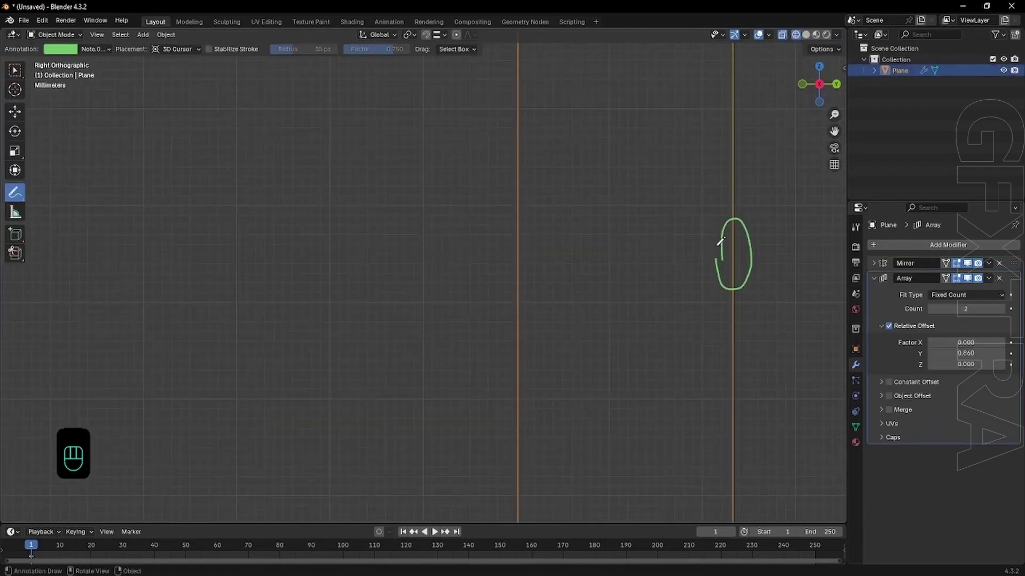
mouse_move(722, 221)
mouse_down()
mouse_move(643, 258)
mouse_move(654, 275)
mouse_up()
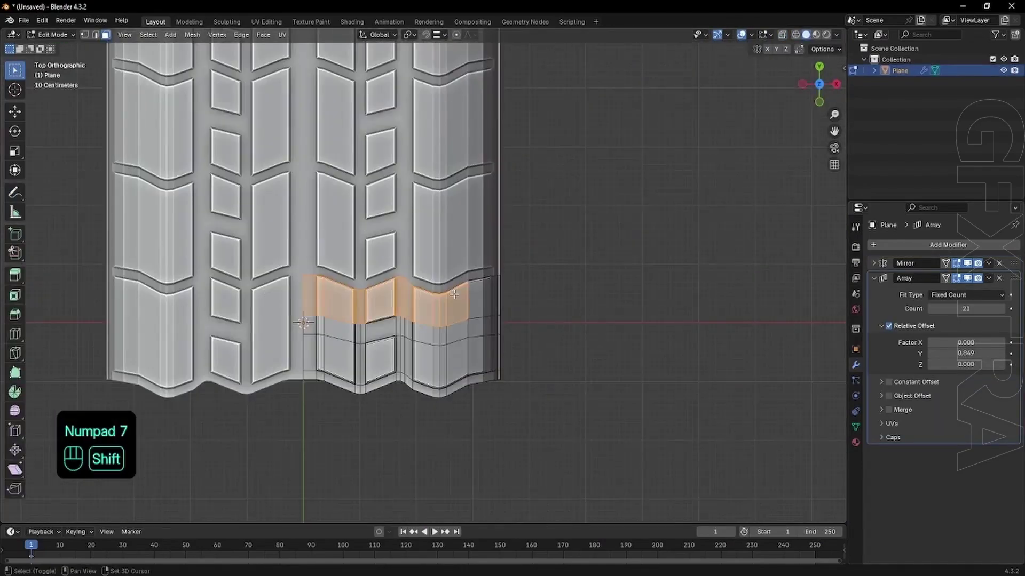
key(shift+z)
drag(541, 235, 300, 322)
key(1)
key(g)
key(y)
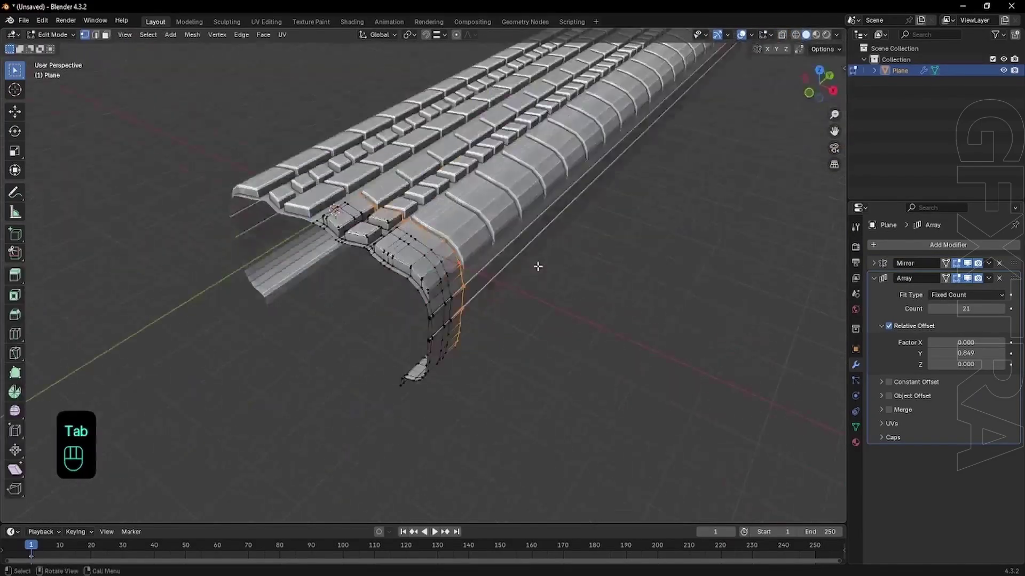
key(Tab)
key(Tab)
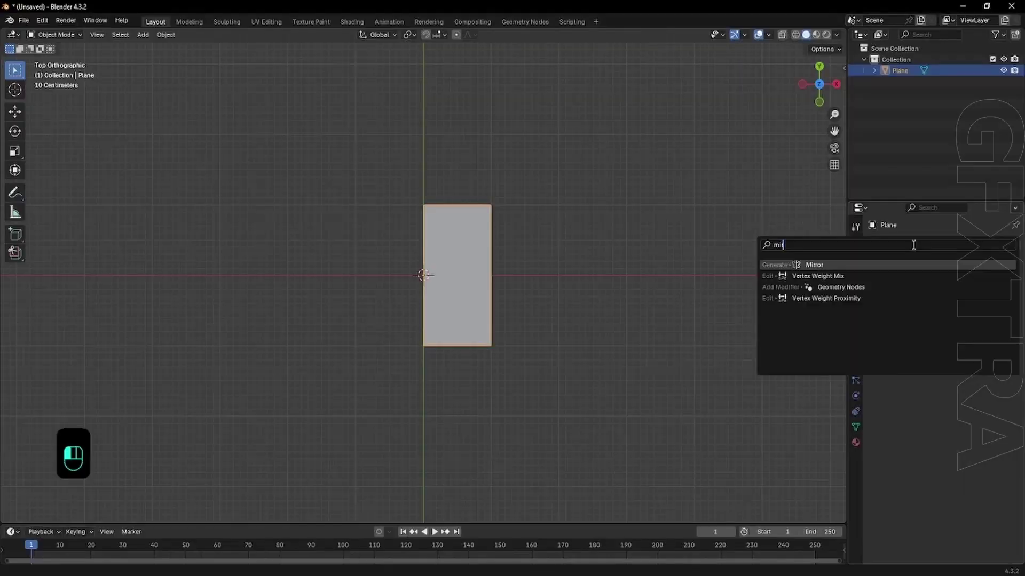
text(r)
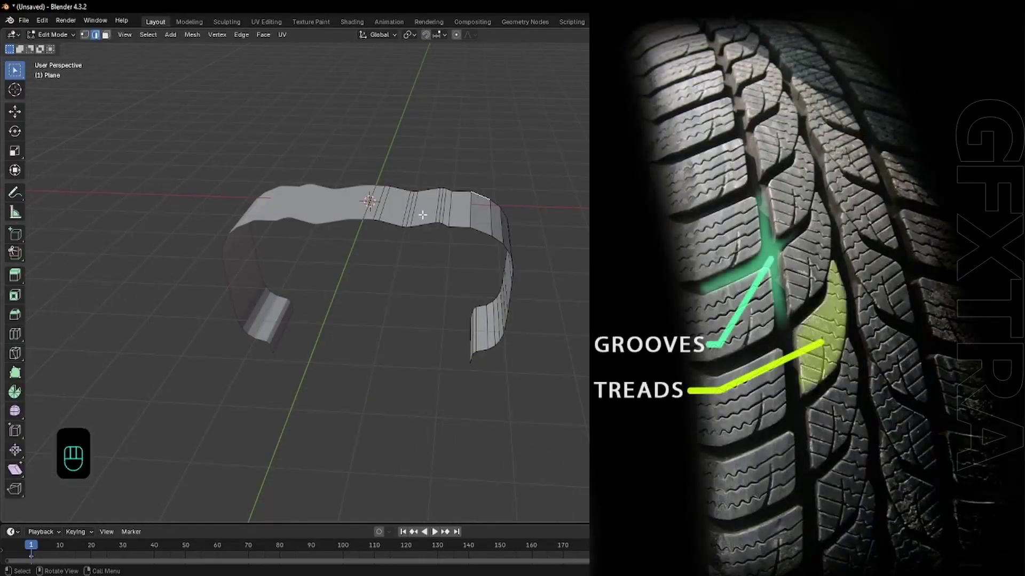
key(s)
key(y)
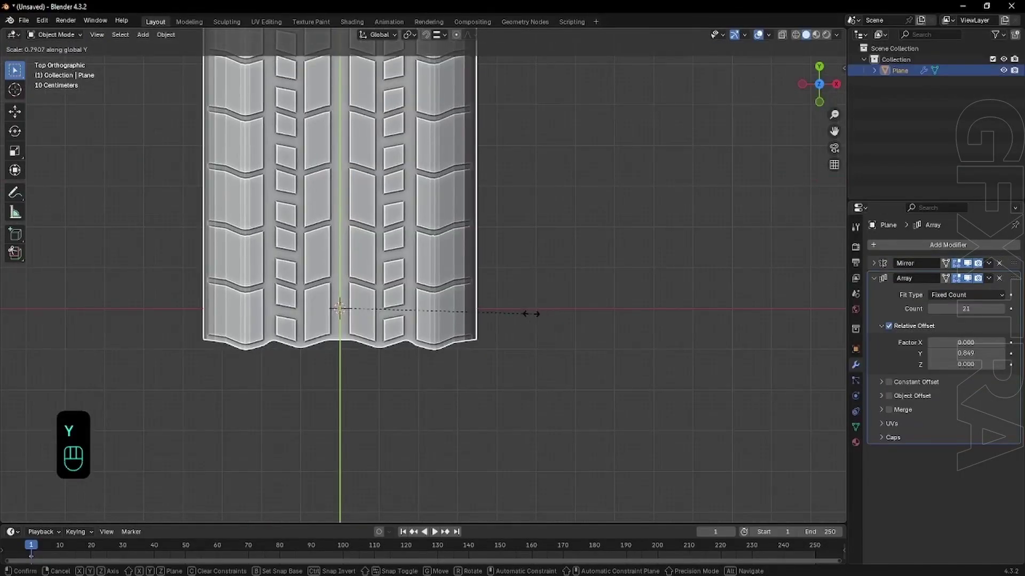
key(r)
key(x)
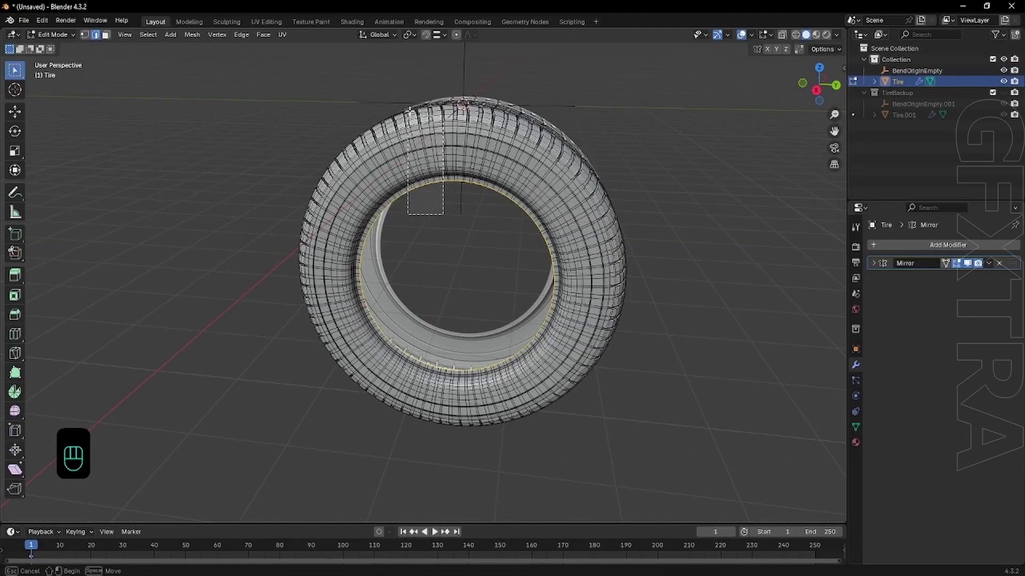
click(426, 154)
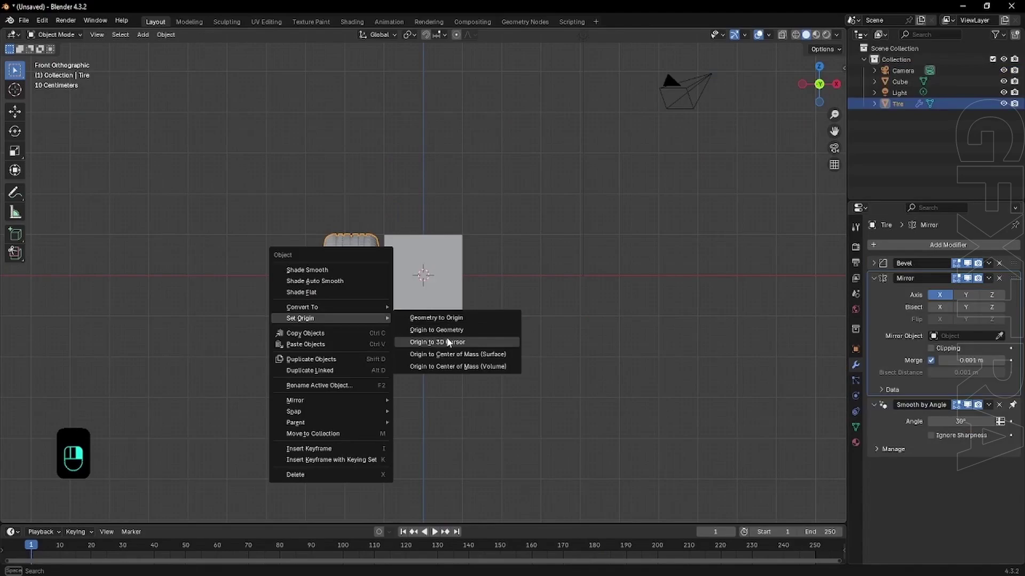
click(449, 342)
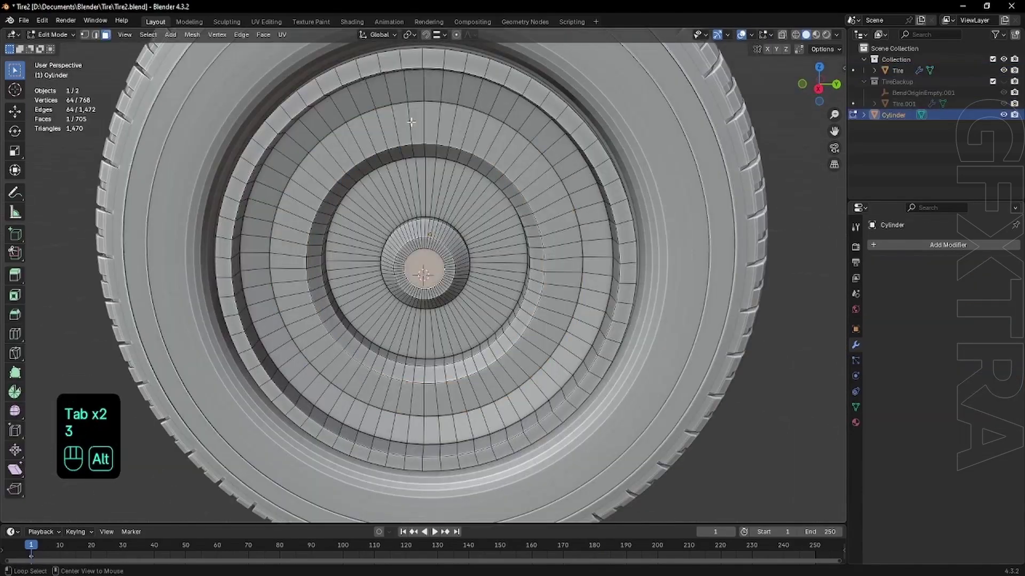
alt+click(410, 121)
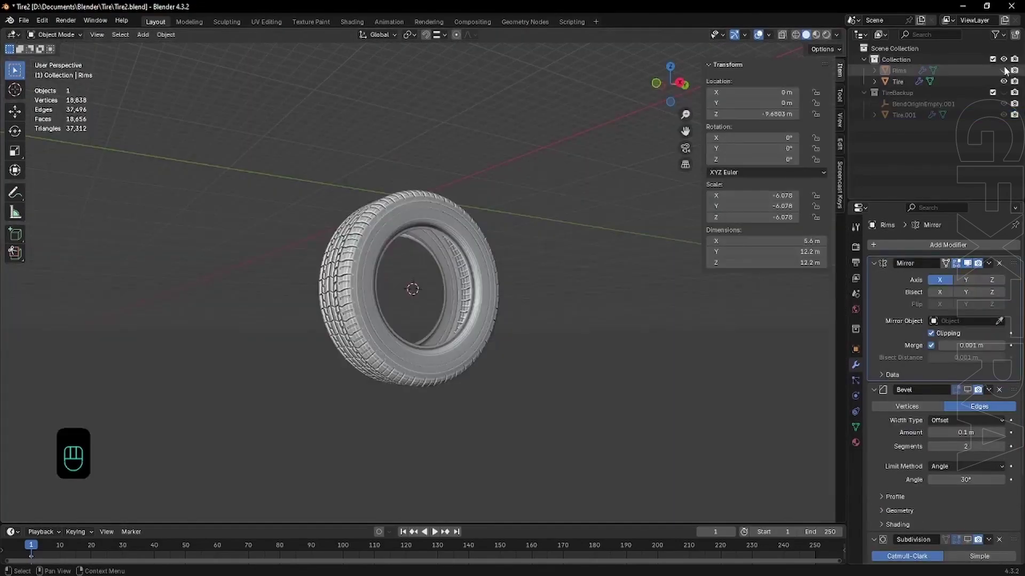
click(1003, 70)
click(1003, 81)
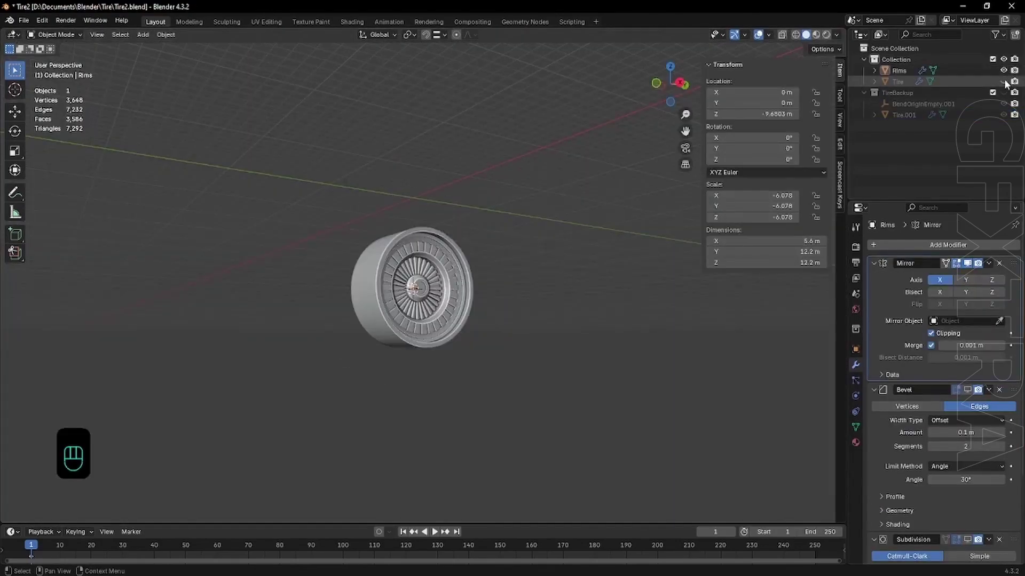
click(1003, 81)
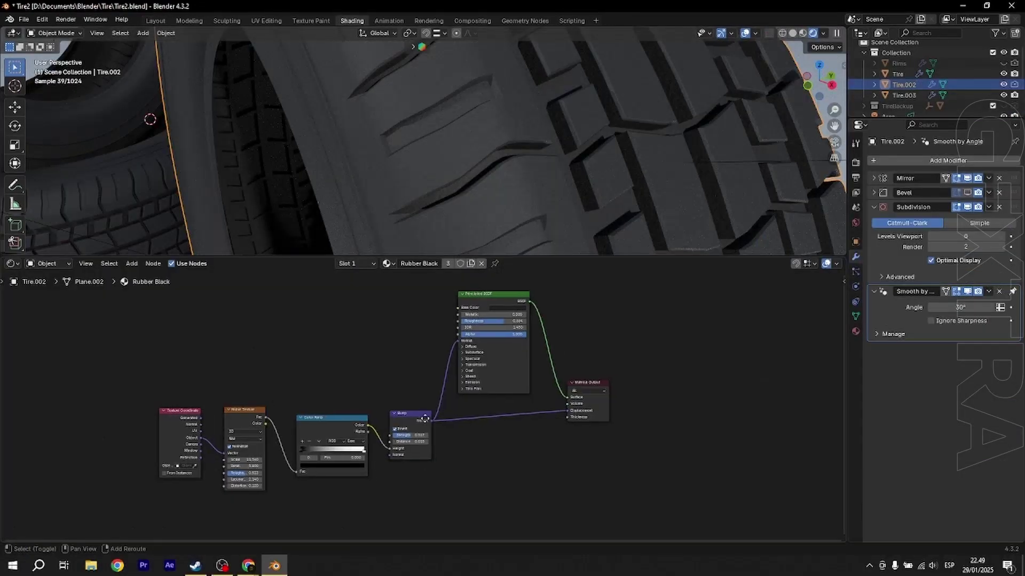
middle_drag(425, 419, 382, 432)
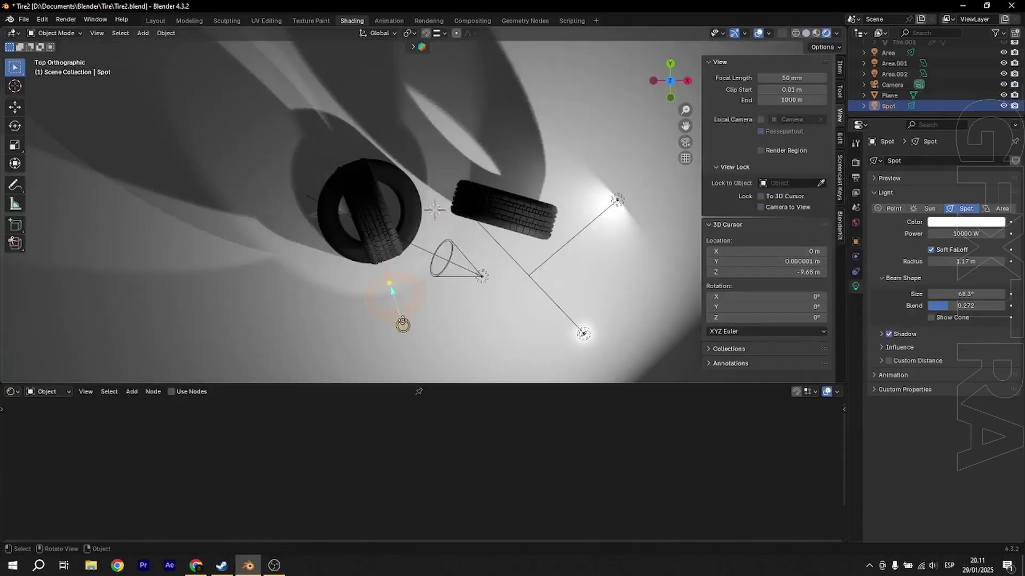
key(g)
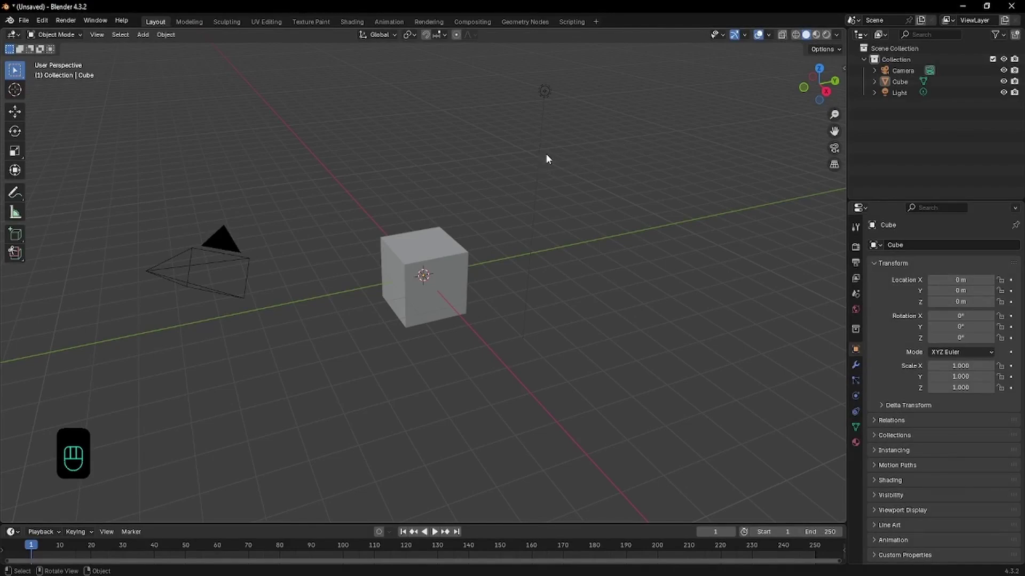
- Delete the default camera, cube and light, and add a mesh plane at the world origin
key(a)
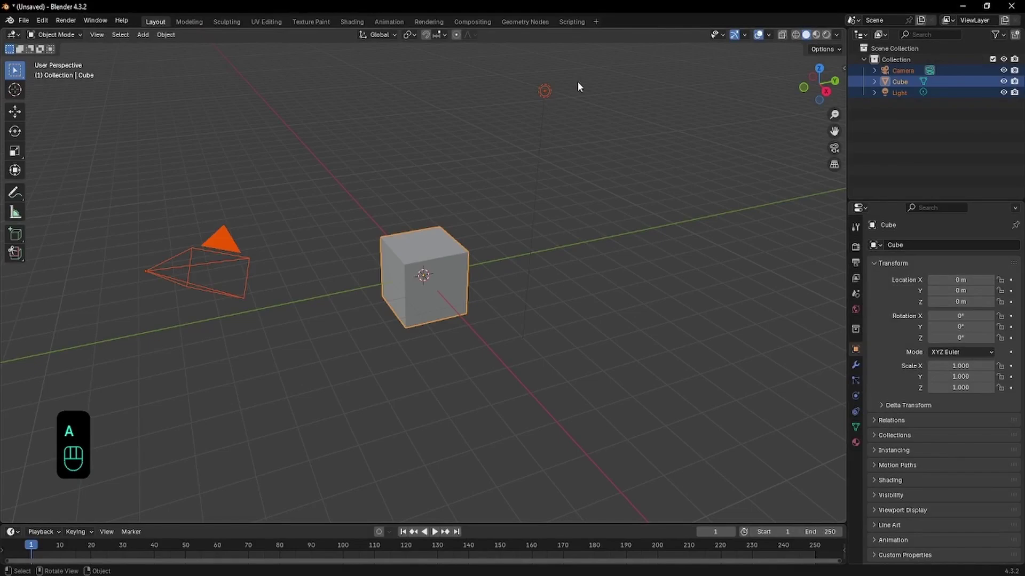
key(Delete)
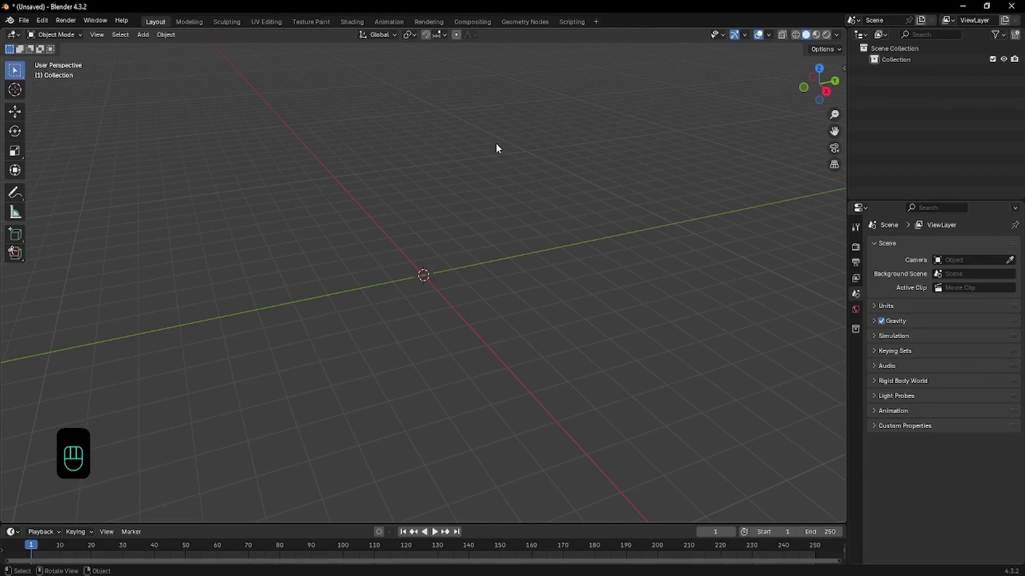
key(shift+a)
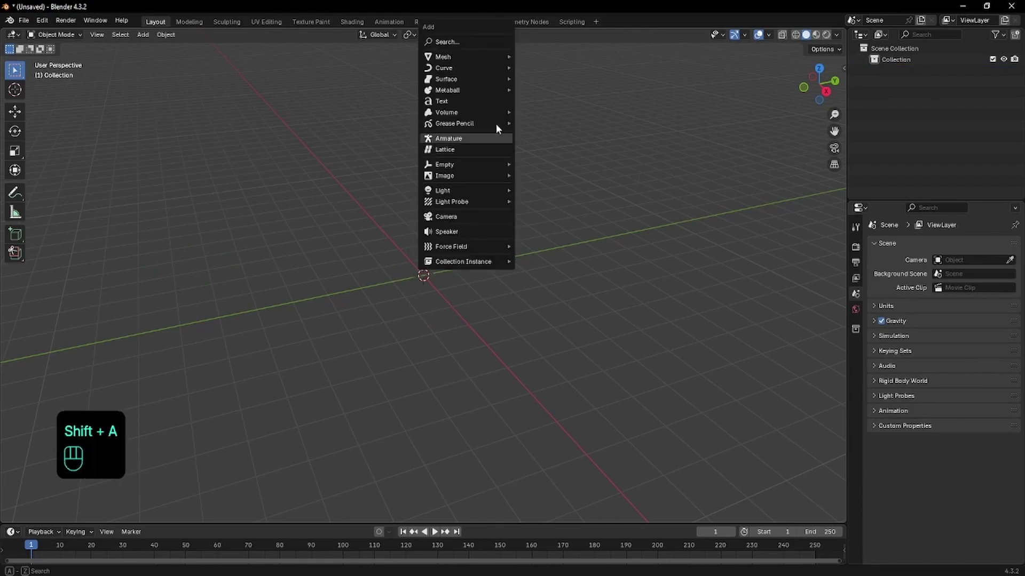
mouse_move(495, 55)
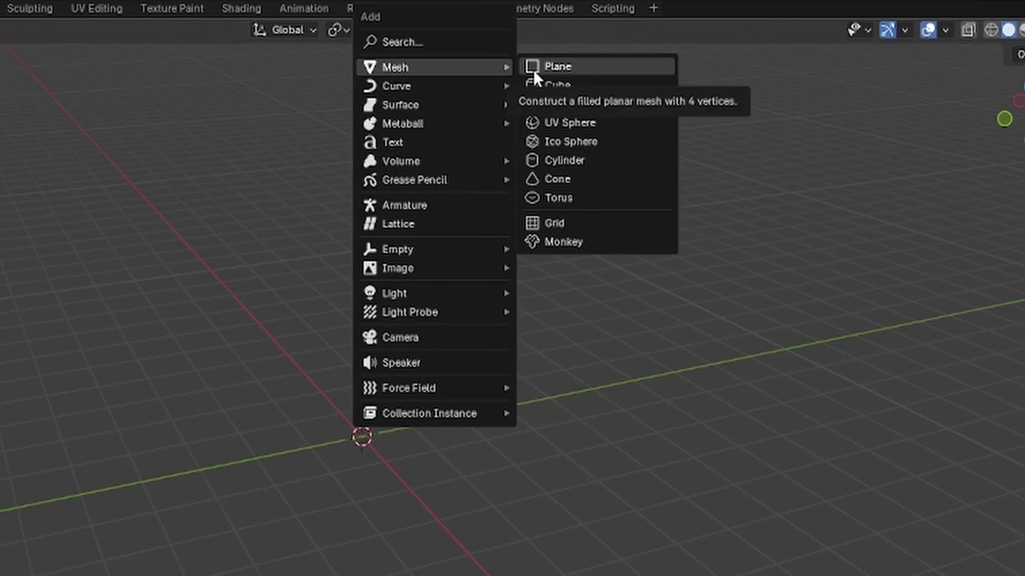
click(533, 69)
- In top view, add one centred loop cut running along the Y axis to split the plane into two equal halves
middle_drag(532, 71, 594, 290)
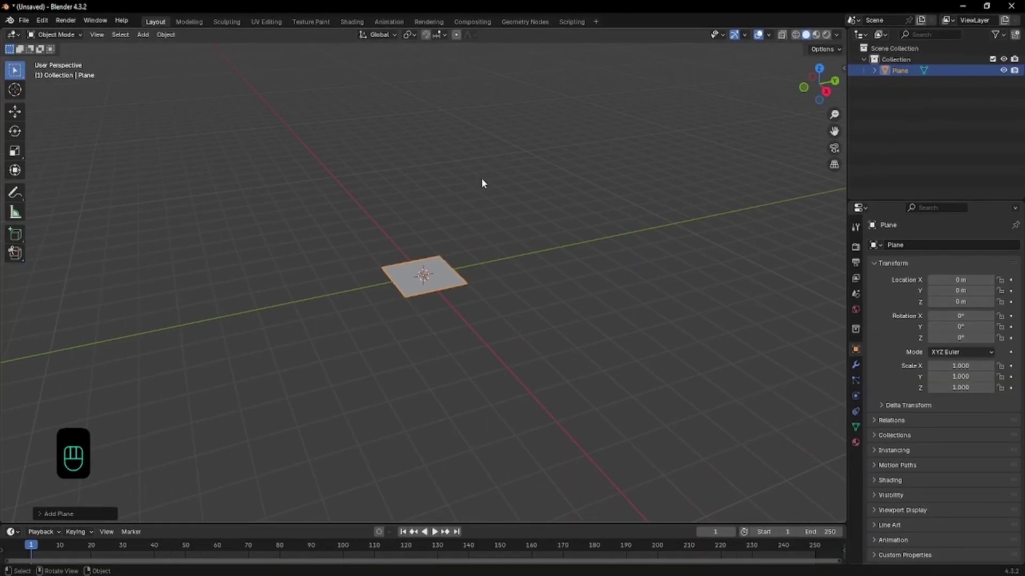
middle_drag(567, 213, 523, 217)
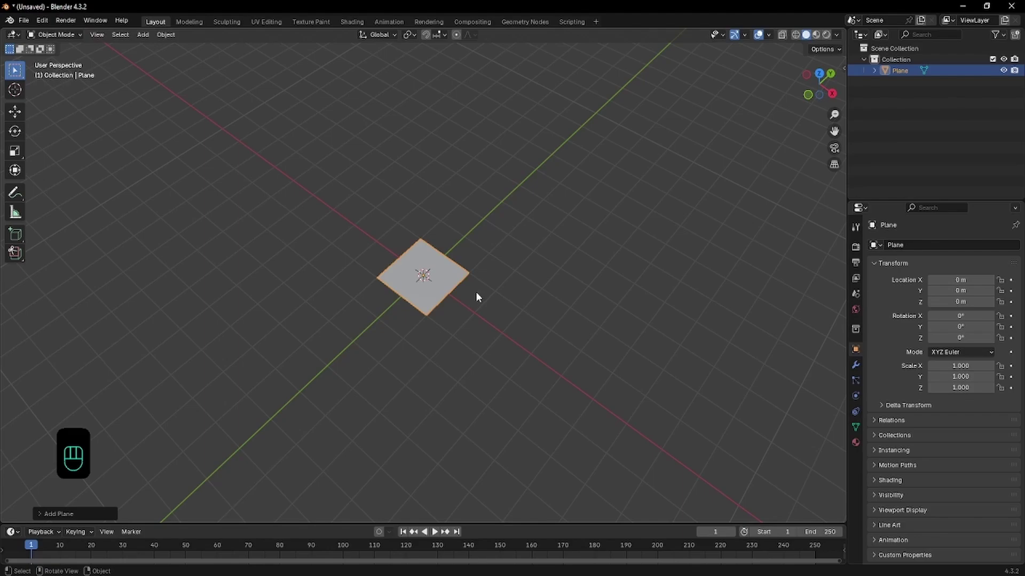
key(KP_7)
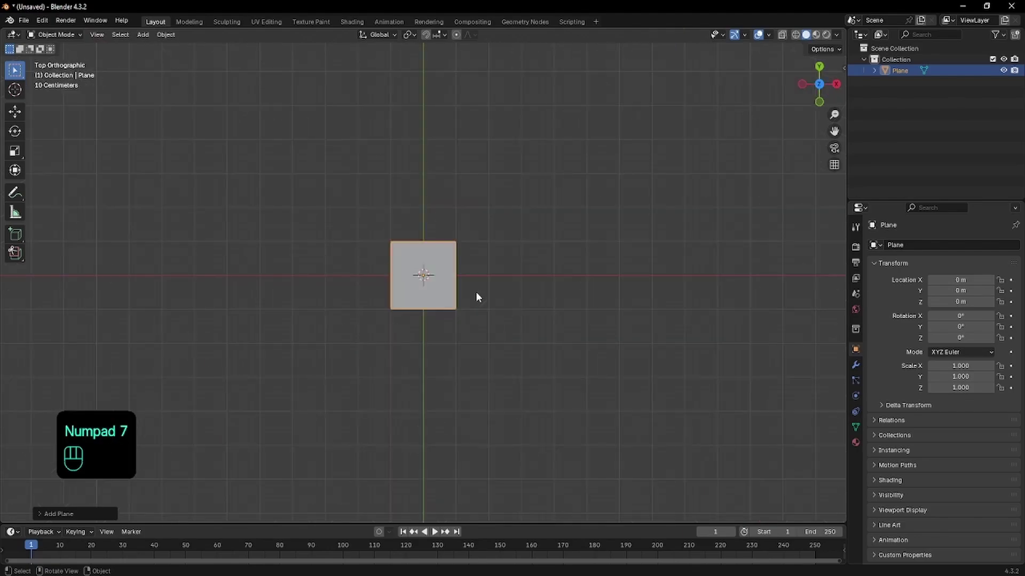
scroll(476, 297, up, 4)
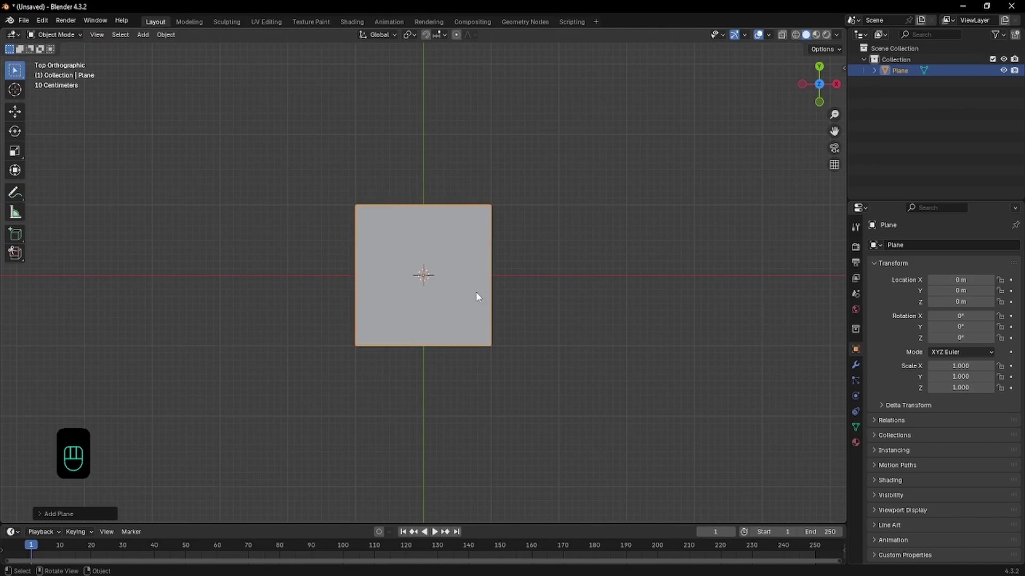
key(Tab)
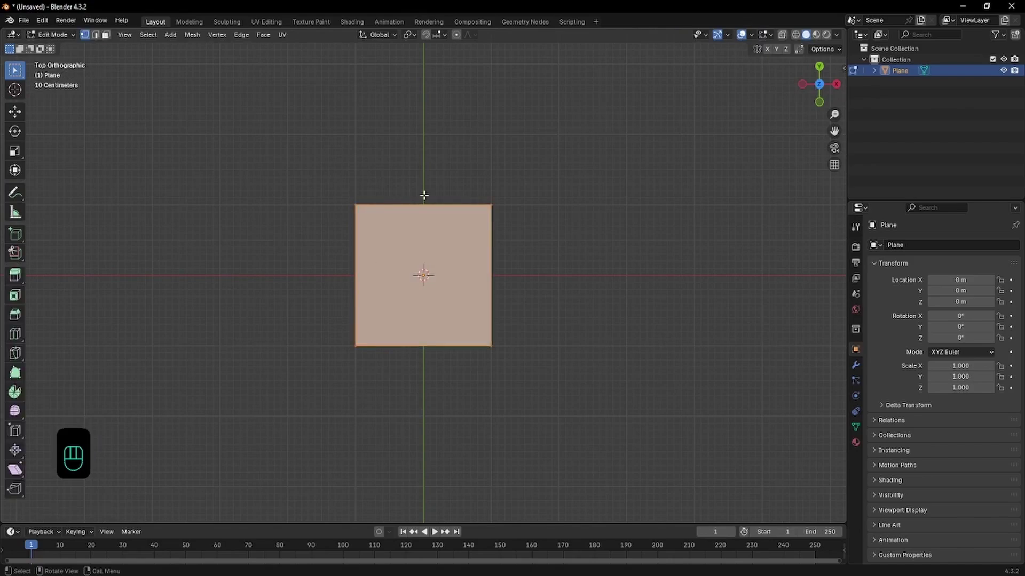
key(ctrl)
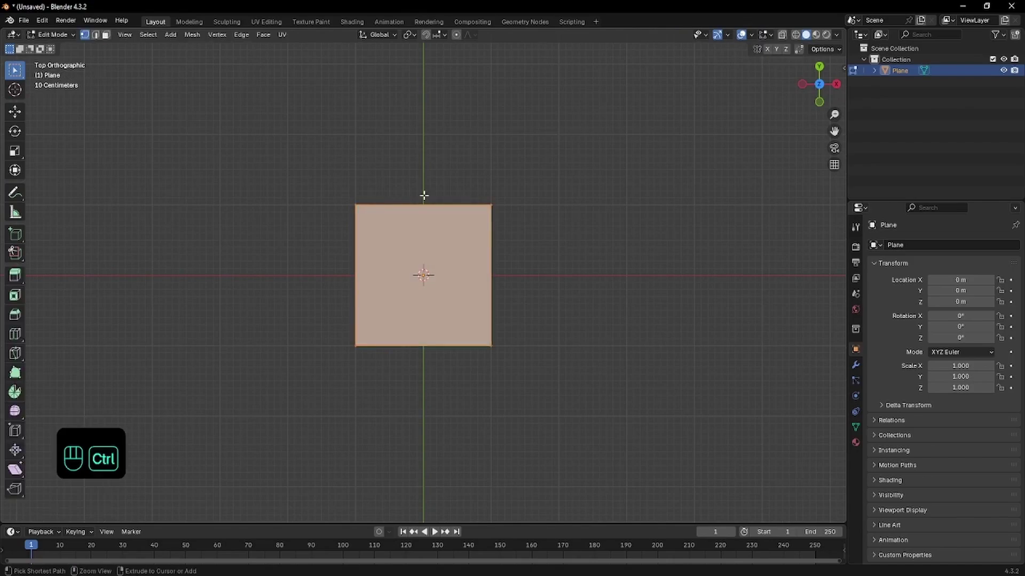
key(ctrl+r)
click(424, 195)
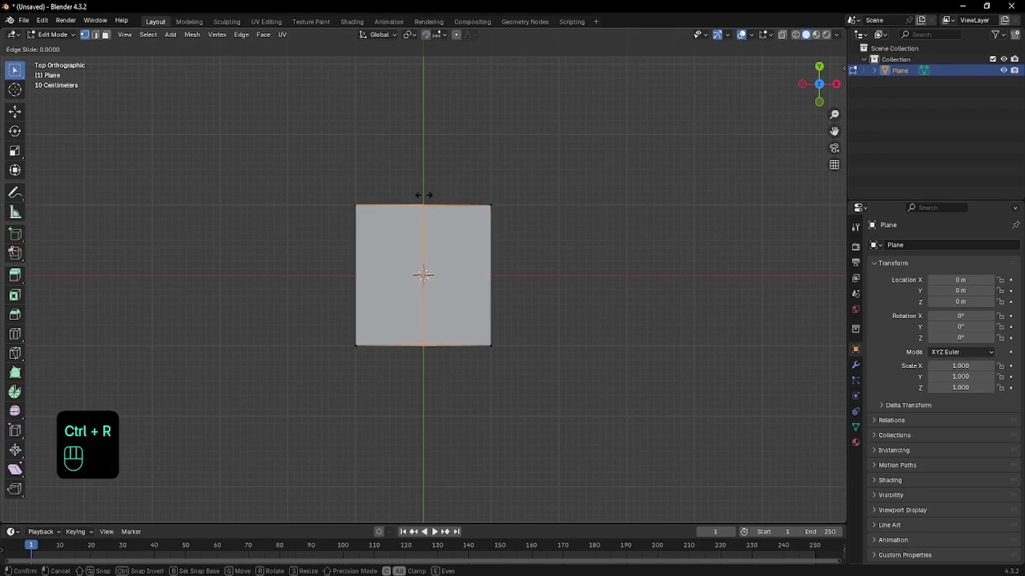
right_click(412, 212)
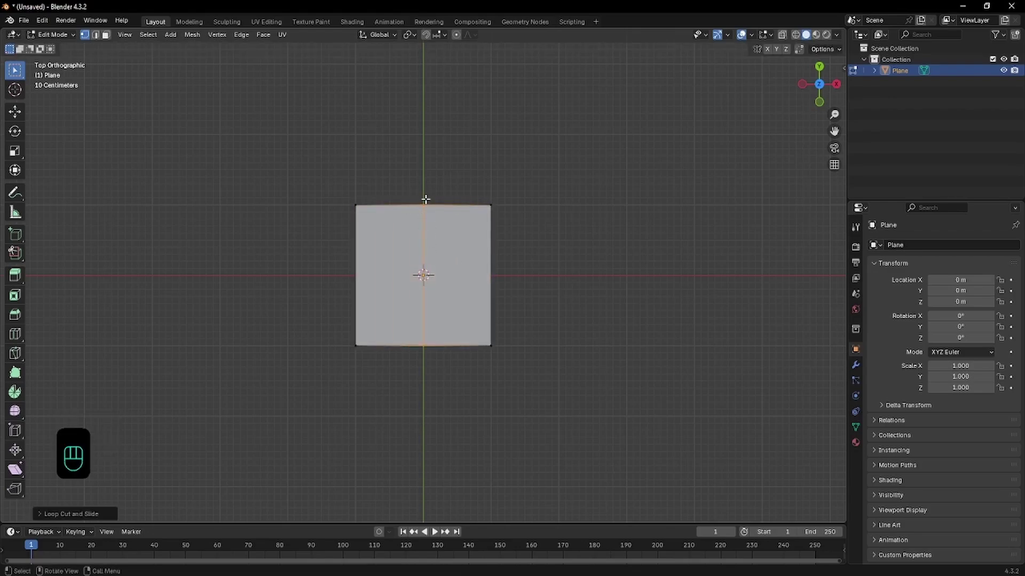
click(442, 227)
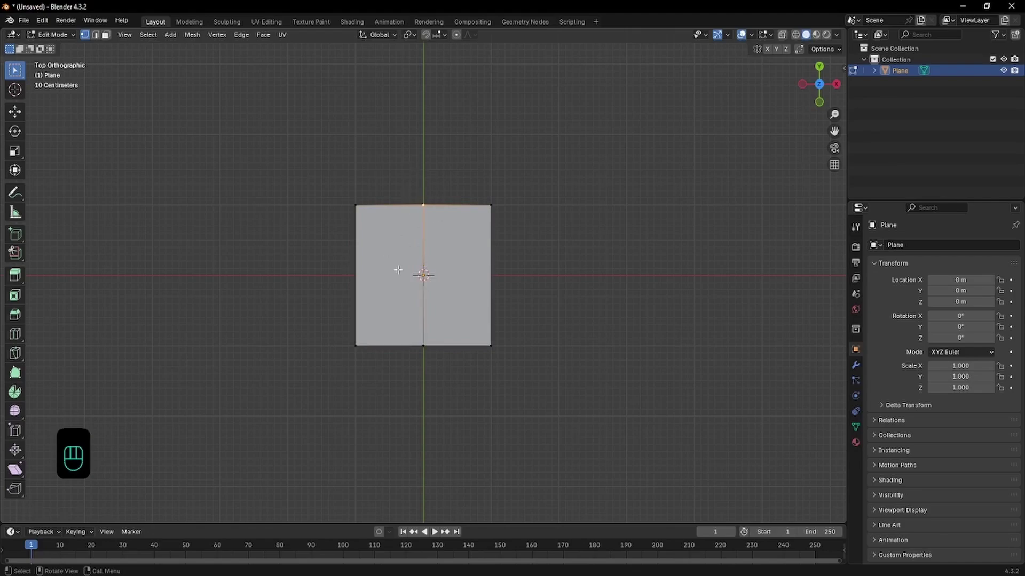
- Delete the plane's face on the negative X side of the centre cut
key(3)
click(386, 248)
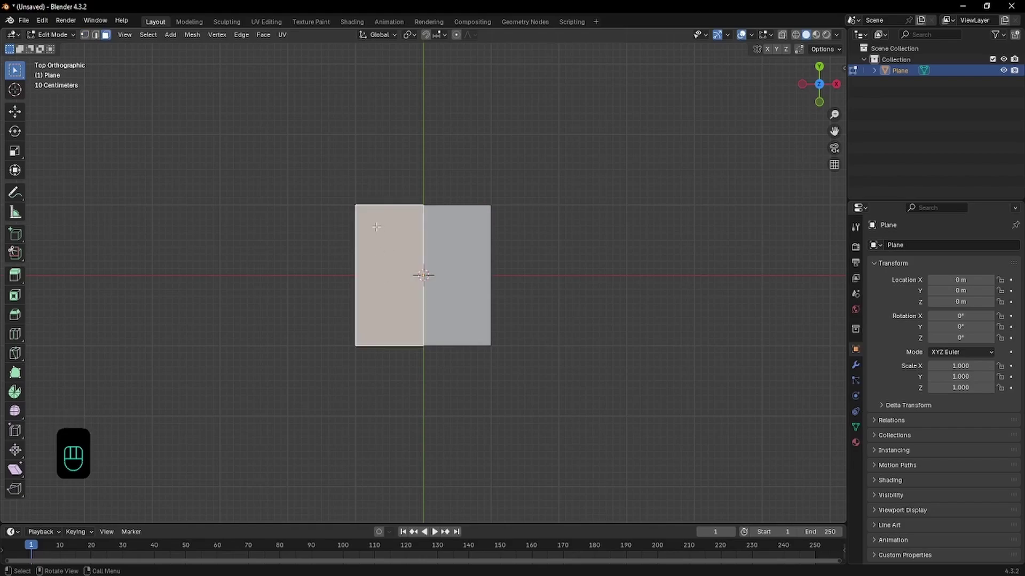
key(3)
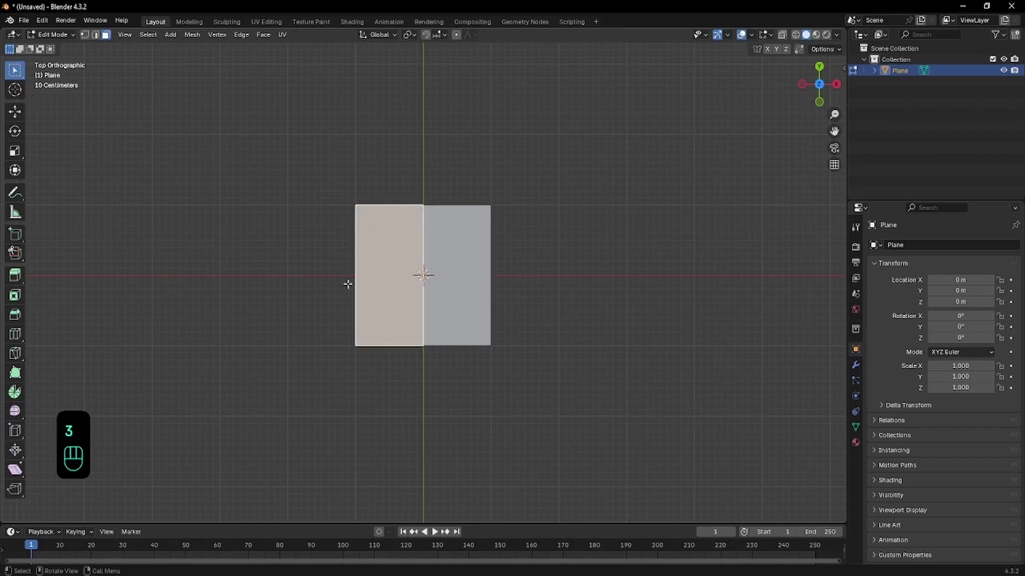
click(382, 255)
key(Delete)
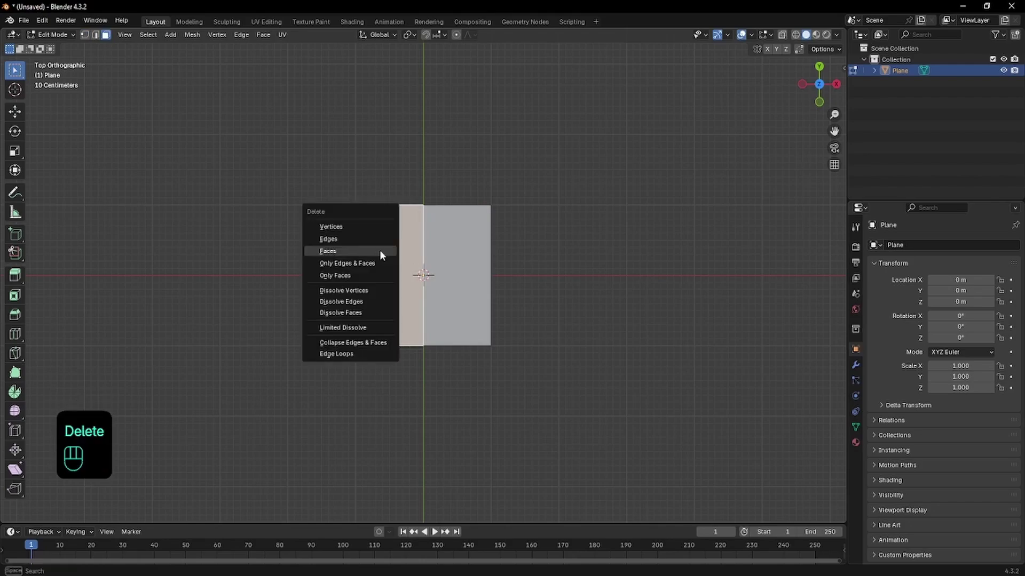
click(379, 250)
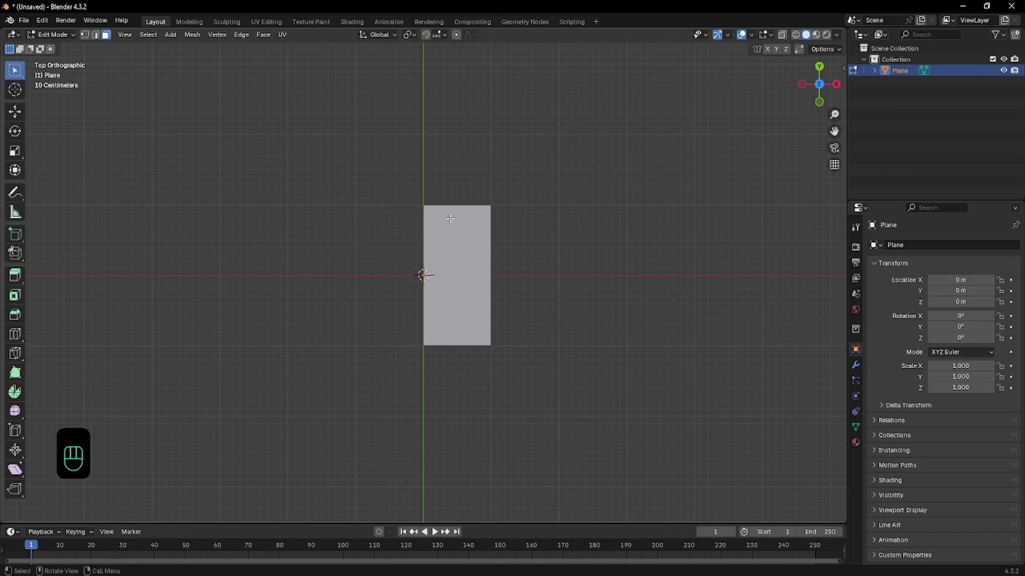
- Return to Object Mode and add a Mirror modifier to the remaining half of the plane
key(Tab)
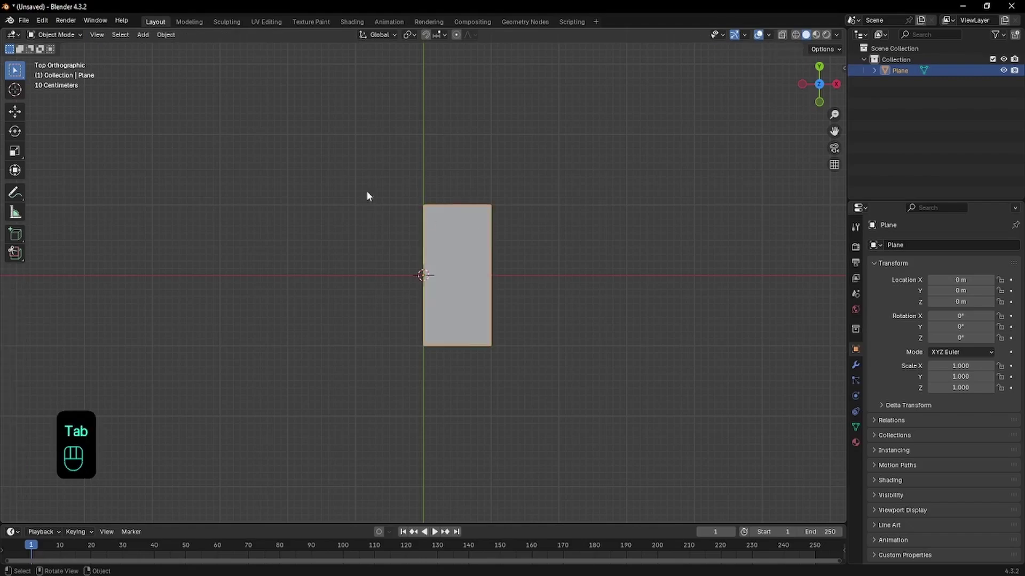
click(856, 364)
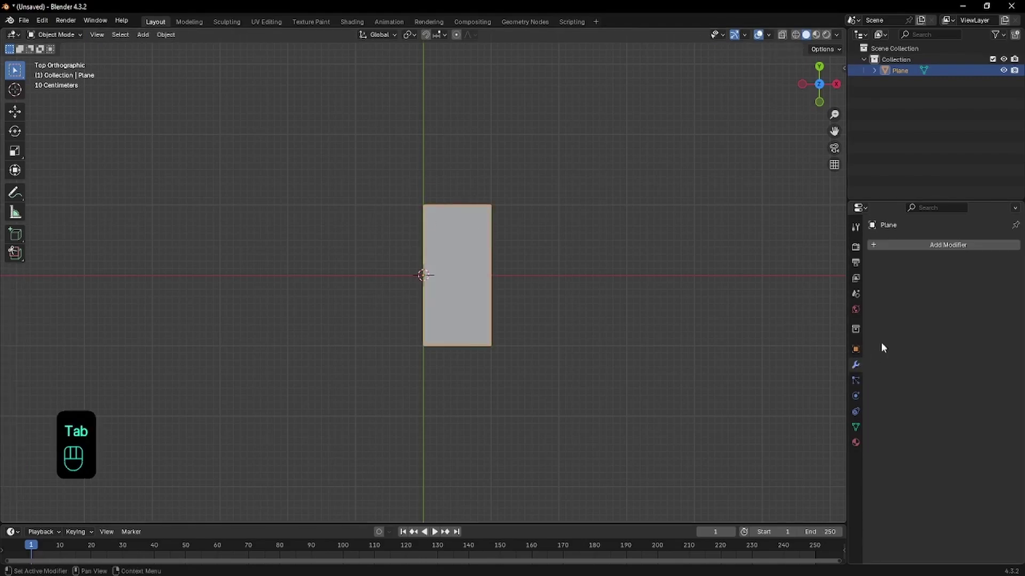
click(911, 245)
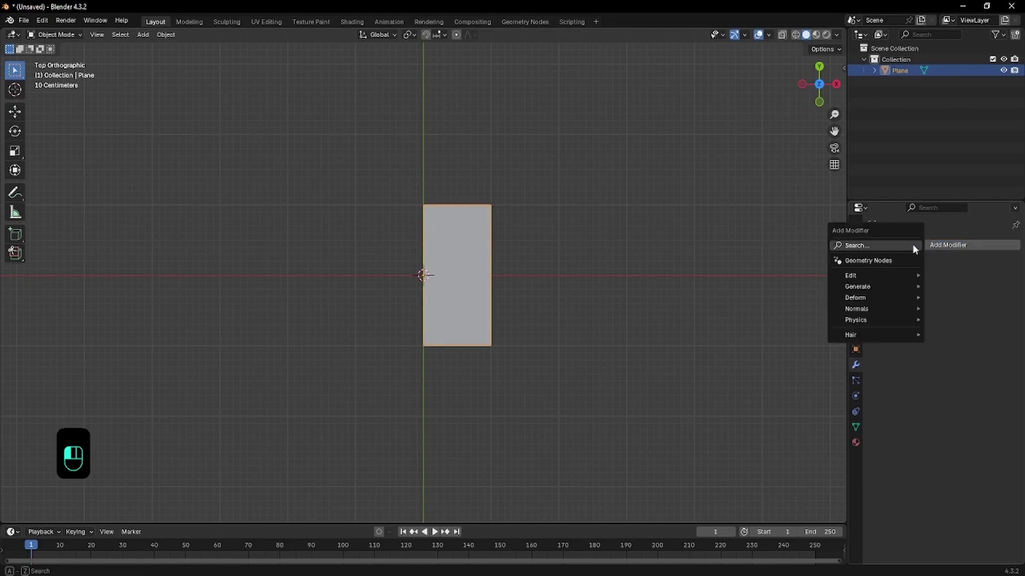
text(mirror)
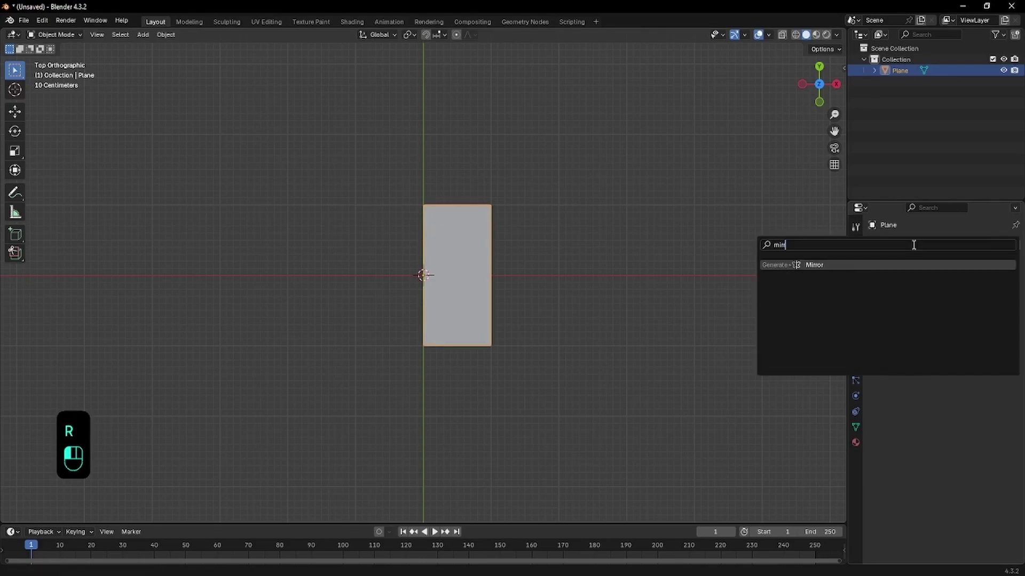
key(Return)
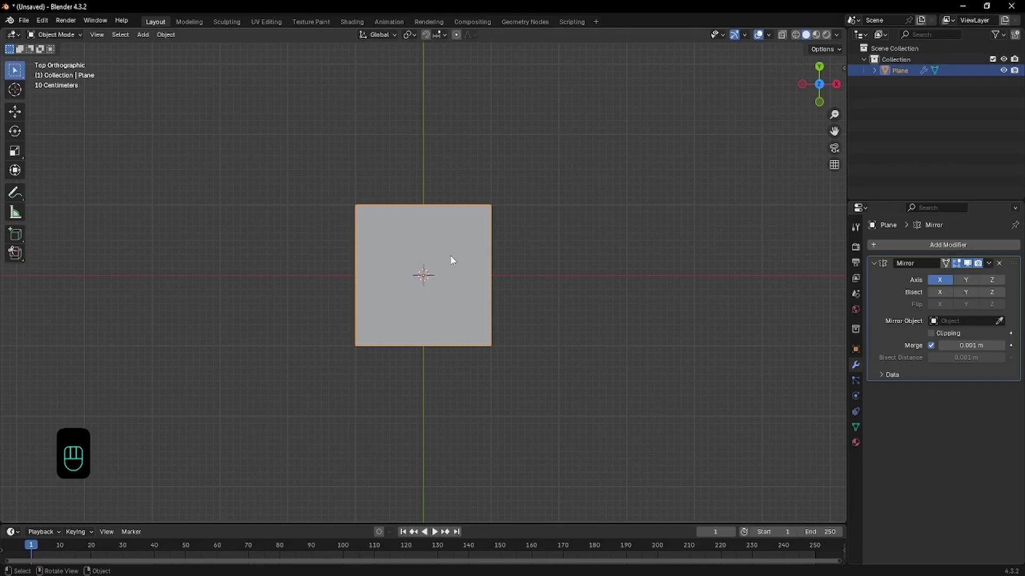
- In Edit Mode, try a centred loop cut along the X axis across the half plane and undo it
key(Tab)
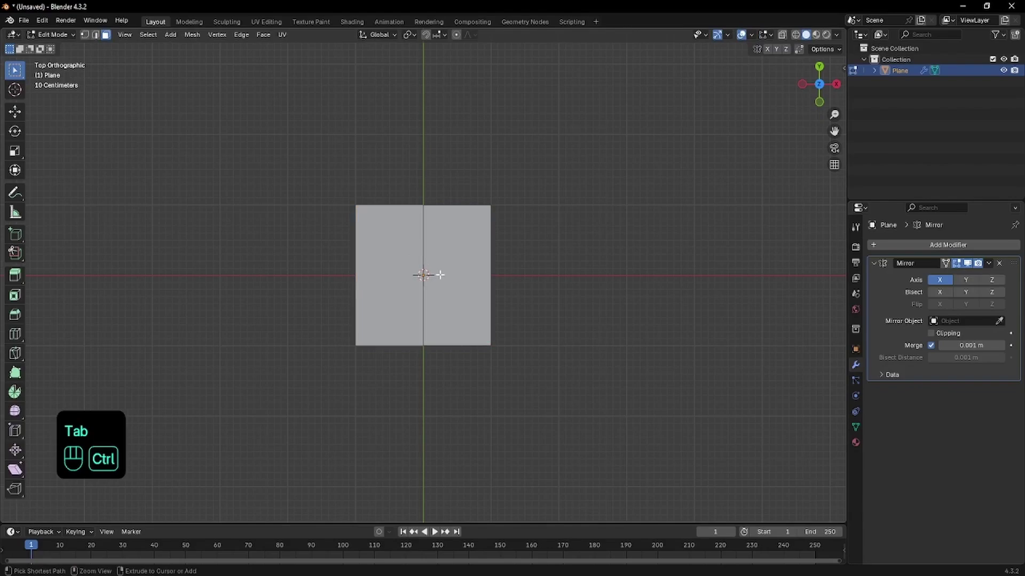
key(ctrl+r)
click(452, 265)
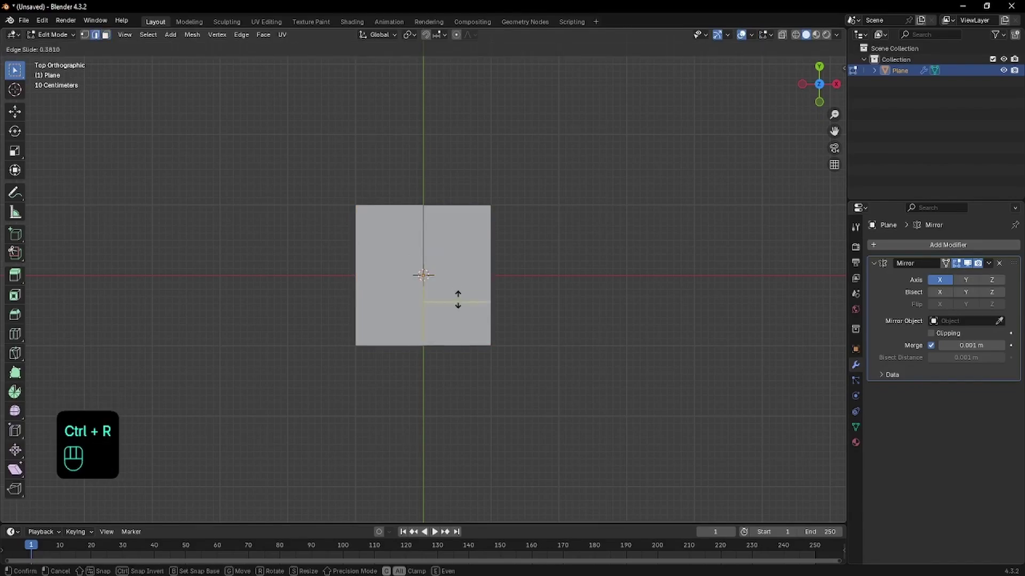
click(468, 271)
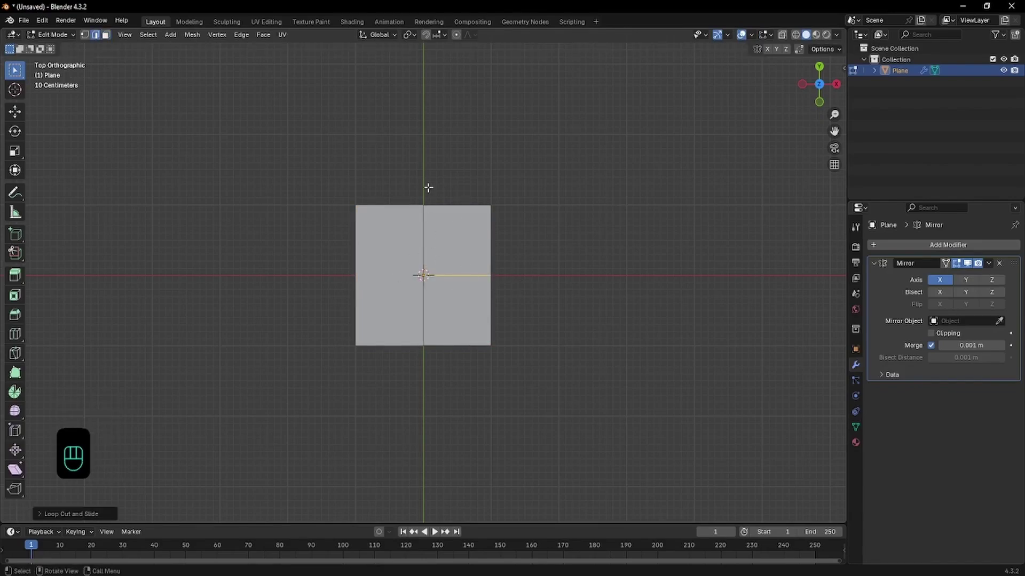
key(ctrl+z)
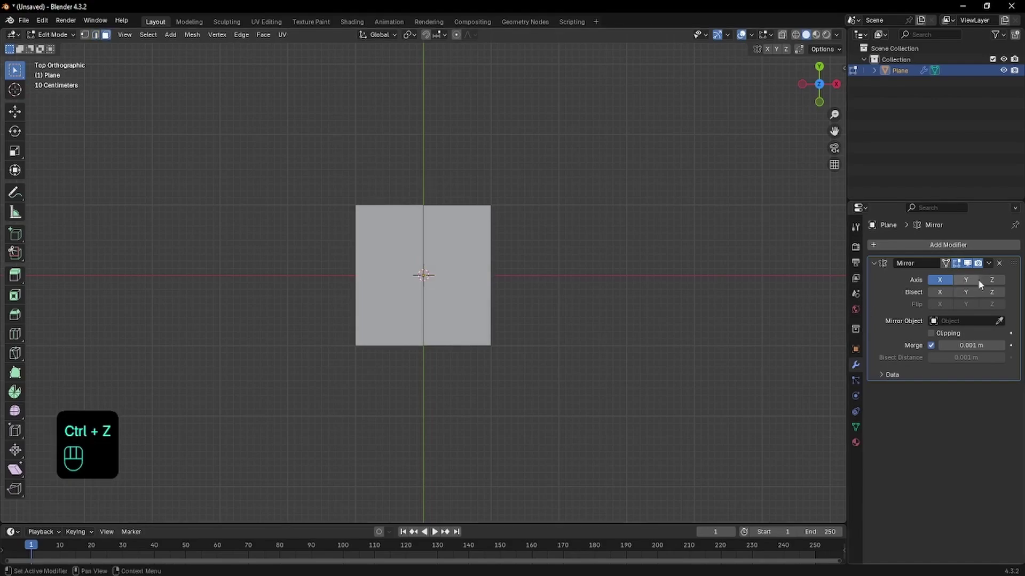
click(931, 334)
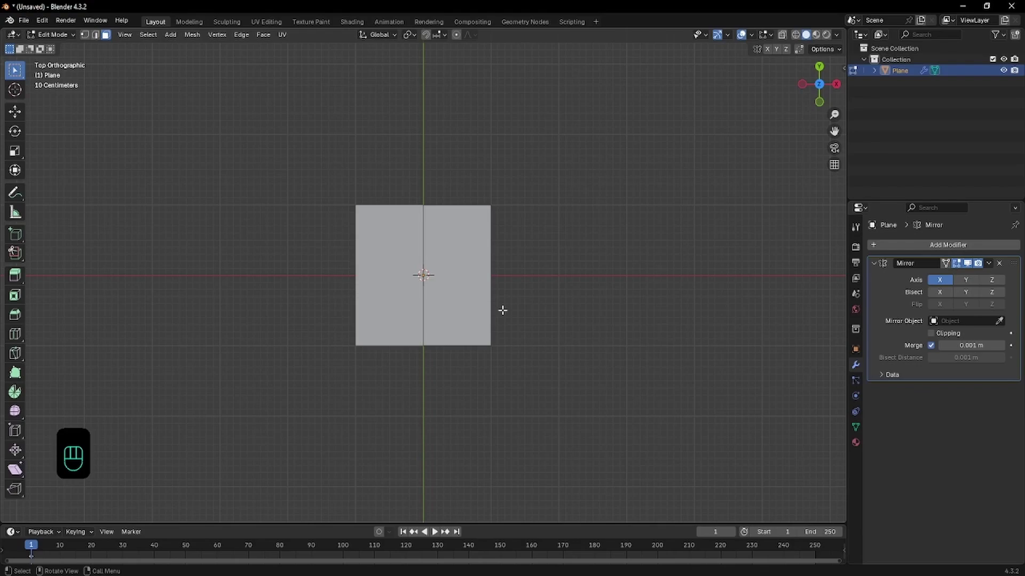
- Annotate a rough tire side view beside the plane: a large circle with a small hub circle at its centre
click(16, 195)
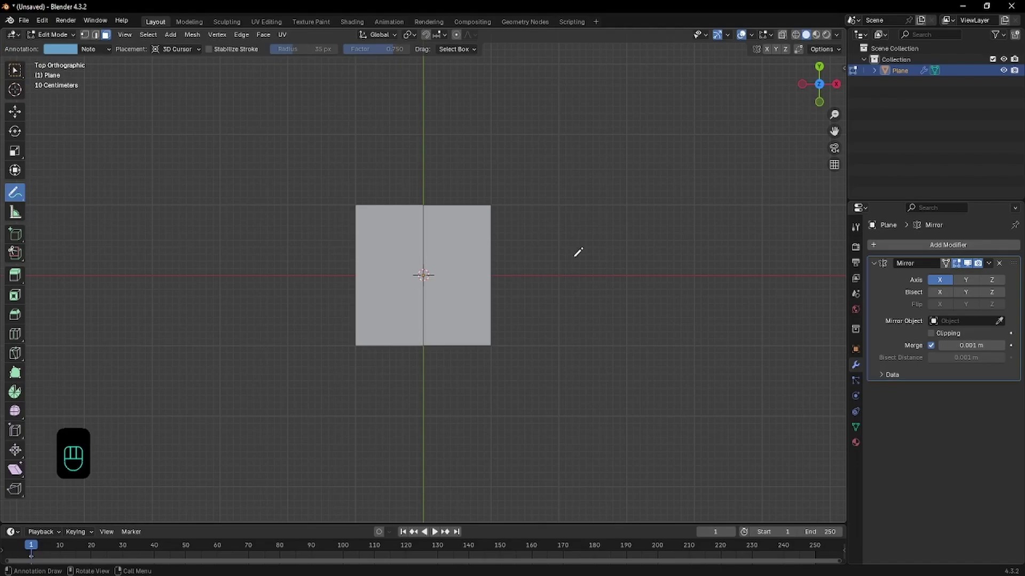
mouse_move(618, 276)
mouse_down()
mouse_move(587, 263)
mouse_move(569, 217)
mouse_move(597, 165)
mouse_move(648, 150)
mouse_move(687, 166)
mouse_move(695, 211)
mouse_move(679, 257)
mouse_move(613, 275)
mouse_up()
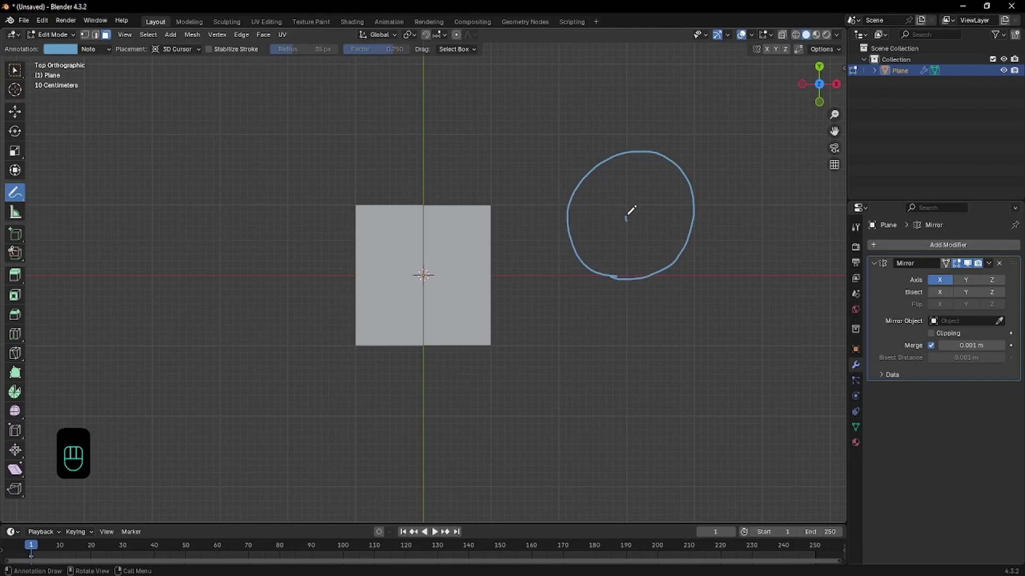
drag(626, 221, 631, 218)
- Add a second annotation layer in green and draw two neighbouring radial lines from the hub to the outer circle
click(105, 49)
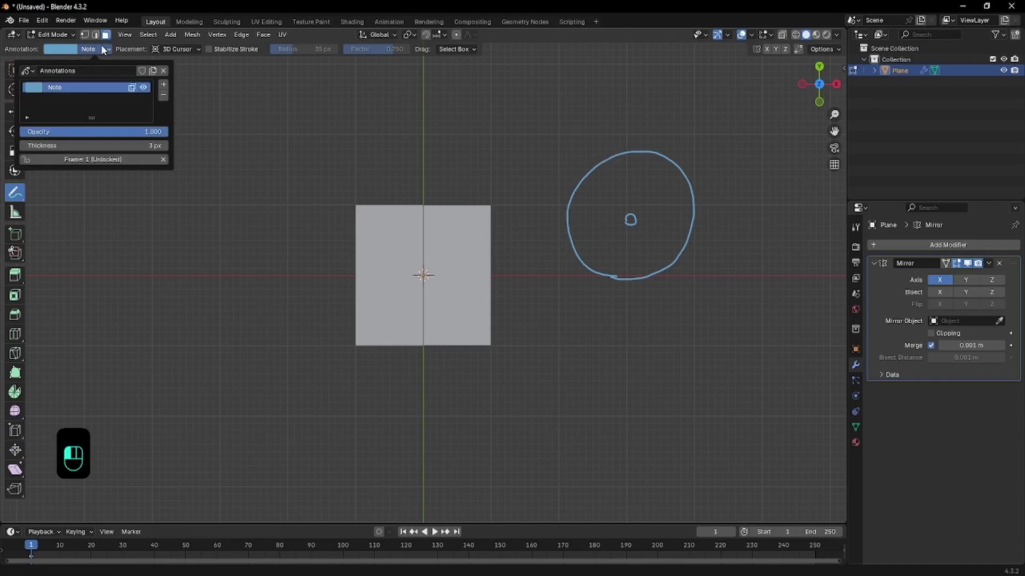
click(163, 84)
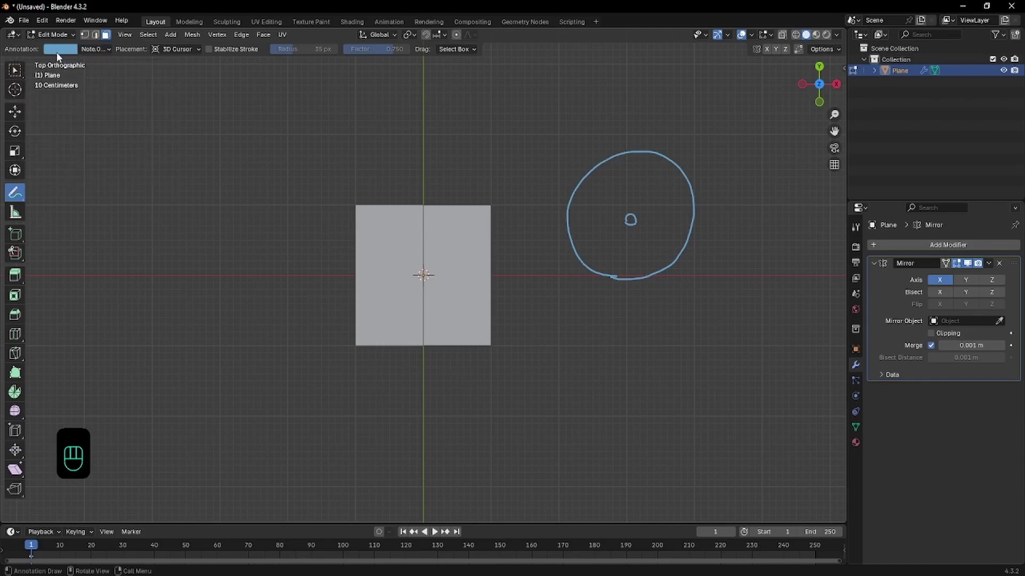
click(60, 49)
click(85, 91)
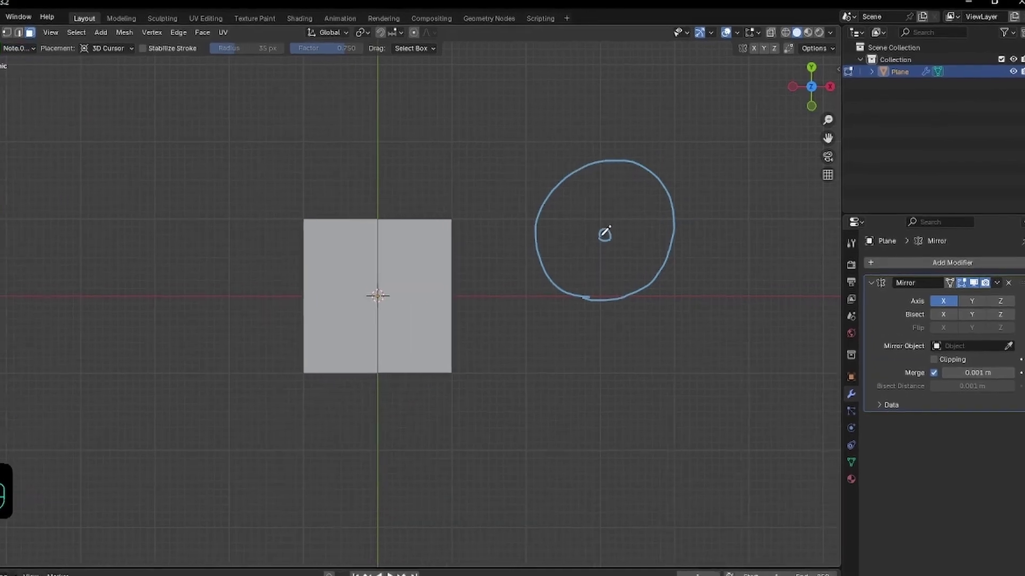
drag(601, 232, 582, 211)
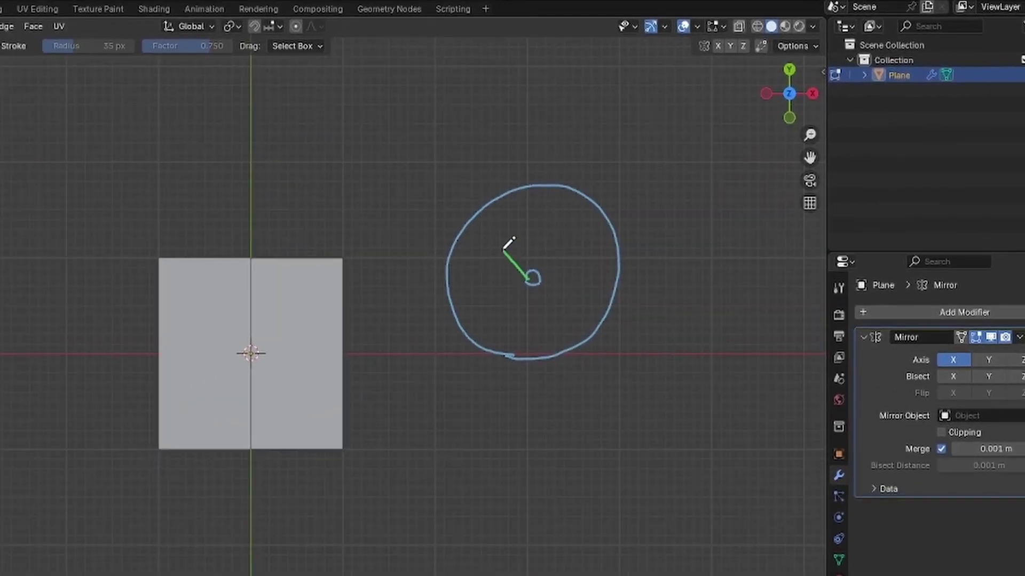
drag(503, 250, 469, 211)
mouse_move(531, 278)
mouse_down()
mouse_move(518, 230)
mouse_move(490, 198)
mouse_up()
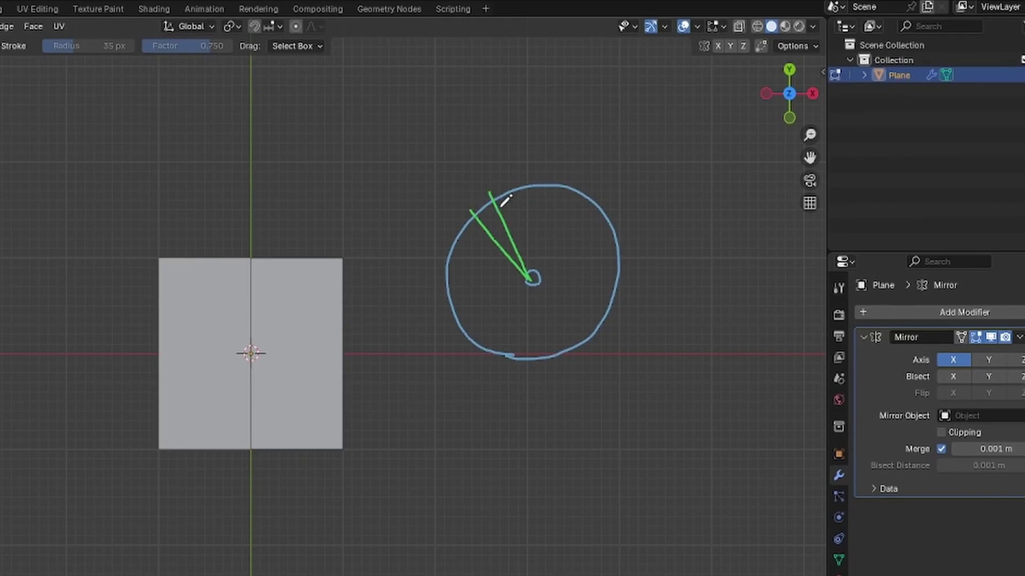
- Add a third annotation layer in red and mark the tread segment between the green lines and its repetition around the circle
click(107, 53)
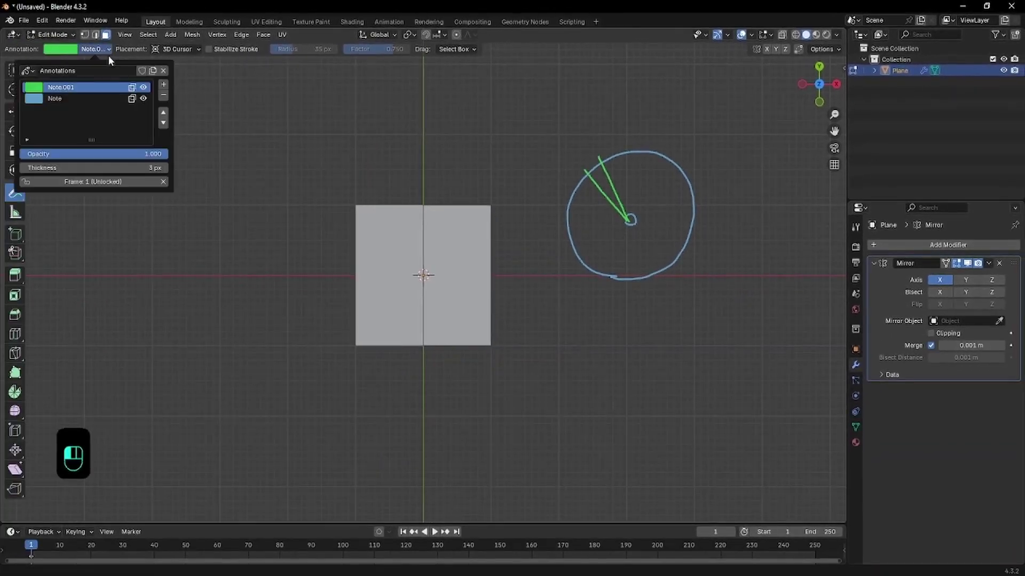
click(163, 84)
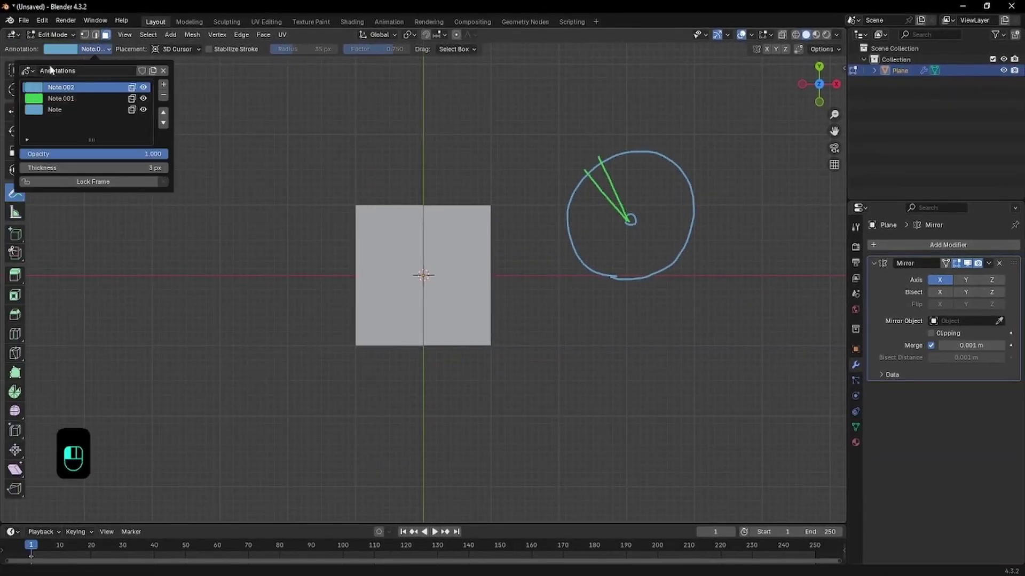
click(60, 47)
click(89, 142)
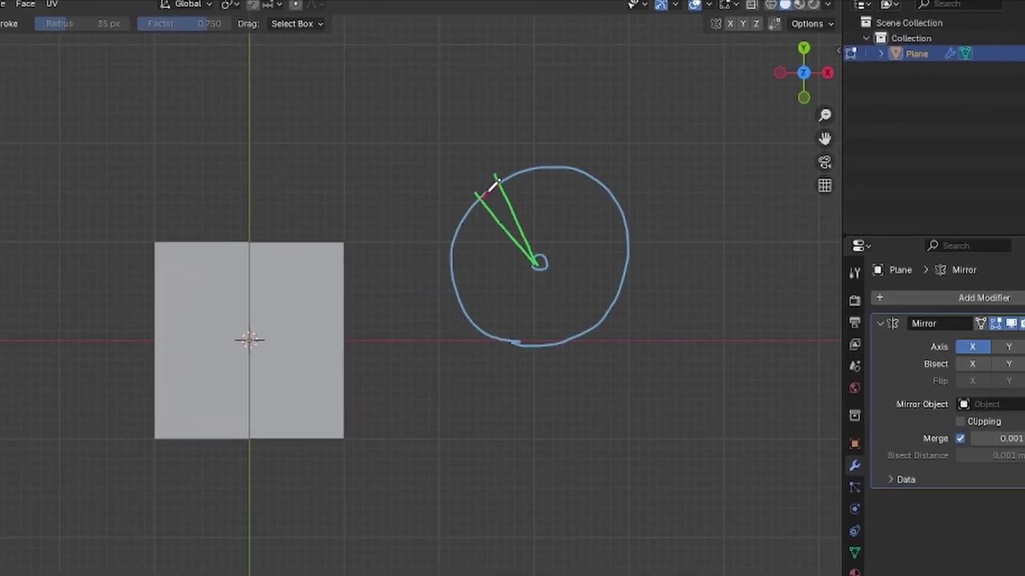
drag(482, 198, 496, 183)
mouse_move(513, 174)
mouse_down()
mouse_move(593, 175)
mouse_move(613, 186)
mouse_move(630, 229)
mouse_up()
drag(626, 266, 610, 314)
drag(485, 192, 498, 184)
drag(510, 238, 525, 231)
- Erase the red, green and blue annotation strokes layer by layer and return to the box selection tool
mouse_move(506, 184)
ctrl+mouse_down()
mouse_move(634, 273)
mouse_move(527, 227)
ctrl+mouse_up()
click(100, 49)
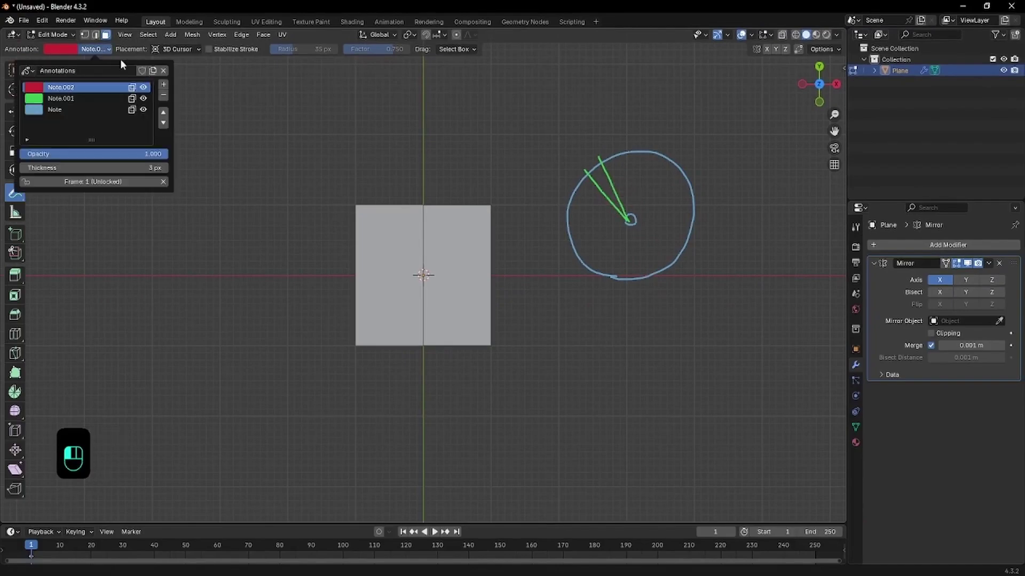
click(80, 98)
ctrl+drag(599, 160, 630, 220)
click(100, 49)
click(59, 110)
mouse_move(588, 144)
ctrl+mouse_down()
mouse_move(608, 260)
mouse_move(579, 222)
mouse_move(579, 198)
mouse_move(616, 216)
mouse_move(608, 220)
ctrl+mouse_up()
click(15, 71)
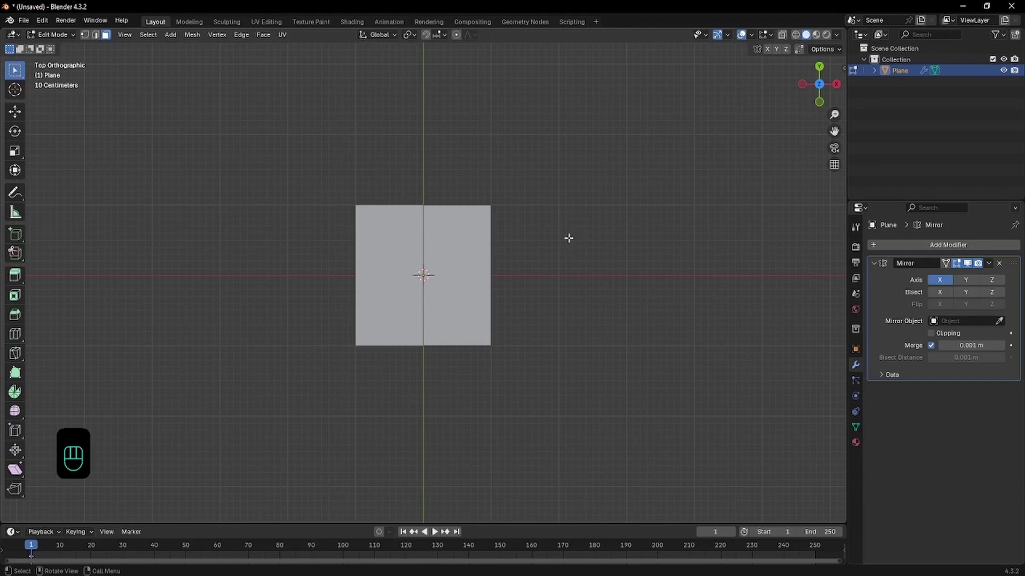
- Extrude the half plane's outer edge outward along X by about twice the half plane's width
key(2)
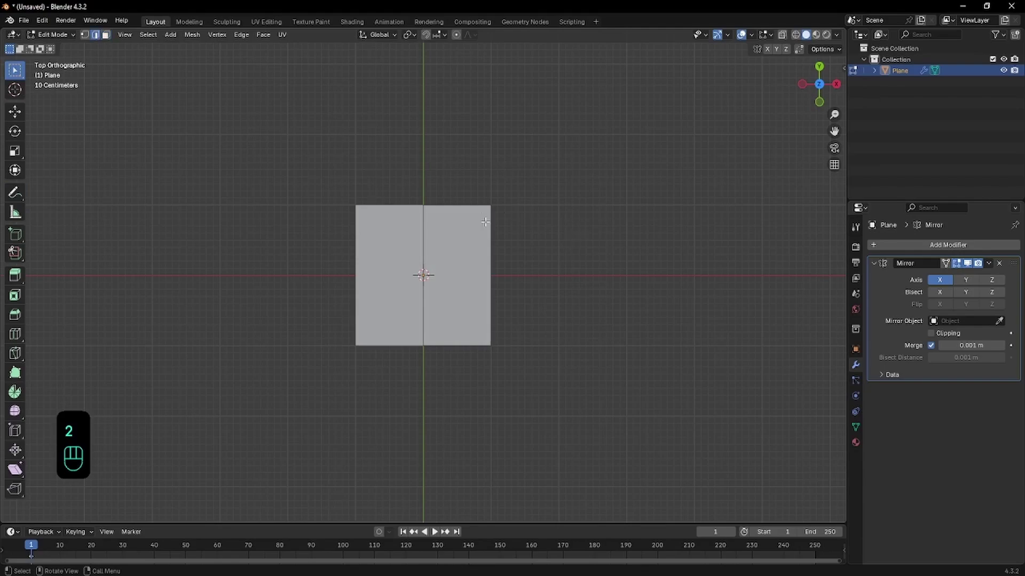
click(492, 251)
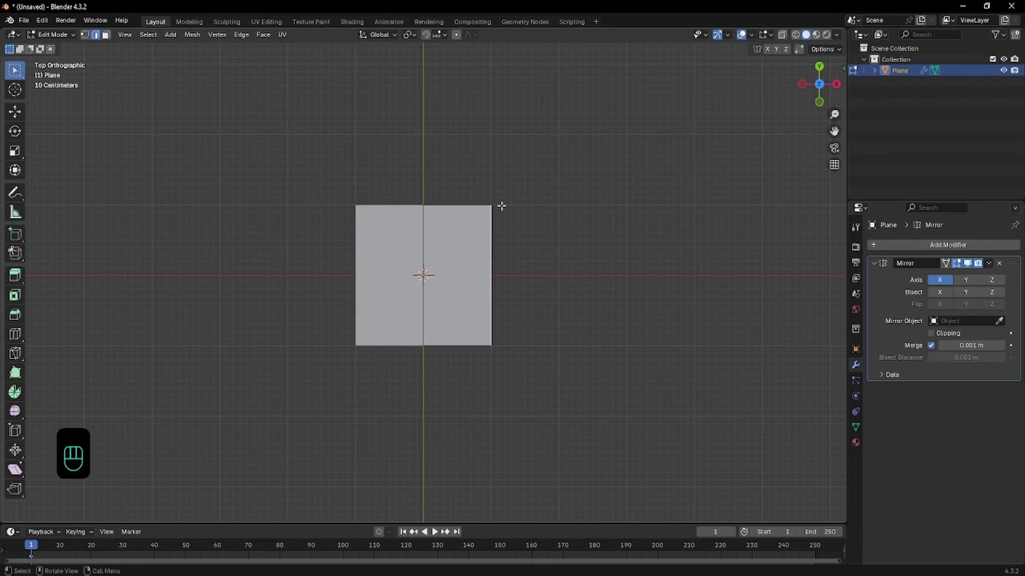
key(e)
key(x)
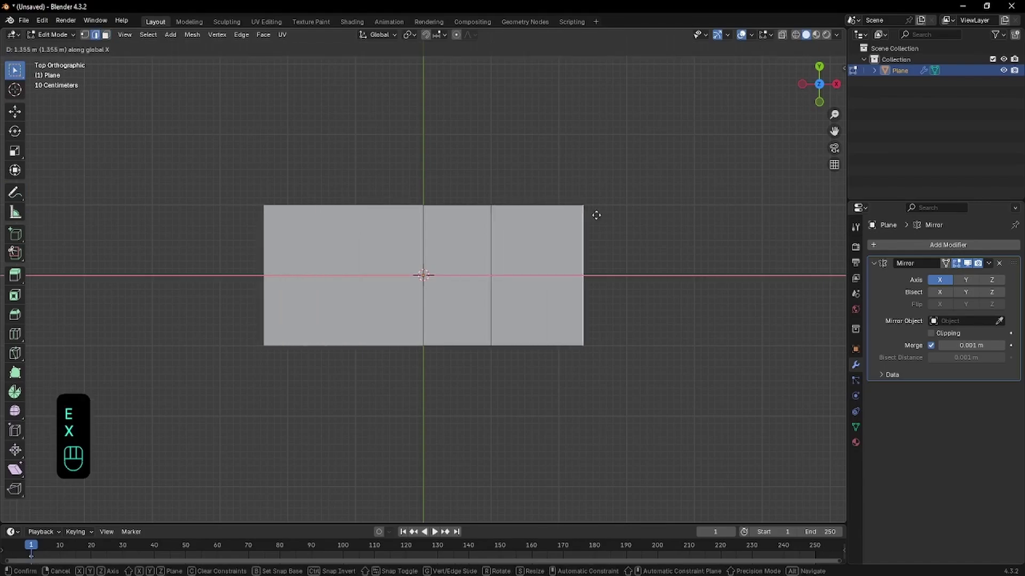
click(646, 224)
key(ctrl+z)
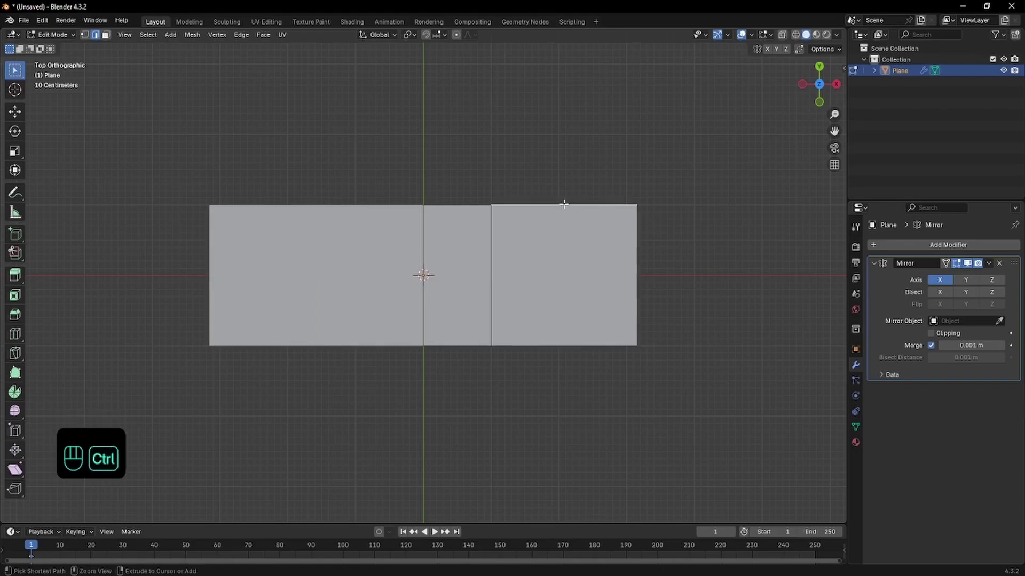
- Add two evenly spaced loop cuts parallel to the Y axis in the extruded section
key(ctrl+r)
scroll(564, 204, up, 1)
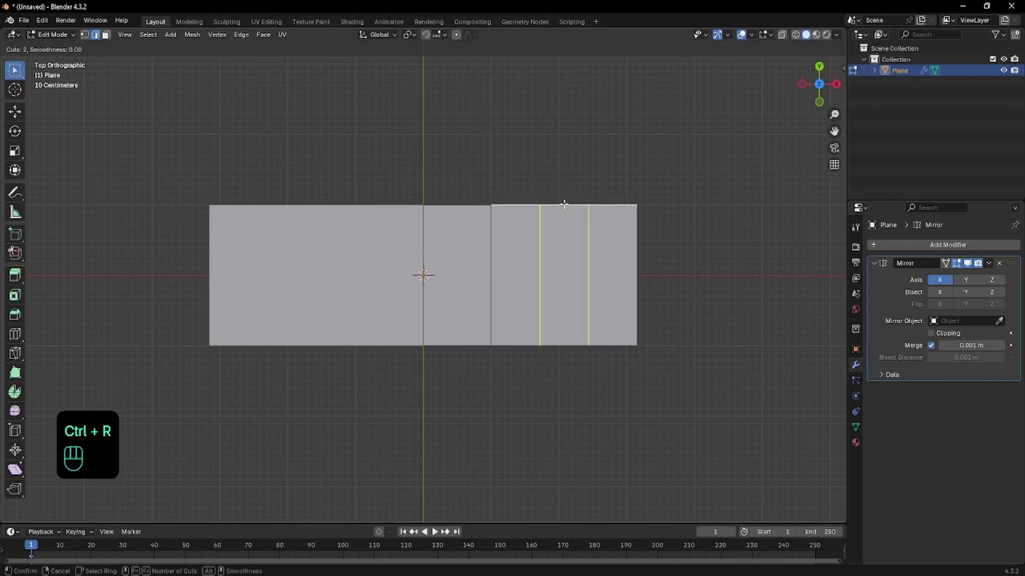
click(564, 204)
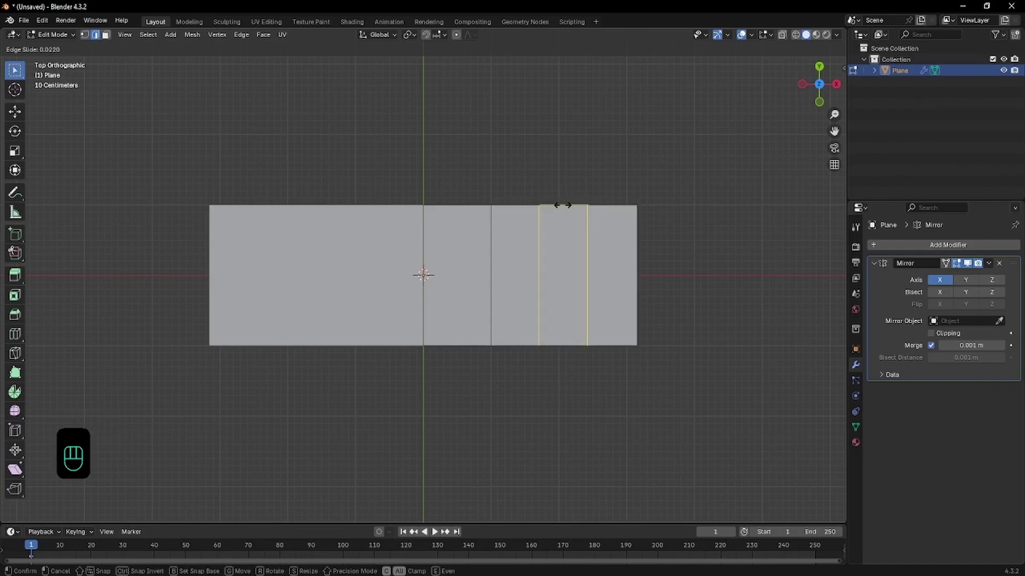
click(564, 205)
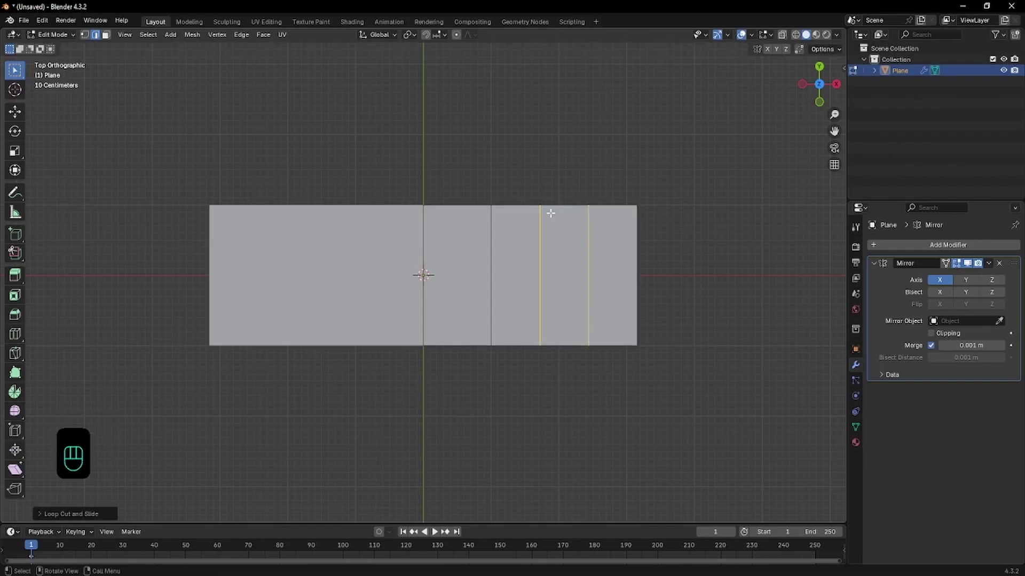
- Edge-slide the edge between the original half plane and the extruded section inward, close to the mirror centre line
click(493, 251)
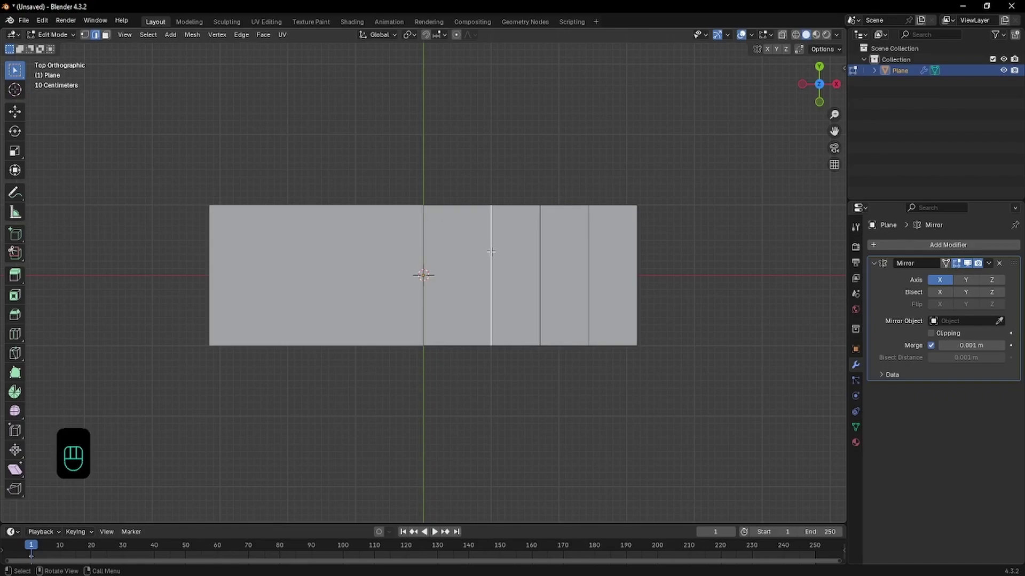
key(g)
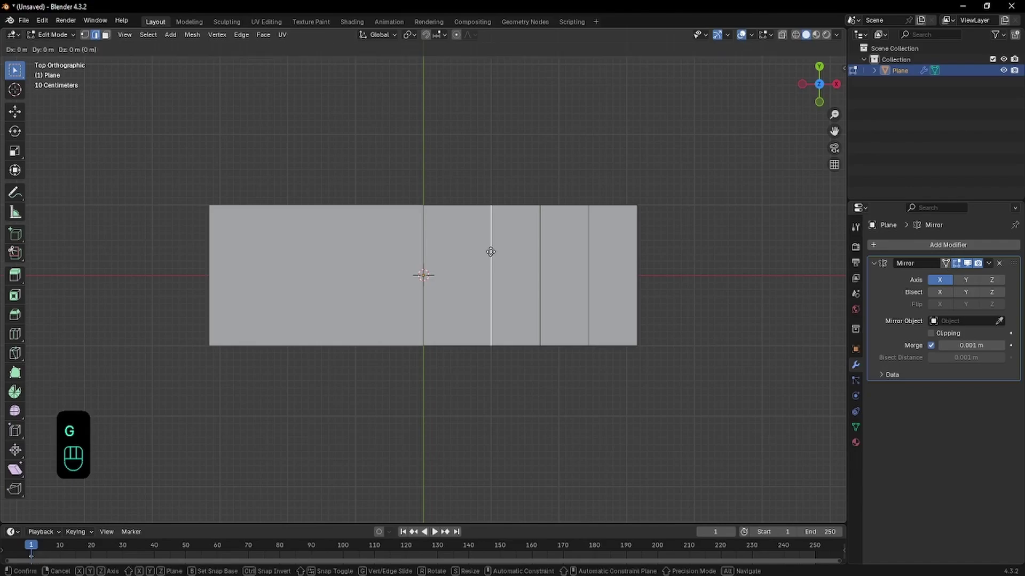
key(g)
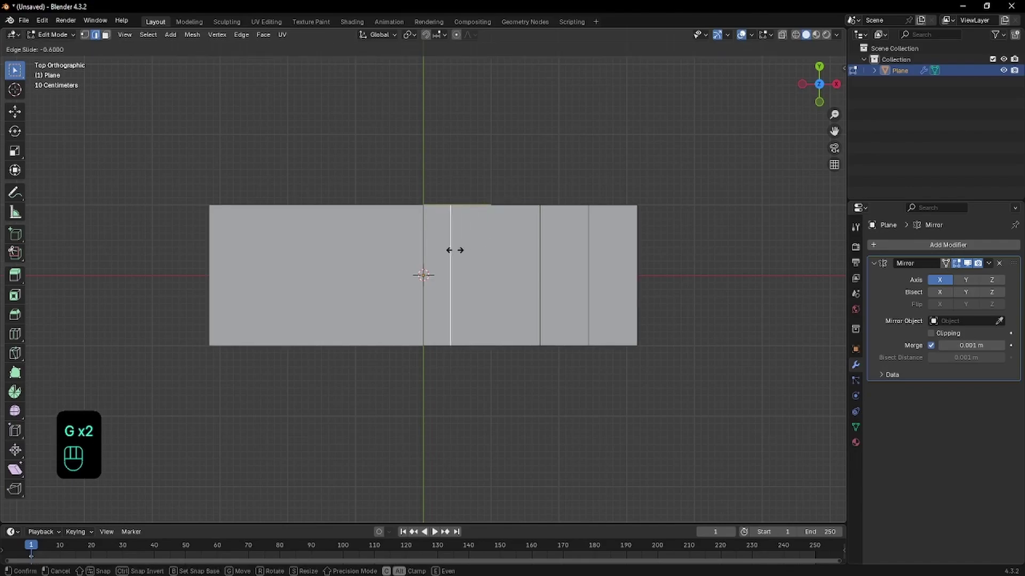
click(449, 250)
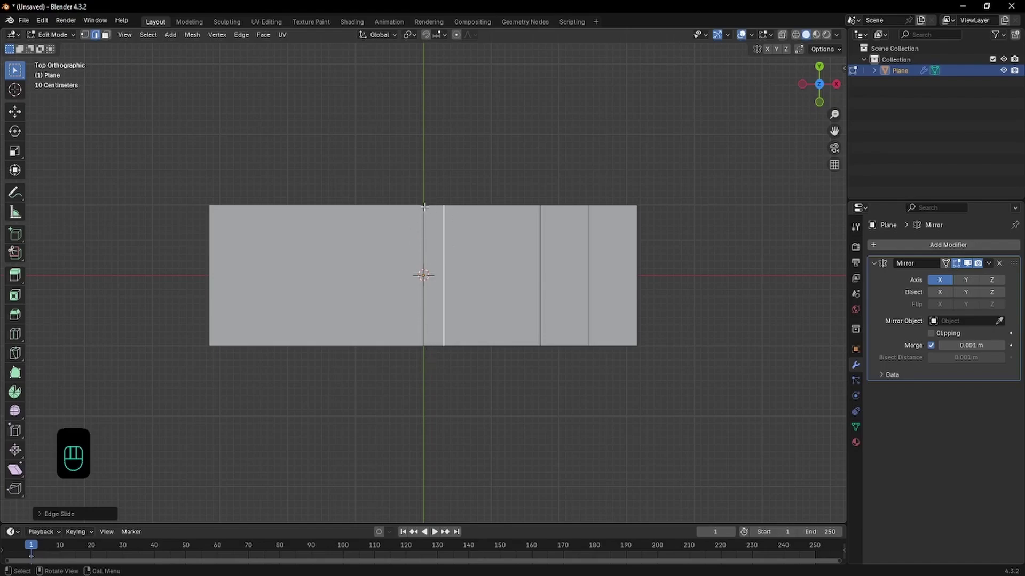
- Add a centred loop cut to the wide face beside the narrow centre strip and move it about 0.2 m along negative Y
key(ctrl+r)
click(490, 213)
right_click(490, 213)
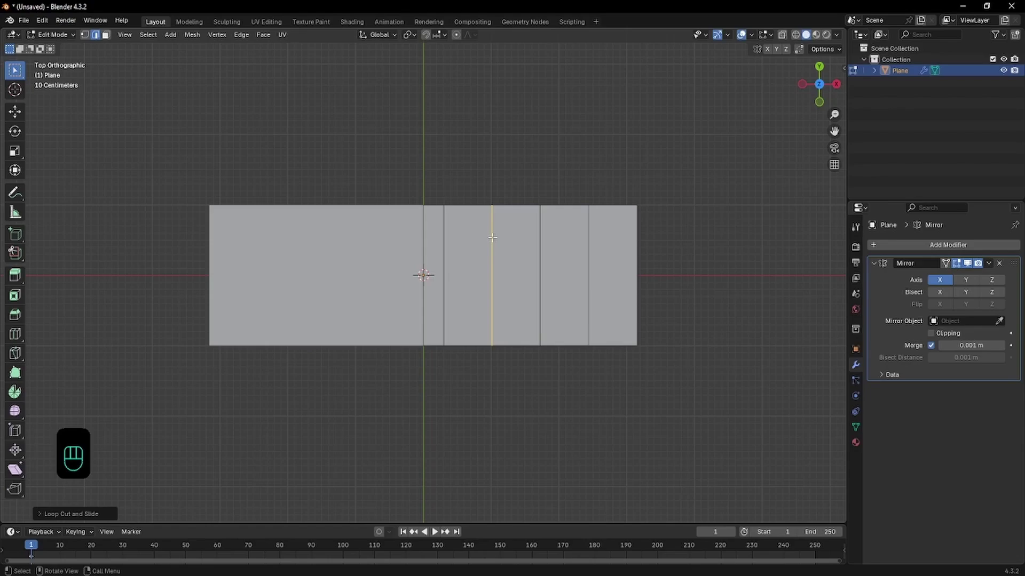
key(g)
key(y)
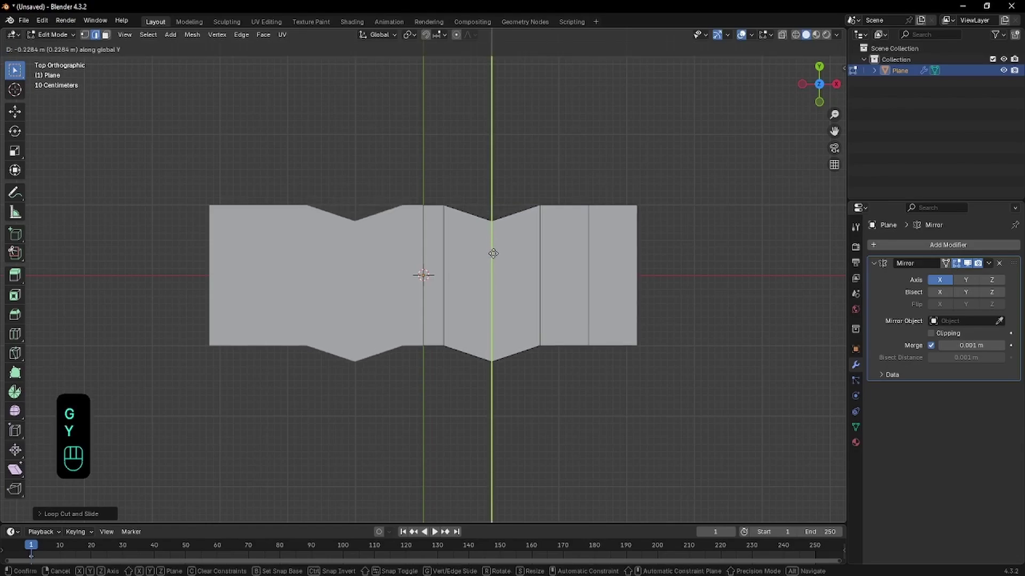
click(493, 255)
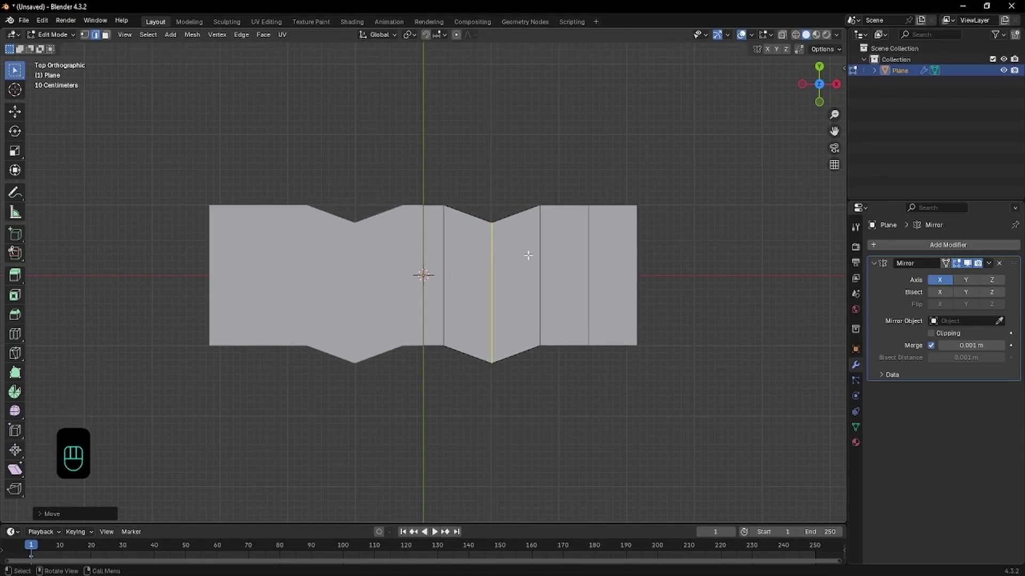
- In Object Mode, duplicate the zigzag tread piece and move the copy about 2 m along negative Y, against the original's lower edge
key(Tab)
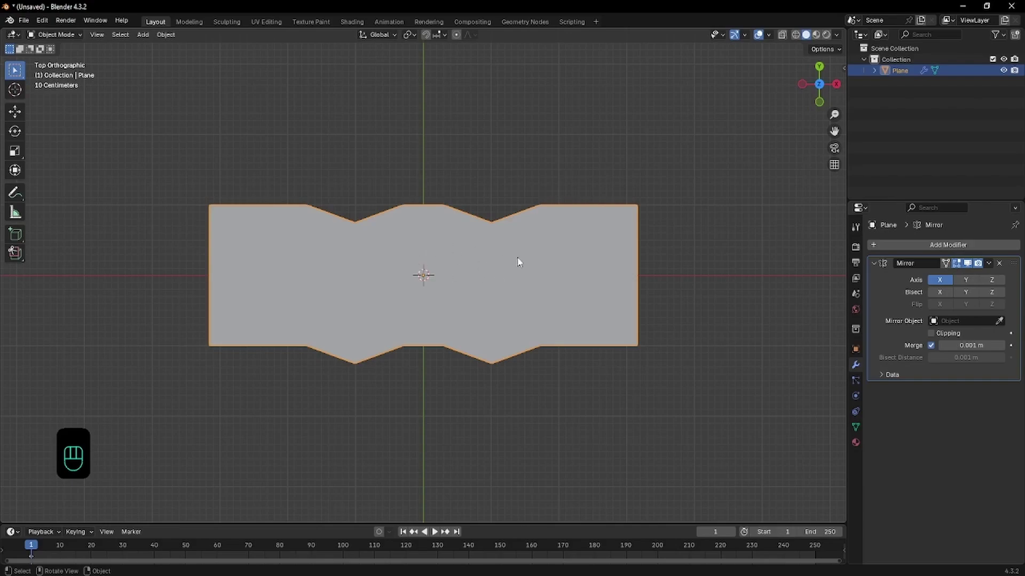
key(shift+d)
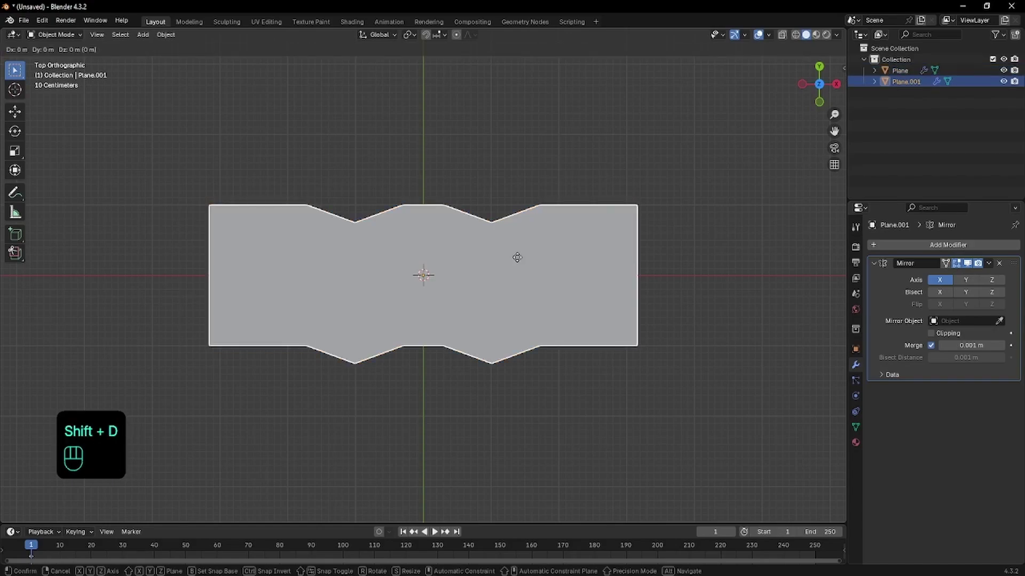
key(y)
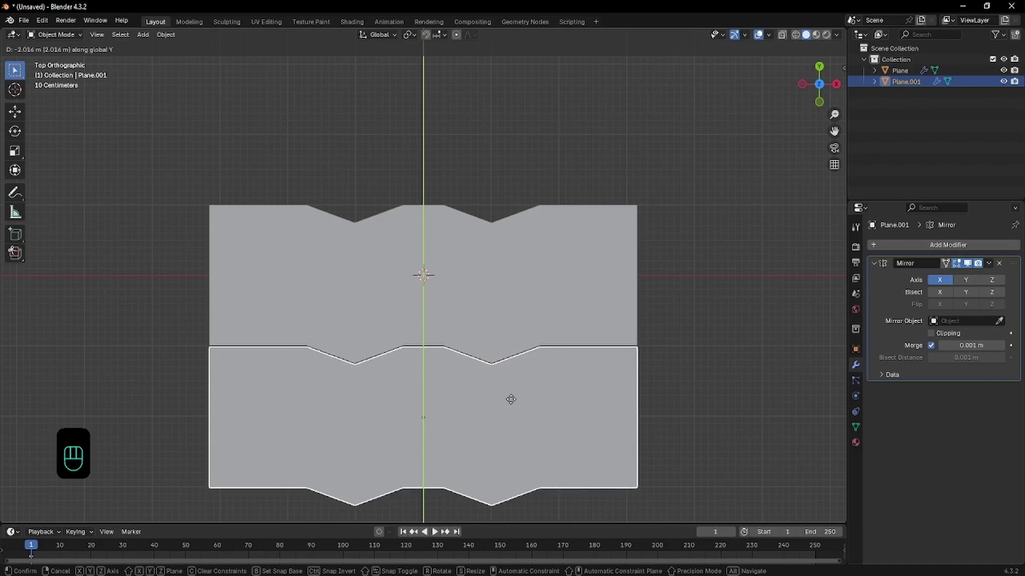
click(512, 398)
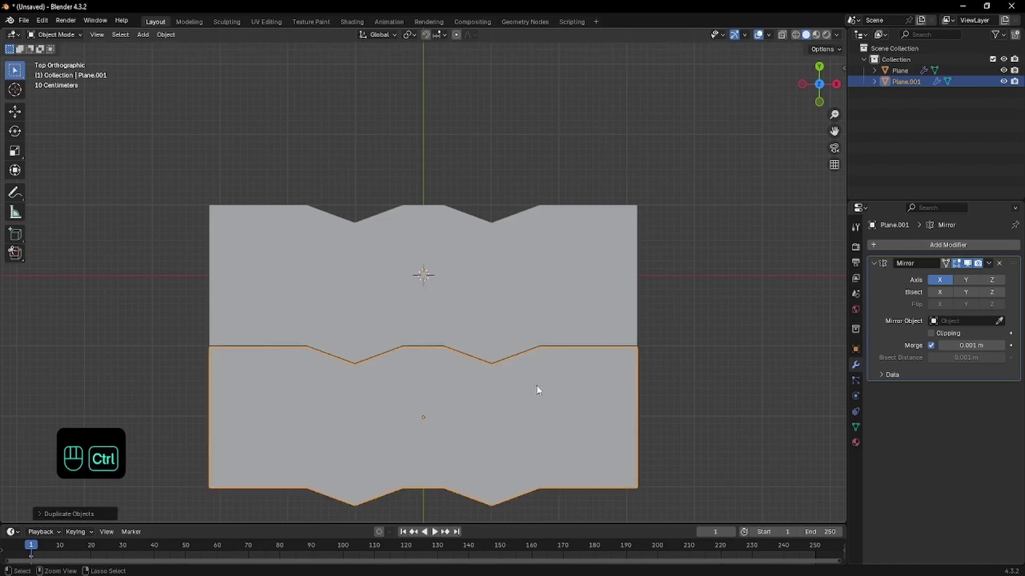
- Undo the duplicated tread piece and the negative Y move of the centred loop-cut edge
key(ctrl+z)
key(ctrl+z)
key(ctrl+z)
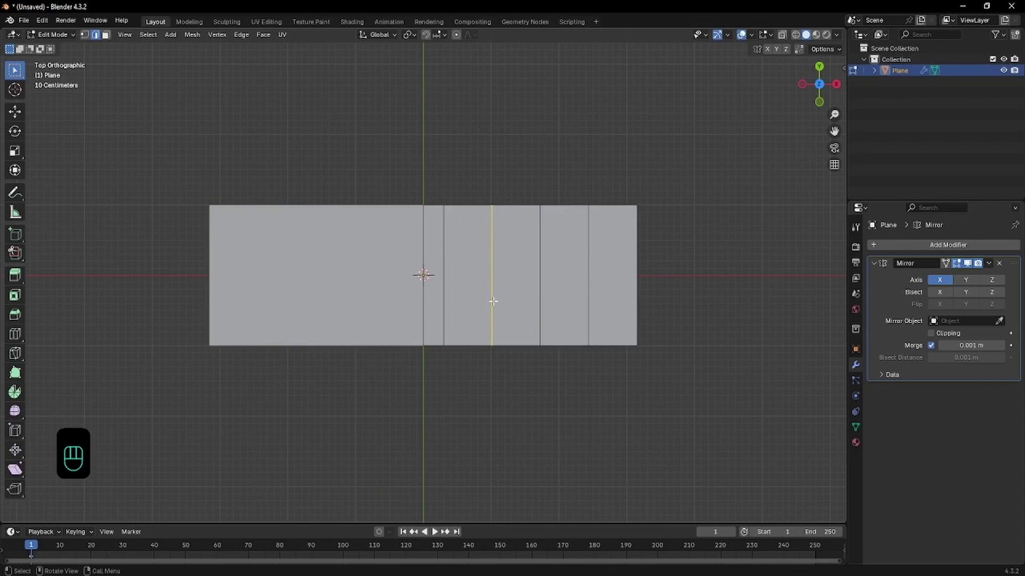
- In Edit Mode, move the selected loop-cut edge a short distance along negative Y to form a shallow zigzag
key(g)
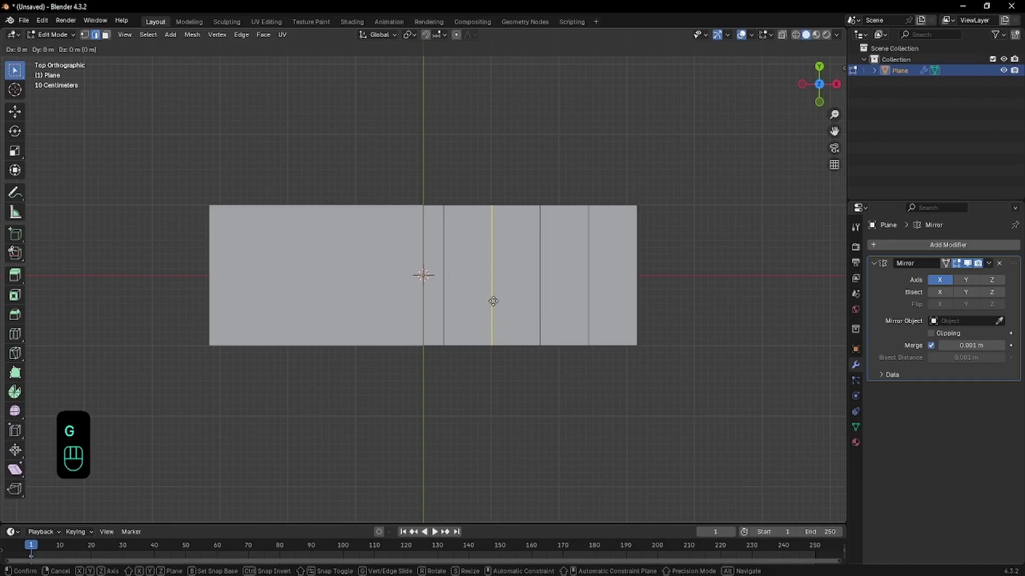
key(y)
click(493, 315)
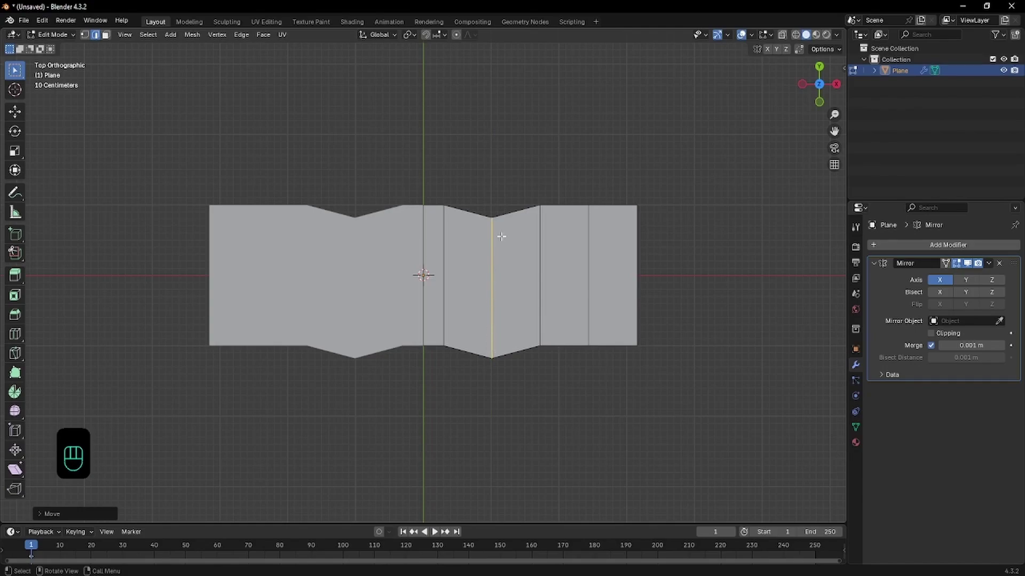
- Move only the upper vertex of the zigzag edge along positive Y until it peaks beyond the top border
key(1)
click(494, 219)
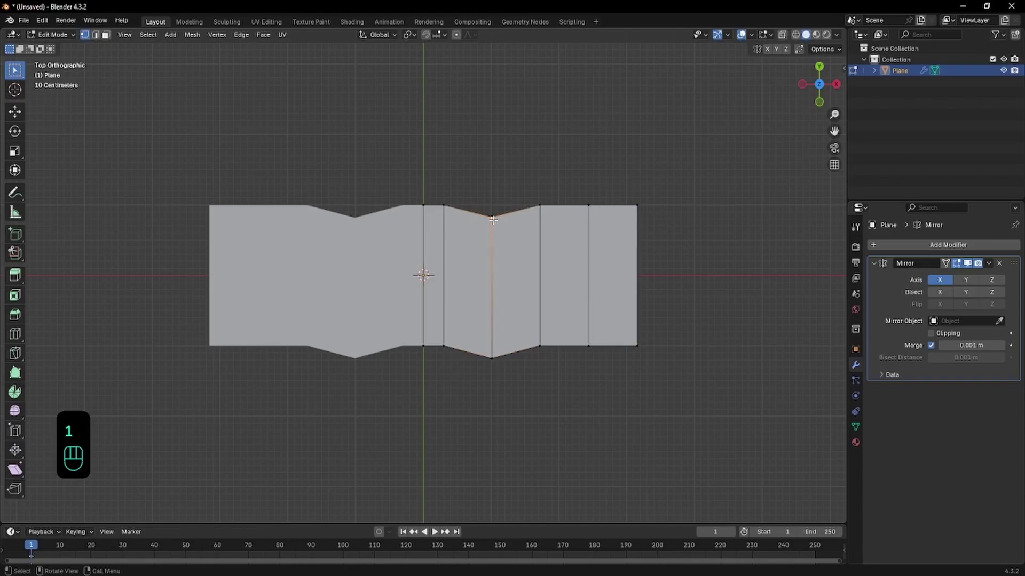
key(g)
key(y)
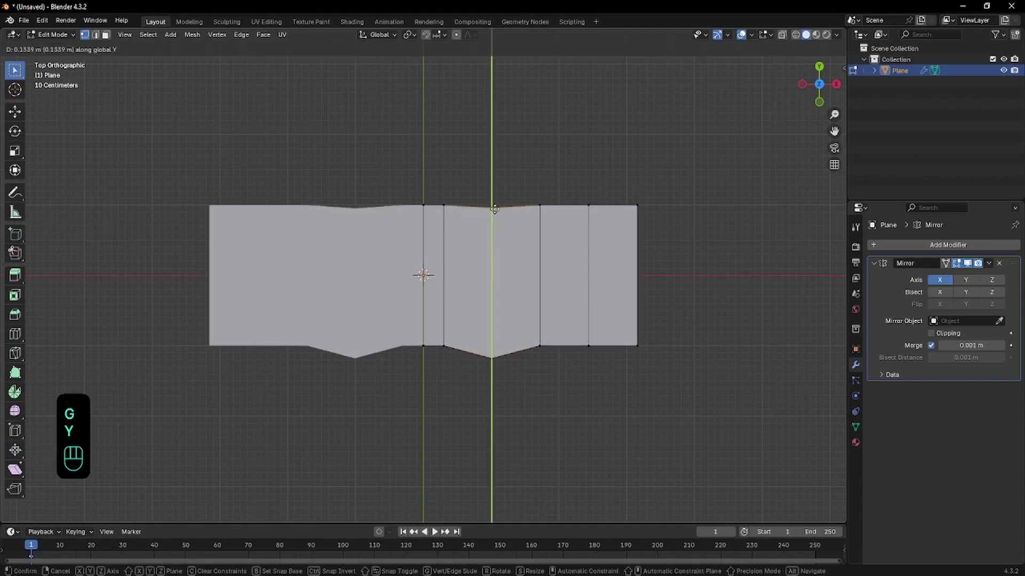
click(494, 186)
key(Tab)
key(Tab)
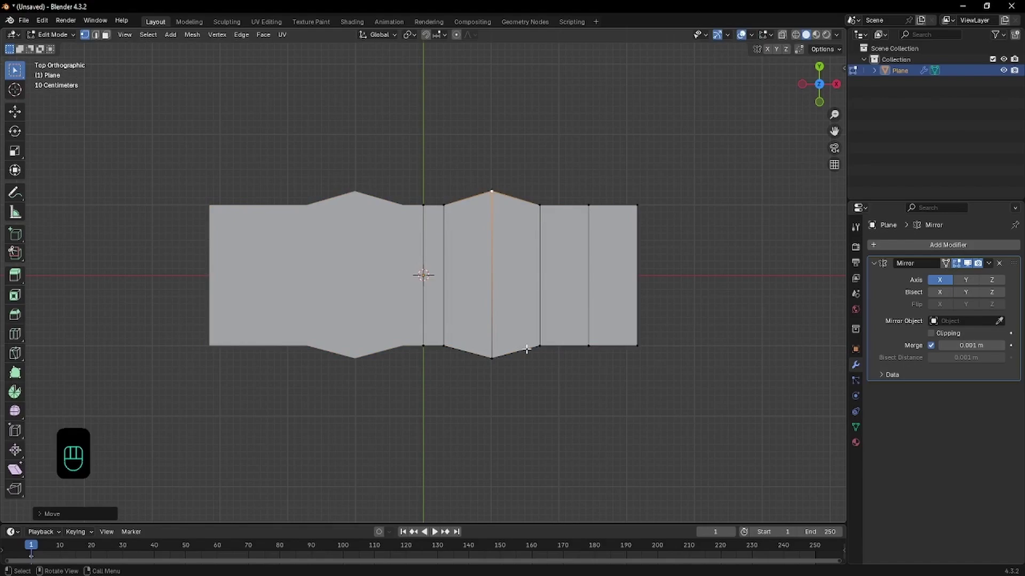
- In Object Mode, duplicate the piece along Y and try to fit the copy first below and then above the original
key(Tab)
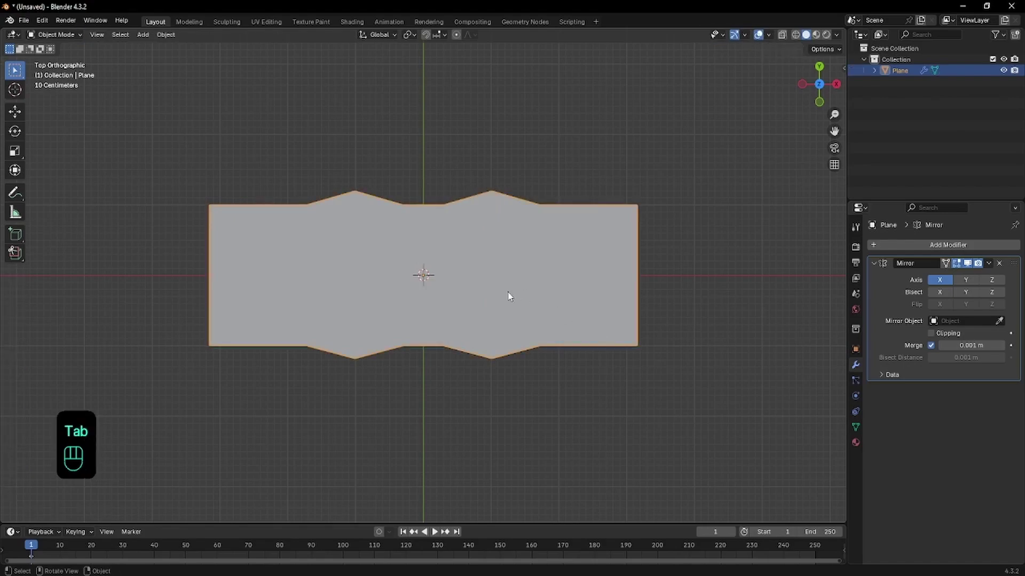
key(shift+d)
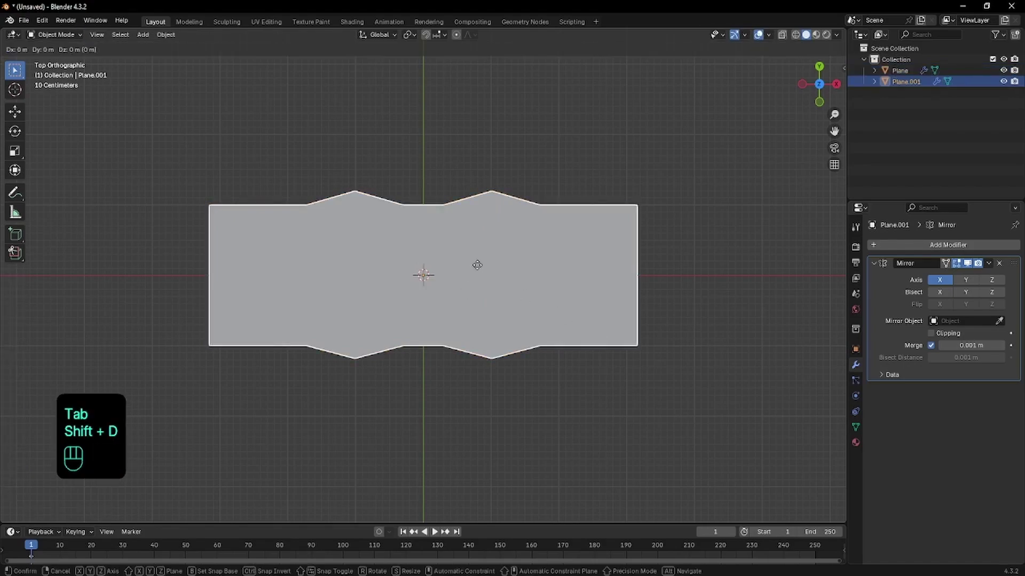
key(y)
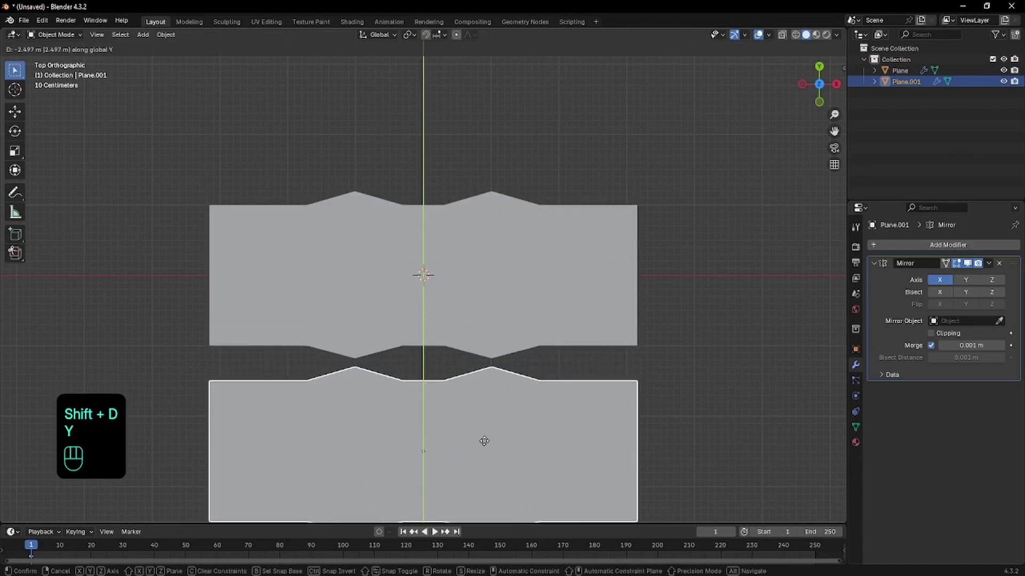
click(472, 428)
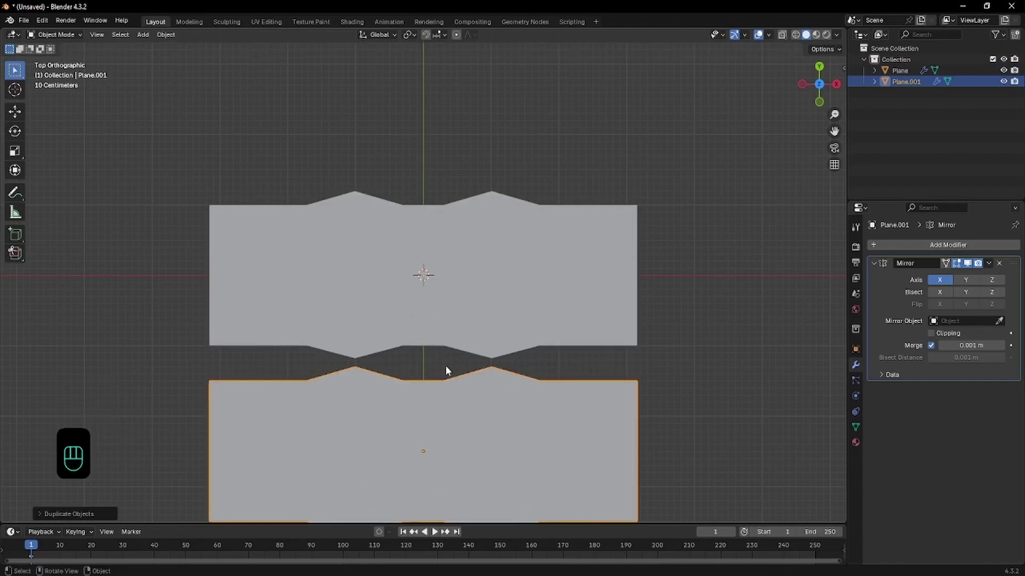
key(g)
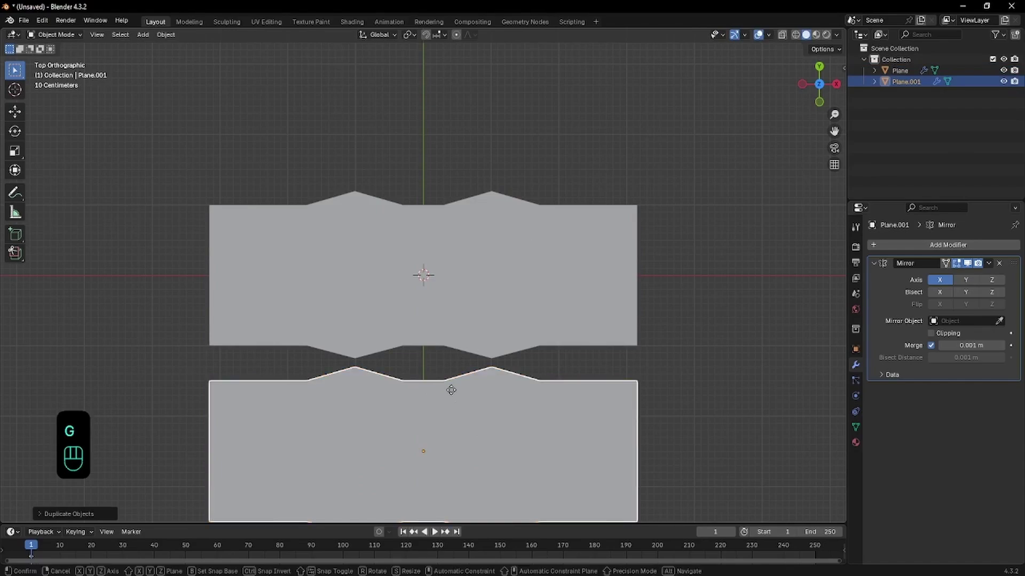
key(y)
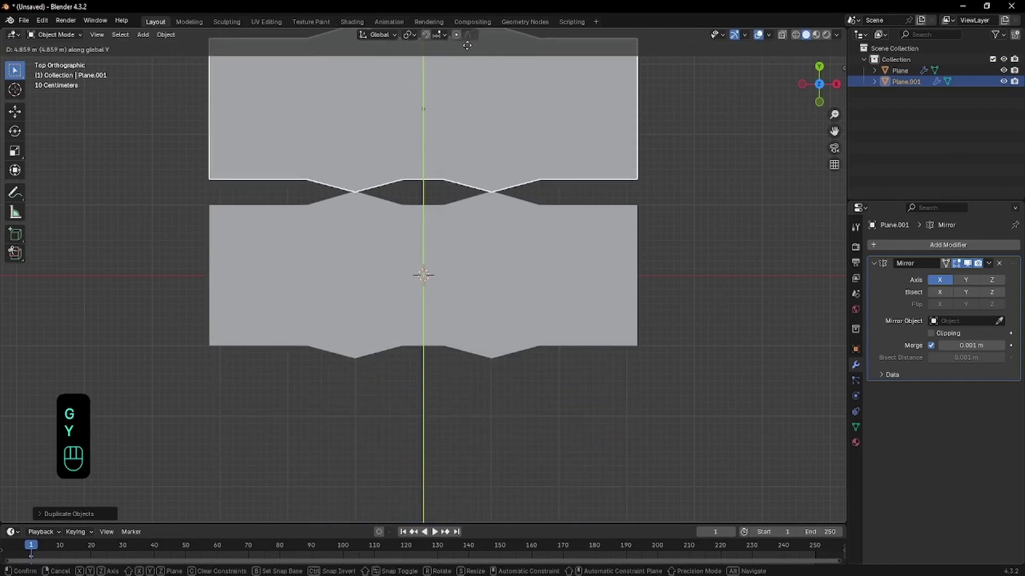
click(469, 46)
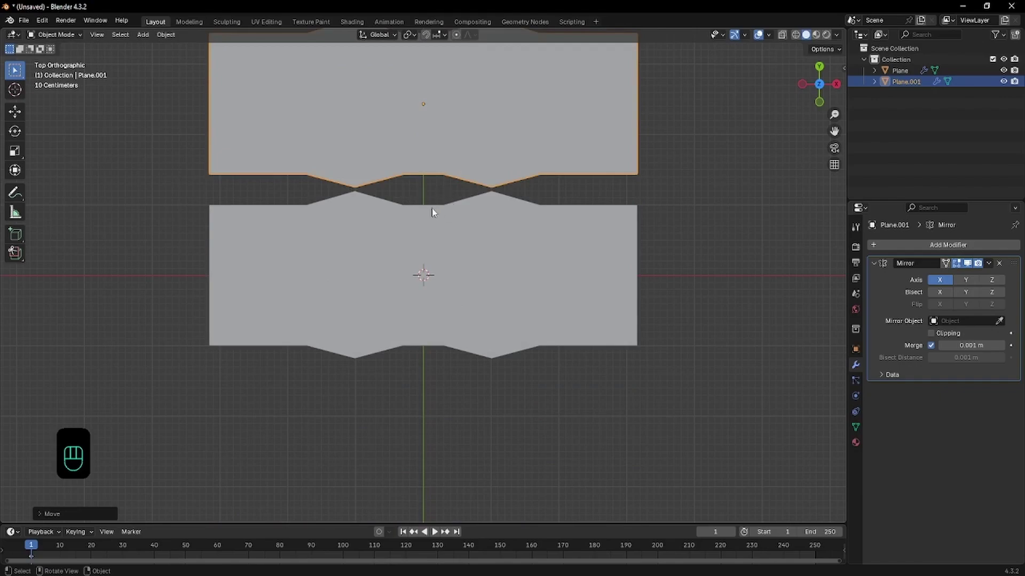
- Undo the copy's placement, the duplication and the positive Y move of the upper vertex
key(ctrl+z)
key(ctrl+z)
key(ctrl+z)
key(ctrl+z)
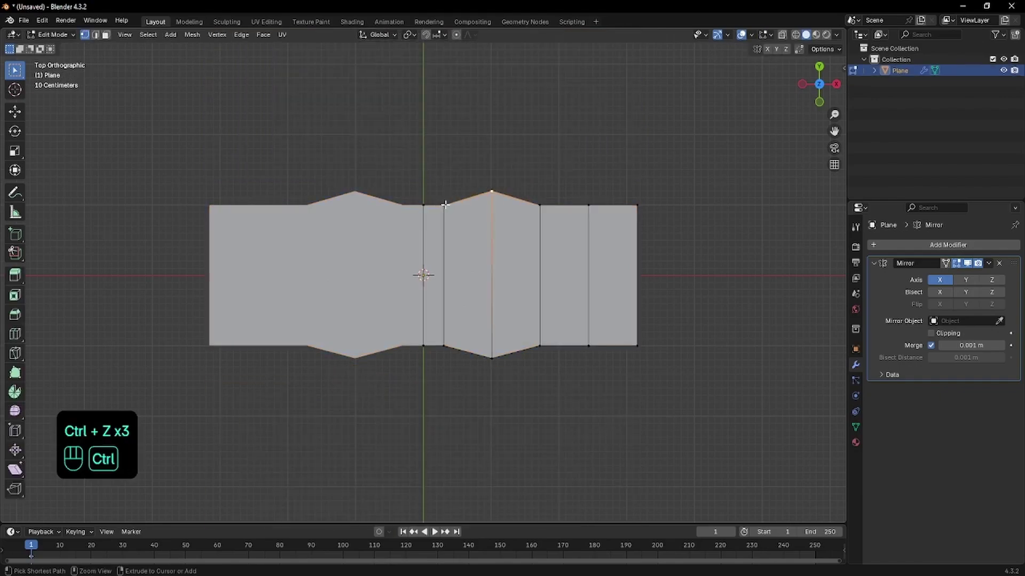
- Try moving both vertices of the outermost loop-cut edge along negative Y, and undo the move
click(540, 205)
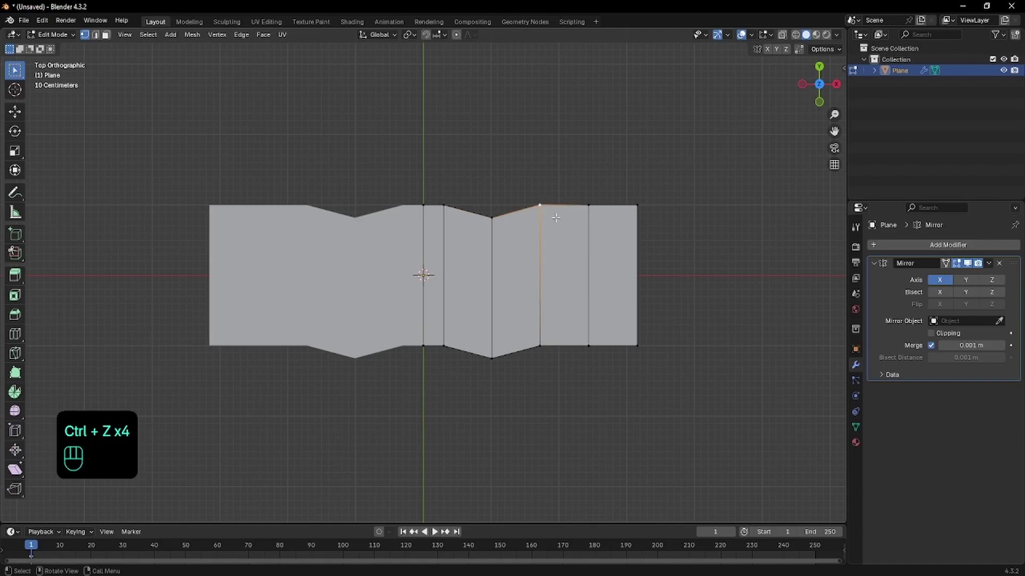
click(588, 219)
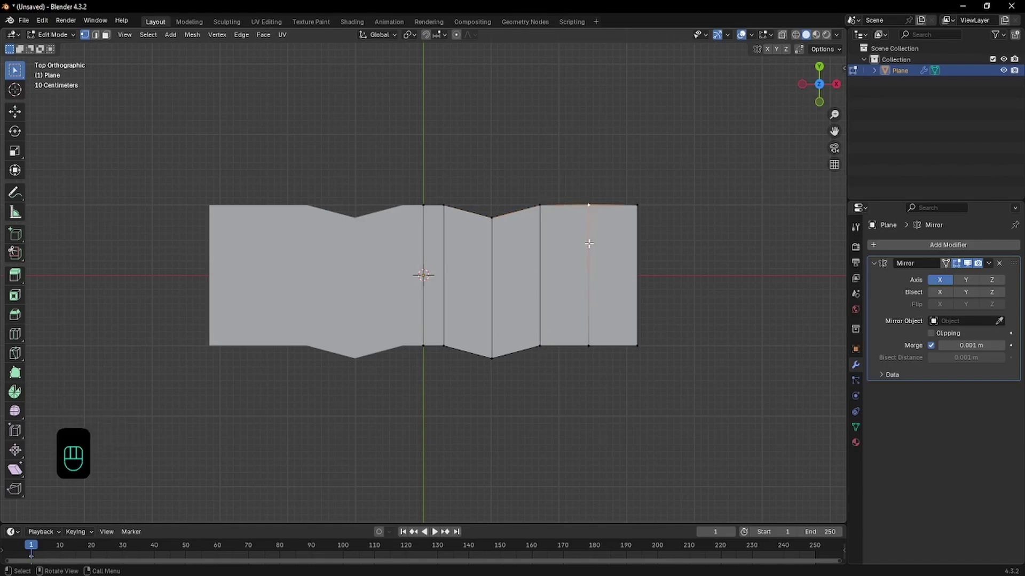
shift+click(587, 324)
key(g)
key(y)
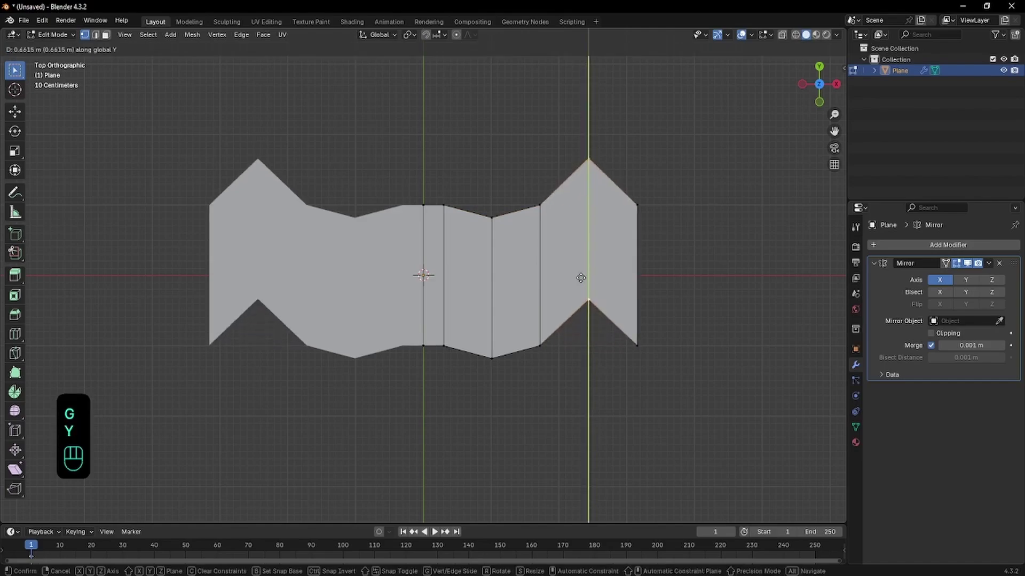
click(577, 383)
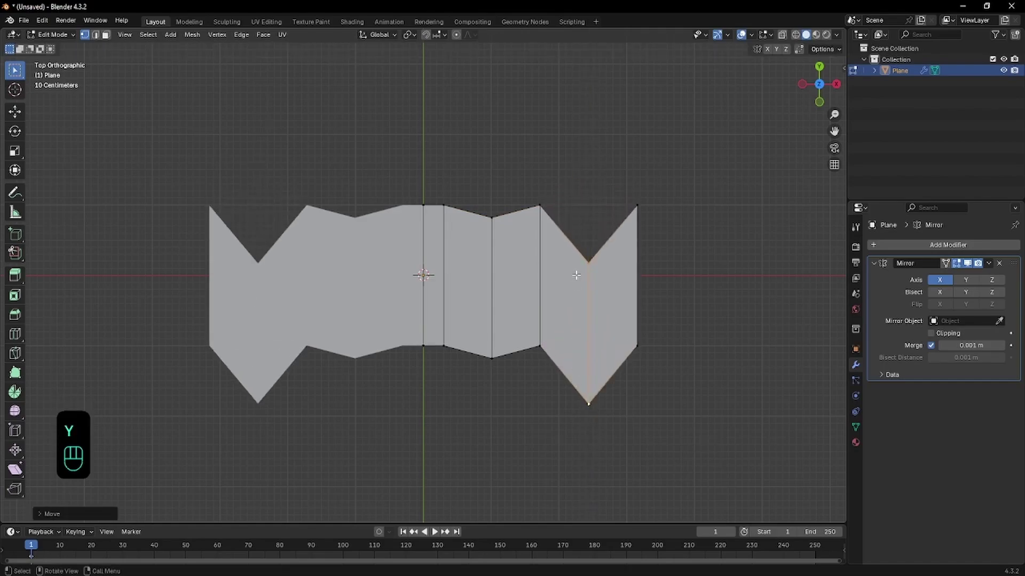
key(ctrl+z)
- Move both vertices of the outermost loop-cut edge along positive Y to form a peak beyond the top border
key(g)
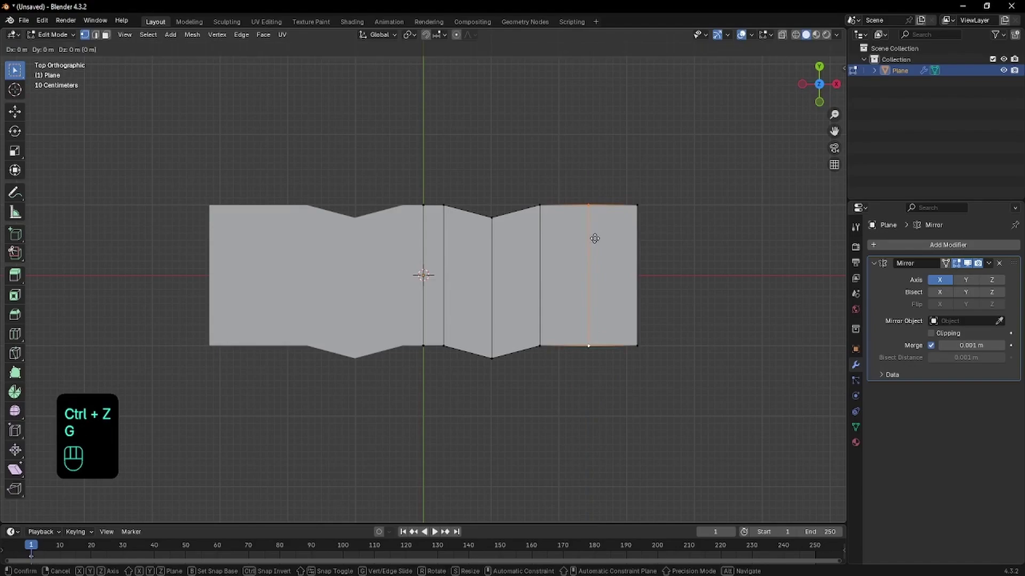
key(y)
key(y)
click(592, 197)
- In Object Mode, duplicate the piece along negative Y against the original's lower edge, and undo the duplication
key(Tab)
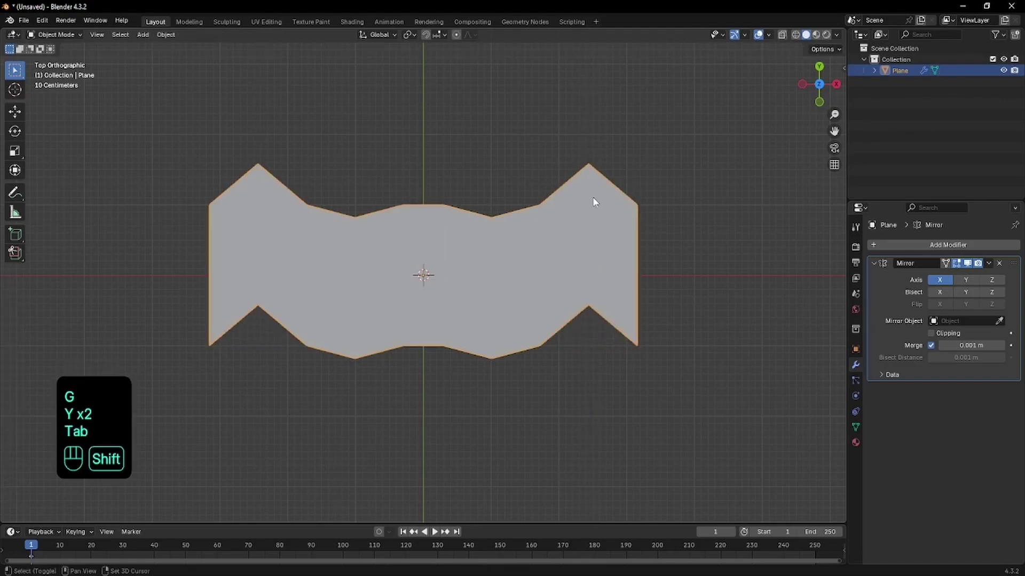
key(shift+d)
key(y)
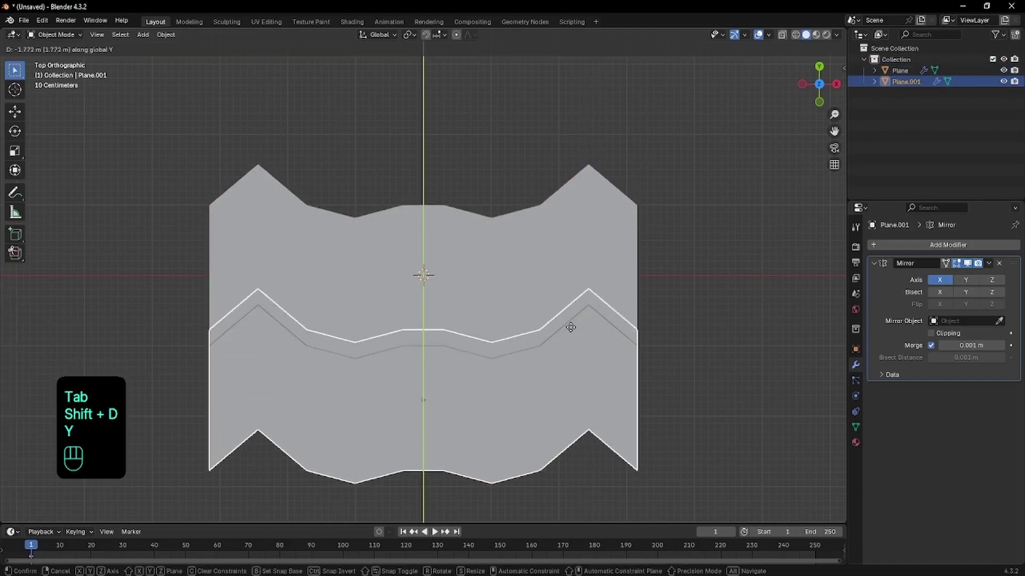
click(568, 340)
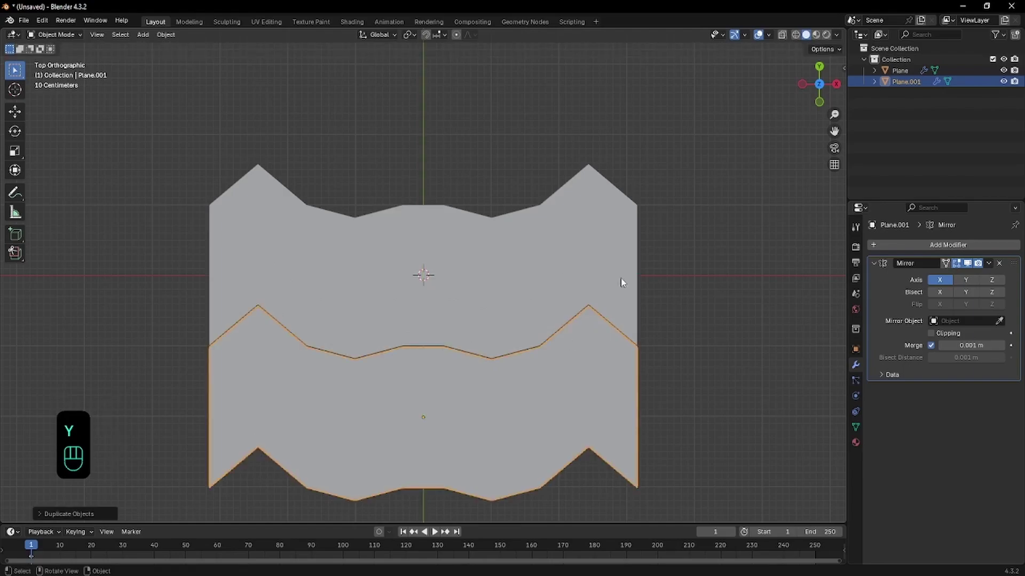
key(ctrl+z)
- In Edit Mode, move the upper vertex of the outer peak along negative Y, level with the neighbouring top border
key(Tab)
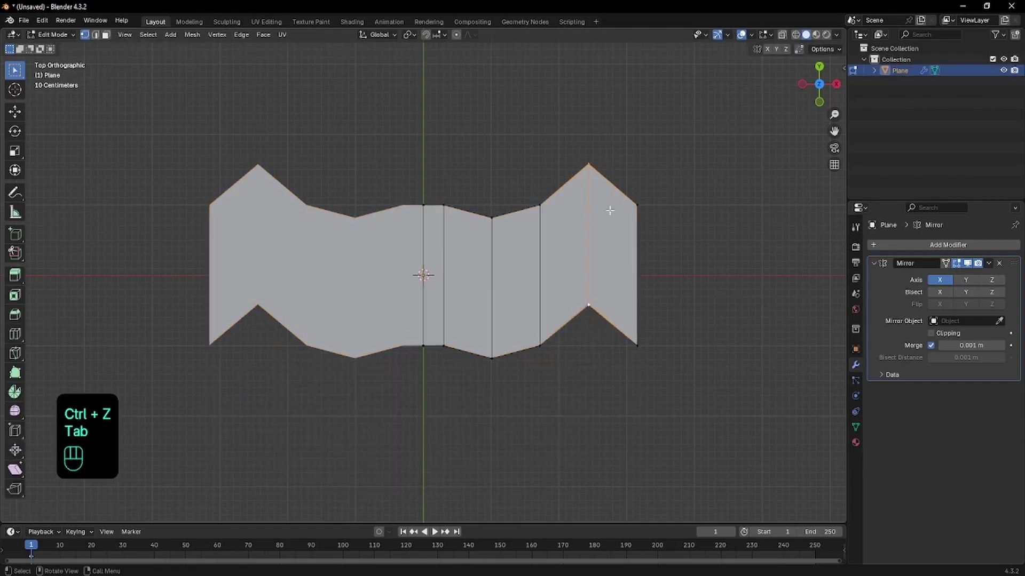
click(606, 183)
key(g)
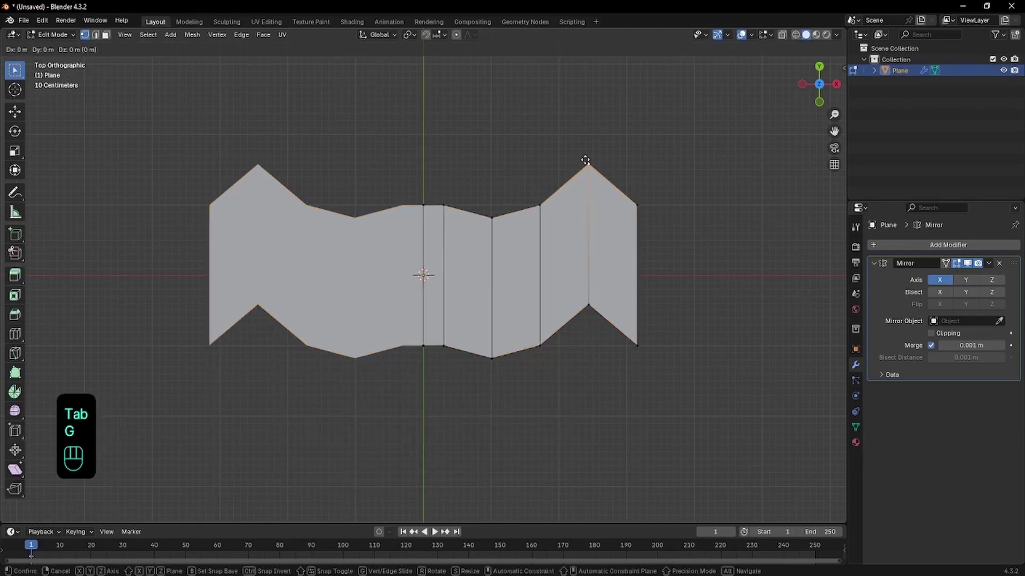
key(y)
click(584, 203)
- In Object Mode, duplicate the mismatched piece and move the copy about 2 m along negative Y below the original
key(Tab)
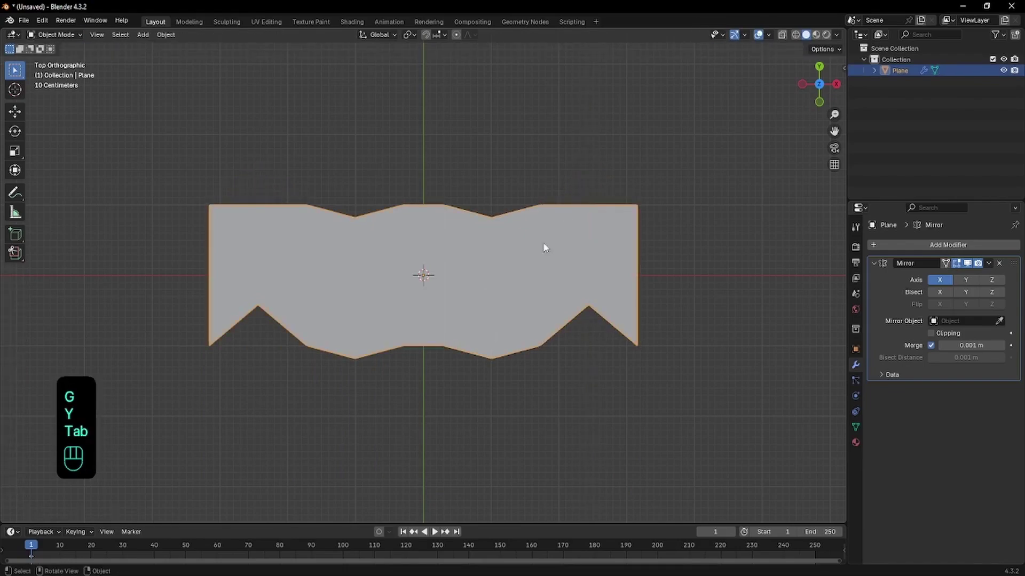
key(shift+d)
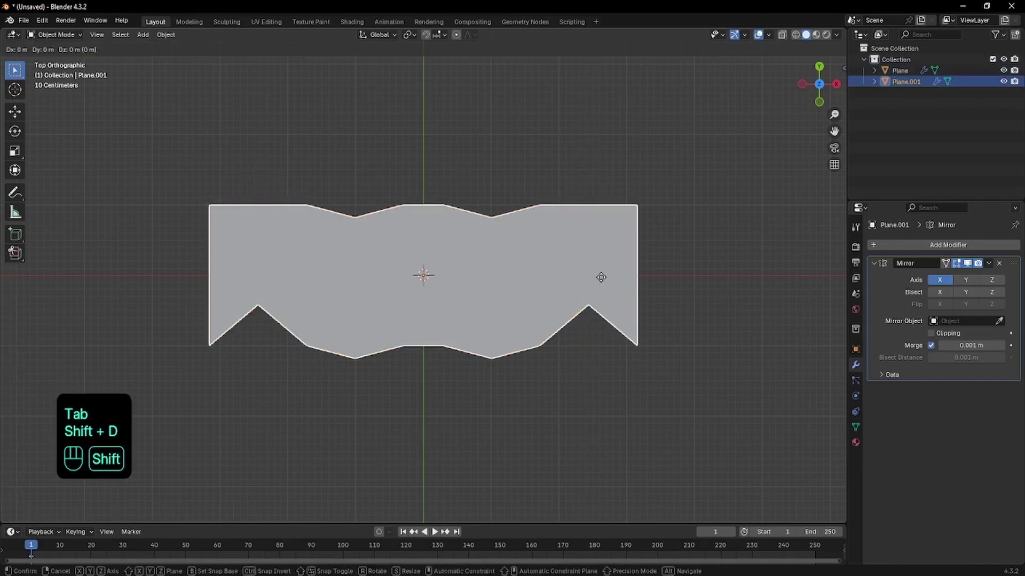
key(y)
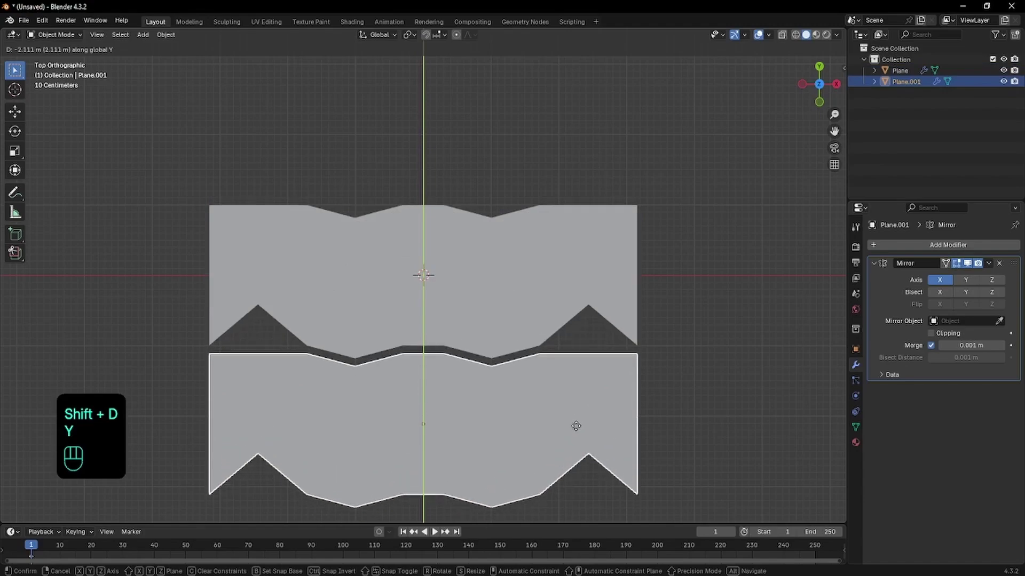
click(576, 417)
- Undo the duplication and all test vertex and edge moves, back to the flat strip with its straight loop cuts
key(ctrl+z)
key(ctrl+z)
key(ctrl+z)
key(ctrl+z)
key(ctrl+z)
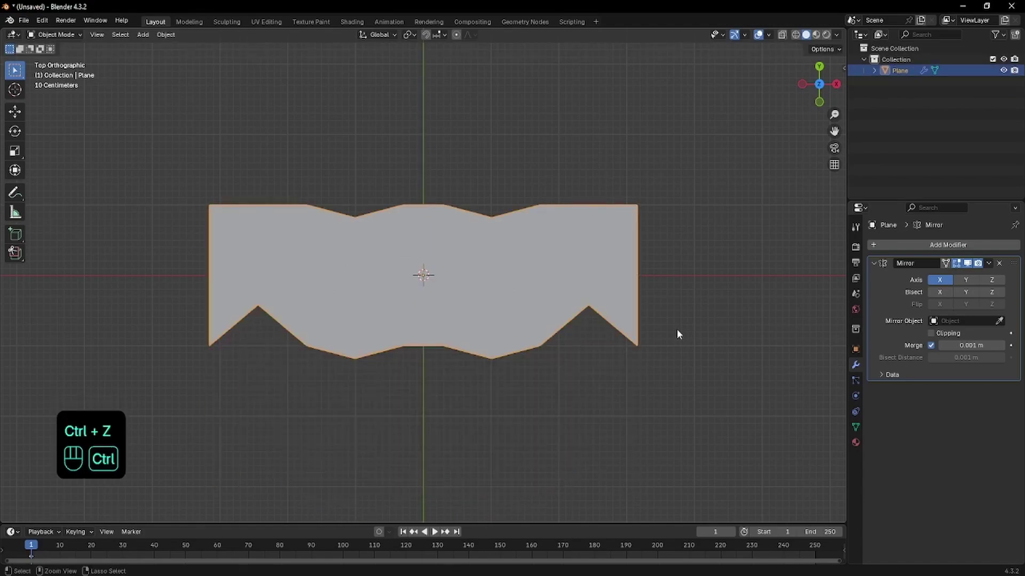
key(ctrl+z)
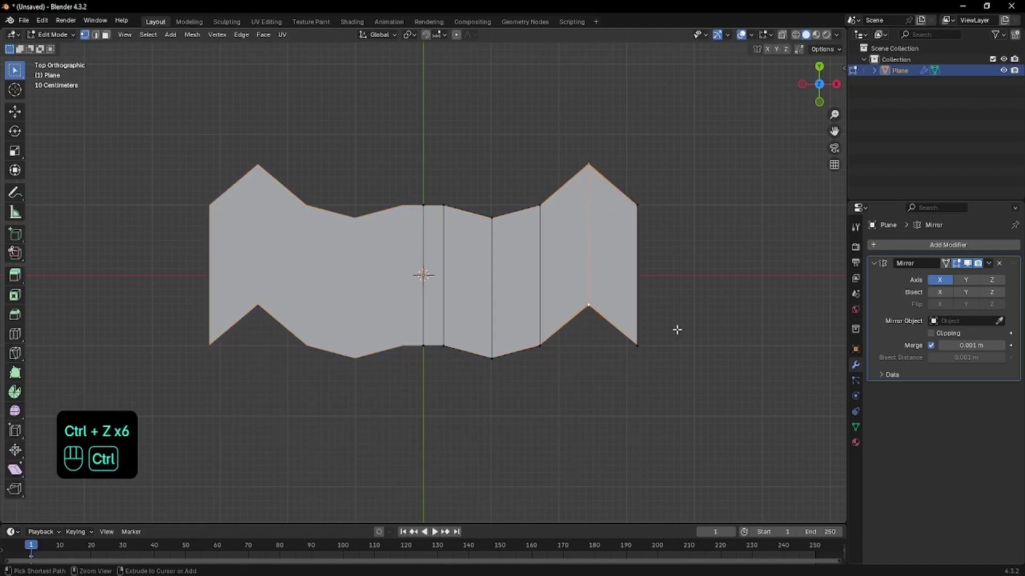
key(ctrl+z)
key(ctrl+z)
key(ctrl+z)
key(ctrl+z)
key(ctrl+z)
key(ctrl+z)
key(ctrl+z)
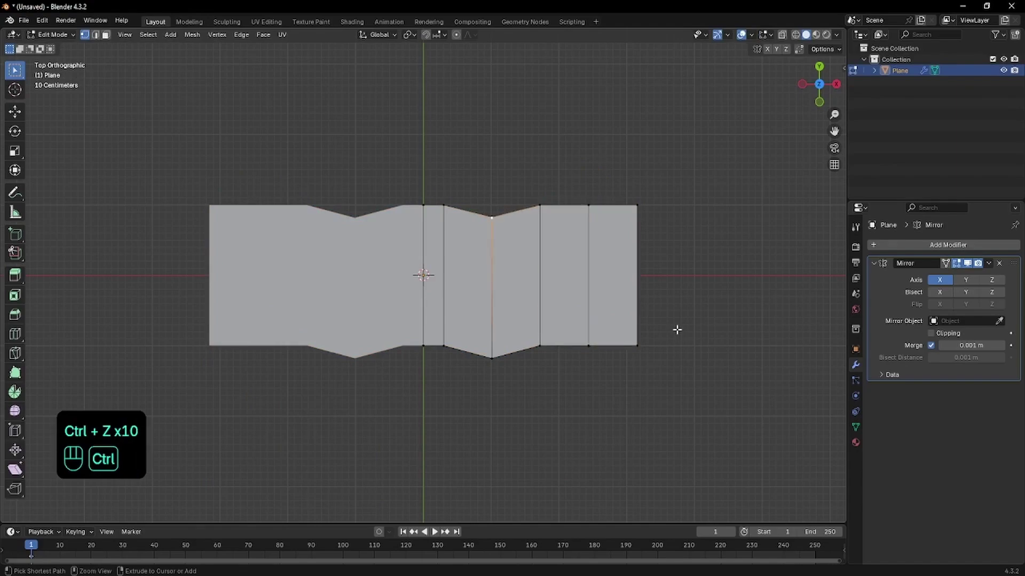
key(ctrl+z)
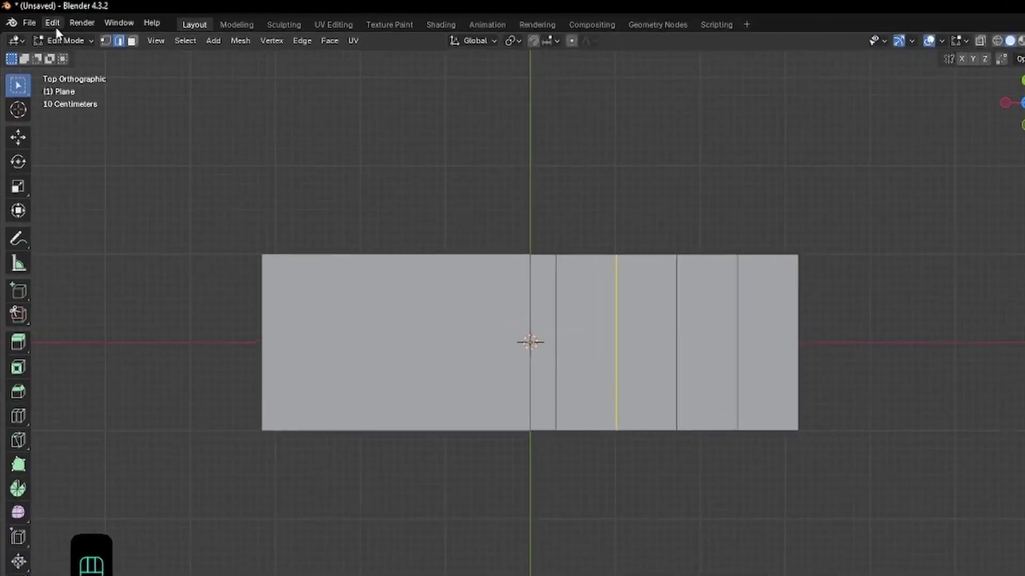
- Check the Undo Steps setting under Memory & Limits in the System preferences, and close the preferences
click(43, 21)
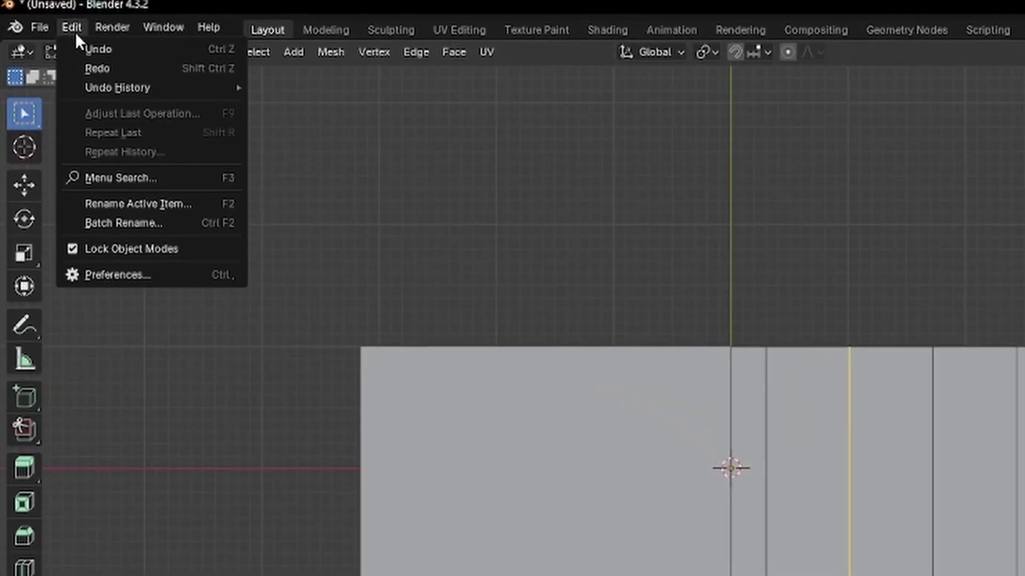
click(204, 273)
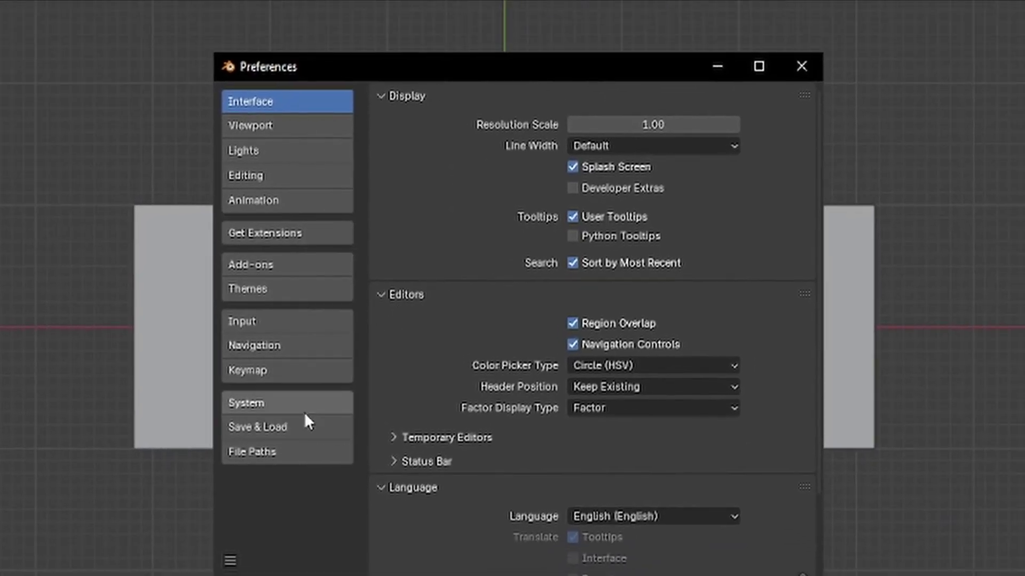
click(309, 414)
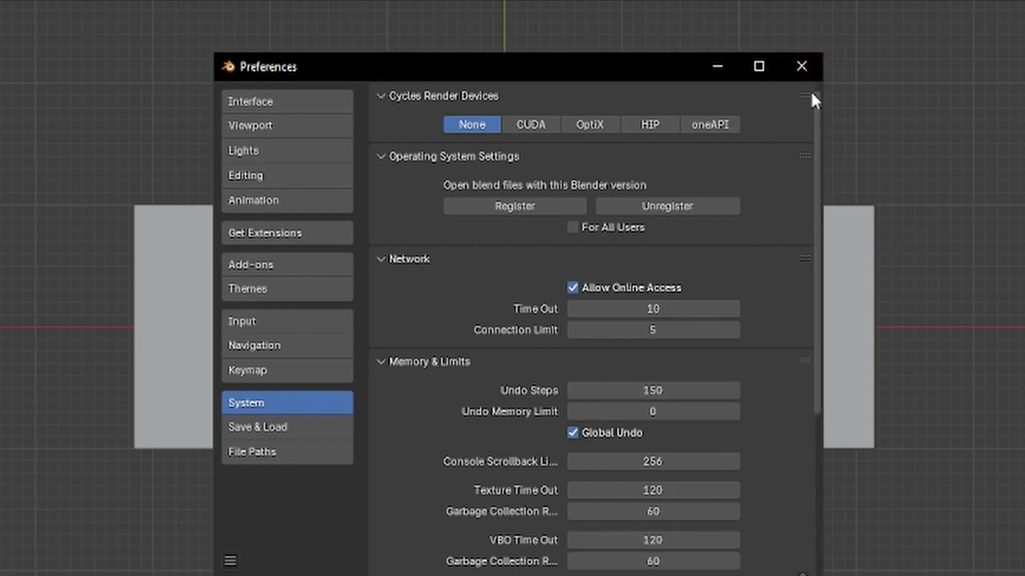
click(806, 69)
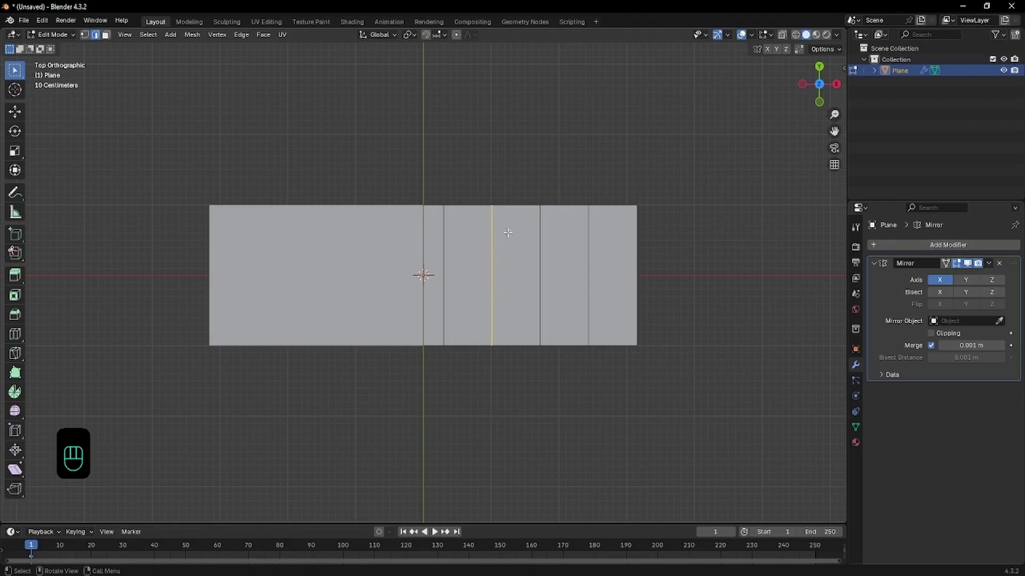
- Move the selected second loop cut from the centre along negative Y to form a V-shaped valley in the strip
key(g)
key(y)
click(505, 256)
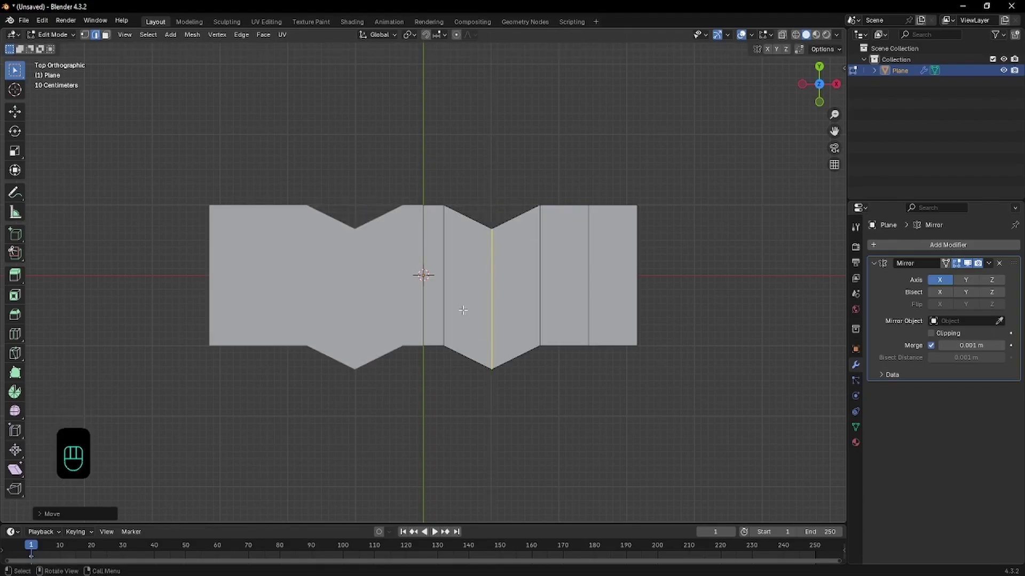
click(510, 363)
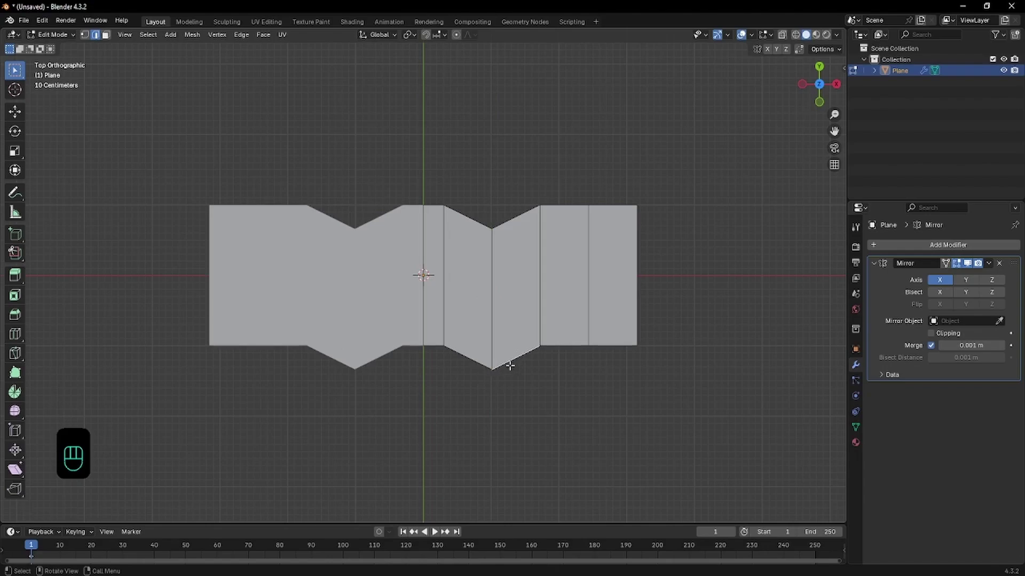
- Bevel the loop cut nearest the centre line by about 0.067 m with a single segment
click(442, 335)
scroll(430, 343, up, 4)
click(443, 421)
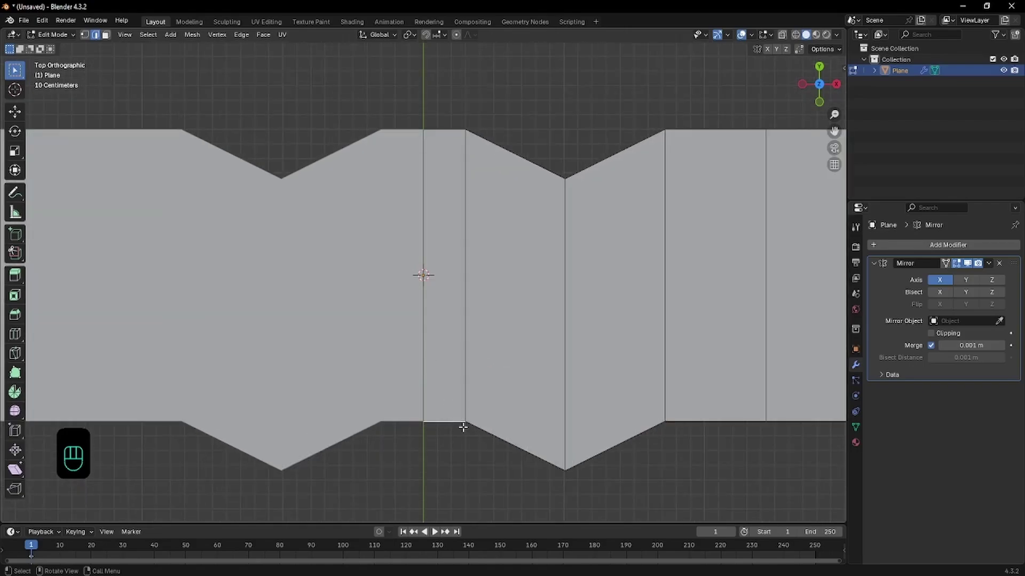
click(469, 427)
scroll(460, 381, down, 1)
click(457, 367)
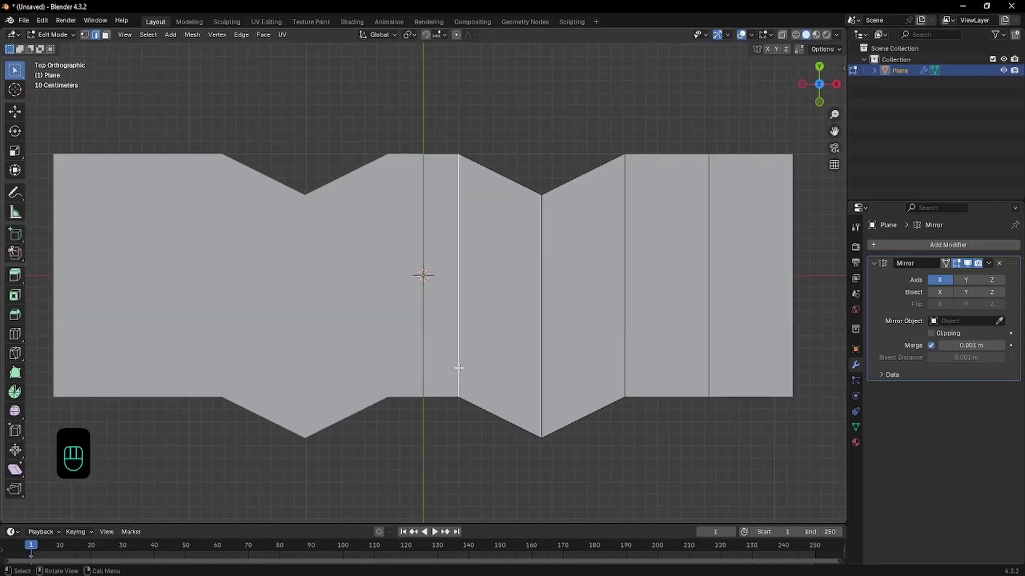
scroll(452, 307, down, 1)
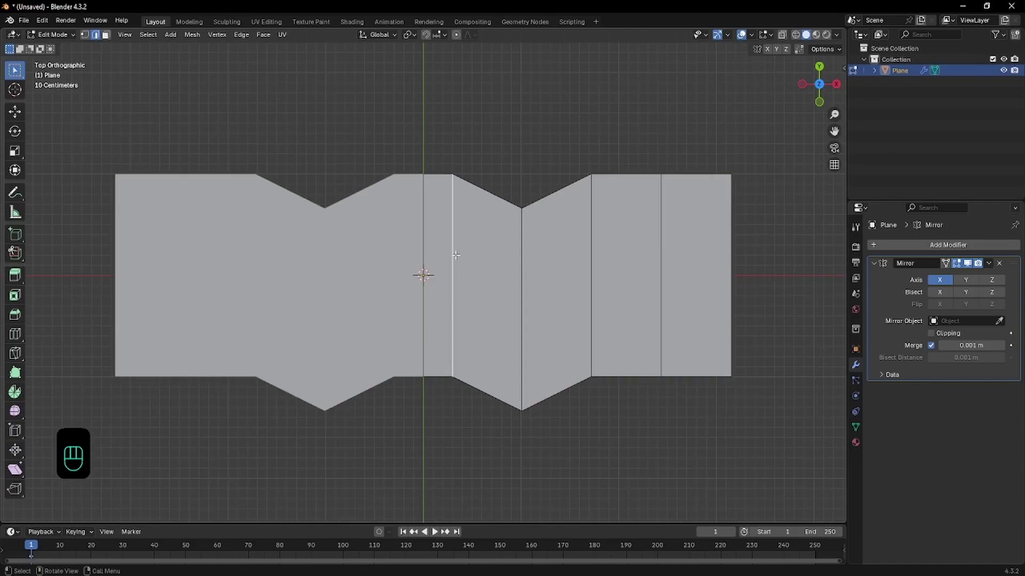
key(ctrl+b)
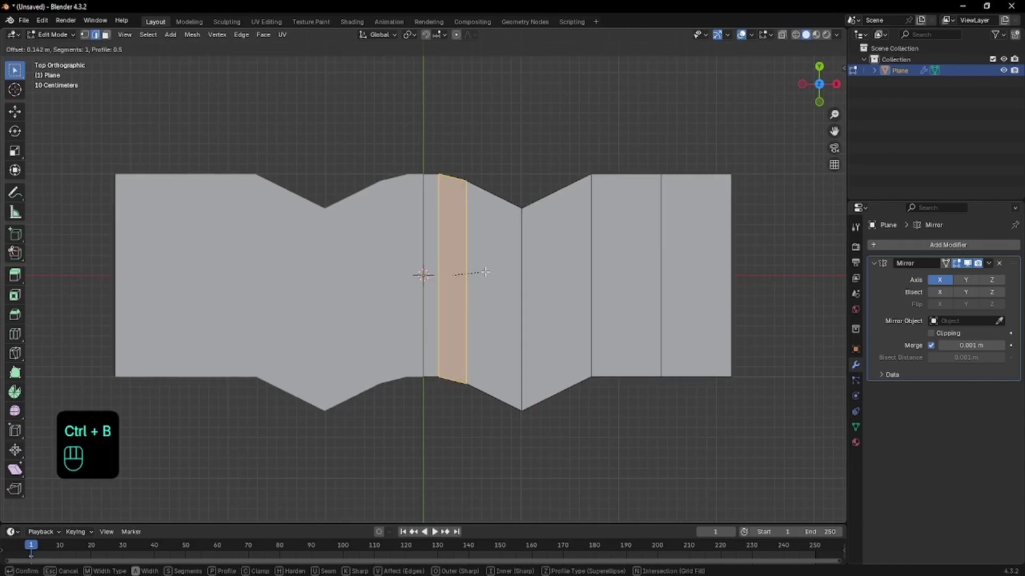
scroll(482, 274, up, 2)
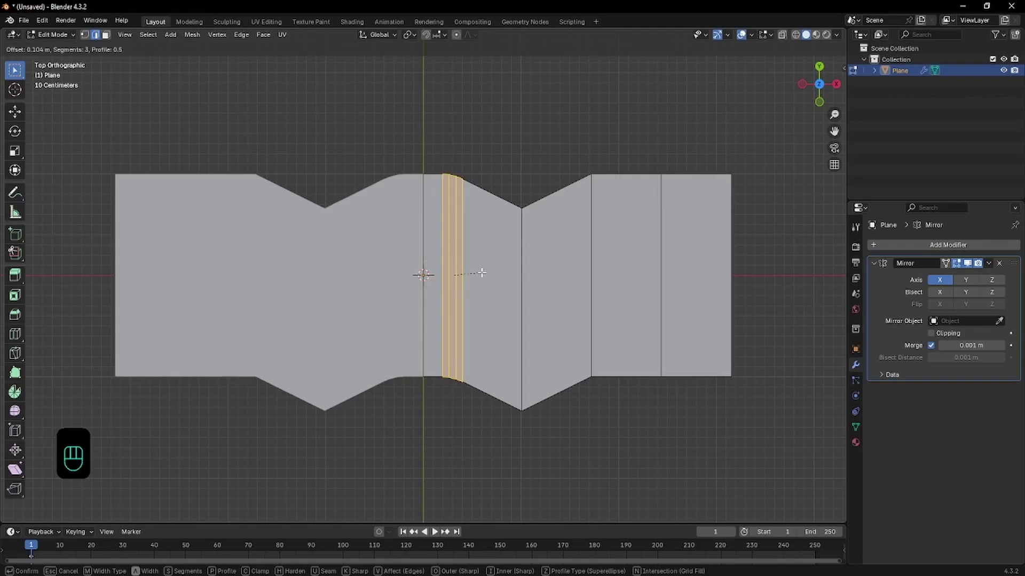
scroll(482, 272, down, 2)
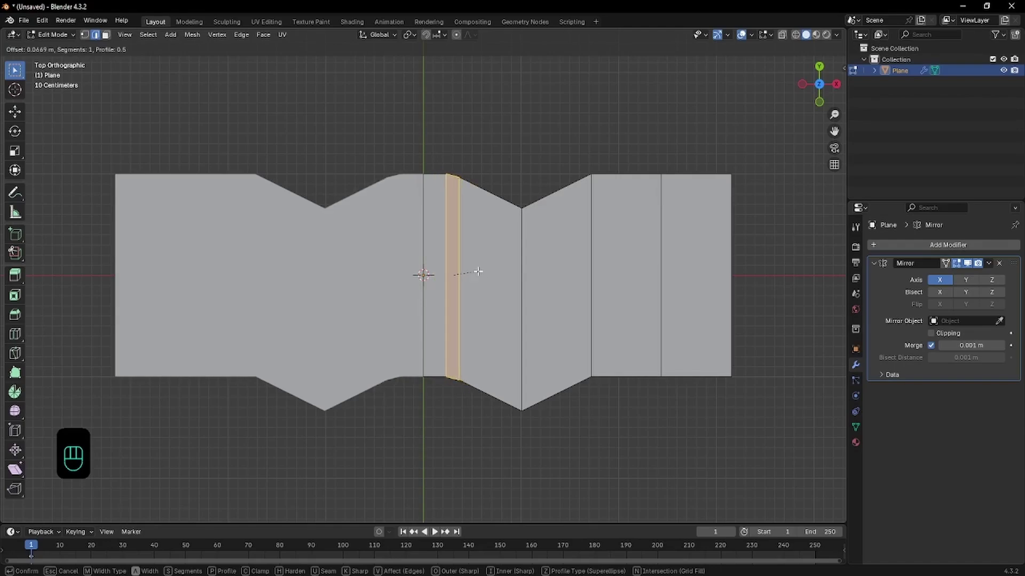
click(478, 271)
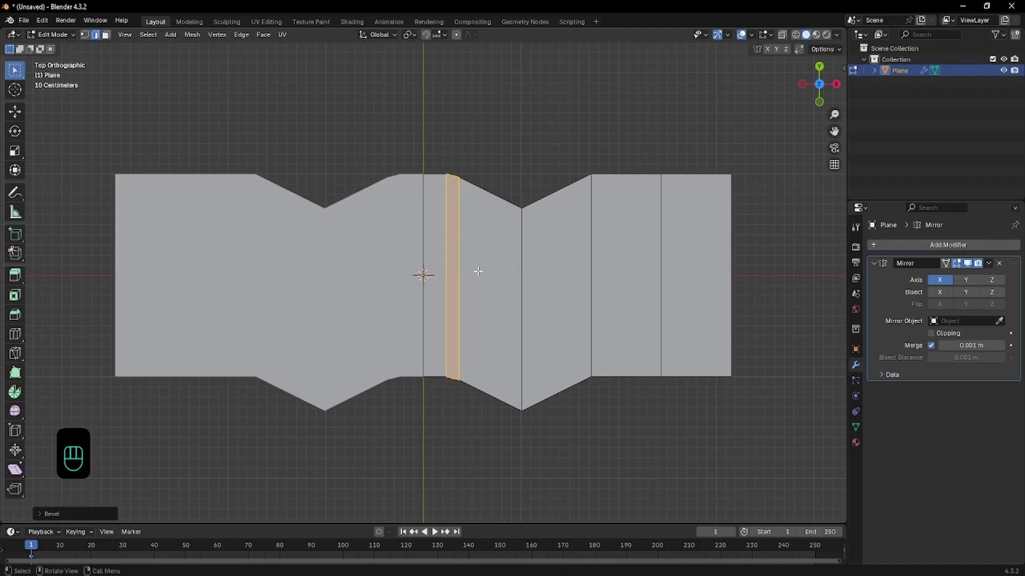
- Try a four-segment bevel on the vertical edge at the V-shaped valley and inspect its individual edges
click(520, 320)
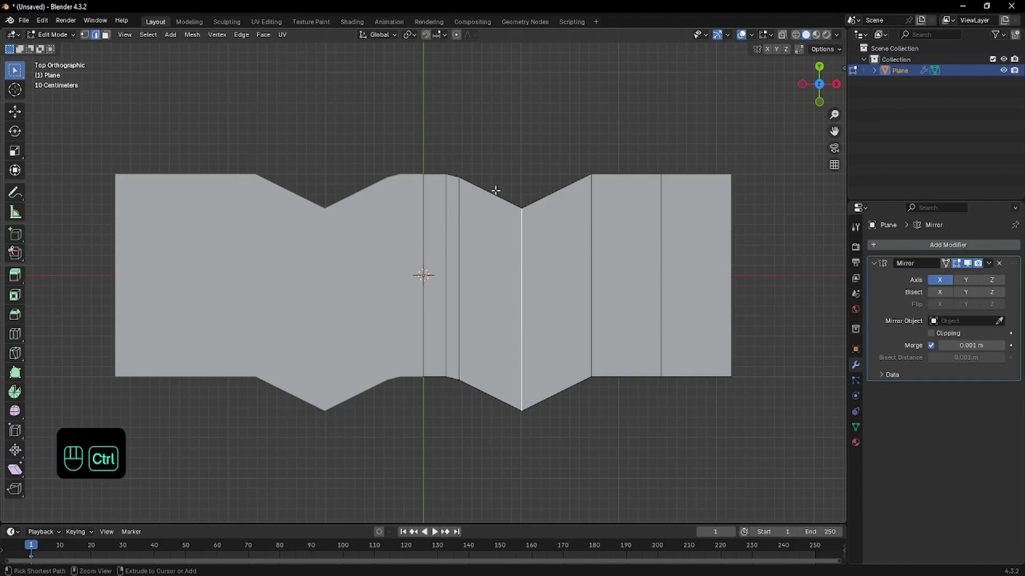
key(ctrl+b)
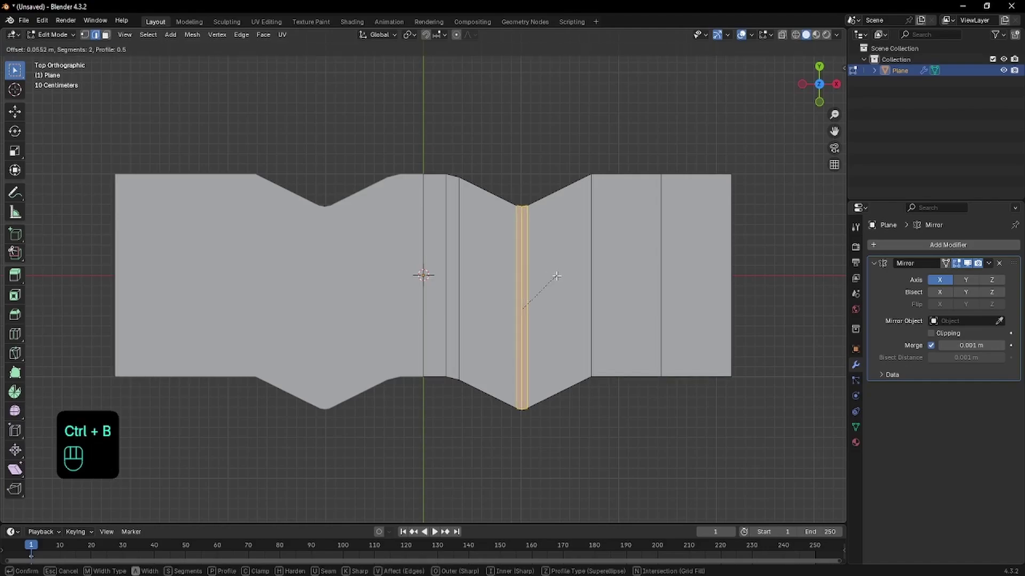
scroll(557, 276, up, 2)
click(557, 275)
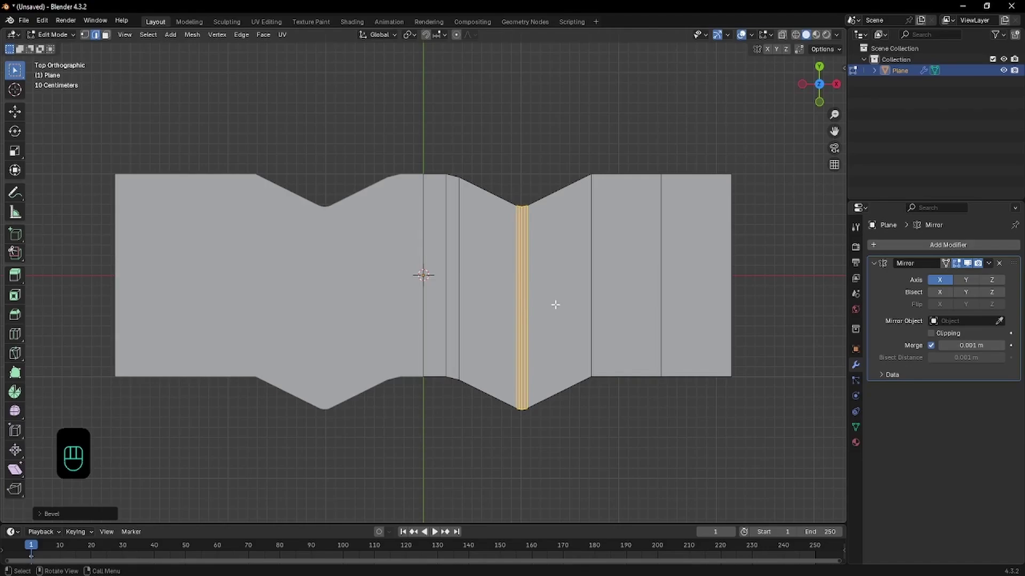
key(Tab)
key(Tab)
click(522, 254)
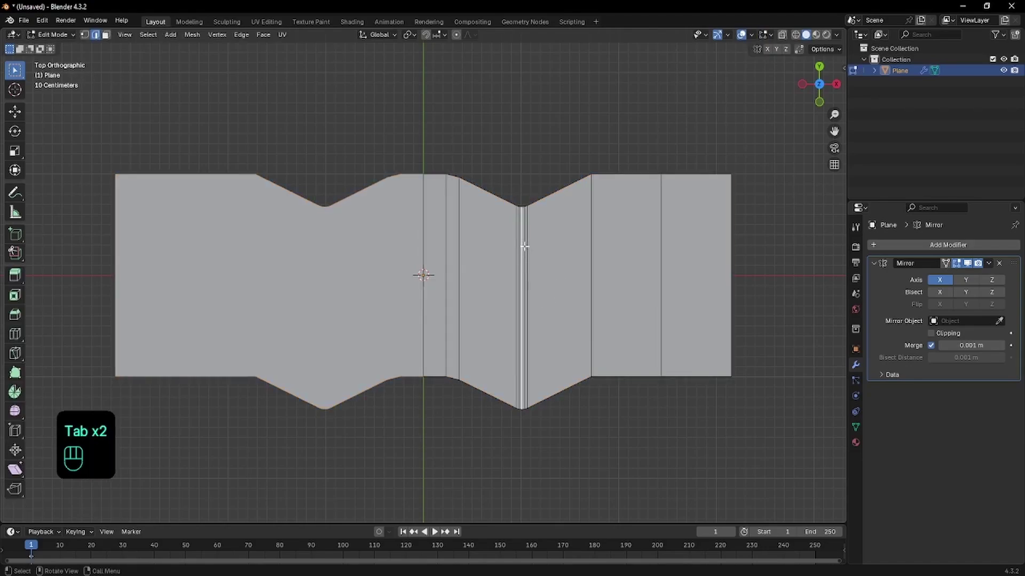
click(526, 246)
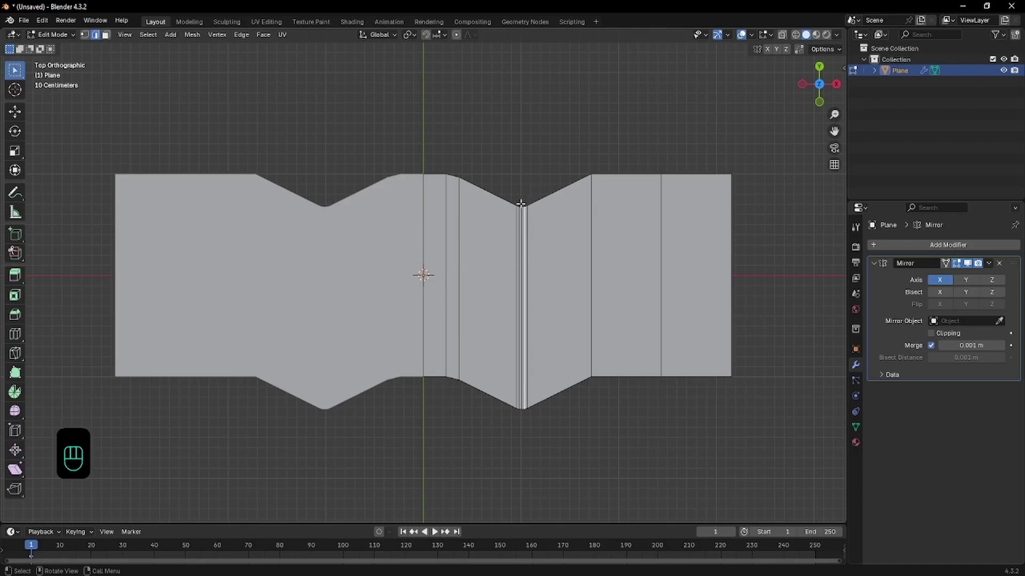
- Undo the four-segment bevel and the selections made after it, back to the single valley edge
key(ctrl+z)
key(ctrl+z)
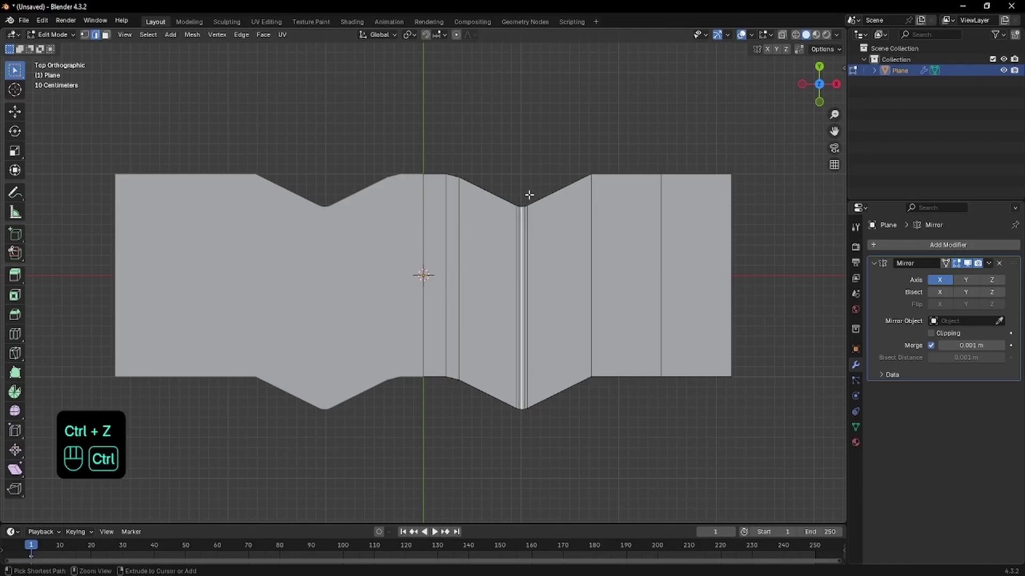
key(ctrl+z)
key(ctrl+z)
key(ctrl+z)
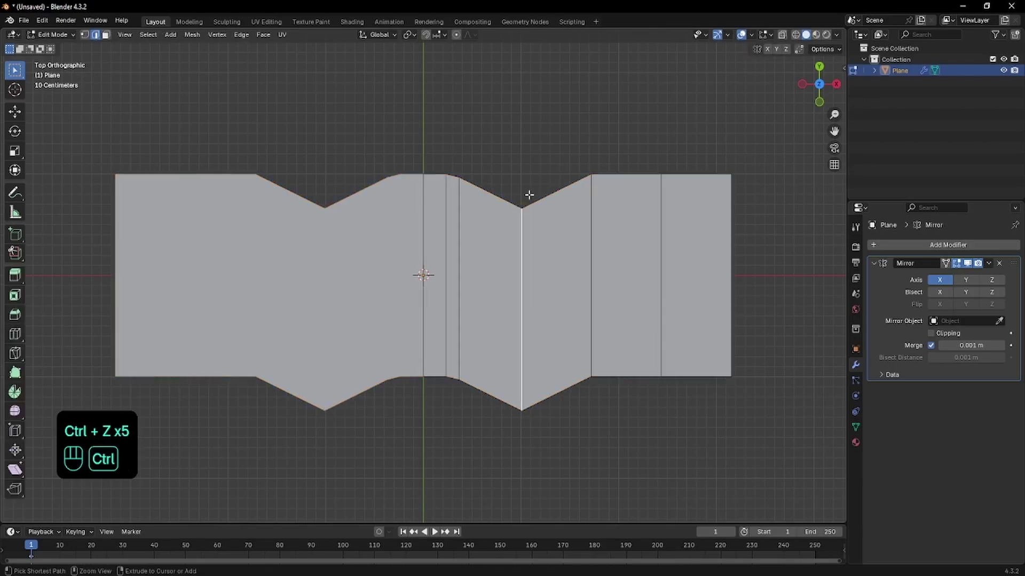
- Bevel the valley edge by about 0.08 m with two segments, check the outline in Object Mode, and return to Edit Mode
key(ctrl+b)
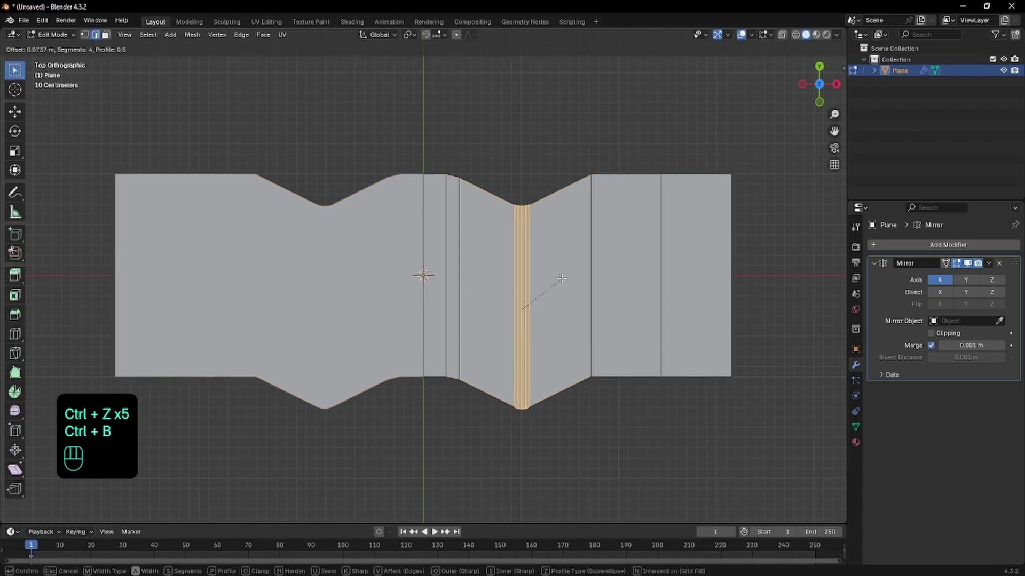
scroll(562, 278, up, 2)
scroll(565, 280, down, 1)
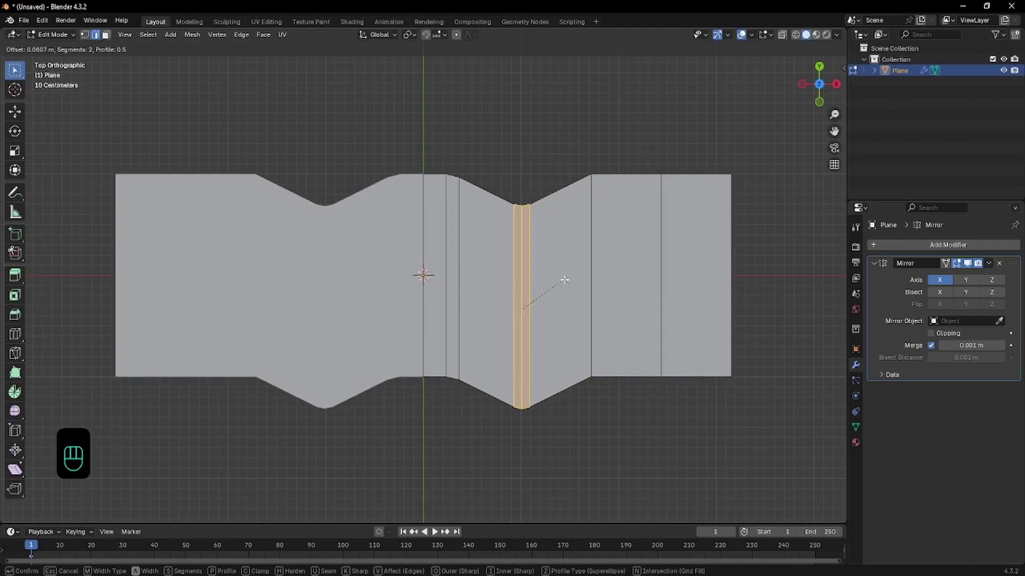
click(565, 281)
key(Tab)
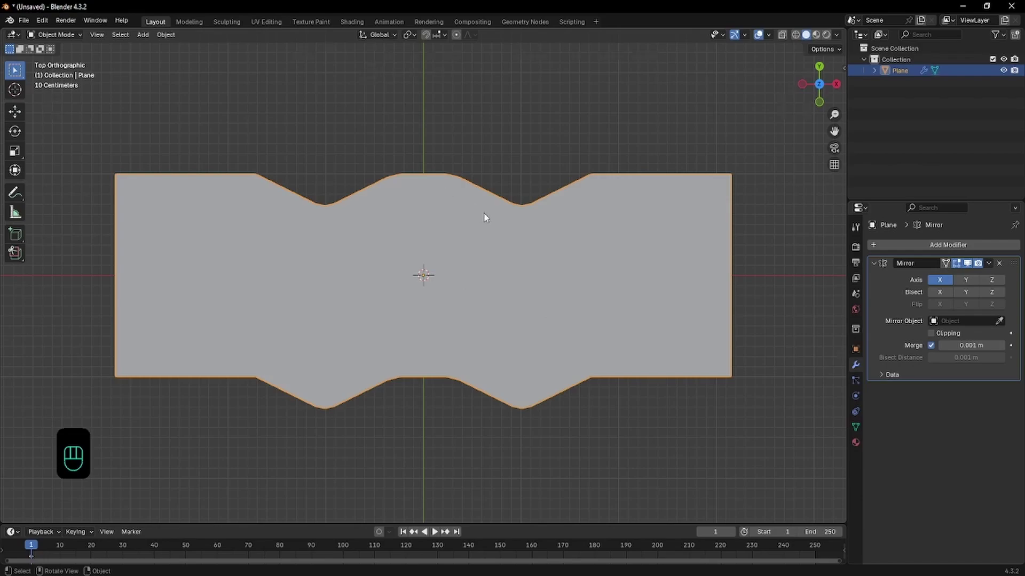
key(Tab)
- Extrude the strip's outer edge about 0.65 m outward along X
scroll(485, 217, down, 2)
shift+middle_drag(641, 270, 617, 268)
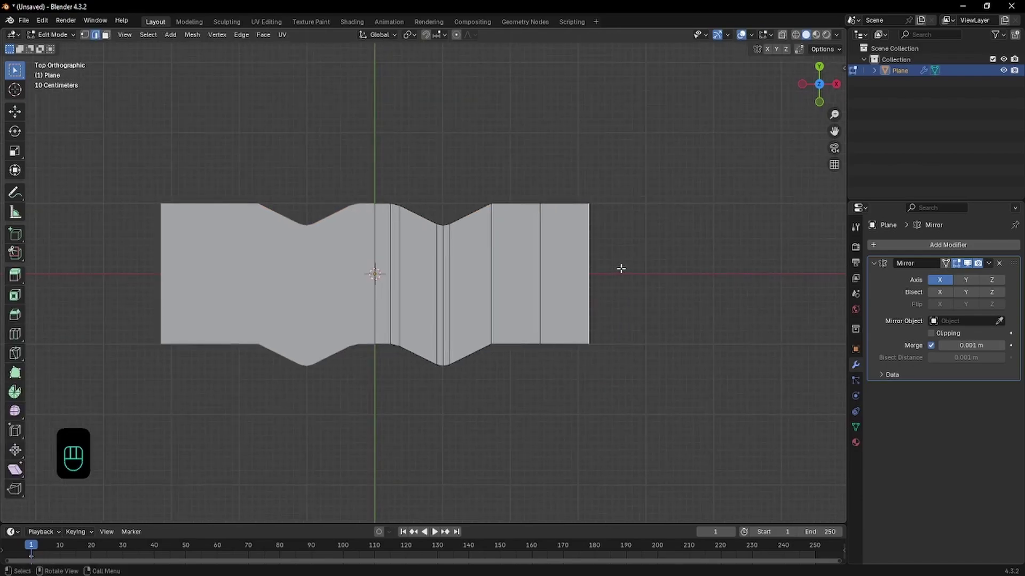
key(e)
key(x)
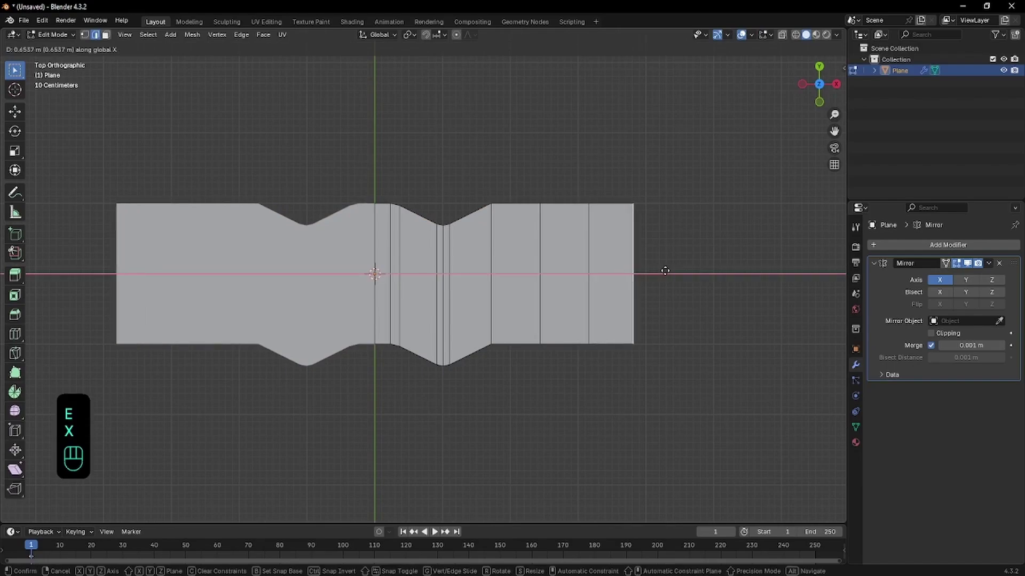
click(663, 268)
- Edge-slide the two flat-section loop cuts toward the centre, the first close to the outer peak and the second a short distance beyond it
click(538, 253)
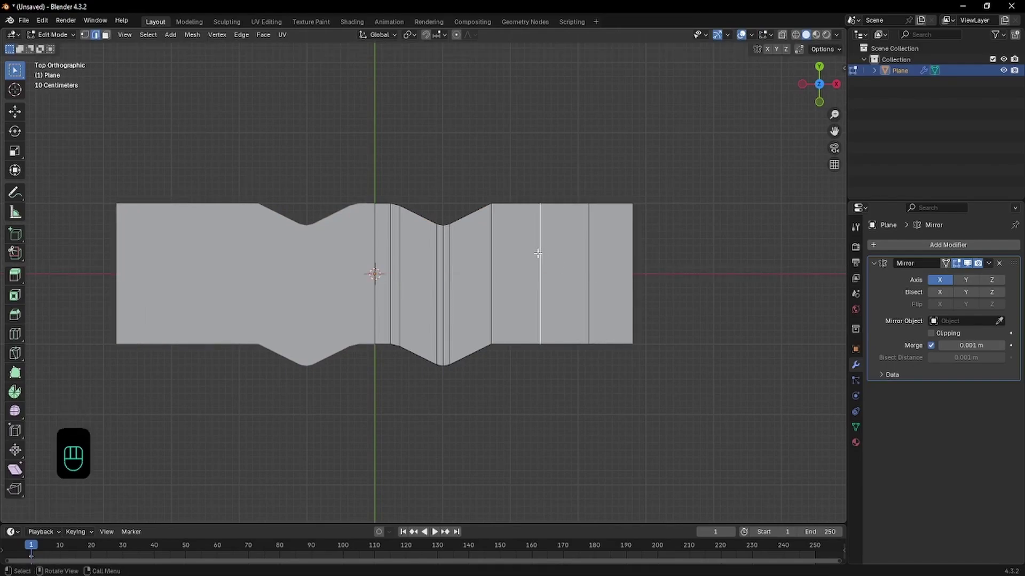
key(g)
key(g)
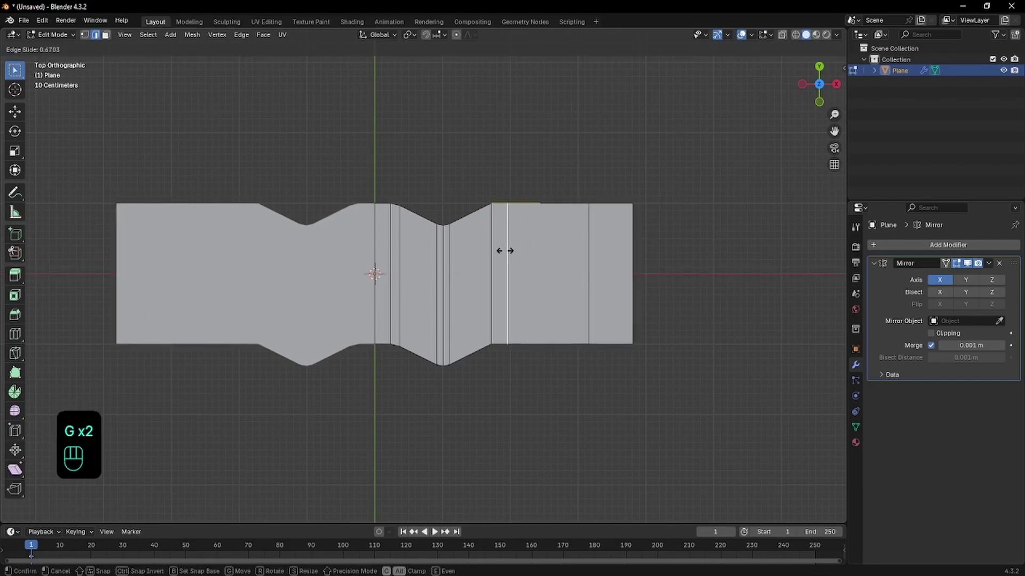
click(504, 251)
click(588, 236)
key(g)
key(g)
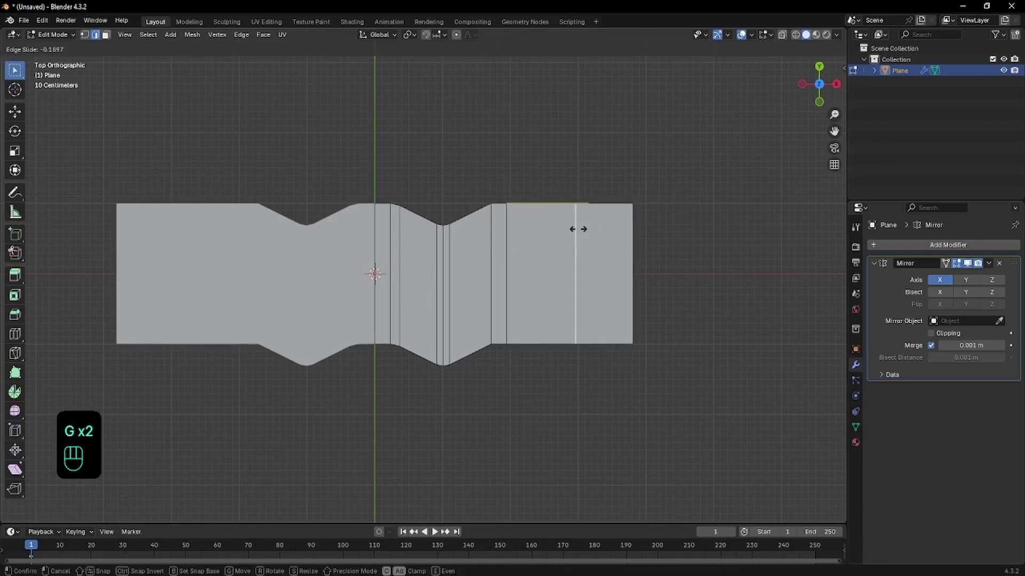
click(545, 232)
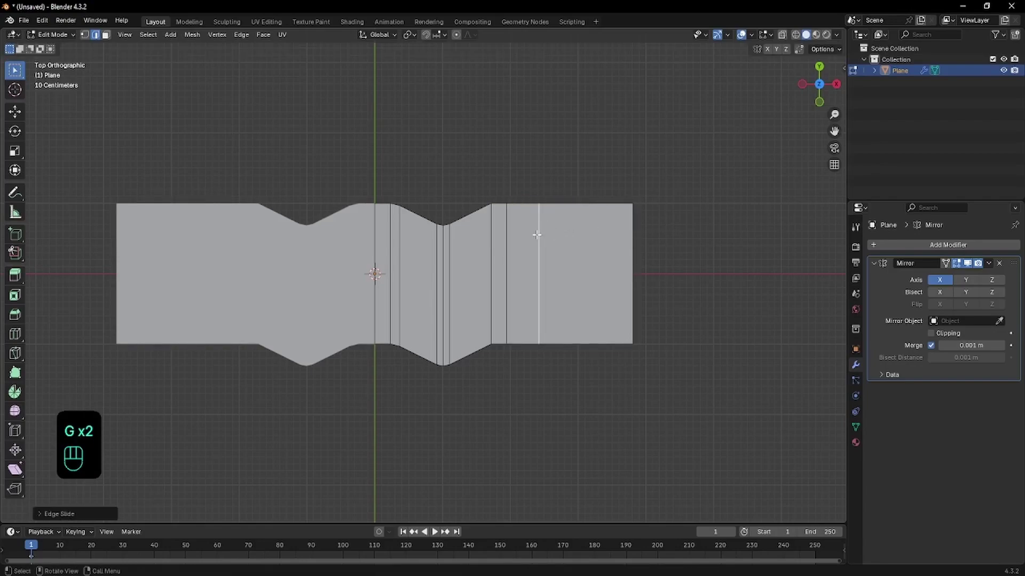
- Move the narrow face between the two slid loop cuts about 0.21 m along negative Y
key(4)
click(522, 242)
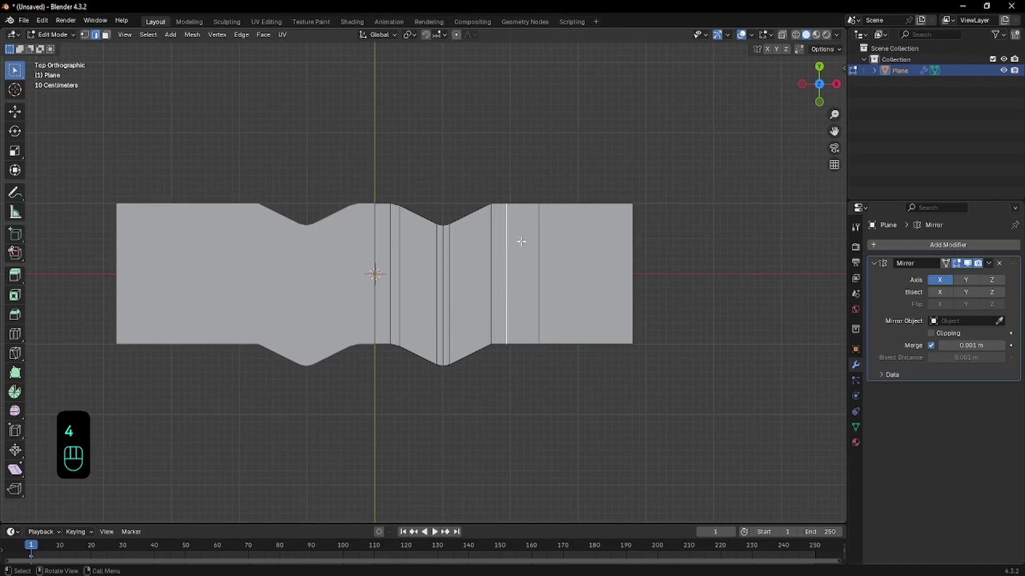
key(3)
click(521, 239)
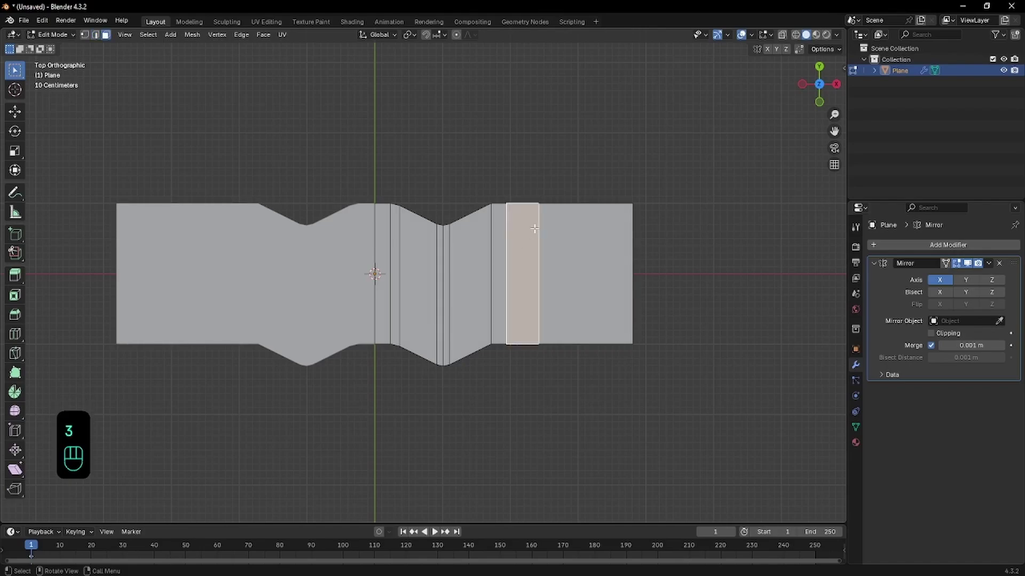
key(g)
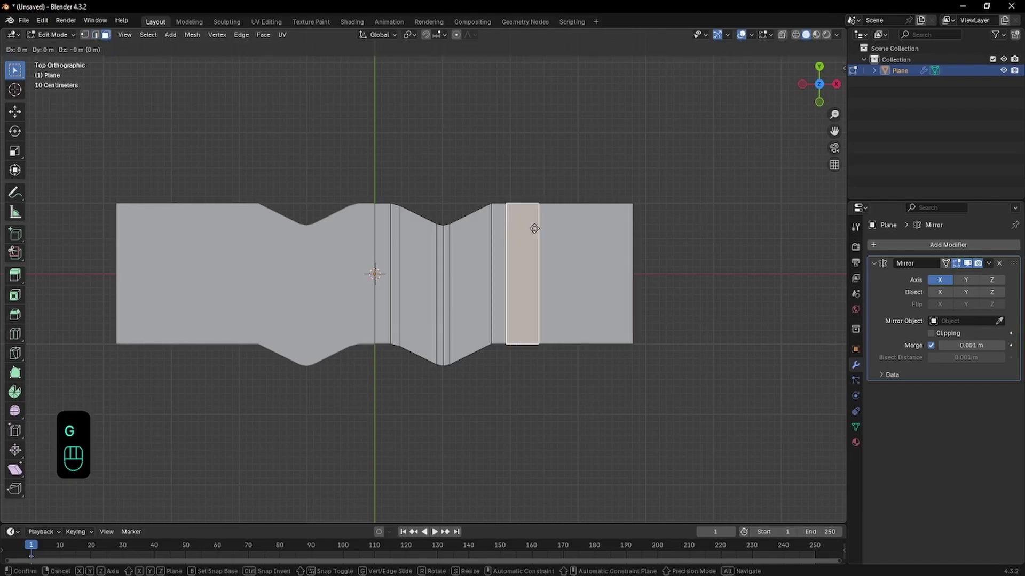
key(y)
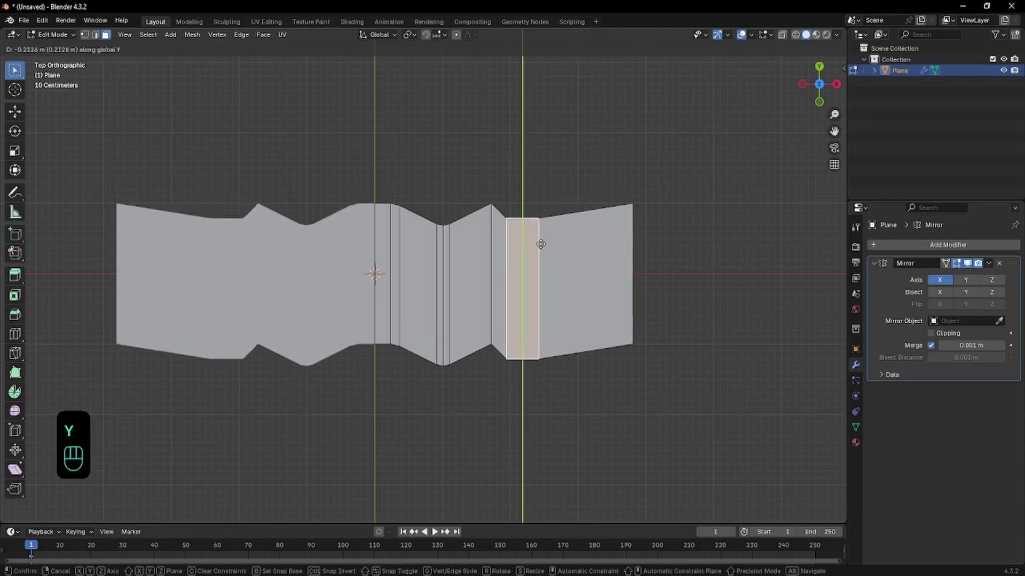
click(540, 244)
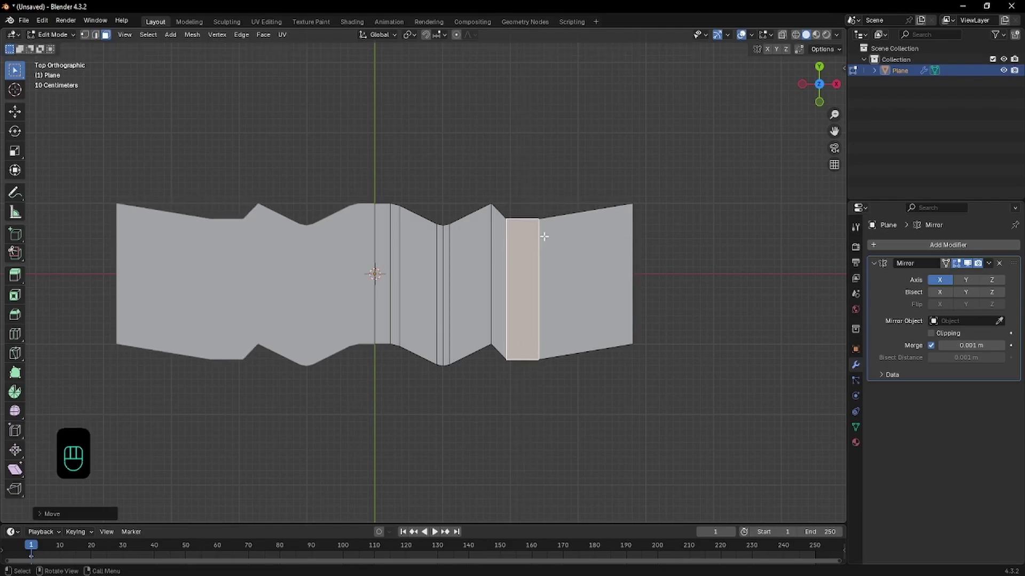
- Bevel the vertical edge at the outer peak by about 0.08 m with two segments
click(489, 228)
key(2)
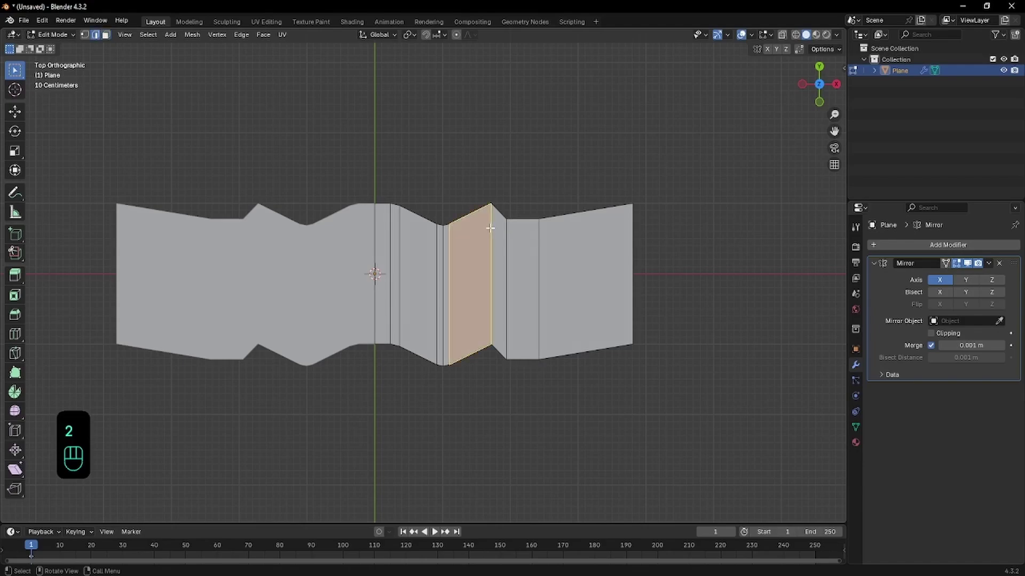
click(491, 227)
scroll(495, 225, up, 2)
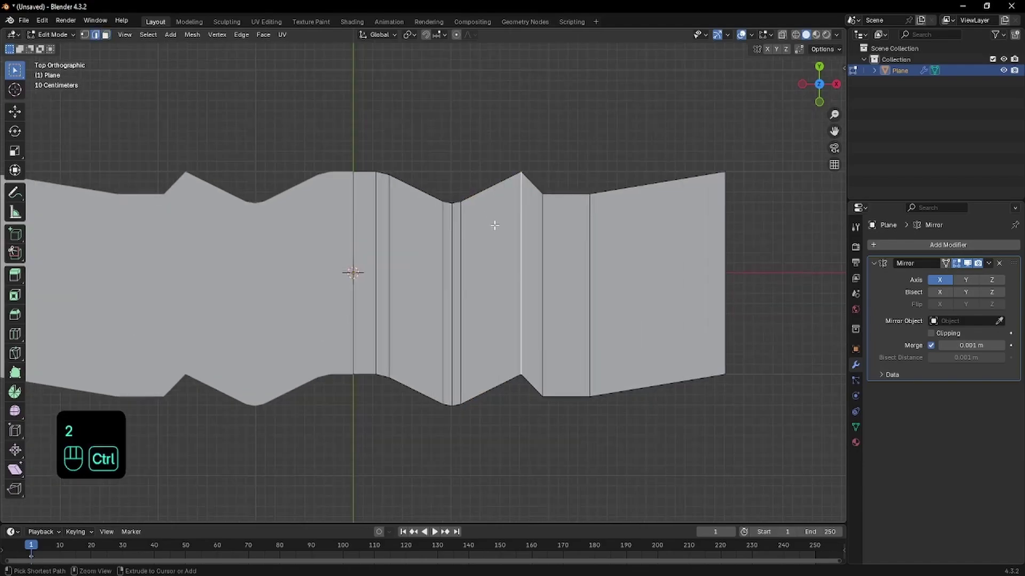
key(ctrl+b)
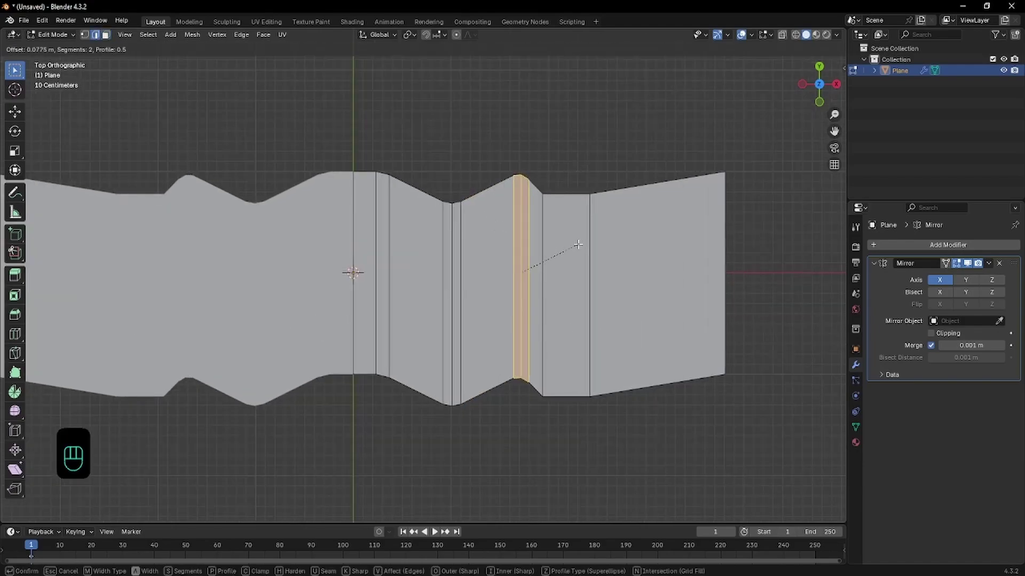
click(576, 244)
- Move the strip's outer edge inward along X, shortening the outermost section by roughly a quarter
scroll(578, 244, down, 2)
click(631, 265)
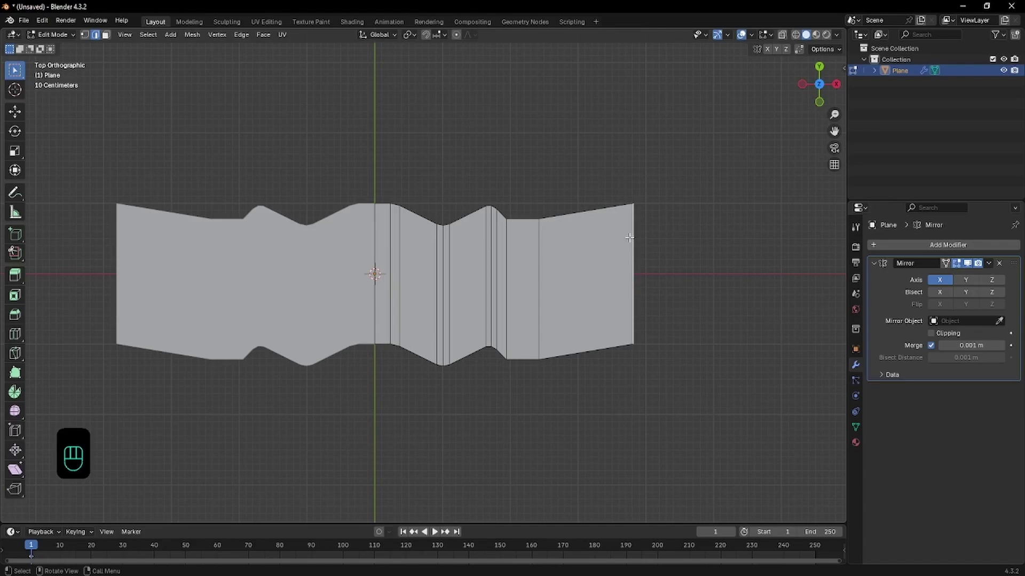
key(g)
key(x)
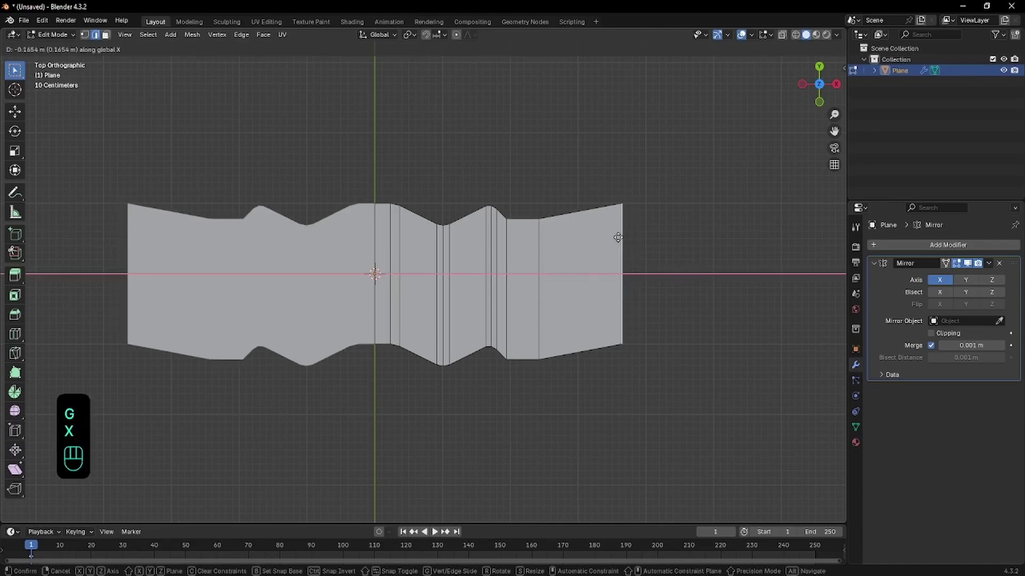
click(605, 238)
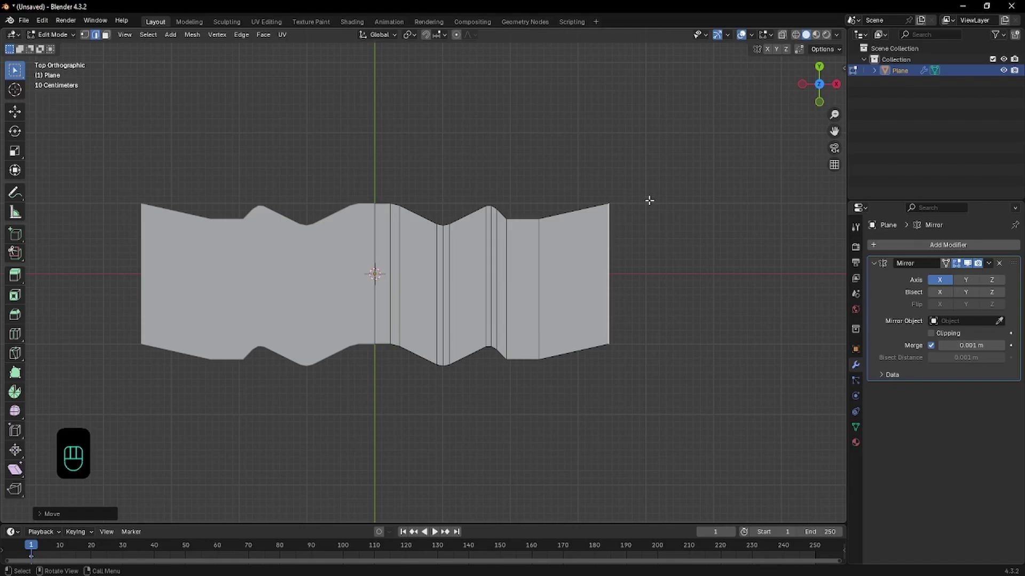
- Lower the strip's outer edge about 0.5 m along Z to slope the tire shoulder downward
middle_drag(550, 418, 601, 290)
key(KP_1)
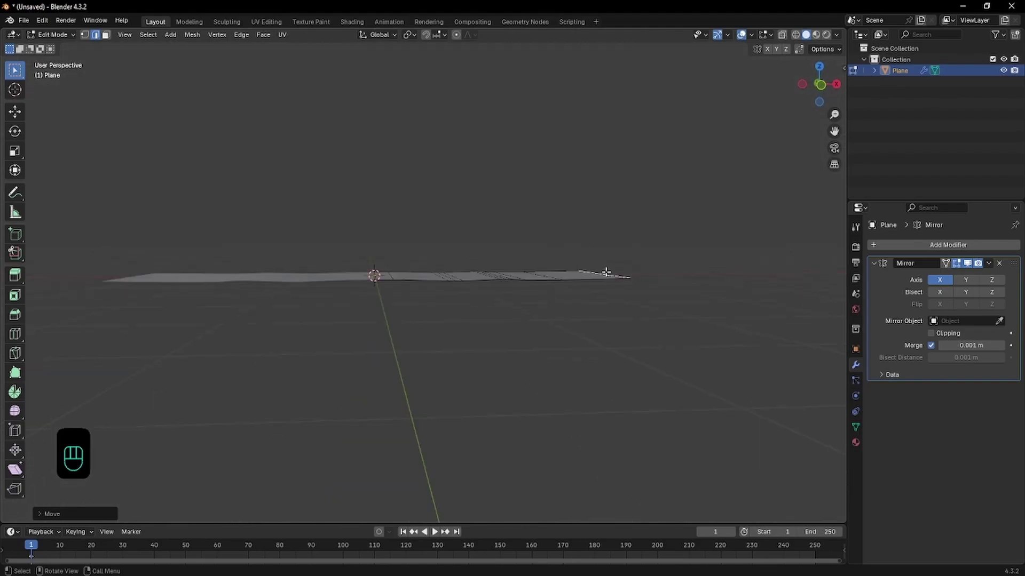
key(KP_1)
key(g)
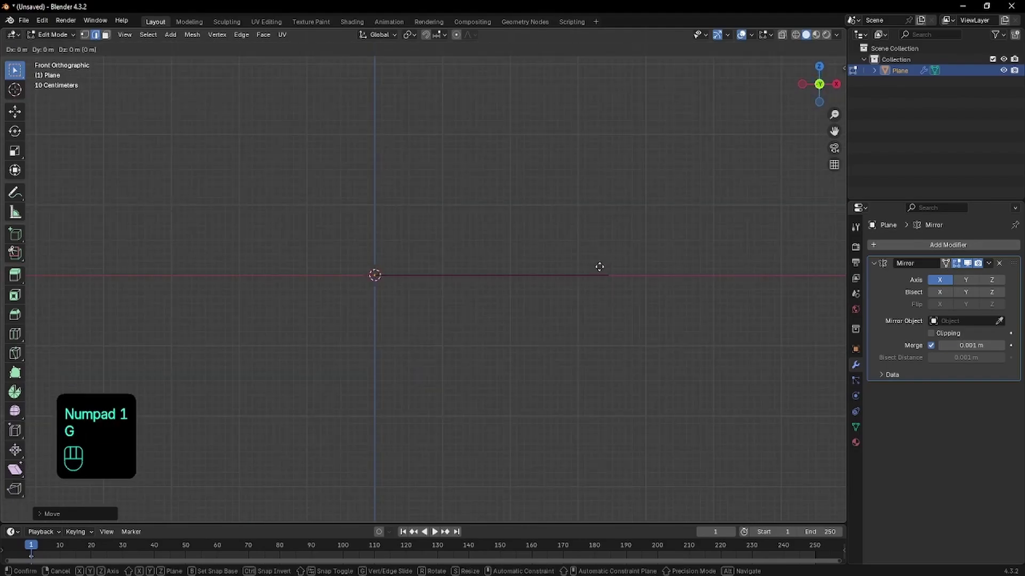
key(z)
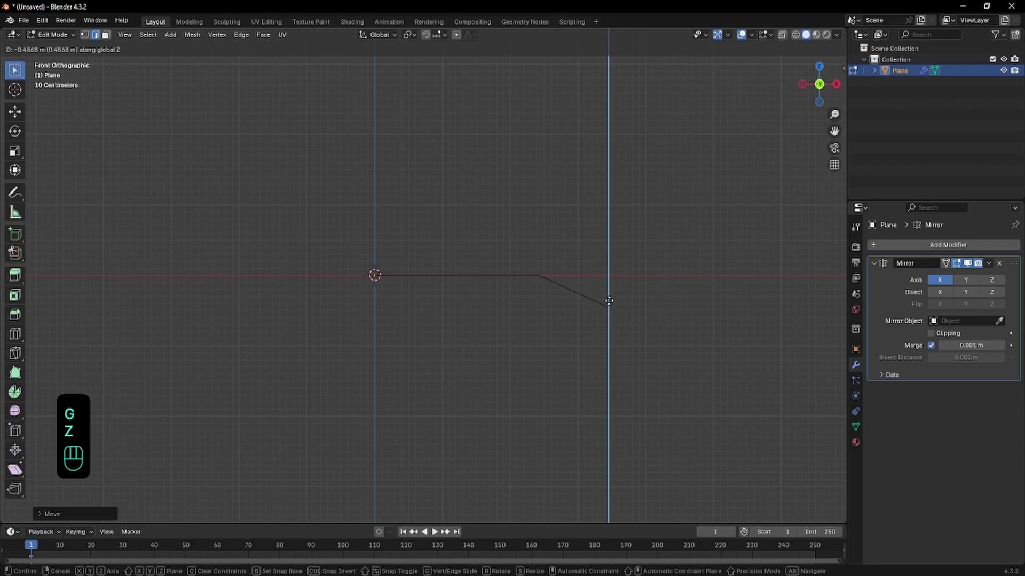
click(608, 302)
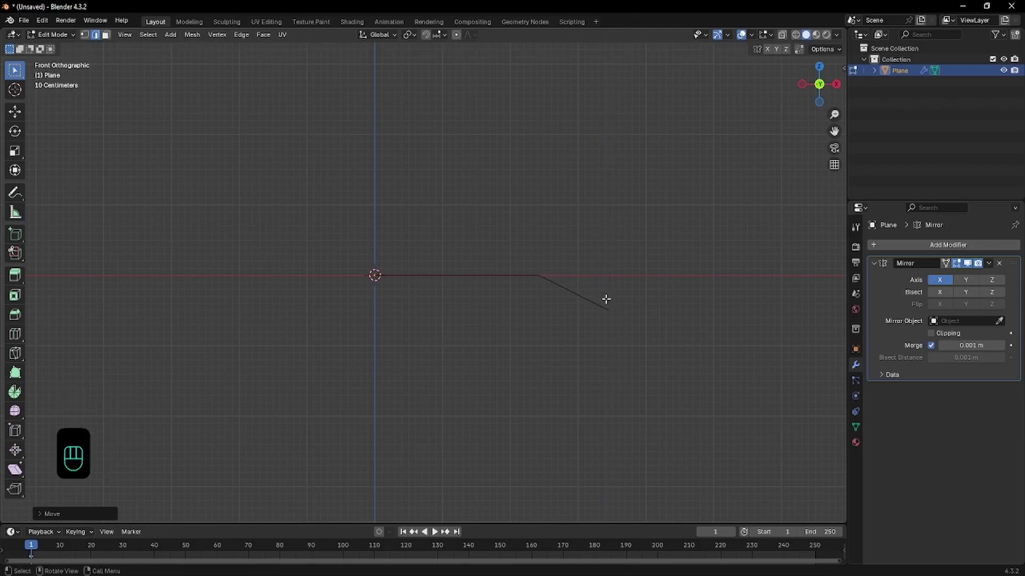
- Extrude the lowered outer edge about 1 m straight down along Z and another 0.7 m or so down with a slight inward lean
key(e)
key(z)
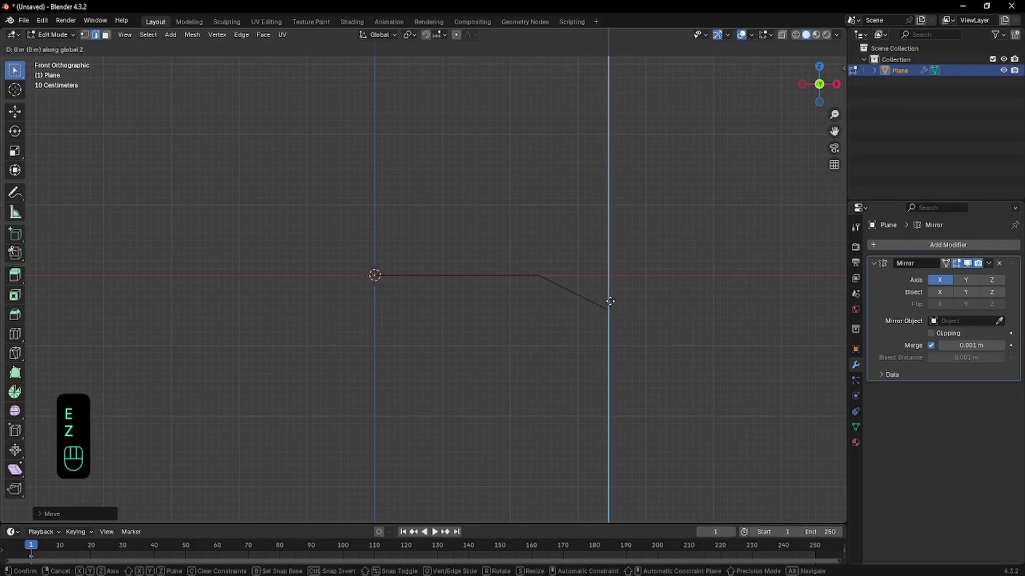
click(617, 371)
middle_drag(618, 371, 586, 371)
key(KP_1)
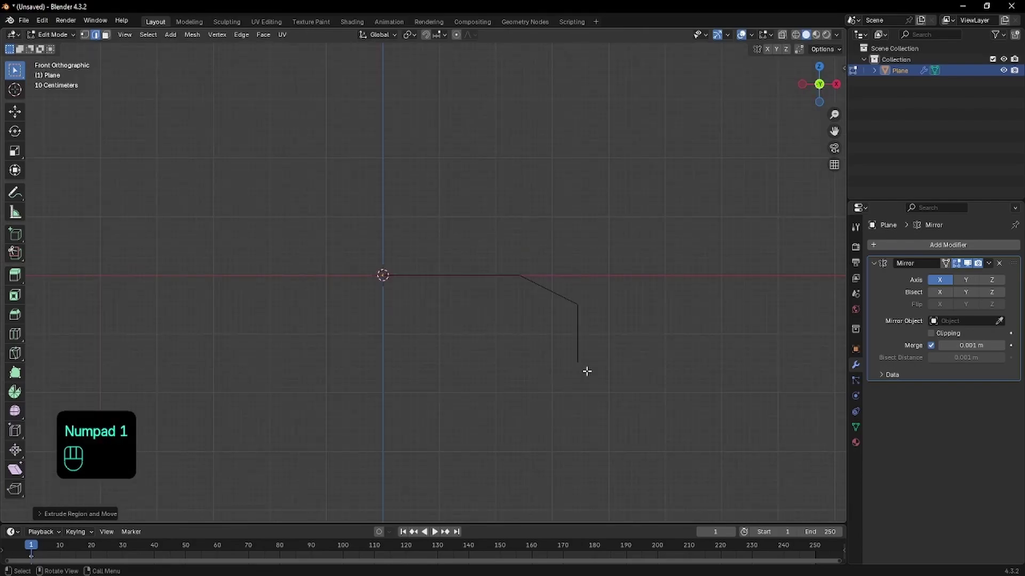
key(e)
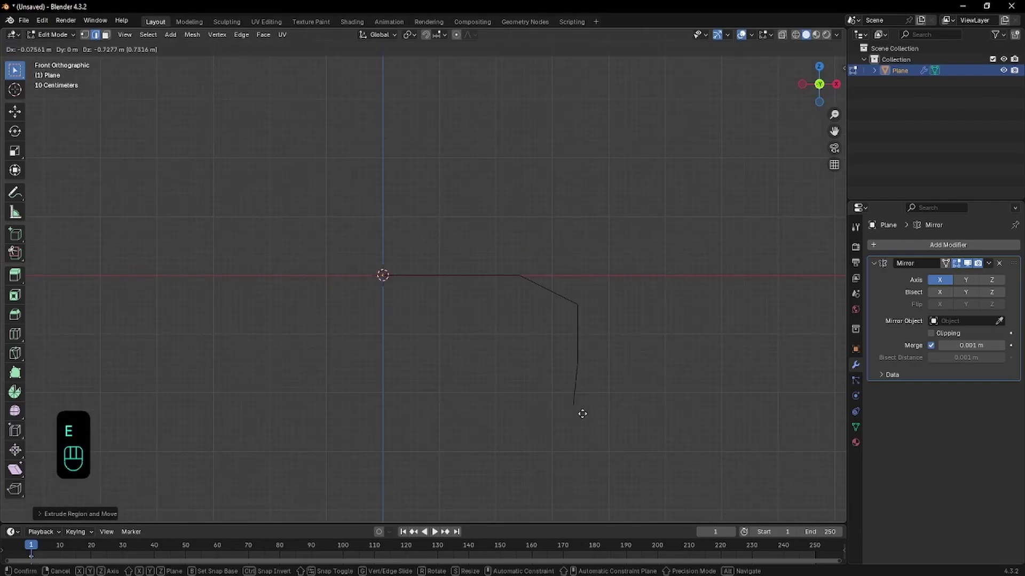
click(587, 406)
- Bevel the shoulder edge between the slope and the sidewall by about 0.6 m with three segments
mouse_move(581, 309)
middle_down()
mouse_move(556, 309)
mouse_move(599, 307)
middle_up()
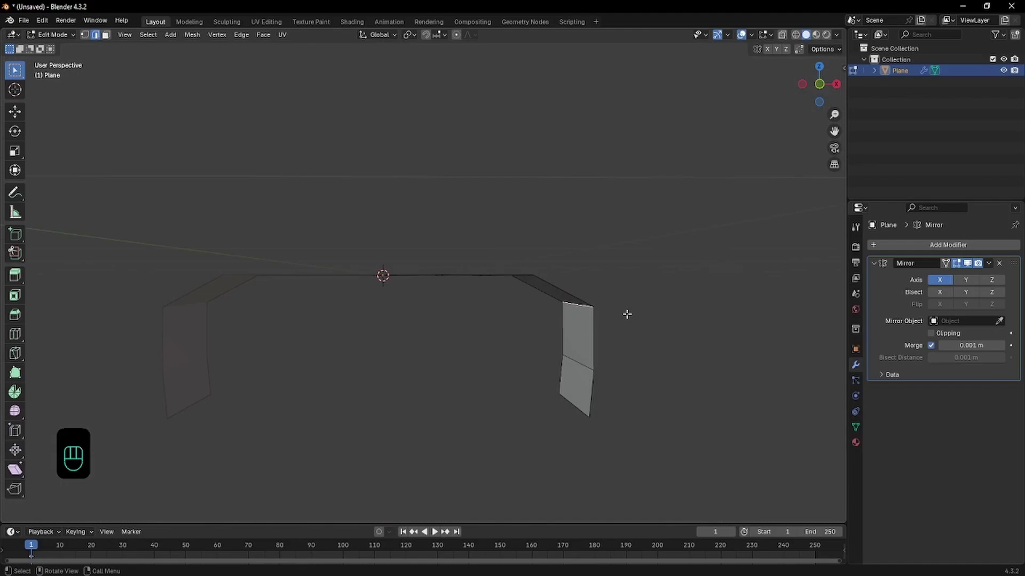
key(ctrl+b)
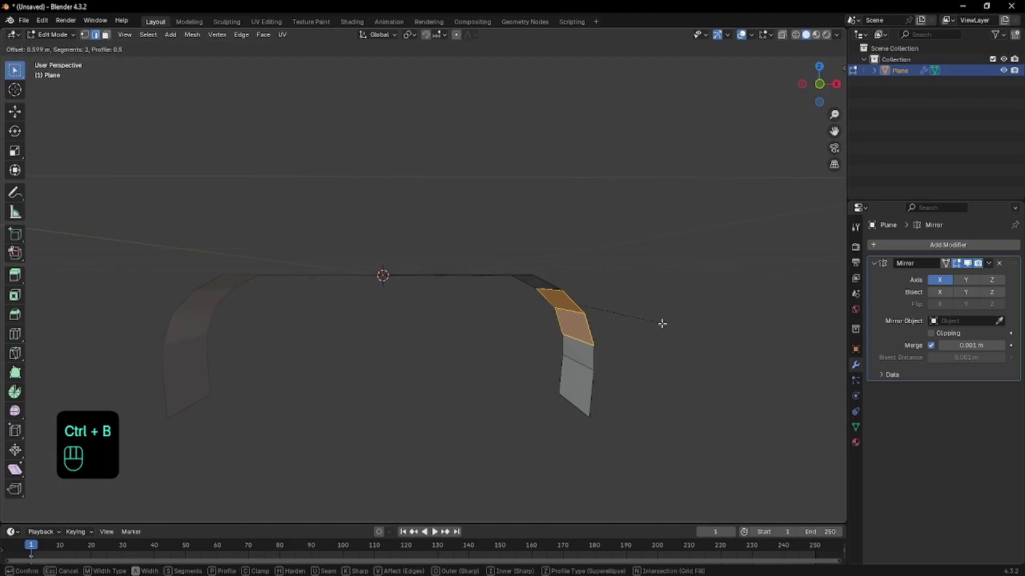
scroll(661, 324, up, 1)
click(662, 324)
click(662, 324)
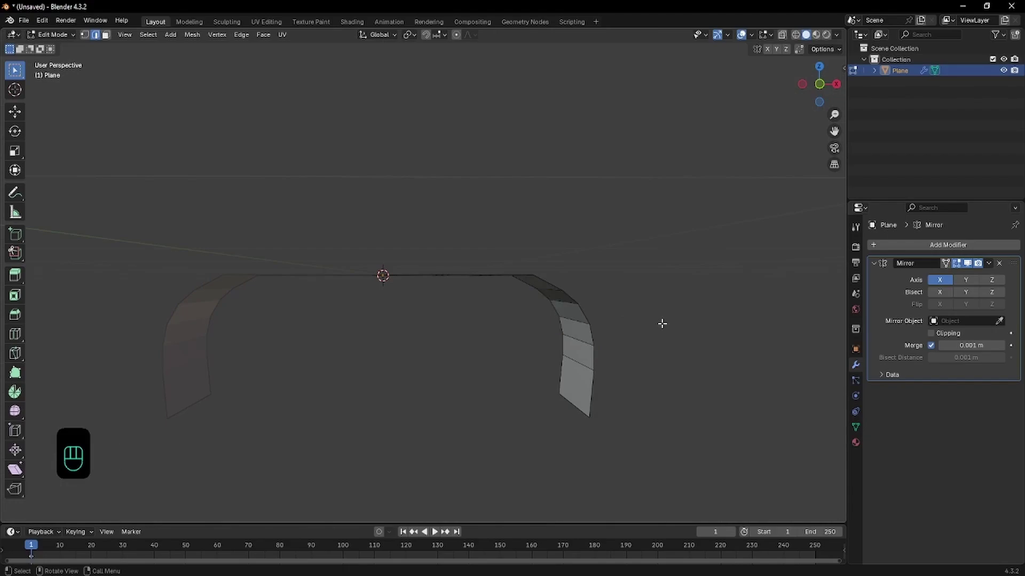
- Move the sidewall's bottom edge slightly outward so it sits almost directly below the vertical section
key(KP_1)
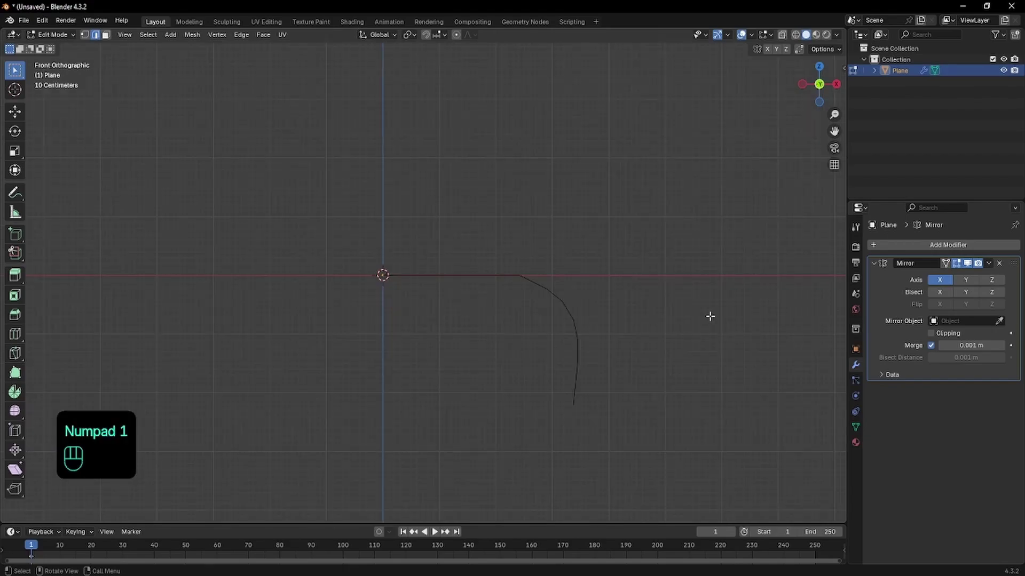
drag(603, 389, 549, 435)
middle_drag(589, 423, 535, 419)
click(578, 418)
key(KP_1)
key(g)
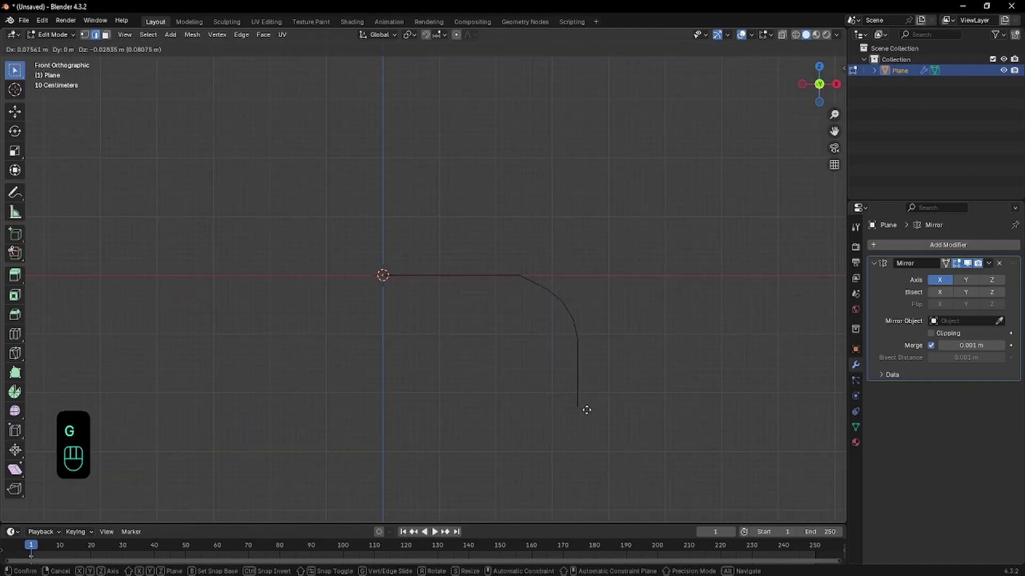
click(584, 409)
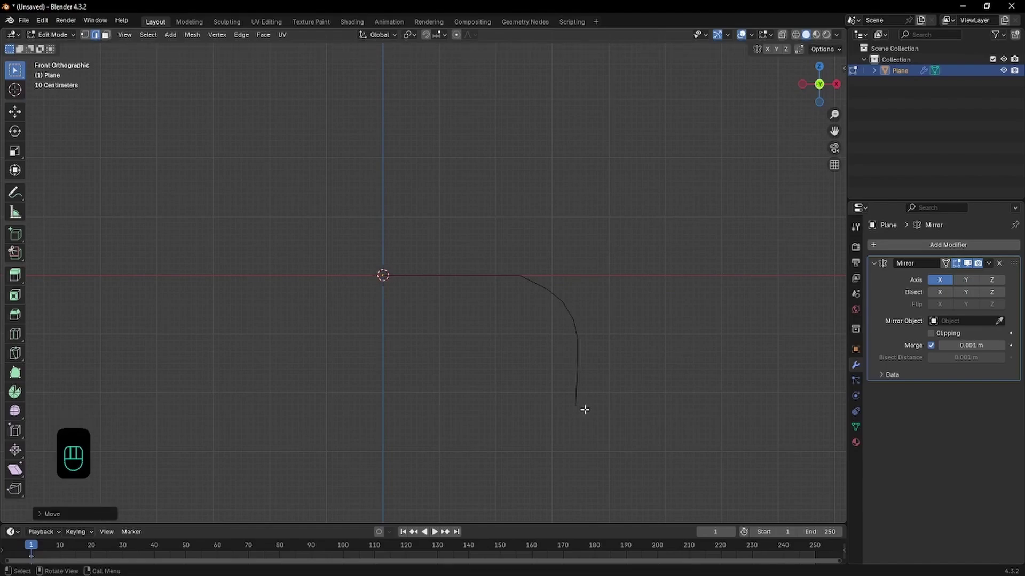
- Extrude the bottom edge five times, curving the sidewall profile inward and ending in a short downward lip about 0.17 m long
key(e)
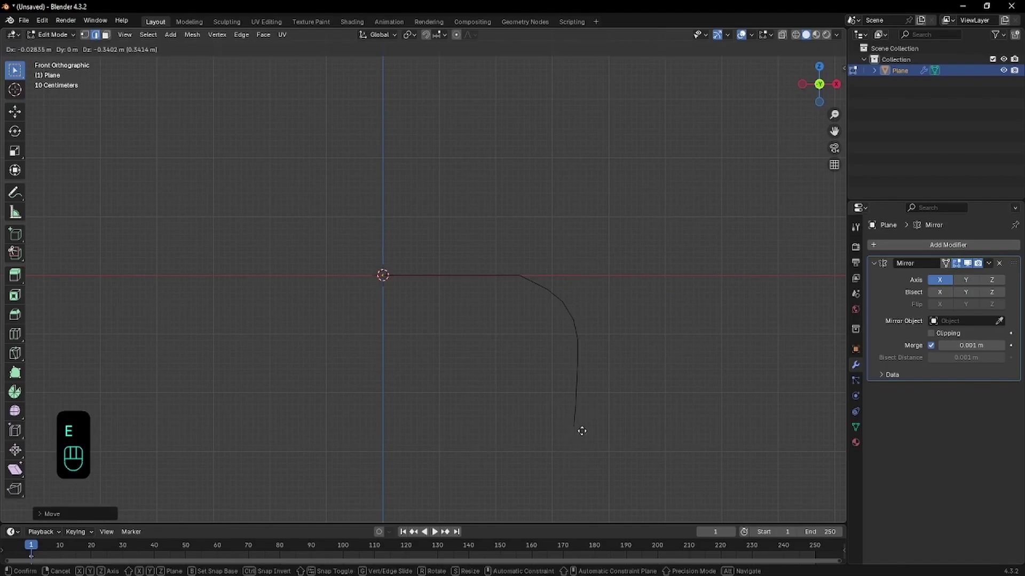
click(578, 438)
key(e)
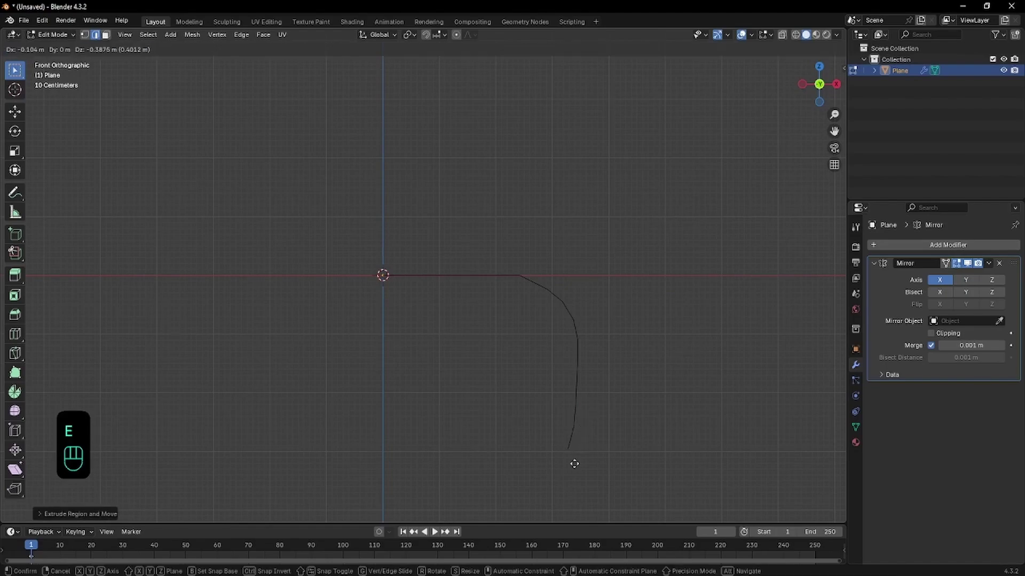
click(577, 465)
key(e)
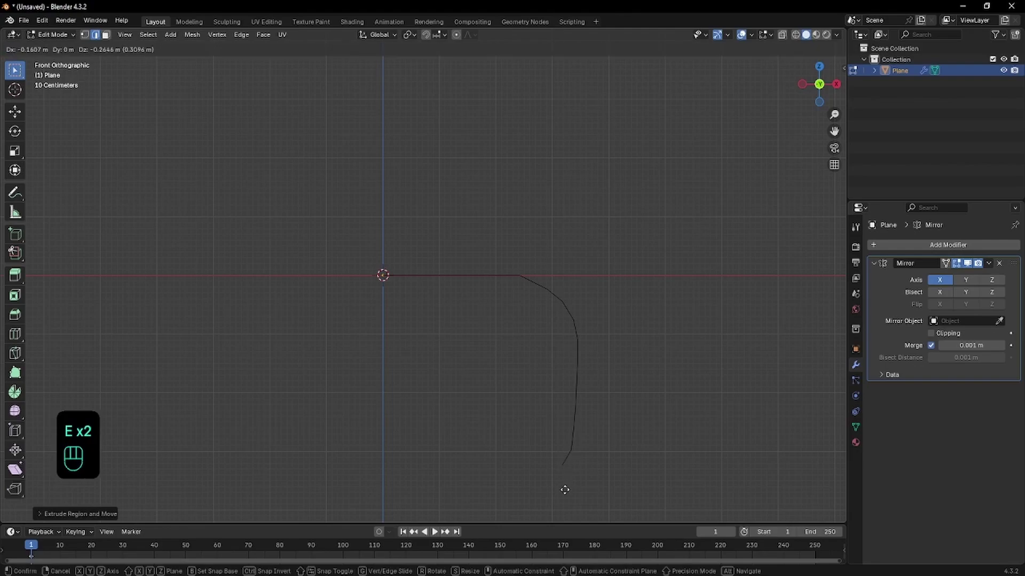
click(560, 490)
key(e)
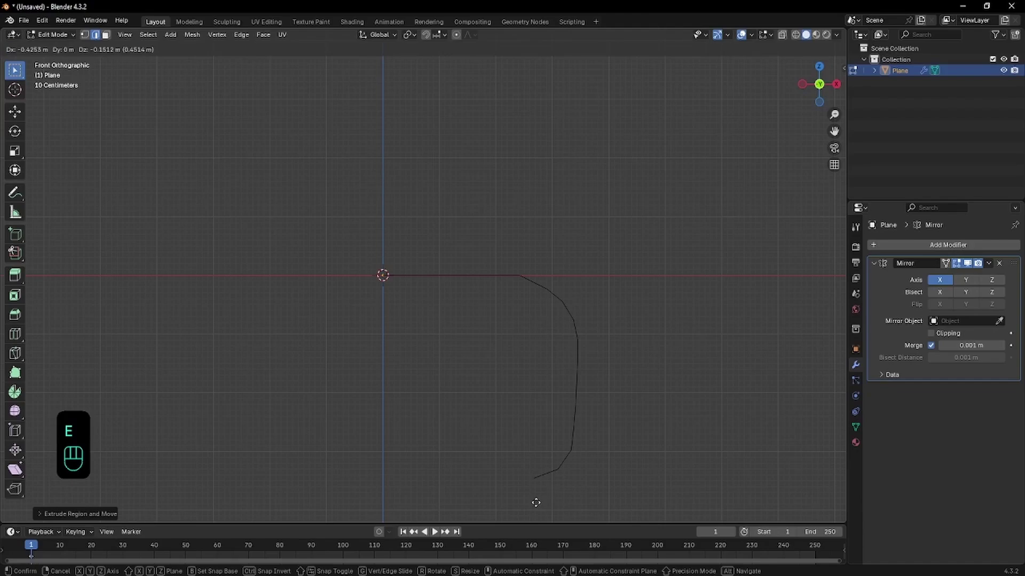
click(535, 502)
key(e)
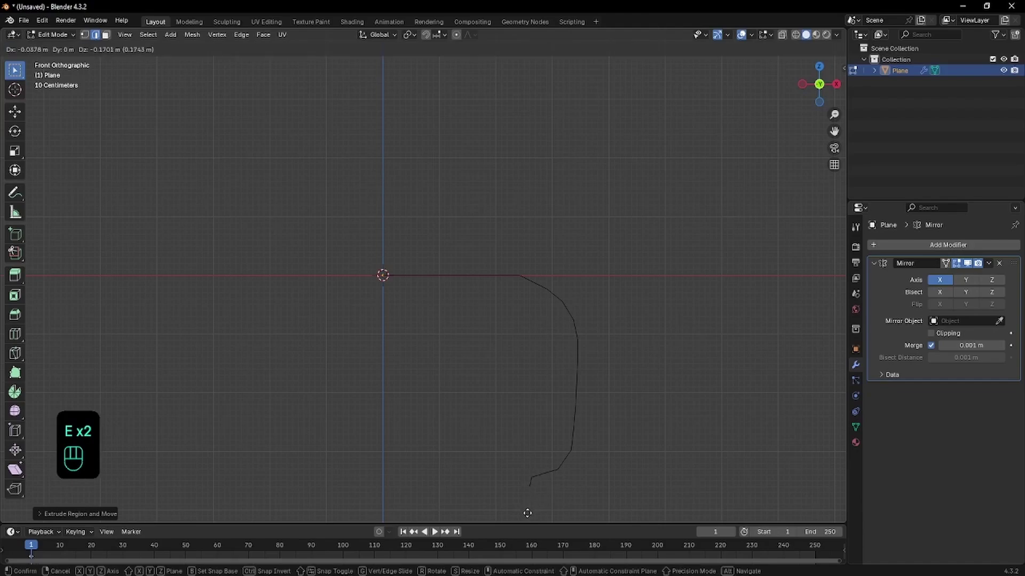
click(526, 512)
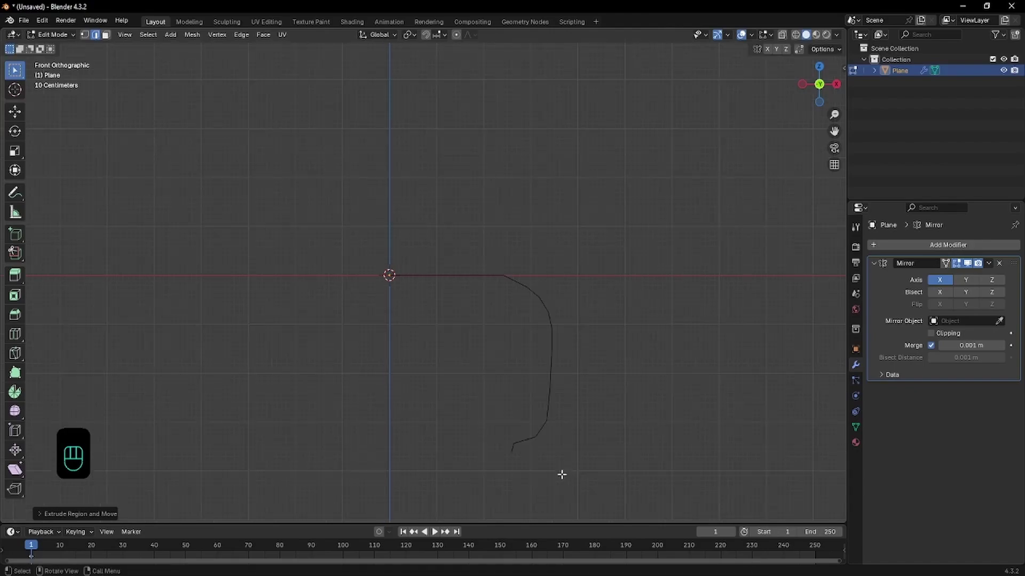
- Bevel the two edges of the sidewall's lower bend by about 0.11 m with one segment
middle_drag(531, 464, 480, 368)
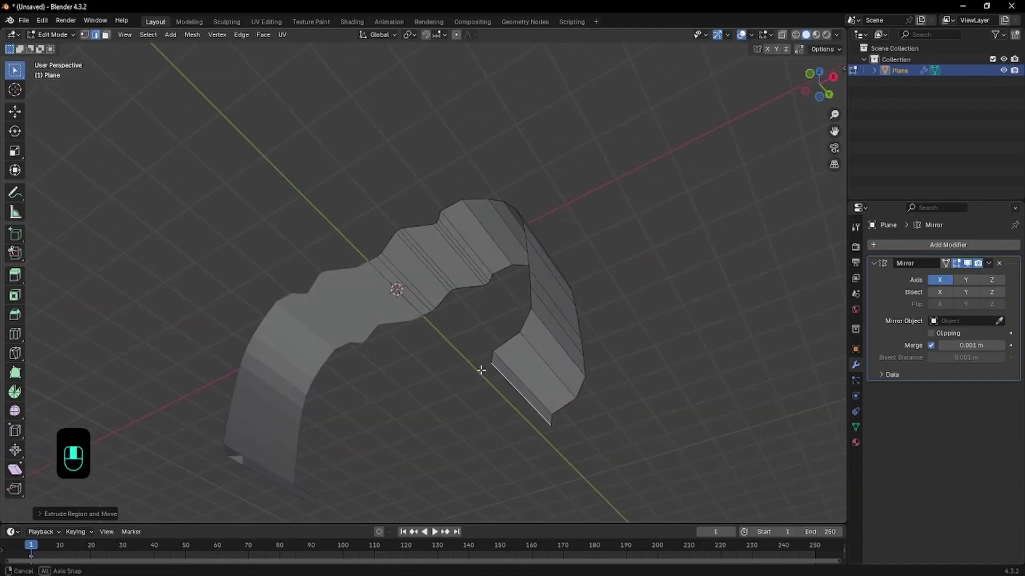
shift+click(530, 347)
shift+click(548, 333)
middle_drag(548, 332, 521, 448)
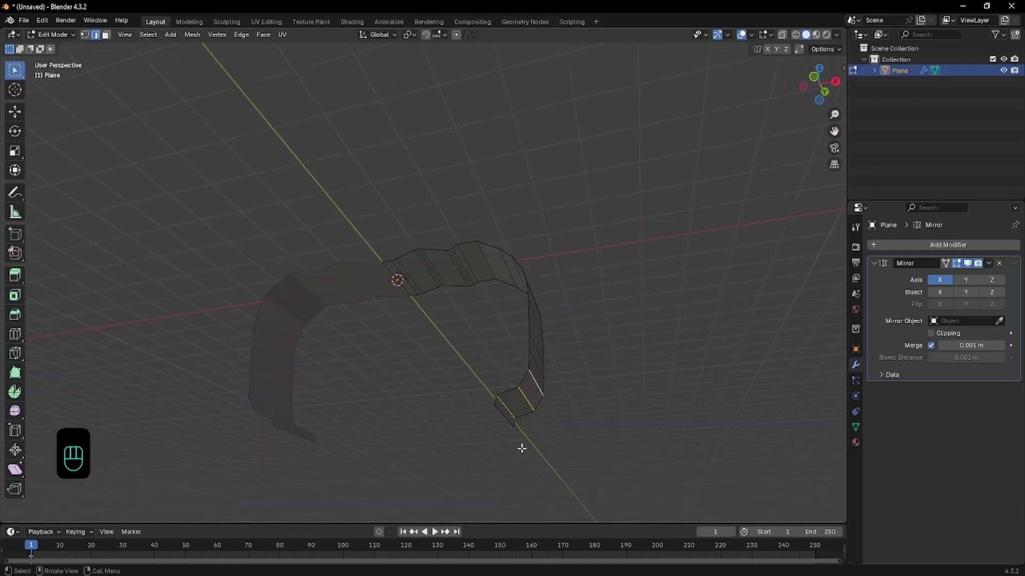
scroll(521, 448, up, 1)
shift+click(522, 437)
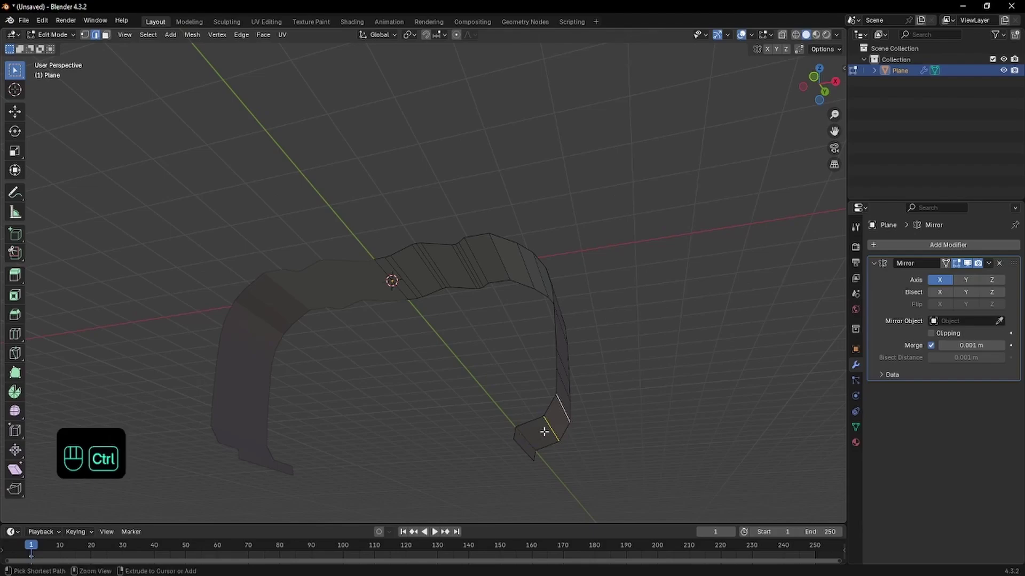
key(ctrl+b)
scroll(575, 442, down, 1)
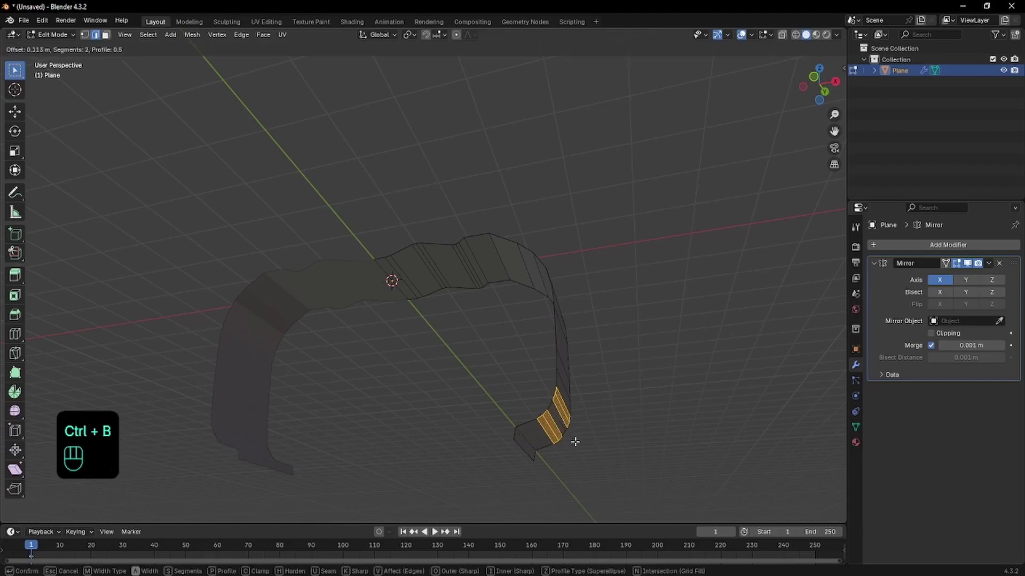
click(575, 442)
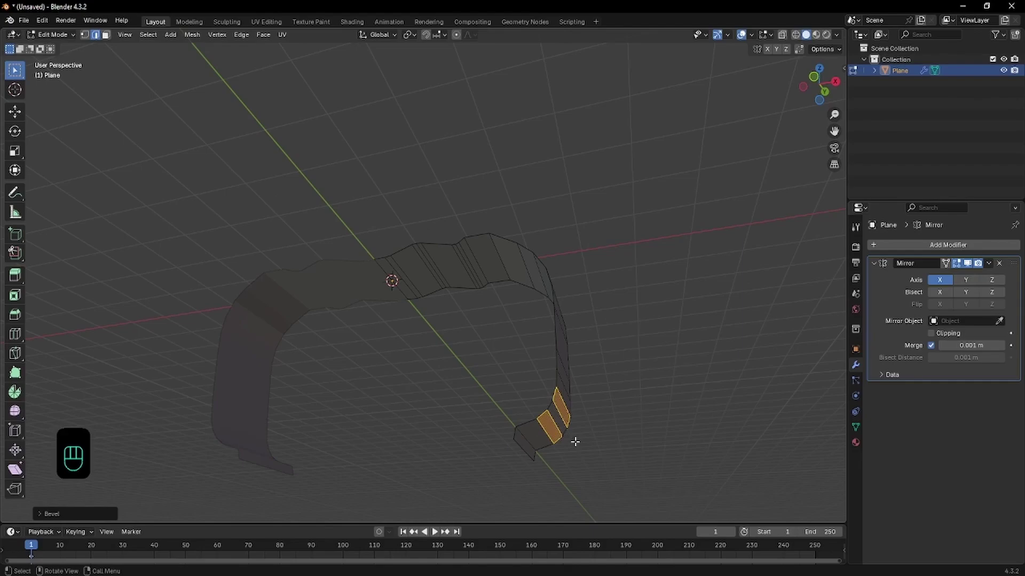
click(574, 442)
- Bevel the corner edge above the inner lip by about 0.1 m with one segment
key(KP_3)
key(KP_1)
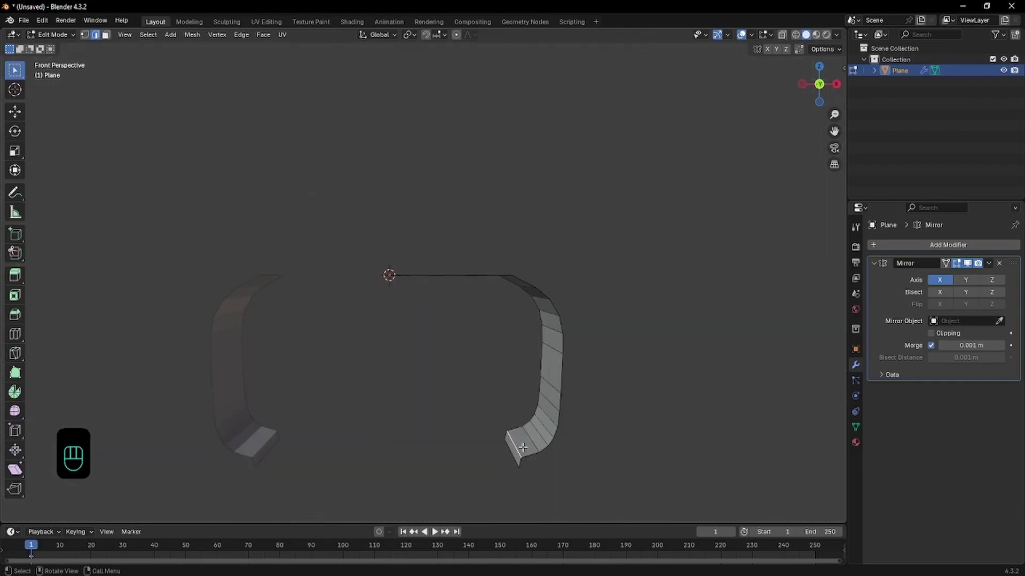
scroll(515, 462, up, 5)
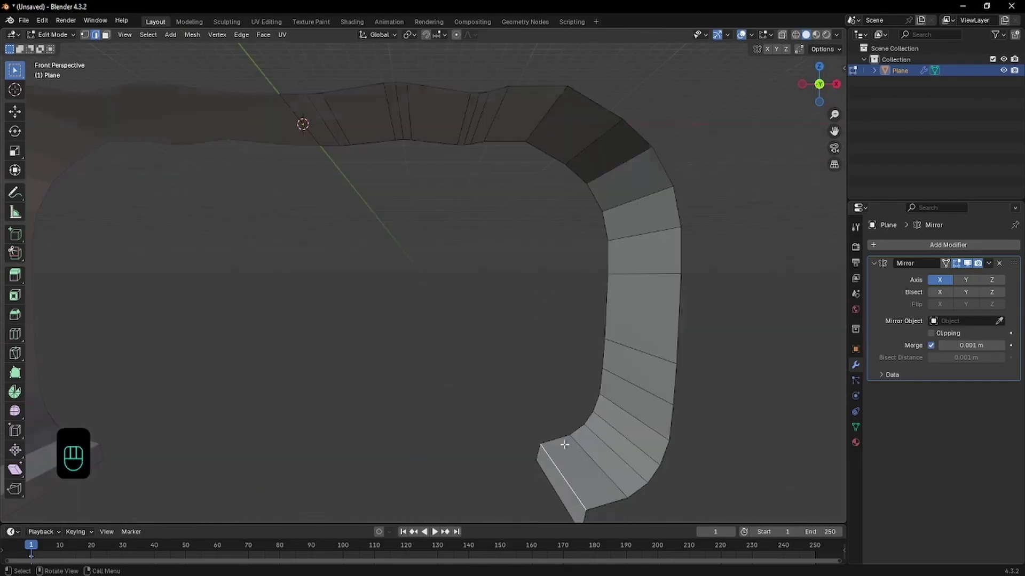
key(ctrl+b)
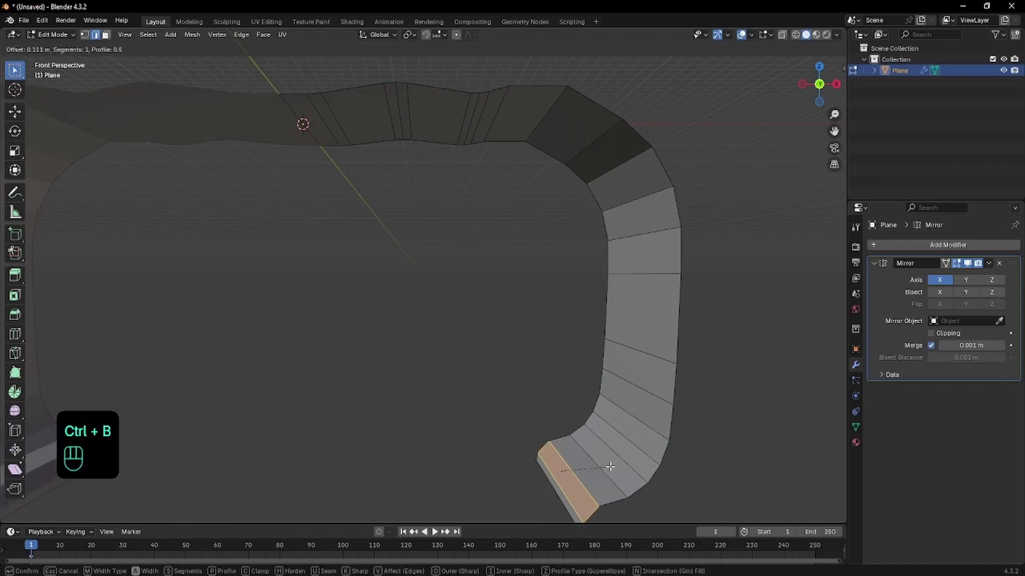
click(606, 469)
- Move the lip's free end edge about 0.15 m downward and very slightly inward
key(3)
click(570, 484)
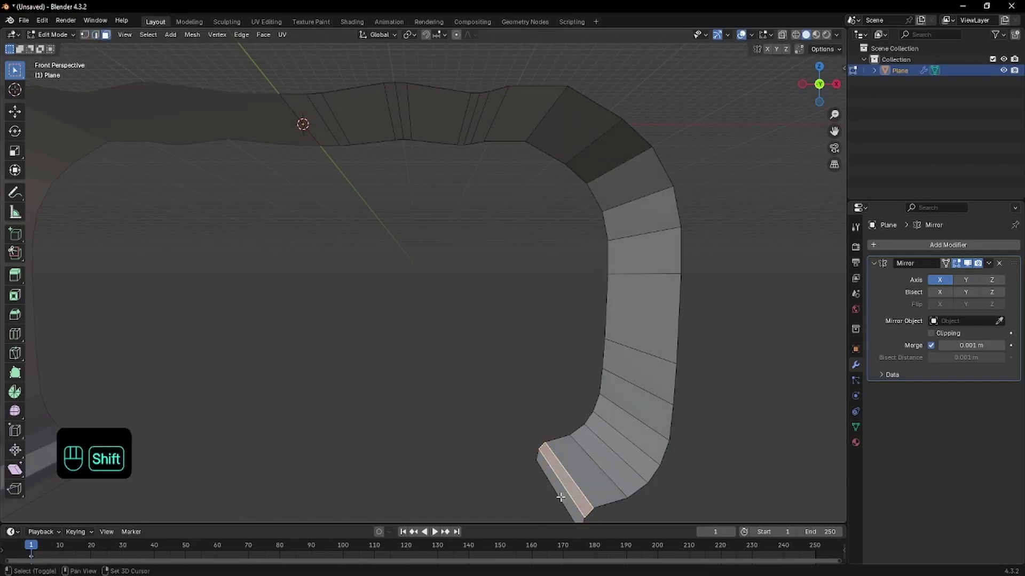
shift+middle_drag(559, 494, 557, 489)
shift+middle_drag(523, 360, 516, 313)
shift+middle_drag(560, 431, 556, 337)
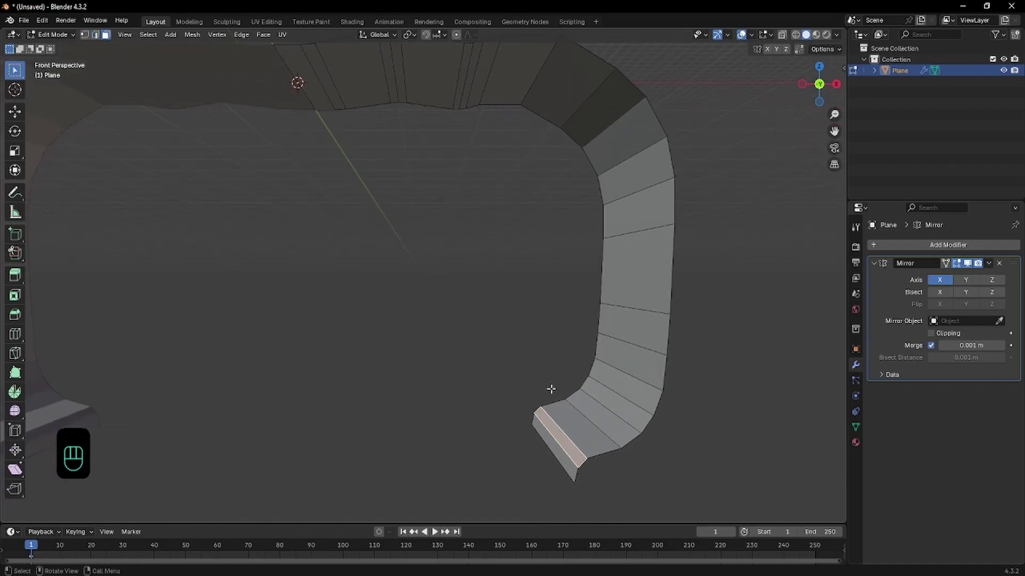
key(2)
click(544, 447)
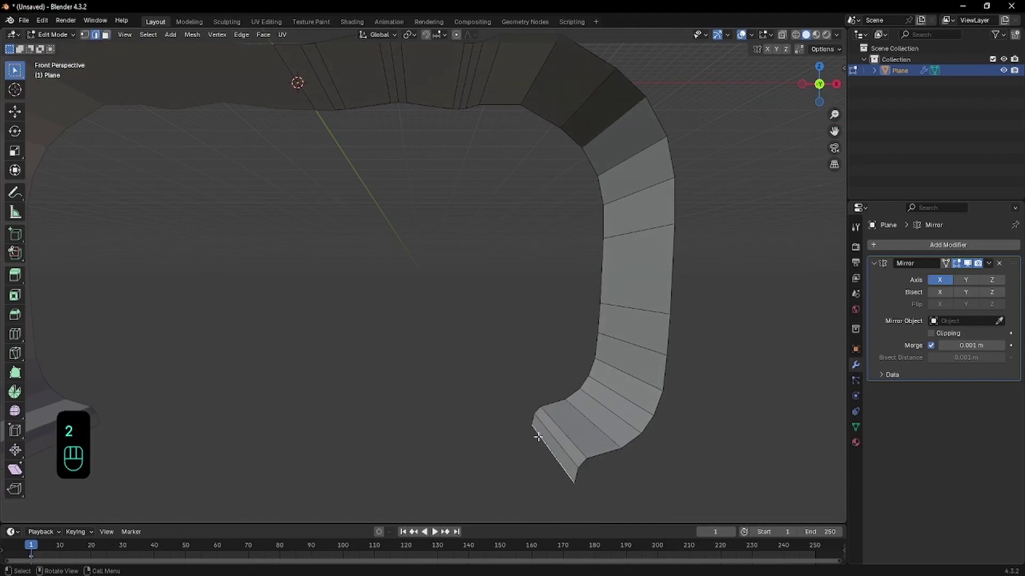
key(KP_1)
key(g)
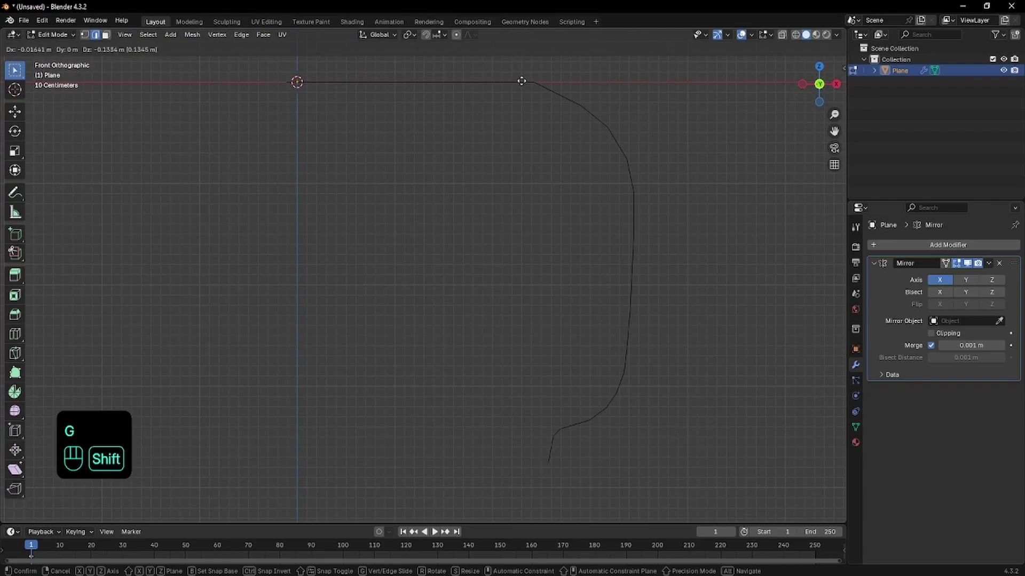
click(515, 103)
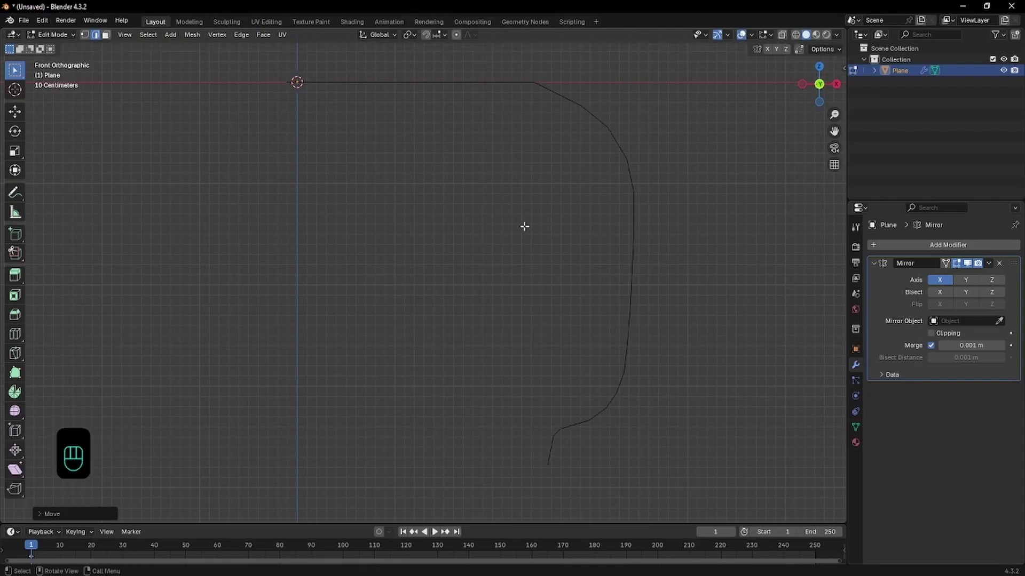
- Try moving the lip's free end edge inward and slightly upward, and undo the move
scroll(525, 226, down, 2)
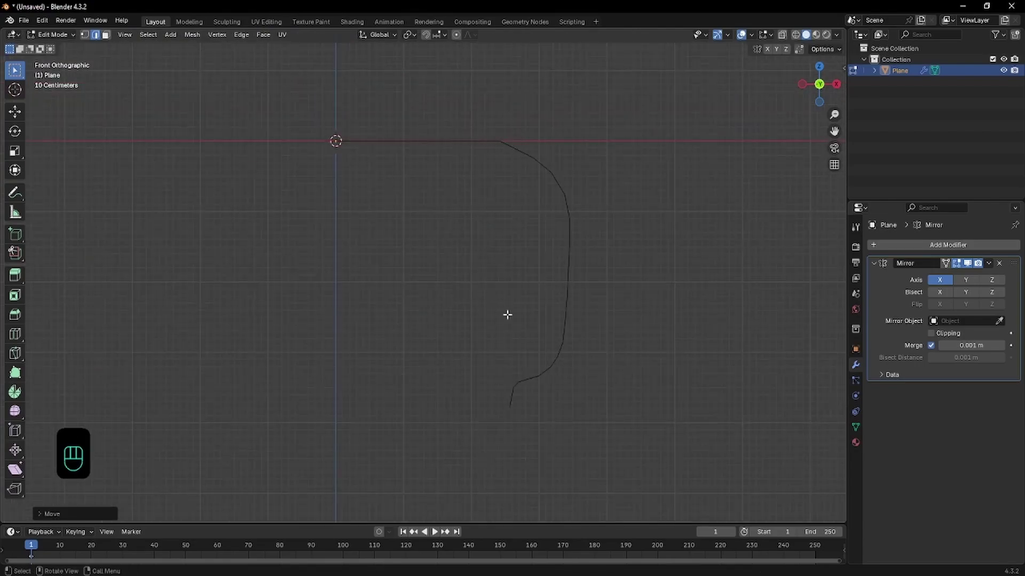
key(g)
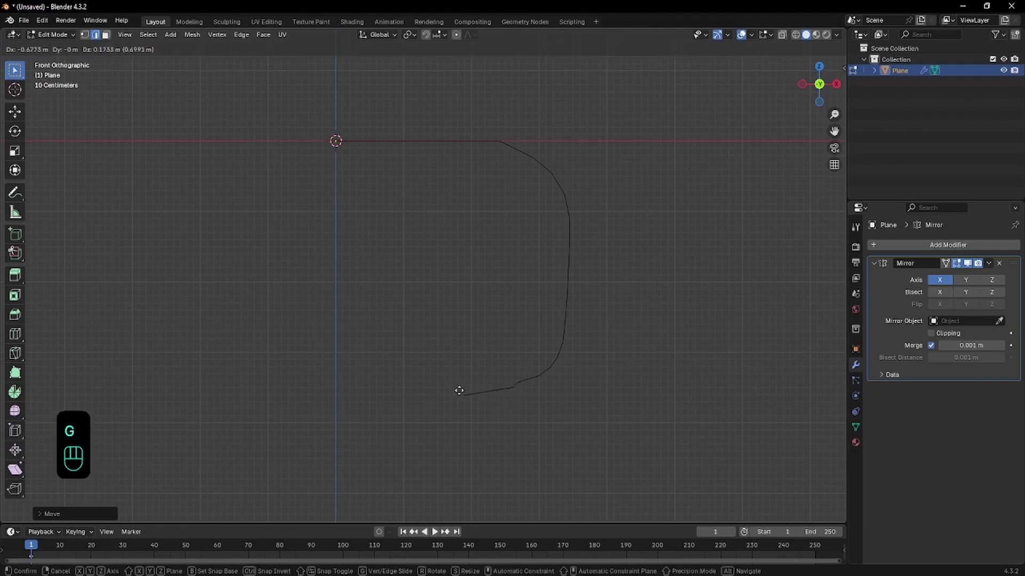
click(639, 412)
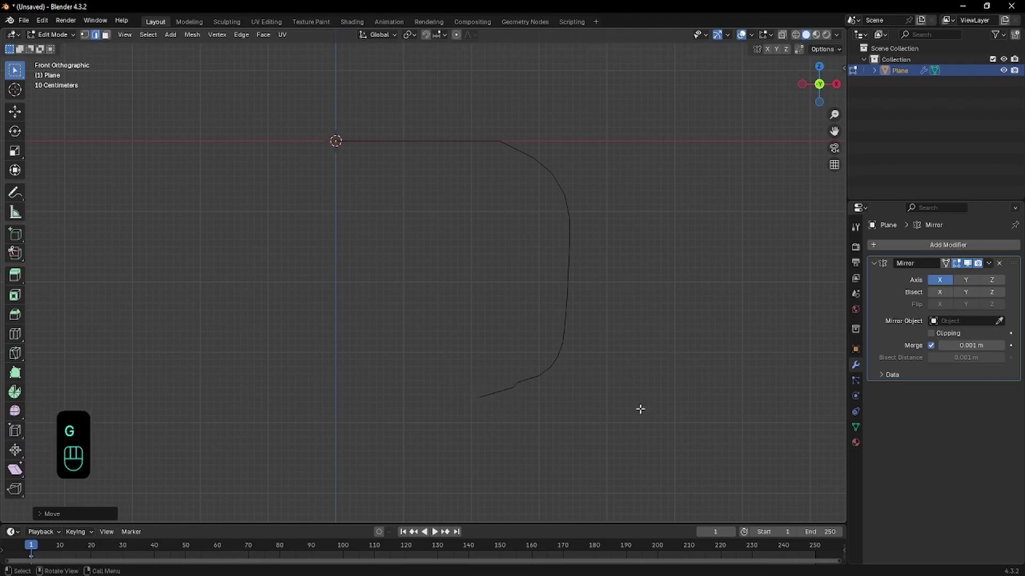
key(ctrl+z)
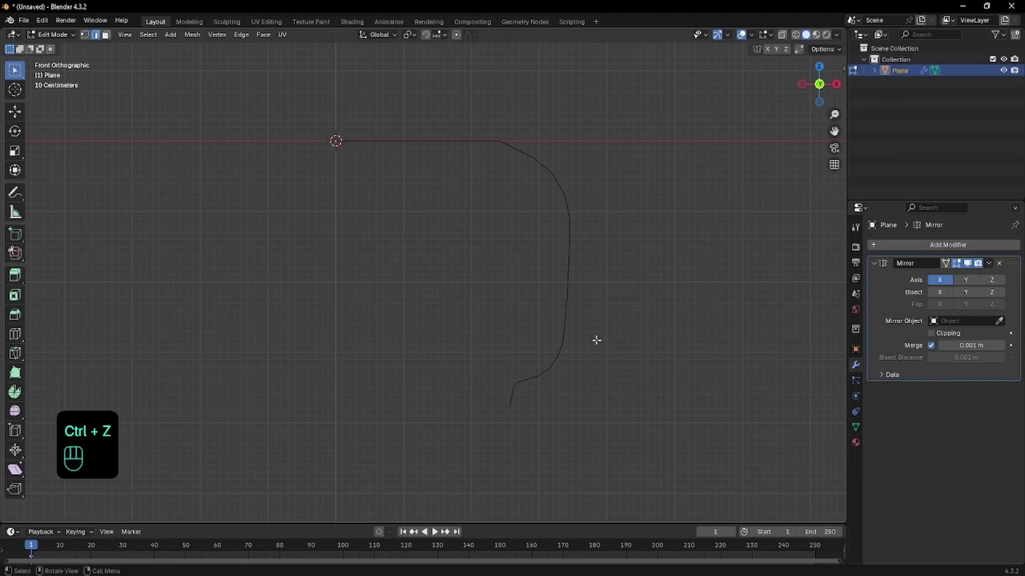
middle_drag(542, 267, 524, 380)
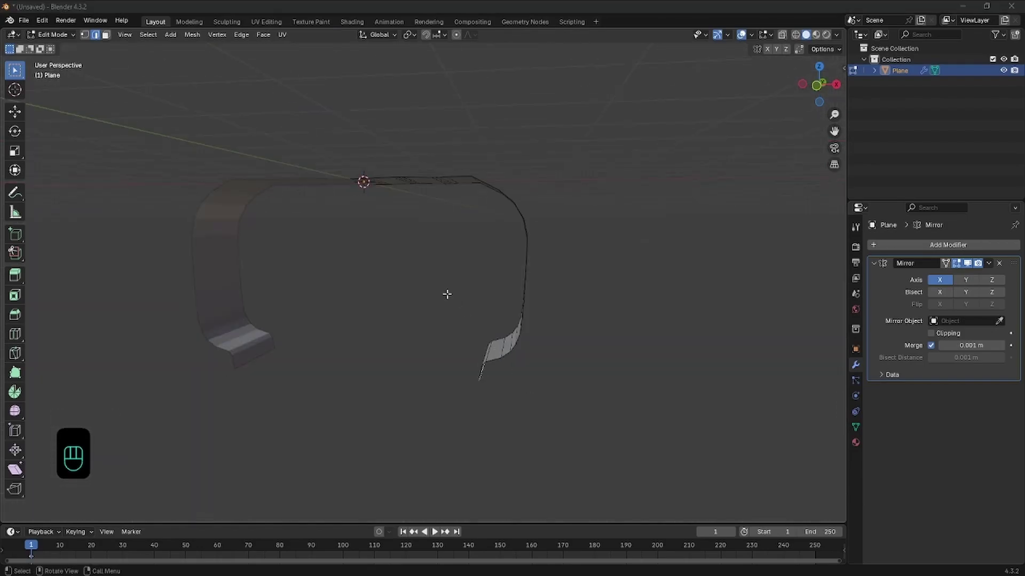
middle_drag(425, 276, 405, 294)
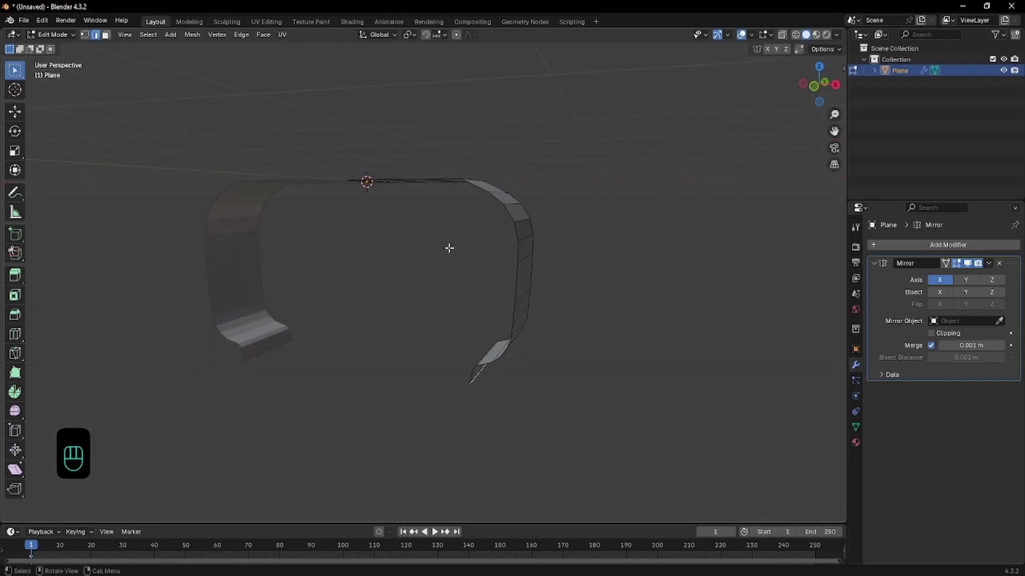
middle_drag(448, 249, 415, 182)
scroll(464, 320, down, 3)
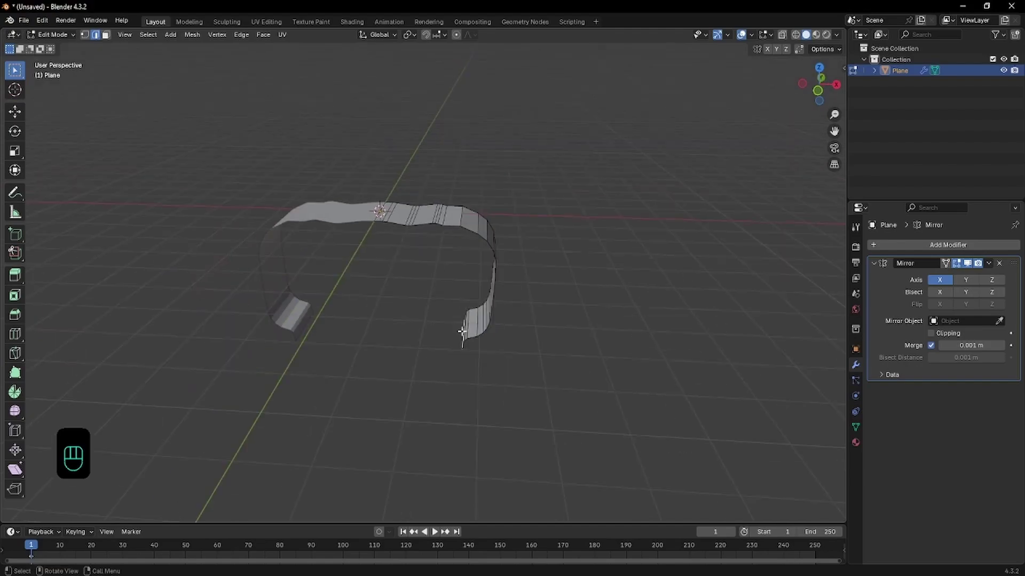
middle_drag(403, 260, 386, 211)
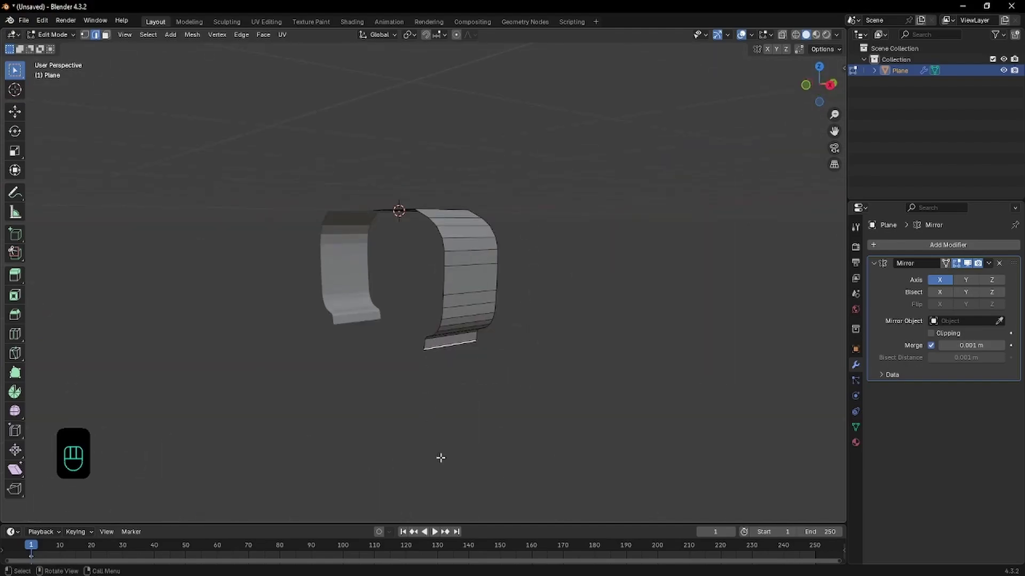
middle_drag(377, 250, 105, 194)
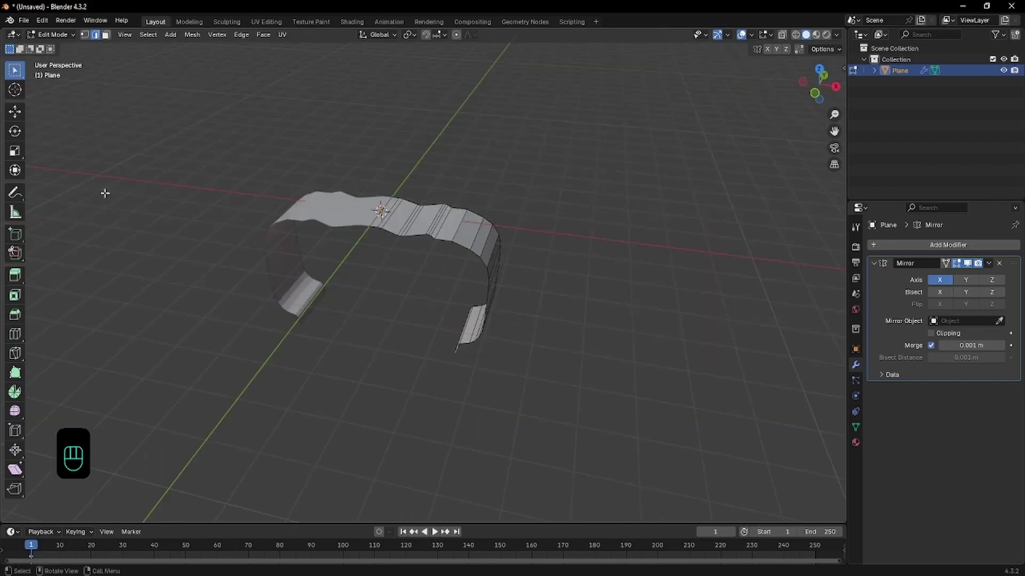
- Annotate a tire side view beside the section, with a blue outer circle, a green inner circle and blue hatching between them
click(21, 191)
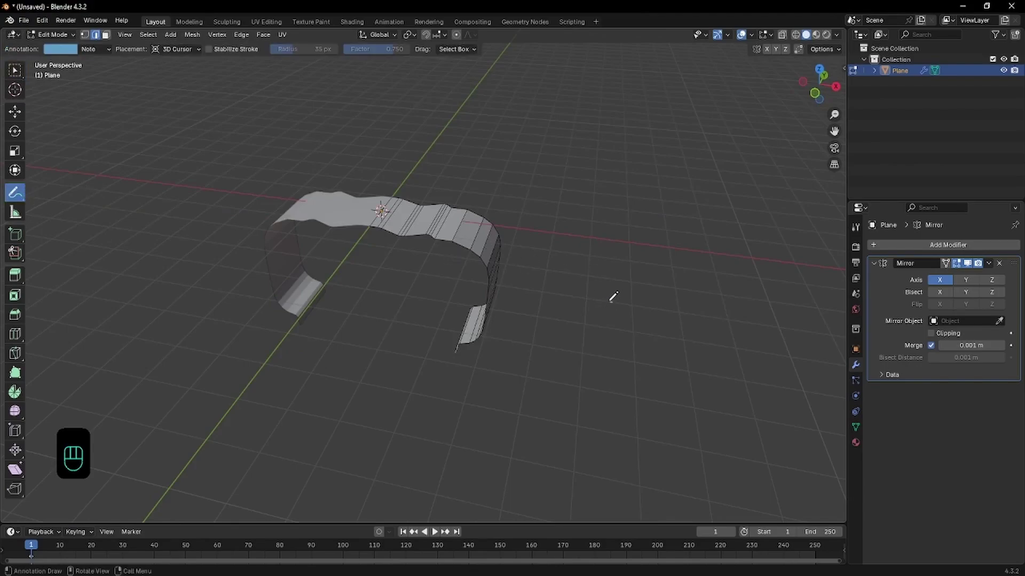
mouse_move(610, 302)
mouse_down()
mouse_move(576, 264)
mouse_move(571, 232)
mouse_move(624, 184)
mouse_move(678, 259)
mouse_move(613, 304)
mouse_up()
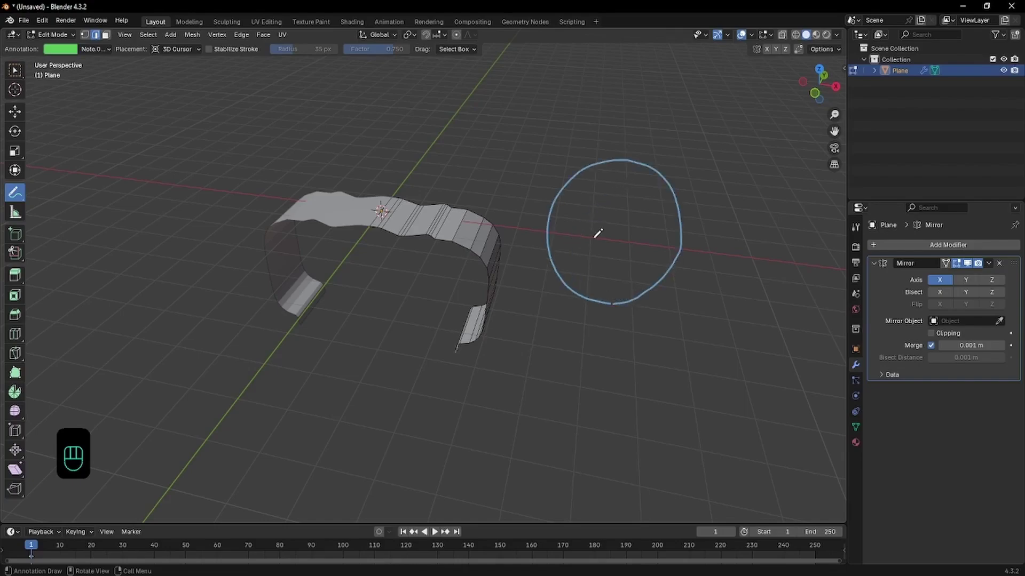
mouse_move(588, 237)
mouse_down()
mouse_move(588, 209)
mouse_move(619, 194)
mouse_move(640, 204)
mouse_move(651, 230)
mouse_move(615, 261)
mouse_move(585, 237)
mouse_move(583, 216)
mouse_move(606, 200)
mouse_up()
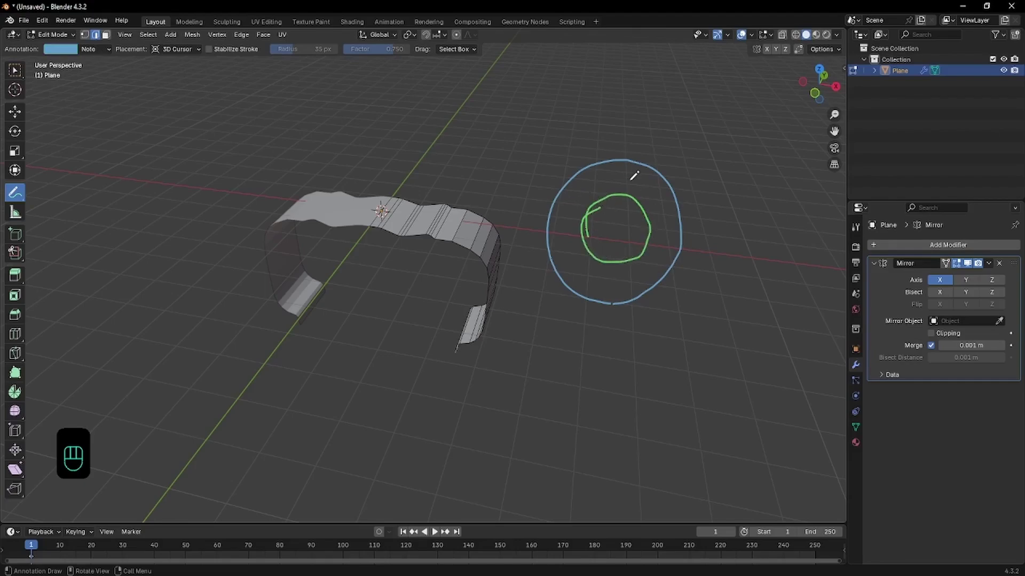
mouse_move(635, 172)
mouse_down()
mouse_move(627, 187)
mouse_move(658, 227)
mouse_move(648, 263)
mouse_move(601, 305)
mouse_up()
mouse_move(616, 271)
mouse_down()
mouse_move(590, 288)
mouse_move(558, 276)
mouse_up()
drag(575, 231, 556, 237)
drag(593, 196, 568, 203)
drag(614, 180, 588, 186)
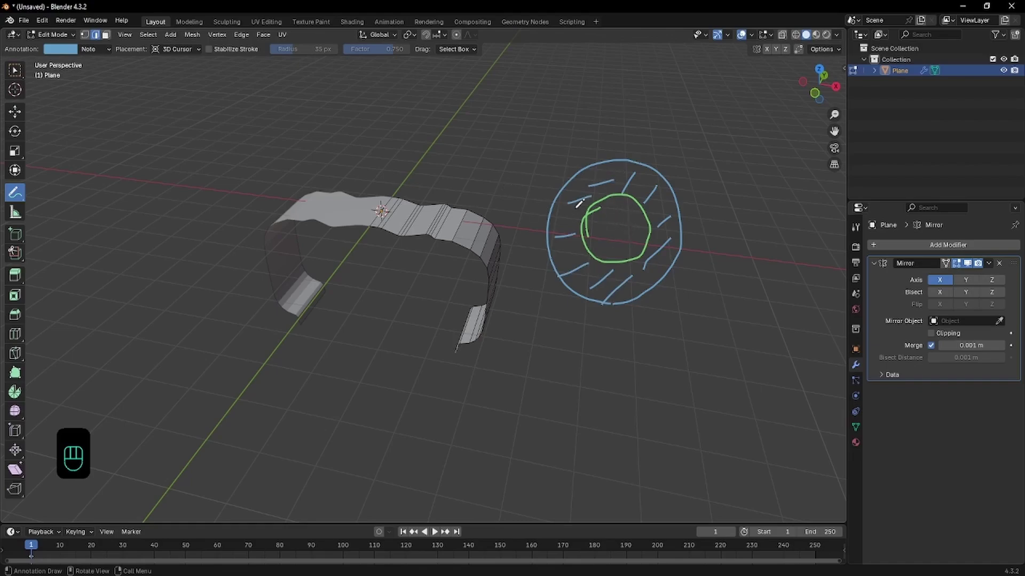
- Erase the blue and green annotation strokes from both layers and return to the selection tool
mouse_move(550, 203)
ctrl+mouse_down()
mouse_move(659, 174)
mouse_move(531, 242)
mouse_move(575, 229)
mouse_move(649, 247)
mouse_move(670, 176)
mouse_move(628, 267)
ctrl+mouse_up()
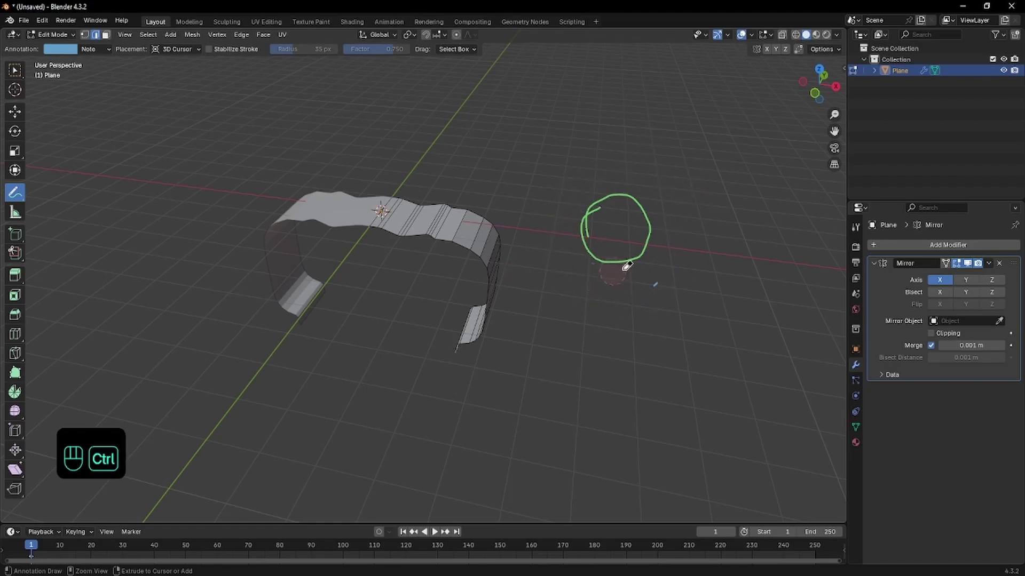
click(93, 49)
click(82, 85)
ctrl+drag(613, 188, 618, 195)
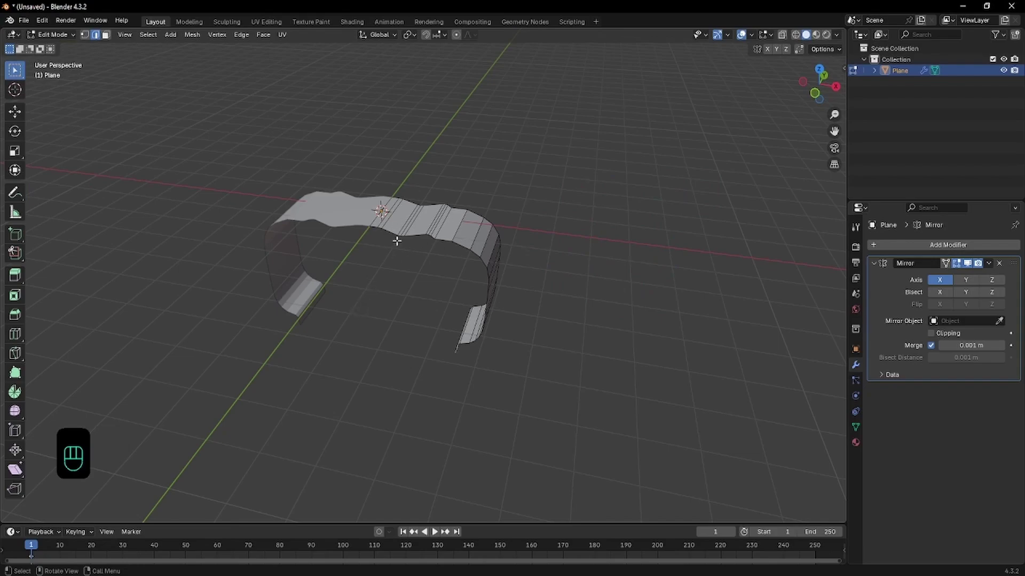
- Try flattening the whole tire section by scaling it along Z in Object Mode, and undo the scaling
middle_drag(363, 286, 405, 220)
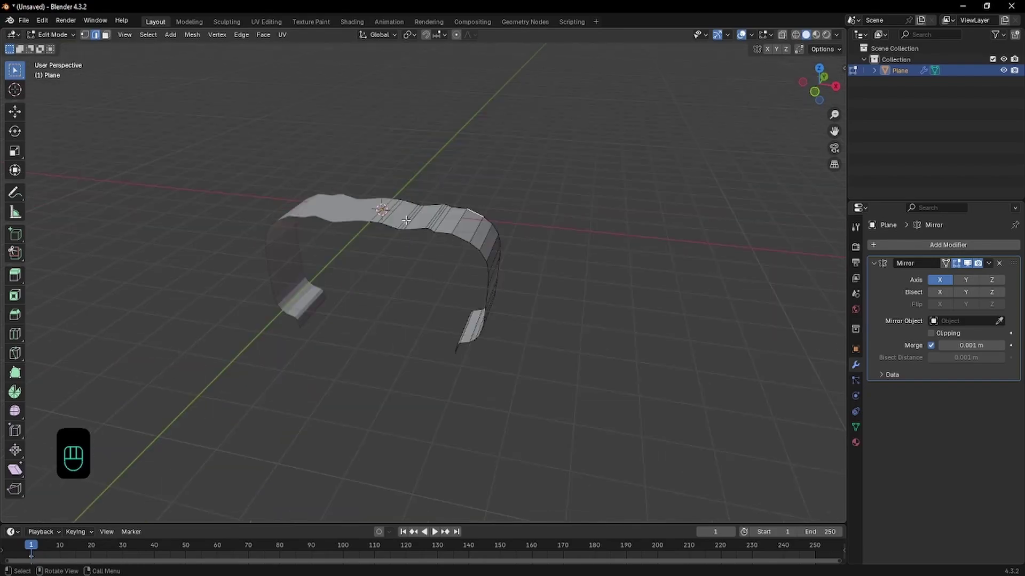
middle_drag(404, 170, 397, 143)
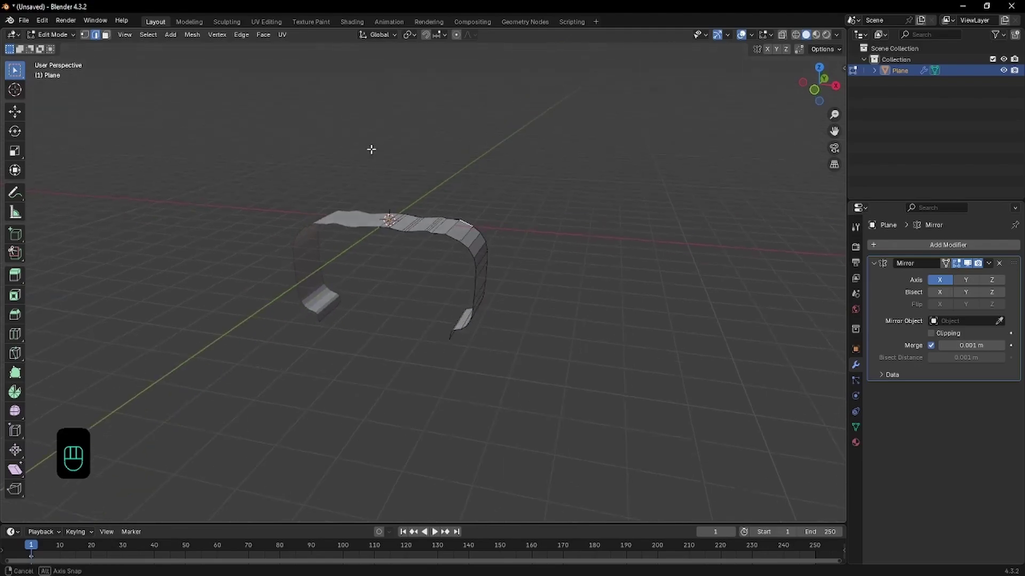
scroll(380, 251, up, 2)
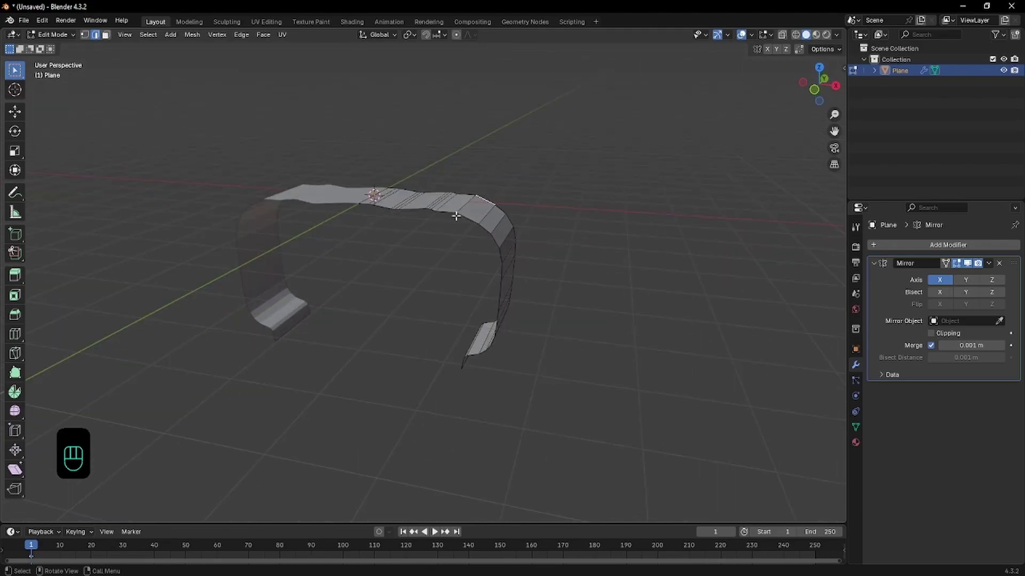
key(Tab)
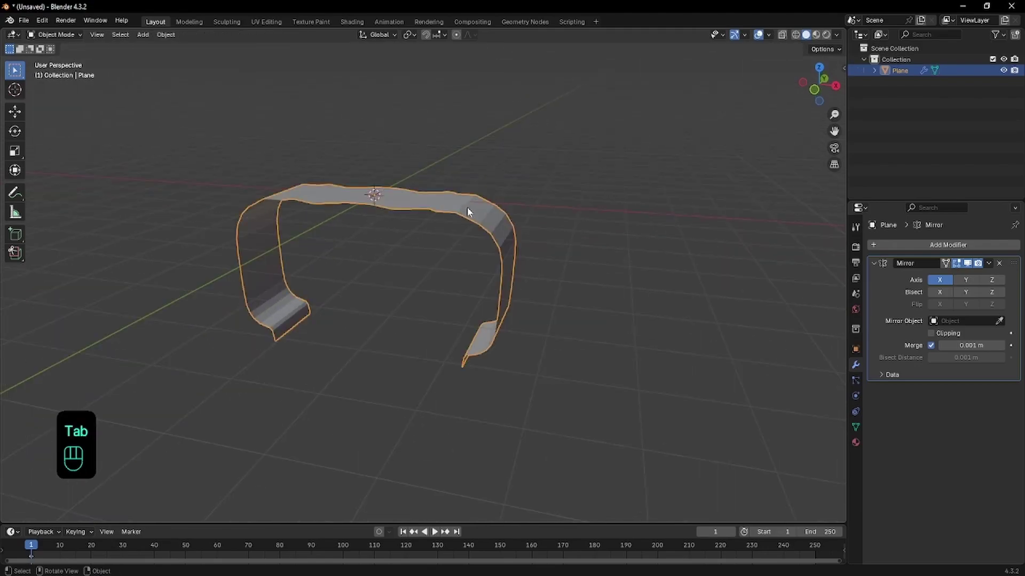
key(s)
key(z)
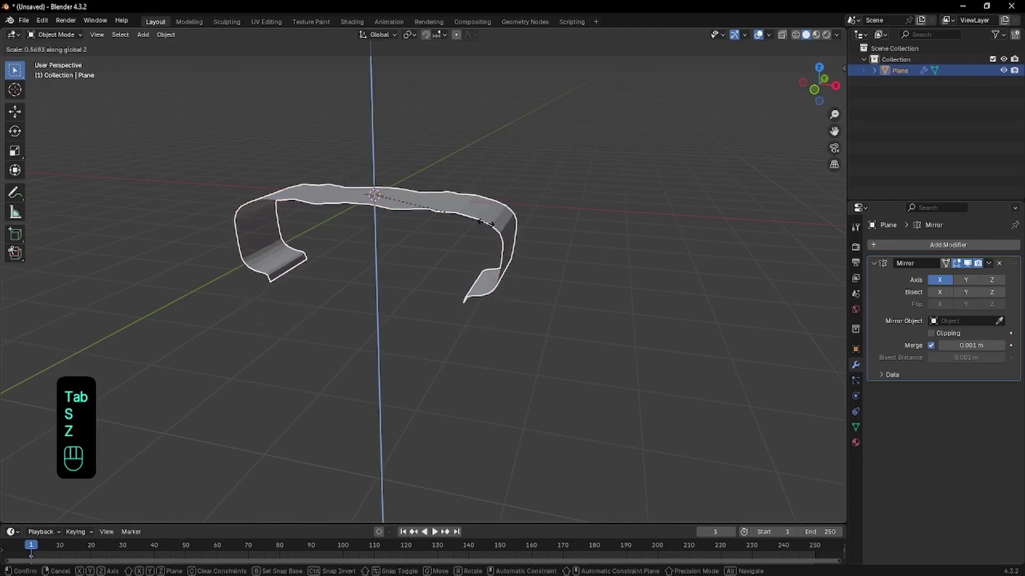
click(451, 223)
key(Tab)
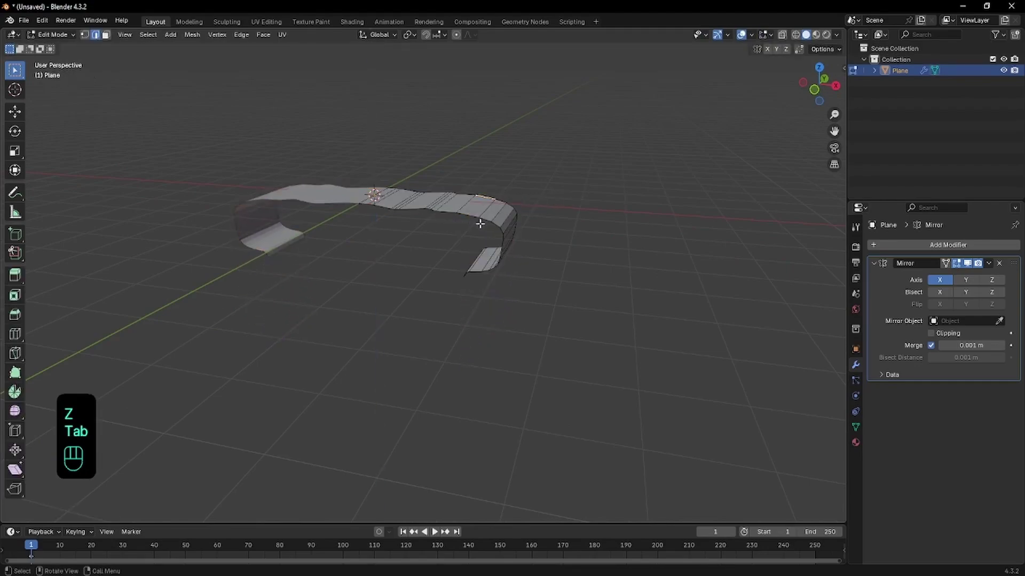
scroll(404, 234, down, 1)
middle_drag(406, 219, 406, 190)
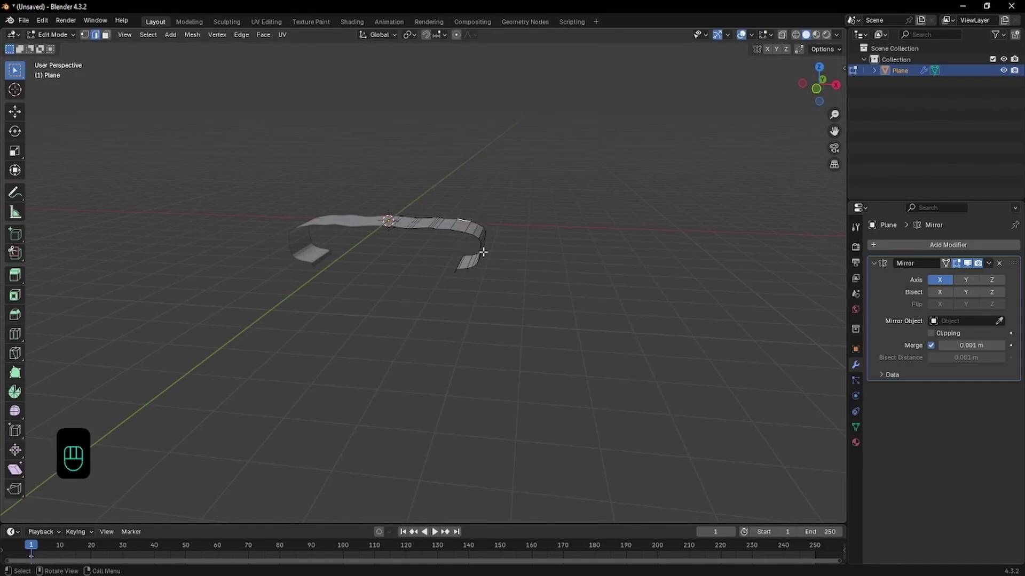
key(ctrl+z)
key(ctrl+z)
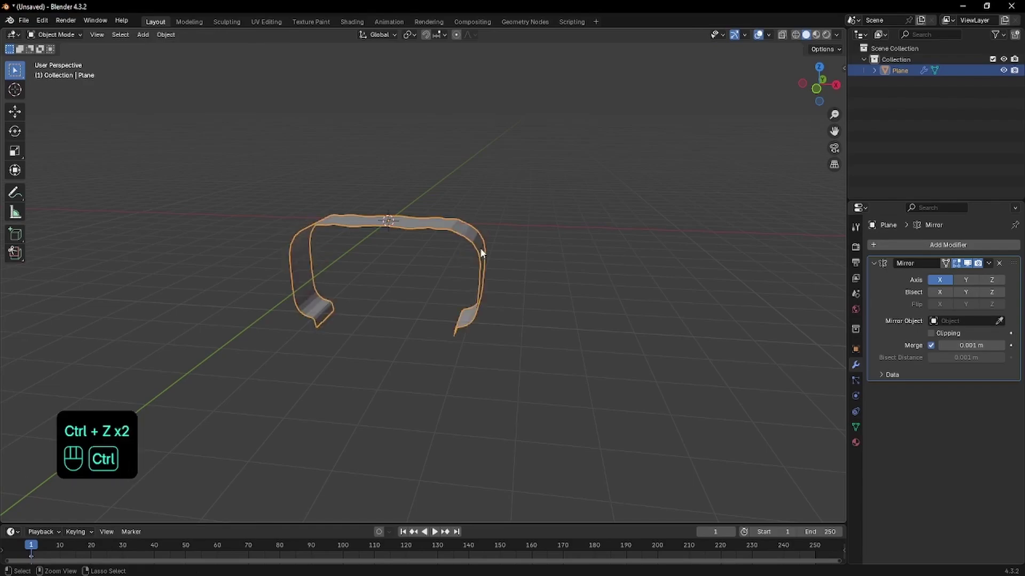
- Return the tire section to Edit Mode and pick individual edges across its tread
middle_drag(450, 254, 470, 262)
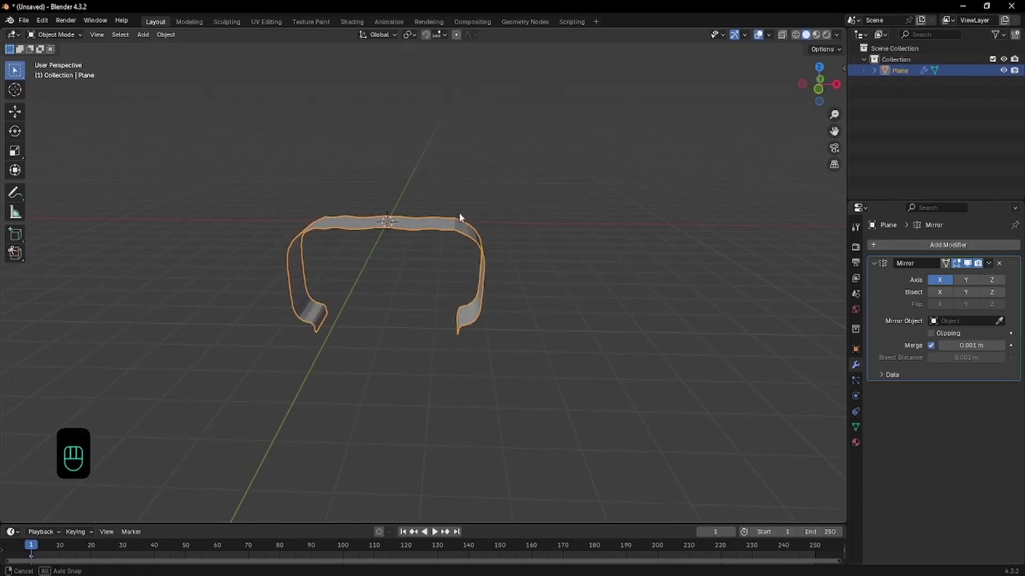
middle_drag(459, 213, 454, 261)
scroll(461, 247, up, 2)
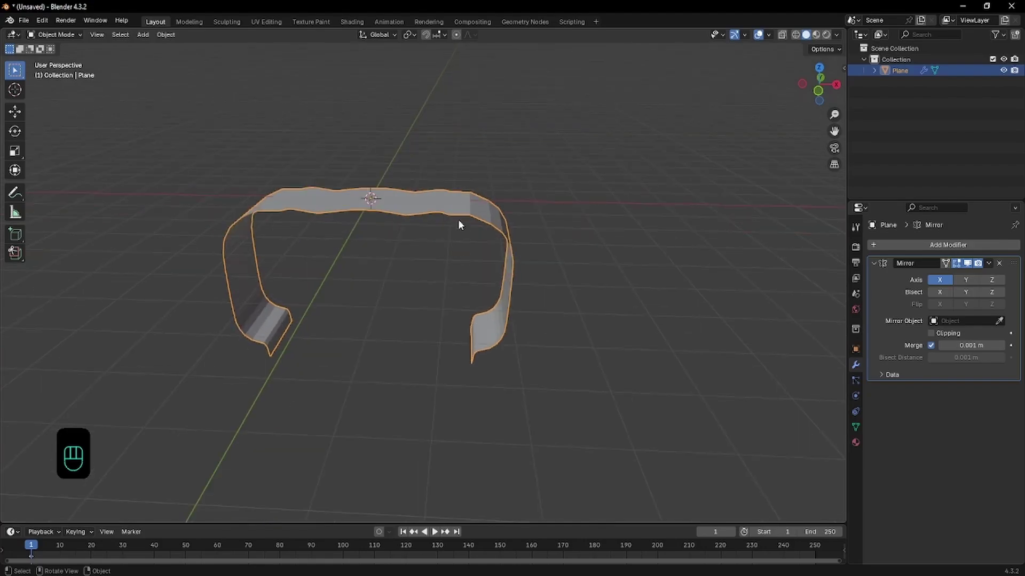
middle_drag(462, 271, 464, 302)
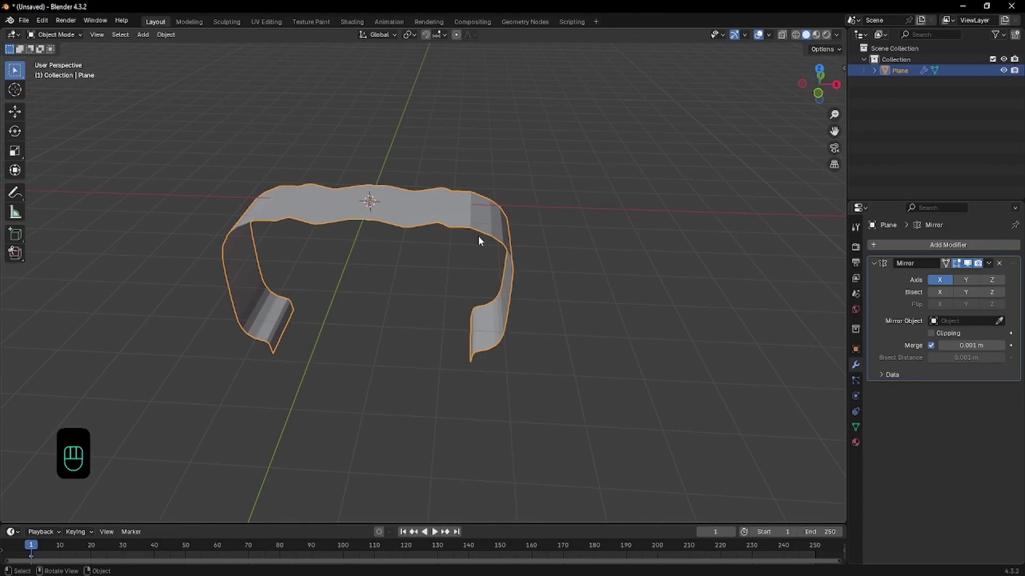
key(Tab)
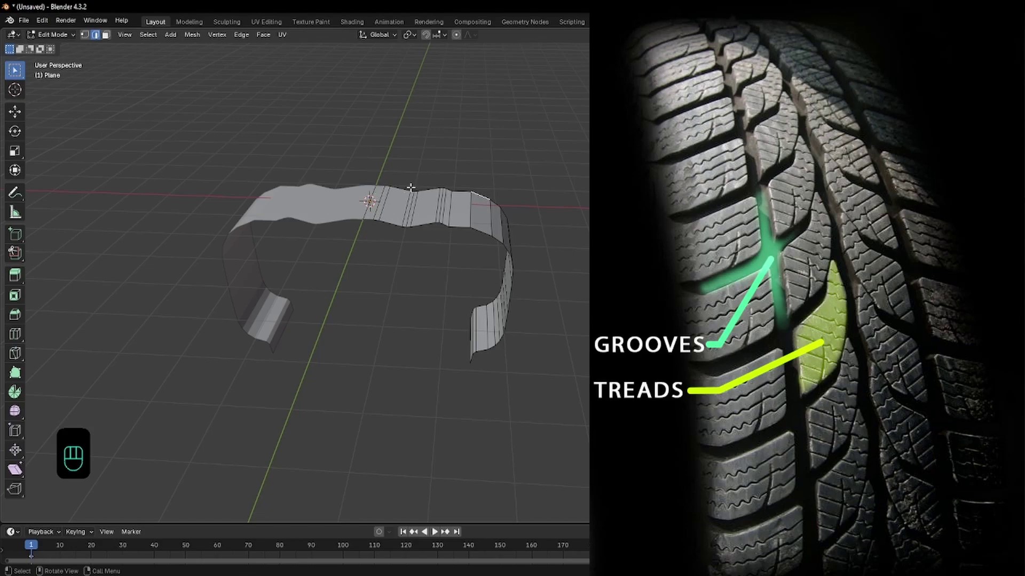
key(alt)
alt+click(426, 191)
click(382, 200)
click(436, 206)
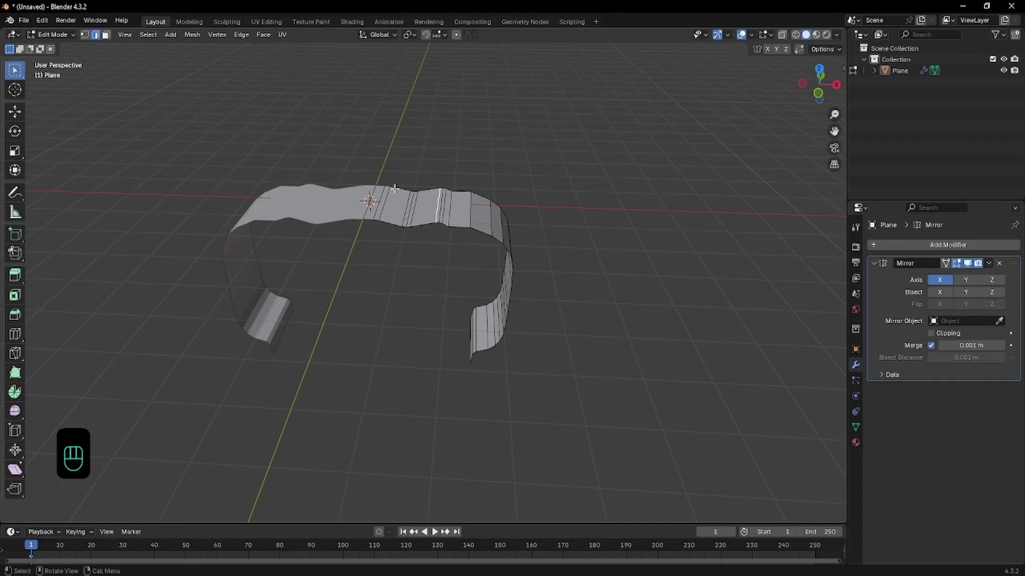
click(427, 191)
- Extrude the section's whole front boundary edge loop, from tread center to inner lip, about 0.18 m along negative Y
key(KP_7)
scroll(437, 186, up, 3)
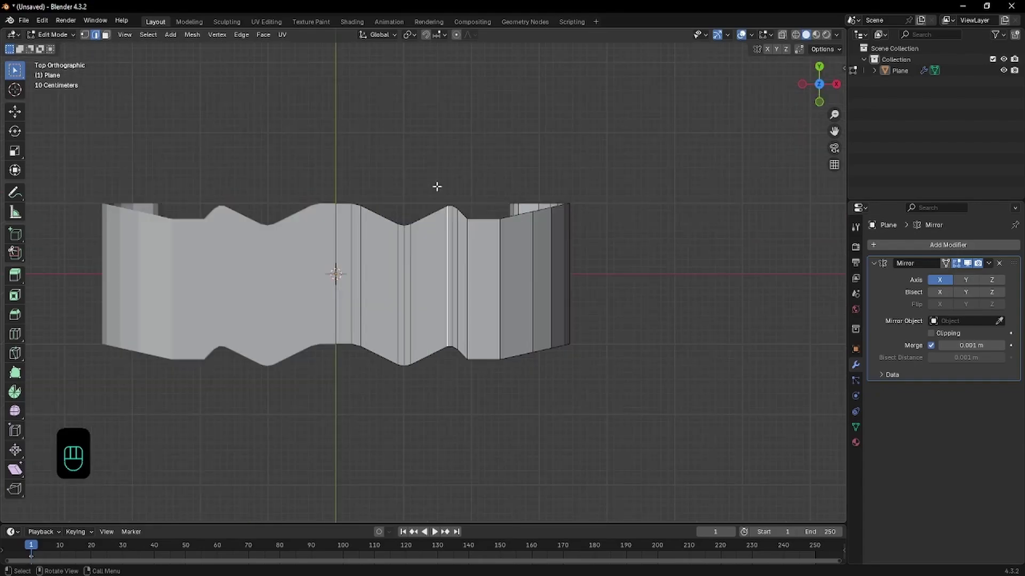
click(431, 343)
alt+click(431, 350)
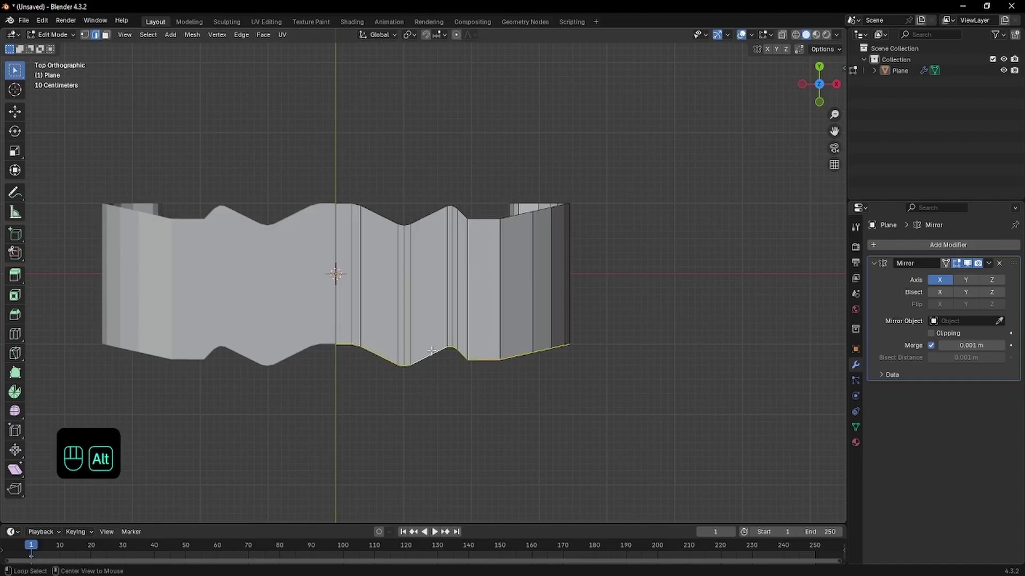
middle_drag(476, 334, 435, 229)
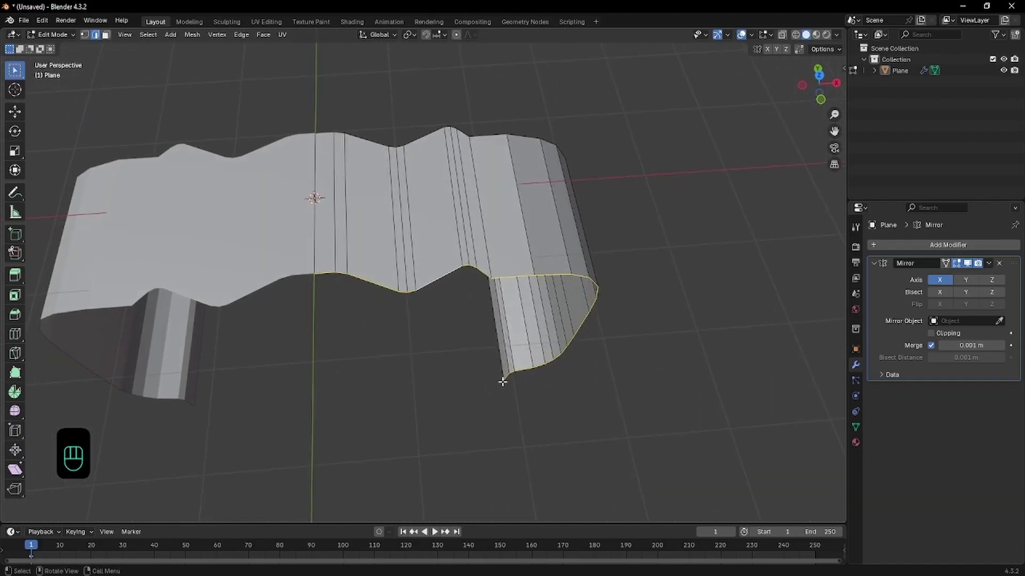
key(KP_7)
key(e)
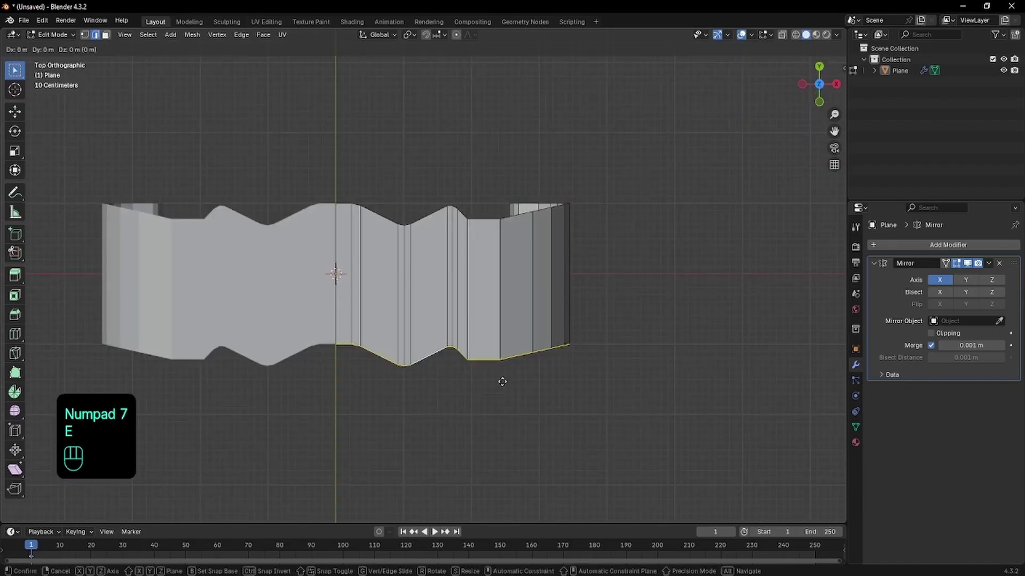
key(shift)
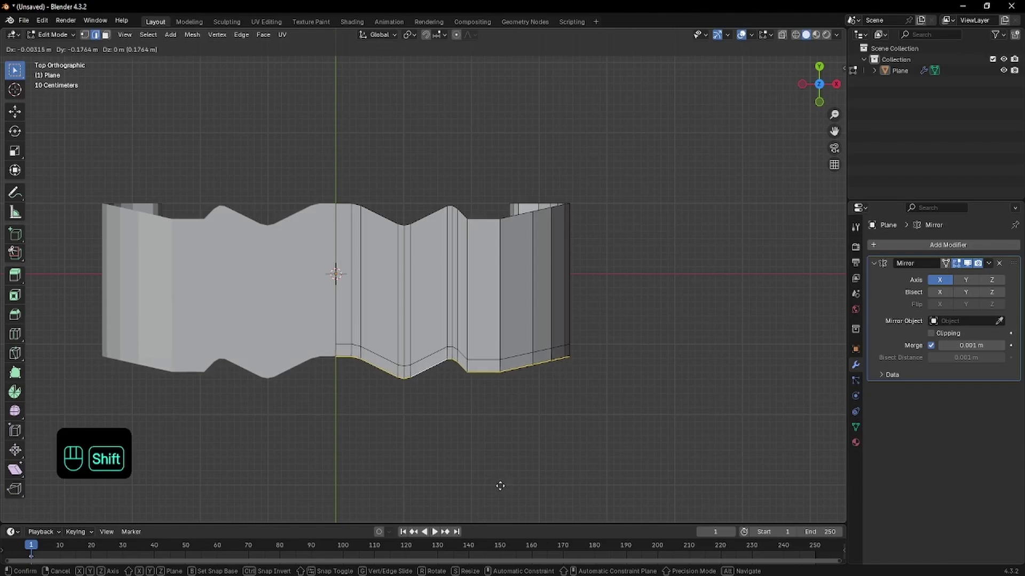
key(y)
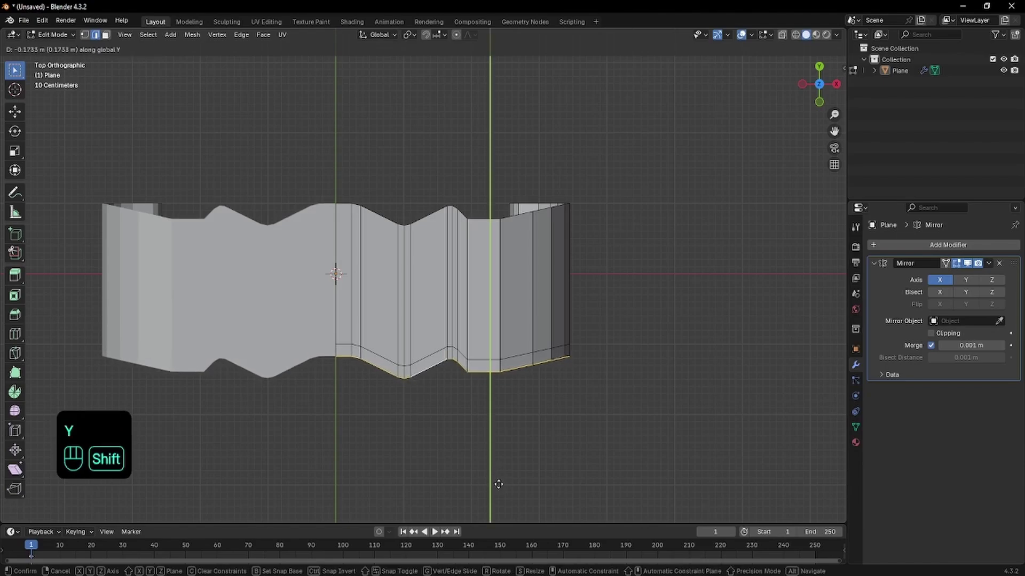
shift+click(499, 495)
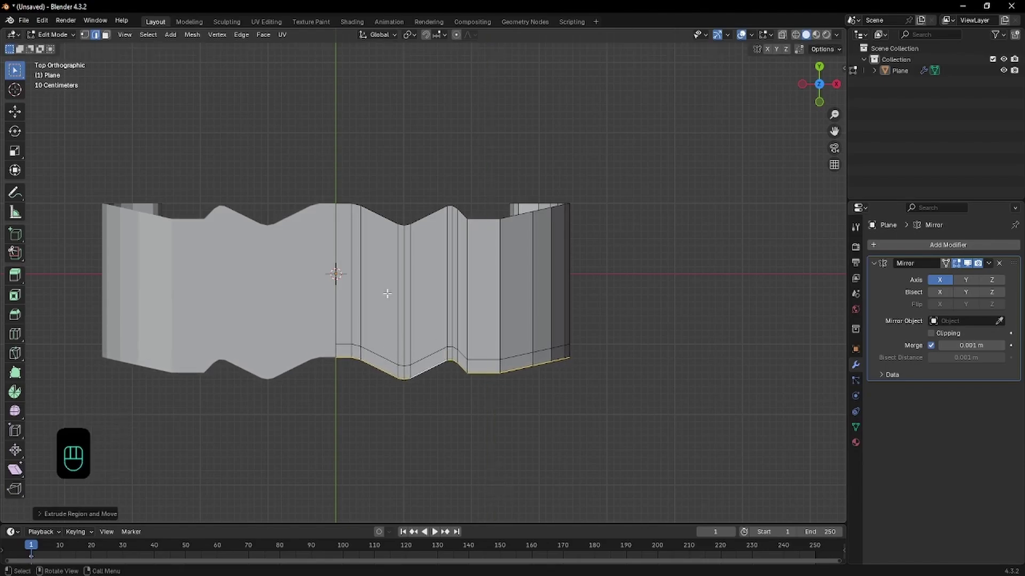
- Switch to face selection and pick out individual tread faces and the whole narrow face loop along the section's front edge
click(376, 281)
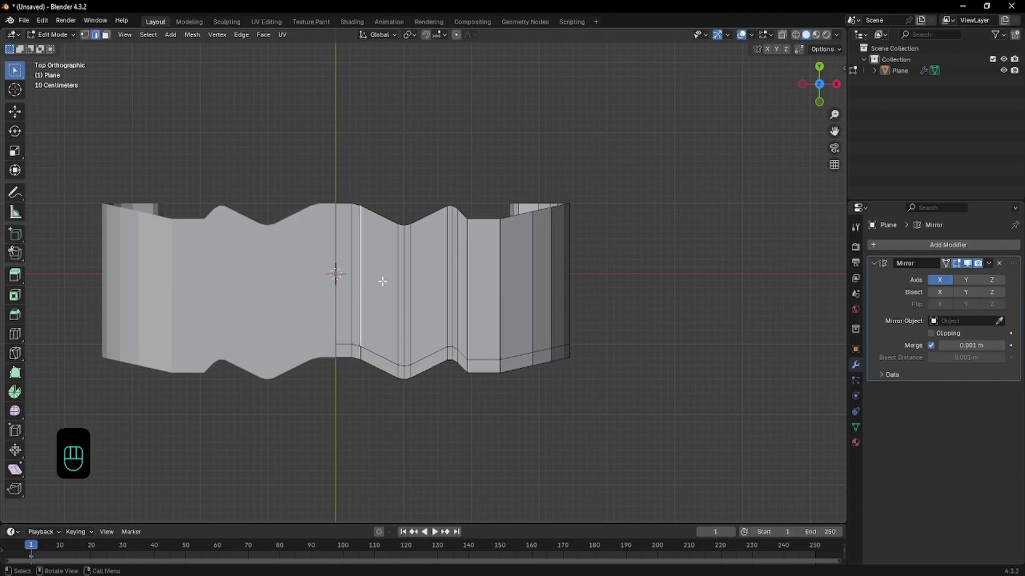
key(3)
click(382, 281)
click(430, 275)
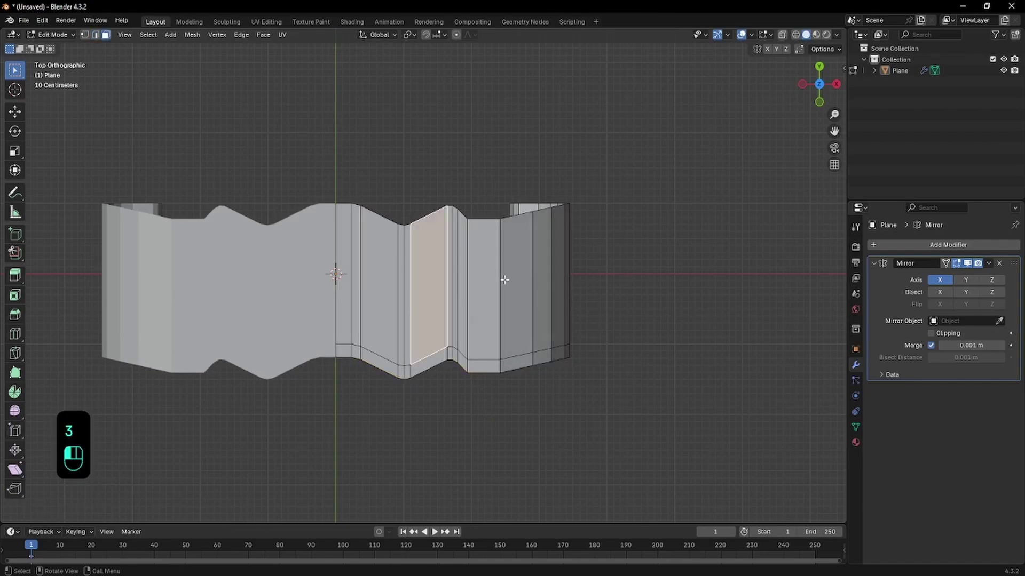
click(507, 280)
click(462, 288)
click(353, 307)
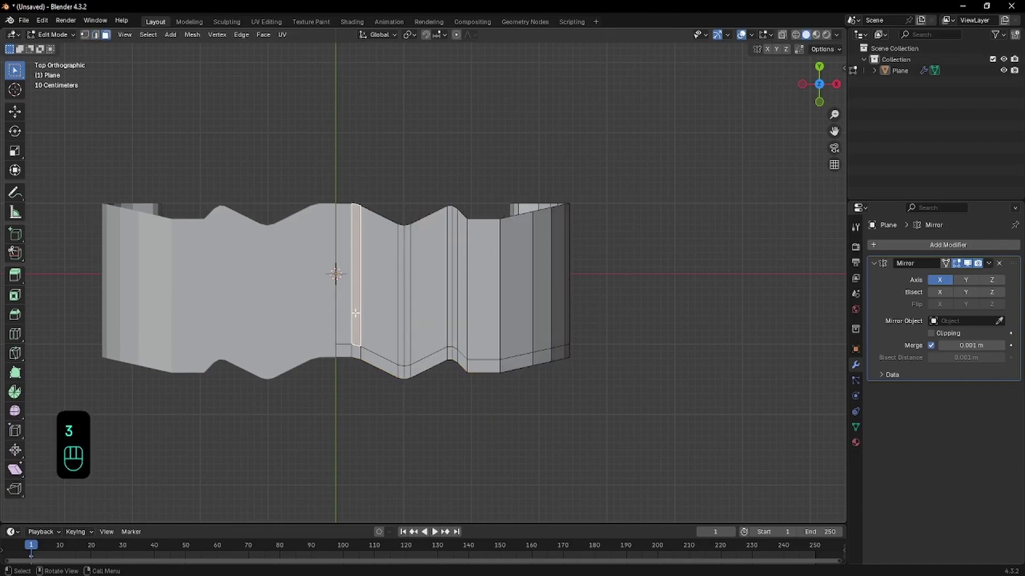
click(350, 354)
alt+click(486, 363)
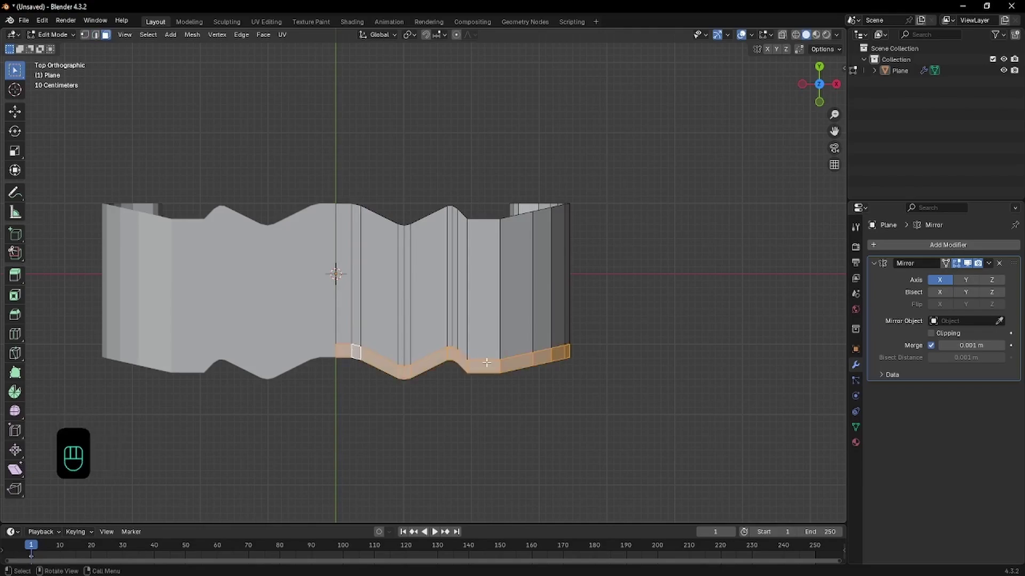
click(395, 325)
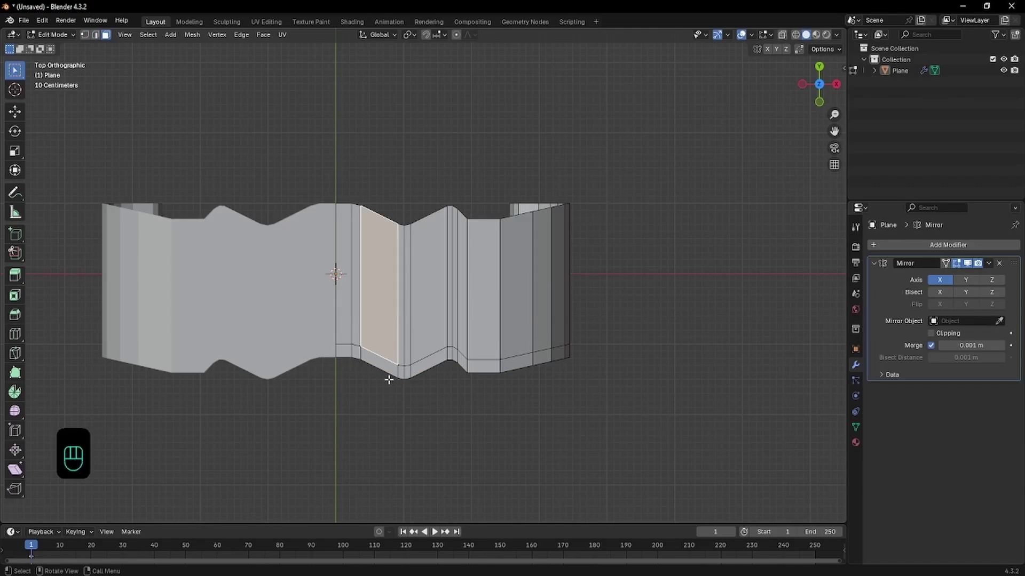
alt+click(357, 364)
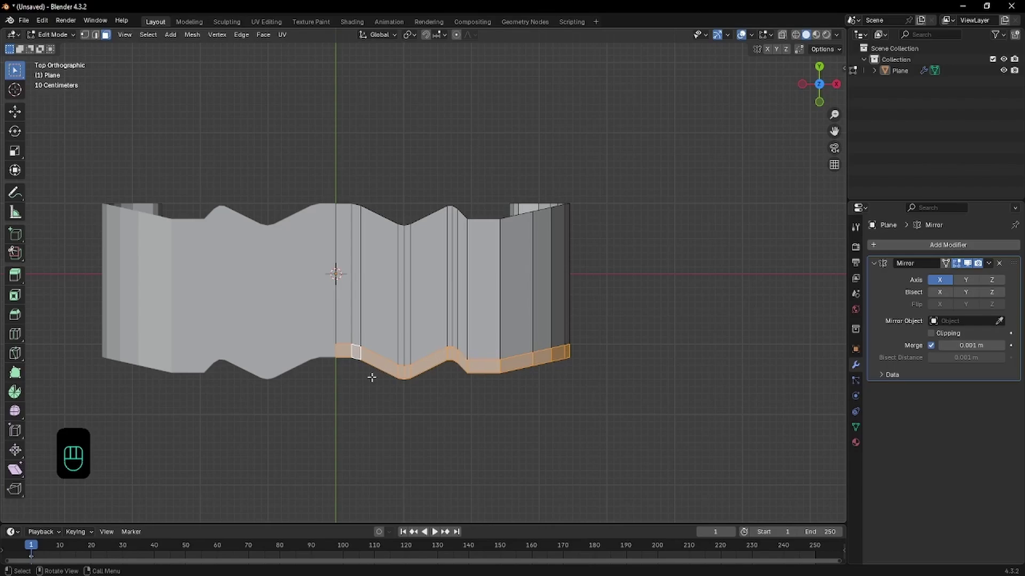
- Select the first wide slanted tread face beside the center strip together with the narrow face adjoining it toward the center
click(373, 318)
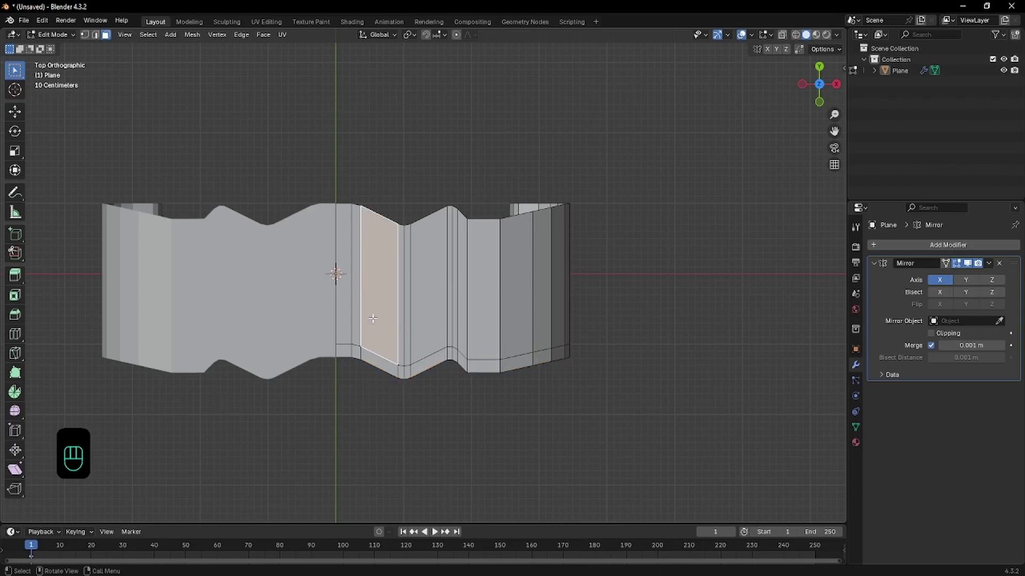
shift+click(353, 279)
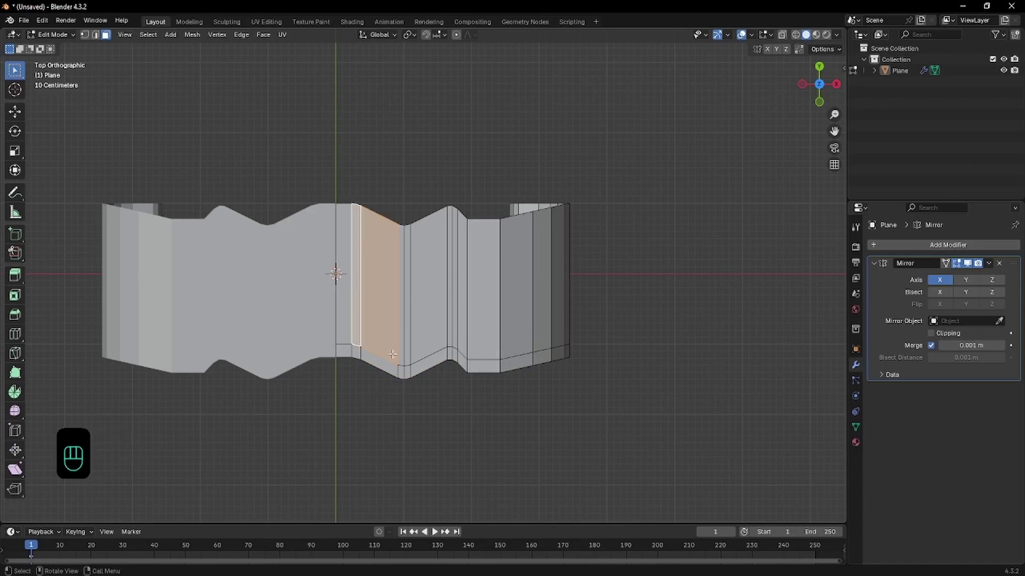
middle_drag(397, 381, 389, 358)
middle_drag(364, 254, 353, 171)
shift+middle_drag(315, 199, 354, 290)
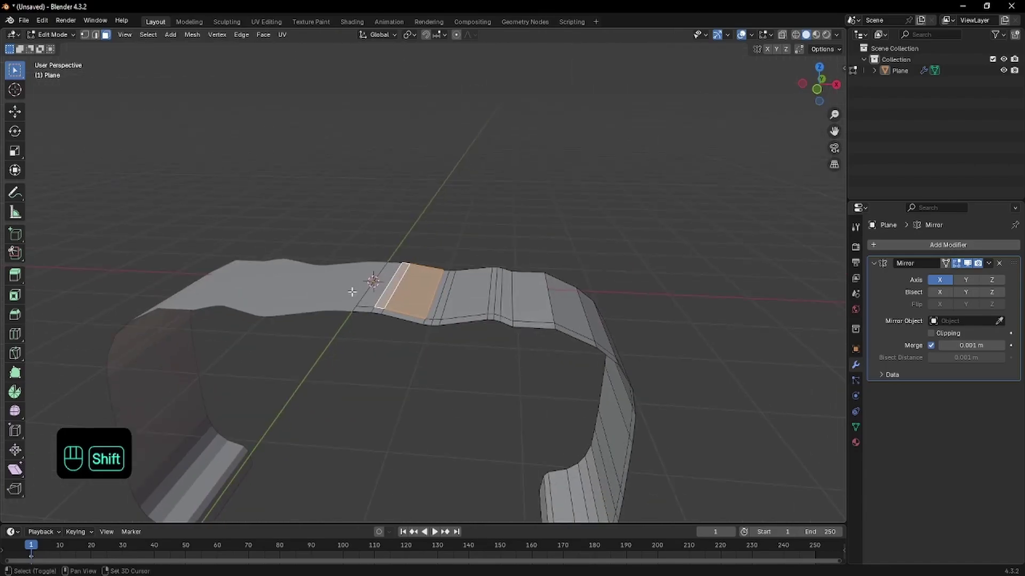
- Try extruding the two selected tread faces upward along Z, and undo the extrusion
key(e)
key(z)
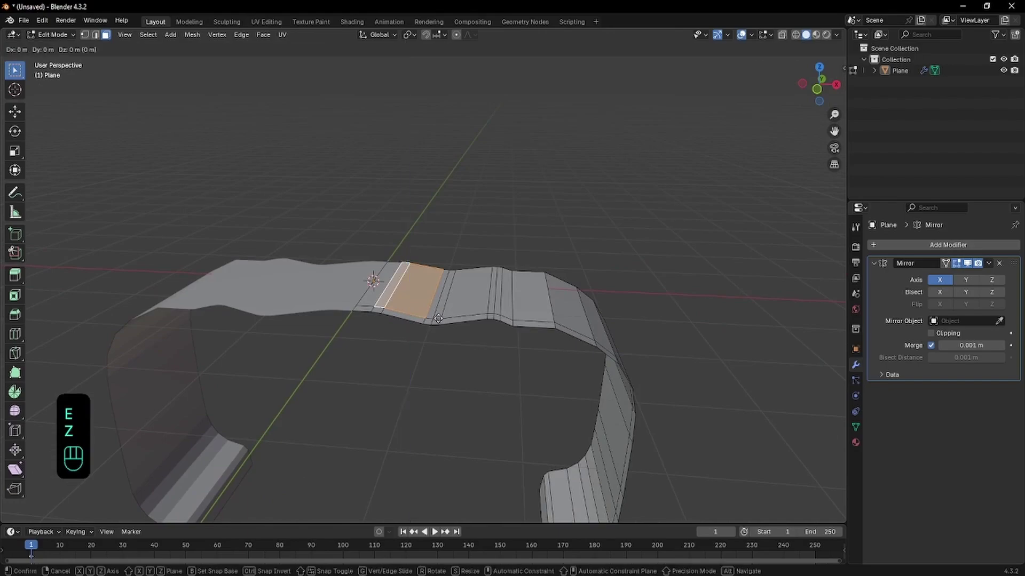
key(z)
key(shift)
click(449, 247)
middle_drag(448, 247, 457, 290)
key(ctrl+z)
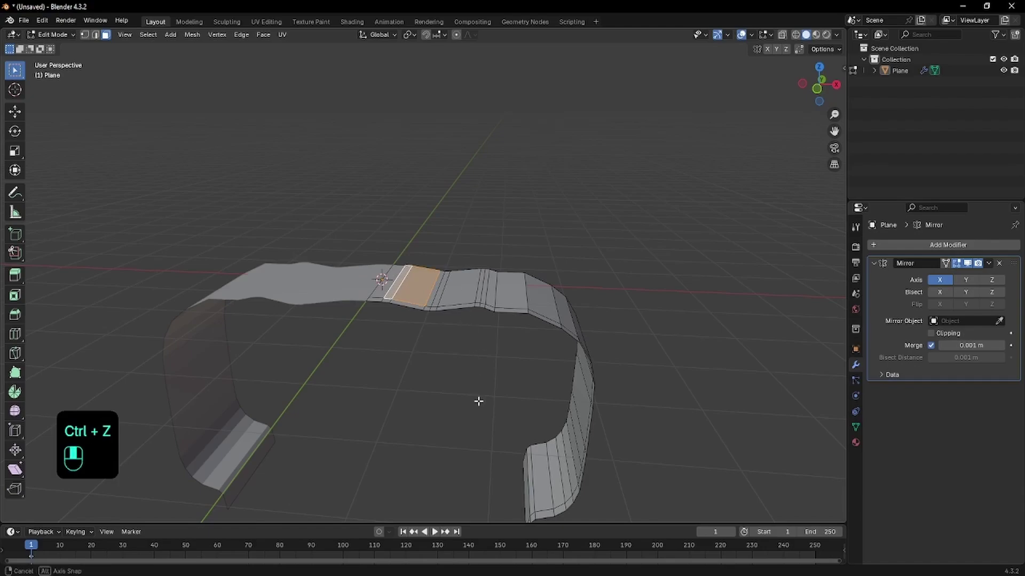
- Add the second slanted tread block's faces and the shoulder faces down to the upper sidewall to the selection, leaving narrow gaps between blocks
shift+click(462, 283)
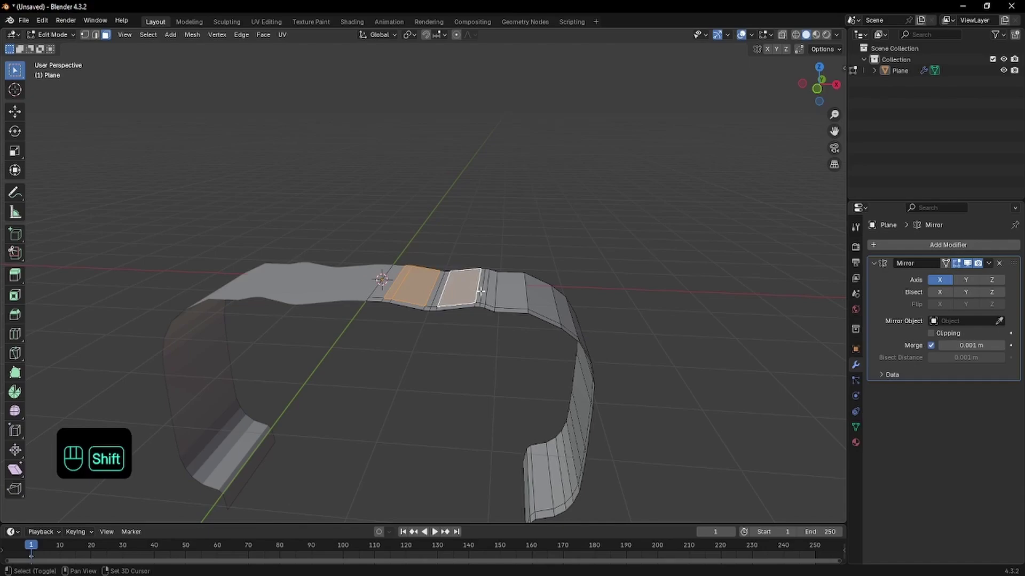
shift+click(508, 292)
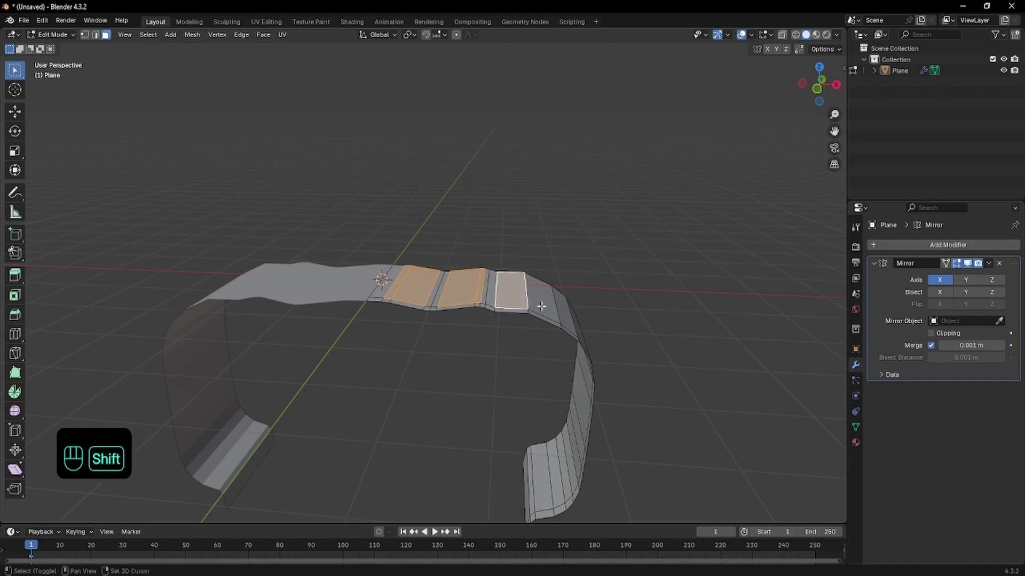
shift+click(541, 306)
shift+click(568, 320)
middle_drag(571, 320, 475, 318)
shift+click(561, 349)
middle_drag(476, 359, 451, 359)
middle_drag(560, 267, 577, 256)
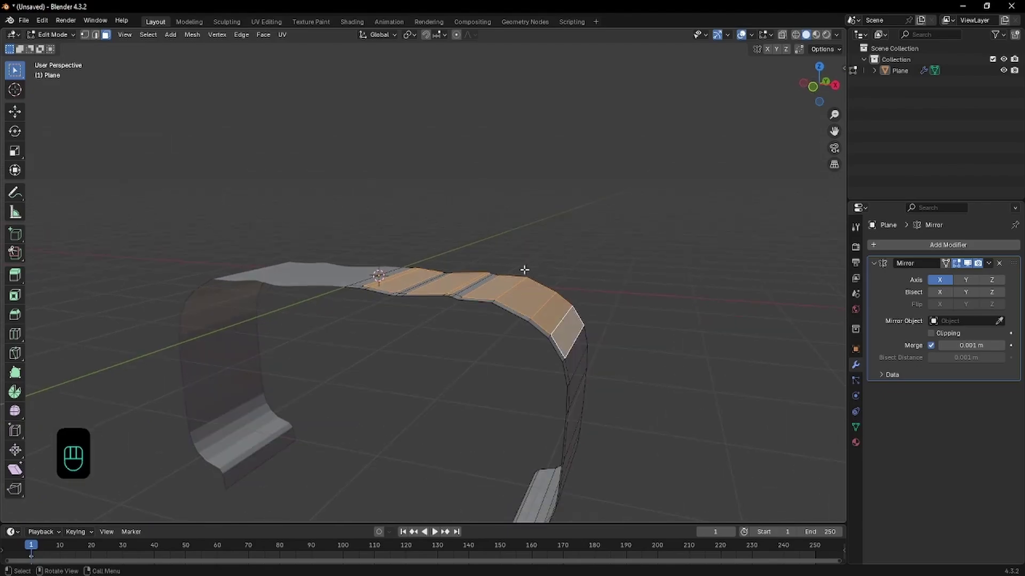
- Extrude all the selected tread and shoulder faces upward along Z into raised tread blocks separated by grooves
key(e)
key(z)
key(z)
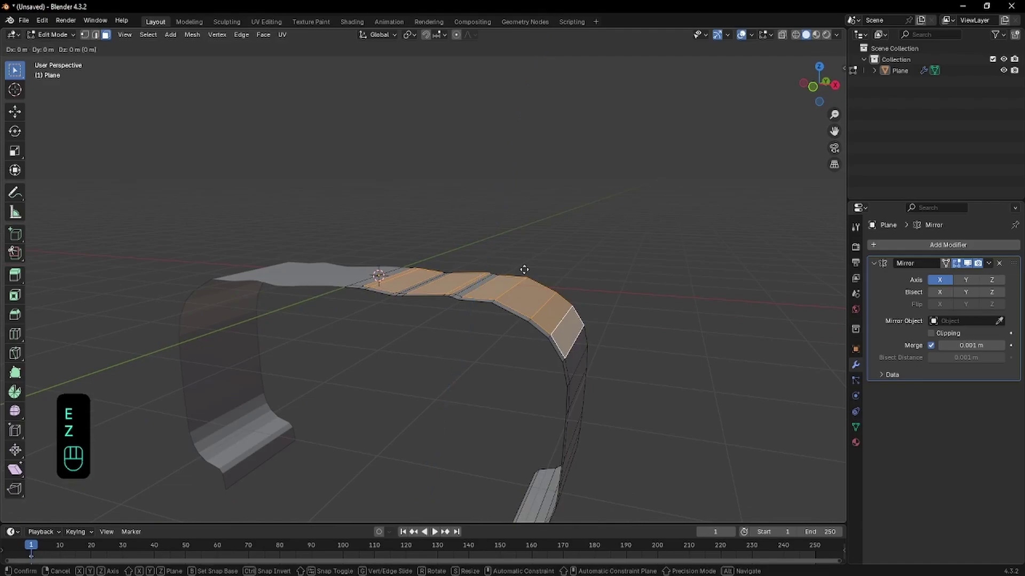
click(522, 254)
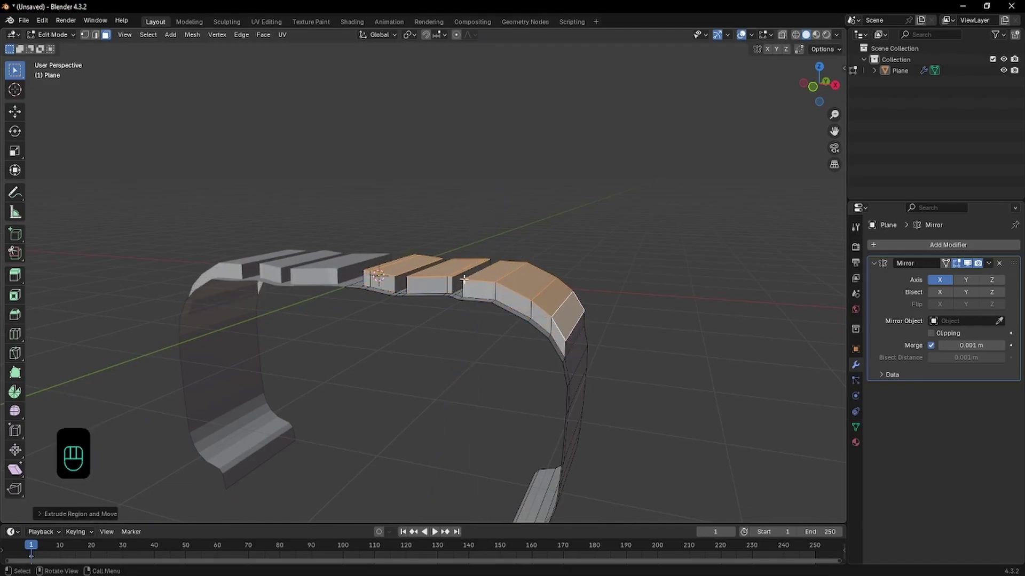
middle_drag(464, 280, 470, 282)
scroll(513, 286, down, 1)
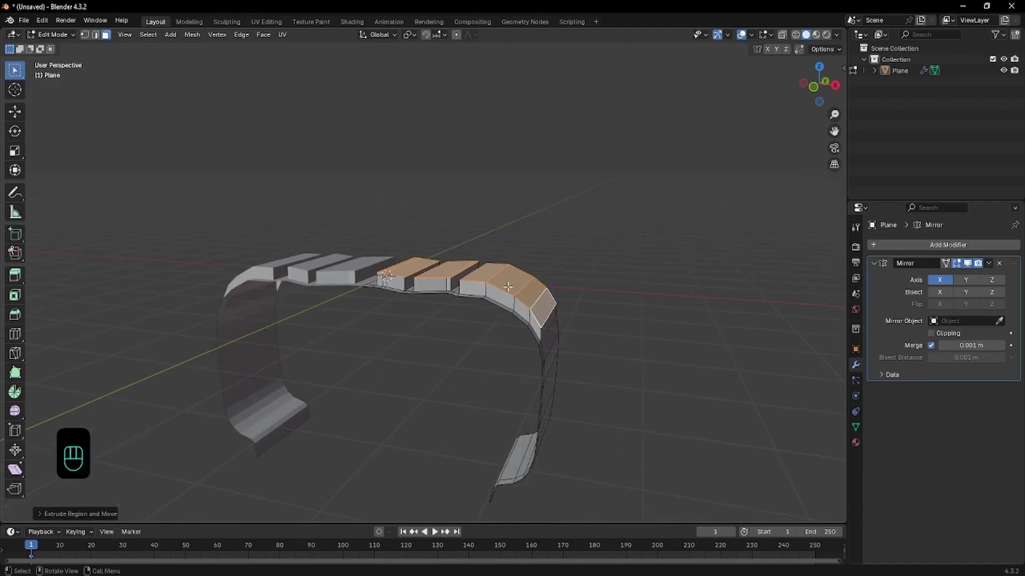
- Move the lowest outer edge of the raised shoulder block slightly inward along X in the front view
click(549, 311)
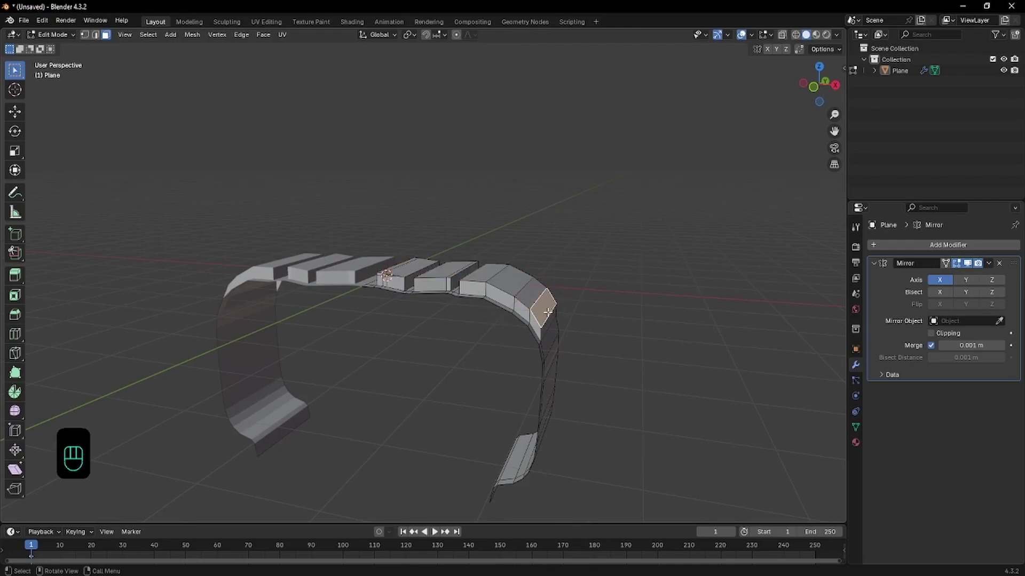
key(KP_1)
scroll(548, 312, up, 4)
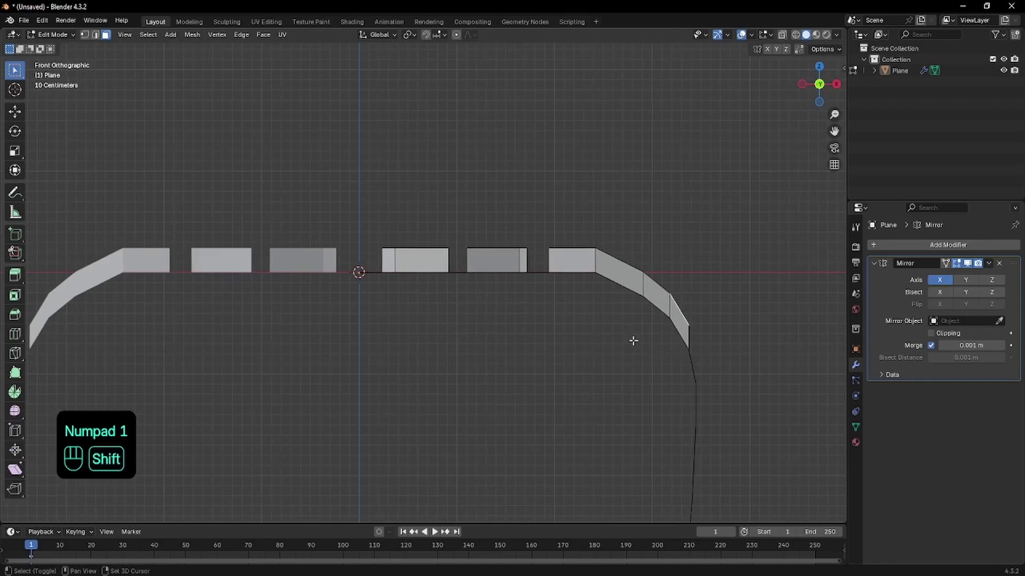
scroll(599, 282, down, 2)
shift+middle_drag(663, 314, 487, 270)
shift+middle_drag(572, 286, 521, 276)
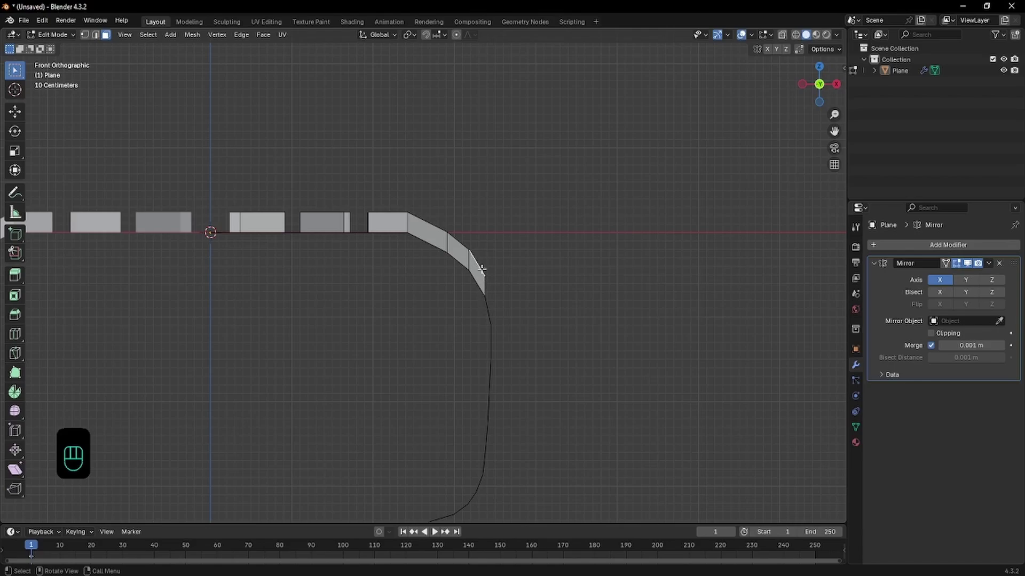
middle_drag(495, 279, 458, 278)
click(461, 278)
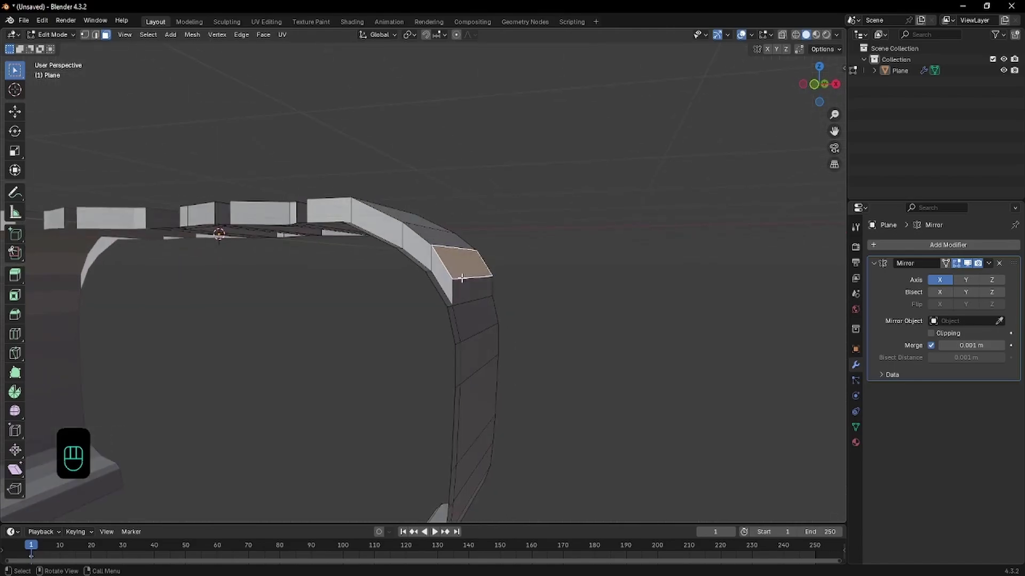
key(2)
click(483, 276)
key(KP_1)
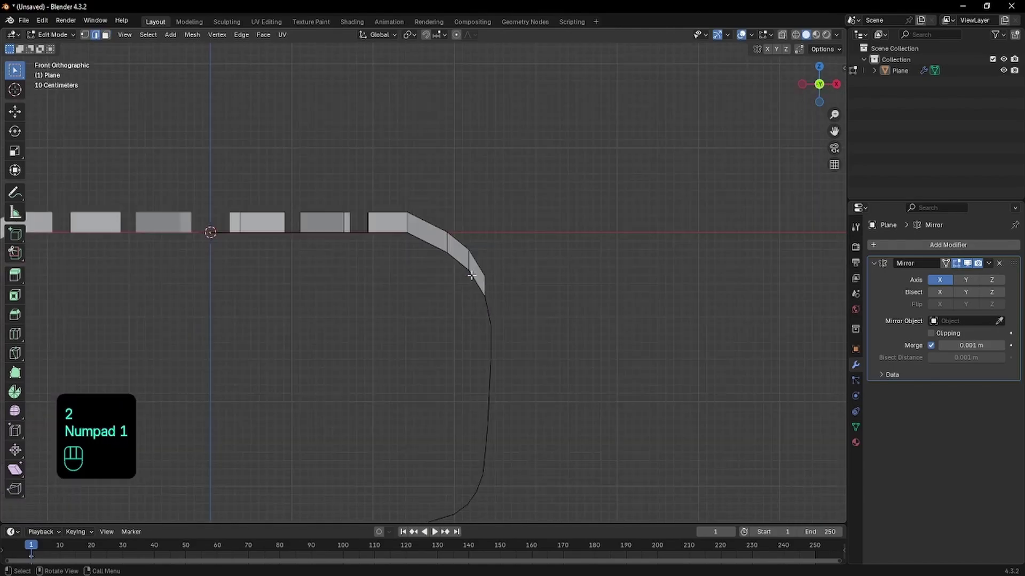
scroll(510, 279, up, 3)
key(g)
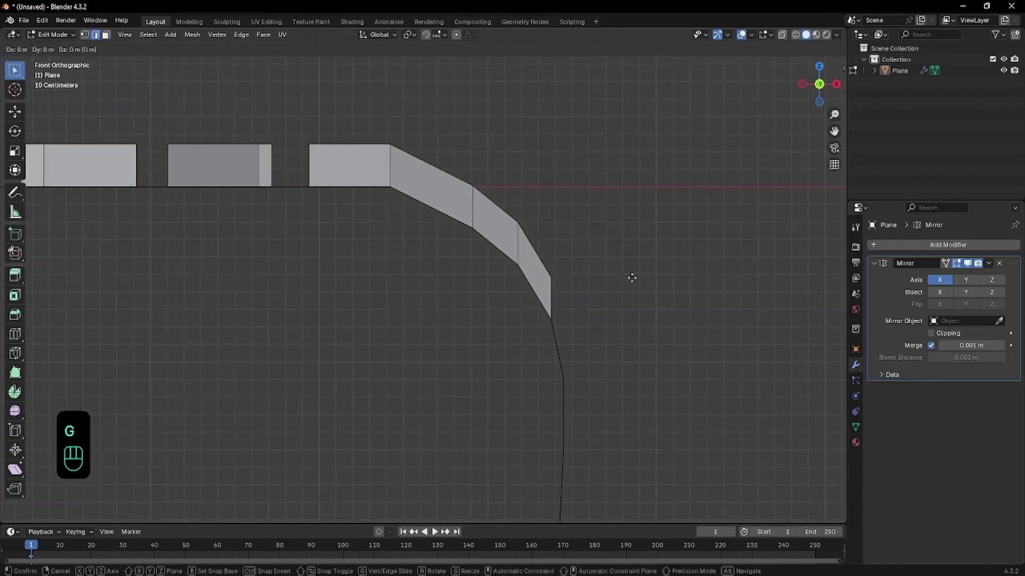
key(x)
key(shift)
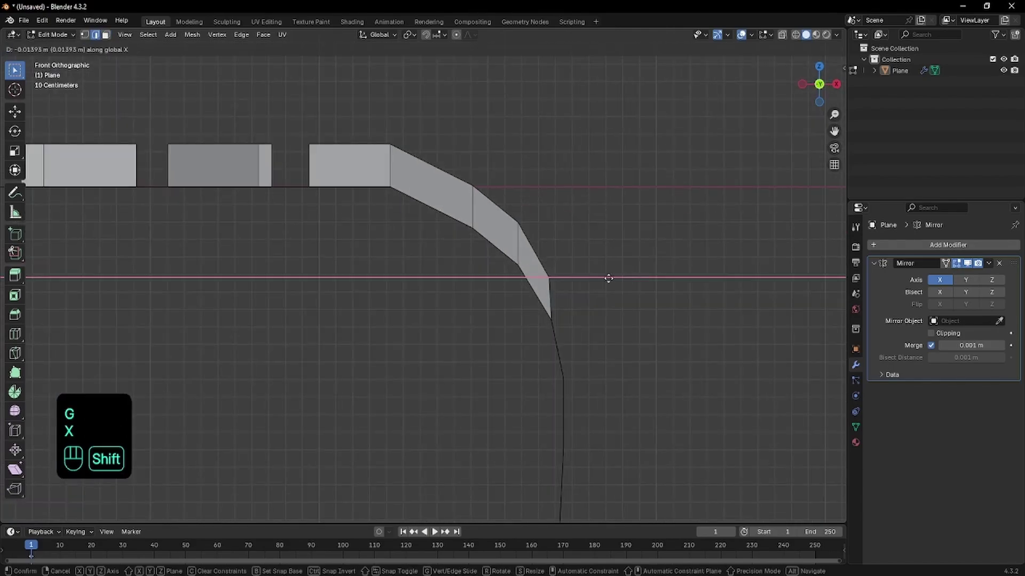
click(565, 277)
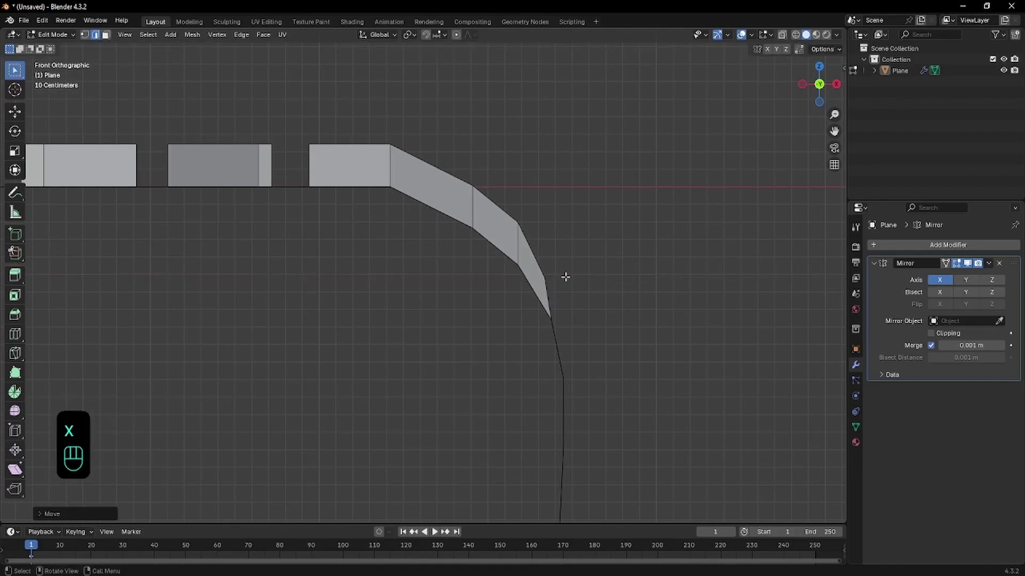
- Raise the same shoulder block edge slightly along Z to refine its taper into the sidewall, and return to Object Mode
key(g)
key(z)
key(shift)
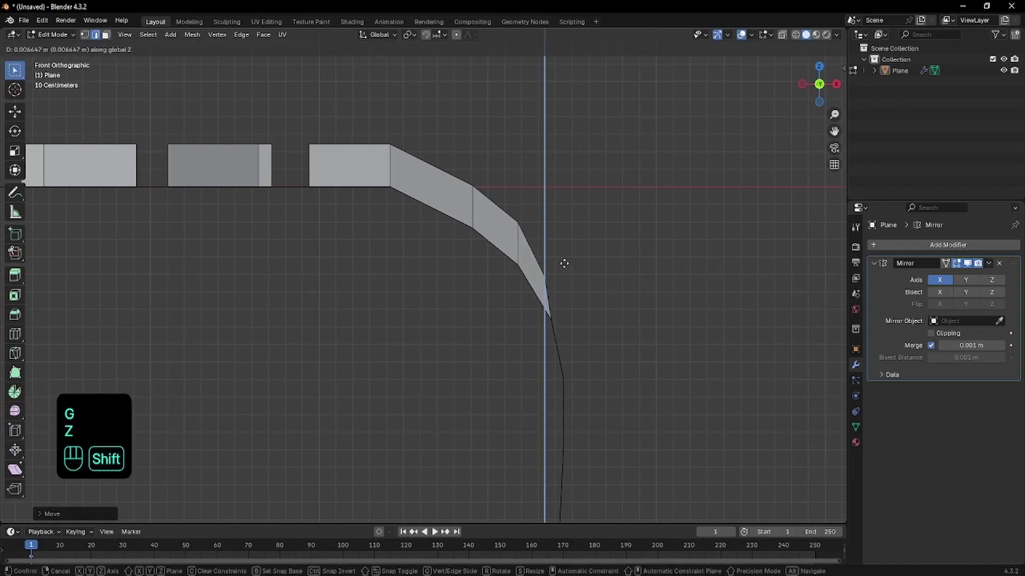
click(560, 229)
scroll(562, 230, down, 2)
middle_drag(474, 226, 241, 244)
key(Tab)
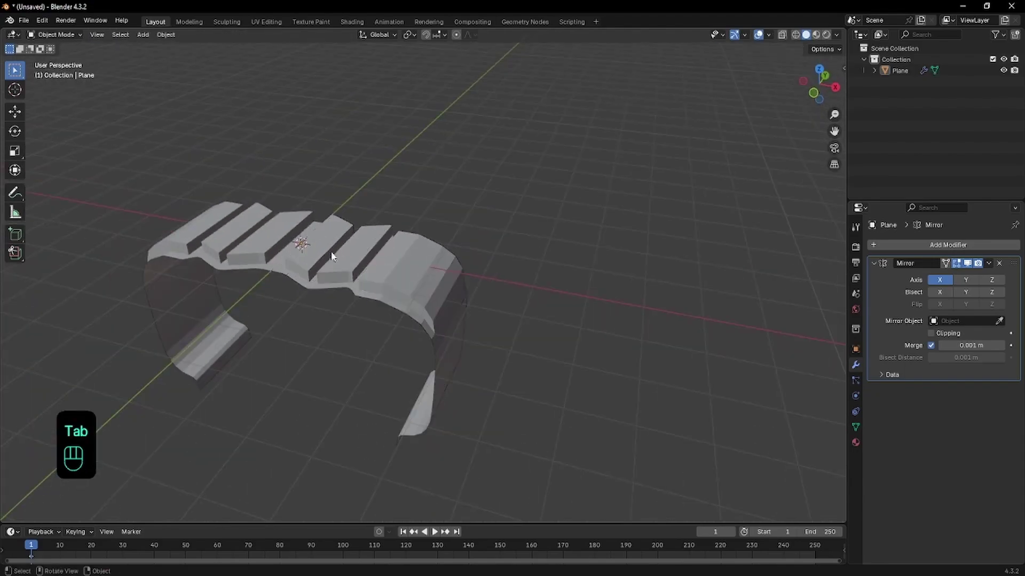
- Examine the raised tread blocks and the grooves between them up close, from above and from the side
middle_drag(332, 256, 450, 218)
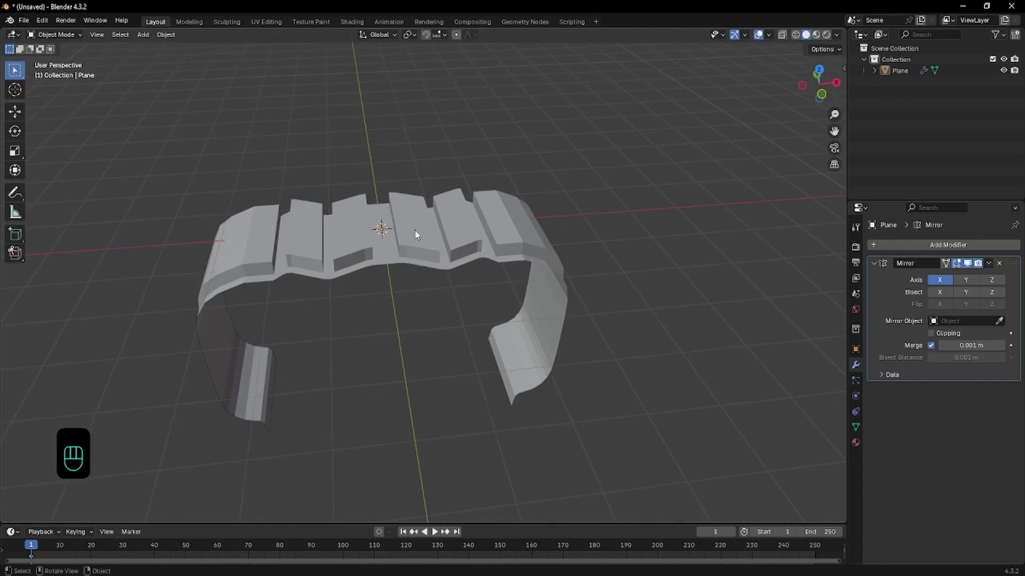
scroll(327, 244, up, 3)
middle_drag(326, 239, 317, 259)
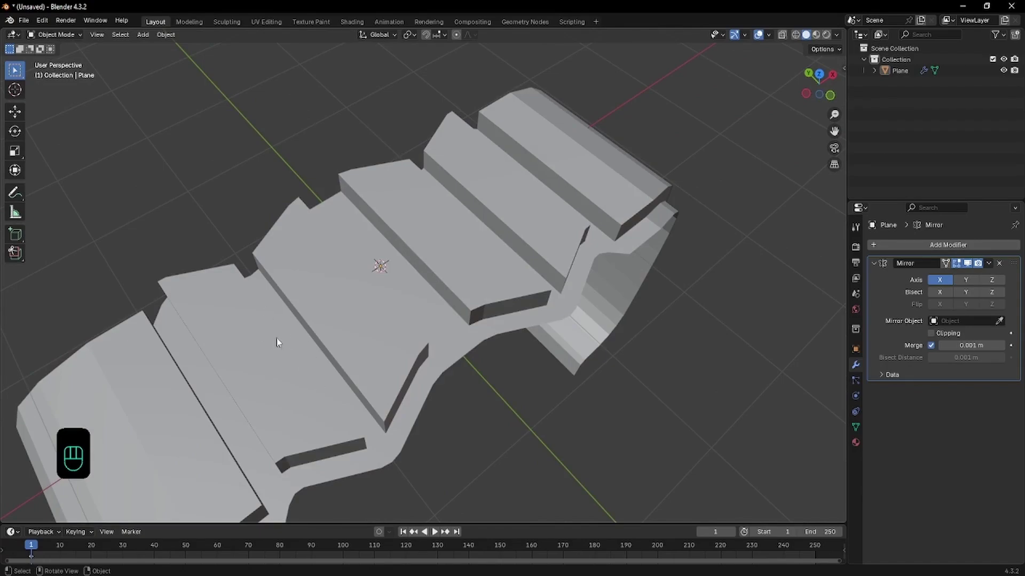
middle_drag(302, 372, 284, 403)
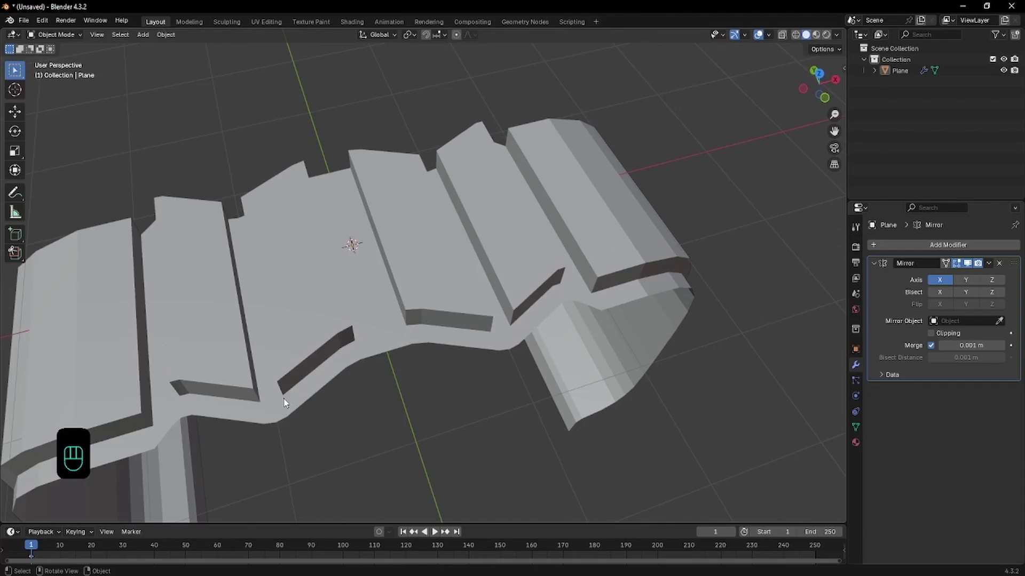
key(KP_7)
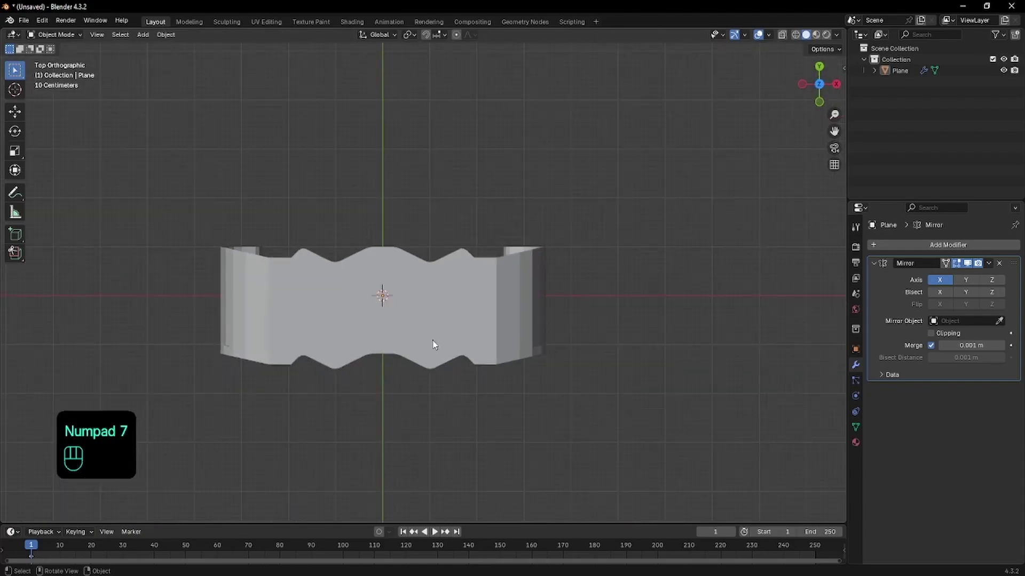
middle_drag(433, 344, 381, 273)
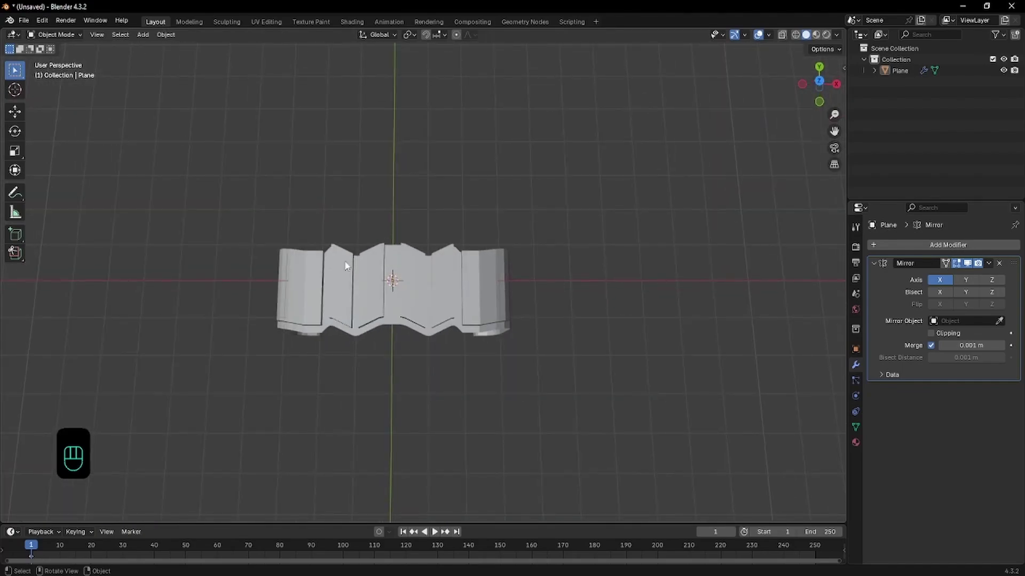
scroll(402, 338, up, 4)
middle_drag(403, 339, 389, 213)
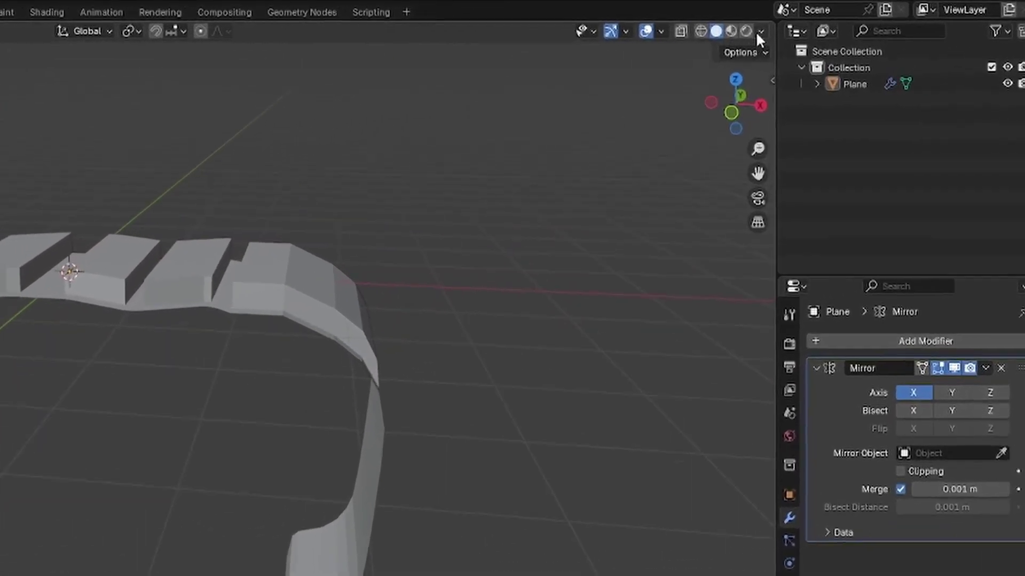
- Enable Cavity in the viewport shading options to accentuate the edges of the tread blocks
click(760, 31)
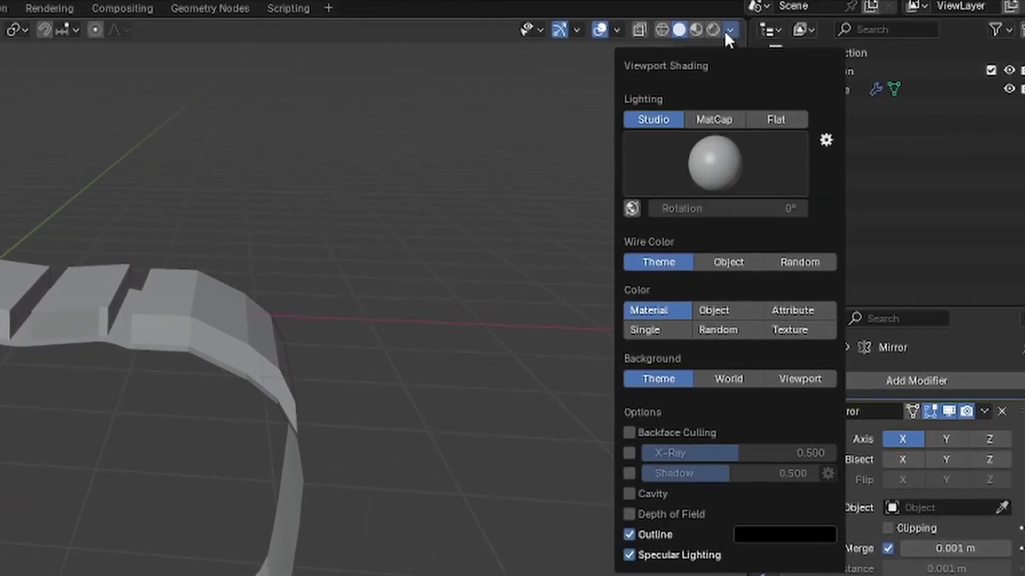
click(629, 494)
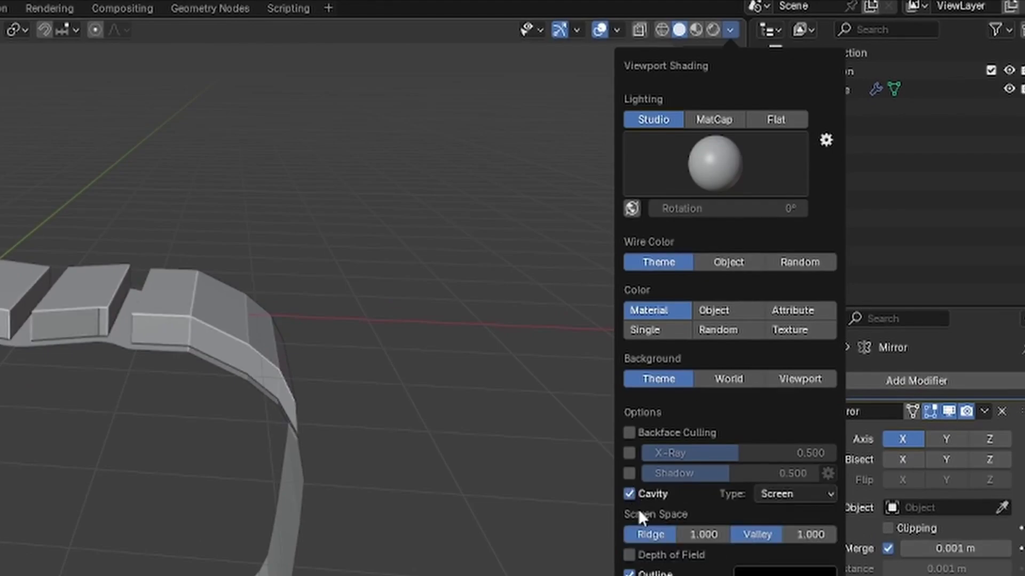
- Enable Depth of Field and set the cavity type to Both in the viewport shading options
click(630, 555)
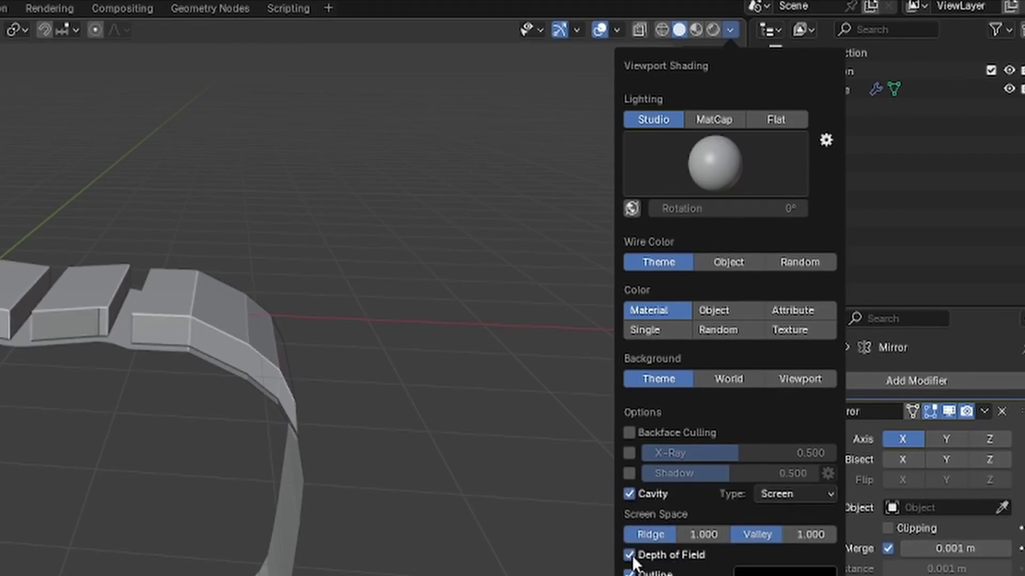
click(827, 497)
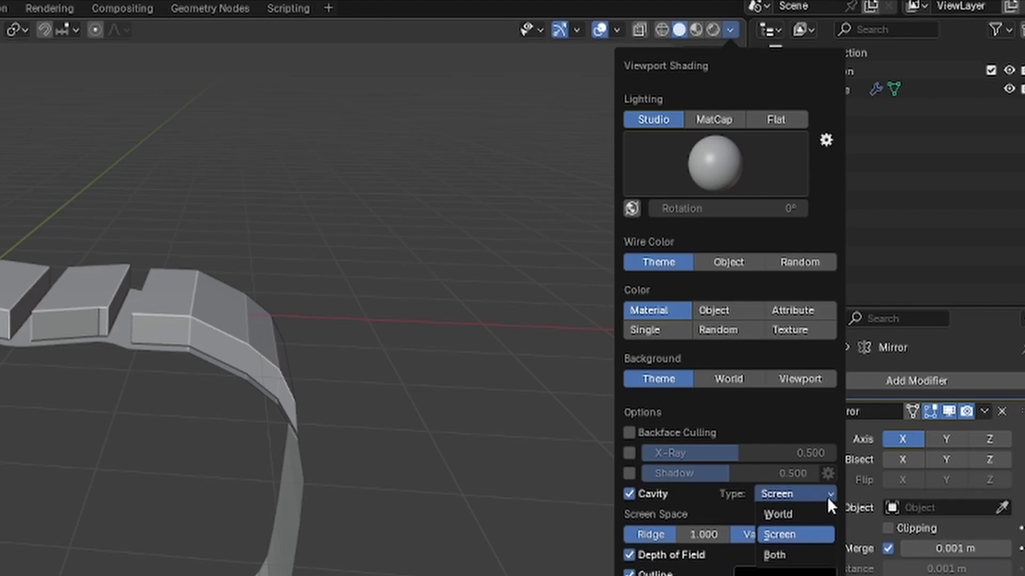
click(801, 553)
- Move the edge loop at the shoulder block's inner bend about -0.2 m along Y in the top view, continuing the zigzag
key(KP_7)
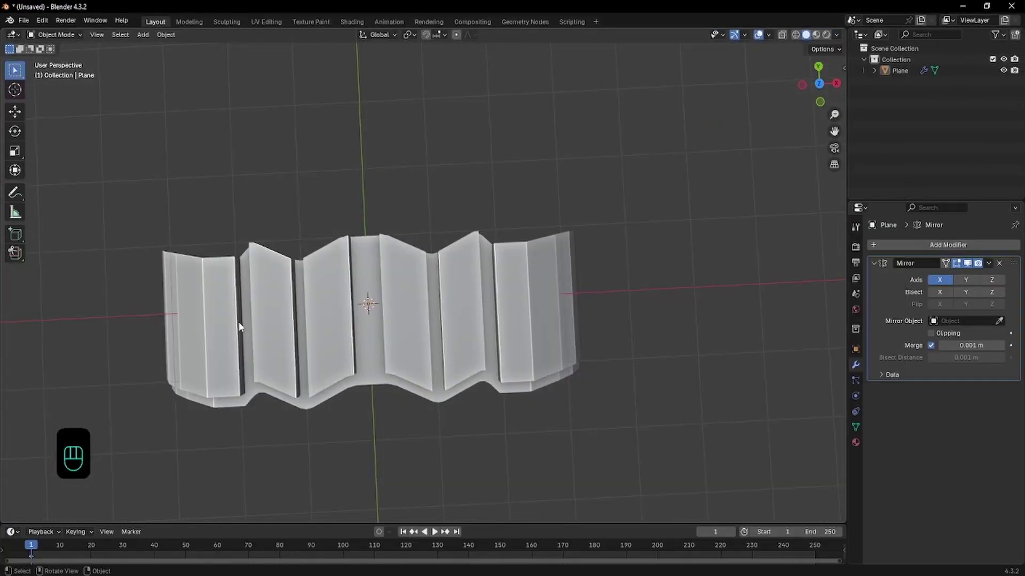
middle_drag(311, 318, 450, 265)
key(KP_7)
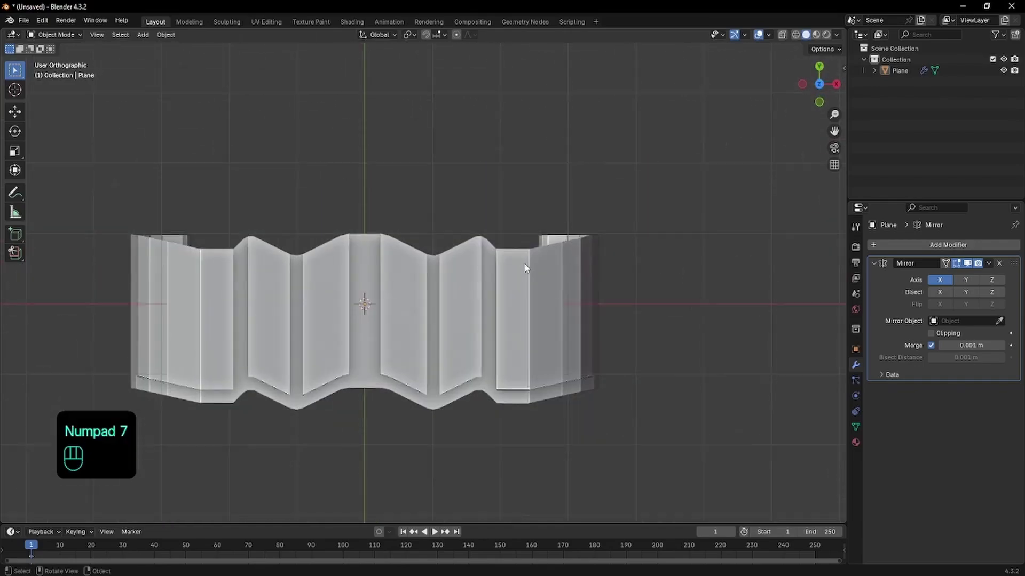
key(Tab)
key(2)
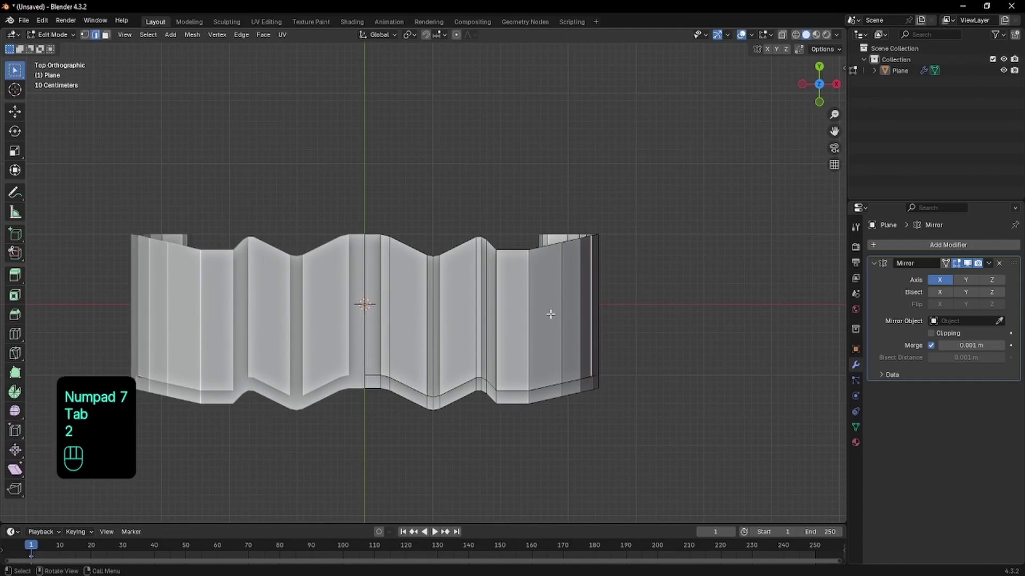
alt+click(528, 315)
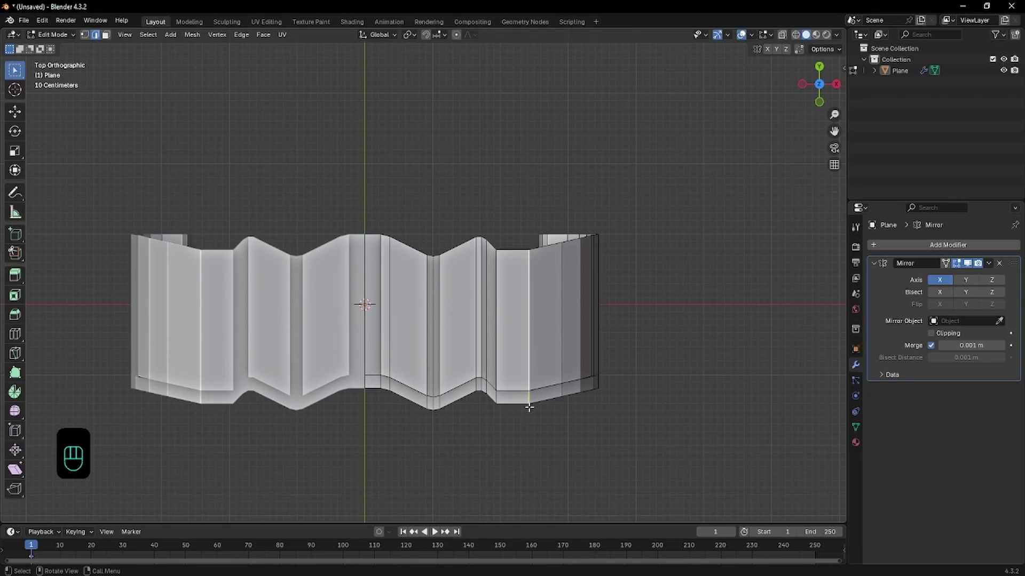
key(g)
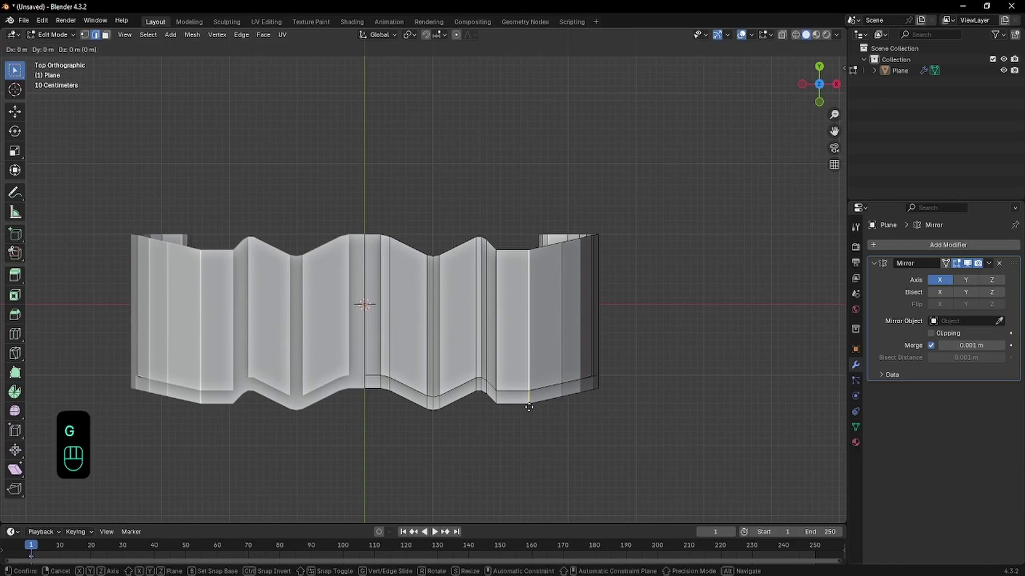
key(y)
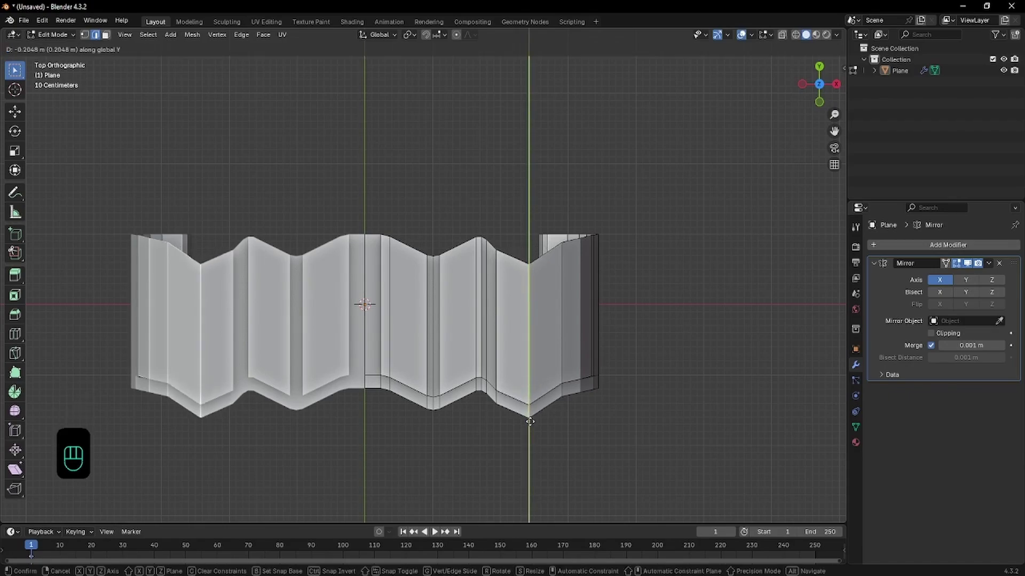
click(530, 421)
key(Tab)
key(Tab)
- Bevel the shifted shoulder edge loop by about 0.13 m with two segments and return to Object Mode
key(ctrl+b)
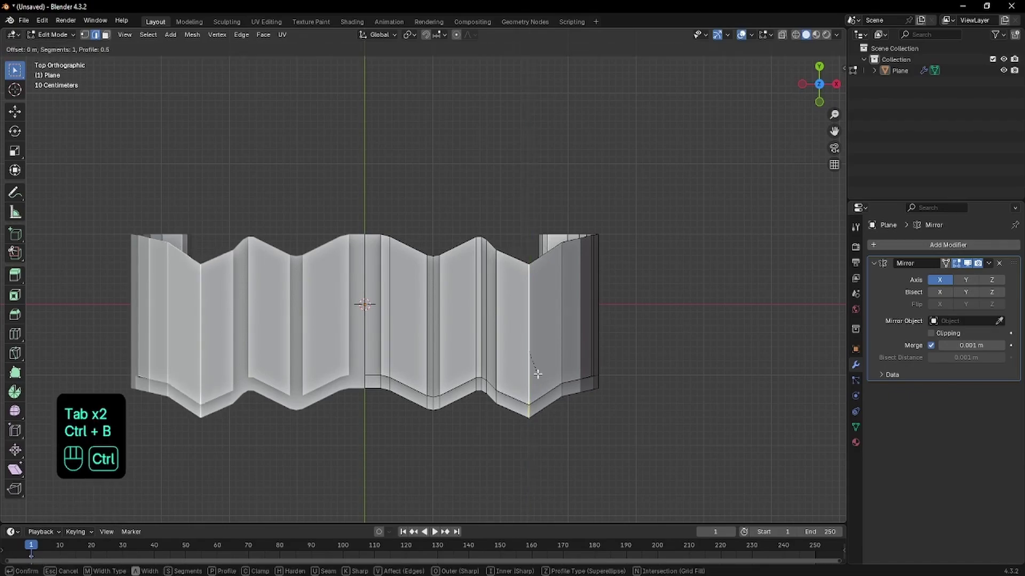
scroll(550, 376, up, 1)
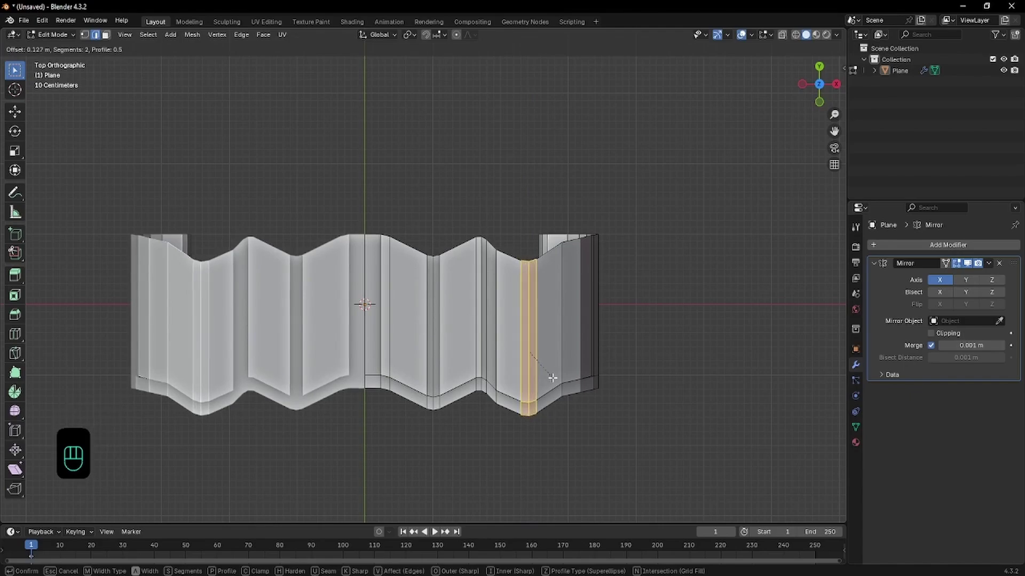
click(551, 378)
key(Tab)
- Select both top faces of the raised tread block next to the centre line in Edit Mode
middle_drag(530, 384, 441, 217)
key(Tab)
scroll(450, 165, up, 4)
scroll(484, 190, down, 4)
scroll(440, 214, up, 2)
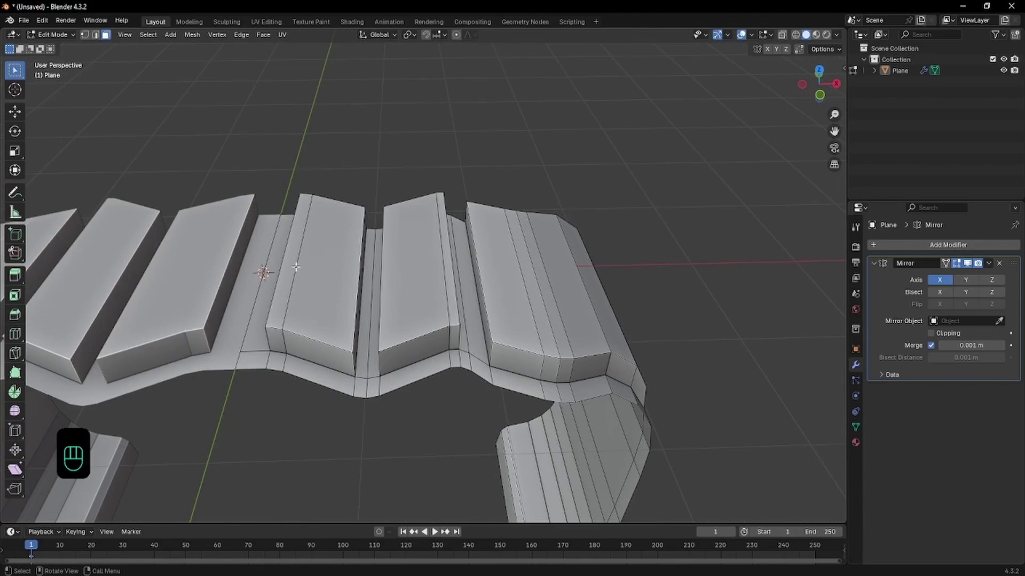
scroll(265, 340, up, 2)
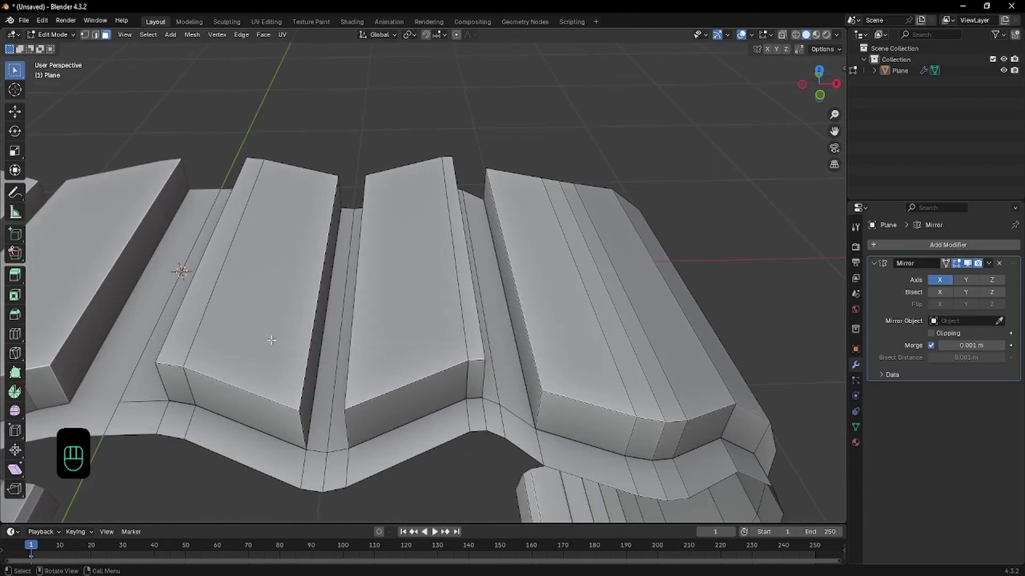
click(228, 363)
shift+click(191, 333)
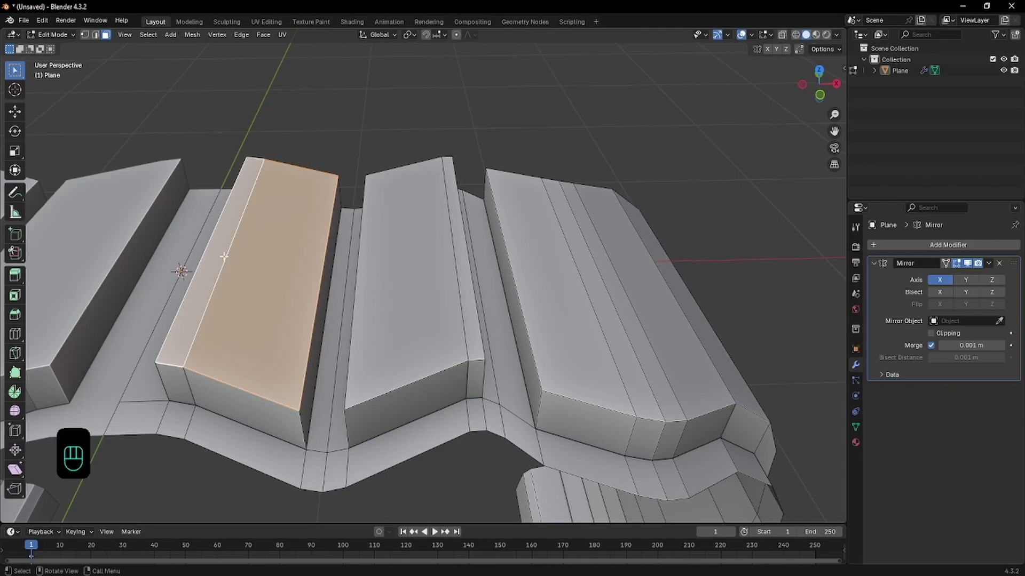
- Try beveling the top faces of the block beside the centre at two different widths, and undo both bevels
key(ctrl+b)
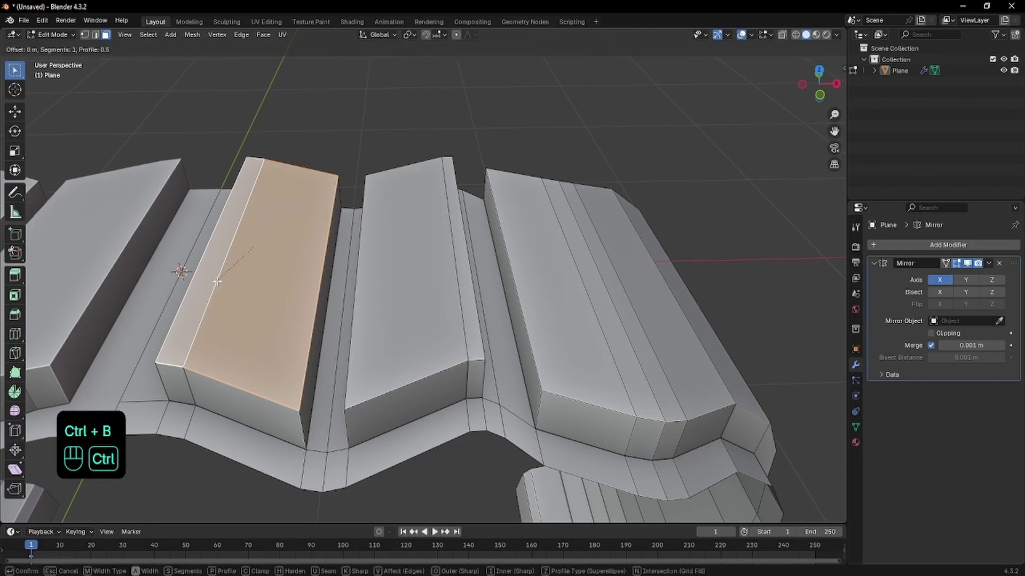
click(274, 310)
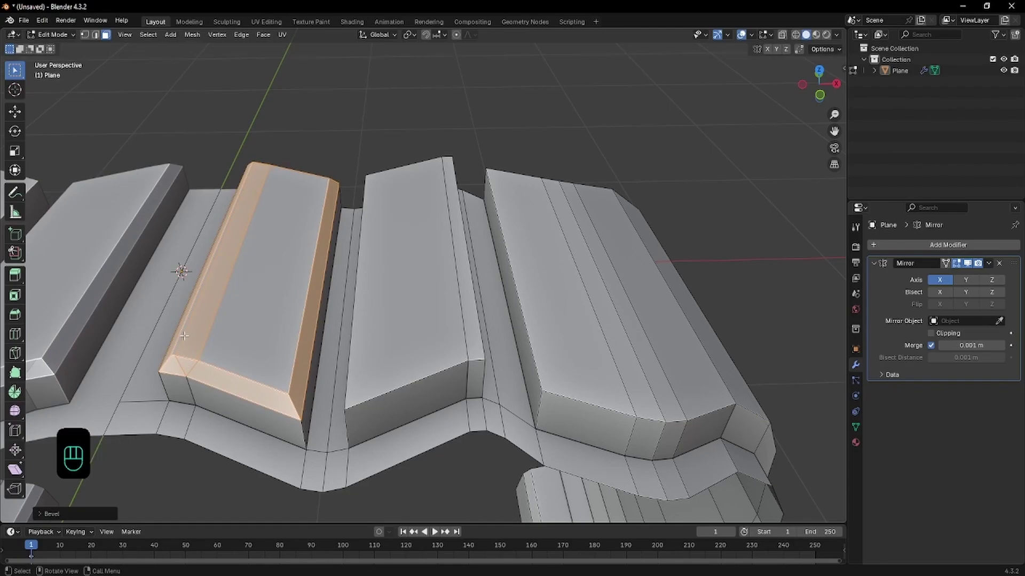
middle_drag(297, 210, 219, 290)
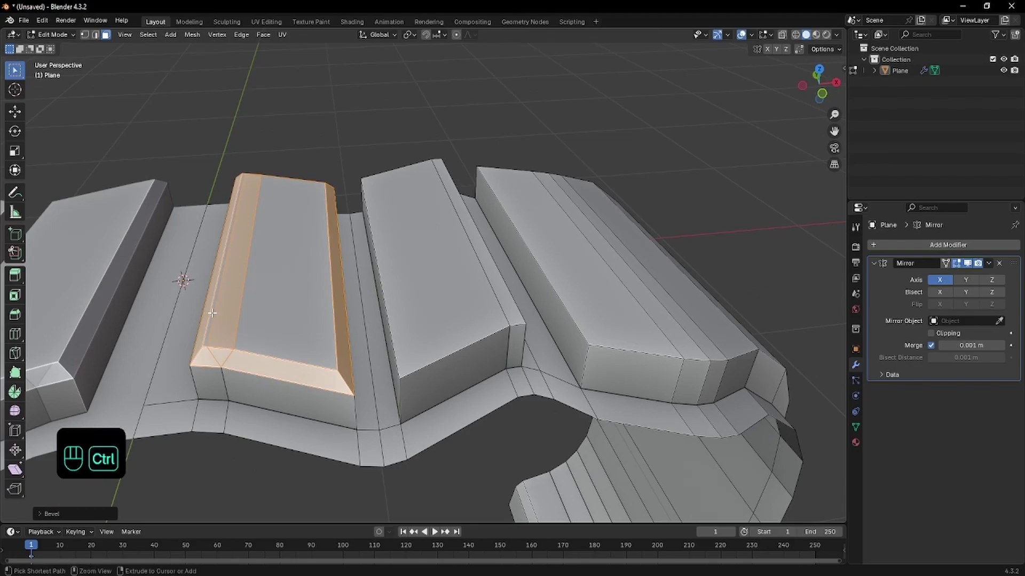
key(ctrl+z)
key(ctrl+b)
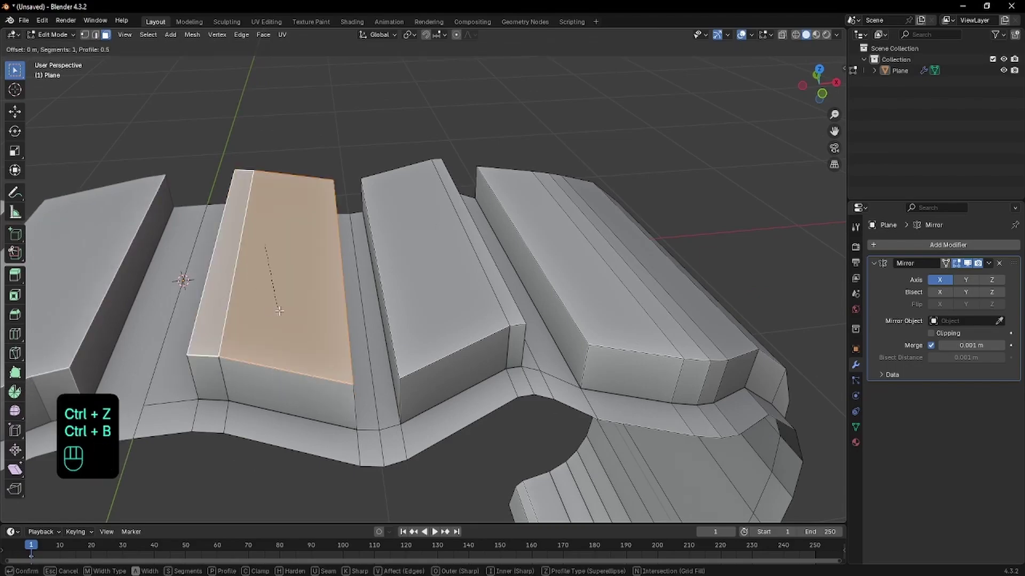
click(251, 354)
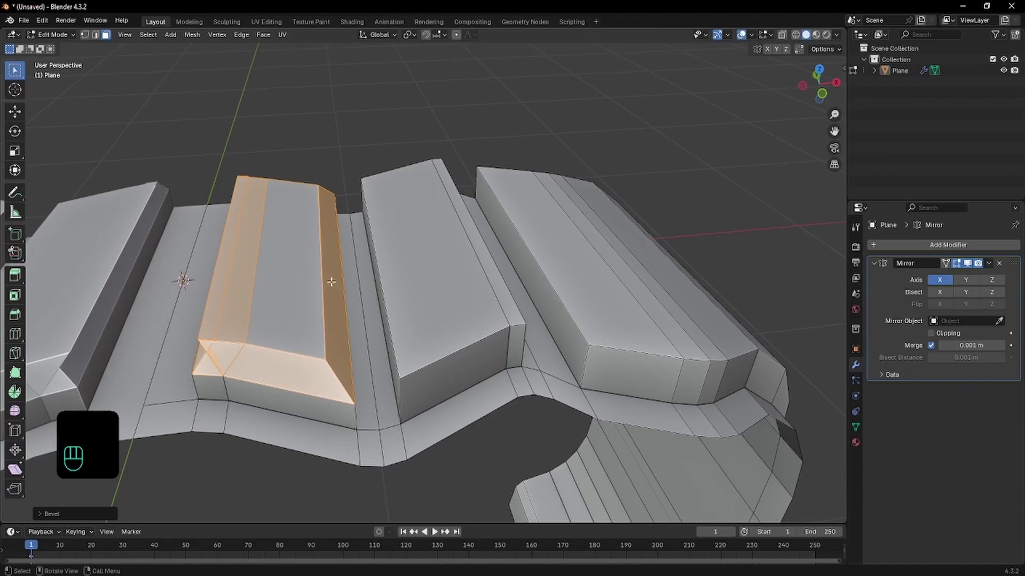
middle_drag(291, 321, 345, 241)
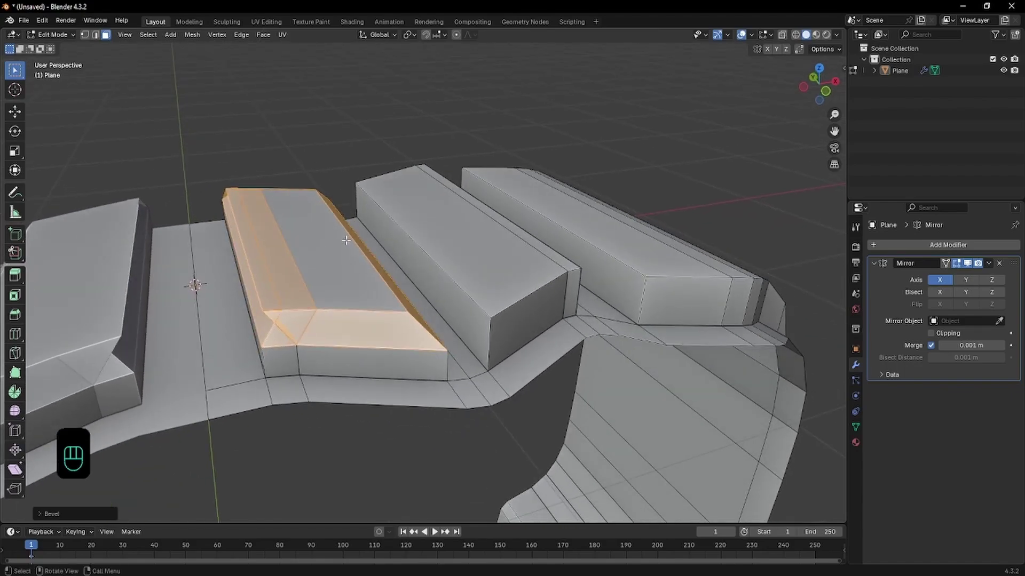
key(ctrl+z)
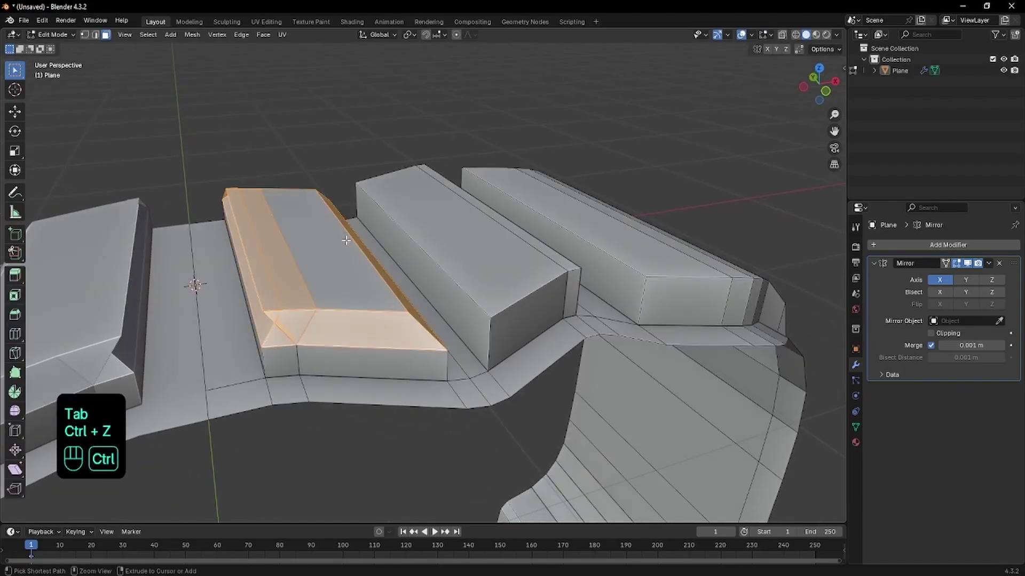
key(ctrl+z)
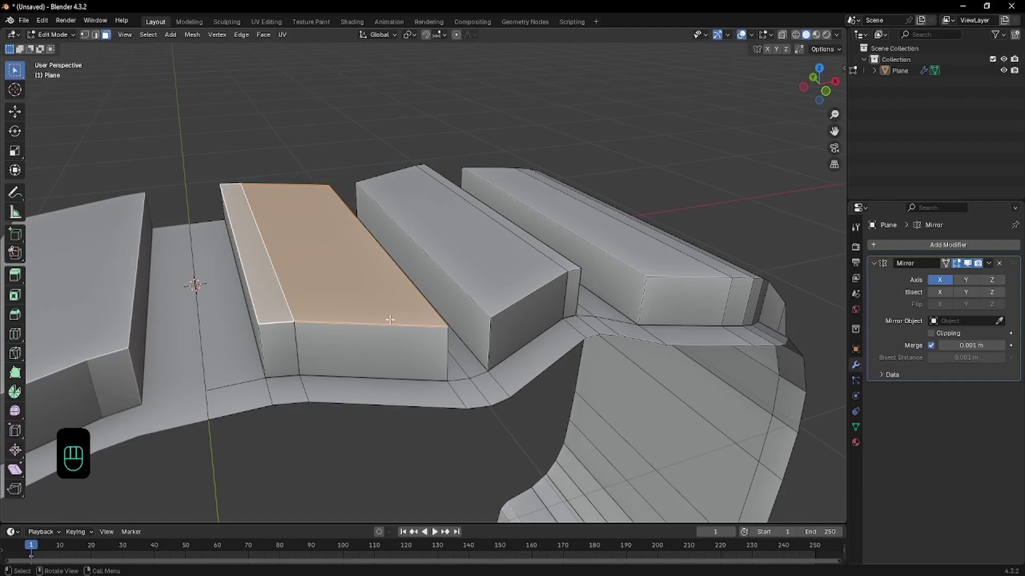
- Switch to edge selection and add the upper border edges of the middle tread block to the selection
key(2)
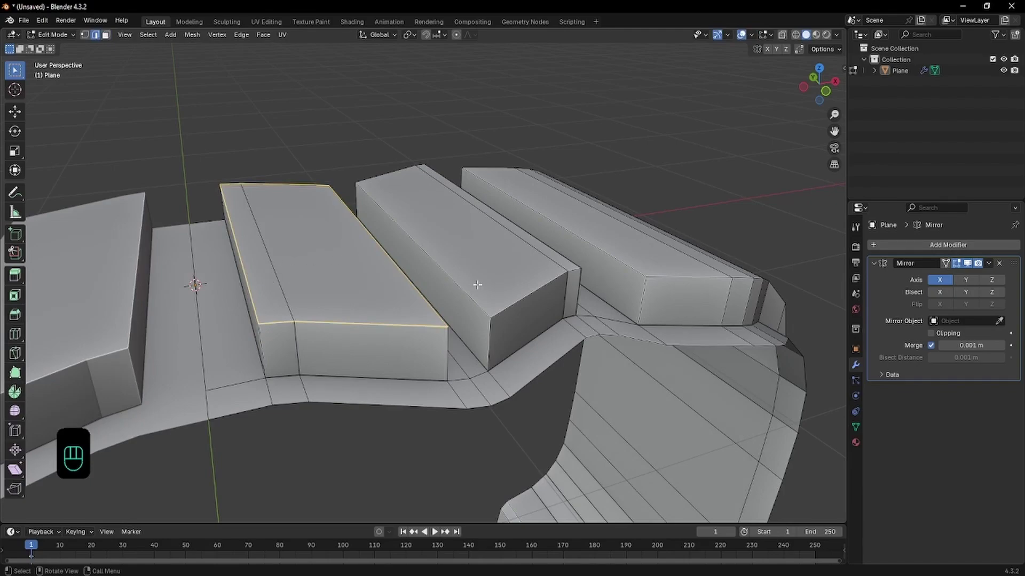
shift+click(486, 311)
shift+click(509, 310)
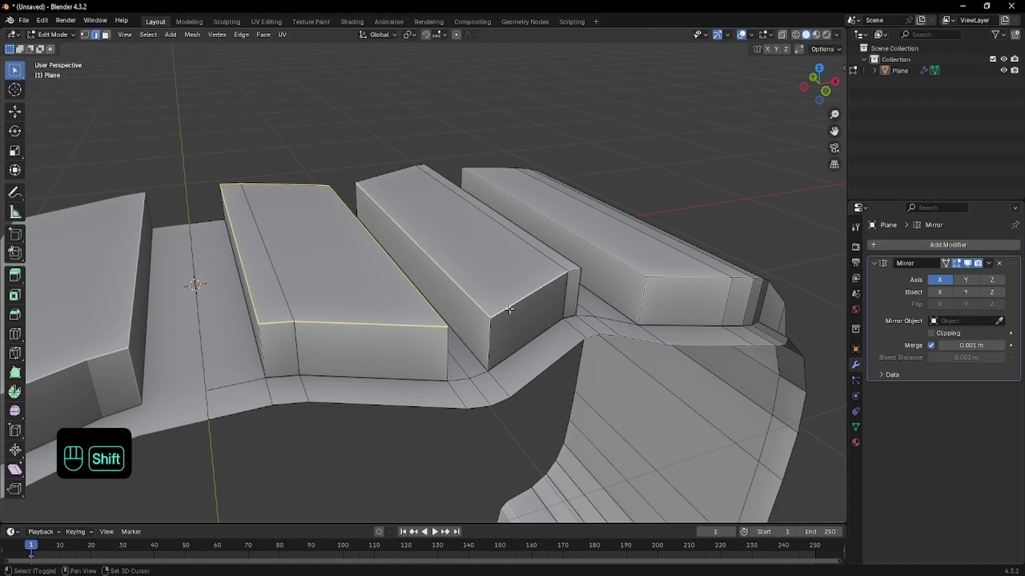
shift+click(574, 266)
shift+click(405, 169)
- Add the shoulder block's front upper edges to the selection as a path running down toward its outer end
middle_drag(491, 184, 445, 343)
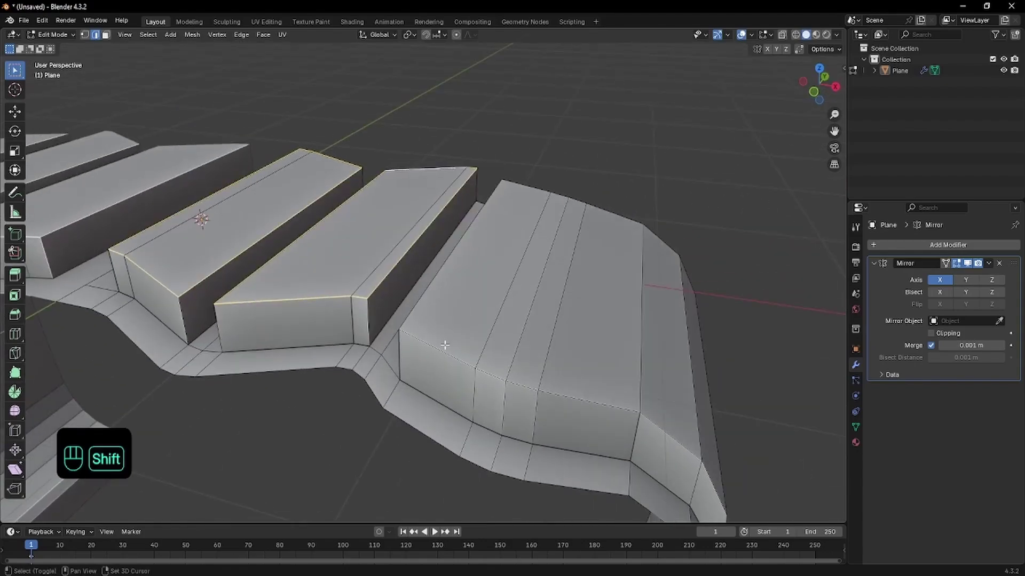
shift+click(444, 349)
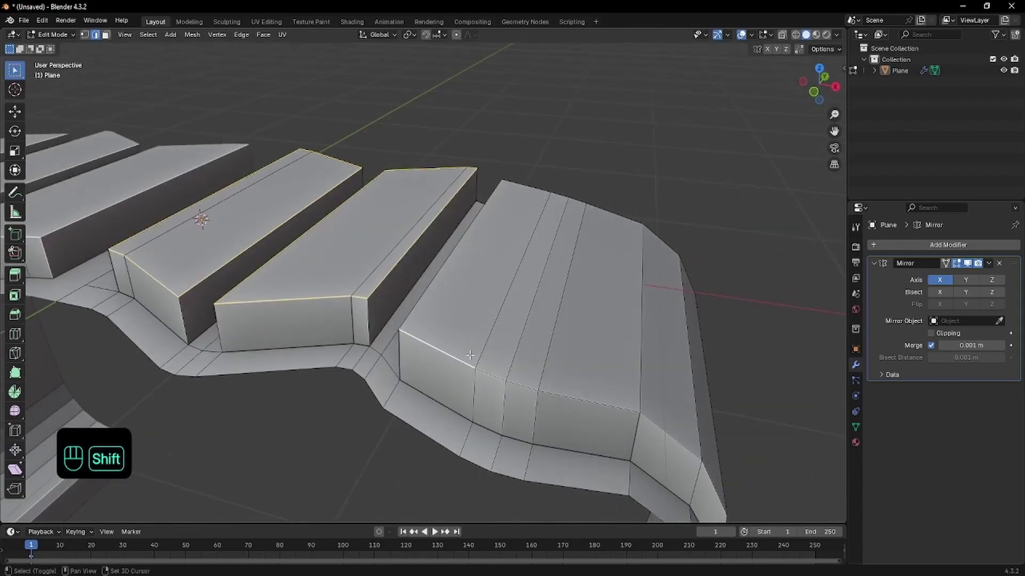
ctrl+shift+click(681, 445)
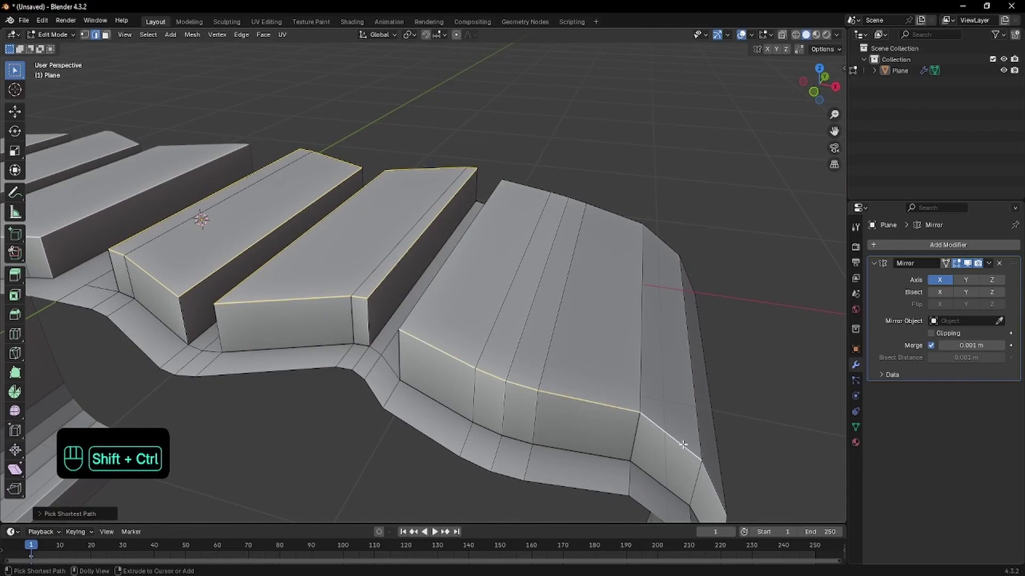
middle_drag(680, 445, 643, 405)
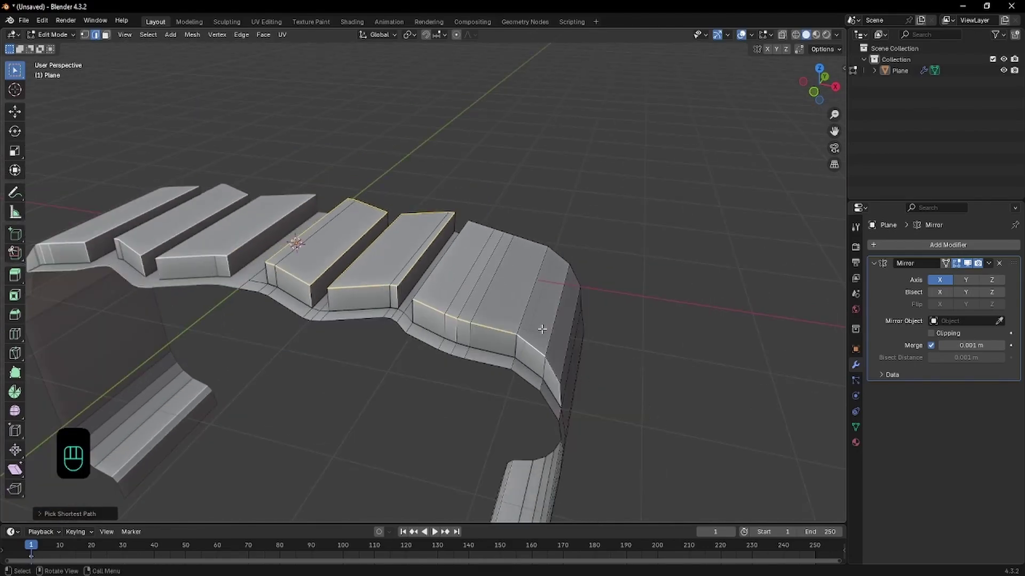
- Extend the selection around the shoulder block's outer end and rear upper edges, undoing unwanted picks along the way
middle_drag(543, 330, 316, 316)
ctrl+shift+click(472, 316)
key(ctrl+z)
key(ctrl+z)
key(ctrl+z)
key(ctrl+z)
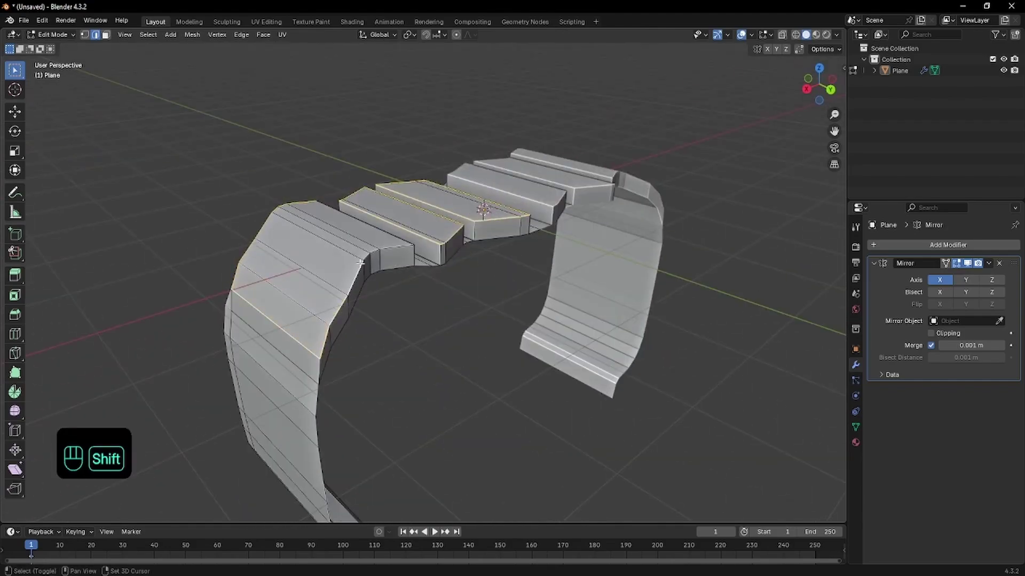
shift+click(376, 248)
shift+click(372, 246)
middle_drag(302, 258, 585, 248)
scroll(585, 248, down, 1)
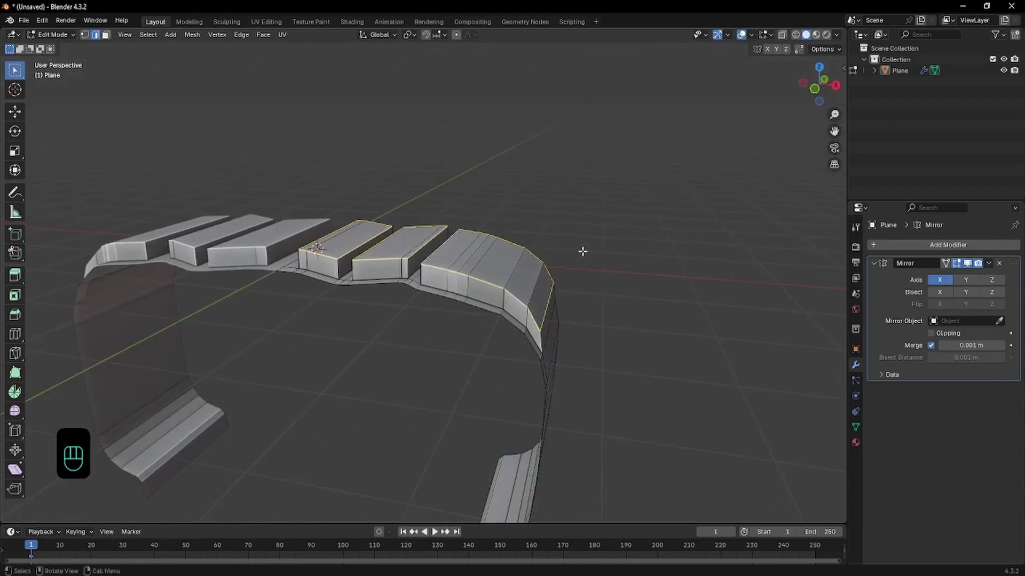
scroll(582, 249, up, 2)
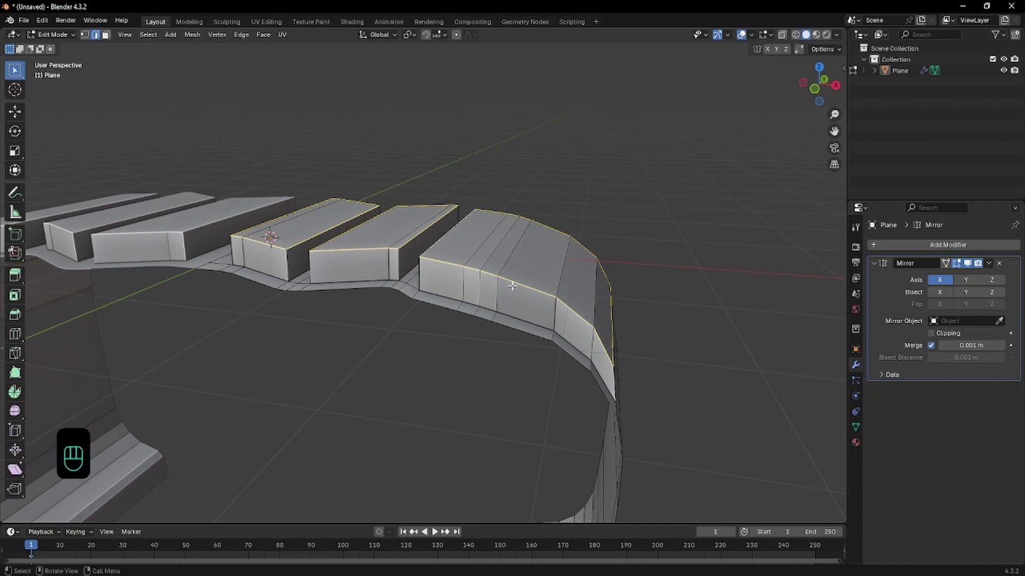
middle_drag(511, 297, 495, 294)
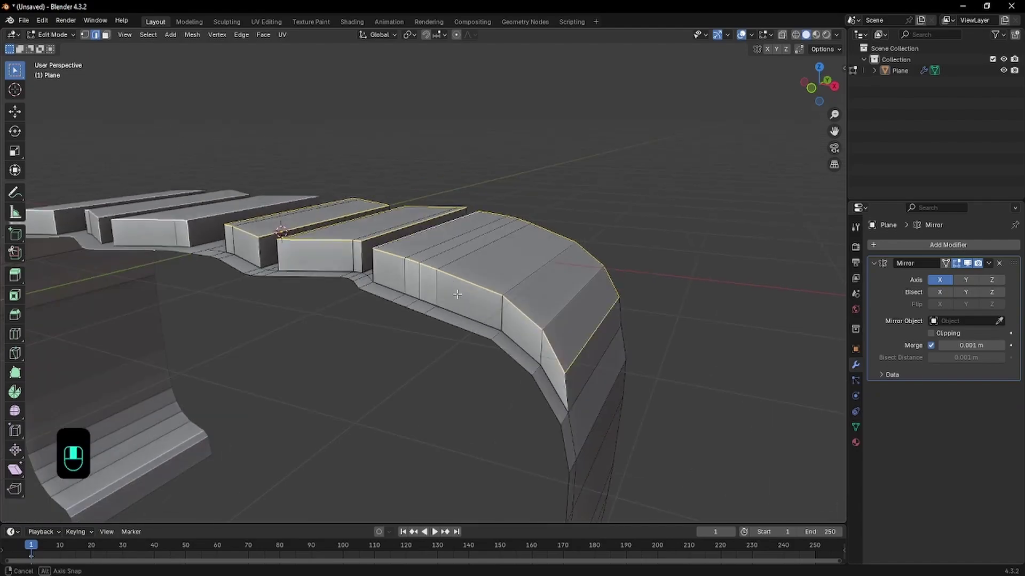
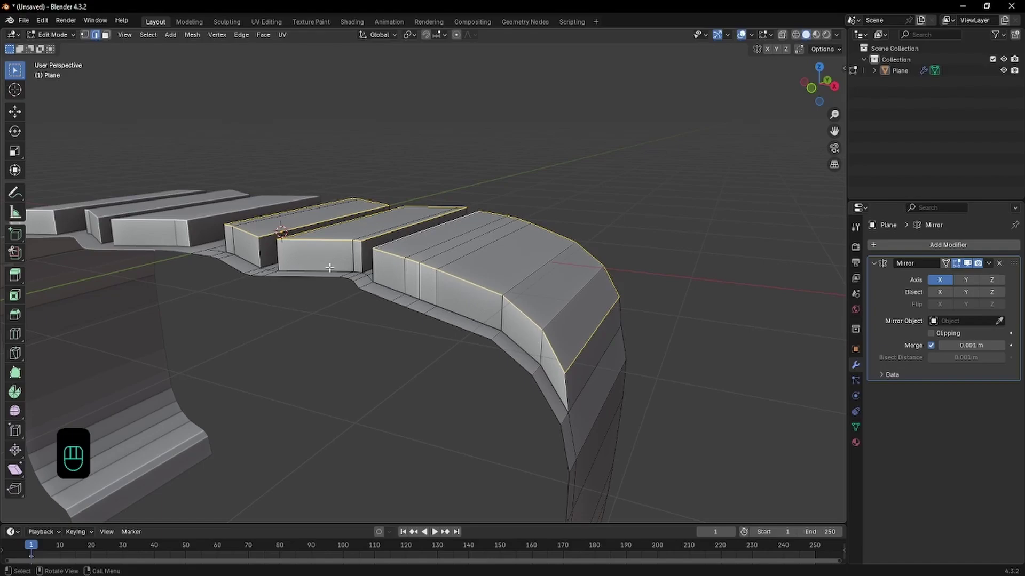
- Bevel the selected upper border edges of the three tread blocks with one segment and an offset of about 0.027 m
middle_drag(412, 252, 463, 261)
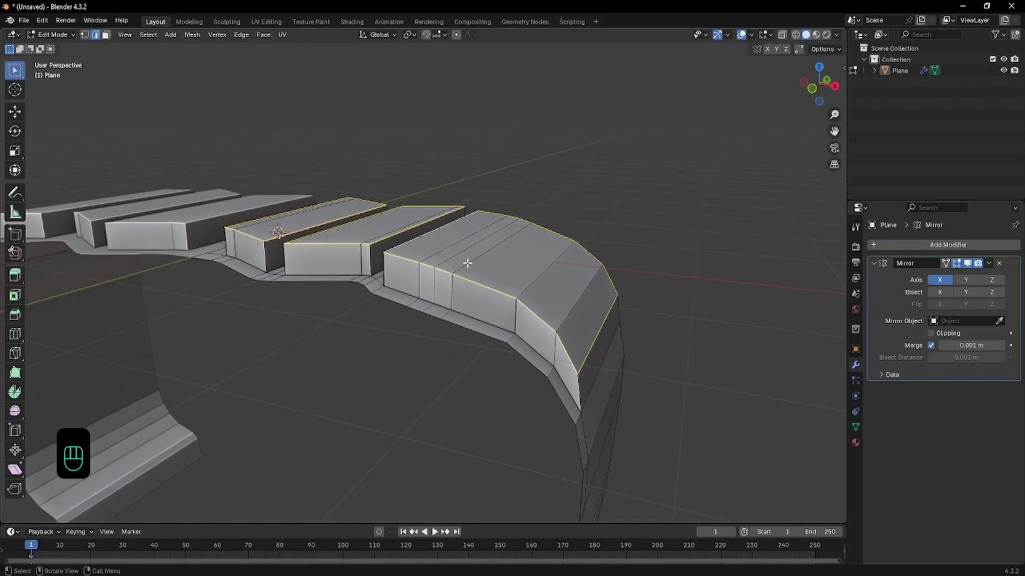
key(ctrl+b)
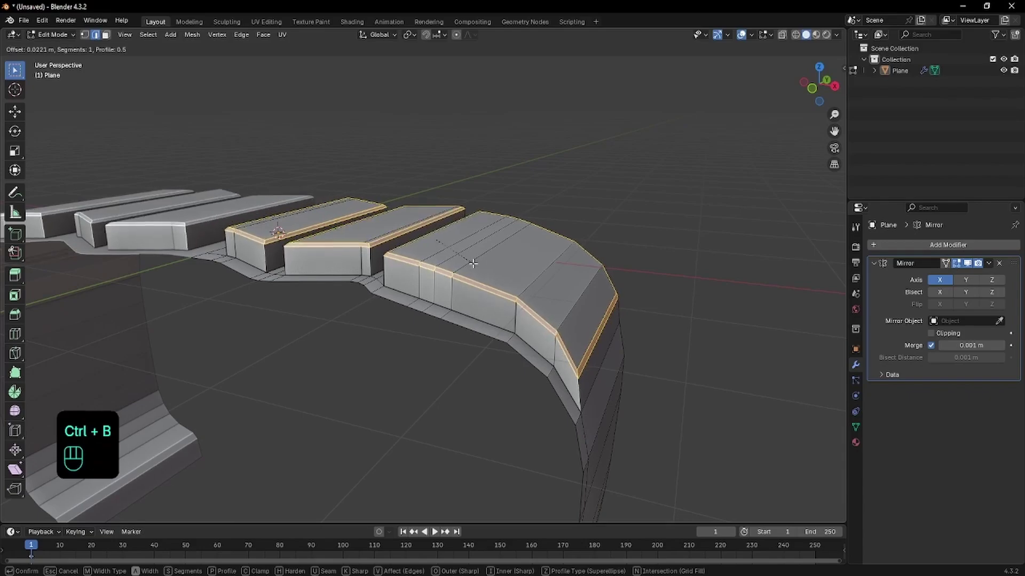
key(shift)
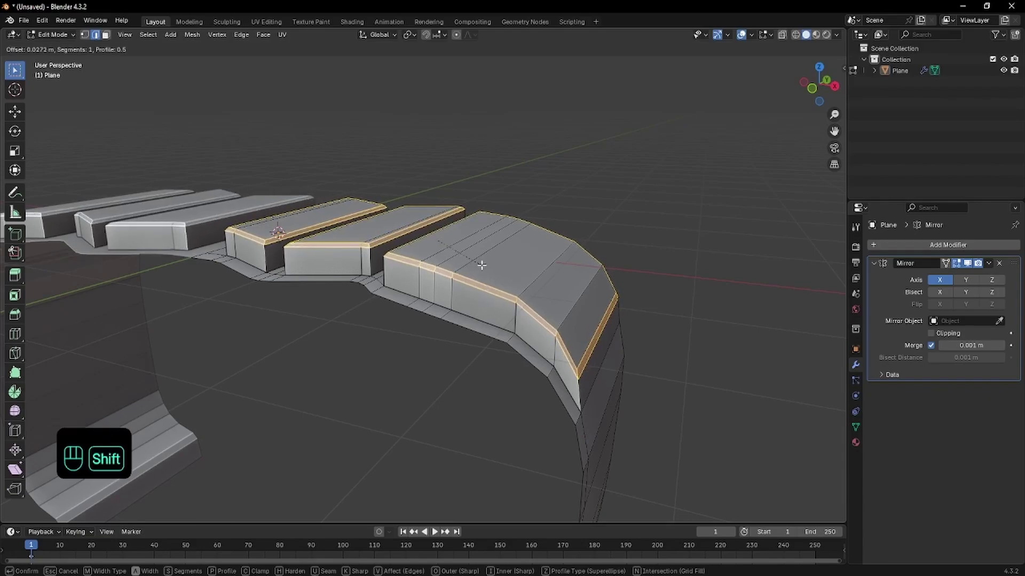
click(487, 266)
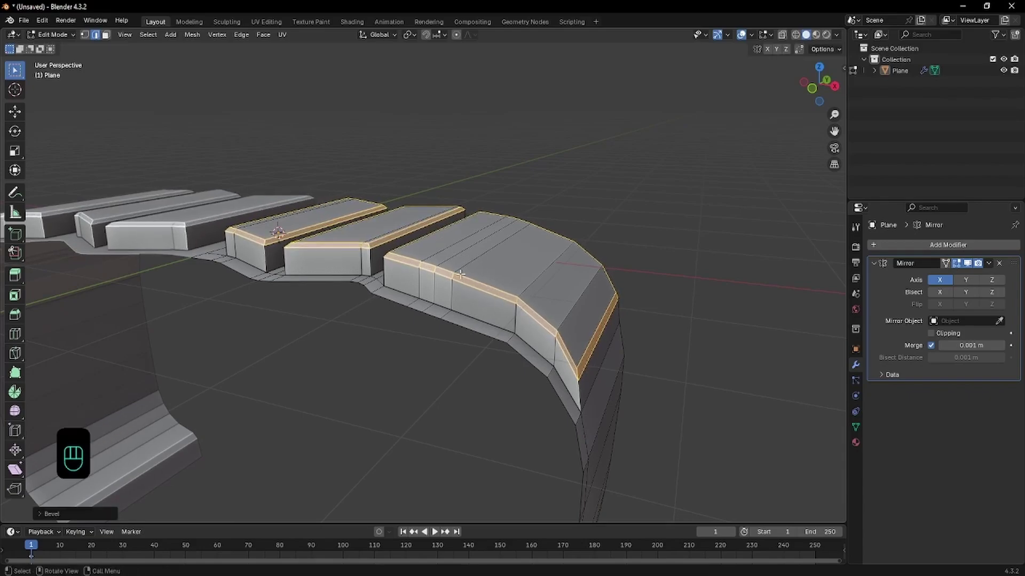
middle_drag(486, 267, 421, 261)
key(KP_1)
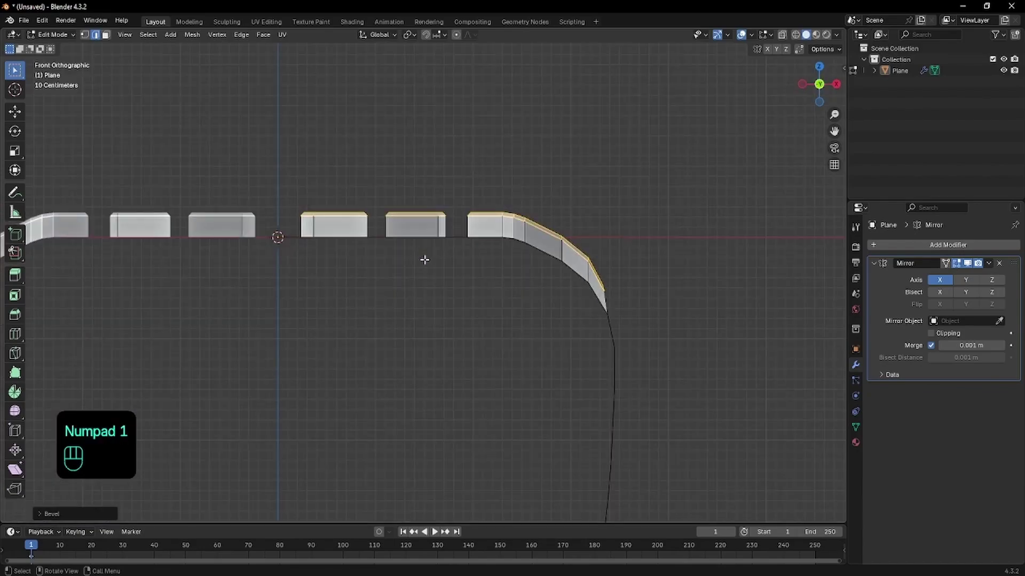
scroll(425, 258, up, 3)
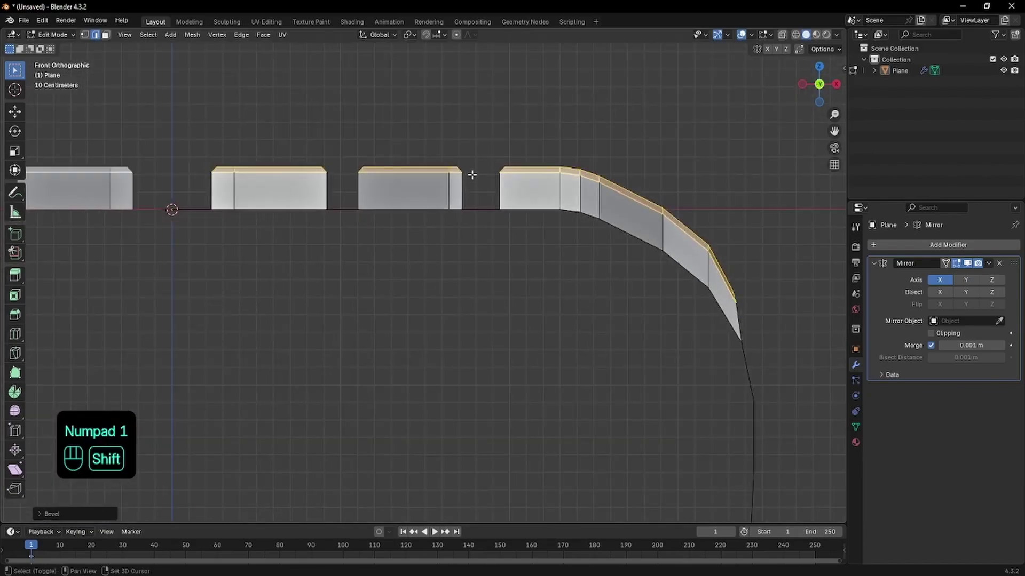
- In Object Mode, scale the whole tread section down along the Y axis in top view, and deselect it
key(Tab)
key(KP_7)
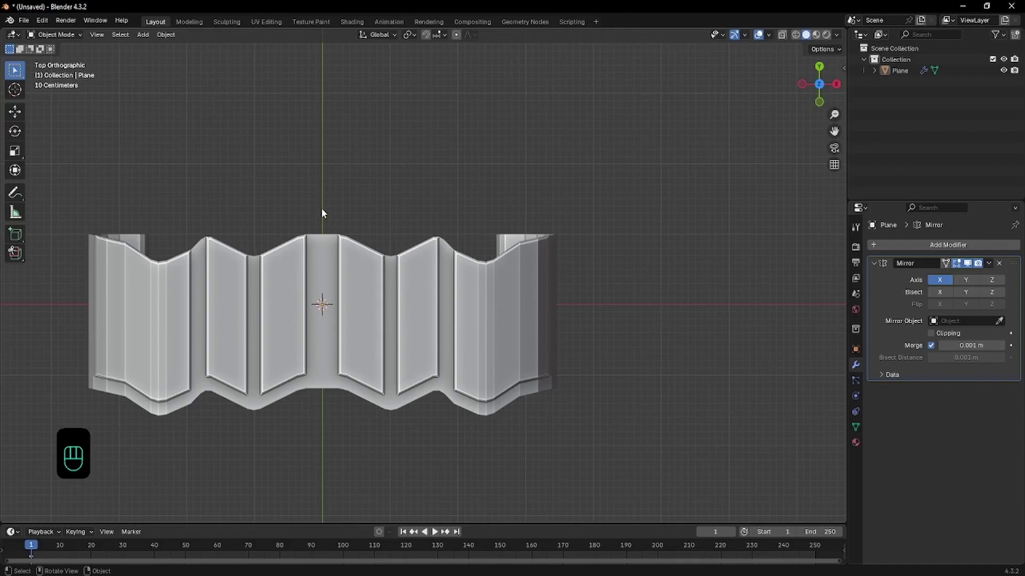
click(389, 280)
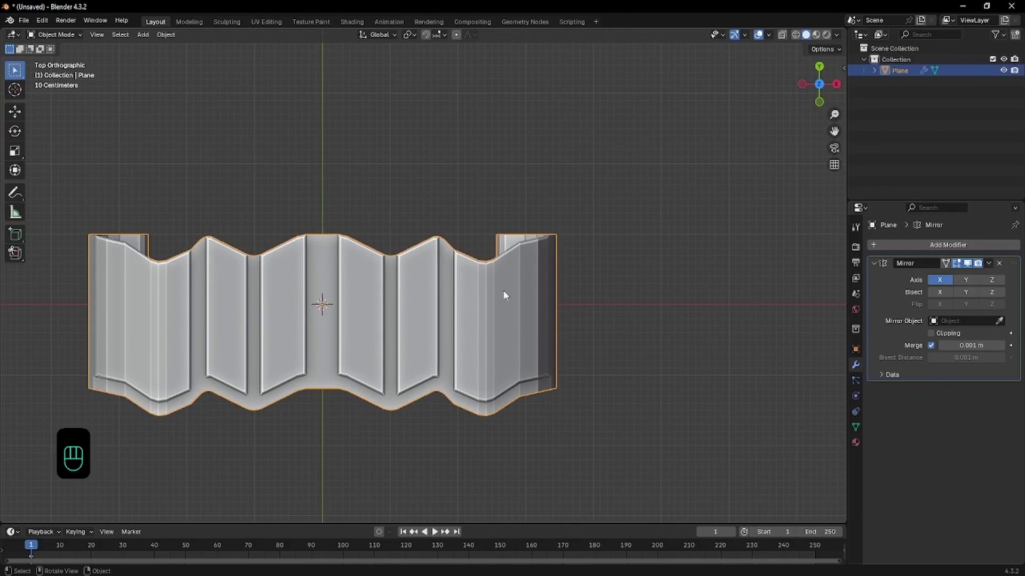
key(s)
key(y)
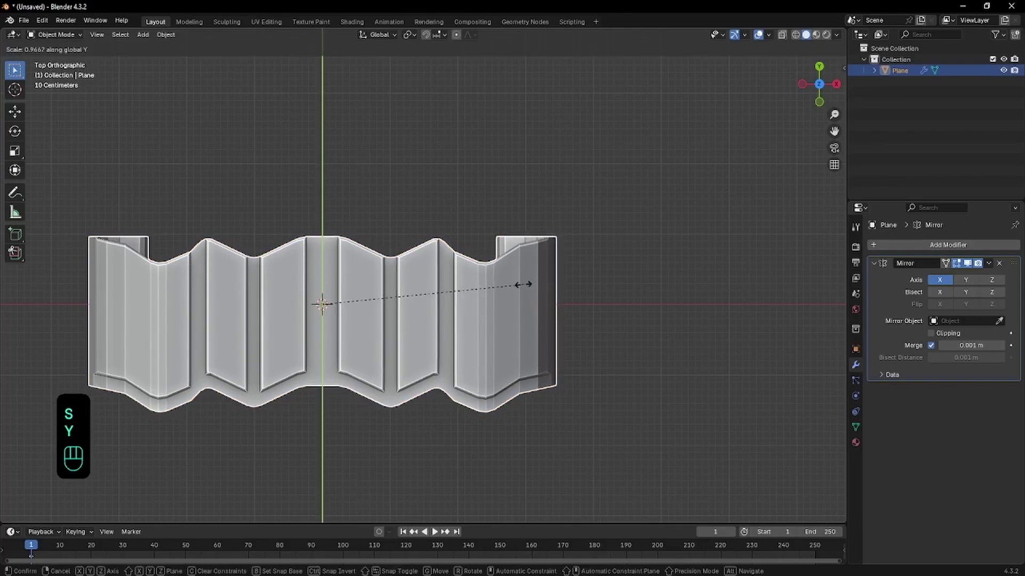
click(493, 293)
key(Tab)
key(Tab)
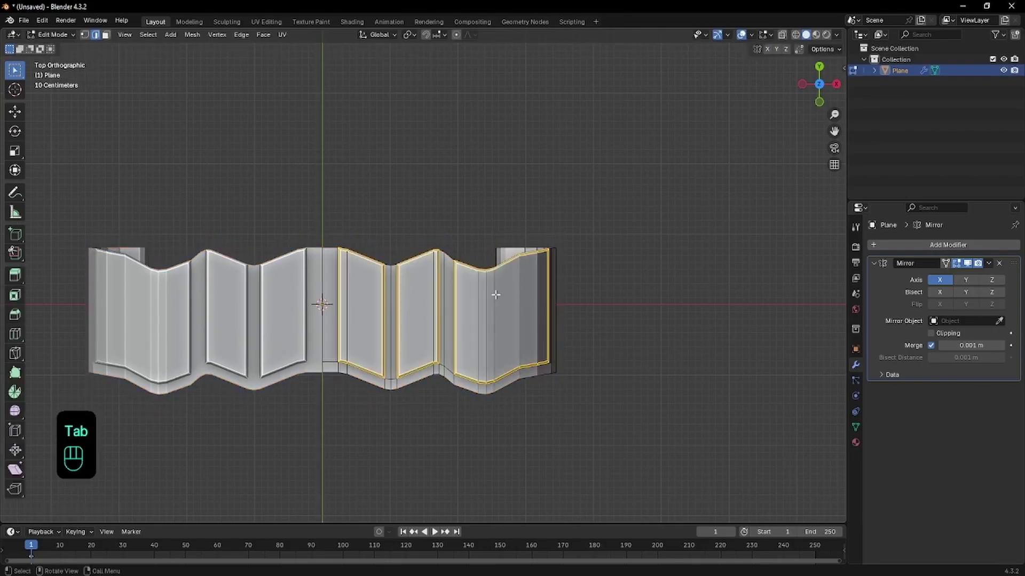
click(472, 246)
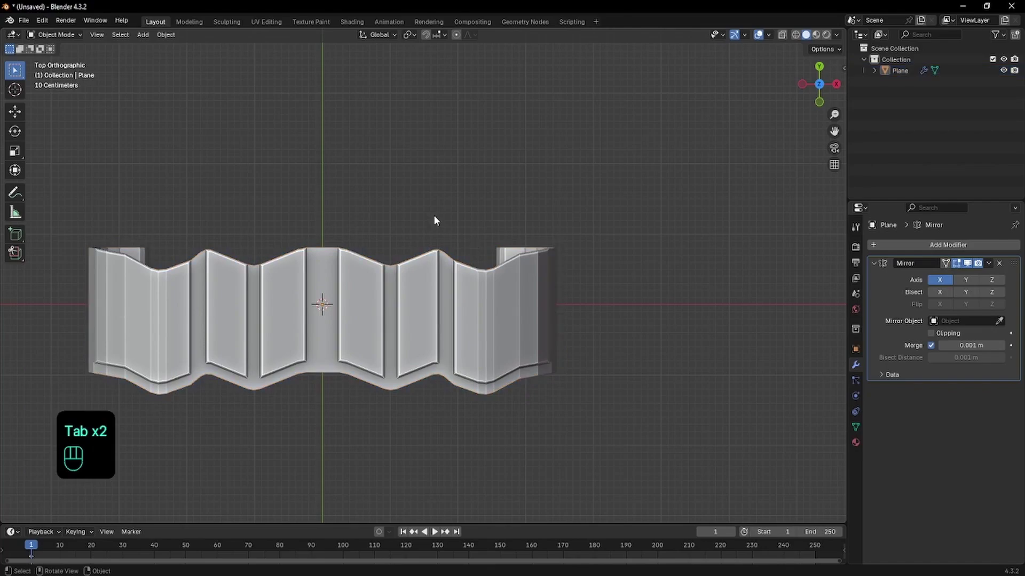
- Return to Edit Mode with face selection and select the large top face of the middle tread block
key(Tab)
middle_drag(434, 216, 405, 266)
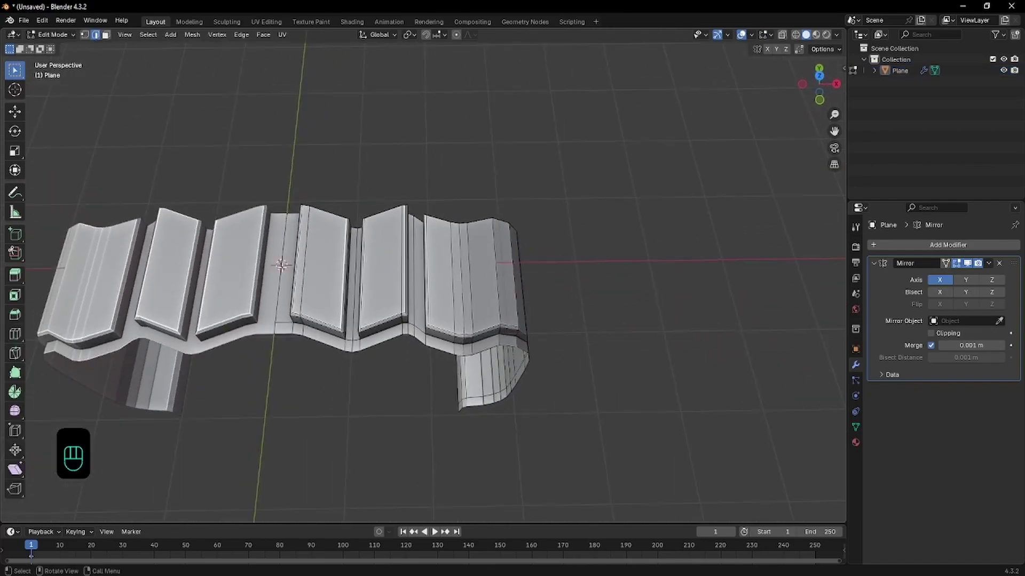
key(3)
click(380, 256)
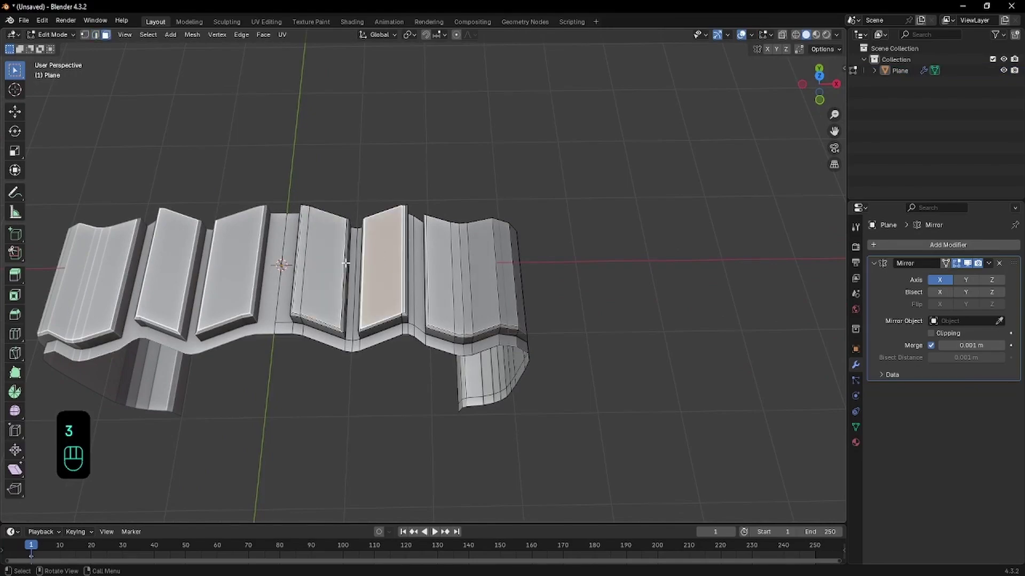
scroll(346, 262, up, 2)
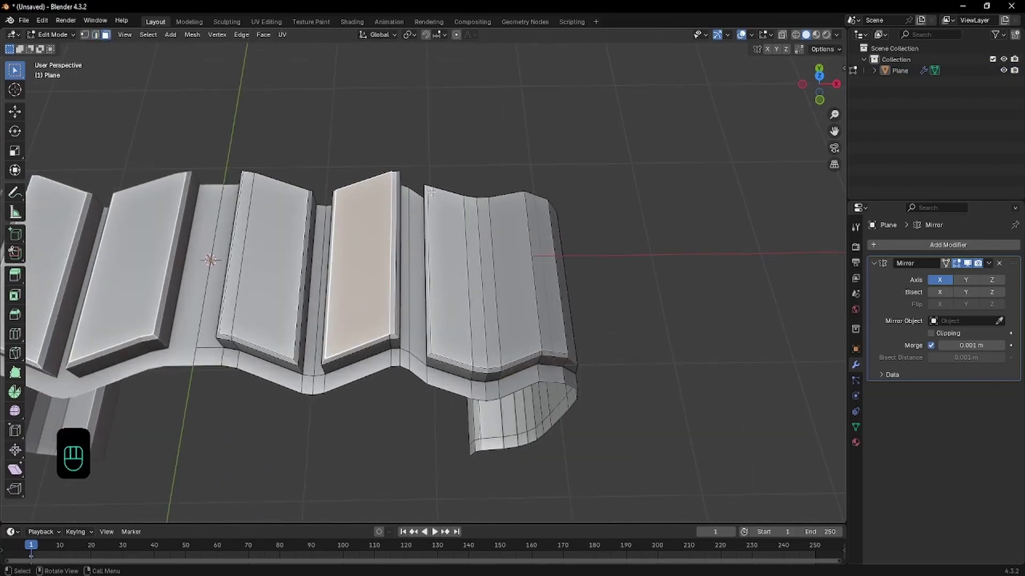
middle_drag(414, 236, 442, 210)
middle_drag(458, 263, 397, 256)
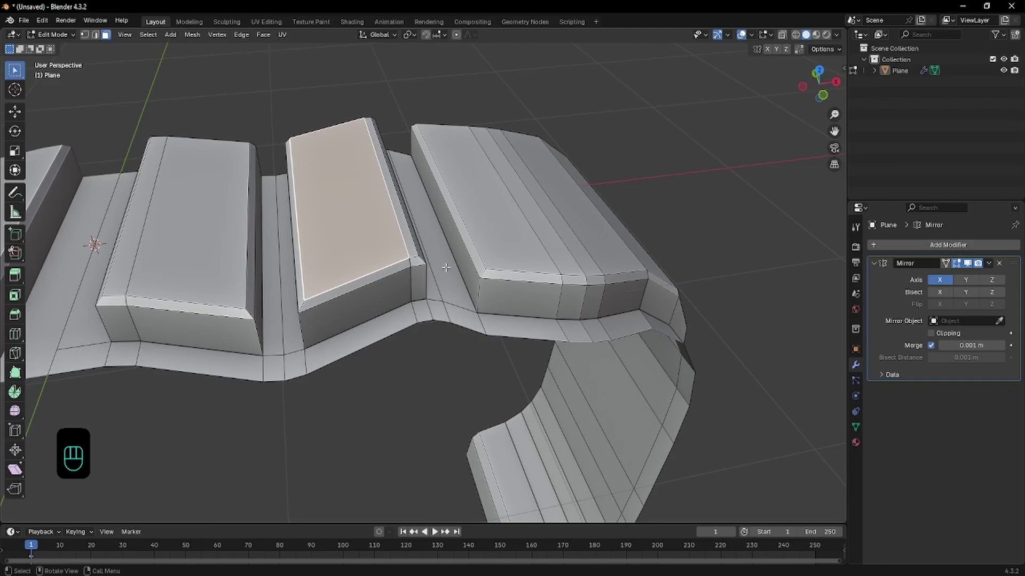
click(513, 242)
click(562, 220)
click(607, 221)
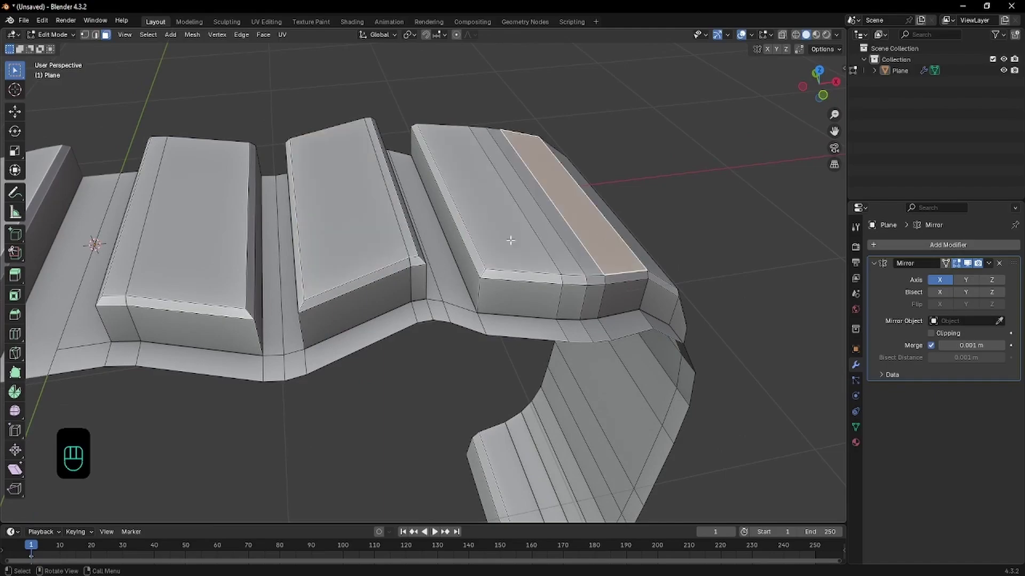
click(198, 238)
click(355, 215)
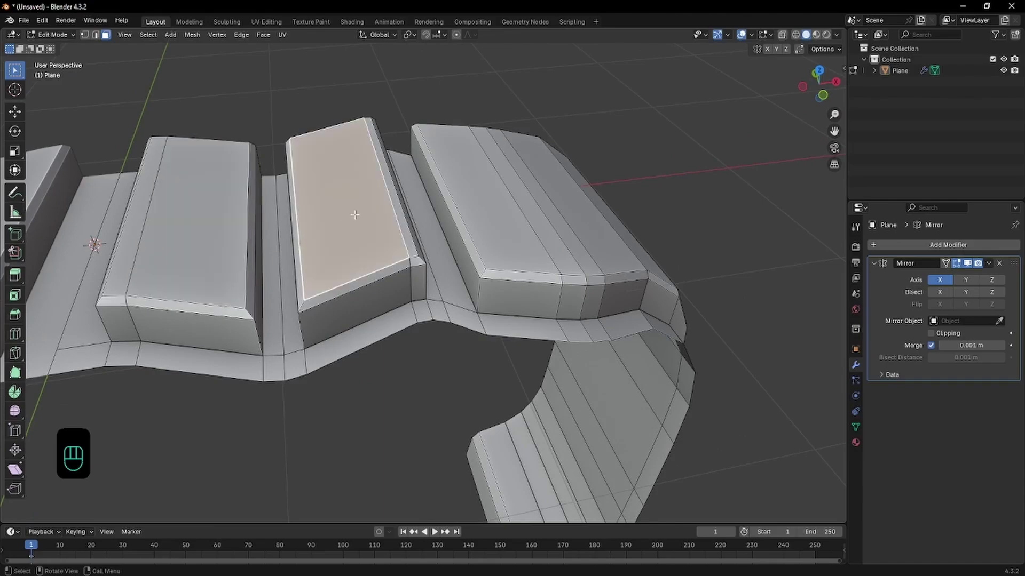
- Add the narrow top strip of the middle block and grow the selection twice to include its bevels and side walls
shift+click(402, 226)
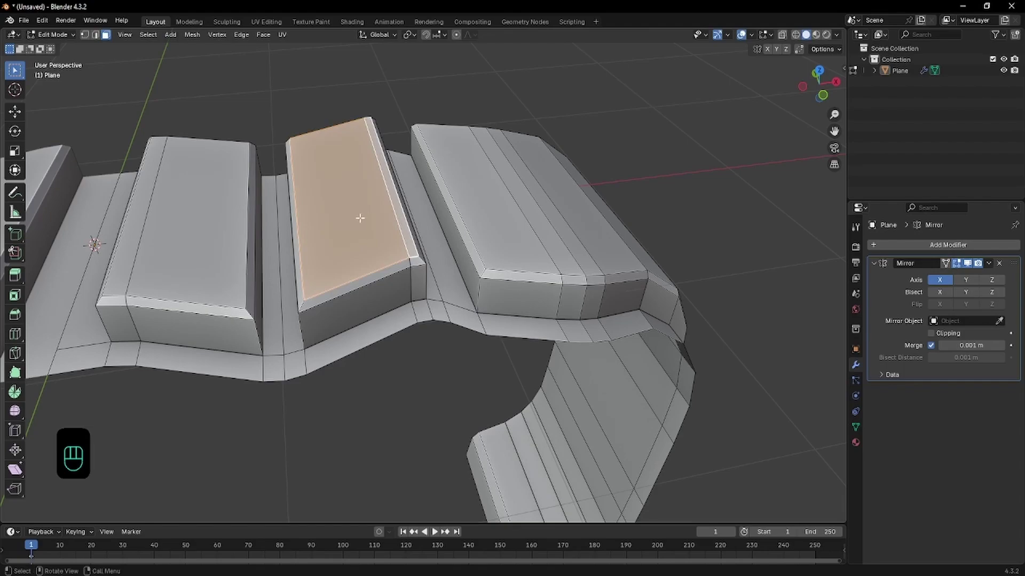
key(ctrl+KP_Add)
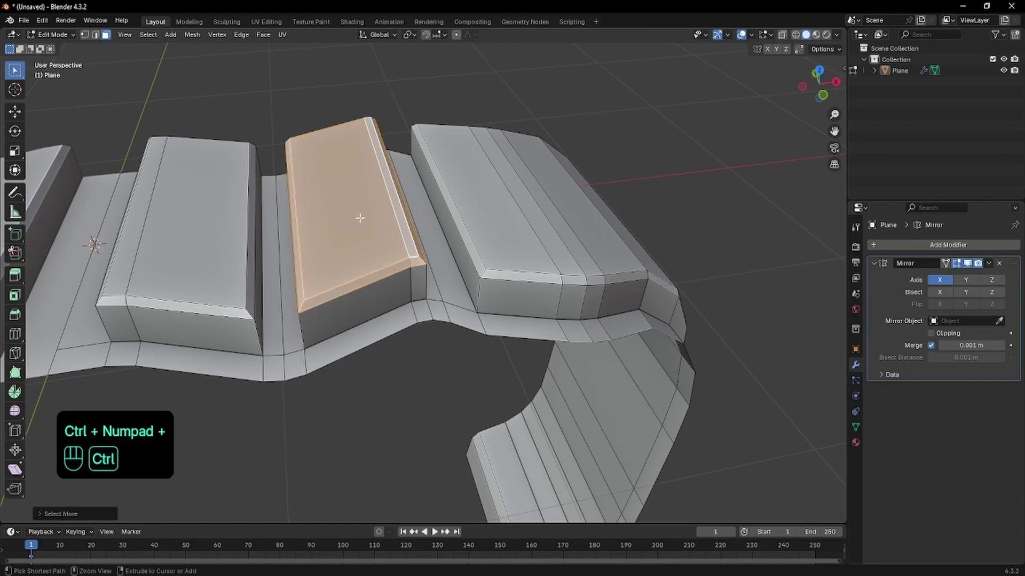
key(ctrl+KP_Add)
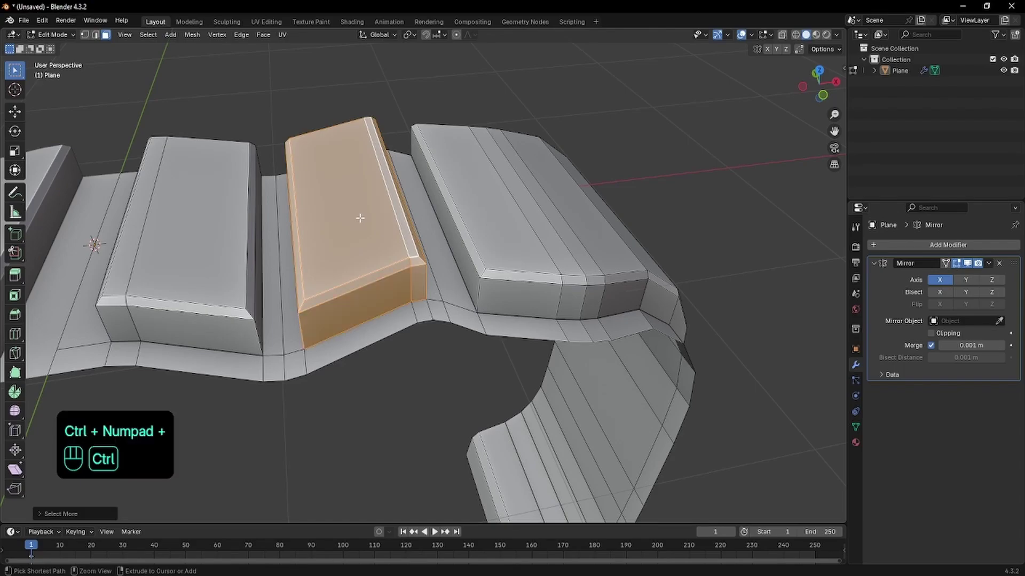
- Switch to edge selection and deselect the middle block's base edges along its rear end and both long sides
middle_drag(330, 226, 432, 222)
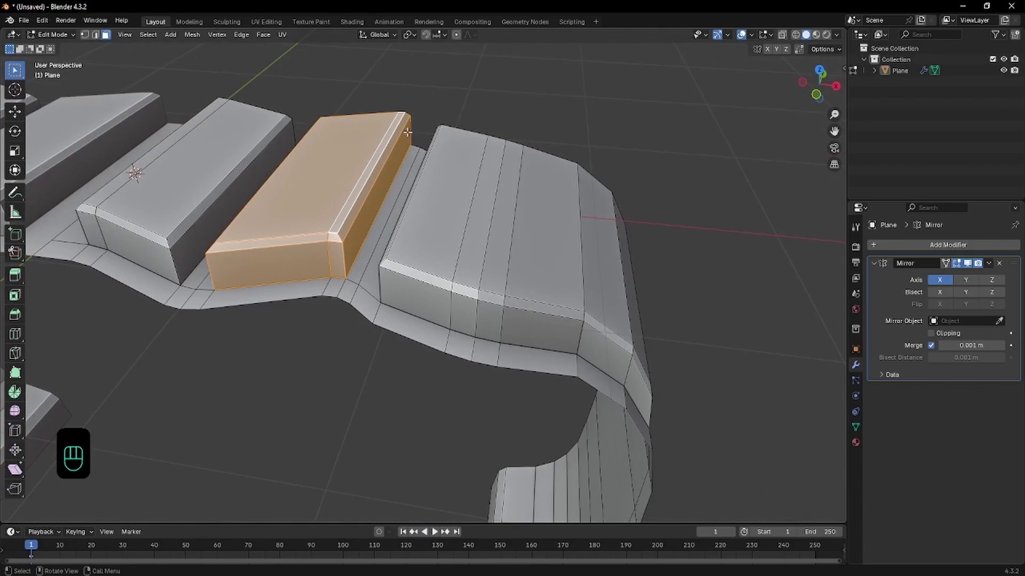
middle_drag(409, 132, 460, 195)
middle_drag(388, 161, 528, 169)
middle_drag(448, 142, 410, 123)
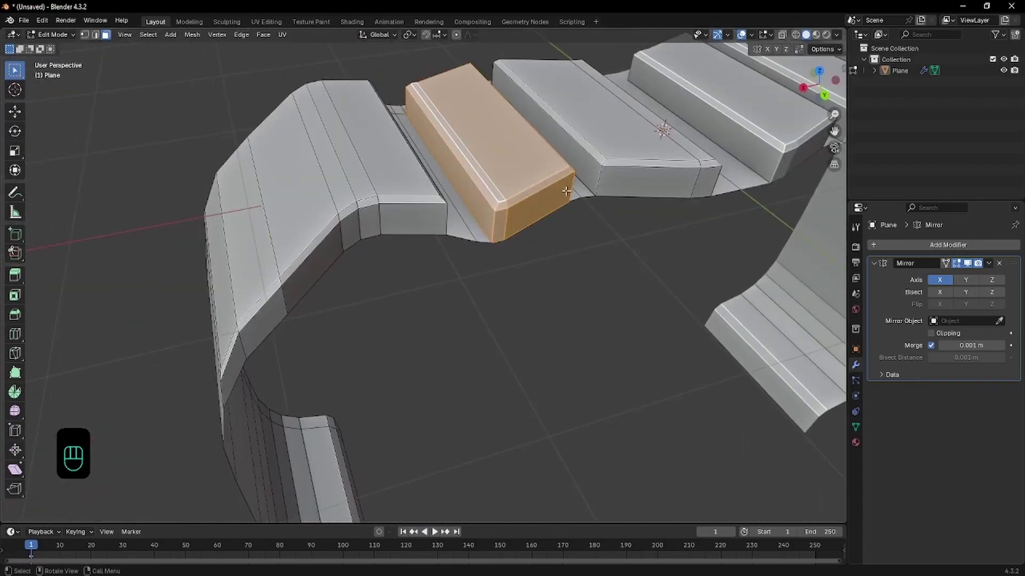
scroll(577, 198, up, 2)
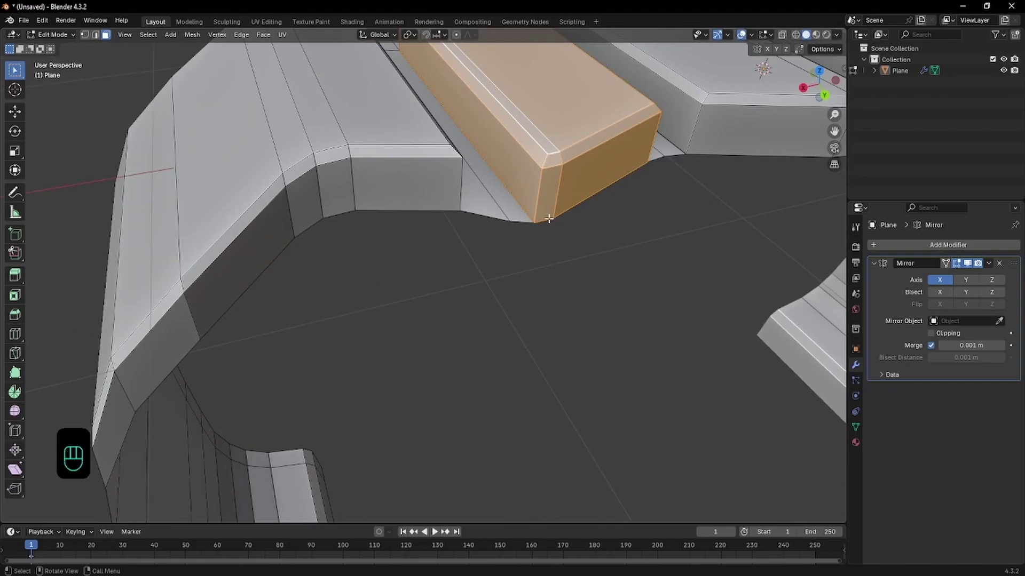
key(2)
shift+click(549, 219)
shift+click(569, 212)
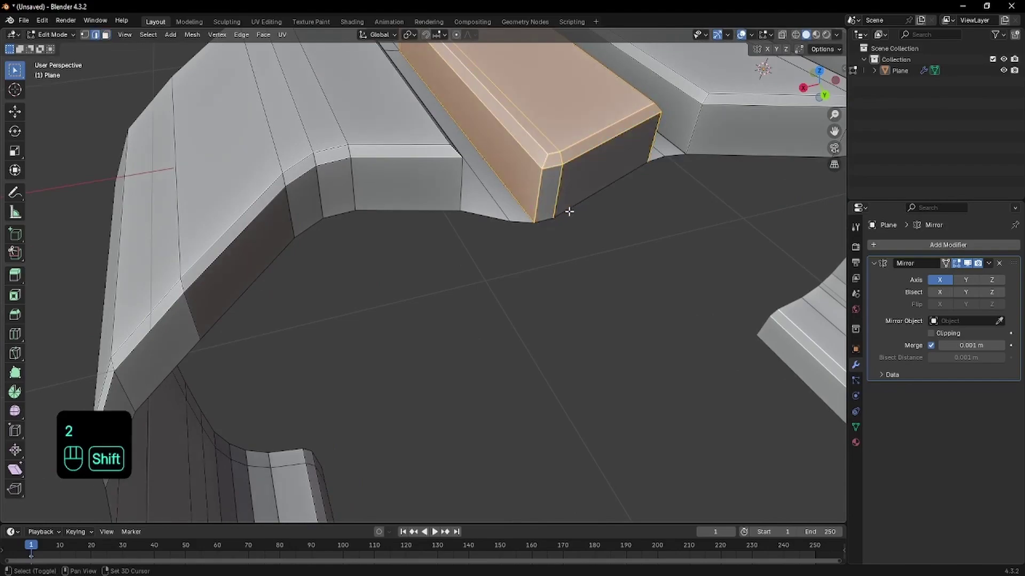
shift+click(519, 201)
middle_drag(606, 176, 533, 171)
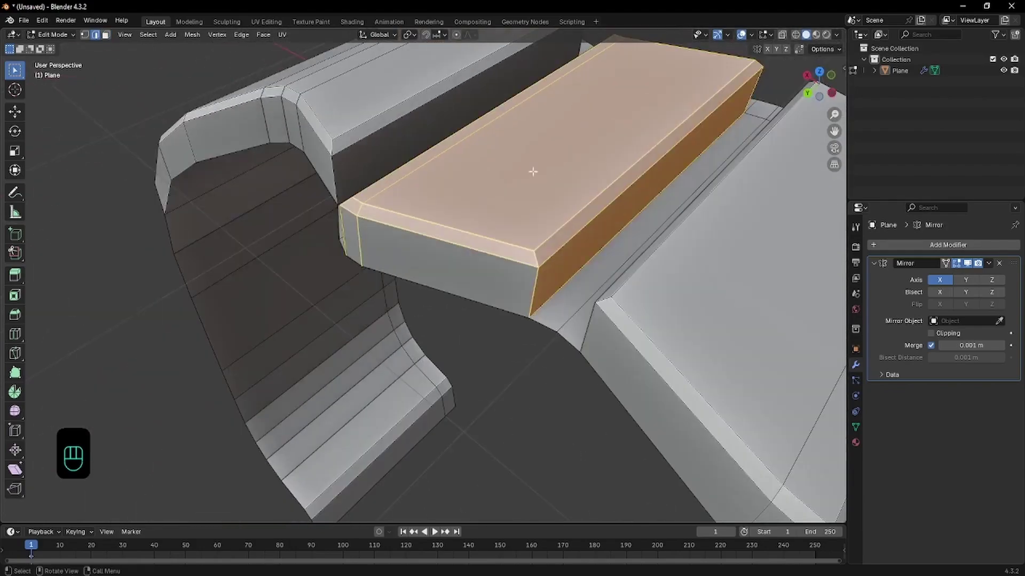
shift+click(579, 274)
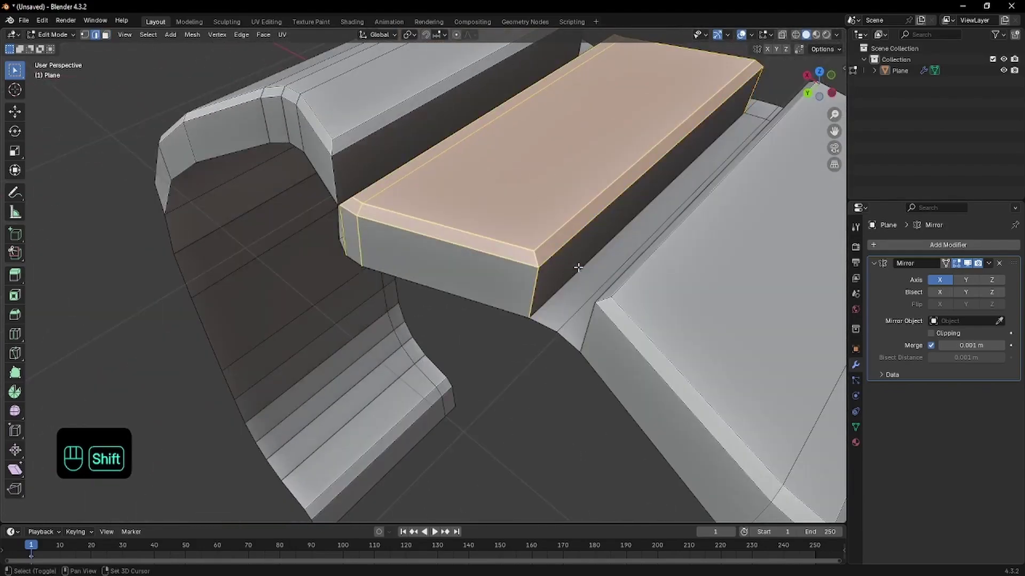
- Deselect the middle block's front base edge and delete the block's remaining selected edges, keeping its base outline
scroll(579, 273, down, 5)
middle_drag(633, 224, 349, 263)
shift+click(349, 264)
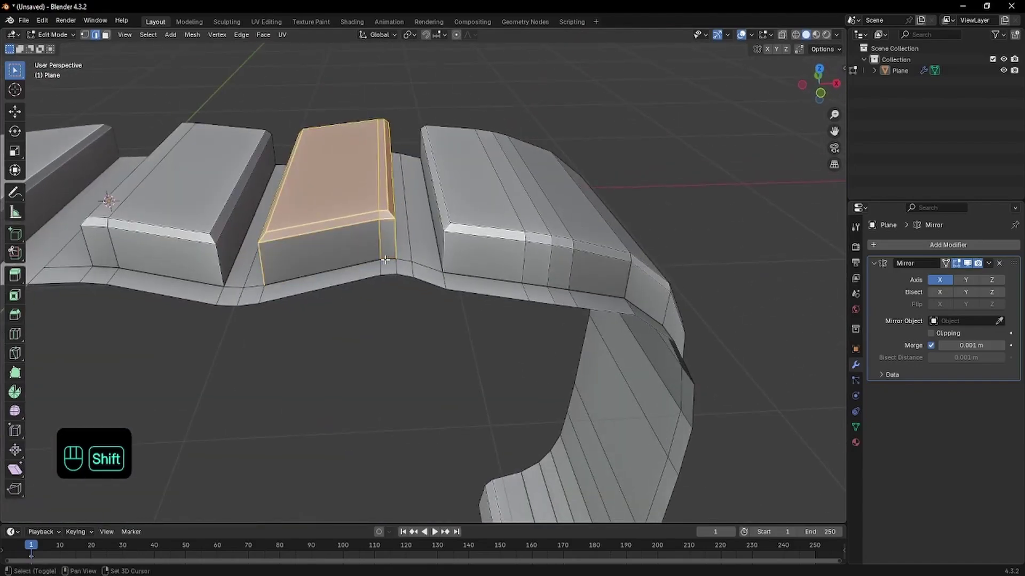
key(x)
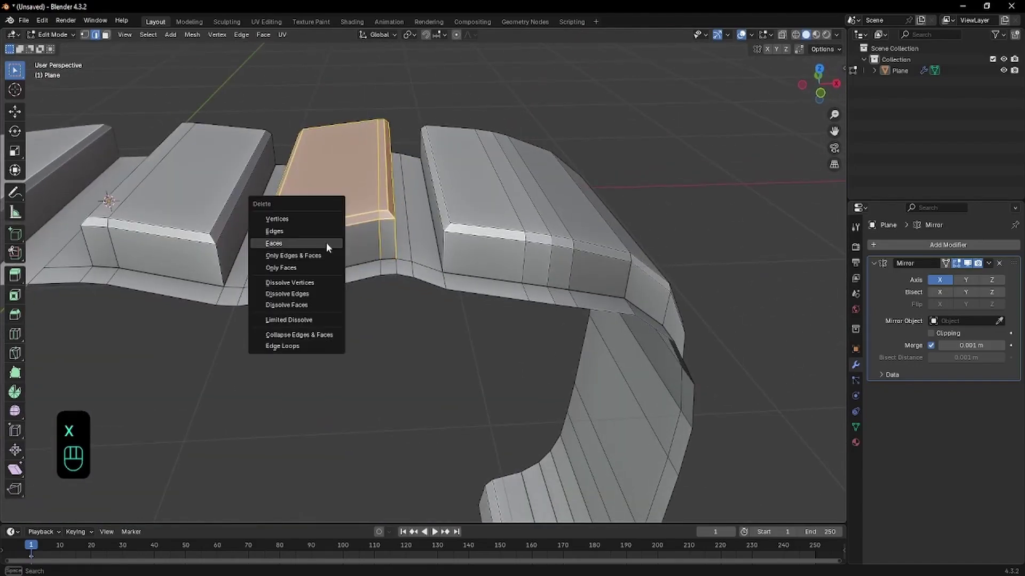
click(326, 230)
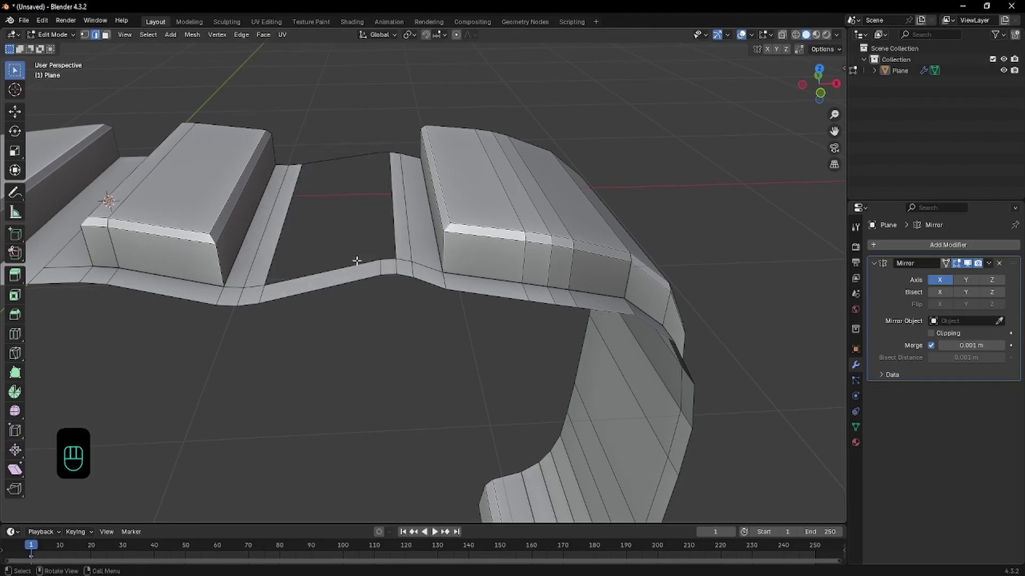
- In vertex selection, fill a narrow face between the four corner vertices on the shoulder side of the opening
key(1)
click(381, 161)
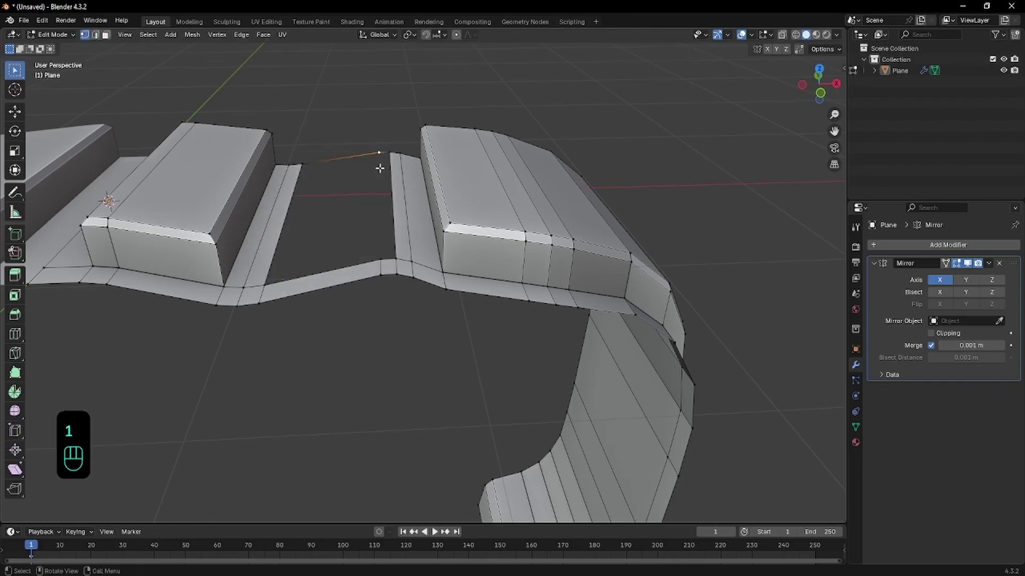
shift+click(381, 260)
shift+click(395, 259)
shift+click(390, 154)
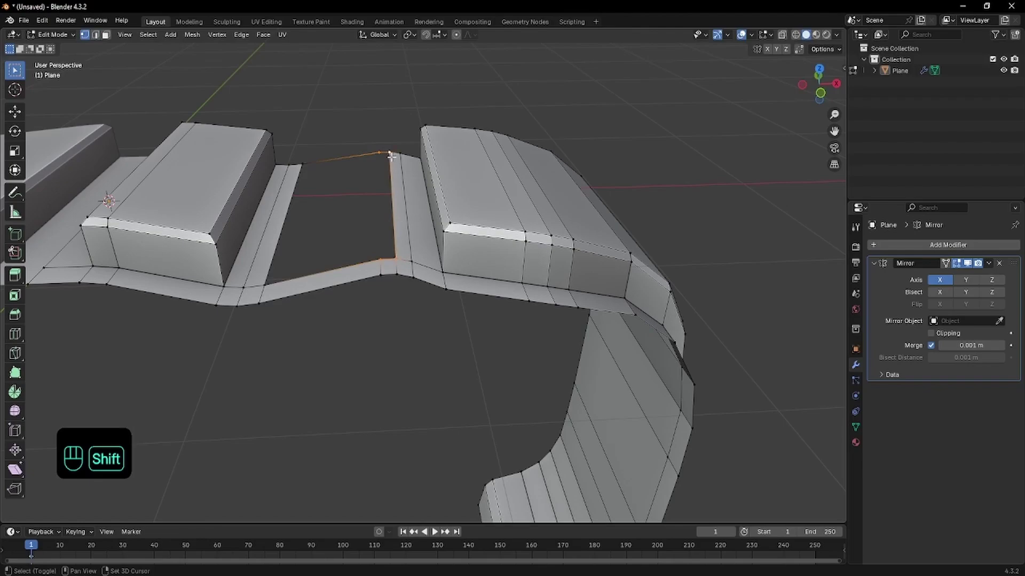
key(f)
- Select the four corner vertices of the remaining wide opening and fill it with a face
click(377, 155)
shift+click(310, 165)
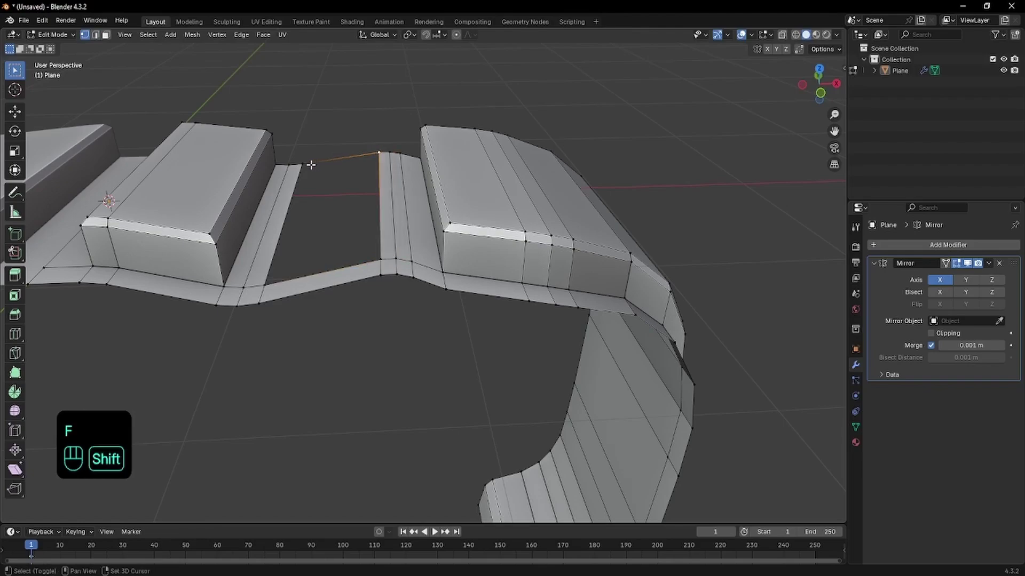
shift+click(266, 284)
shift+click(380, 261)
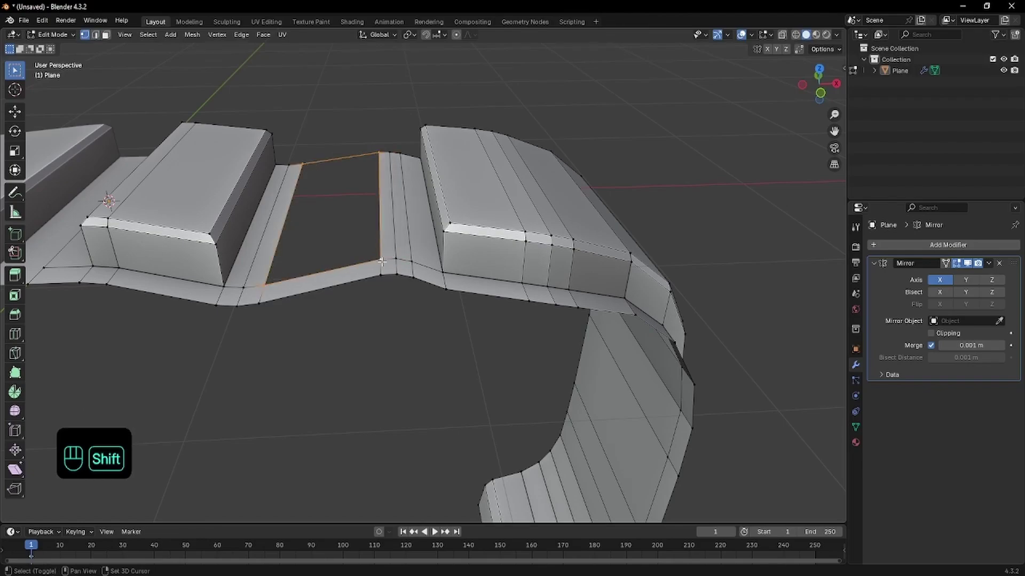
key(f)
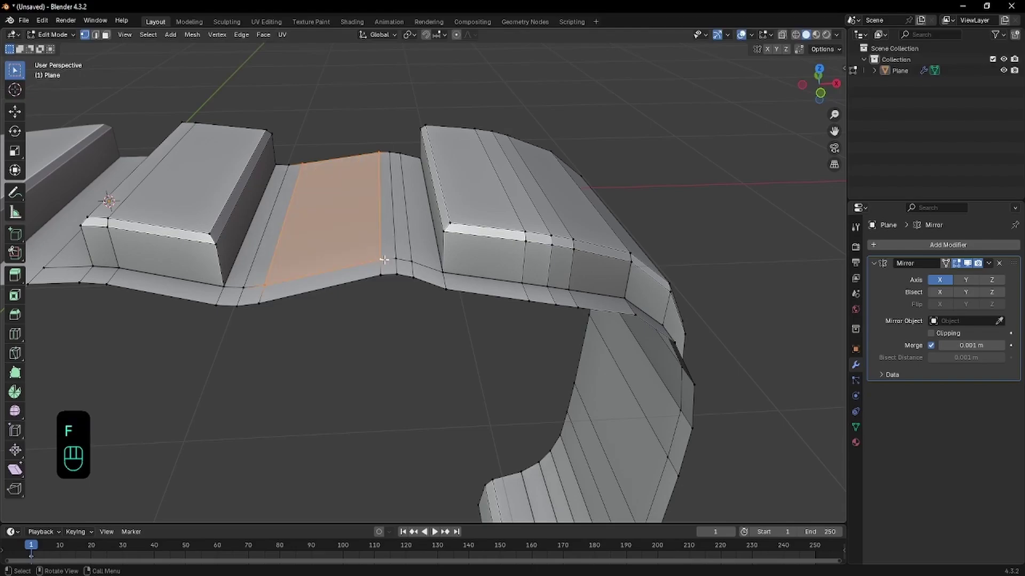
scroll(334, 274, up, 3)
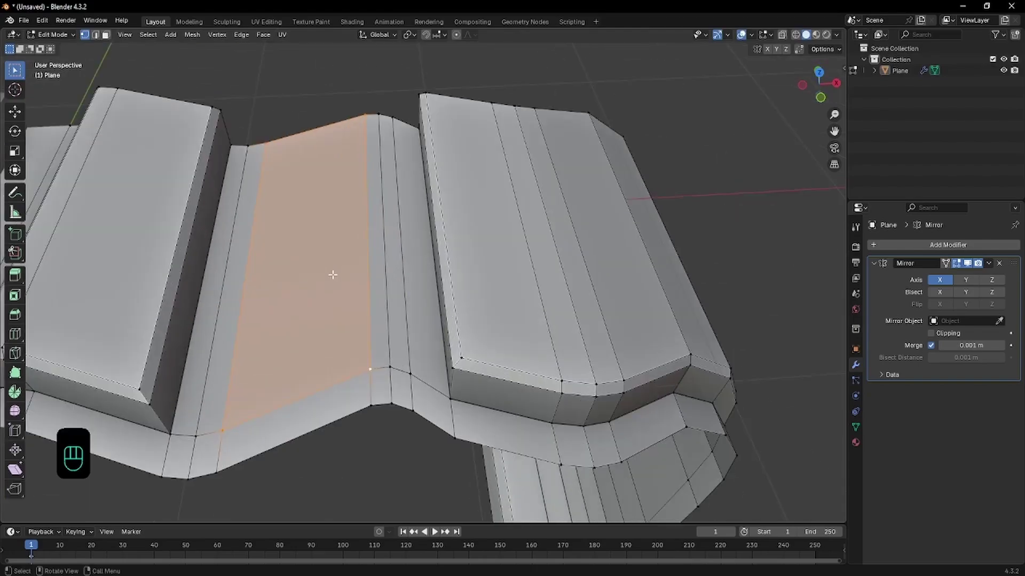
- Add two evenly spaced, unslid loop cuts crosswise through the tread section, across the filled face between the blocks
scroll(332, 275, down, 2)
key(ctrl+r)
scroll(353, 233, up, 1)
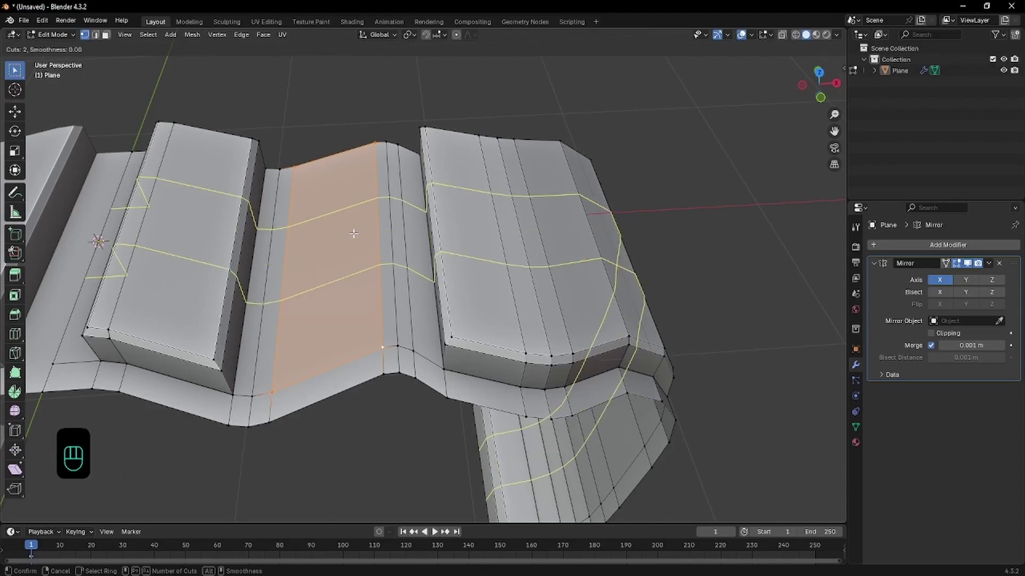
click(353, 234)
right_click(353, 233)
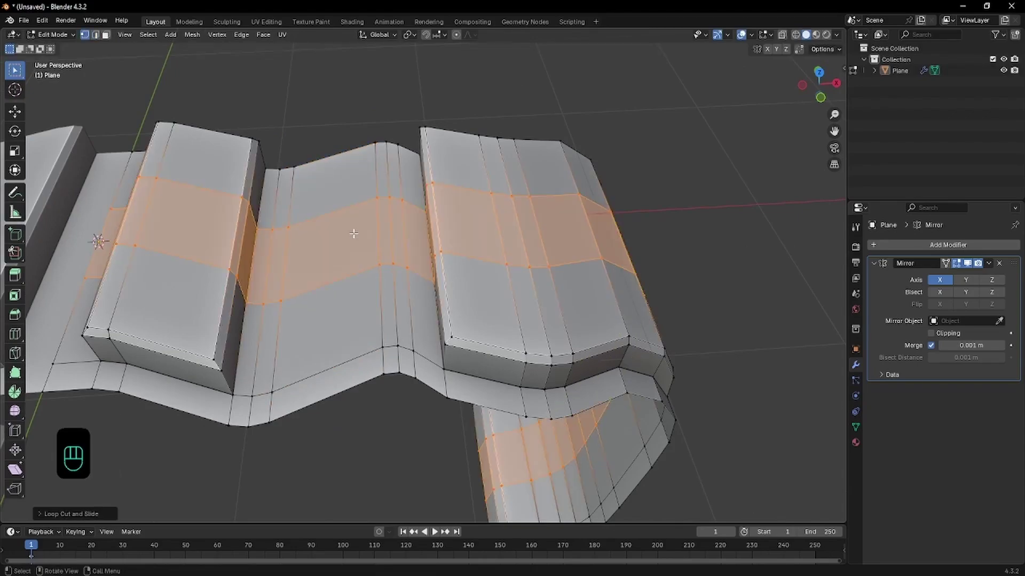
- Select both new crosswise edge loops and scale them closer together along the Y axis
scroll(352, 246, down, 2)
click(348, 300)
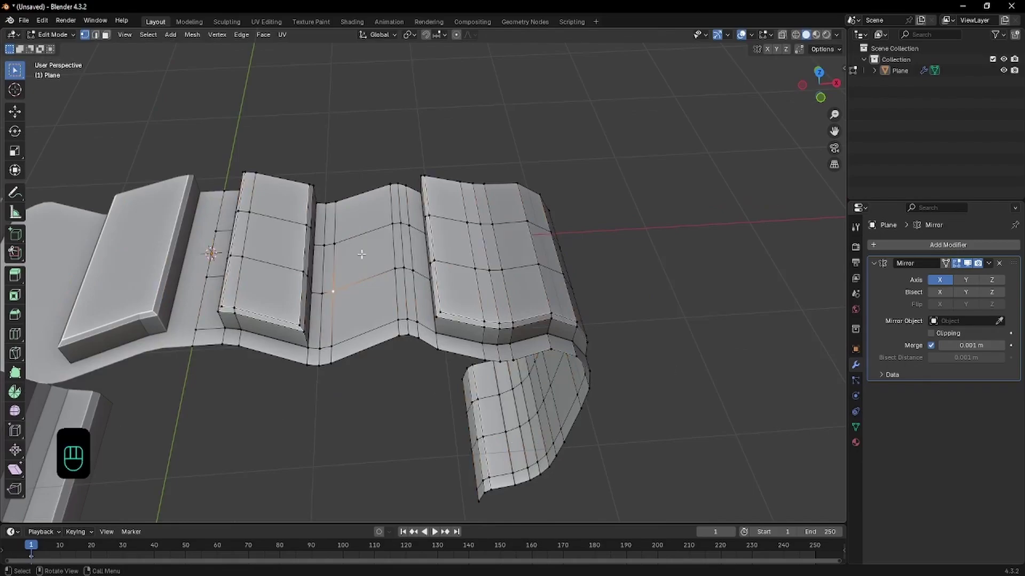
alt+click(370, 280)
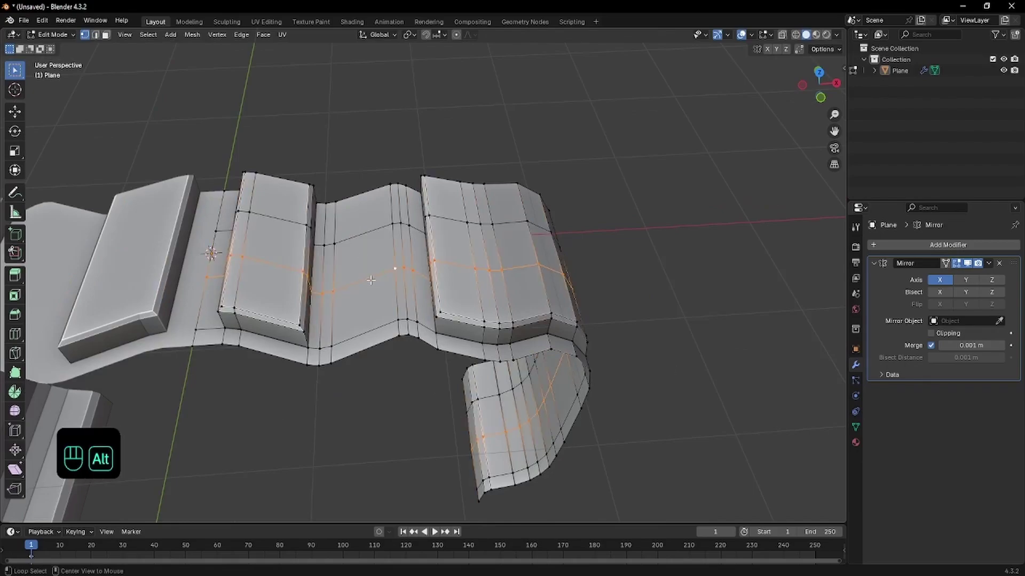
alt+shift+click(367, 236)
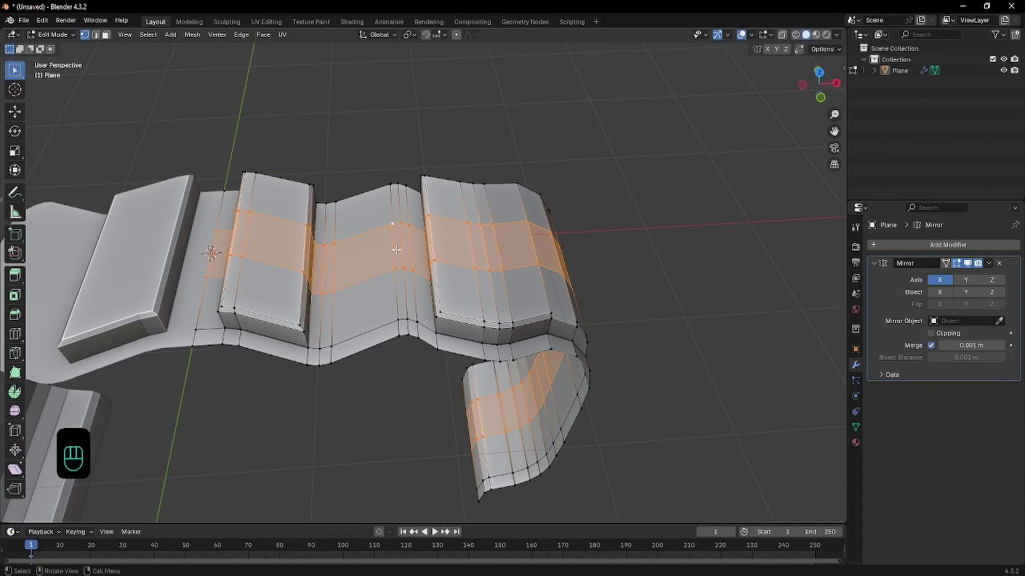
key(s)
key(y)
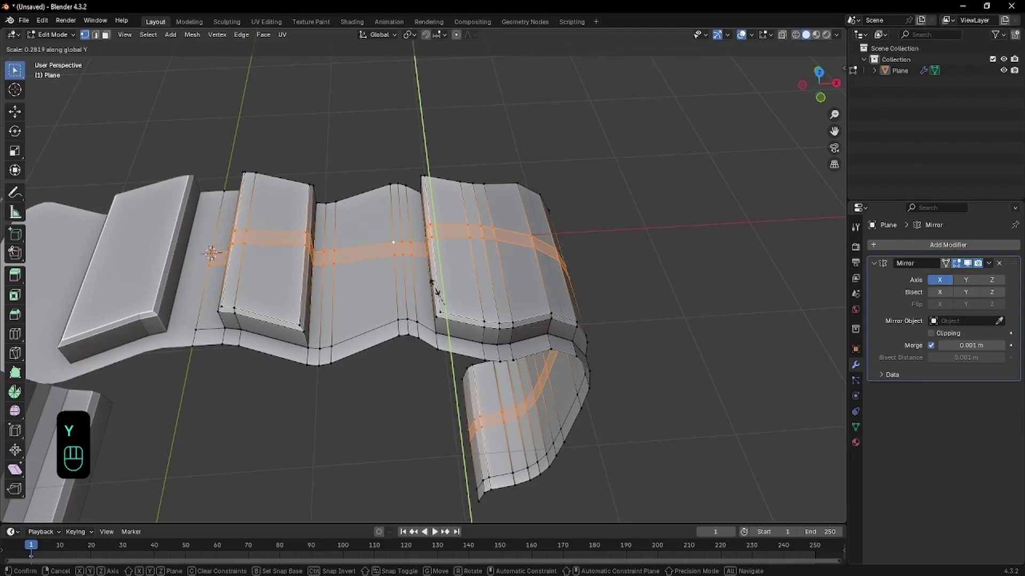
click(421, 270)
- Select the two larger faces either side of the narrow strip in the middle opening and extrude them straight up along Z to roughly the neighbouring blocks' height
middle_drag(365, 280, 327, 253)
key(3)
click(327, 253)
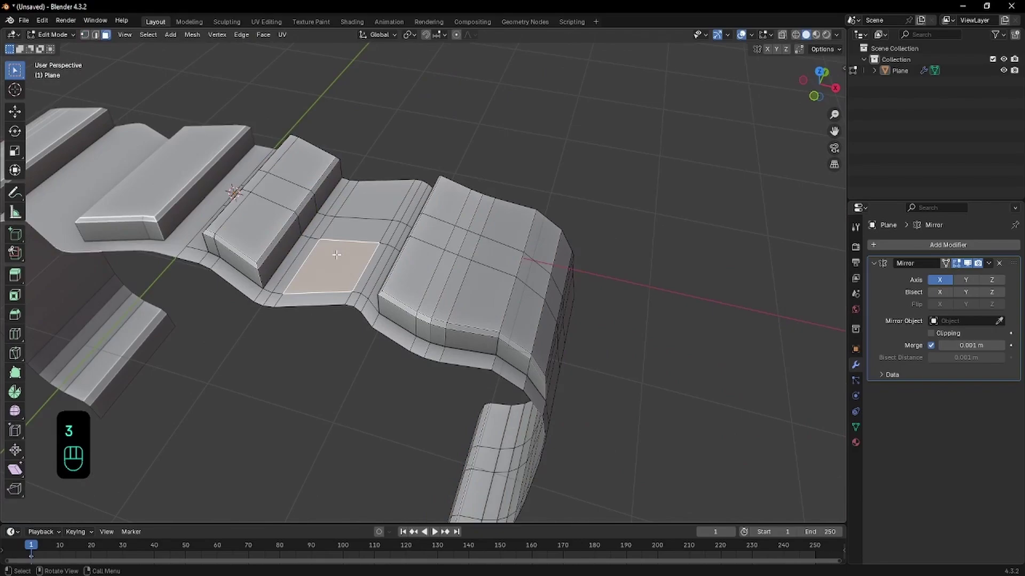
shift+click(365, 206)
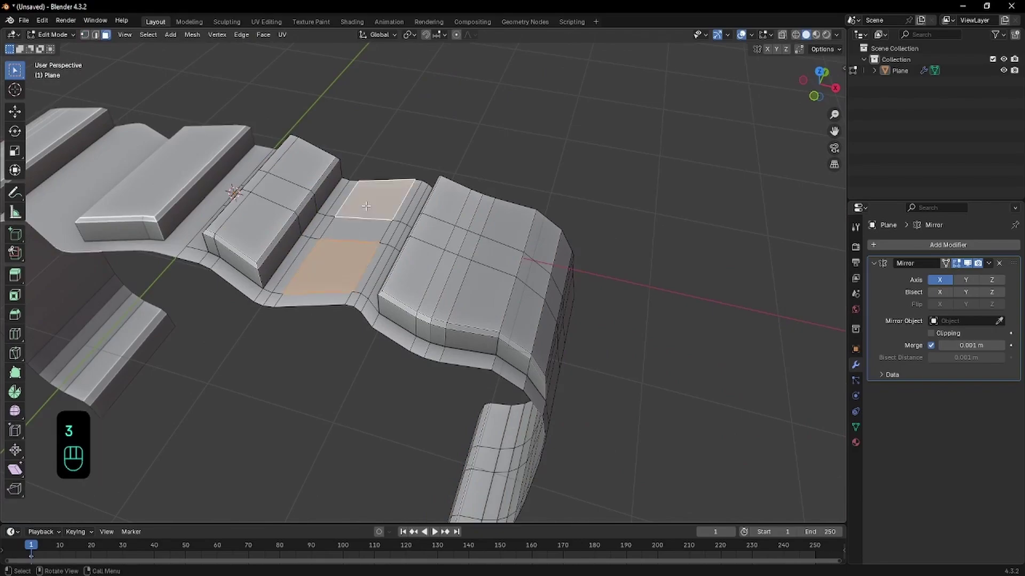
key(KP_3)
key(KP_1)
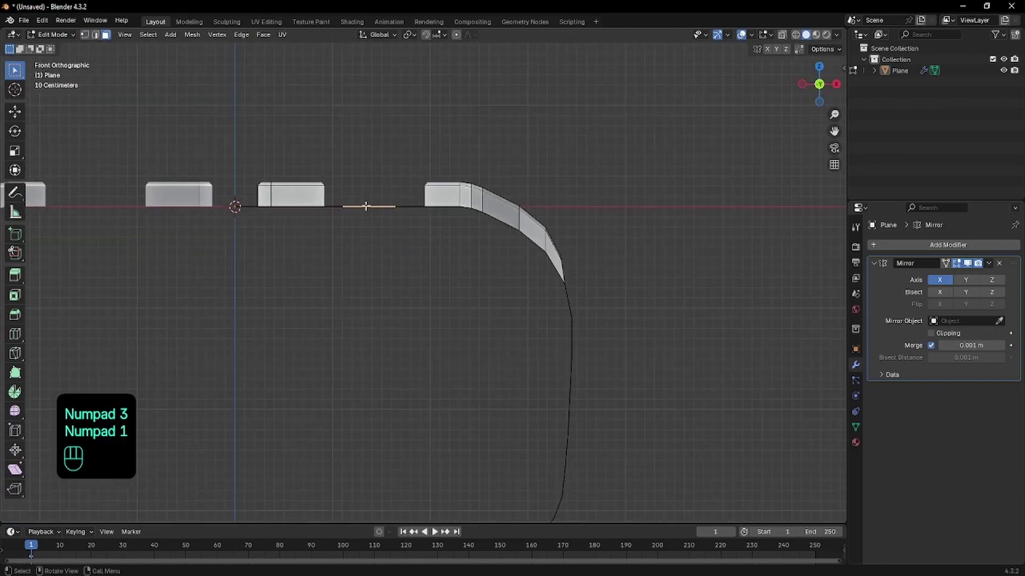
scroll(365, 206, up, 2)
shift+middle_drag(366, 206, 378, 218)
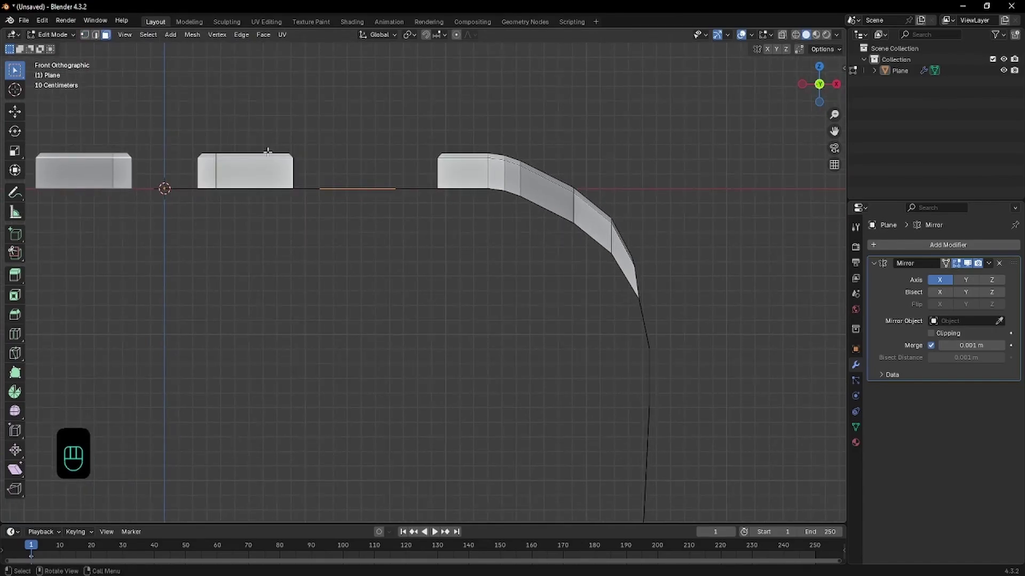
shift+middle_drag(293, 145, 305, 149)
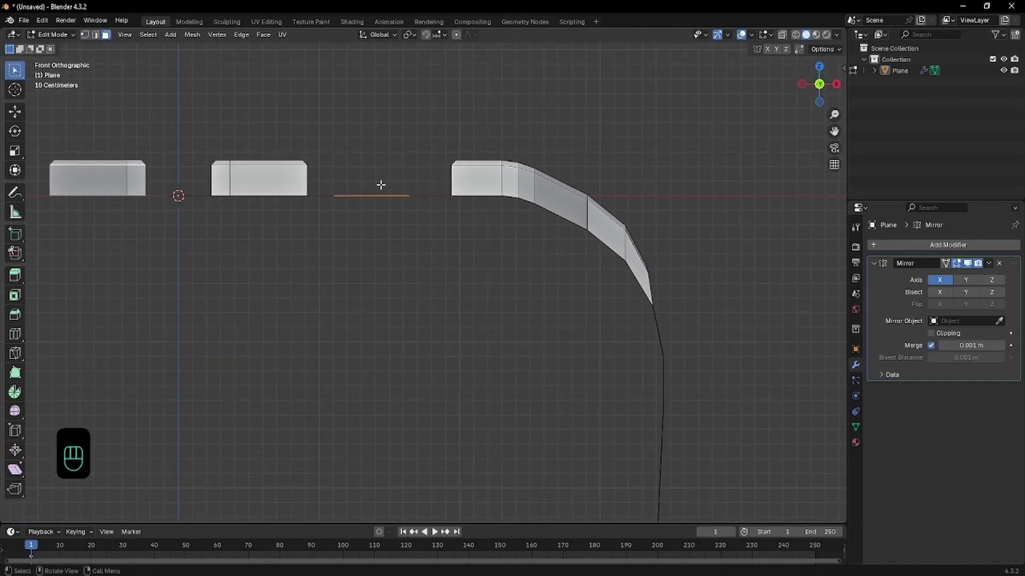
scroll(378, 183, up, 1)
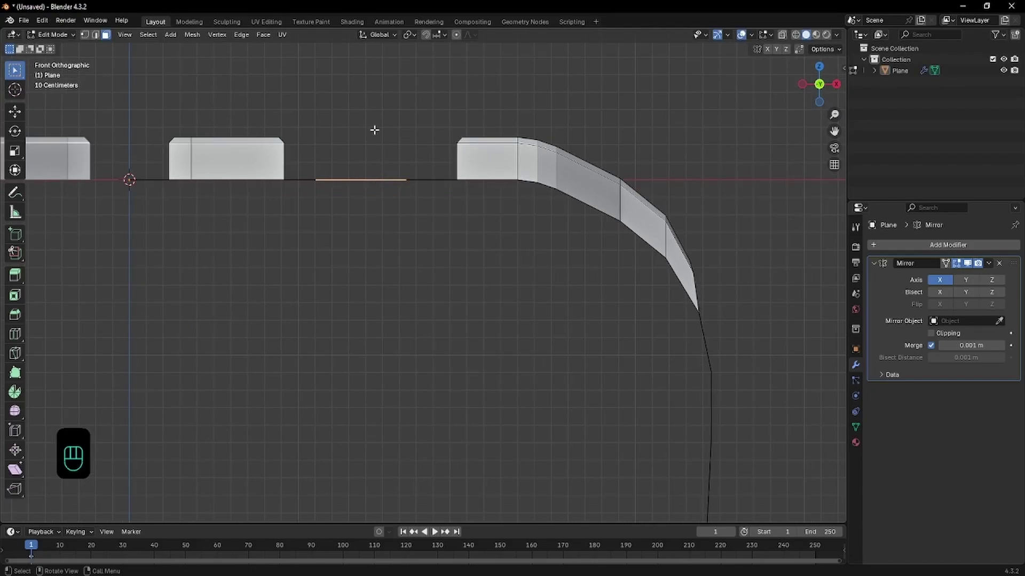
key(e)
key(z)
key(z)
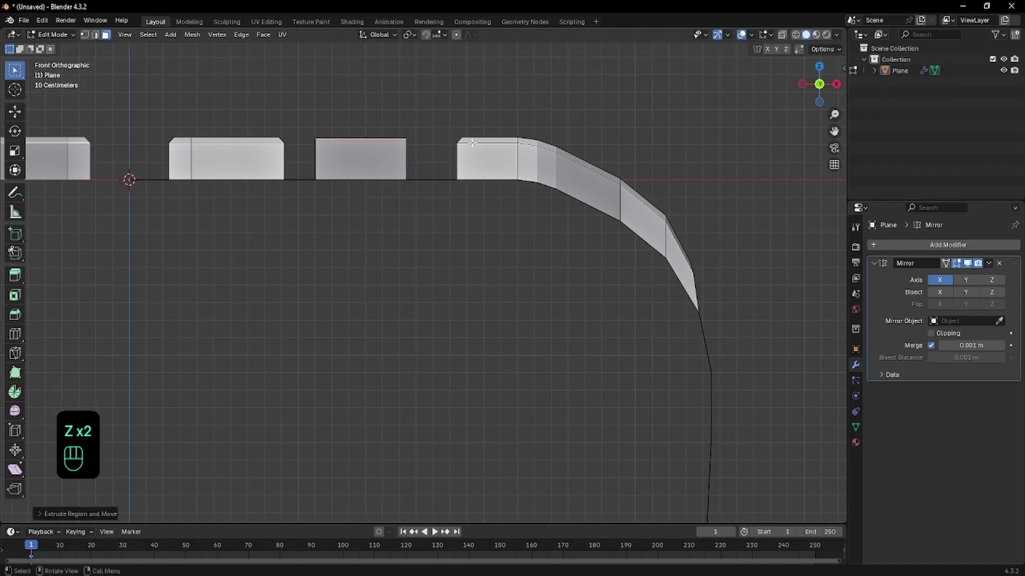
- Try to level the two new block tops with the neighbouring blocks by a fine freehand move along Z
scroll(467, 137, up, 2)
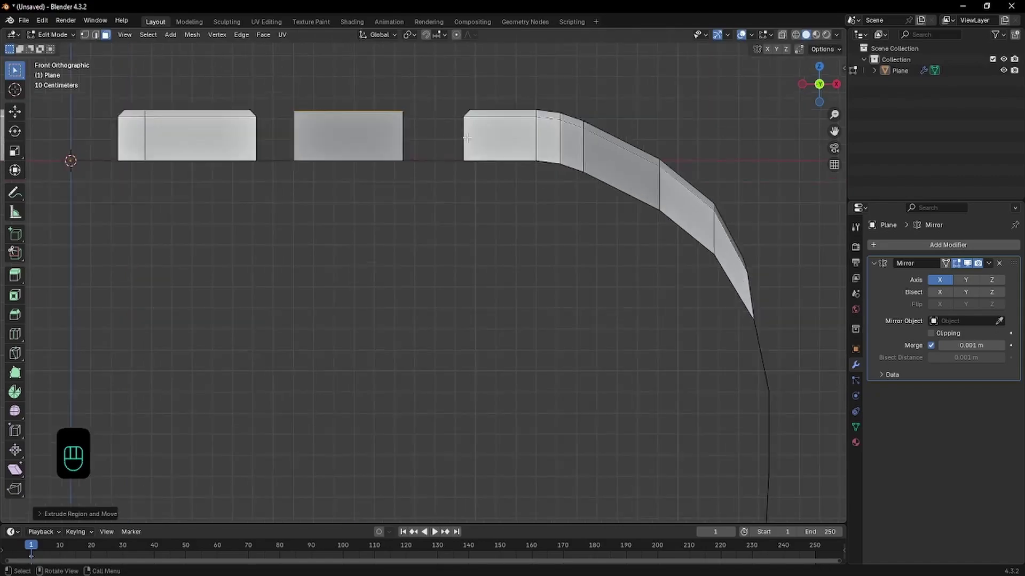
shift+middle_drag(384, 185, 496, 297)
scroll(381, 181, up, 2)
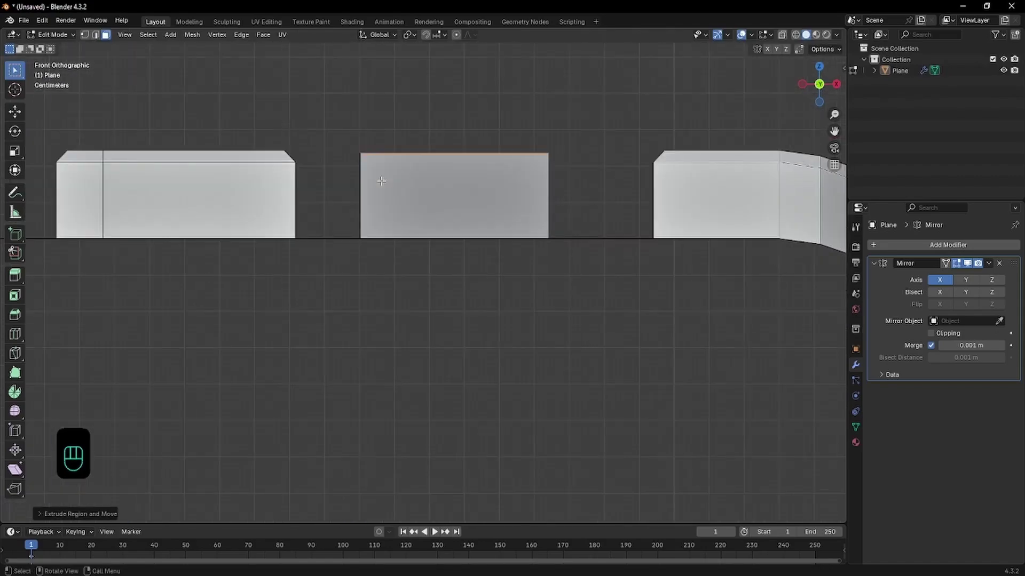
key(g)
key(z)
key(shift)
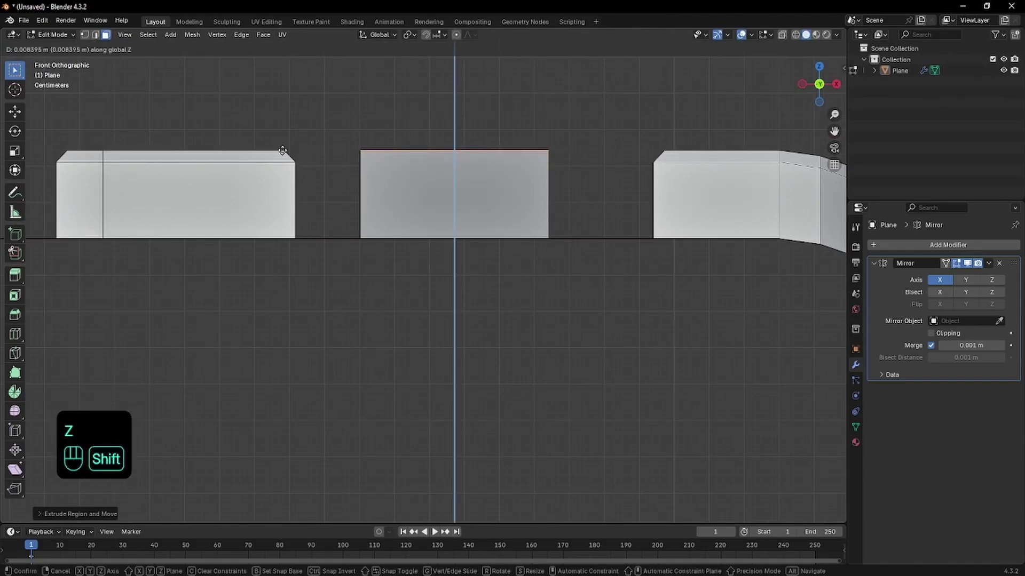
click(334, 175)
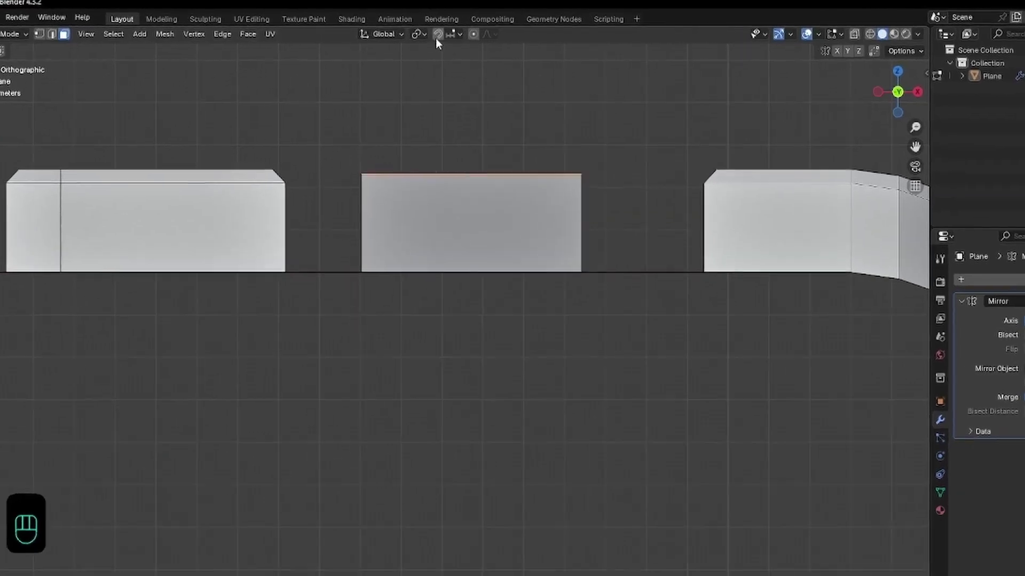
- Enable snapping with the Edge target and move the two new block tops along Z, snapping them to the neighbouring block's top edge
click(461, 33)
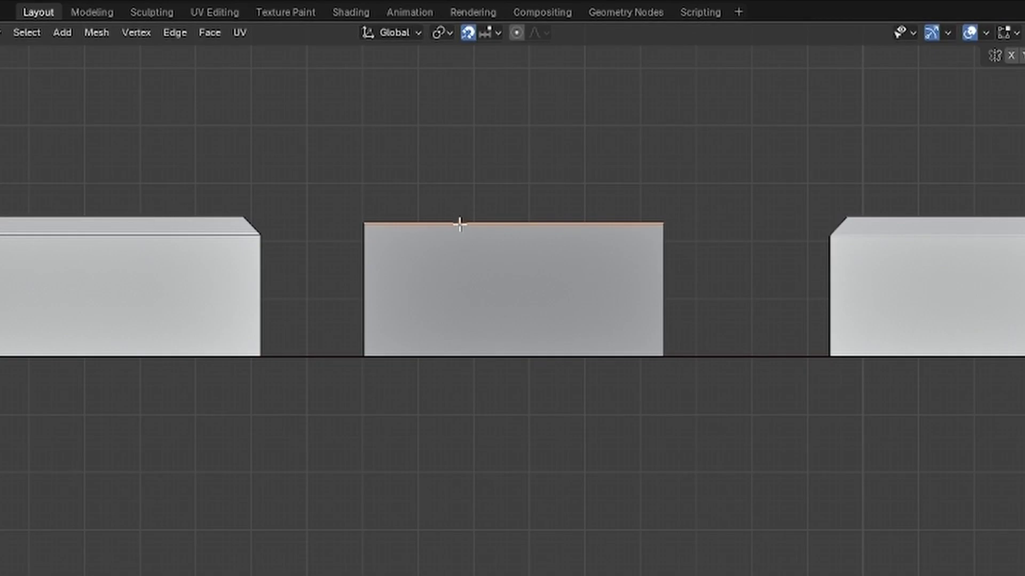
click(498, 33)
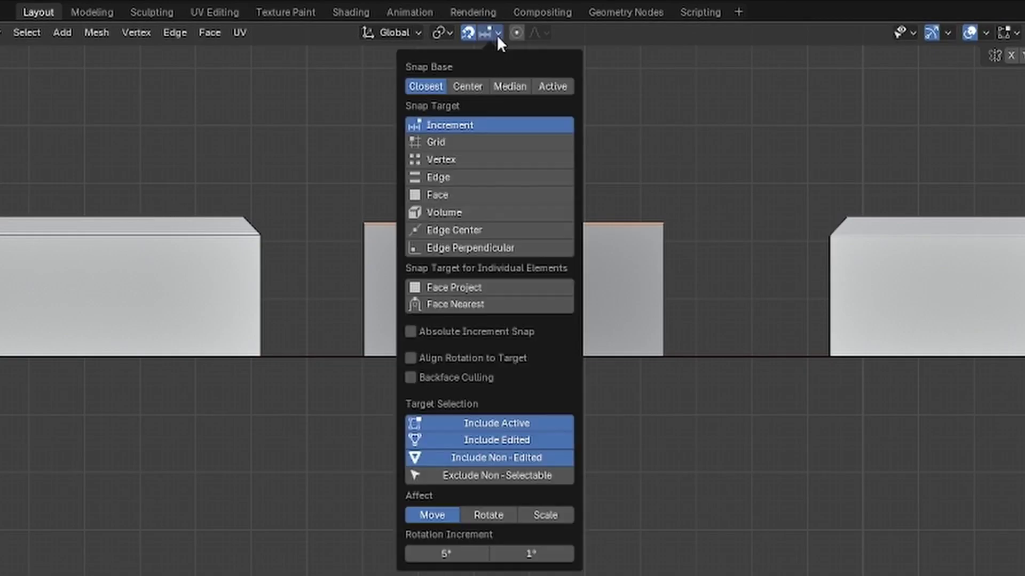
click(460, 177)
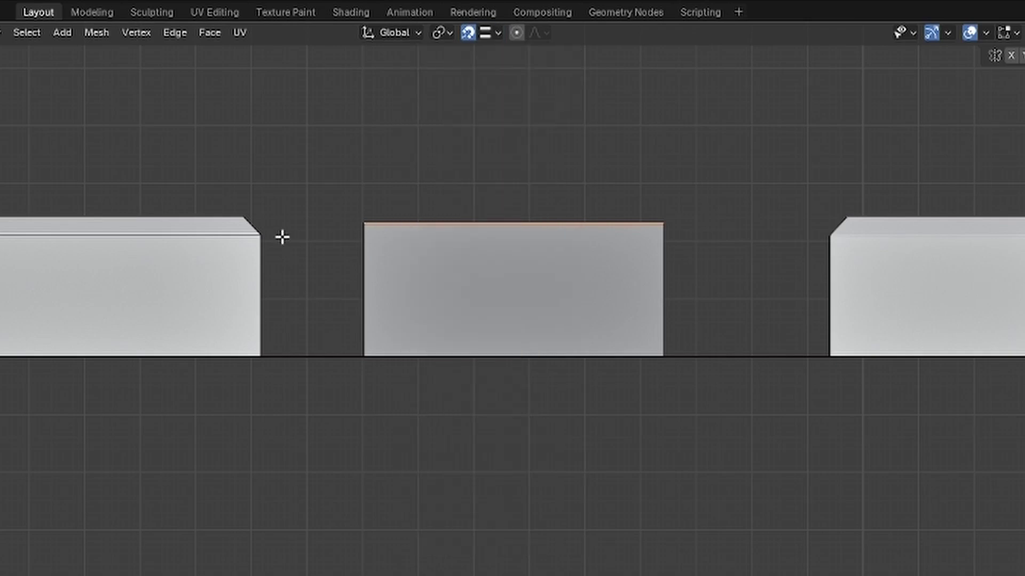
key(g)
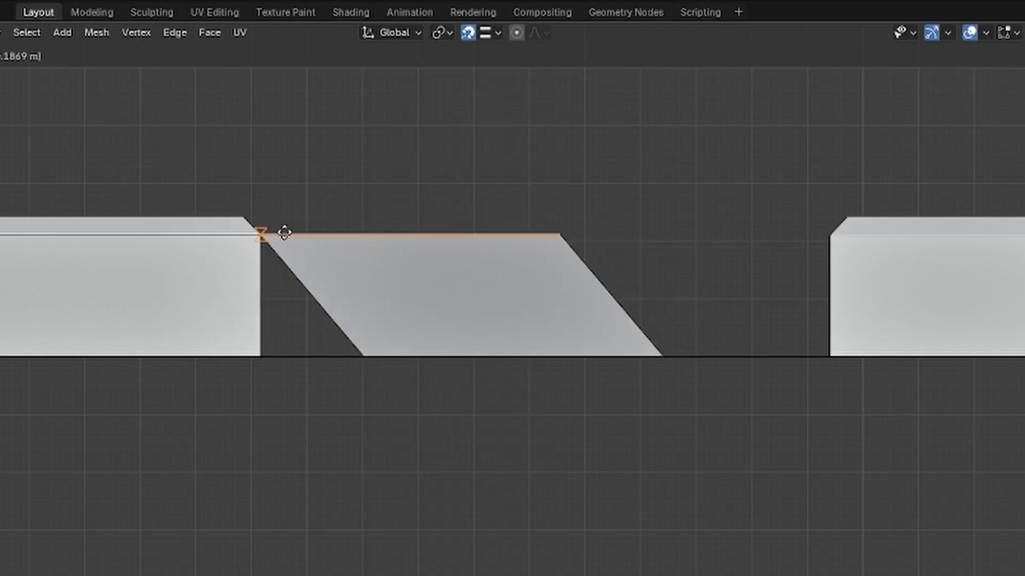
key(z)
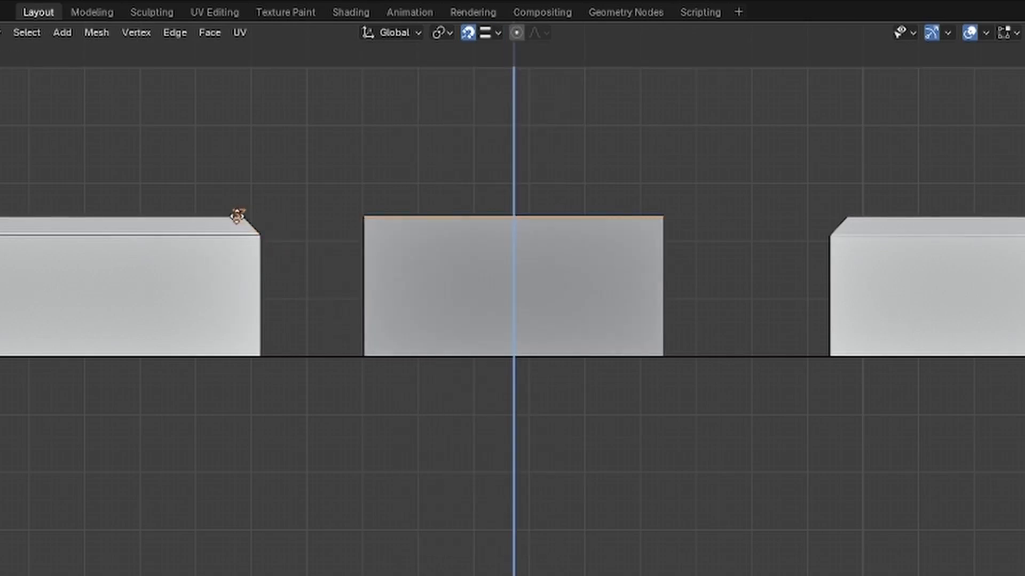
click(203, 218)
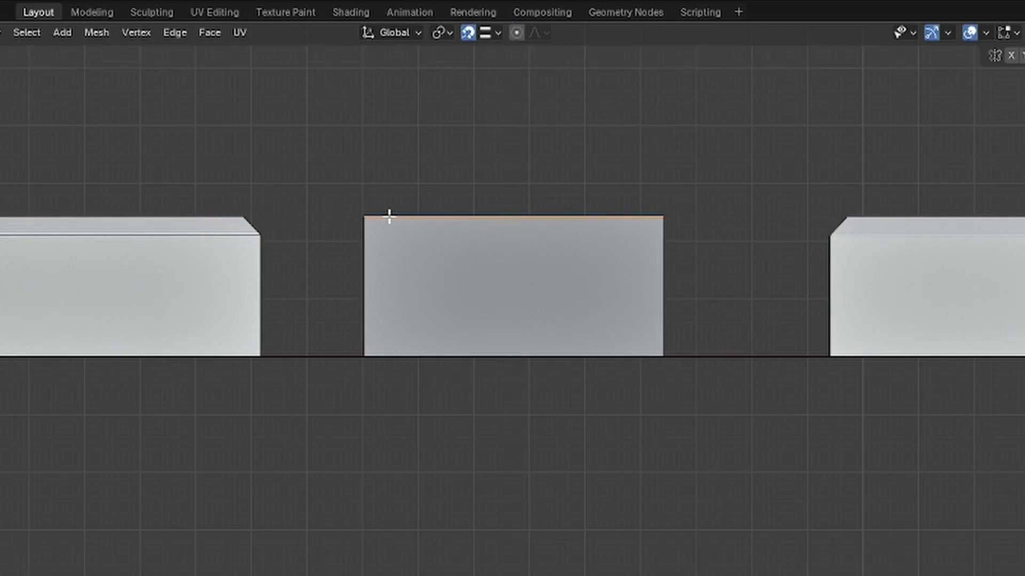
middle_drag(414, 208, 410, 351)
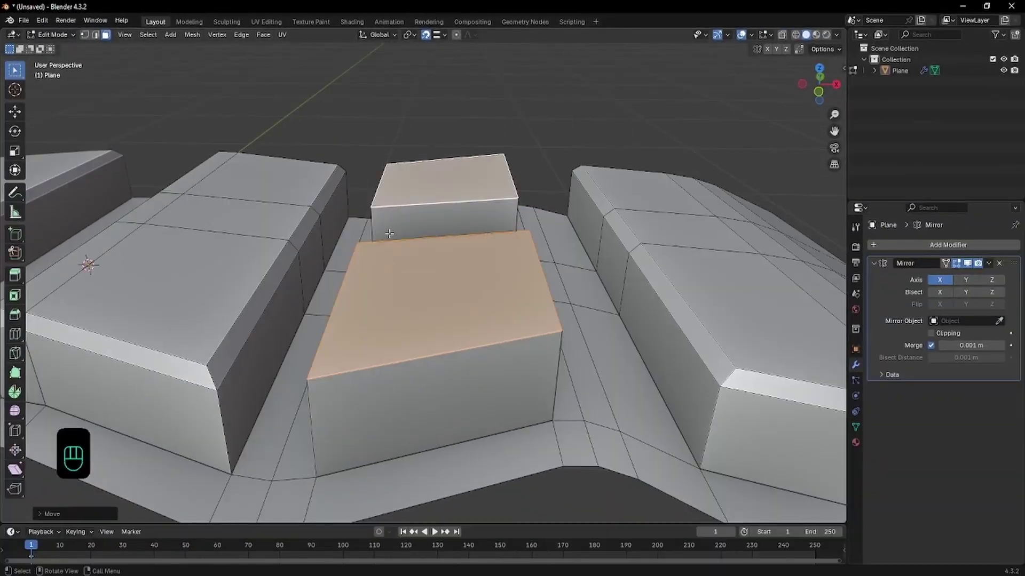
- Bevel the top edges of both new blocks by about 0.035 m with one segment
key(KP_3)
key(KP_1)
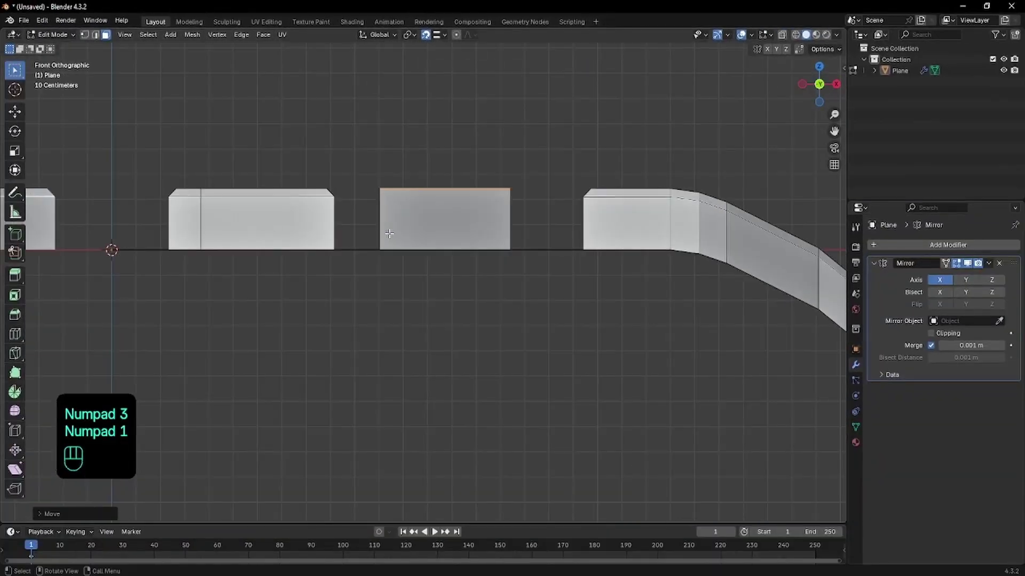
scroll(389, 234, up, 2)
key(ctrl+b)
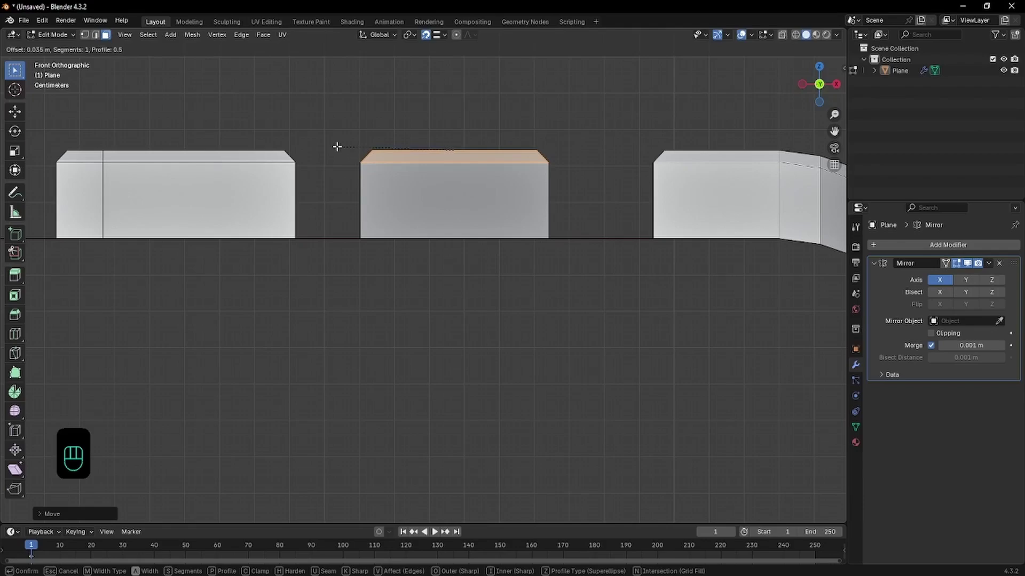
shift+click(331, 146)
- In edge selection, select the front block's lower bevel edge loop and snap it along Z to the neighbouring block's lower bevel edge
key(space)
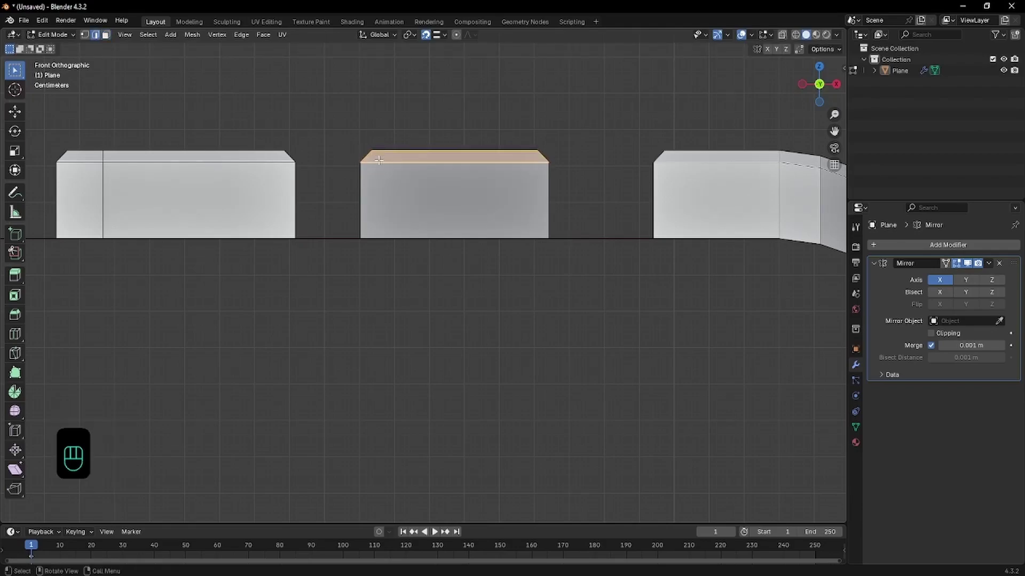
alt+click(380, 160)
key(g)
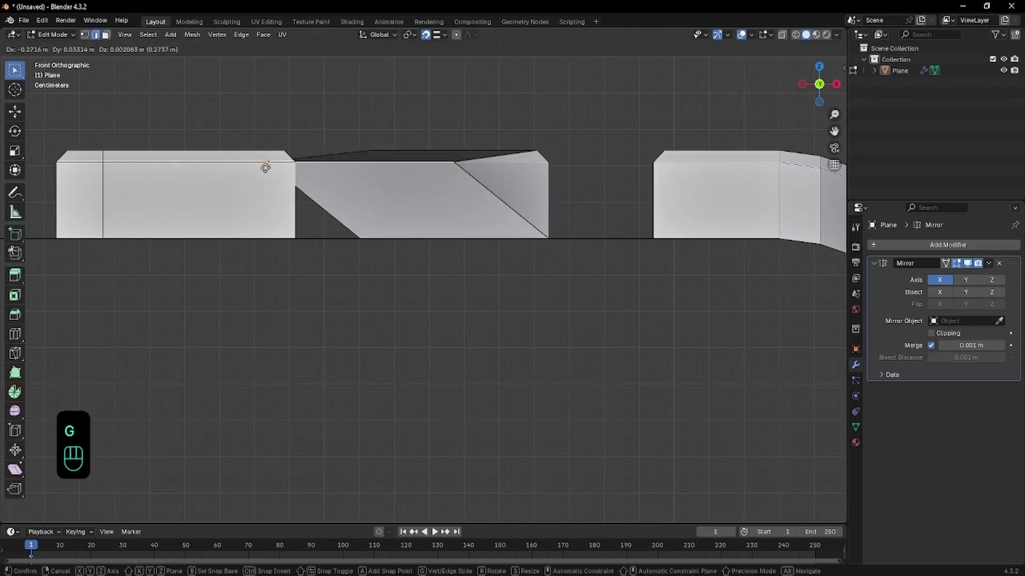
key(z)
click(265, 168)
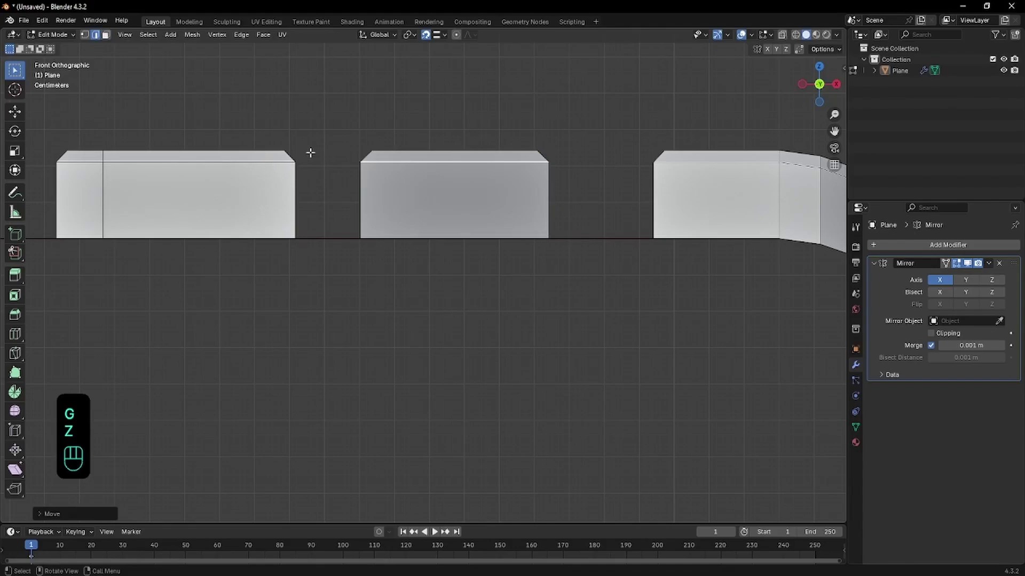
- Select the second edge loop below the shoulder block on the sidewall and slide it down to even out the spacing
middle_drag(310, 153, 476, 248)
key(Tab)
scroll(425, 267, down, 3)
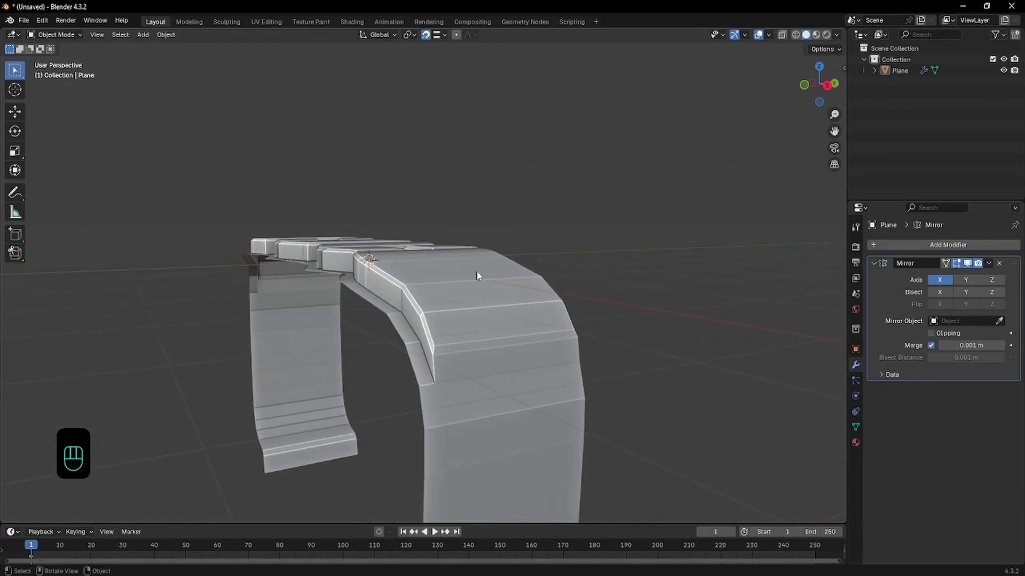
shift+middle_drag(473, 371, 441, 261)
click(408, 253)
key(Tab)
alt+click(521, 261)
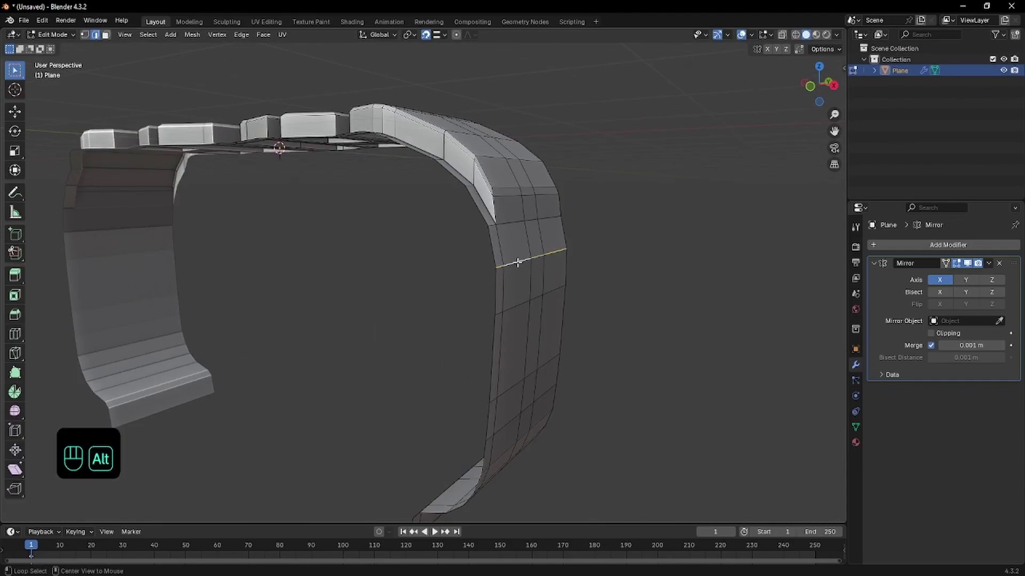
alt+click(522, 302)
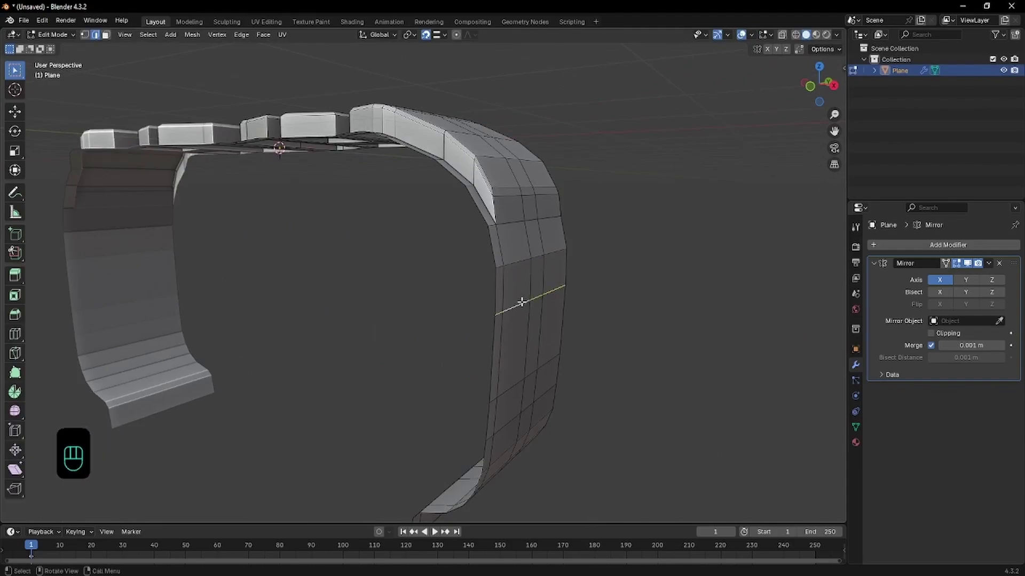
key(g)
key(g)
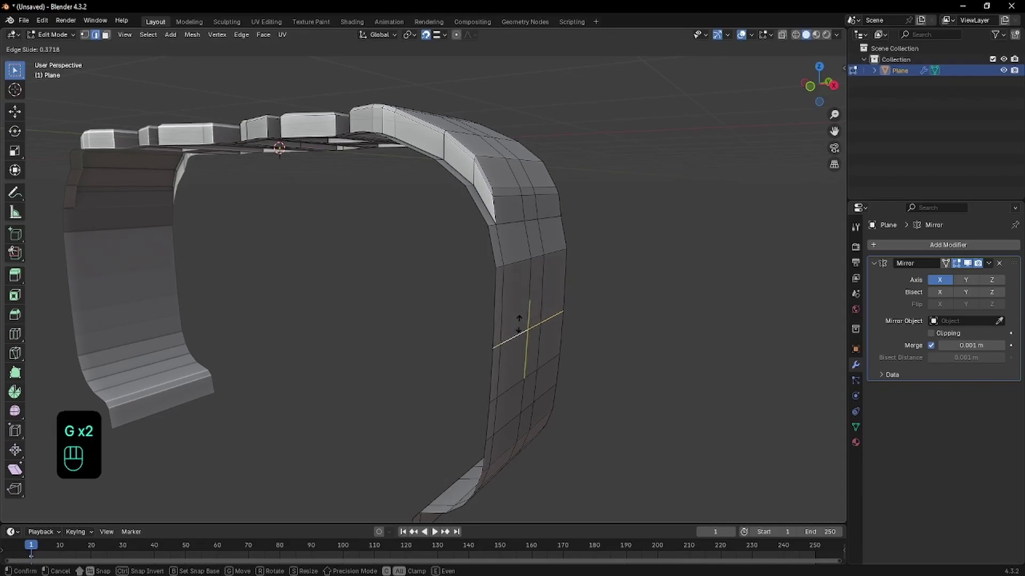
click(526, 314)
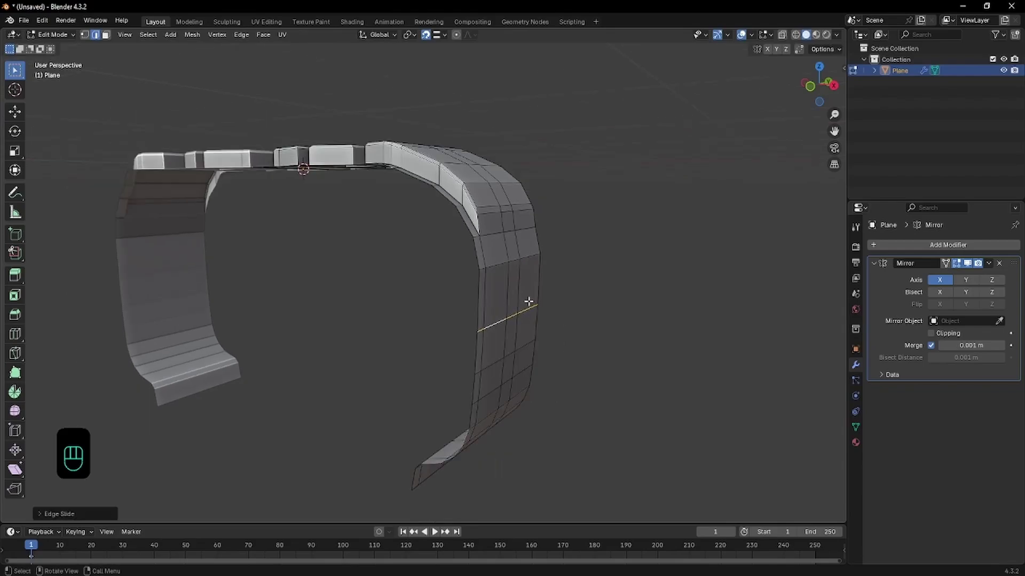
middle_drag(531, 300, 524, 269)
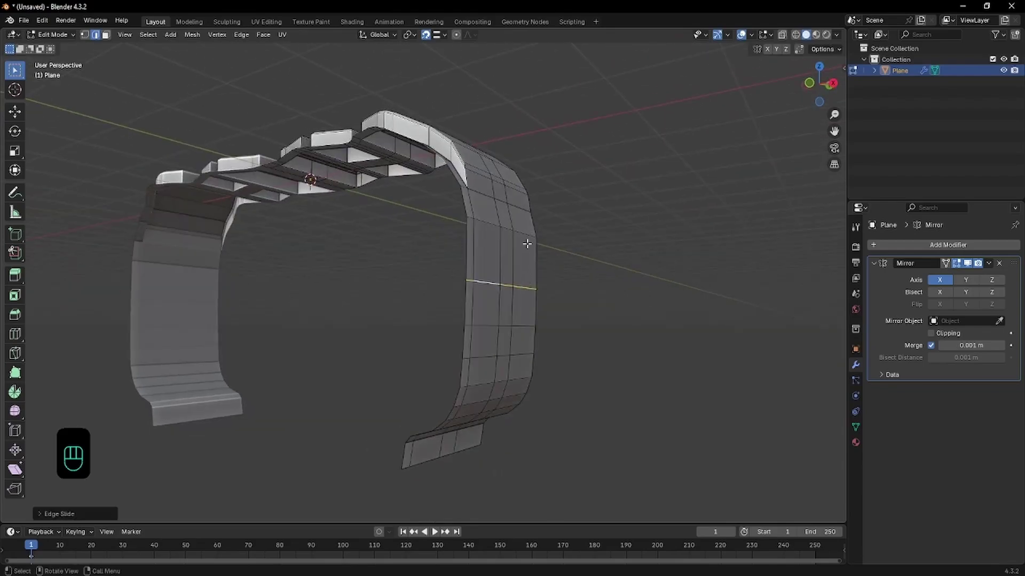
- Add the edge loop above to the selected sidewall loop and bevel both into narrow strips with one segment
alt+shift+click(525, 232)
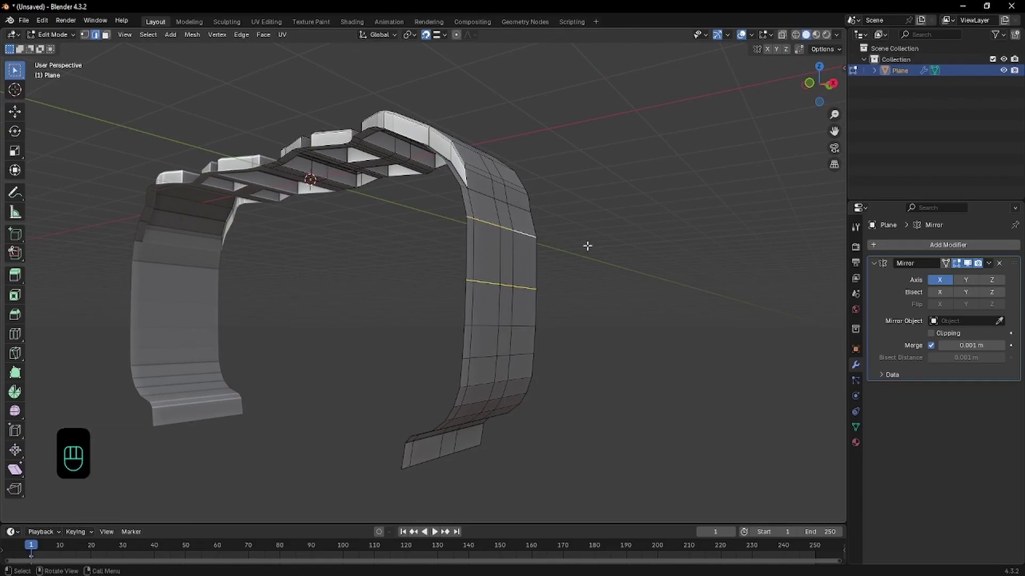
scroll(588, 244, up, 3)
key(ctrl+b)
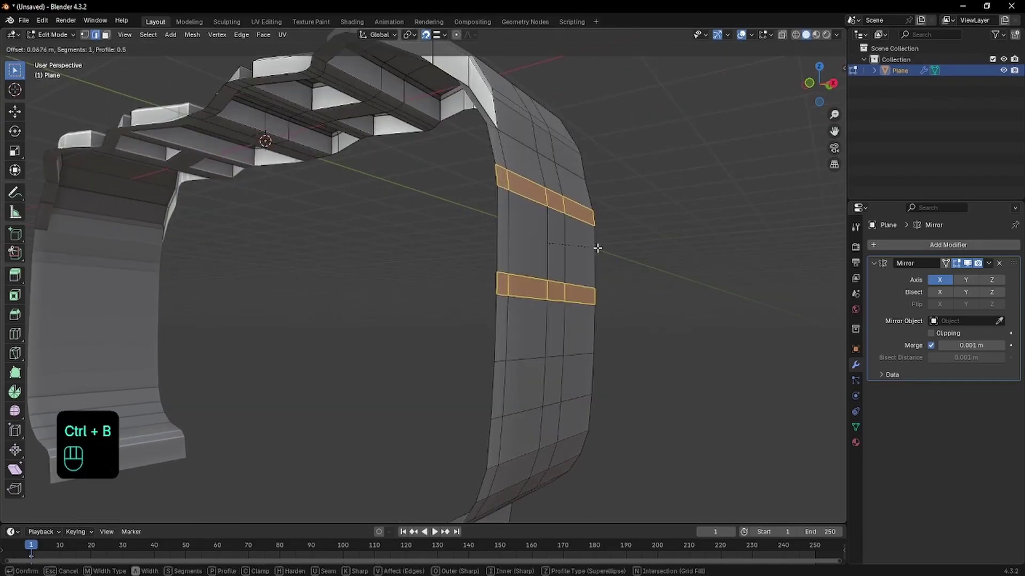
click(593, 246)
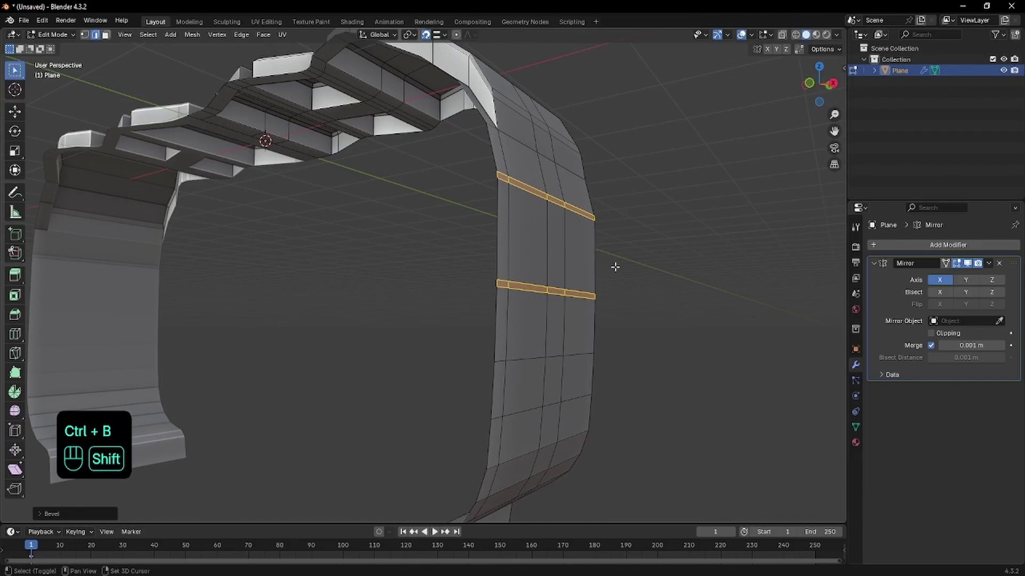
- Try to extrude both narrow sidewall strips outward with the regular Extrude
shift+middle_drag(612, 263, 534, 279)
key(e)
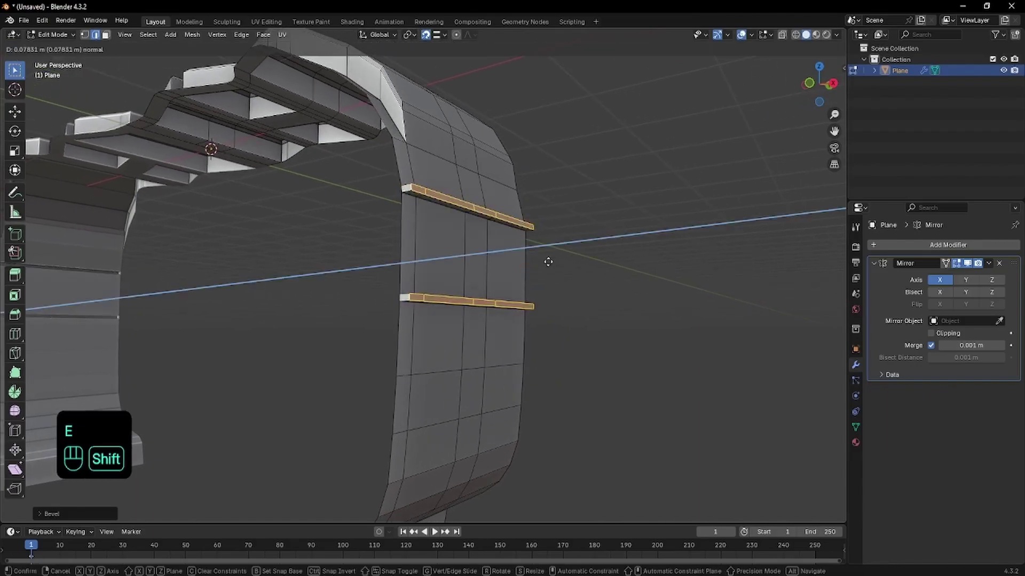
click(548, 261)
key(ctrl+z)
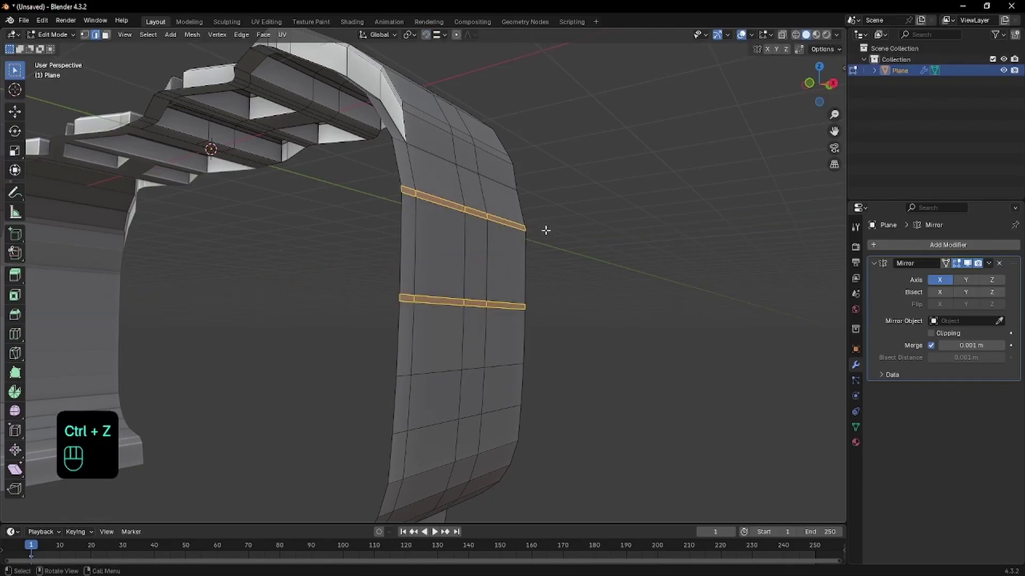
key(e)
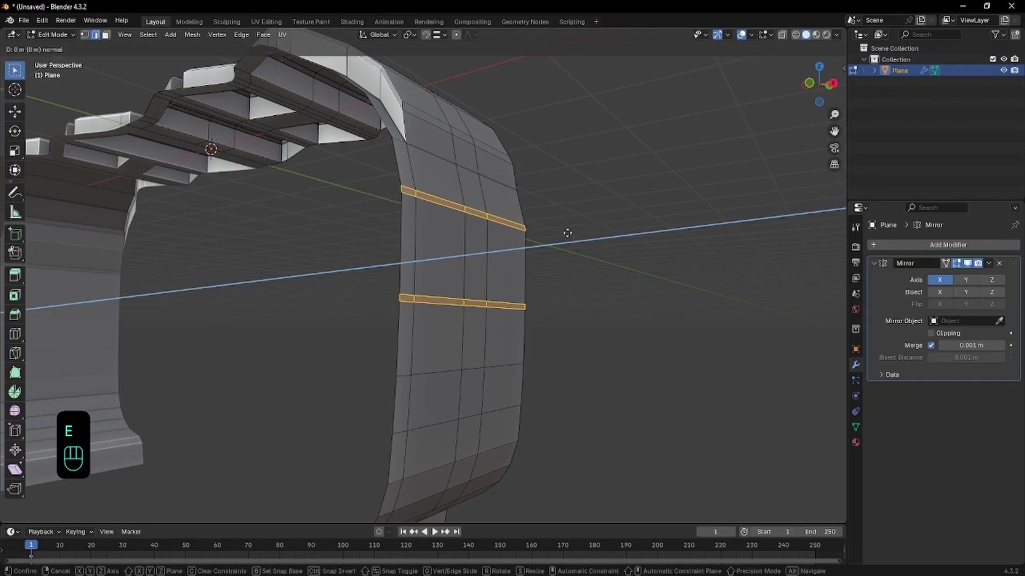
key(shift)
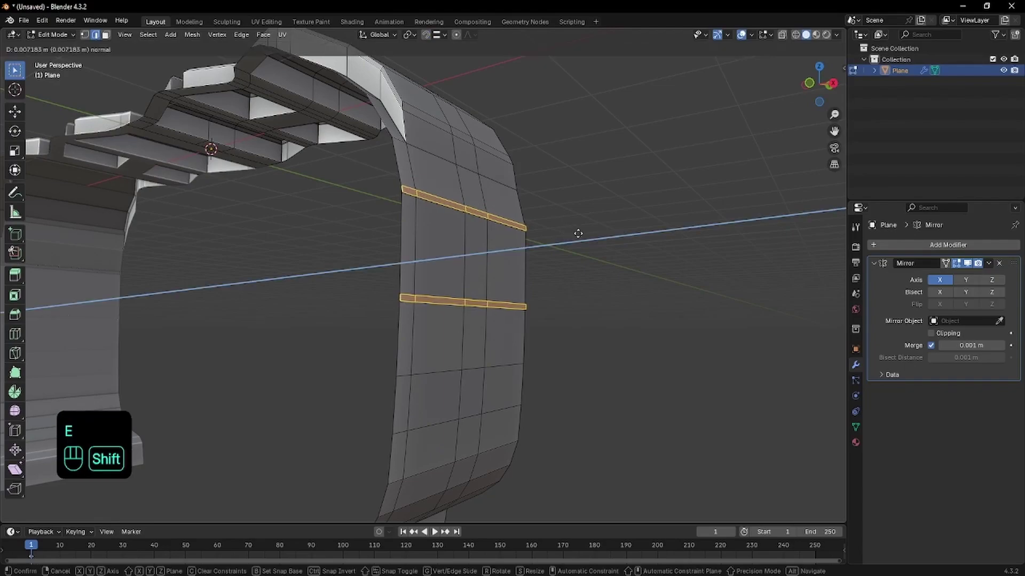
shift+click(634, 239)
key(ctrl)
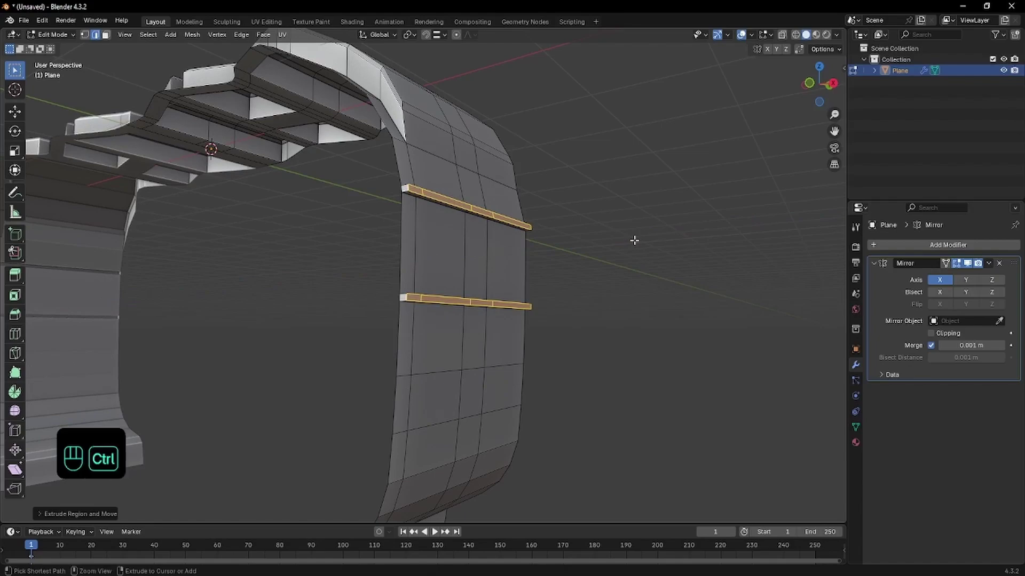
- Try to extrude both strips along their face normals, inspect the ribs in Object Mode, and undo the extrusion
key(alt+e)
click(634, 240)
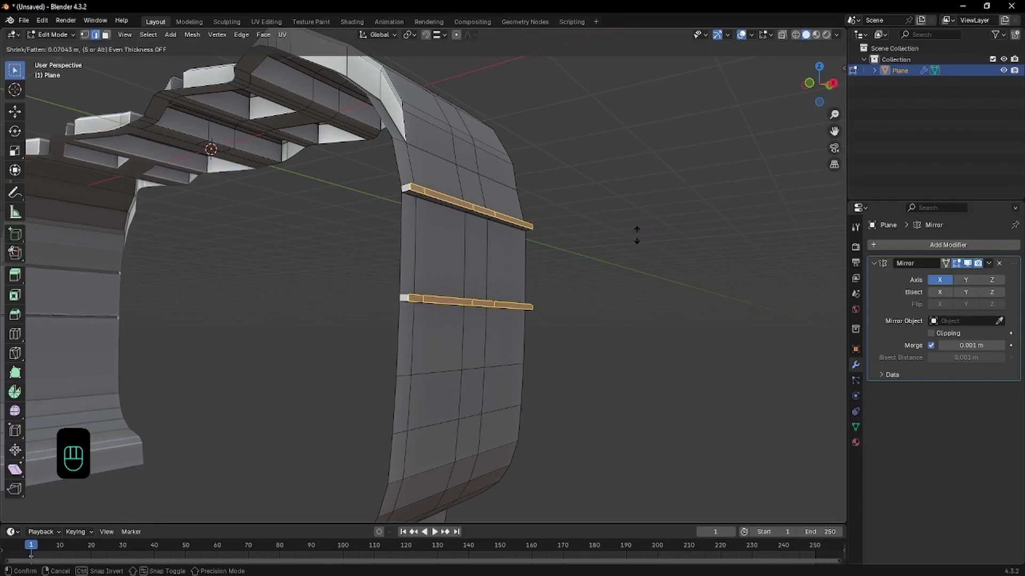
key(shift)
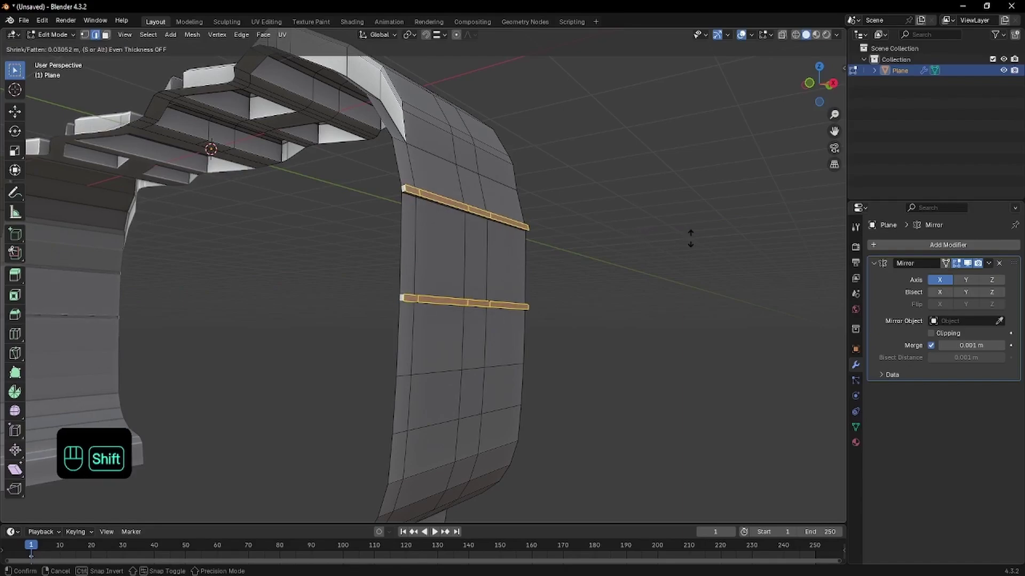
click(744, 241)
key(Tab)
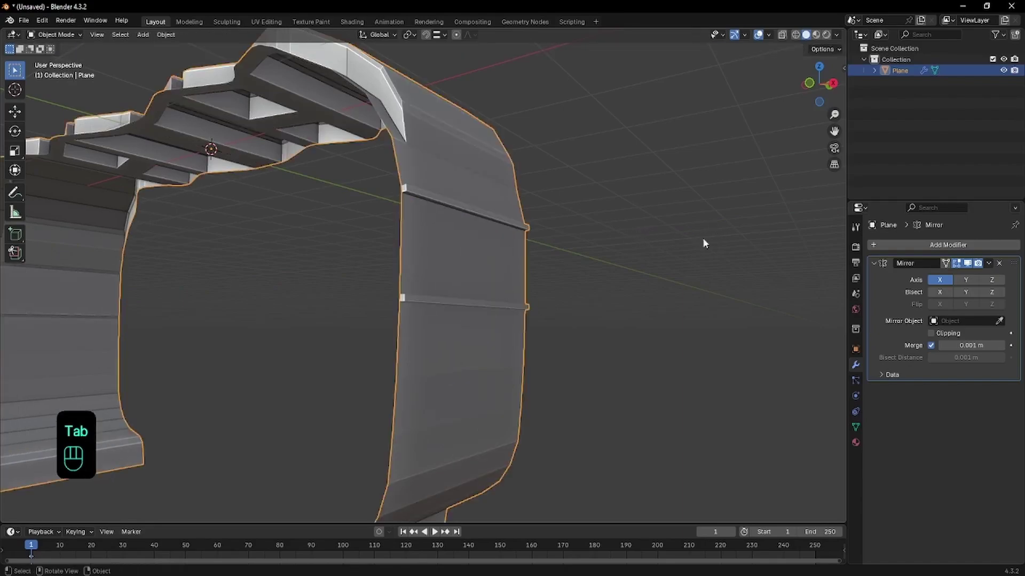
middle_drag(702, 240, 624, 275)
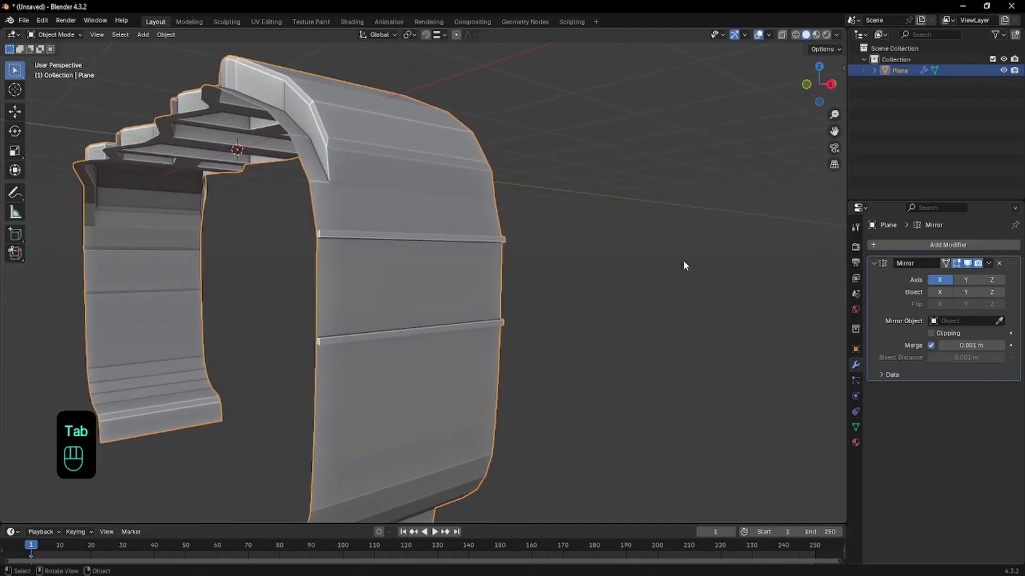
scroll(536, 273, up, 4)
key(ctrl+z)
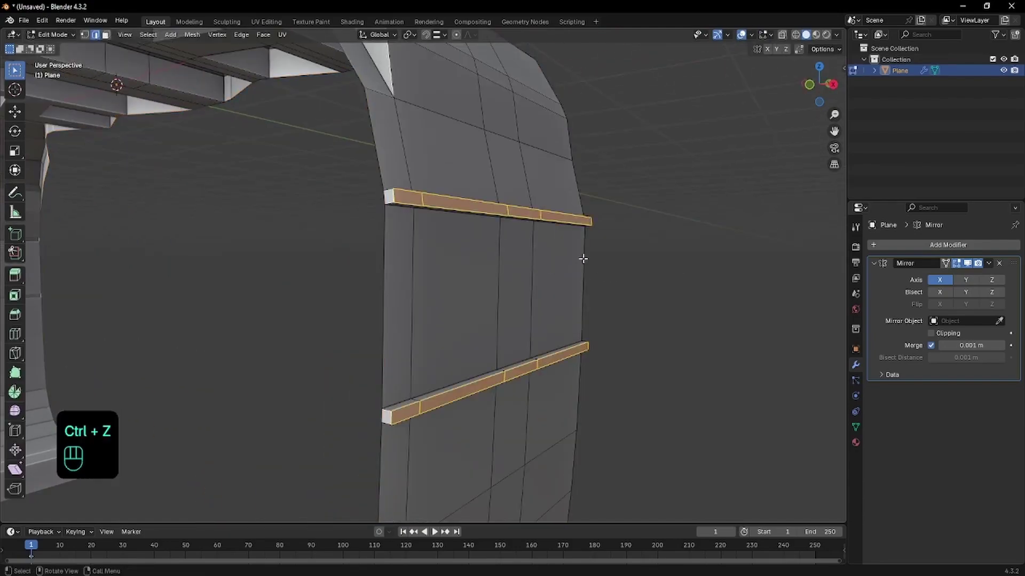
key(ctrl+z)
- Extrude both sidewall strips slightly outward along their face normals to form two thin raised ribs
key(alt+e)
click(613, 250)
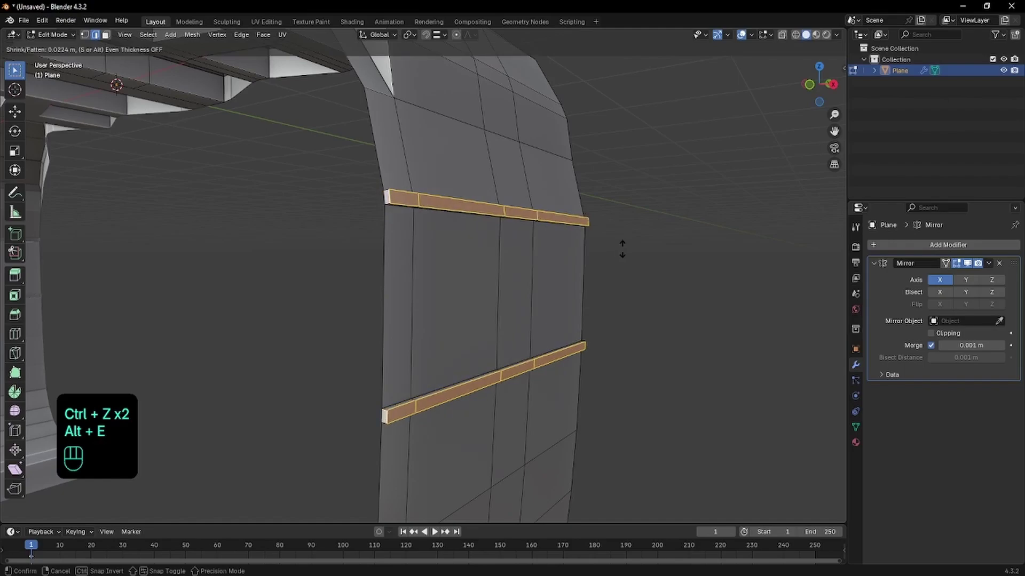
click(650, 236)
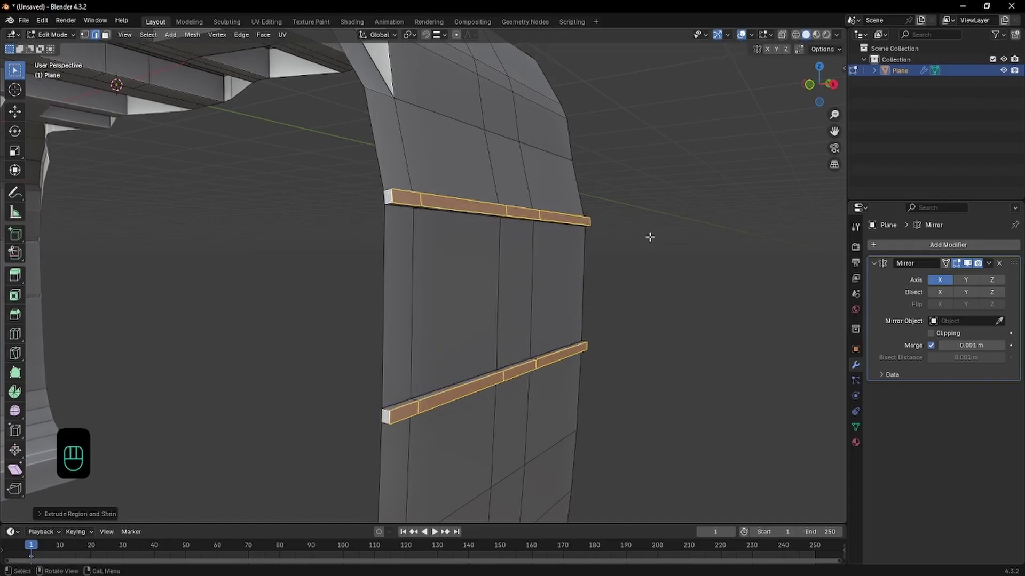
scroll(652, 236, down, 2)
scroll(392, 224, up, 2)
- In face selection, select the end faces of both ribs on each side of the section, delete them, and return to Object Mode
key(alt+a)
key(3)
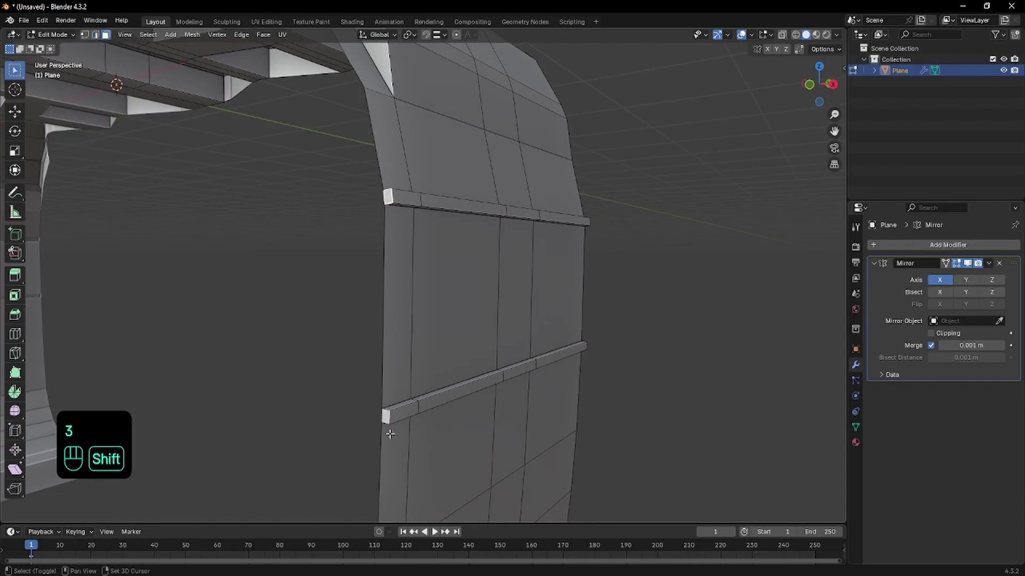
shift+click(386, 416)
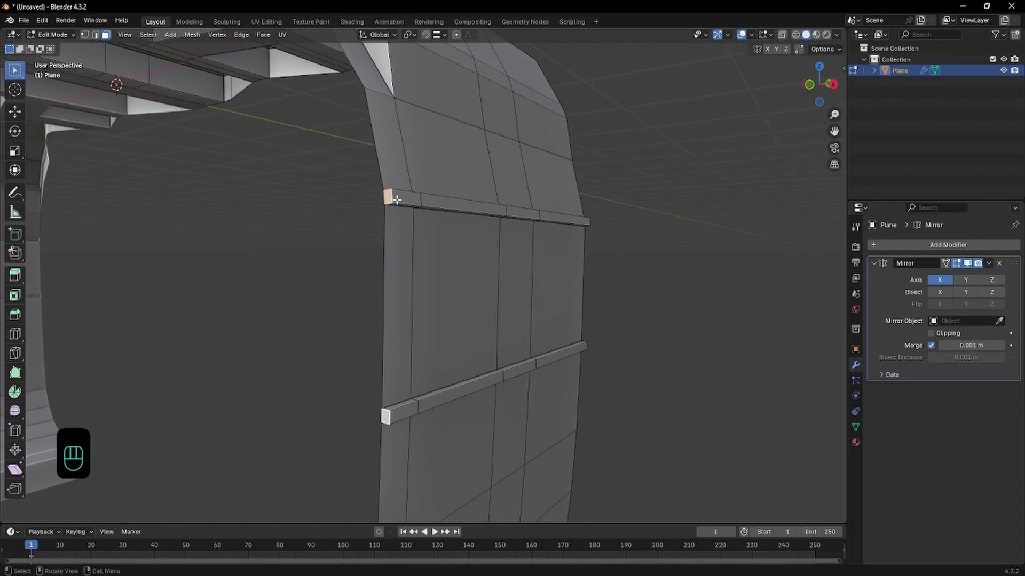
middle_drag(579, 357, 531, 341)
middle_drag(389, 331, 315, 294)
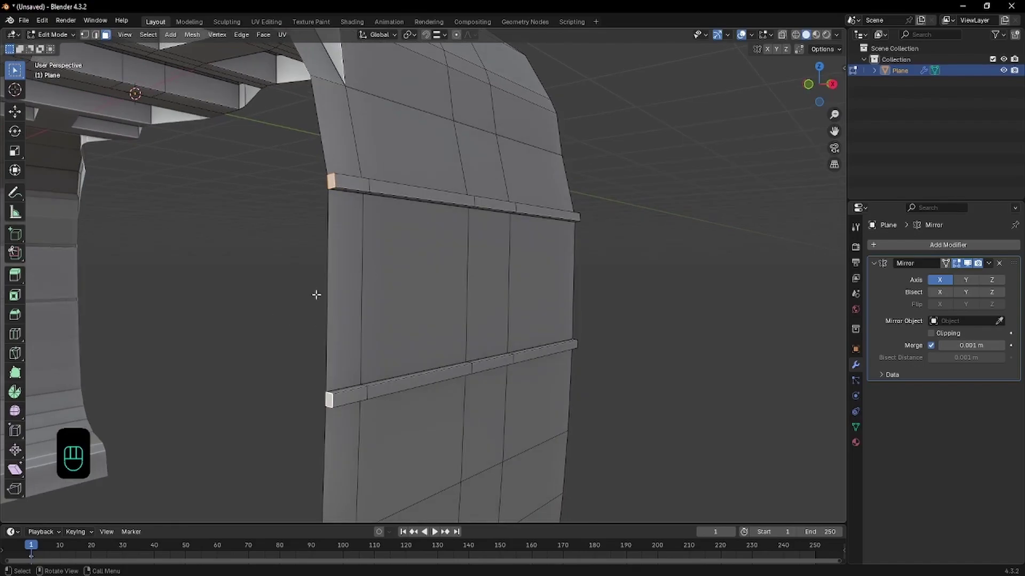
mouse_move(464, 260)
middle_down()
mouse_move(338, 293)
mouse_move(224, 293)
middle_up()
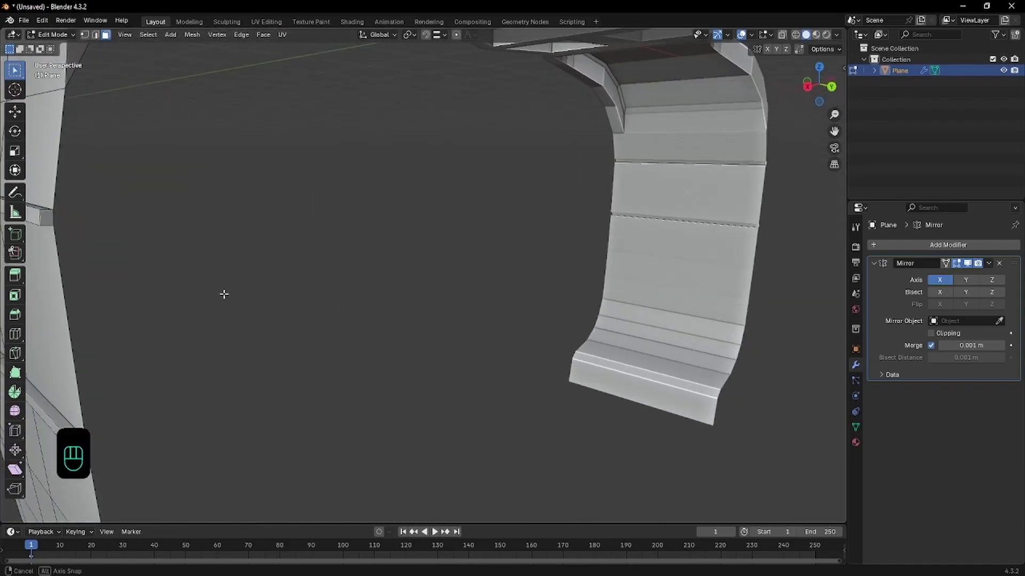
shift+middle_drag(48, 259, 235, 366)
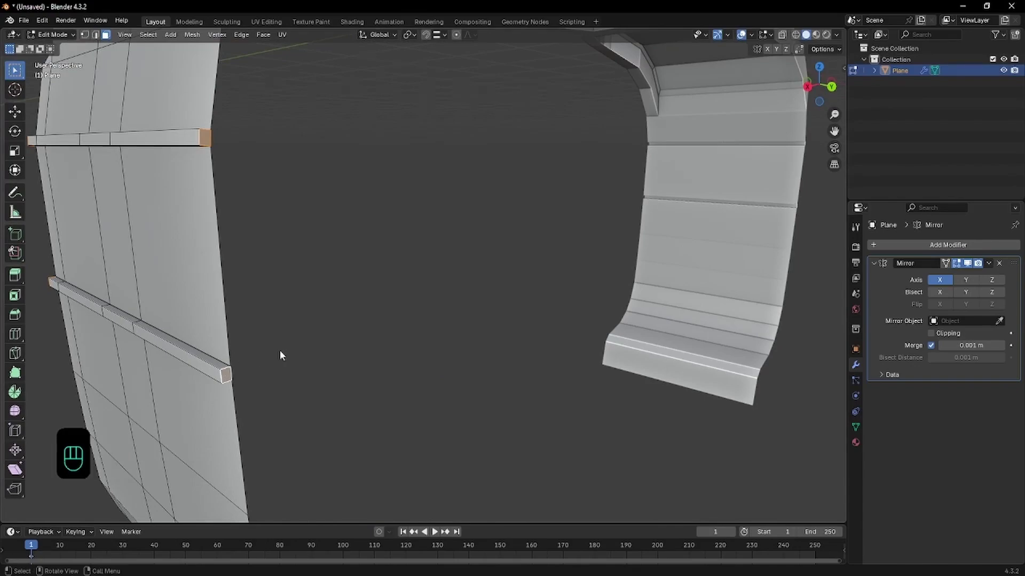
key(x)
click(287, 362)
middle_drag(286, 360, 387, 199)
key(Tab)
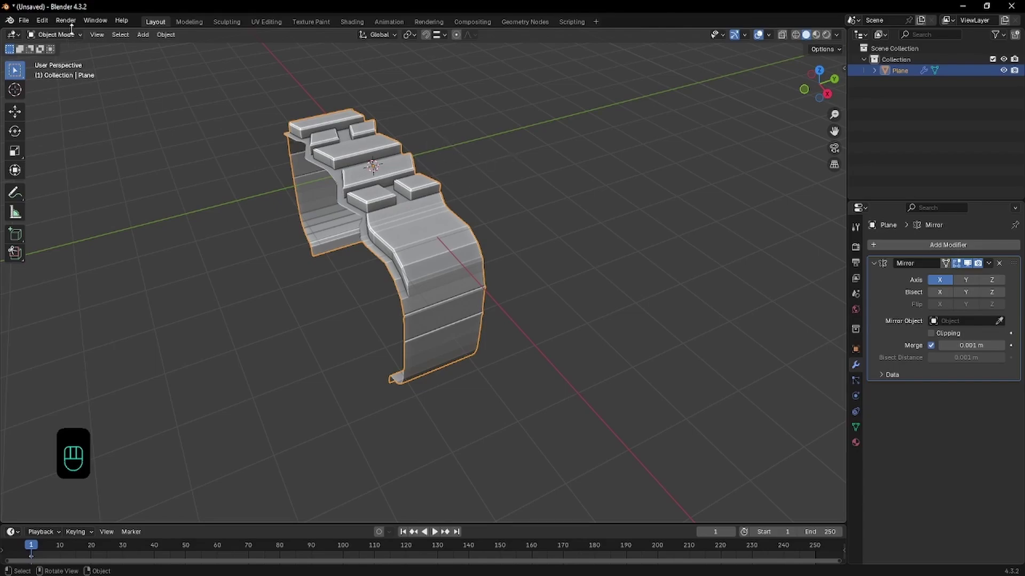
- Collapse the Mirror modifier's settings and add an Array modifier to the tire section
click(873, 264)
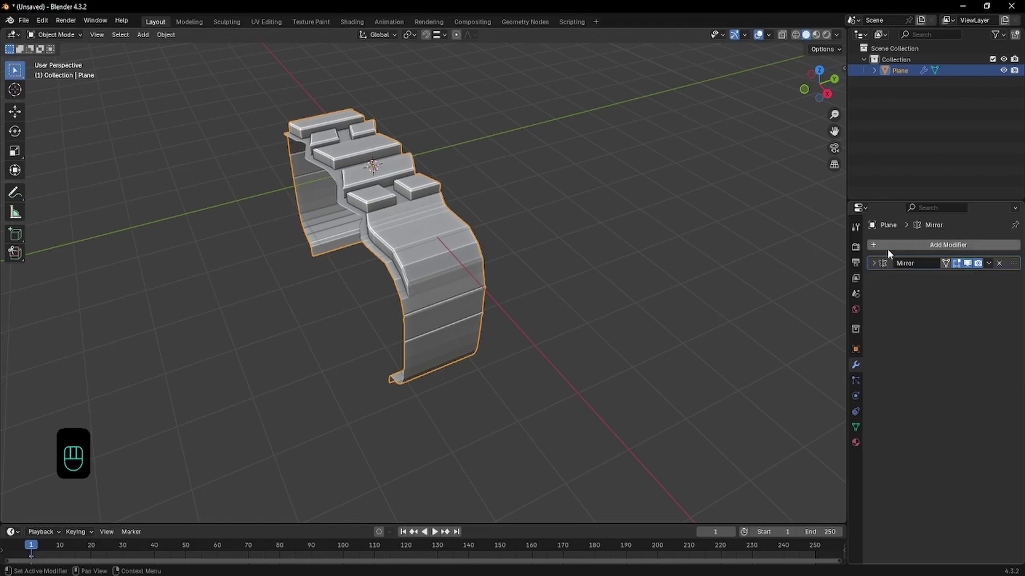
click(938, 245)
text(A)
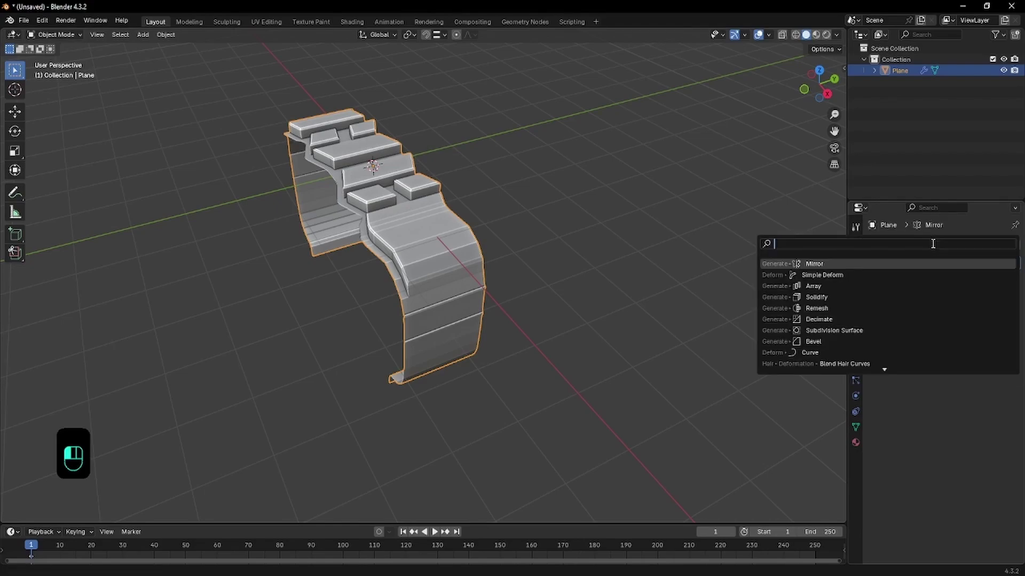
text(rray)
key(Return)
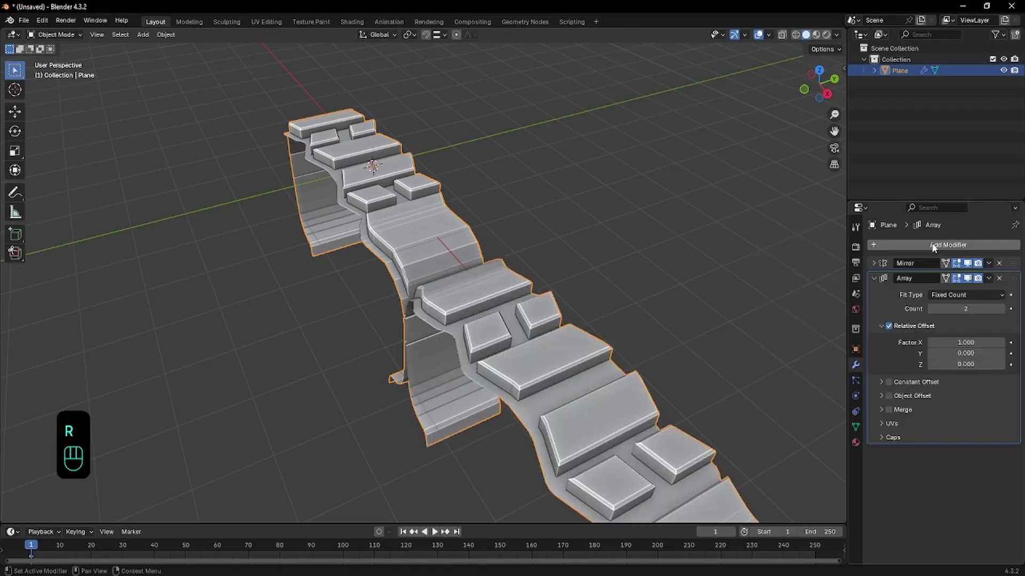
scroll(585, 330, down, 3)
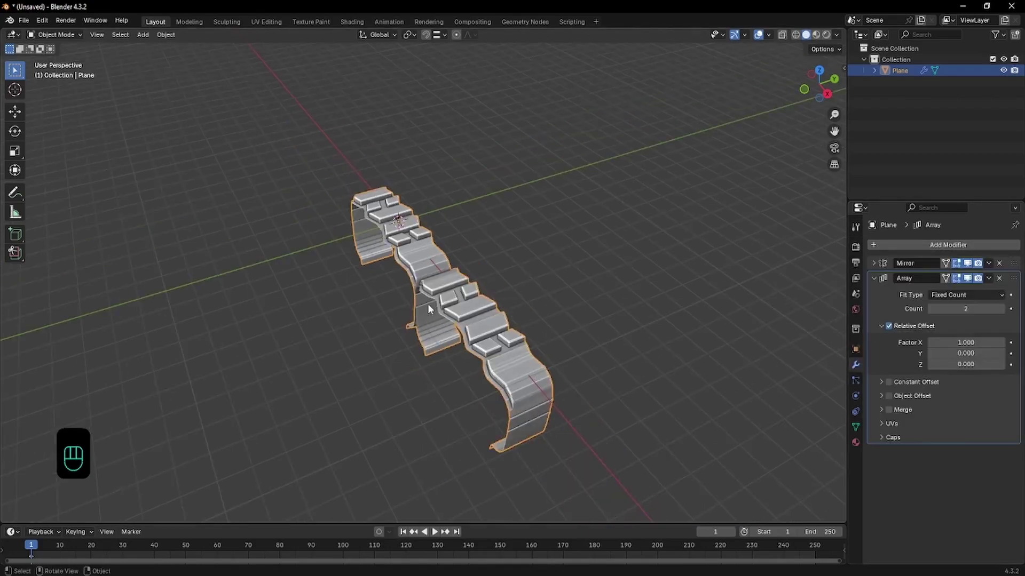
middle_drag(427, 303, 445, 306)
scroll(410, 227, up, 4)
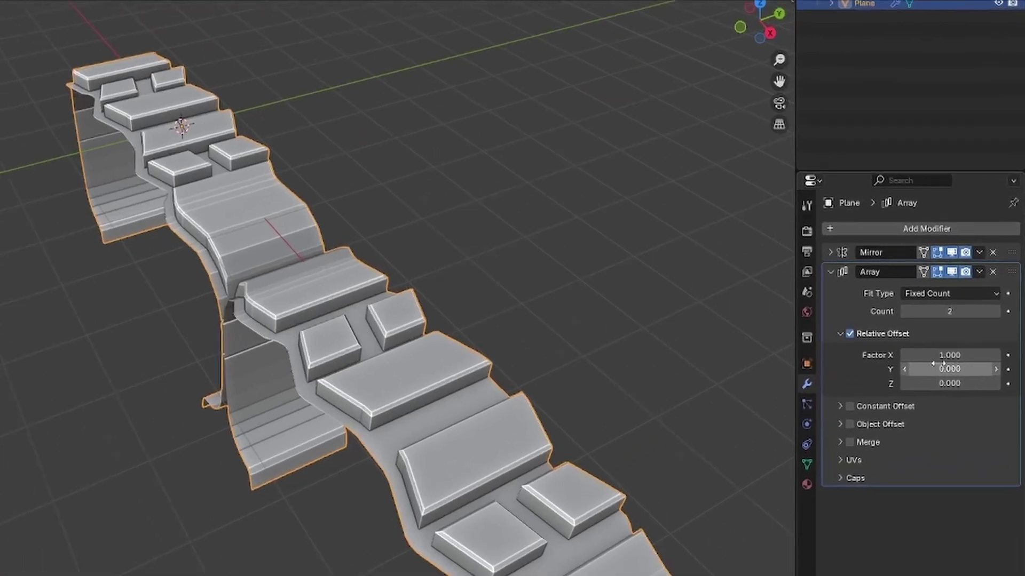
- Set the Array's relative offset factors to 0 on X and 1 on Y
click(960, 343)
text(0)
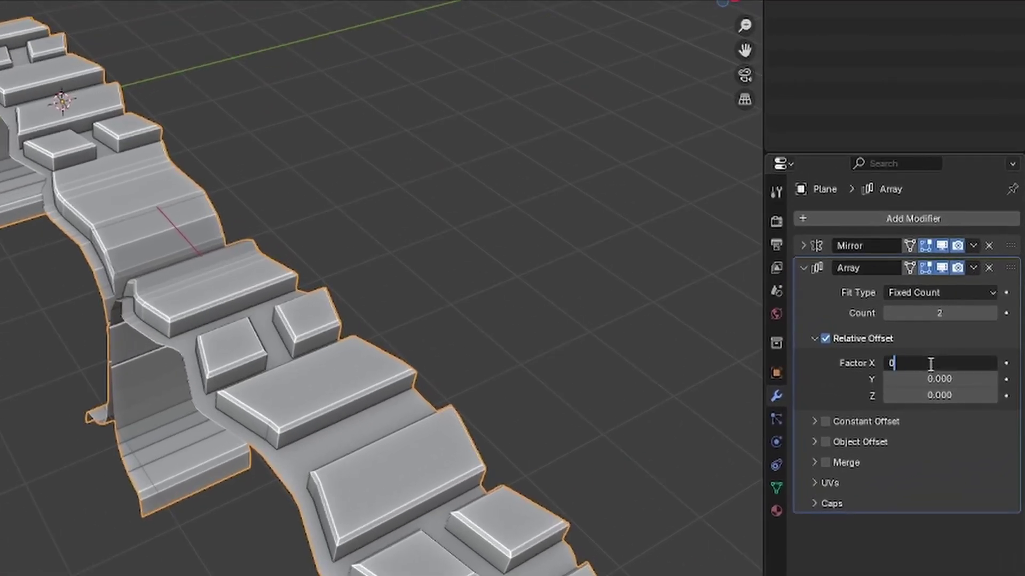
key(Return)
click(933, 376)
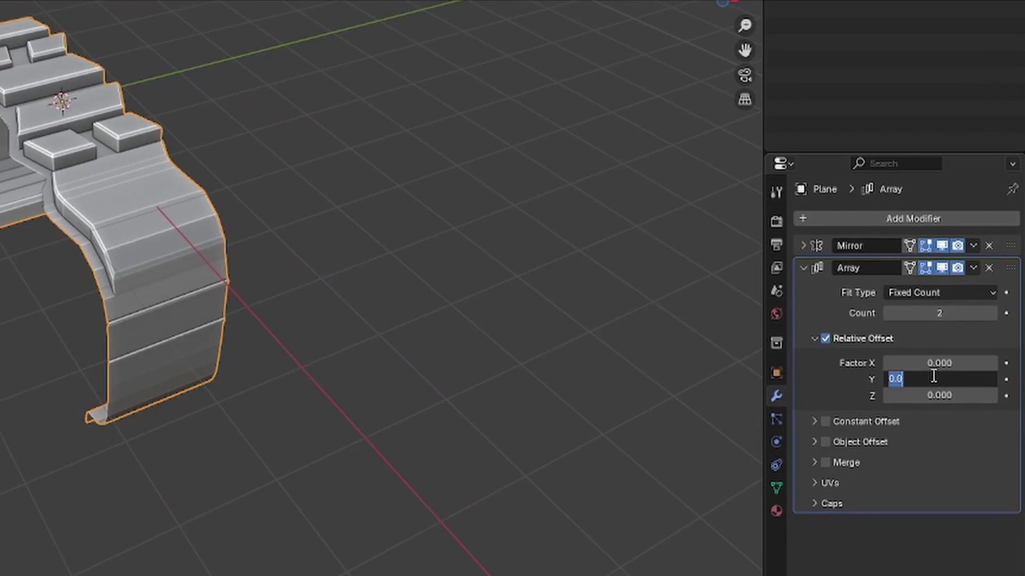
text(1)
key(Return)
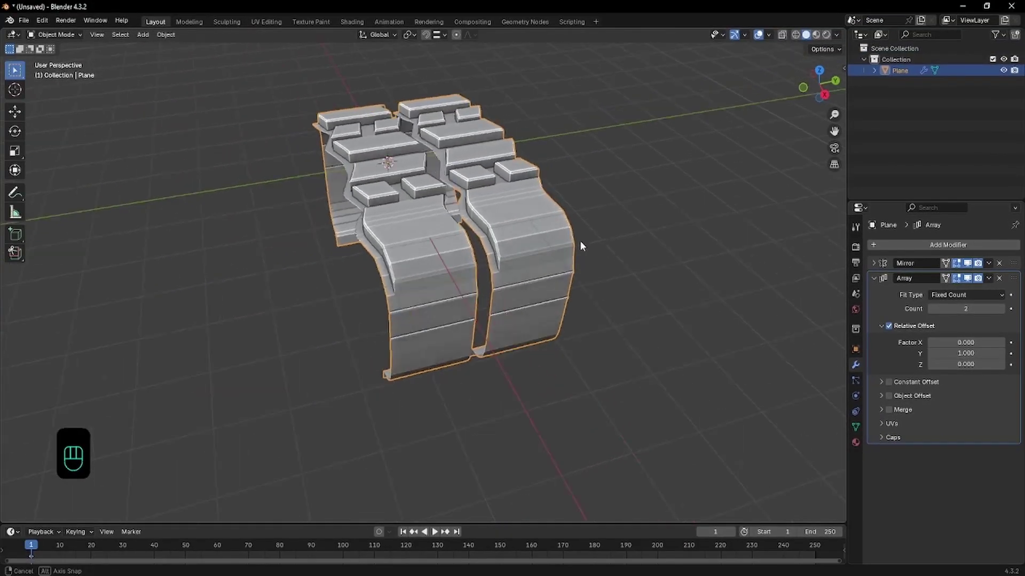
middle_drag(580, 245, 522, 230)
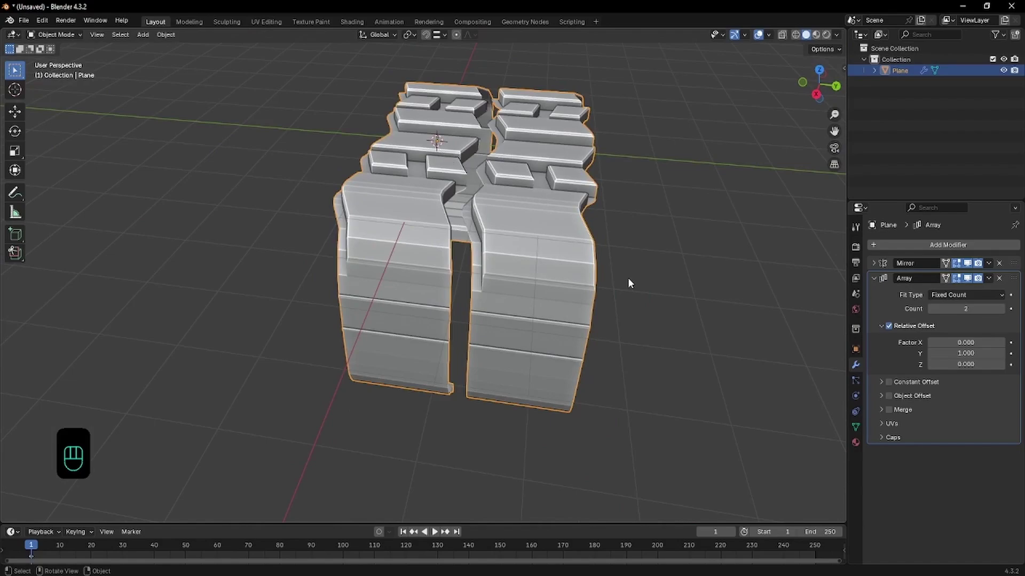
- In the right orthographic view, reduce the Array's relative Y factor to 0.850 so the two sidewall copies meet edge to edge
key(KP_3)
scroll(628, 277, up, 5)
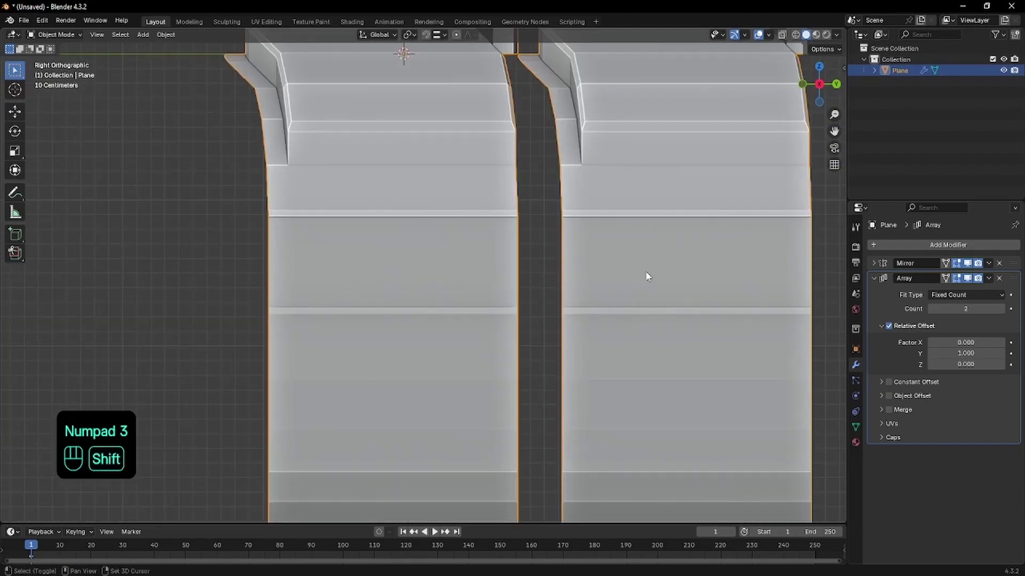
shift+middle_drag(648, 277, 485, 278)
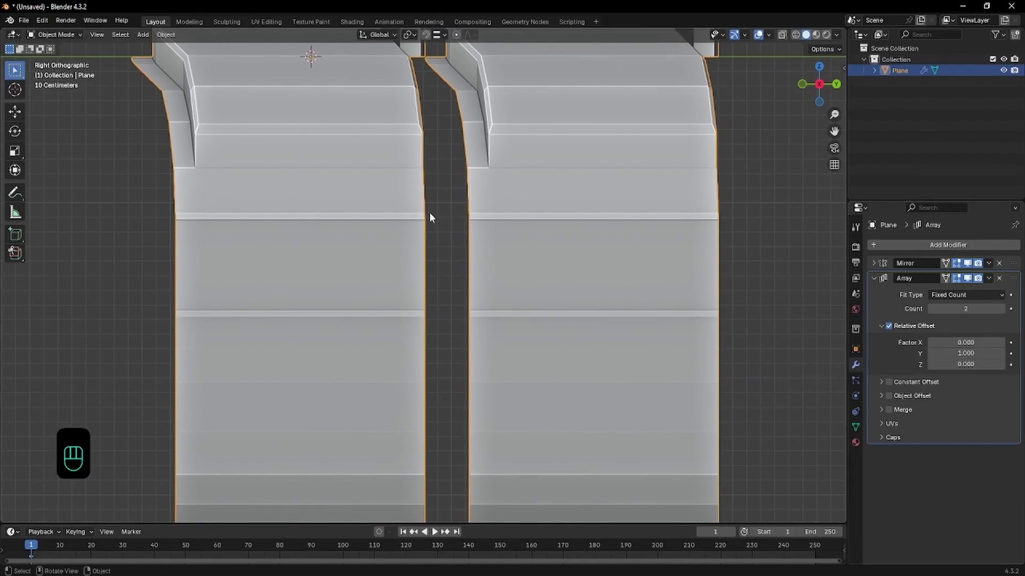
scroll(434, 204, down, 1)
scroll(434, 204, up, 2)
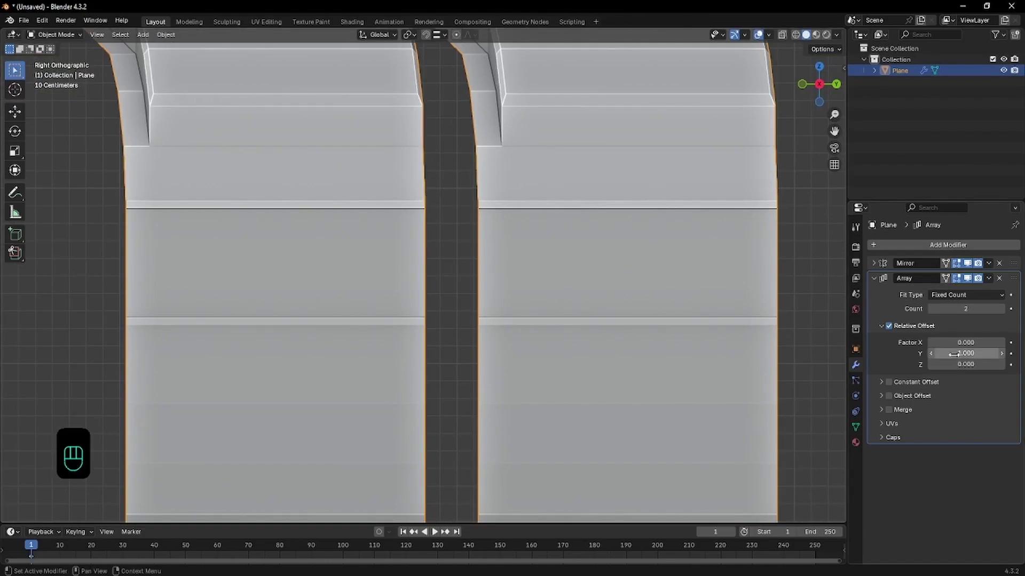
key(shift)
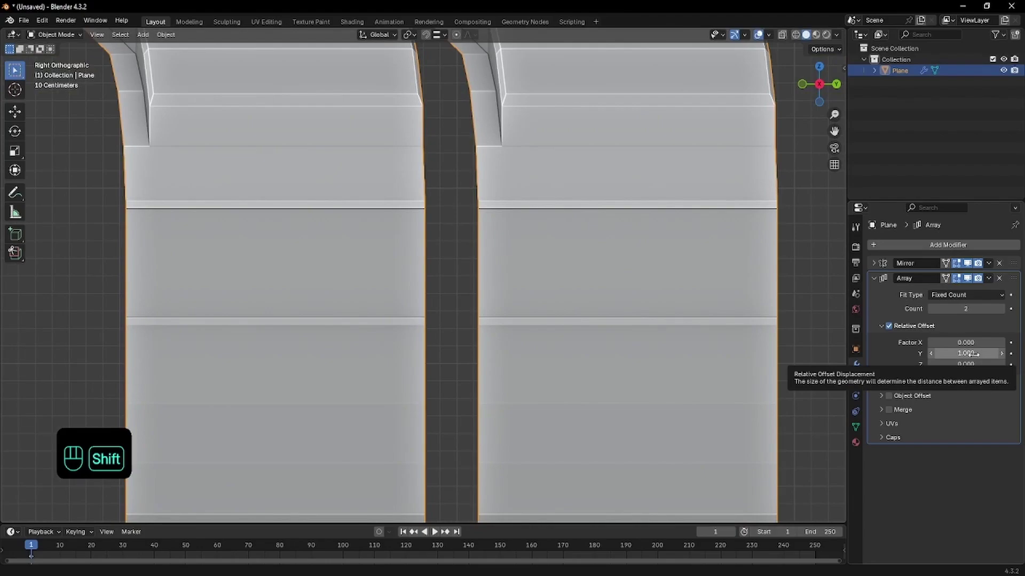
shift+drag(973, 353, 948, 354)
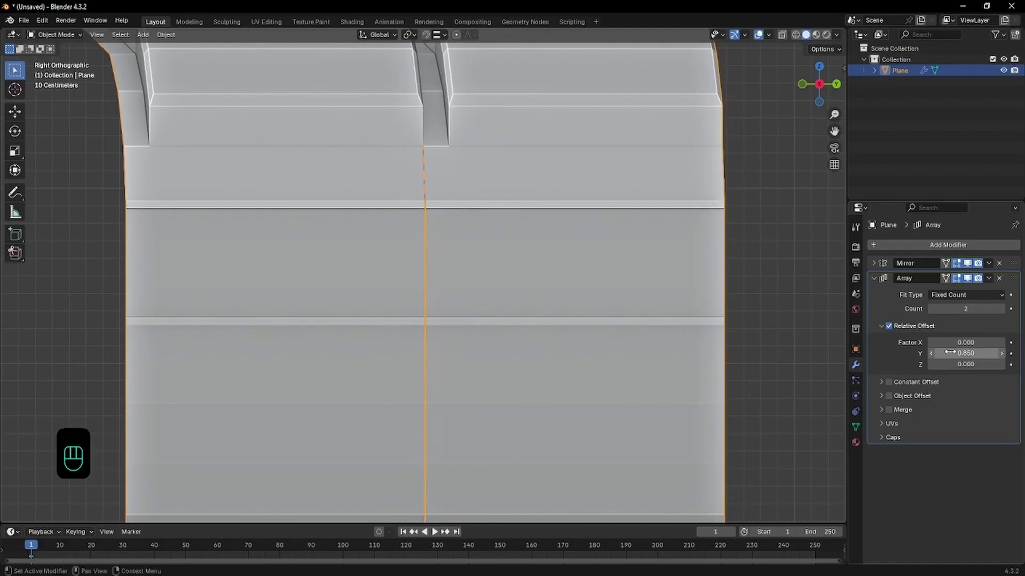
- Increase the Array count to 17 and inspect the repeated tread strip in perspective
scroll(619, 265, down, 6)
middle_drag(491, 292, 437, 277)
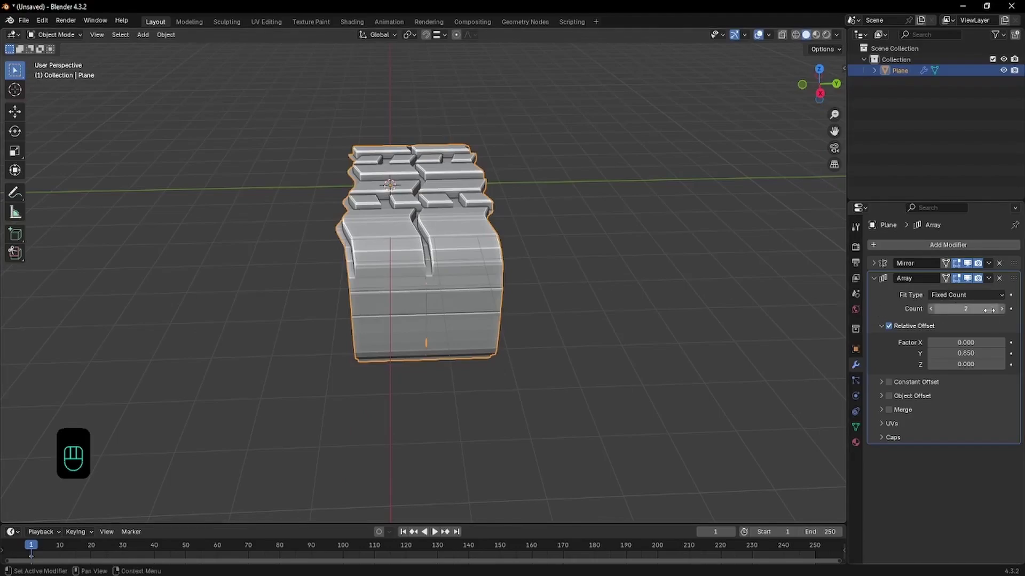
drag(955, 309, 1004, 309)
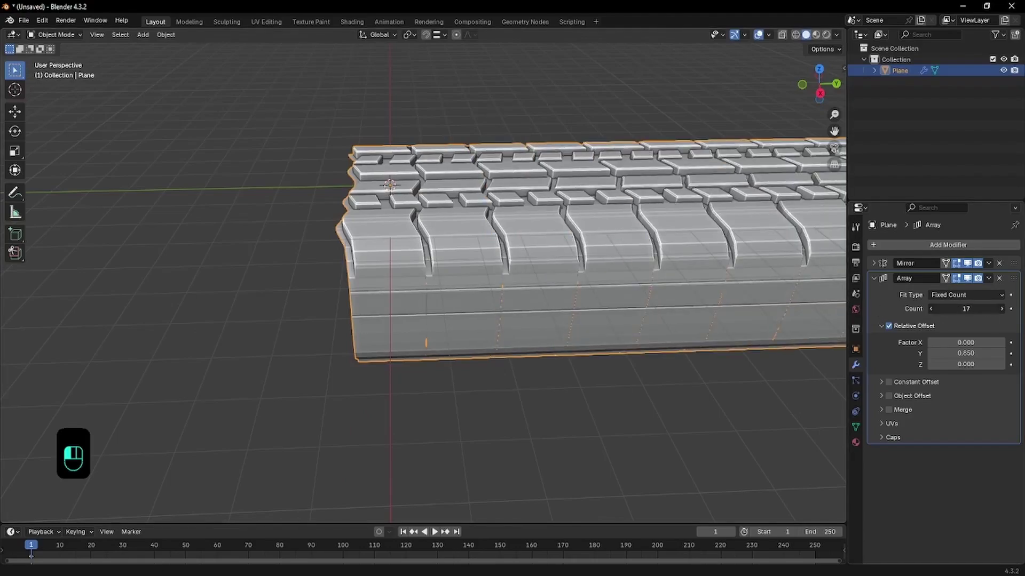
scroll(427, 251, down, 6)
middle_drag(511, 174, 605, 213)
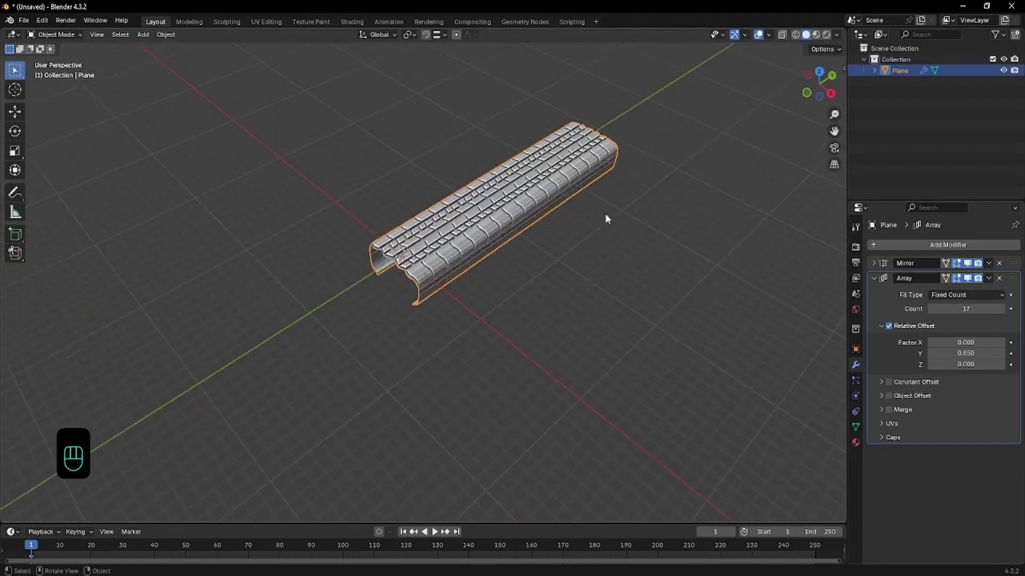
scroll(605, 213, up, 4)
scroll(572, 206, down, 2)
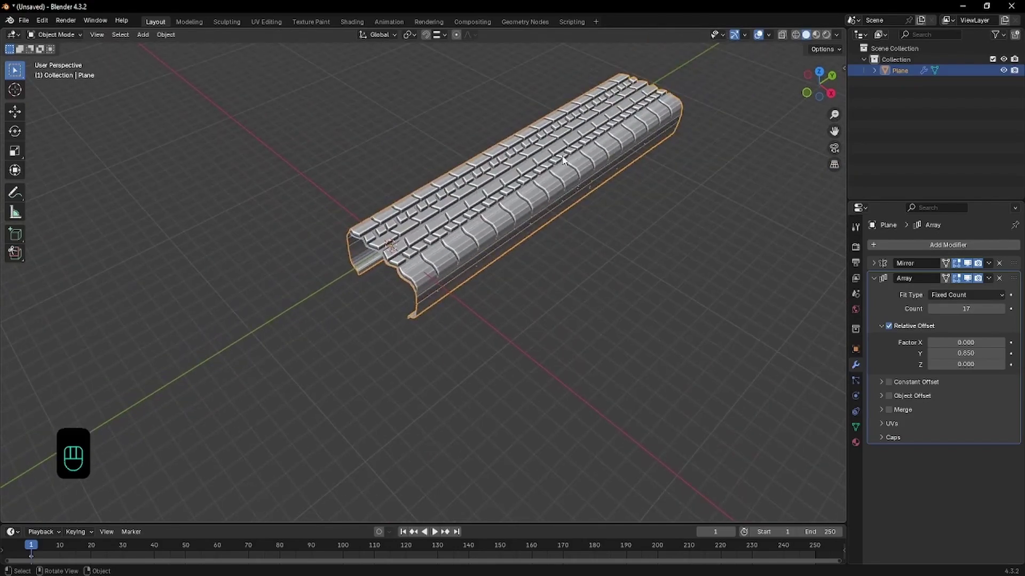
scroll(563, 159, up, 2)
- Set the Array modifier's count back to 2
click(959, 305)
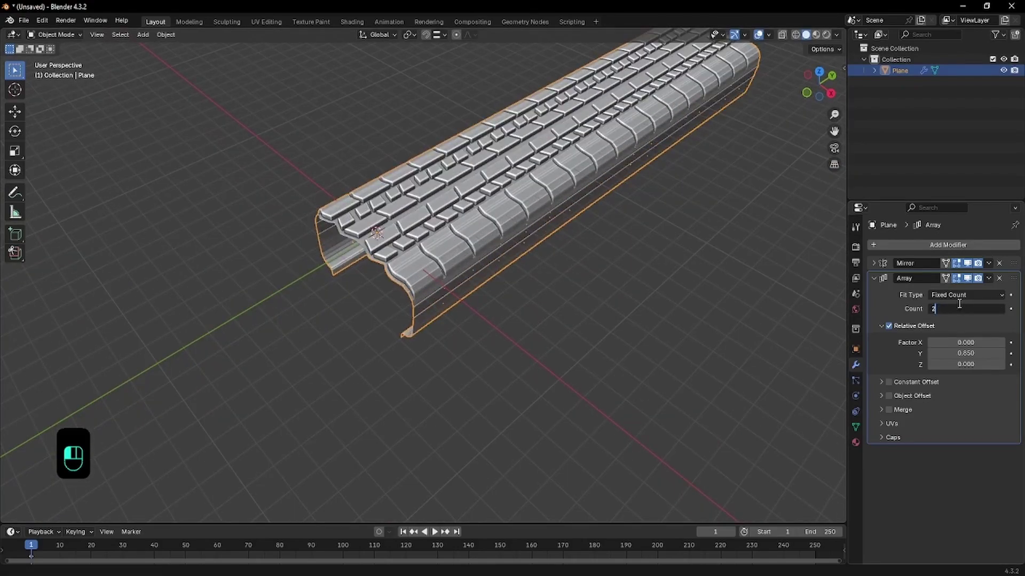
text(2)
key(Return)
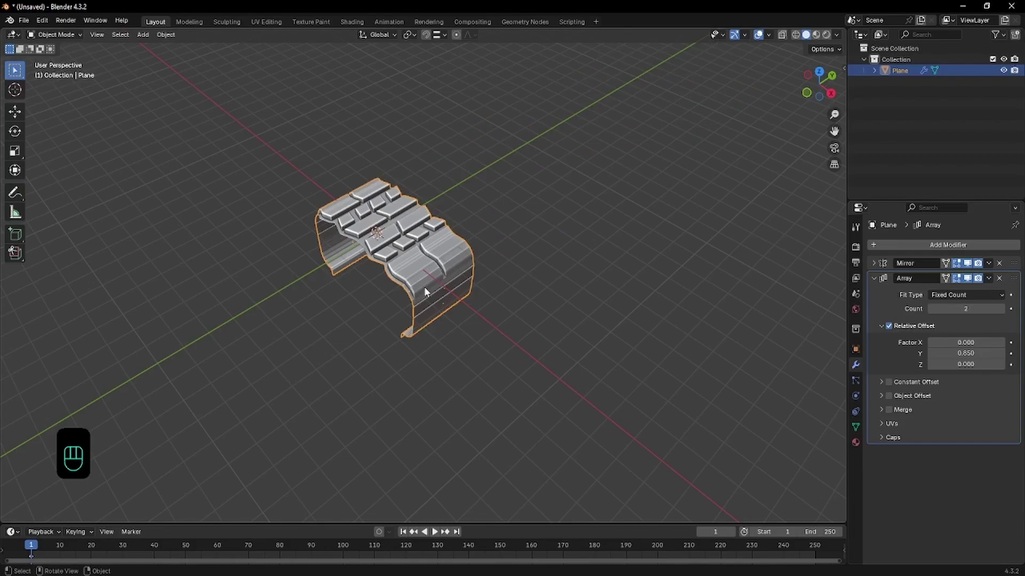
- In the right orthographic view, raise the Array's relative Y factor to 0.880 and examine the seam between the two copies
key(KP_3)
scroll(422, 288, up, 10)
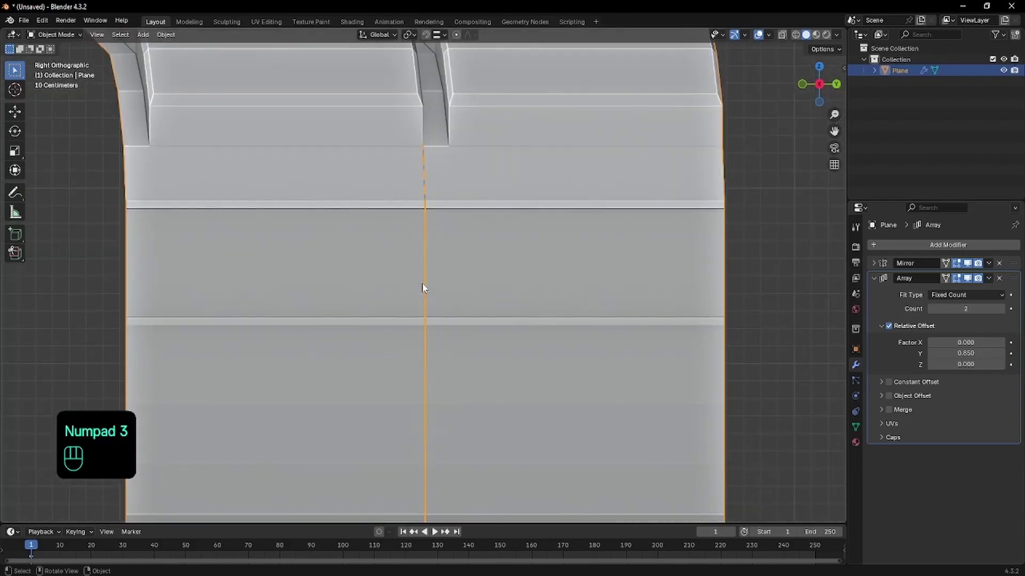
scroll(447, 288, down, 4)
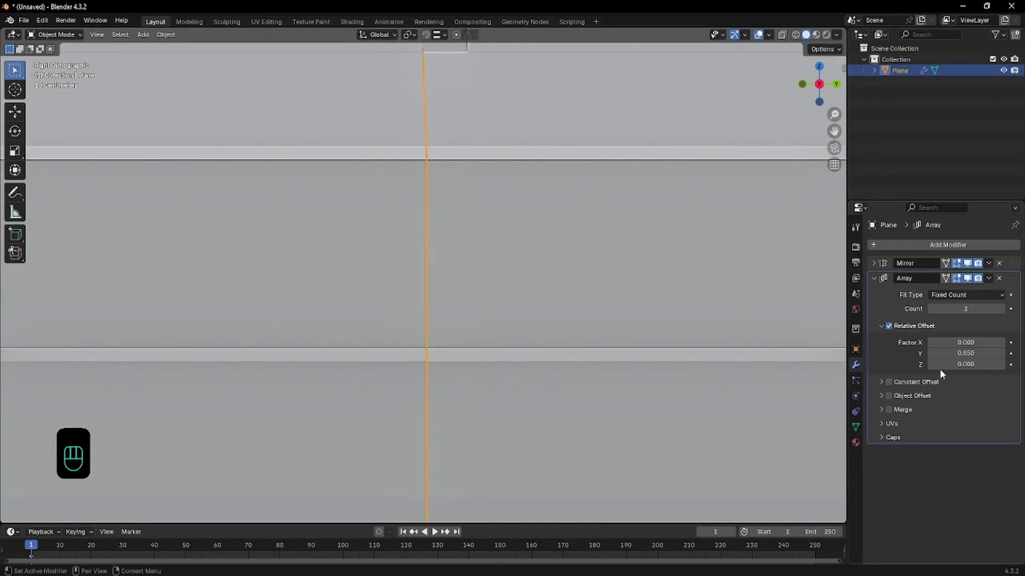
shift+drag(967, 354, 973, 354)
scroll(613, 312, up, 3)
scroll(613, 312, up, 5)
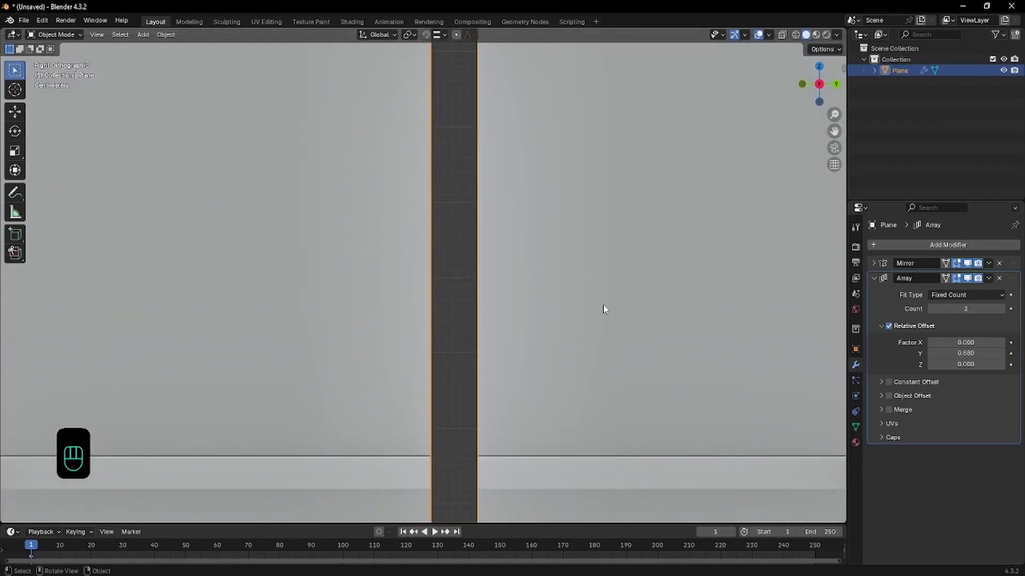
scroll(458, 267, up, 3)
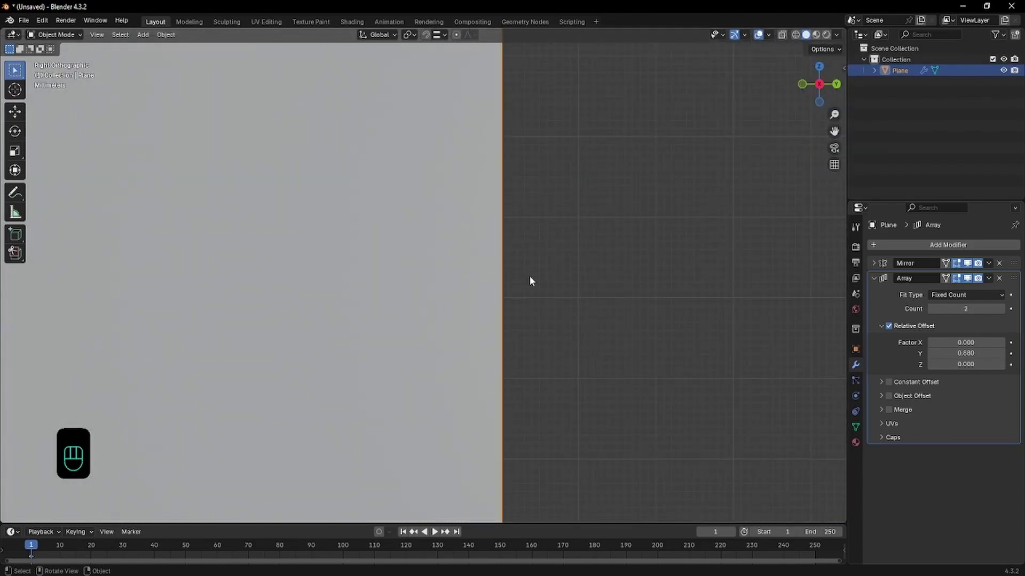
scroll(577, 286, up, 1)
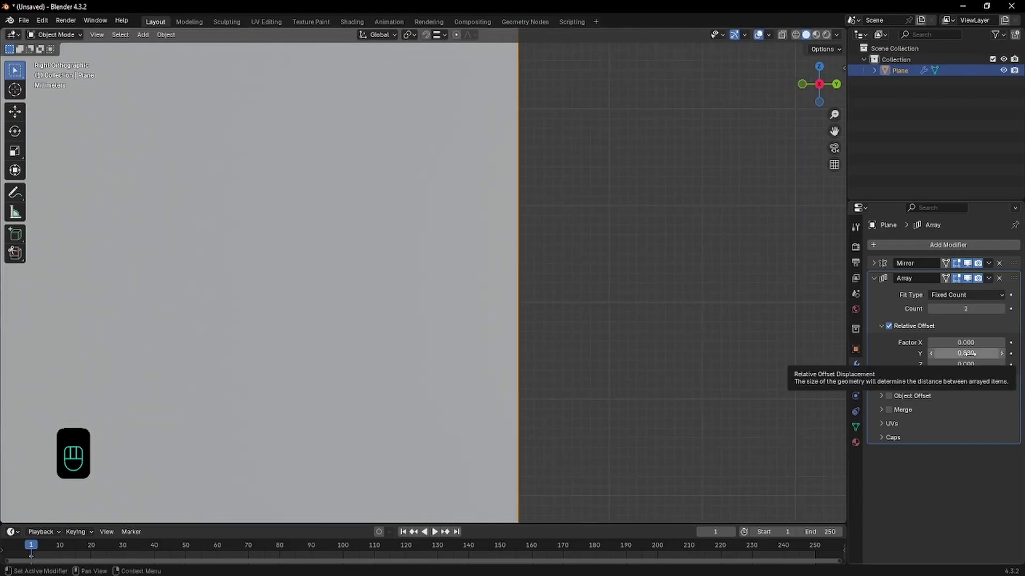
- Set the Array modifier's Y relative offset factor to 0.860 and display the model in wireframe
shift+drag(968, 353, 963, 353)
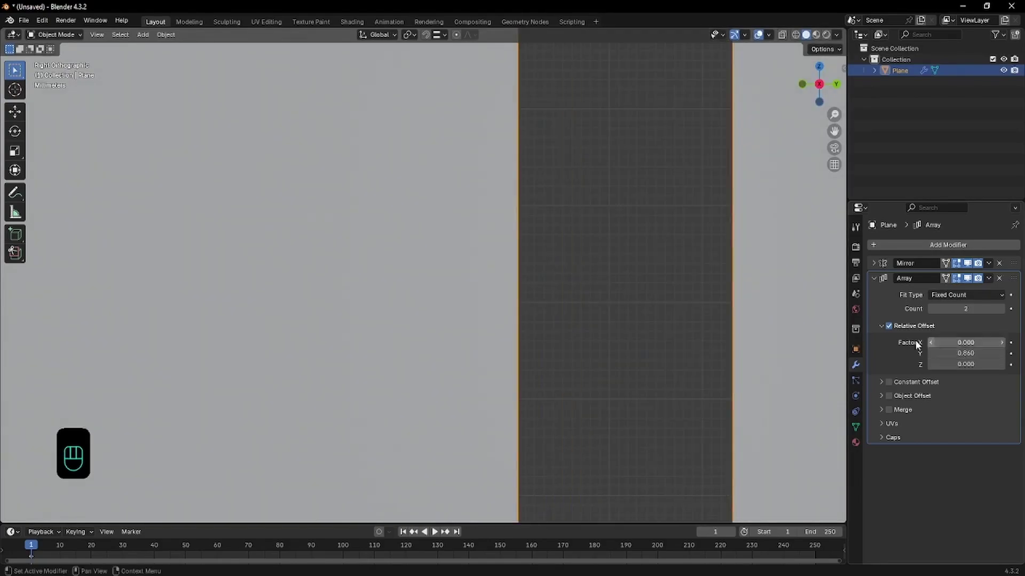
key(shift+z)
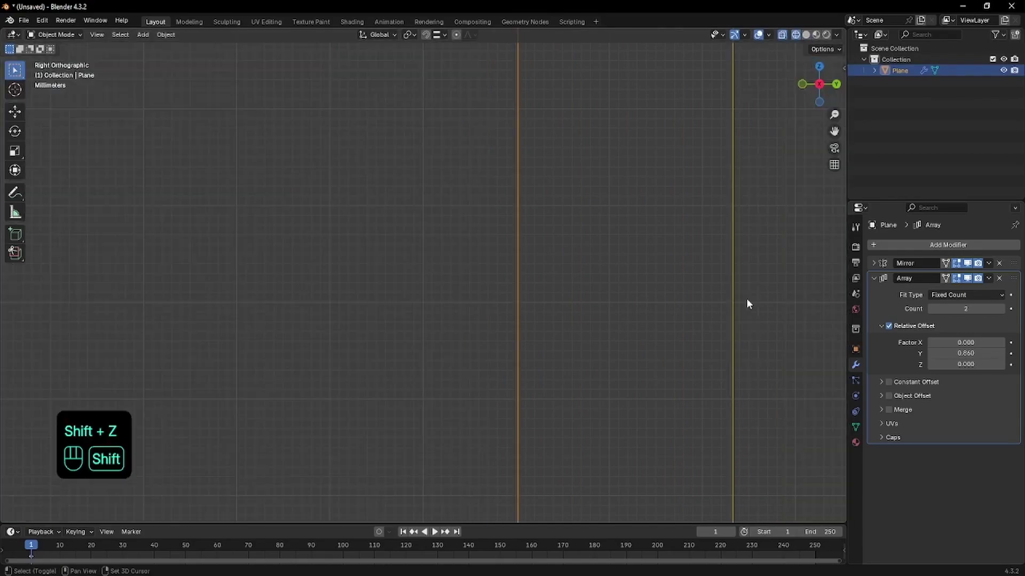
key(shift+z)
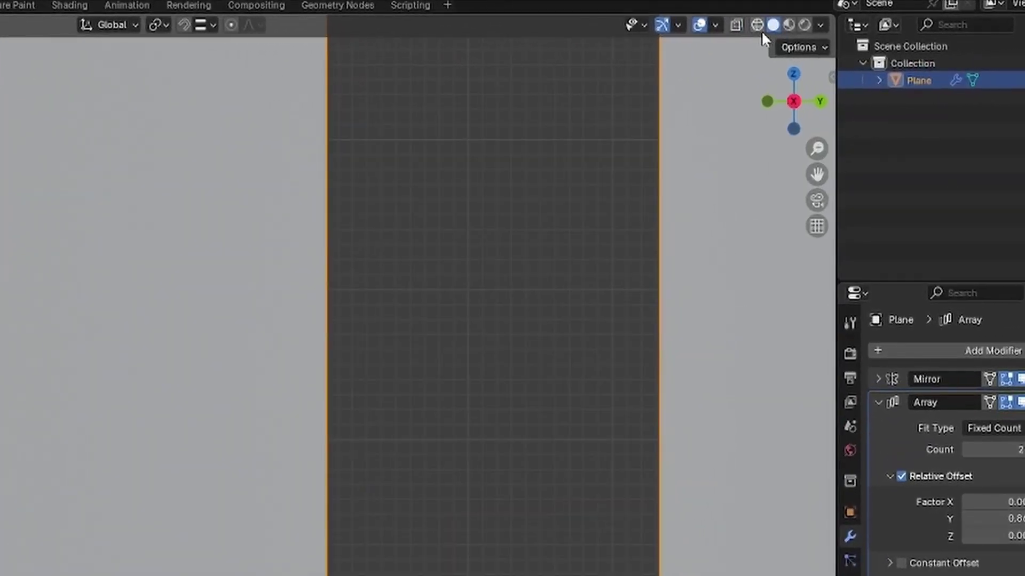
click(758, 27)
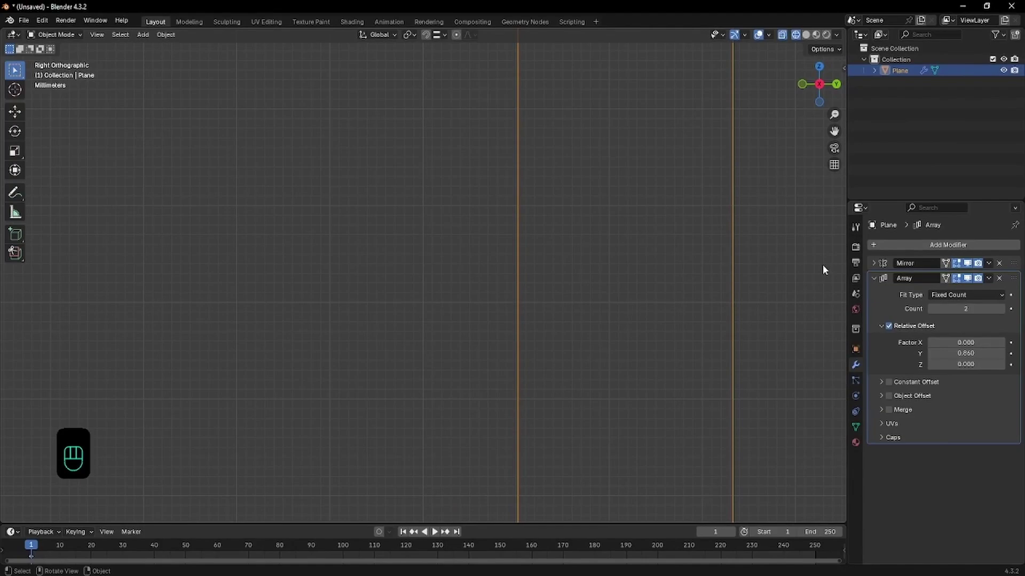
- Annotate the array copy's edge with a circle and an arrow toward the original segment's edge, and erase the annotations
key(shift+space)
key(d)
mouse_move(722, 261)
mouse_down()
mouse_move(727, 221)
mouse_move(724, 283)
mouse_move(729, 214)
mouse_up()
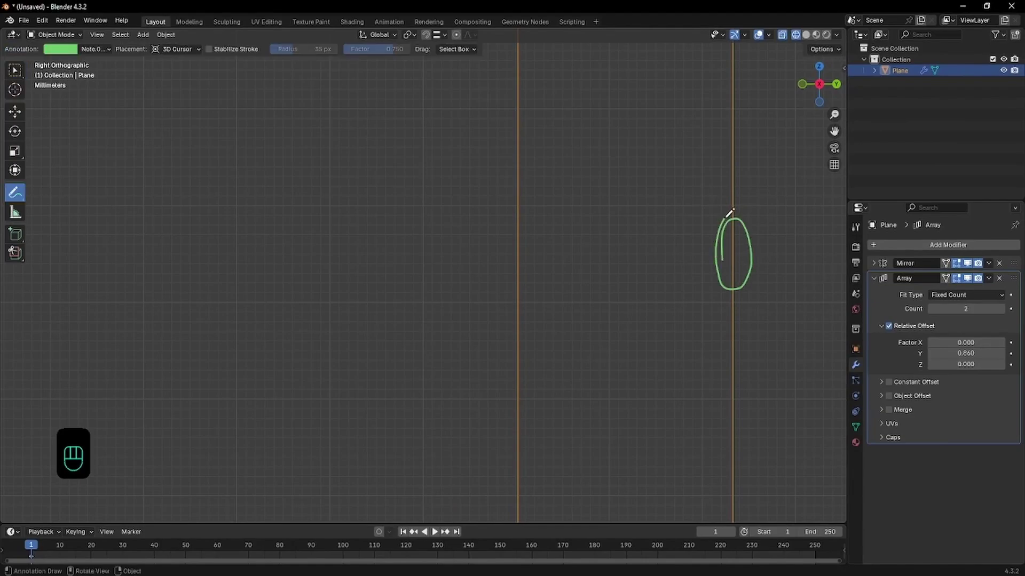
mouse_move(712, 259)
mouse_down()
mouse_move(648, 253)
mouse_move(704, 256)
mouse_up()
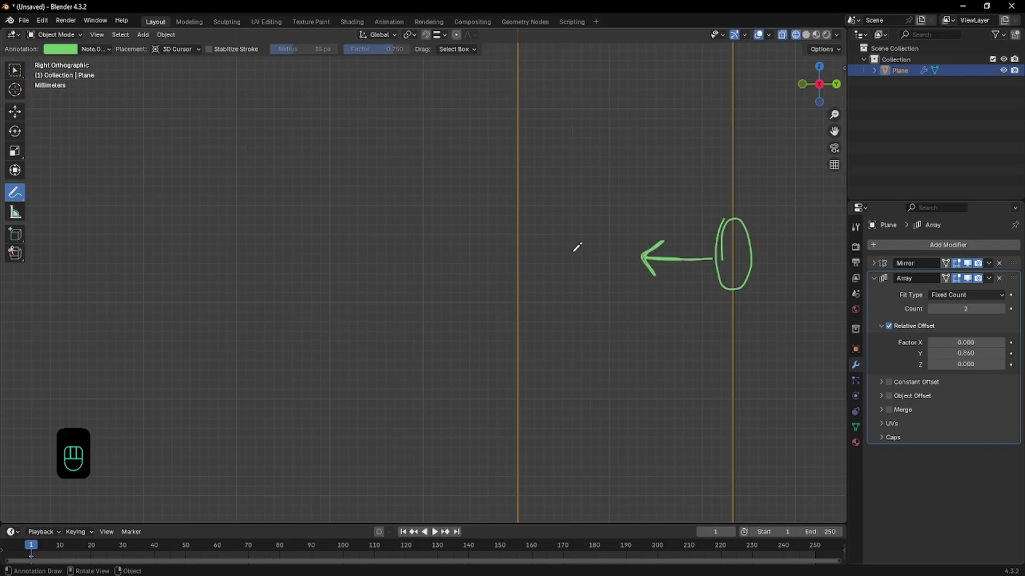
drag(520, 182, 518, 290)
mouse_move(519, 180)
ctrl+mouse_down()
mouse_move(522, 211)
mouse_move(649, 231)
mouse_move(697, 286)
mouse_move(669, 259)
mouse_move(715, 199)
mouse_move(762, 220)
ctrl+mouse_up()
scroll(755, 231, up, 1)
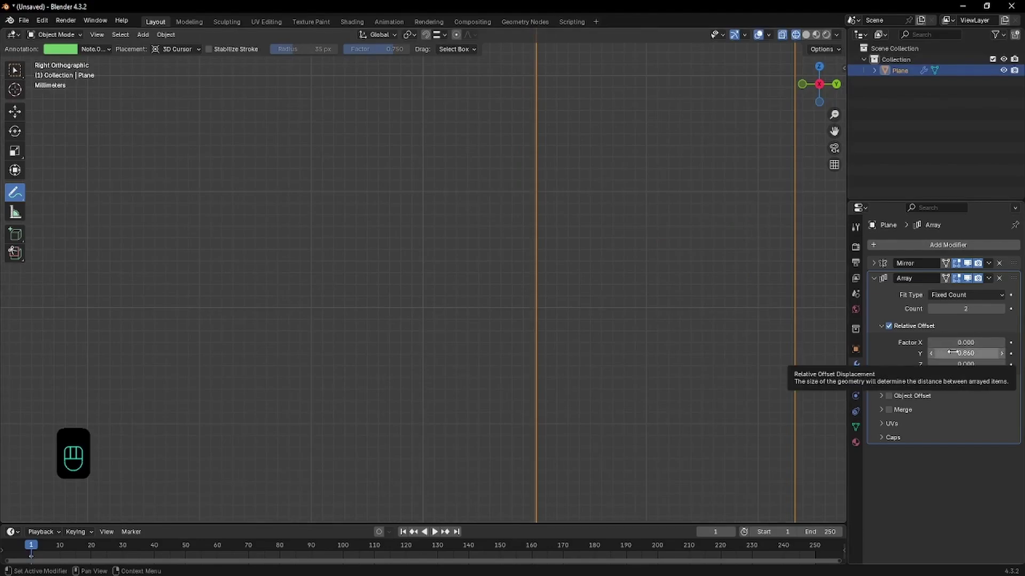
- Set the Array modifier's Y relative offset factor to 0.85
shift+drag(965, 353, 933, 353)
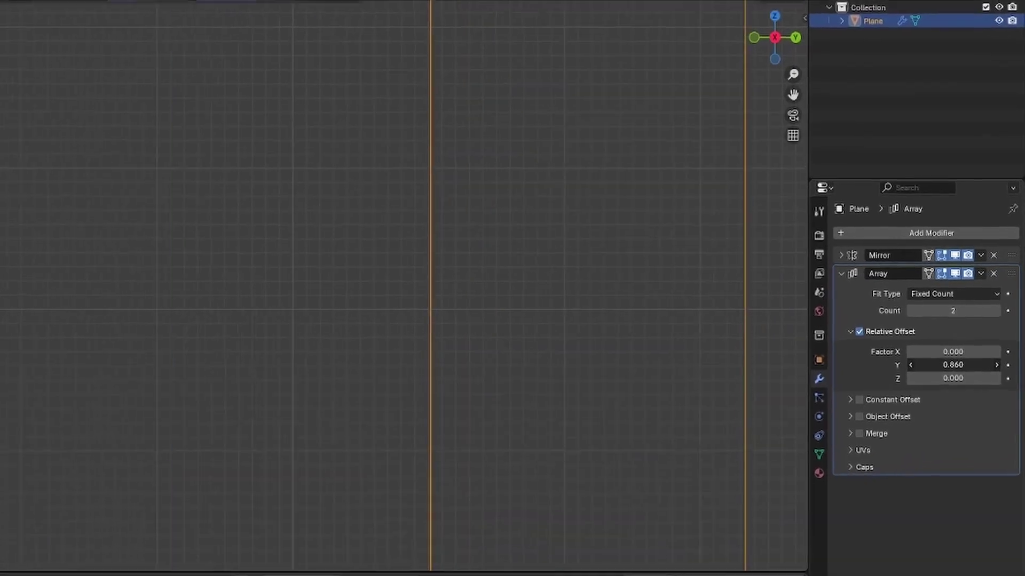
click(939, 372)
text(0.85)
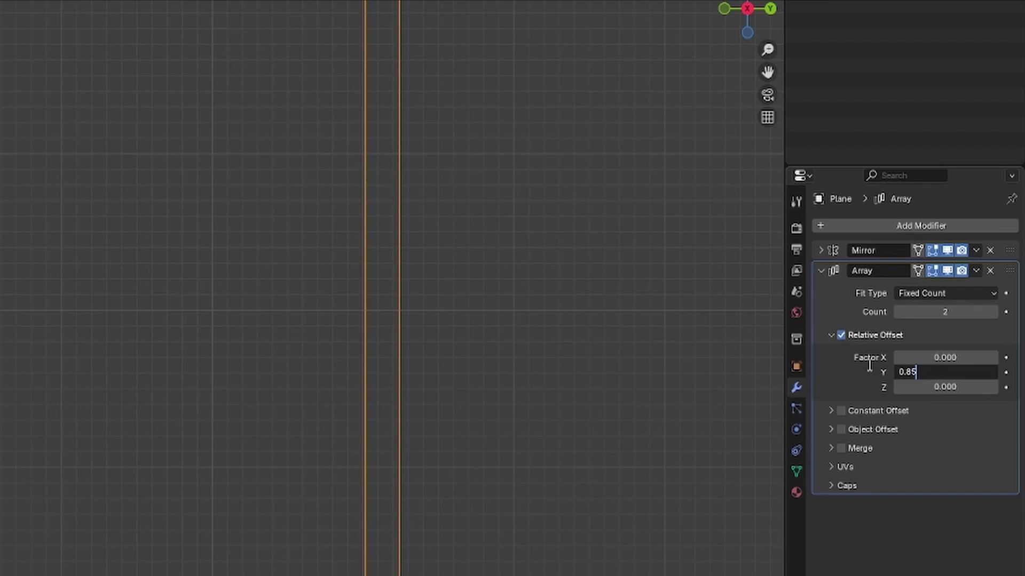
key(Return)
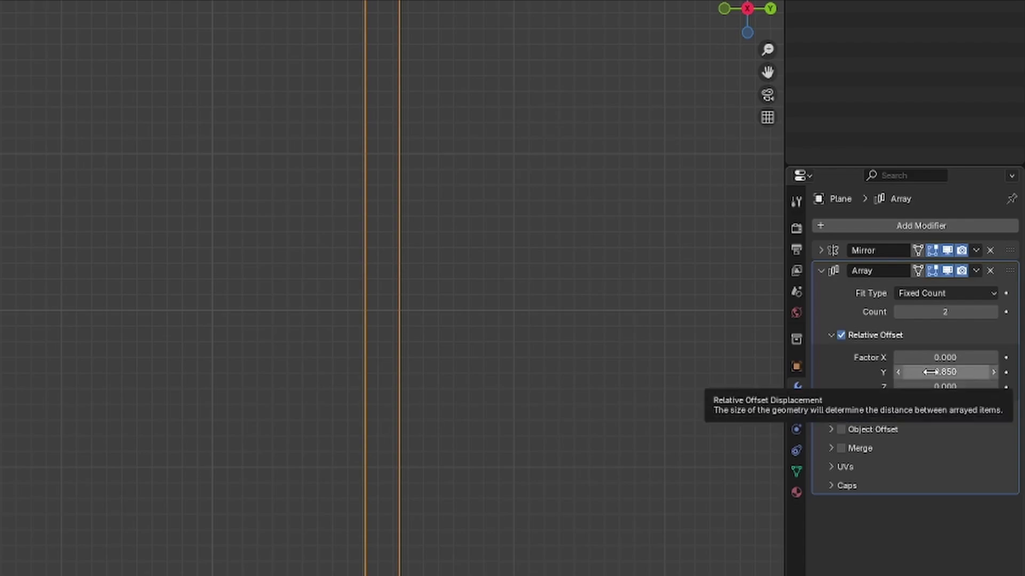
- Try a Y relative offset factor of 0.853 in the Array modifier
click(948, 372)
click(948, 372)
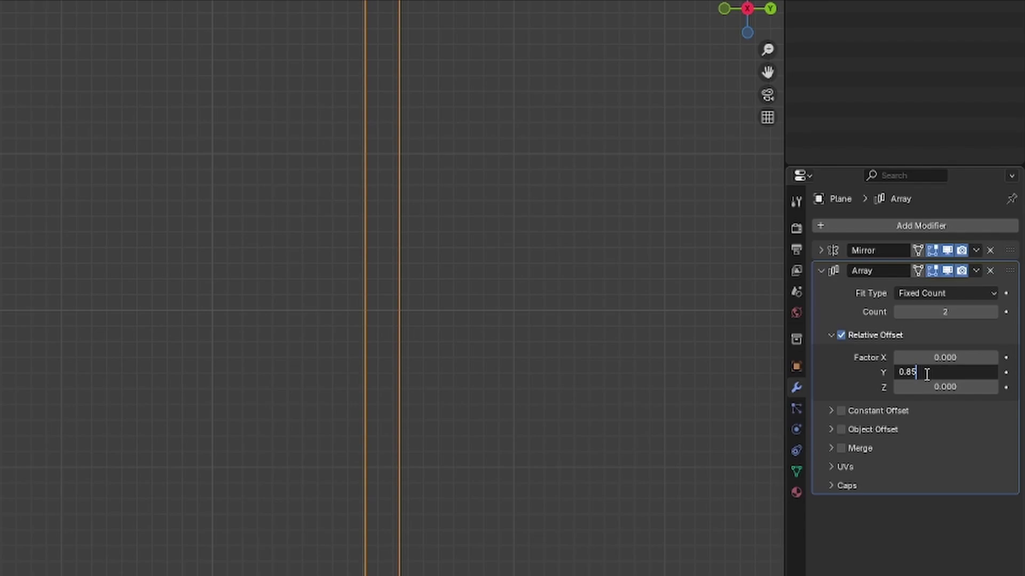
text(3)
key(Return)
- Try a Y relative offset factor of 0.848 in the Array modifier
click(931, 373)
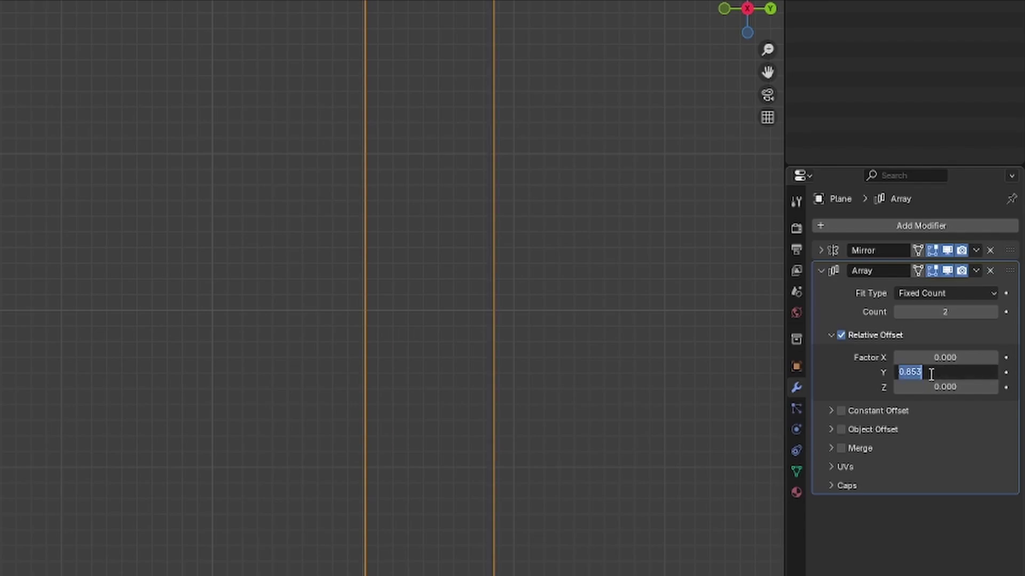
click(937, 374)
key(BackSpace)
key(BackSpace)
text(48)
key(Return)
- Set the Array modifier's Y relative offset factor to 0.849
click(937, 375)
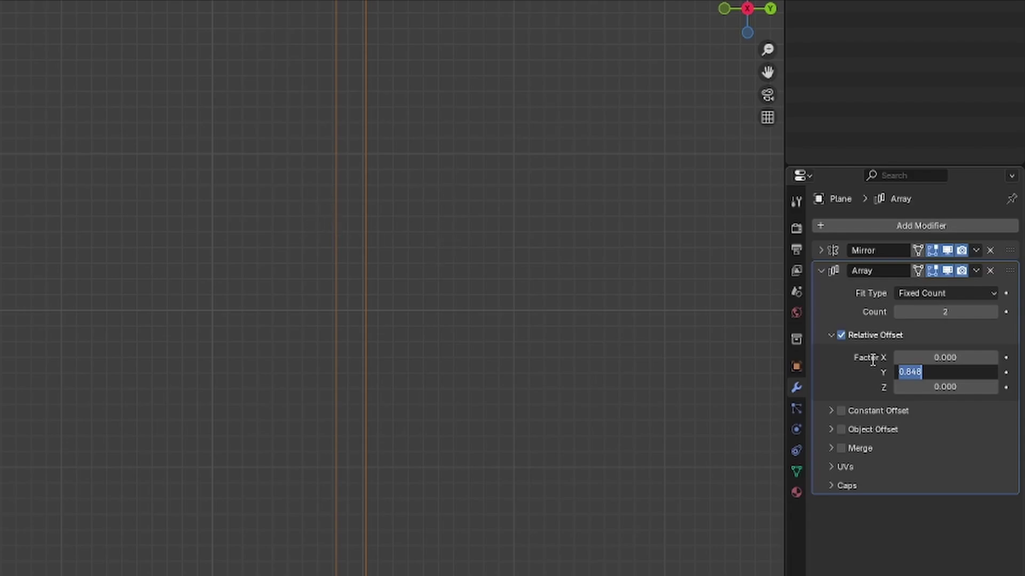
click(930, 372)
key(BackSpace)
text(9)
key(Return)
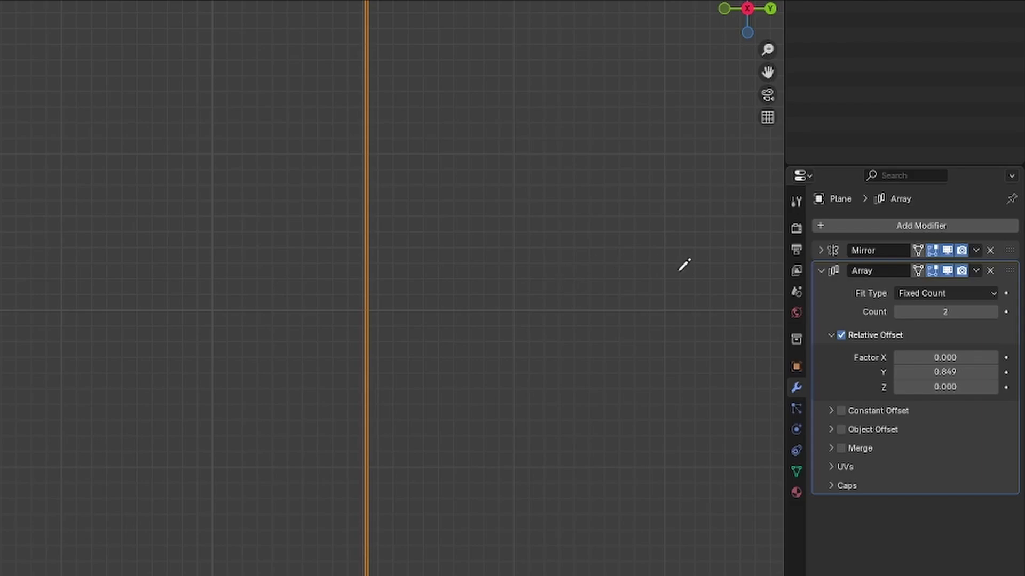
- Try a Y relative offset factor of 0.8492, judging it by the gap between the two segment edges
scroll(544, 275, up, 3)
scroll(569, 266, up, 1)
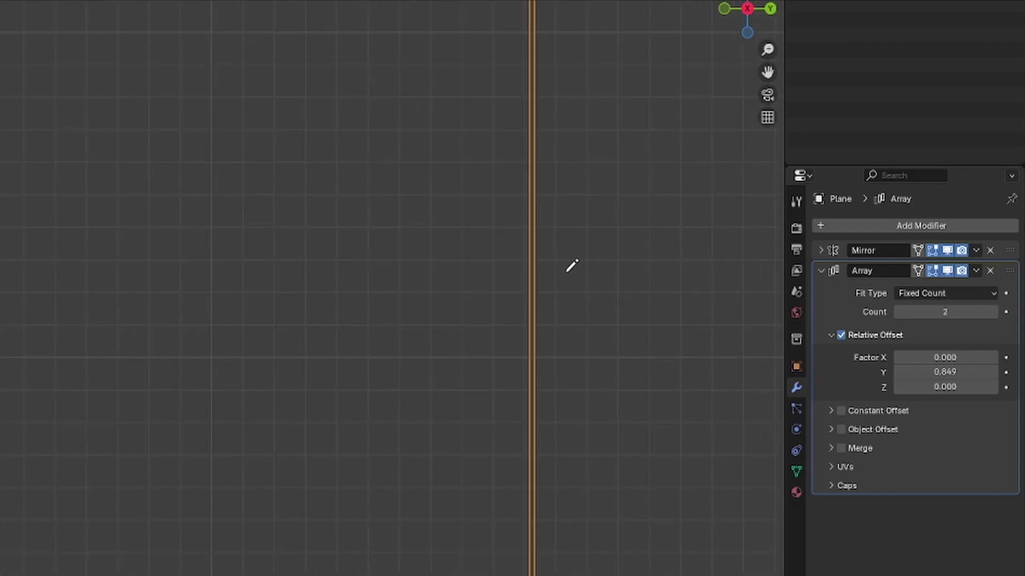
shift+middle_drag(572, 265, 278, 250)
scroll(279, 250, up, 9)
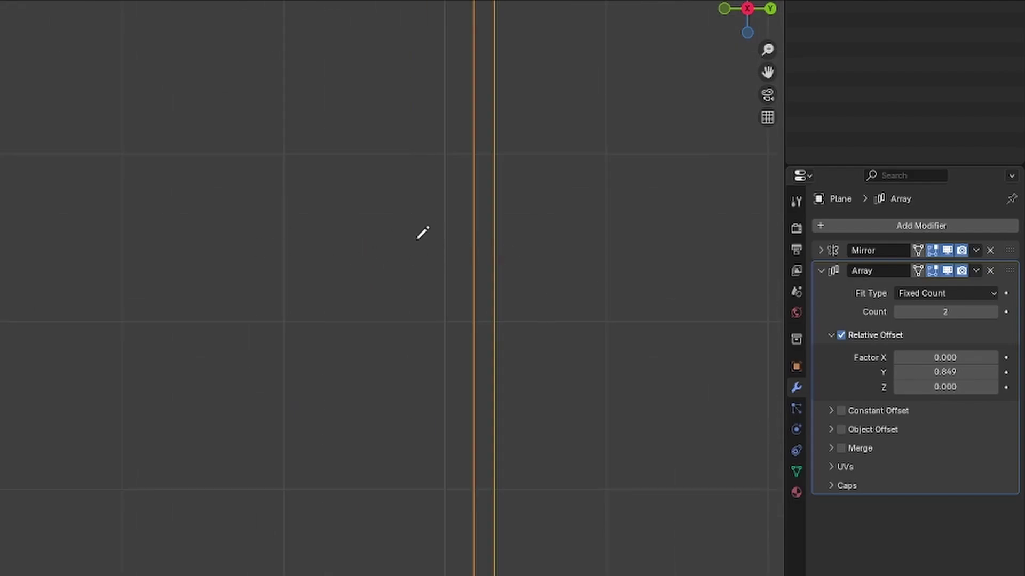
shift+middle_drag(421, 235, 282, 235)
scroll(501, 255, up, 2)
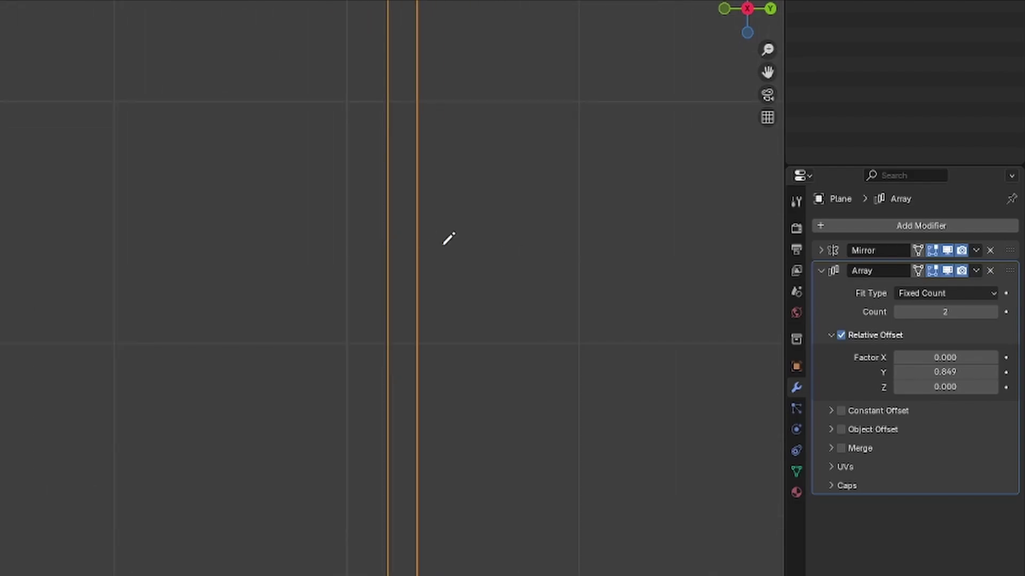
shift+middle_drag(359, 241, 304, 243)
scroll(512, 258, up, 4)
shift+middle_drag(539, 258, 311, 242)
scroll(335, 243, up, 3)
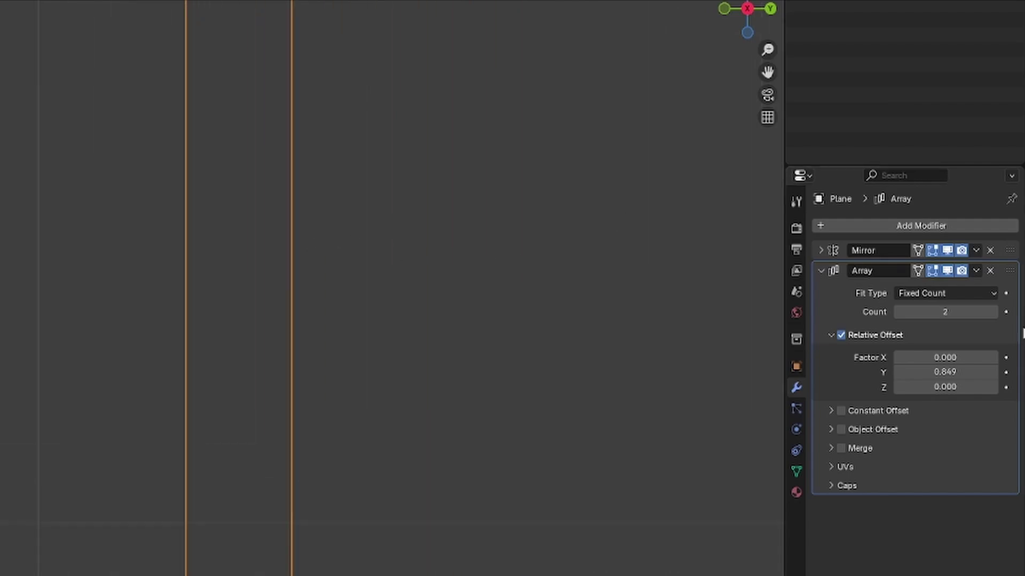
click(969, 372)
click(960, 375)
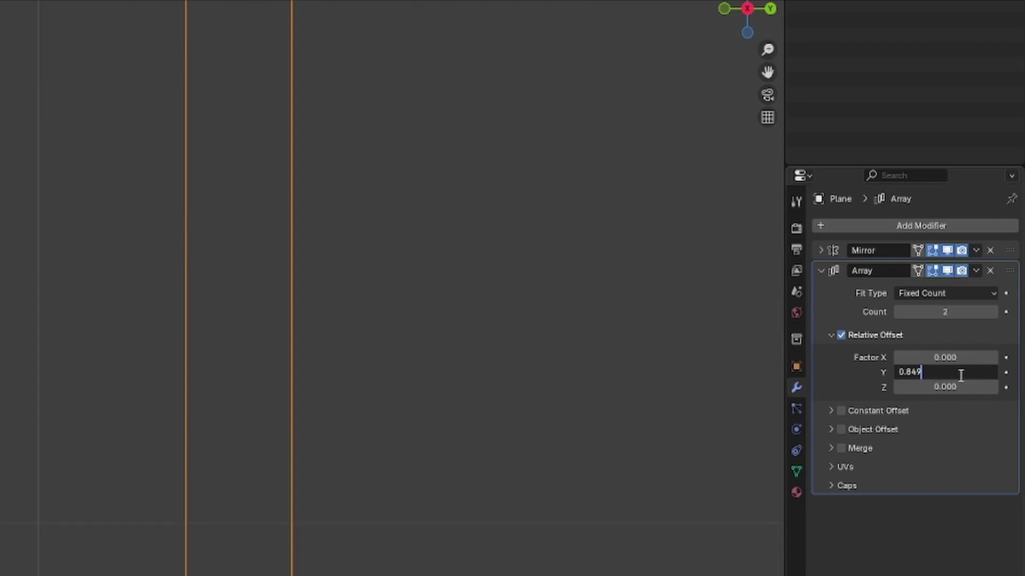
key(Return)
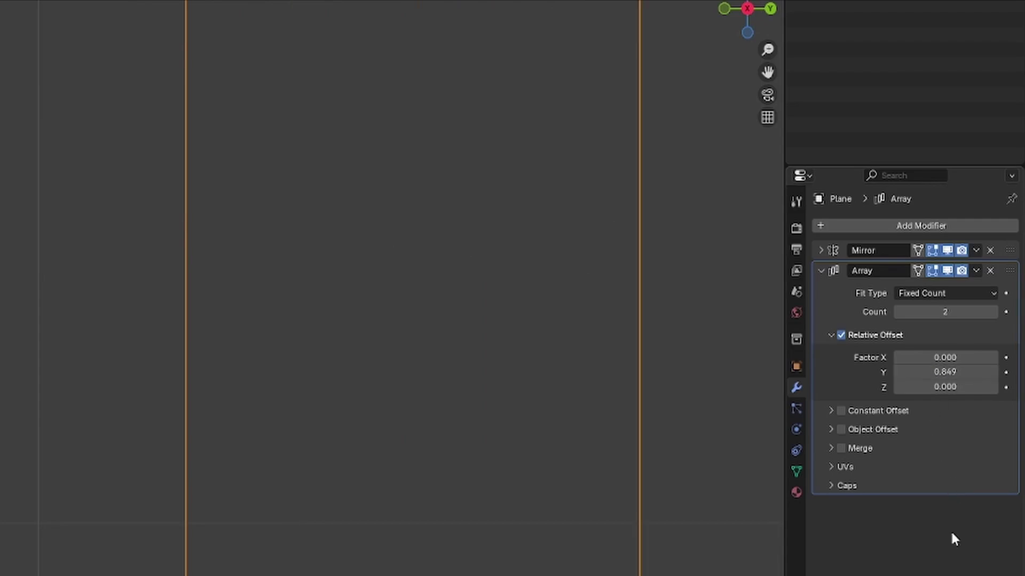
- Set the Array modifier's Y relative offset factor to 0.8489
click(948, 375)
click(951, 372)
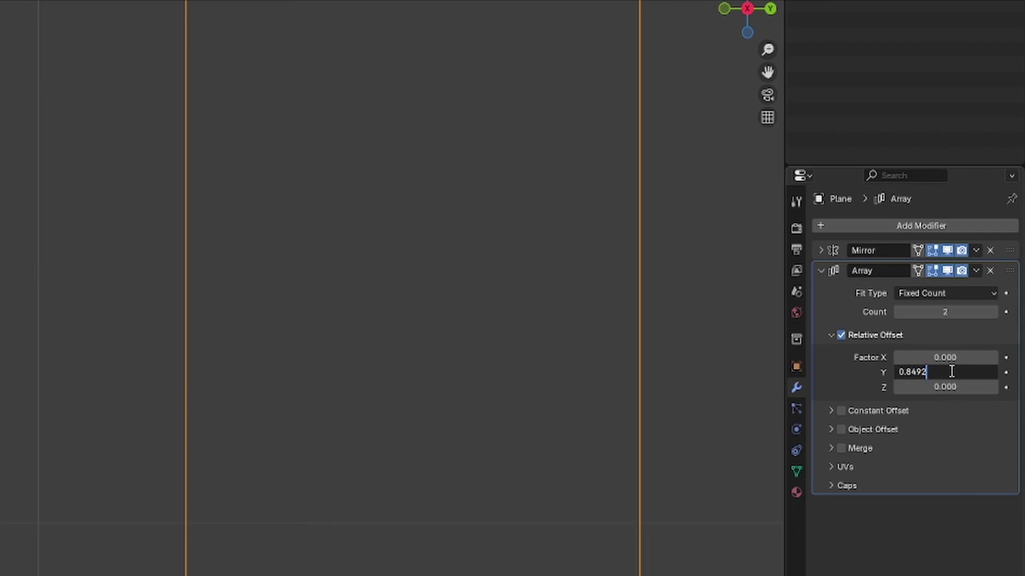
key(BackSpace)
key(BackSpace)
text(89)
key(Return)
- Refine the Array modifier's Y relative offset factor to 0.84894 so the segment edges meet
click(951, 372)
click(951, 372)
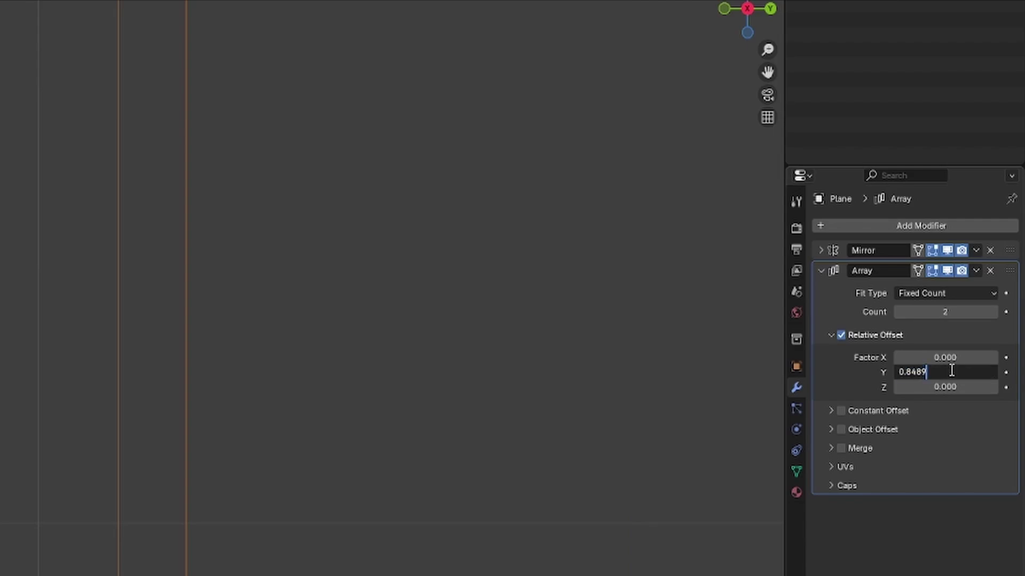
text(4)
key(Return)
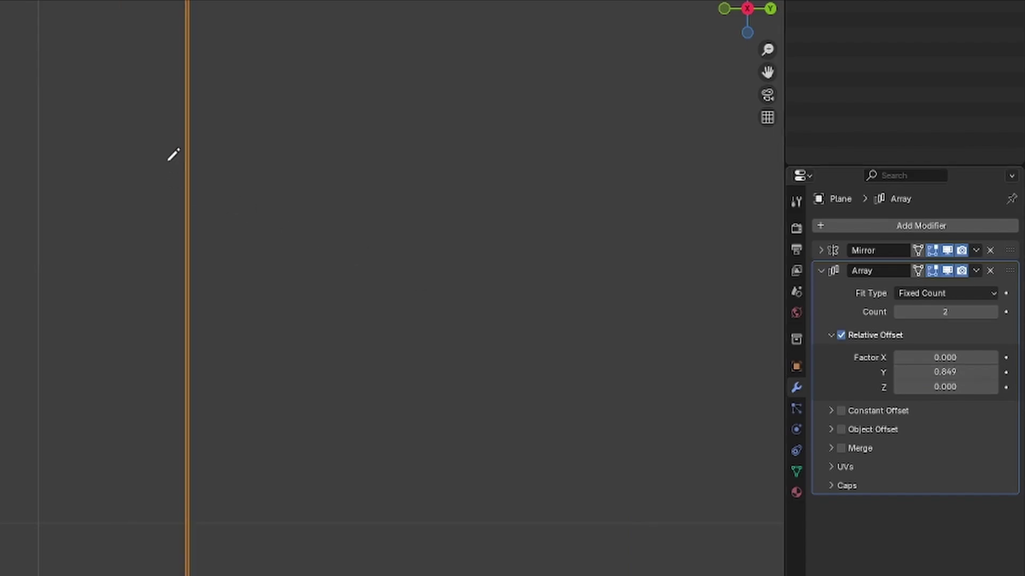
double_click(958, 372)
mouse_move(949, 372)
mouse_down()
mouse_move(903, 373)
mouse_move(942, 378)
mouse_up()
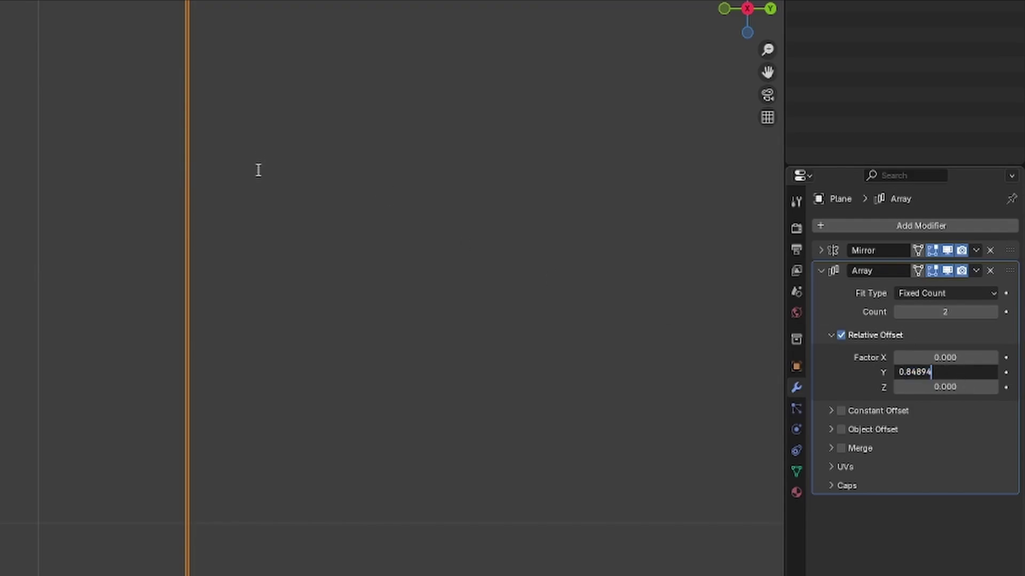
key(Return)
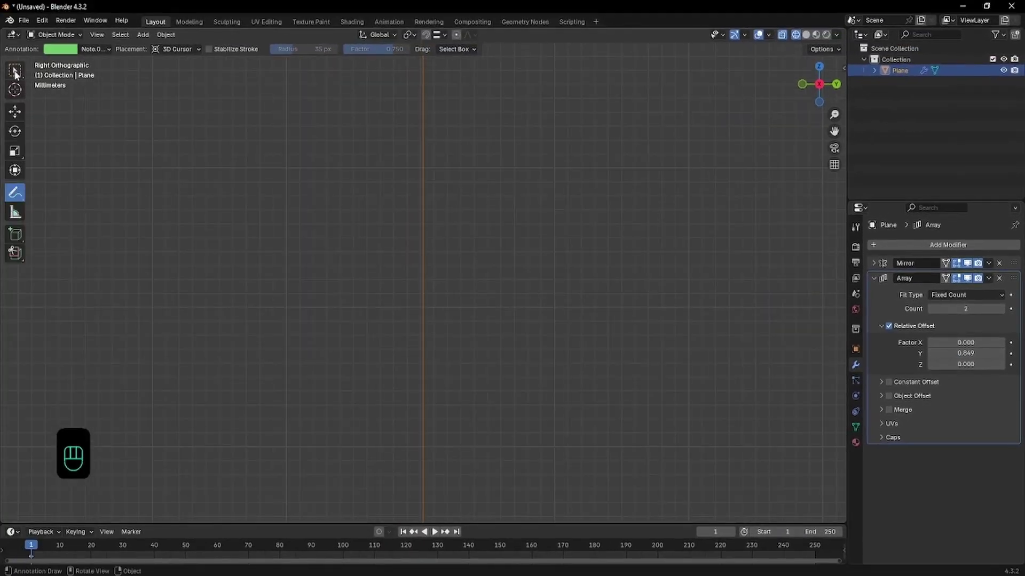
- Switch back to the box selection tool and display the whole tread in solid shading
click(16, 70)
scroll(485, 209, down, 20)
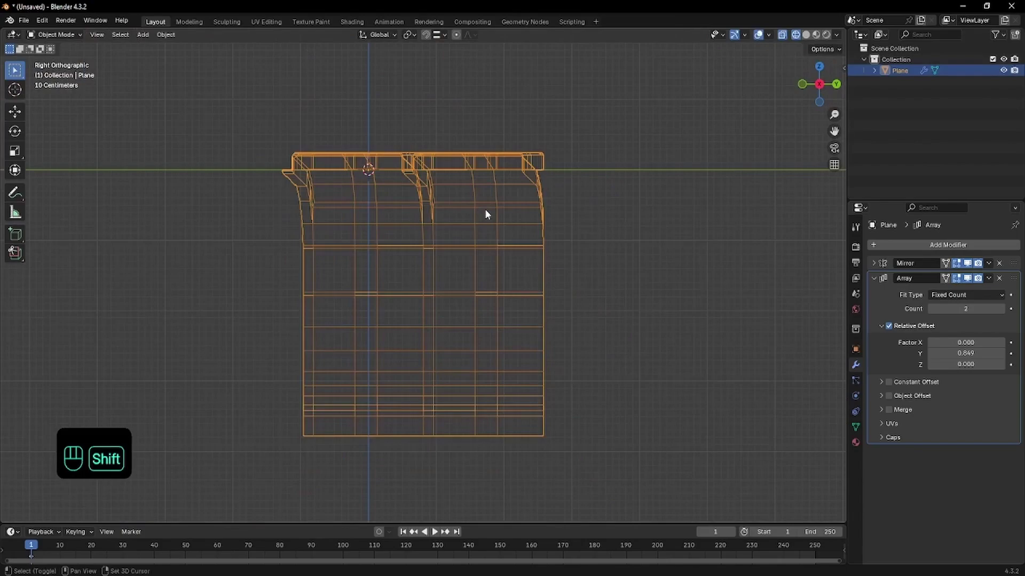
key(shift+z)
mouse_move(485, 209)
middle_down()
mouse_move(464, 211)
mouse_move(470, 257)
mouse_move(478, 234)
middle_up()
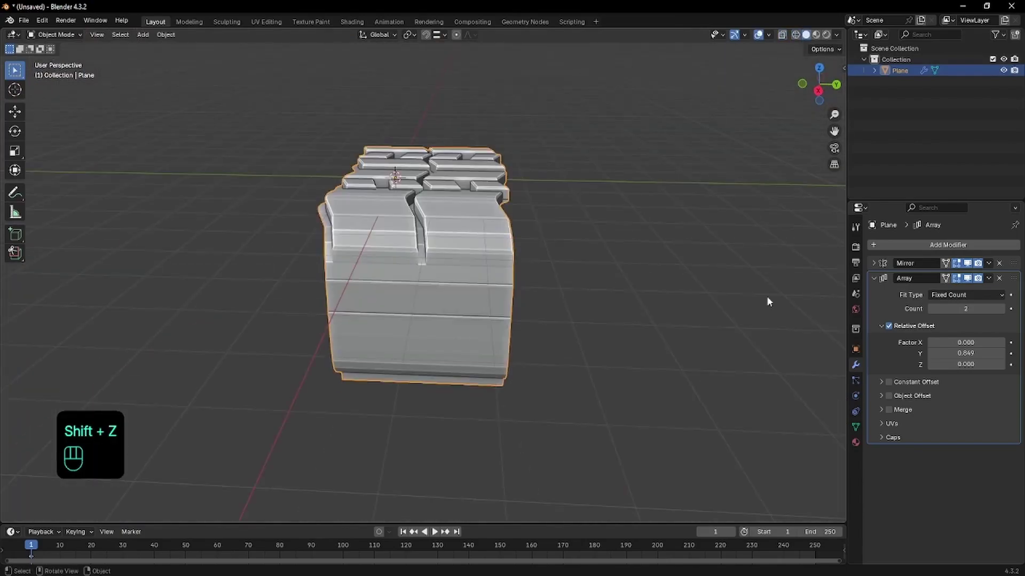
- Set the Array modifier's count to 5 and inspect the repeated tread segments
mouse_move(955, 309)
mouse_down()
mouse_move(1003, 309)
mouse_move(950, 309)
mouse_move(969, 309)
mouse_up()
middle_drag(485, 231, 497, 259)
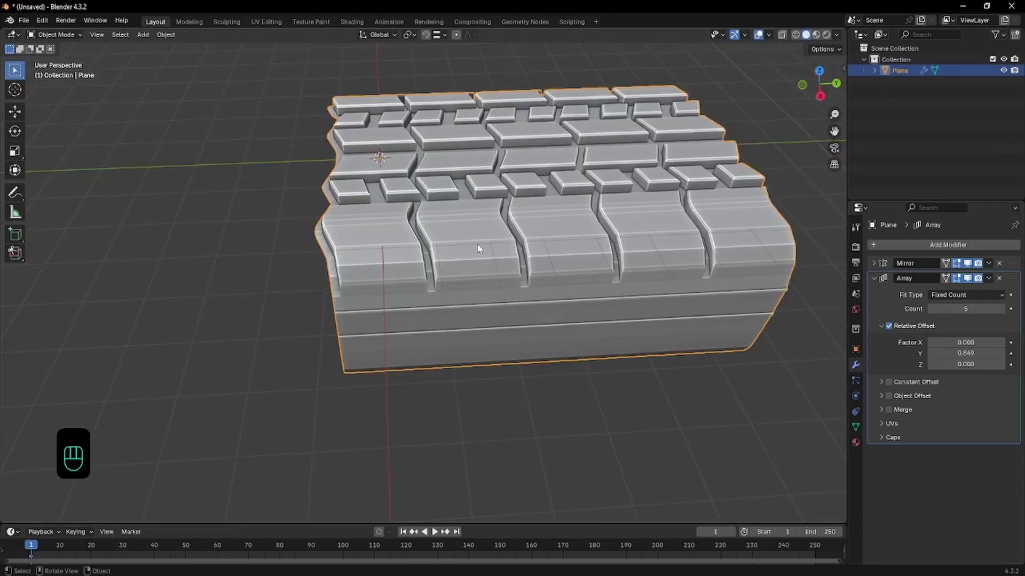
scroll(478, 249, down, 3)
middle_drag(475, 244, 562, 245)
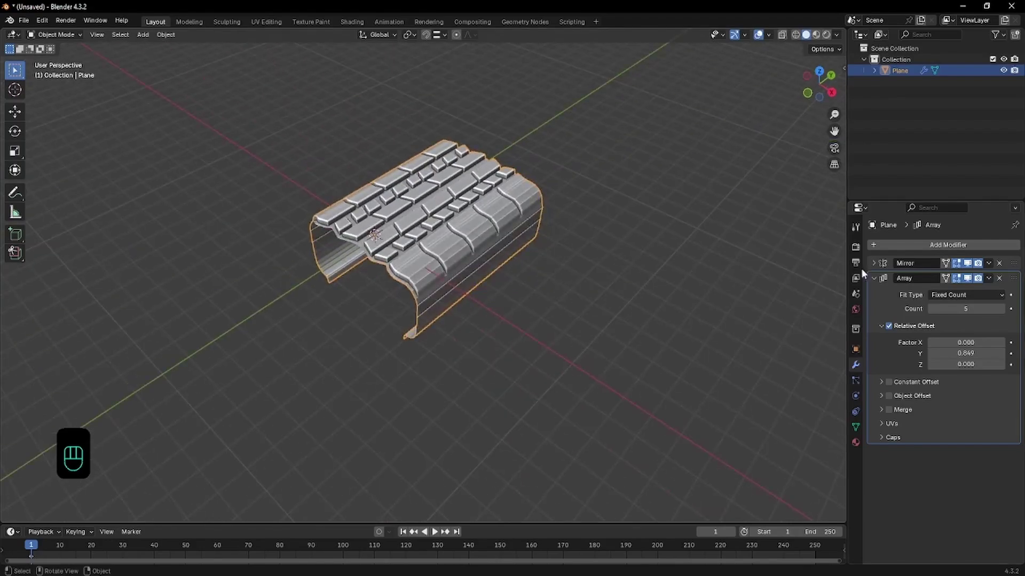
- Set the Array modifier's count to 21 to form a long tread strip
drag(935, 309, 982, 308)
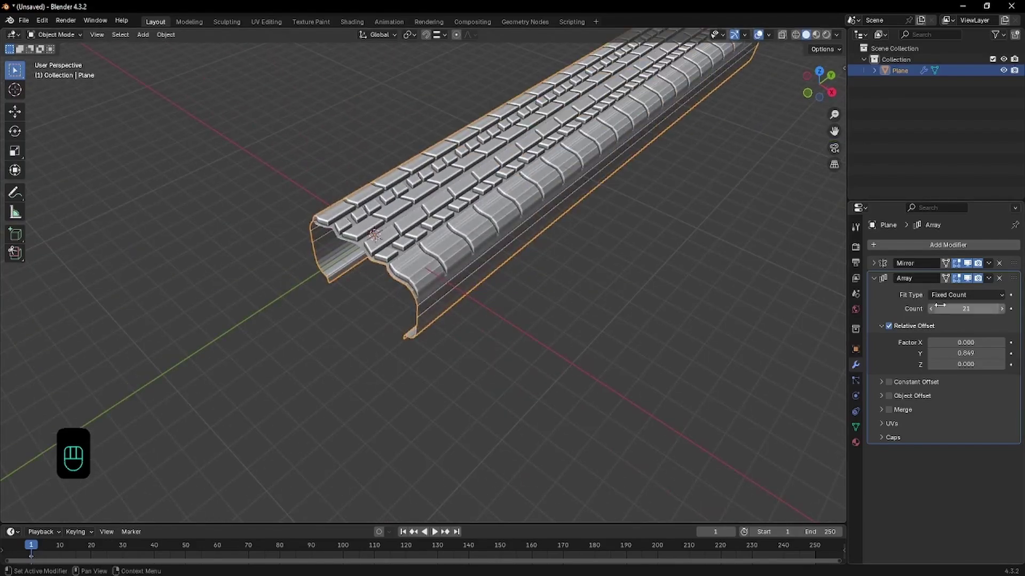
scroll(581, 201, down, 5)
scroll(418, 142, up, 4)
middle_drag(418, 142, 512, 142)
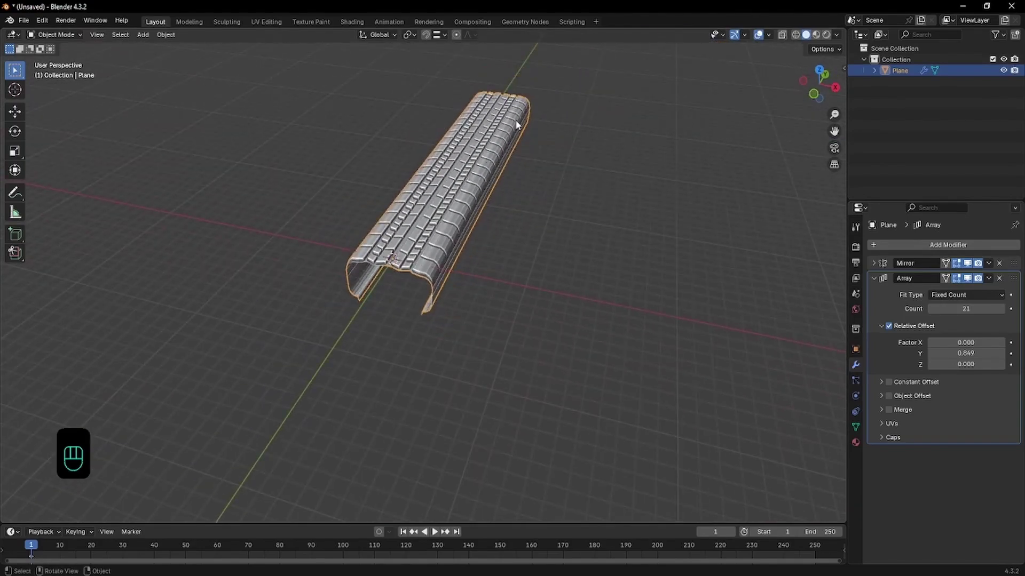
scroll(436, 154, up, 5)
- Try to shorten the base tread segment by moving its far row of vertices back along the Y axis in top view
key(Tab)
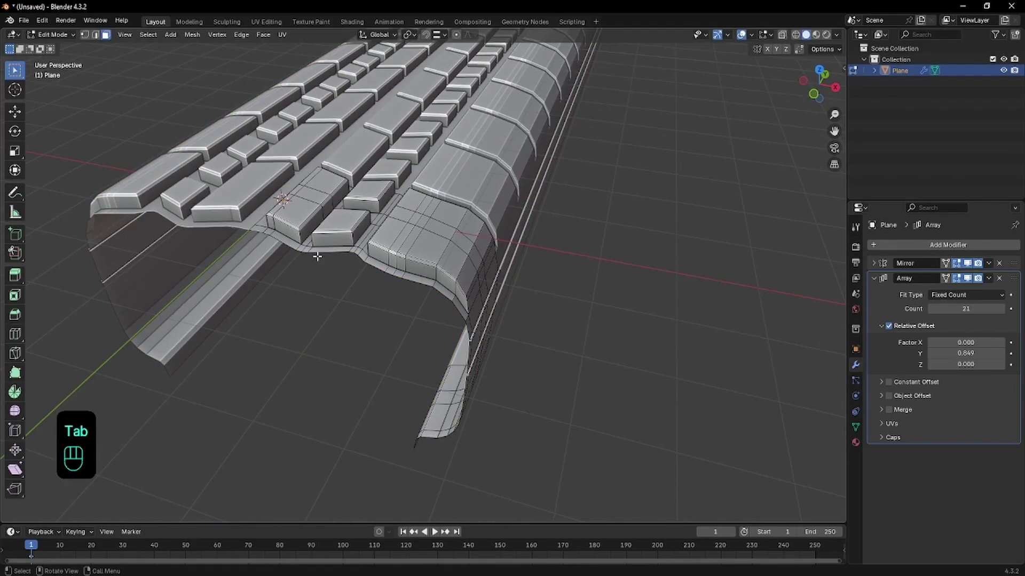
key(KP_7)
shift+click(453, 294)
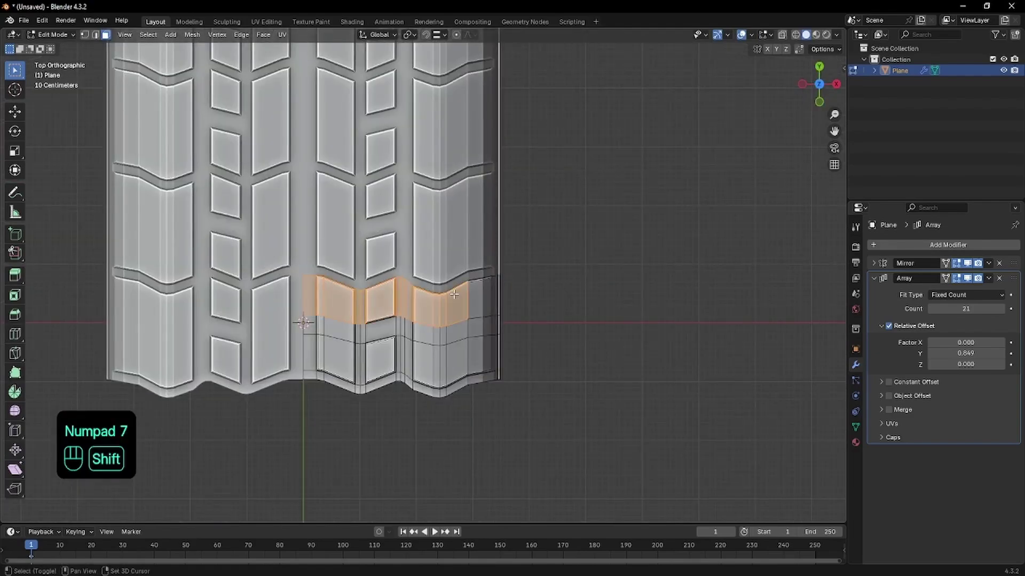
key(shift+z)
drag(541, 235, 257, 294)
key(1)
drag(532, 227, 253, 304)
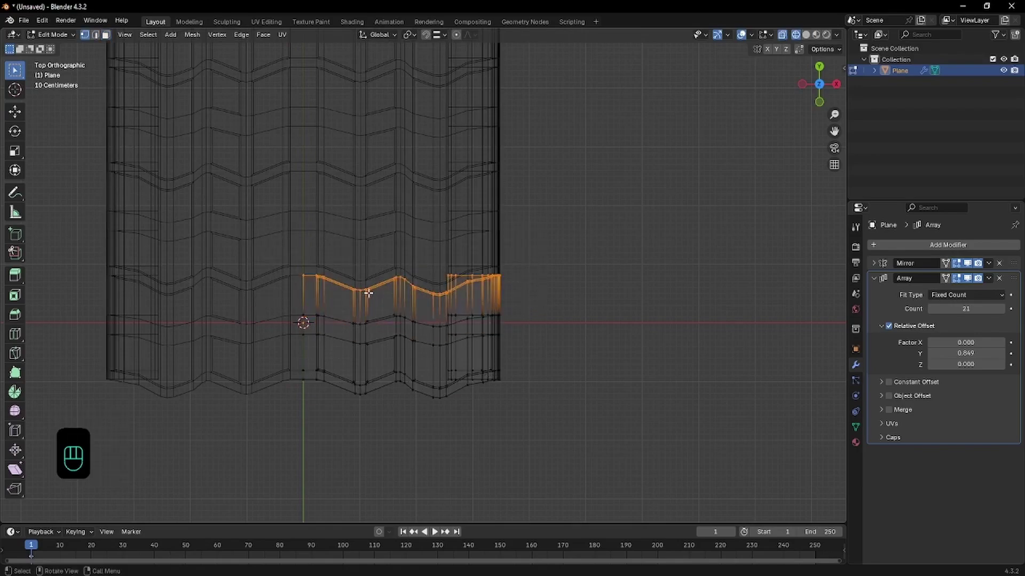
key(g)
key(y)
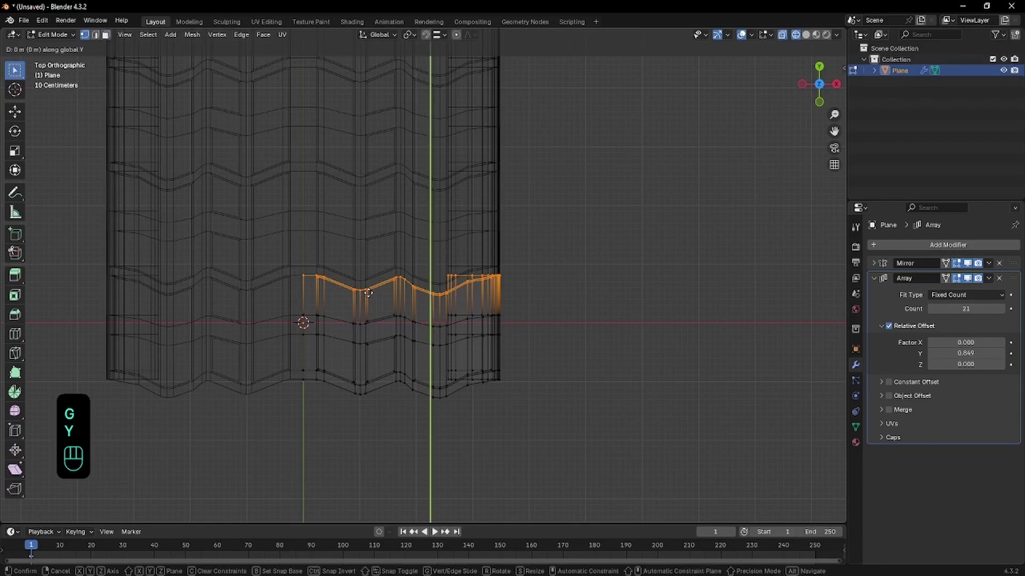
key(shift)
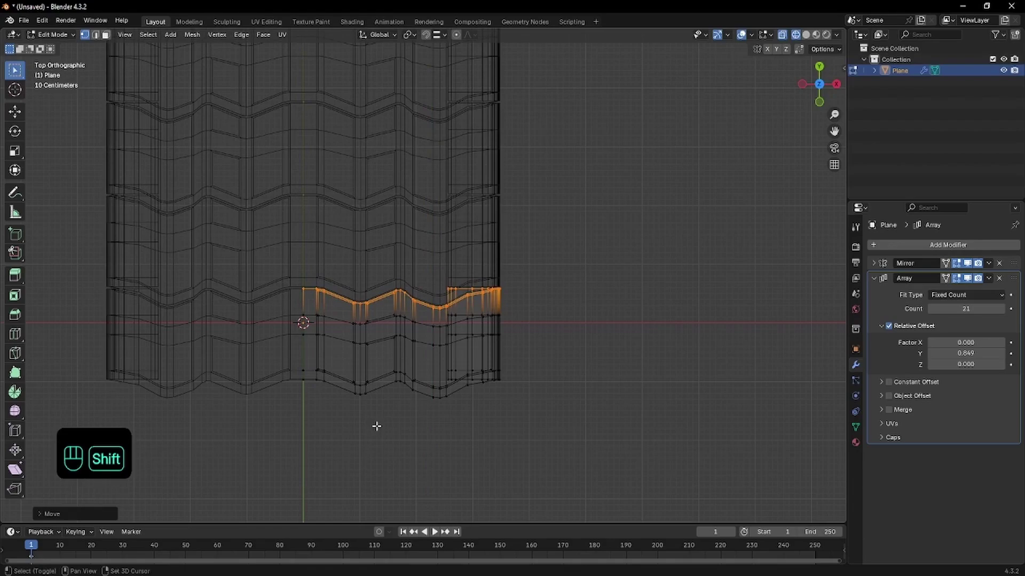
key(shift+z)
key(Tab)
scroll(489, 361, down, 3)
click(503, 362)
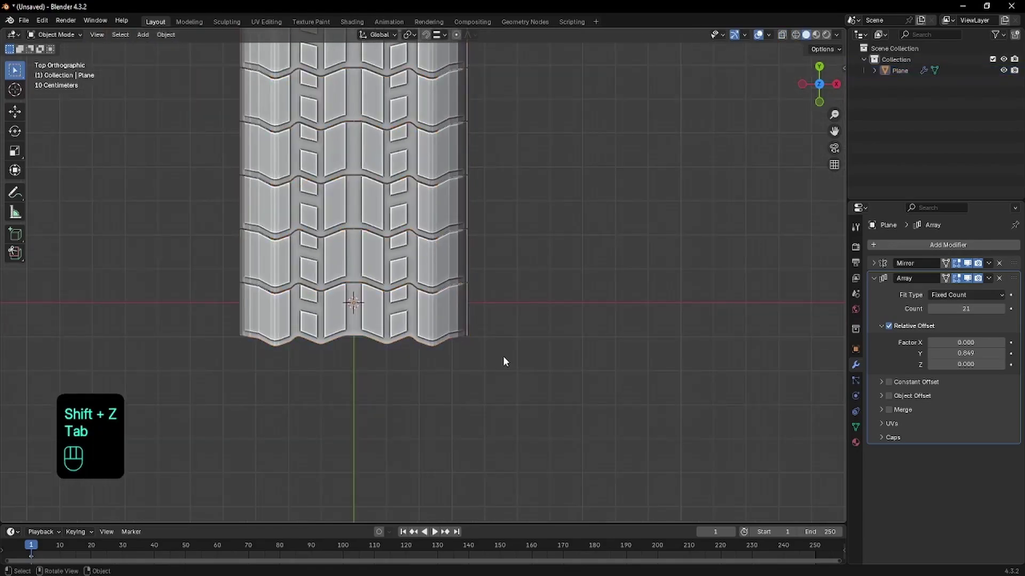
- Undo the last move of the segment's edge vertices and return to Object Mode
key(ctrl+z)
key(ctrl+z)
key(ctrl+z)
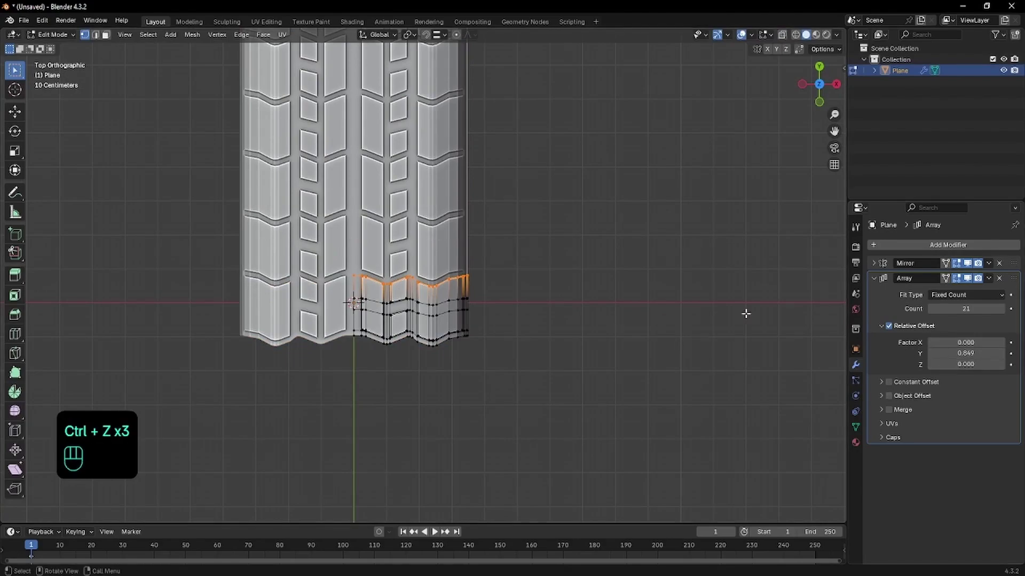
key(Tab)
scroll(476, 276, up, 1)
key(Tab)
key(Tab)
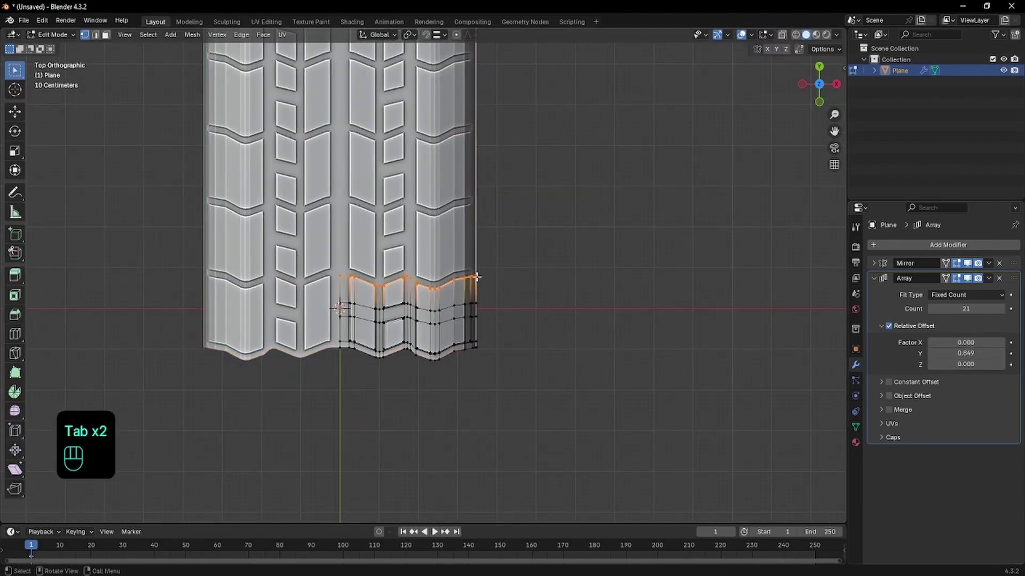
- Scale the whole tread strip along the Y axis to about 0.76
key(s)
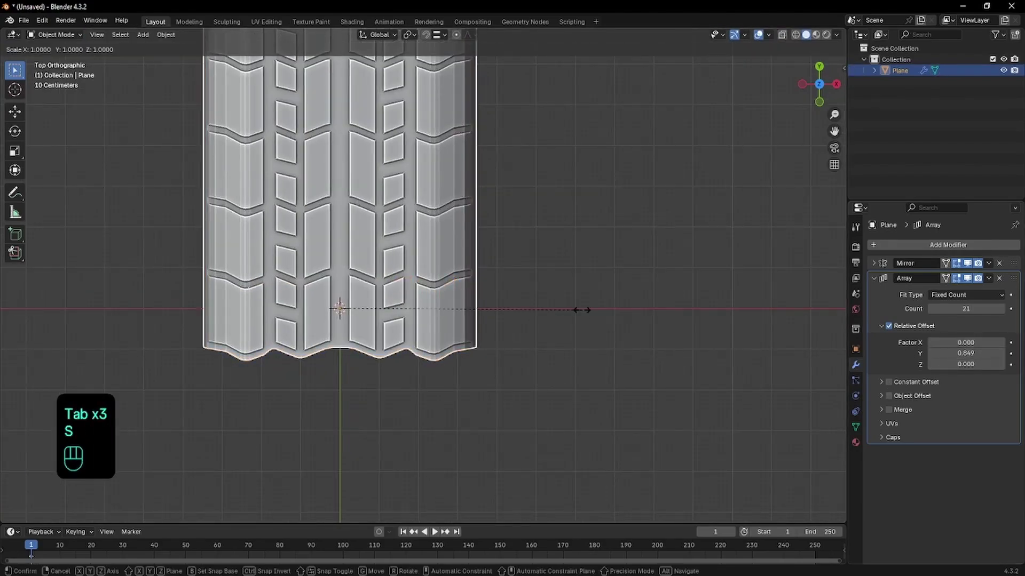
key(y)
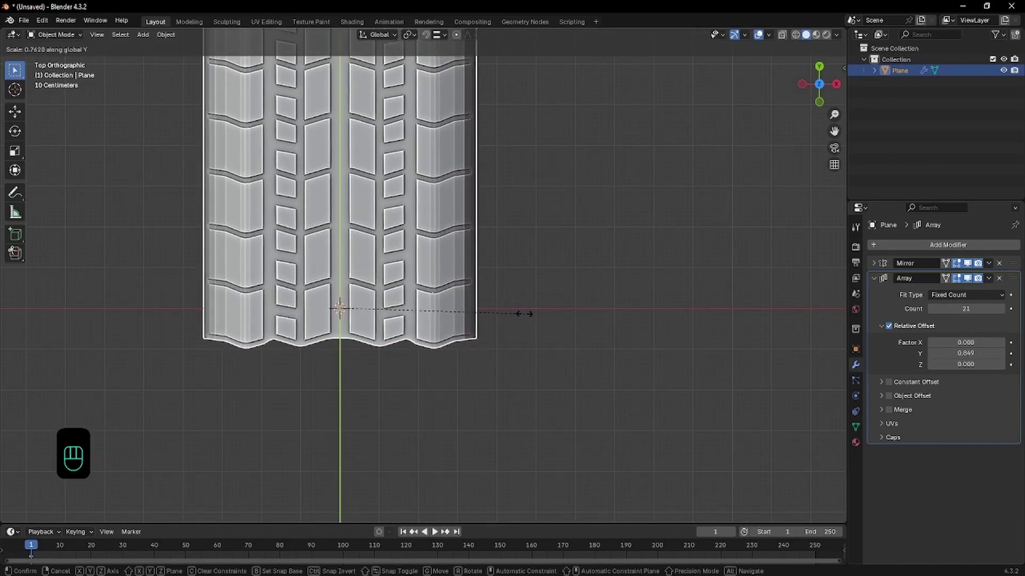
click(530, 313)
scroll(531, 314, down, 4)
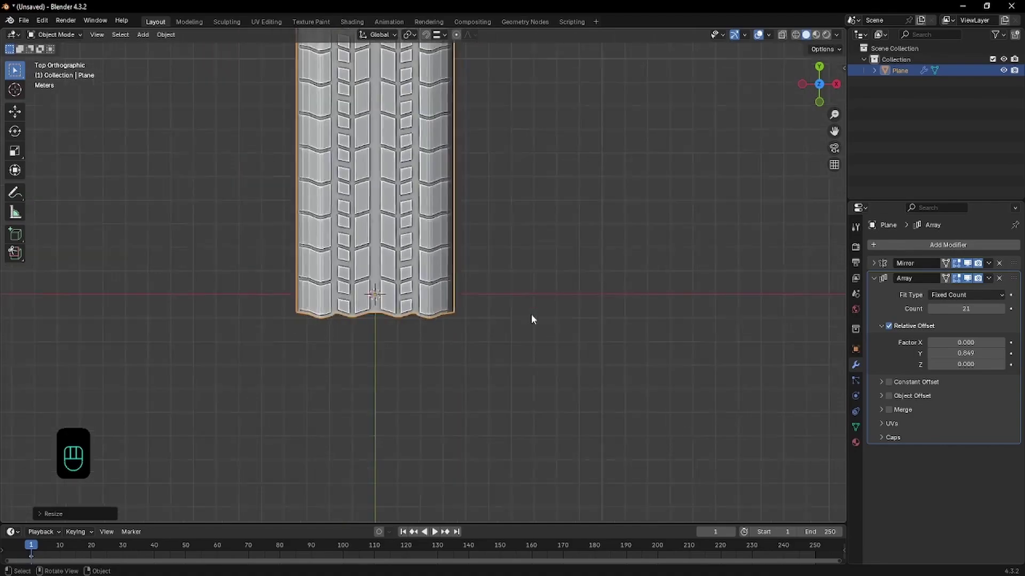
middle_drag(470, 303, 457, 175)
middle_drag(417, 282, 418, 292)
scroll(412, 206, down, 2)
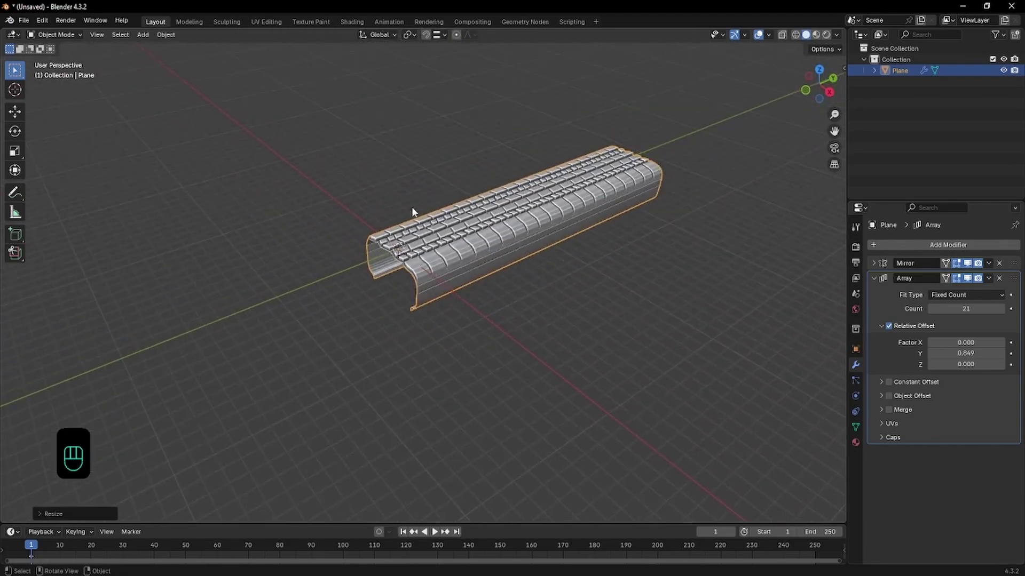
- Fine-tune the tread strip's scale along the Y axis
scroll(422, 212, up, 2)
scroll(422, 212, up, 3)
key(s)
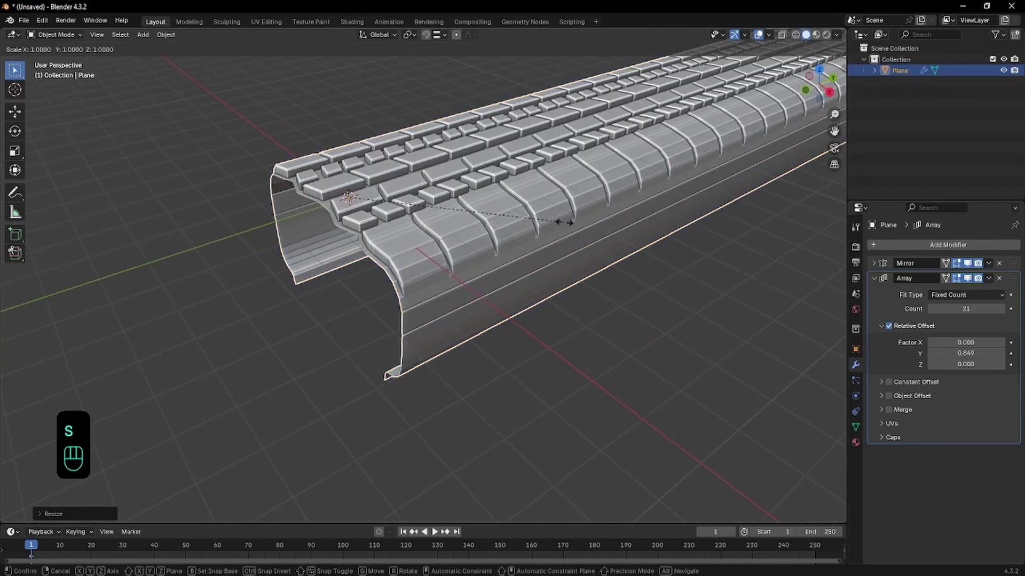
key(y)
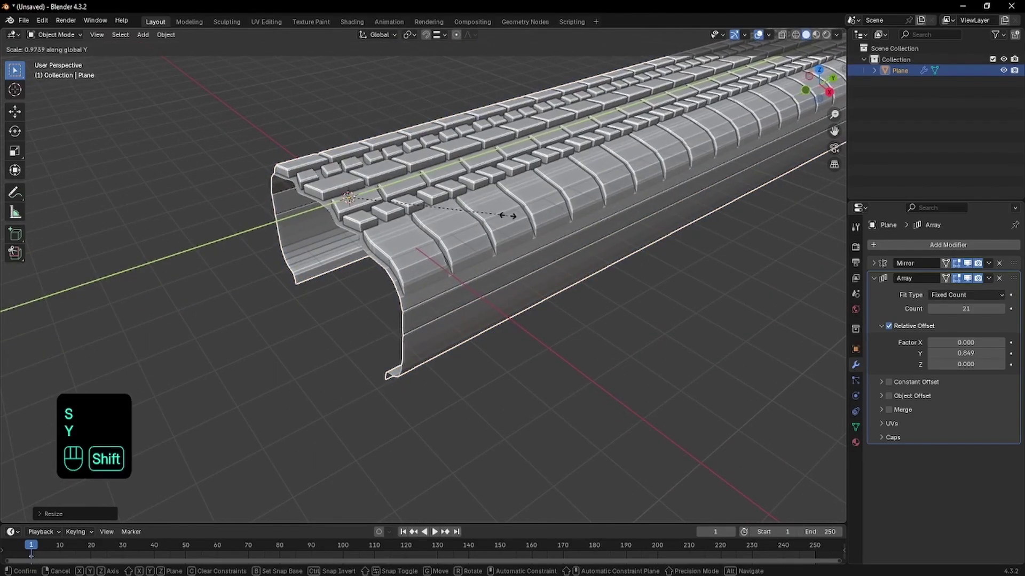
click(535, 210)
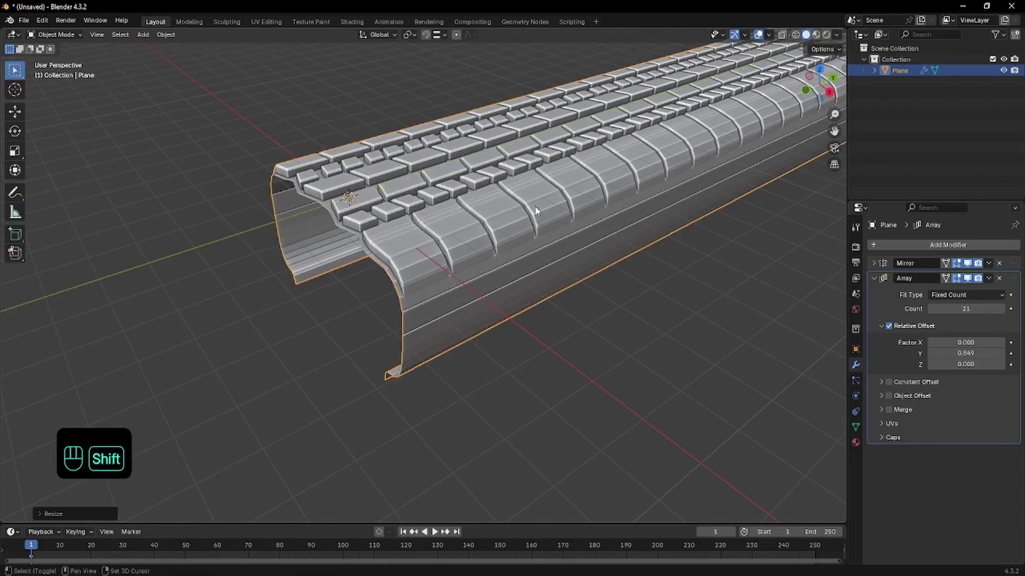
- Examine the seam between the first tread segment and its copy up close, including from the side and in wireframe
middle_drag(535, 210, 373, 250)
middle_drag(452, 232, 389, 160)
scroll(406, 176, up, 4)
key(Tab)
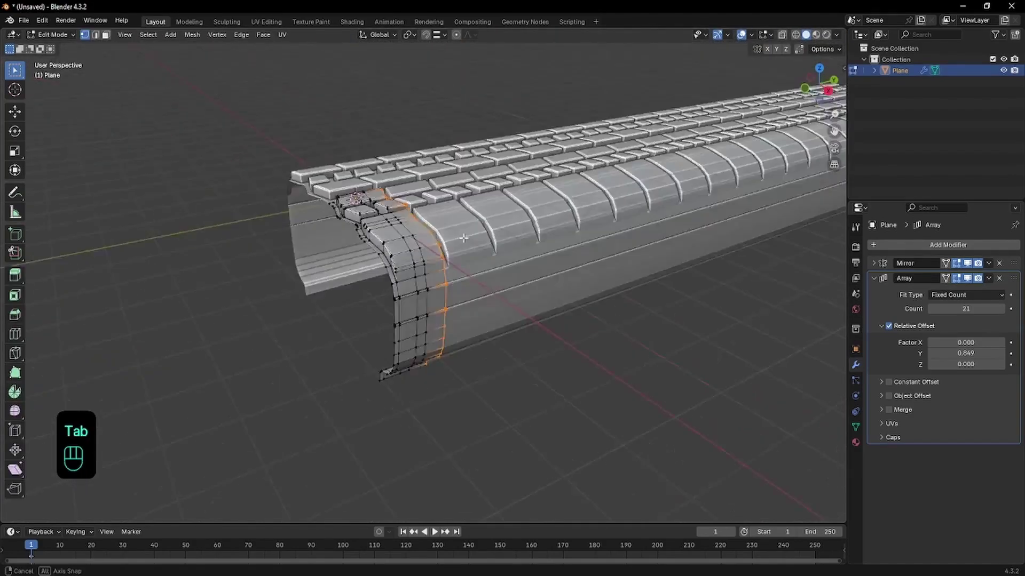
key(Tab)
middle_drag(469, 272, 391, 284)
scroll(391, 284, up, 4)
key(Tab)
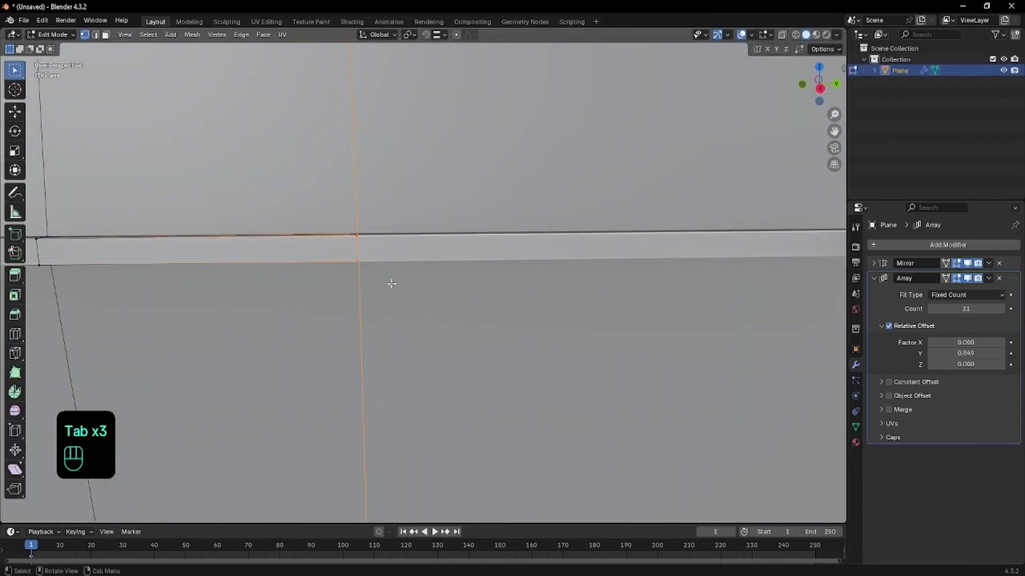
key(KP_3)
scroll(392, 283, up, 1)
key(shift+z)
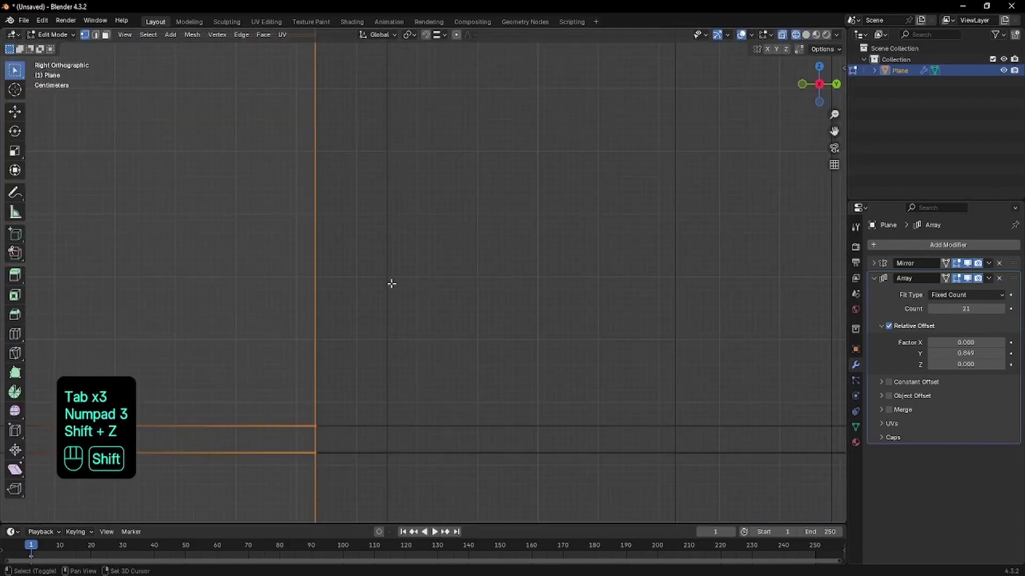
key(shift+z)
middle_drag(392, 284, 377, 288)
key(Tab)
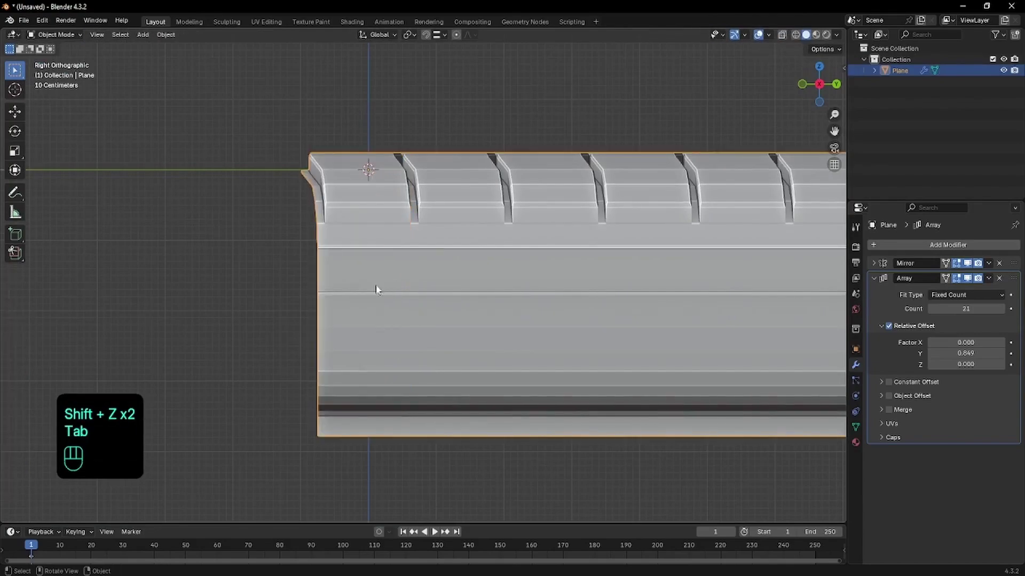
middle_drag(273, 265, 382, 293)
scroll(383, 293, down, 6)
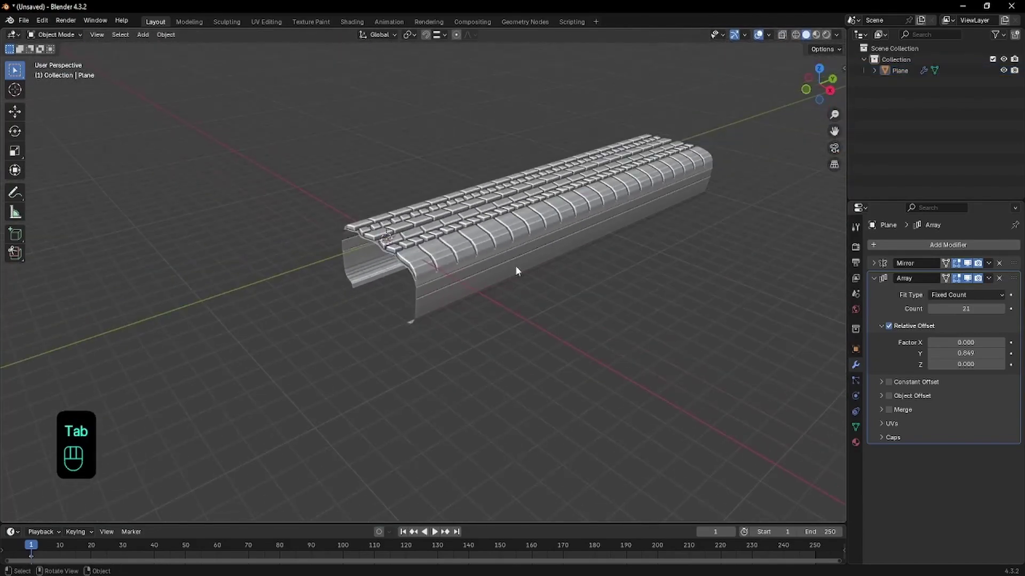
- Collapse the Array modifier's settings and add a Simple Deform modifier to the tread strip
scroll(602, 225, down, 1)
middle_drag(603, 230, 546, 230)
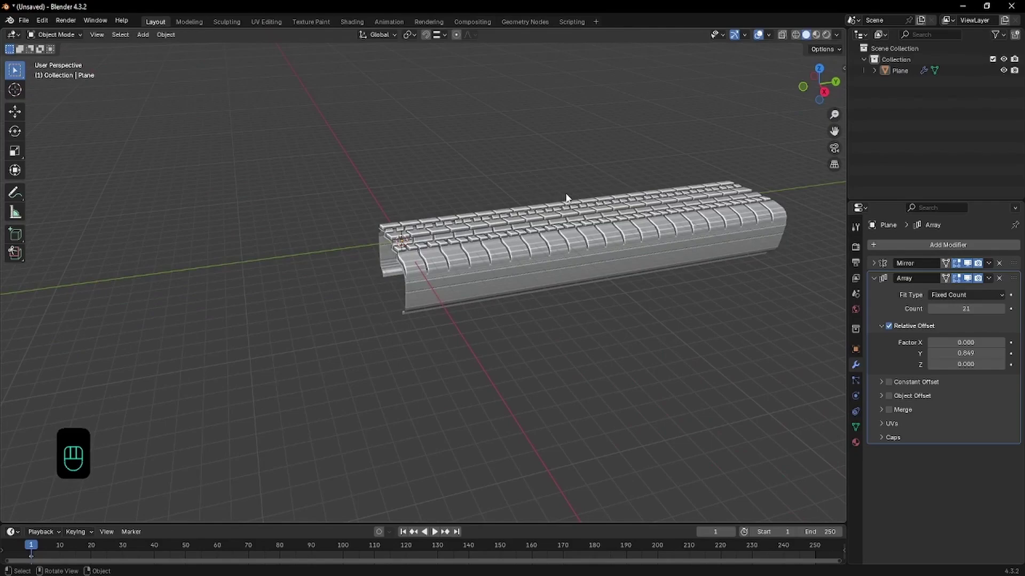
scroll(466, 236, down, 3)
middle_drag(565, 198, 503, 244)
scroll(503, 244, up, 3)
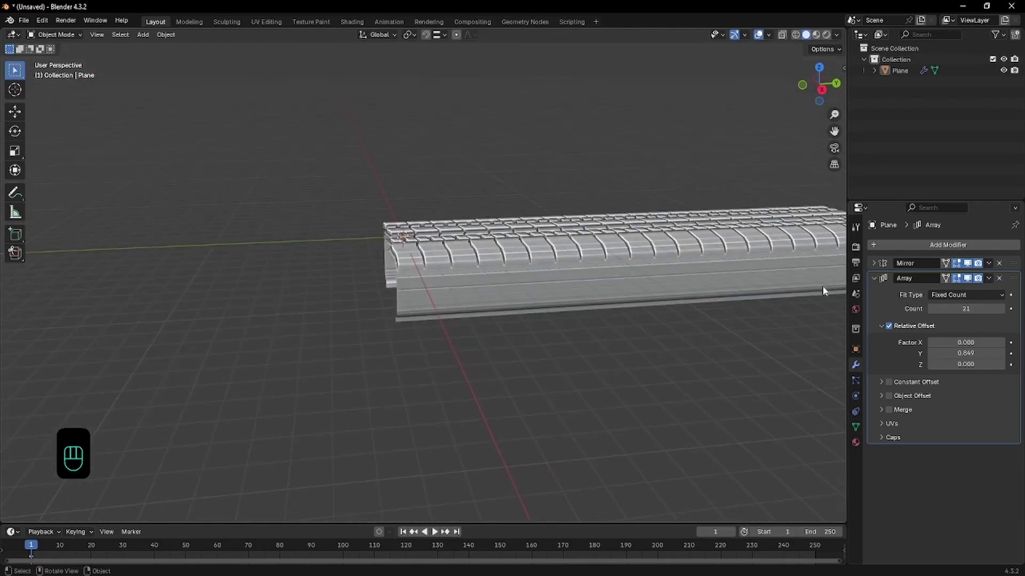
click(872, 279)
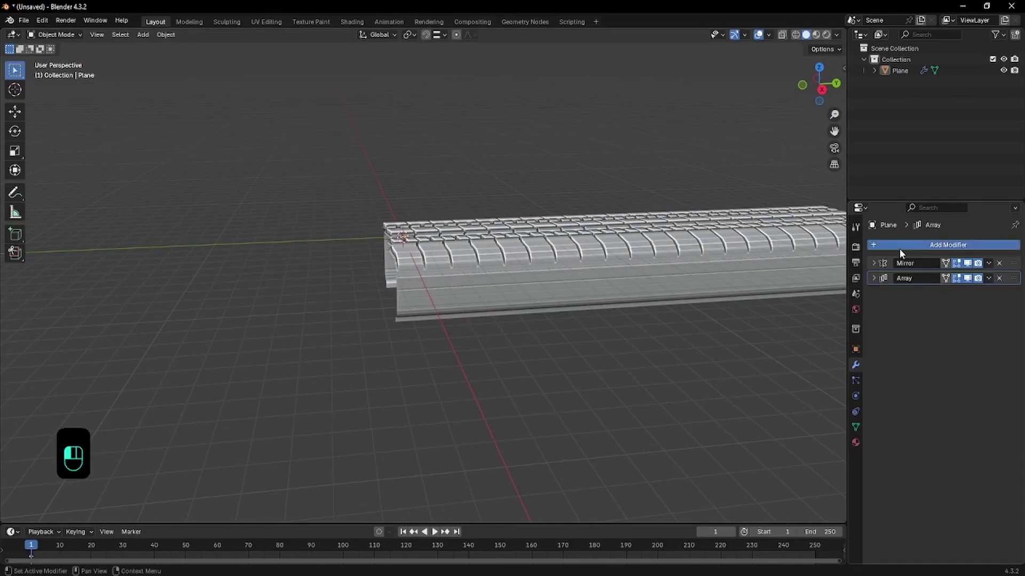
click(898, 248)
click(892, 250)
text(SIMP)
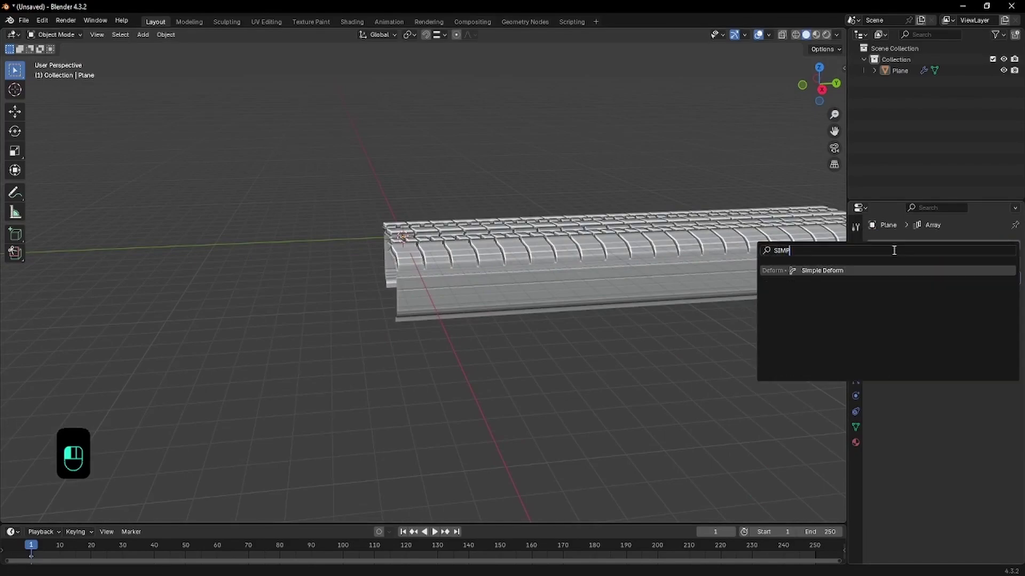
text(LE)
key(Return)
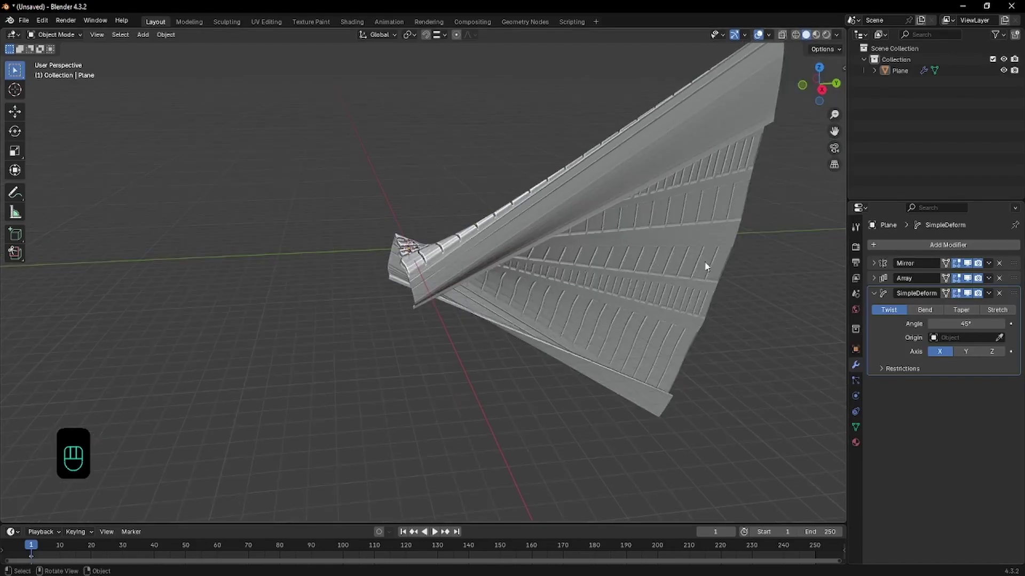
middle_drag(587, 226, 542, 245)
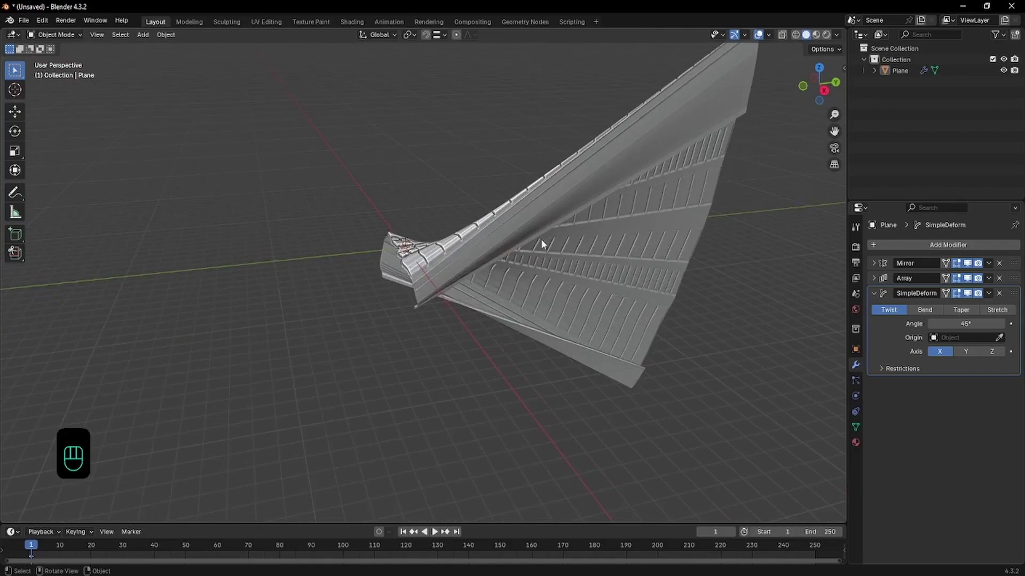
- Switch the Simple Deform modifier to Bend, test a different angle and undo that angle change
click(916, 310)
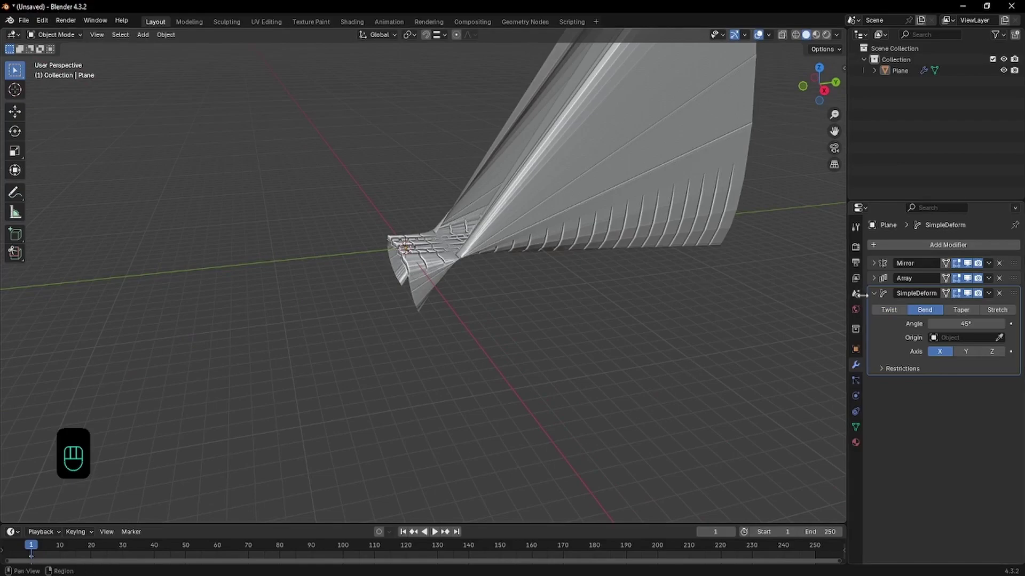
mouse_move(955, 324)
mouse_down()
mouse_move(987, 324)
mouse_move(938, 315)
mouse_up()
key(ctrl+z)
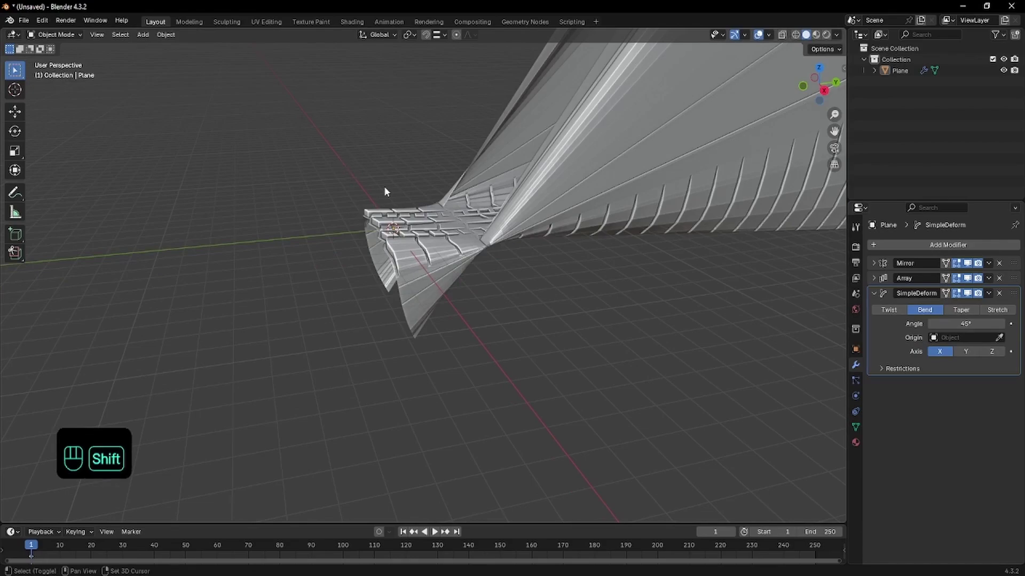
- Add a Plain Axes empty at the 3D cursor
key(shift+a)
mouse_move(383, 188)
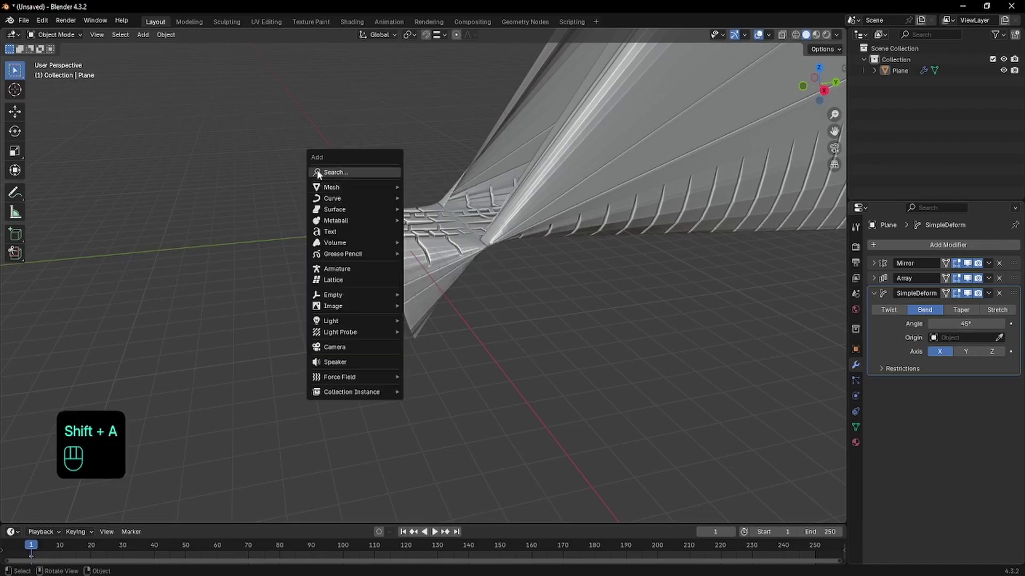
key(shift+a)
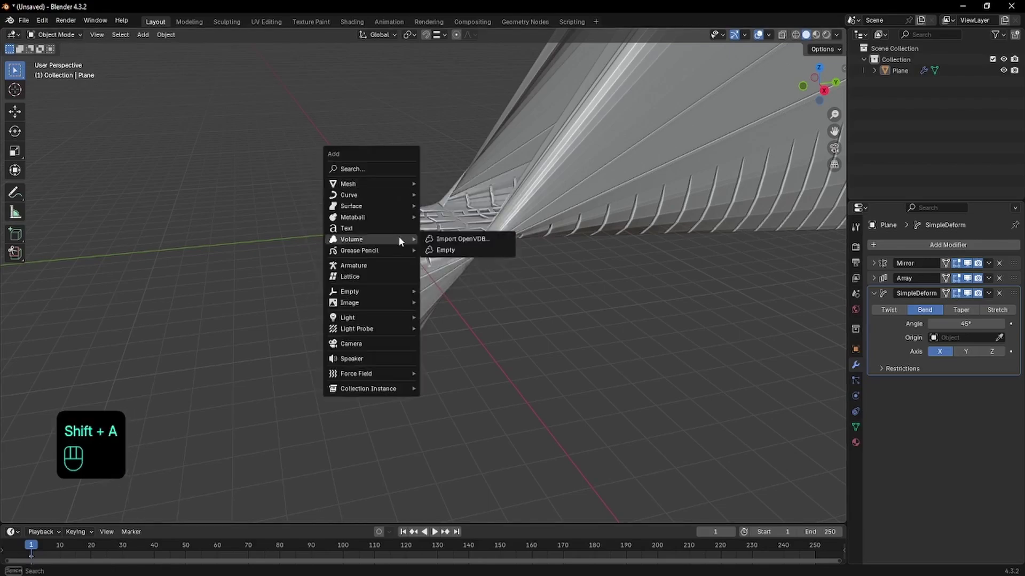
mouse_move(415, 291)
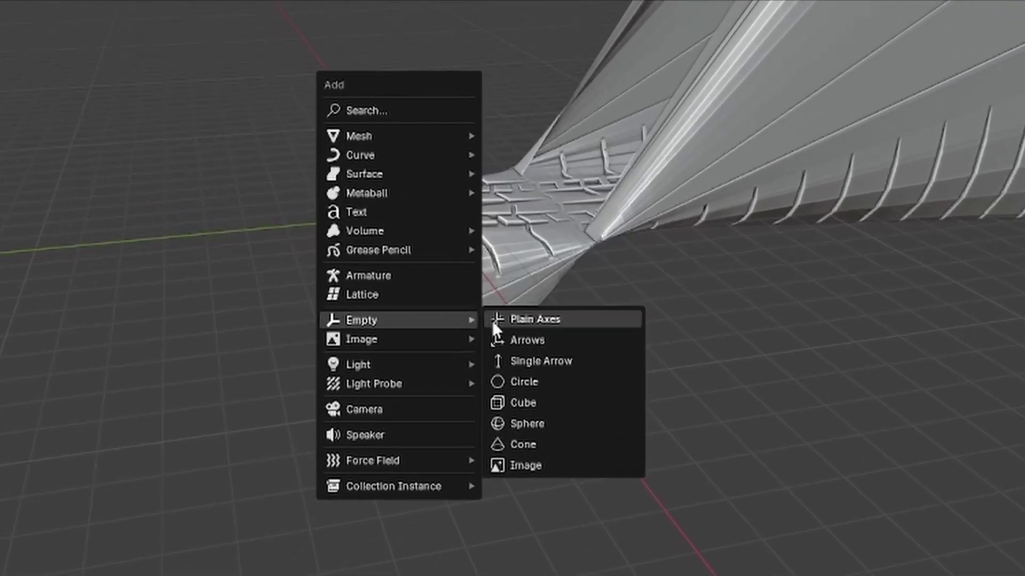
click(492, 320)
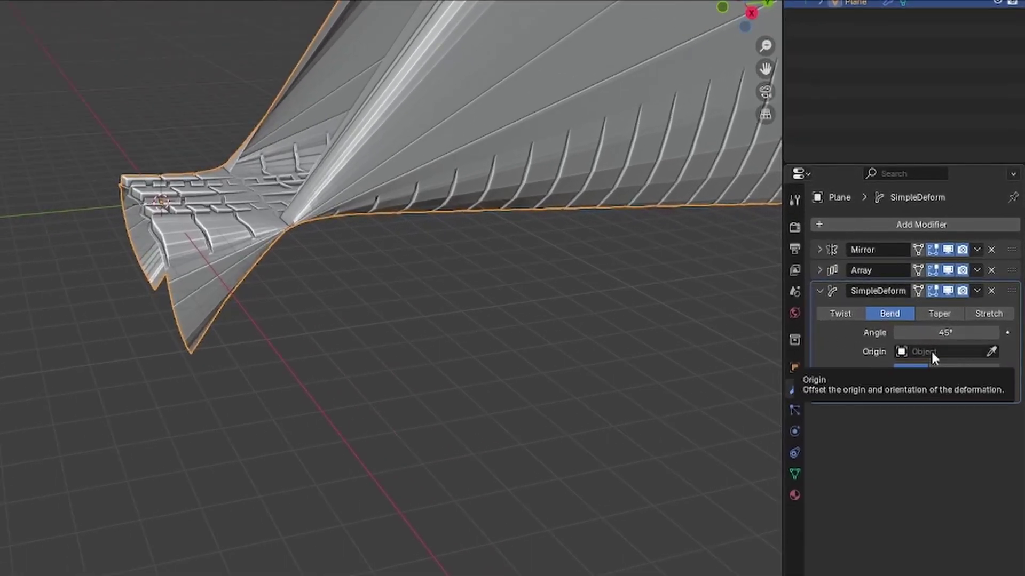
- Set the Empty as the Simple Deform modifier's origin and turn off the modifier's viewport display
click(931, 352)
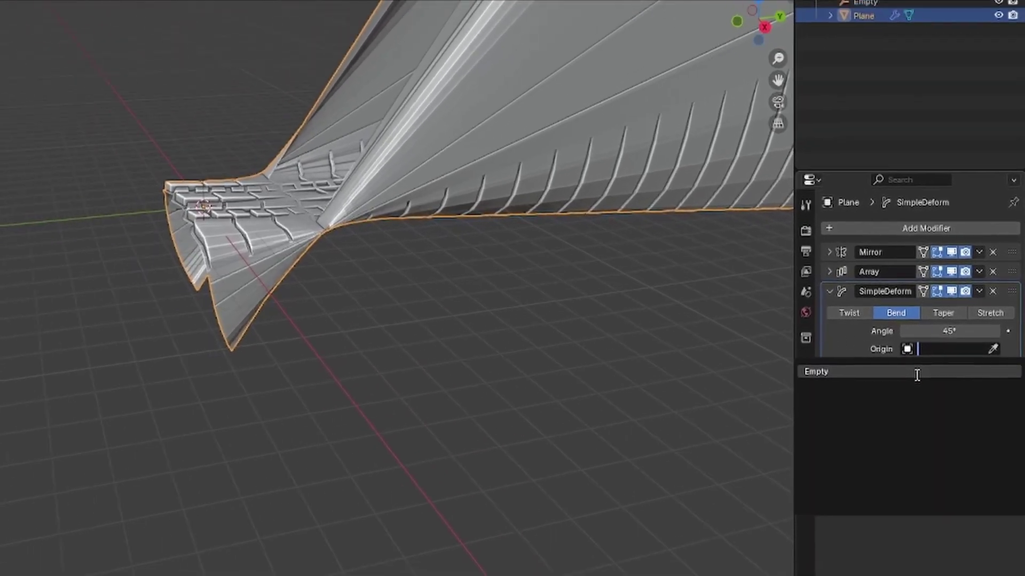
click(913, 375)
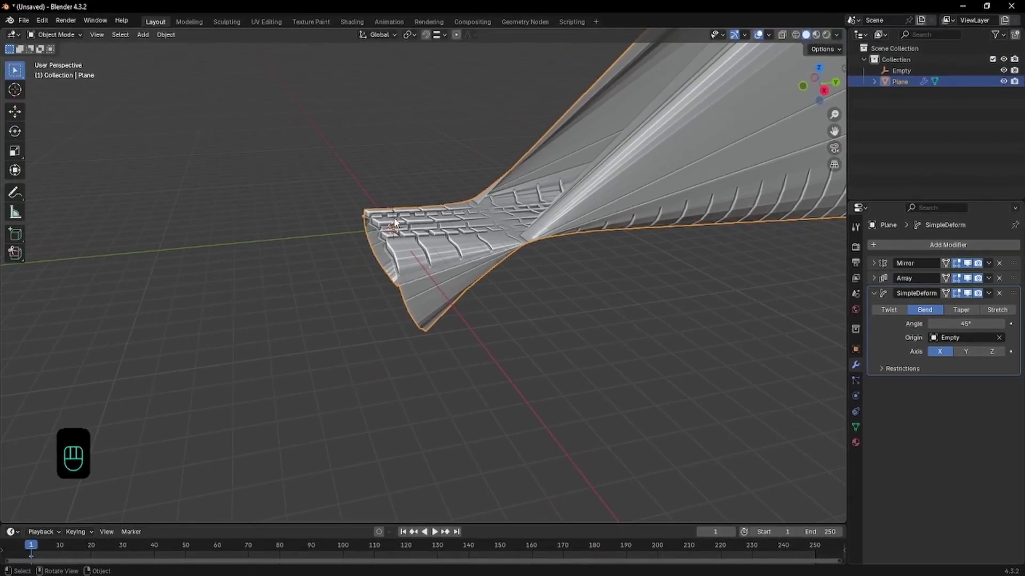
click(395, 221)
click(432, 272)
click(967, 293)
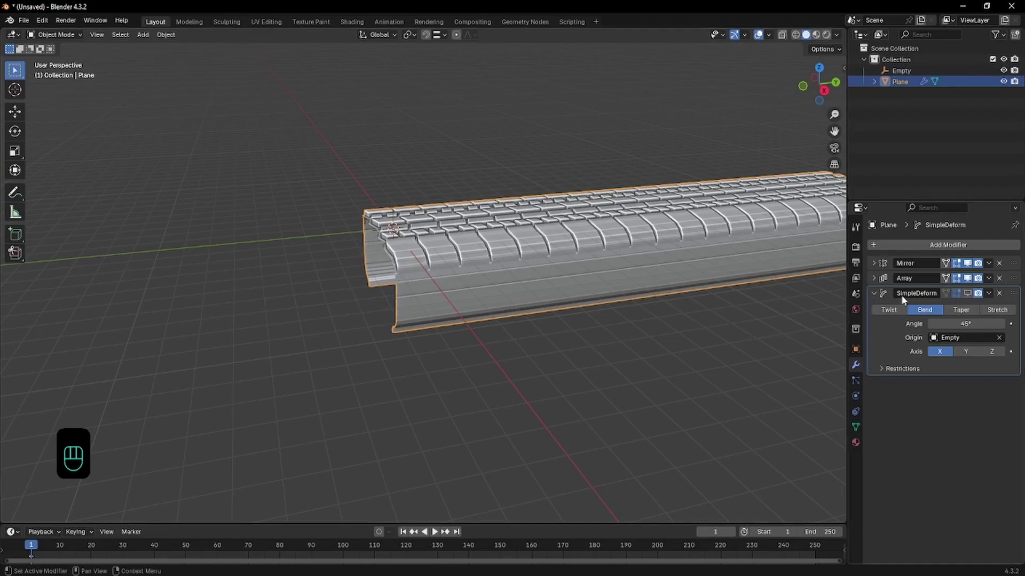
- Turn the Simple Deform modifier's viewport display back on for the tread strip
click(967, 293)
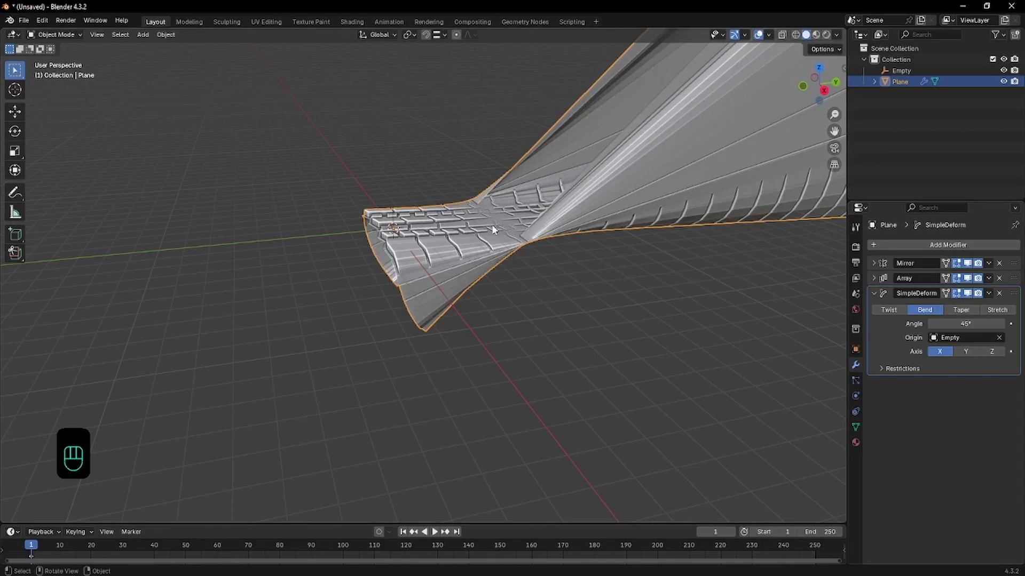
click(969, 294)
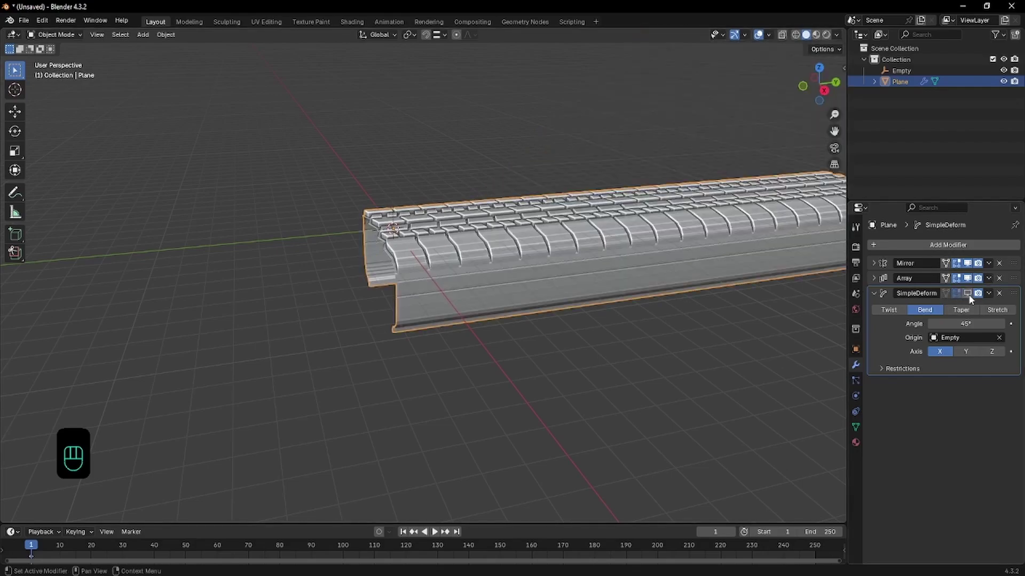
click(968, 293)
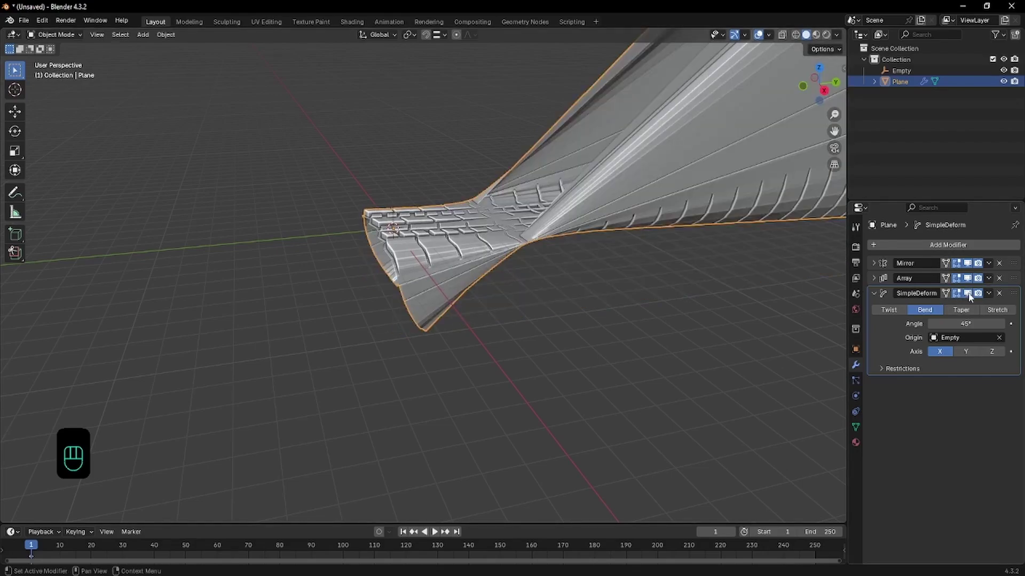
- Rotate the Empty -90° around the global X axis to correct the strip's bend direction
scroll(366, 166, up, 2)
middle_drag(366, 166, 380, 194)
scroll(372, 209, up, 3)
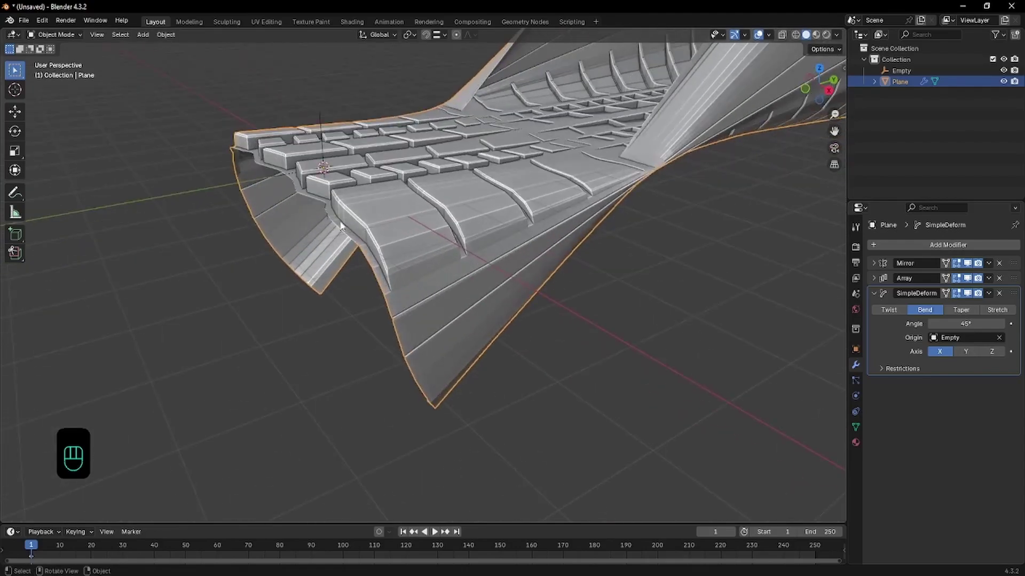
click(322, 167)
scroll(336, 167, down, 3)
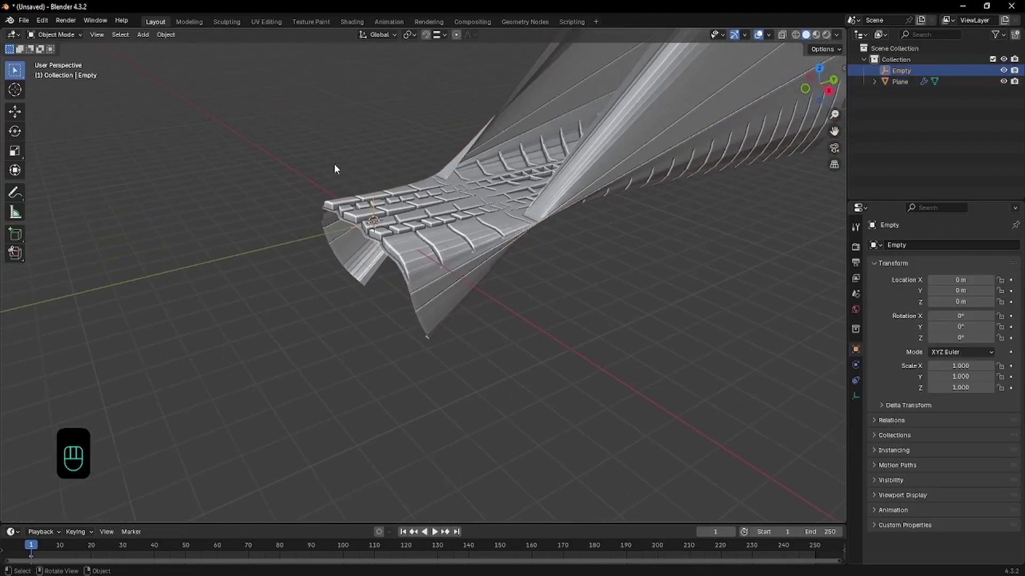
scroll(337, 167, up, 1)
key(r)
key(x)
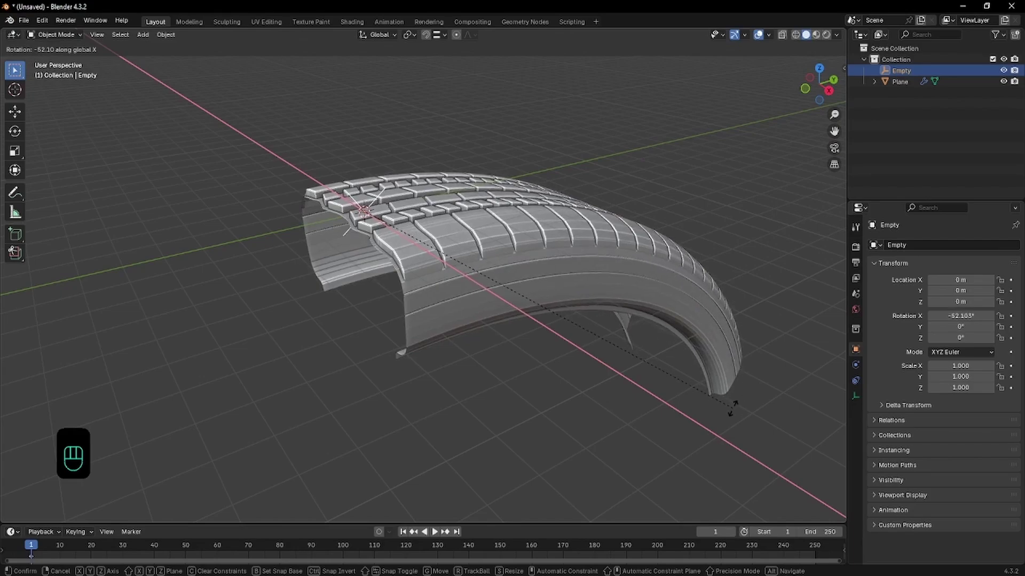
key(KP_Subtract)
key(KP_9)
key(KP_0)
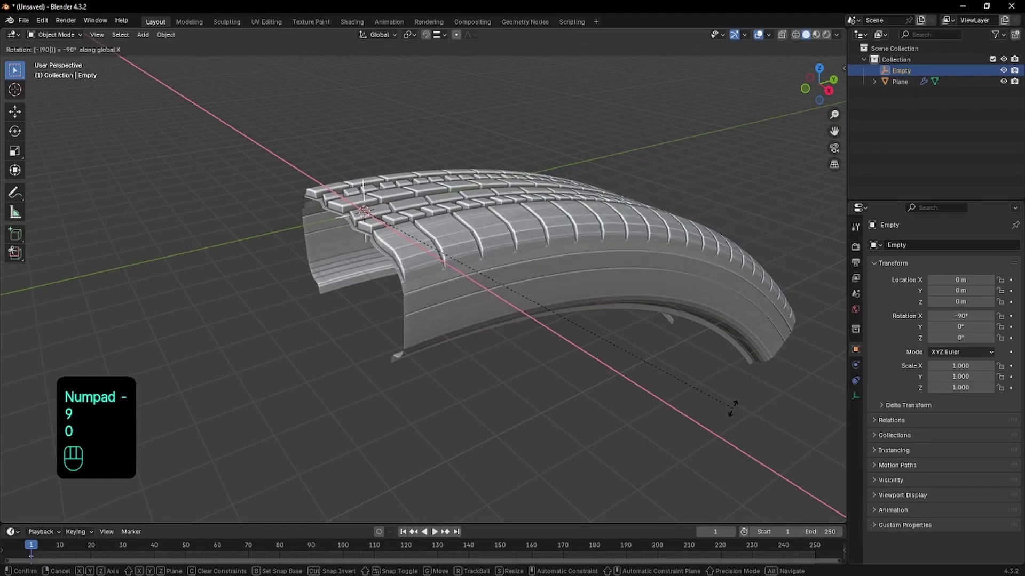
click(732, 409)
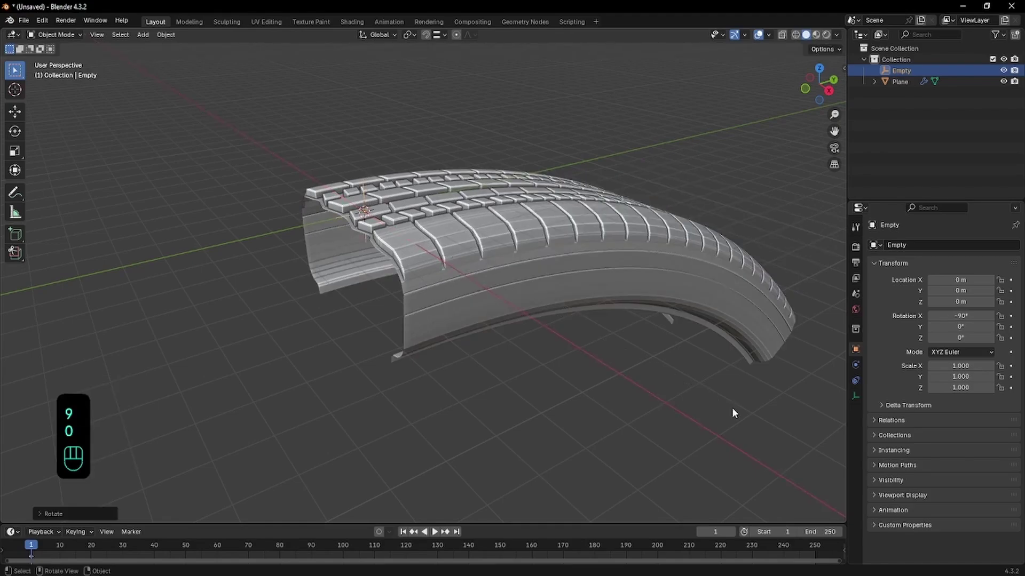
- Select the tread strip, expand its Array modifier settings and set the count to 35
scroll(656, 376, down, 3)
middle_drag(657, 376, 549, 348)
scroll(548, 348, down, 4)
scroll(549, 348, up, 3)
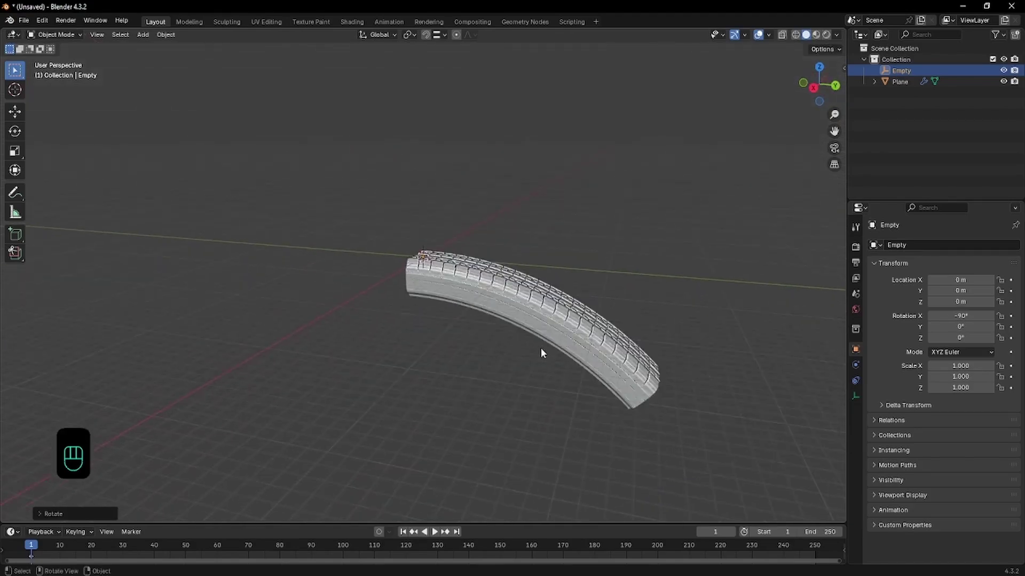
click(517, 322)
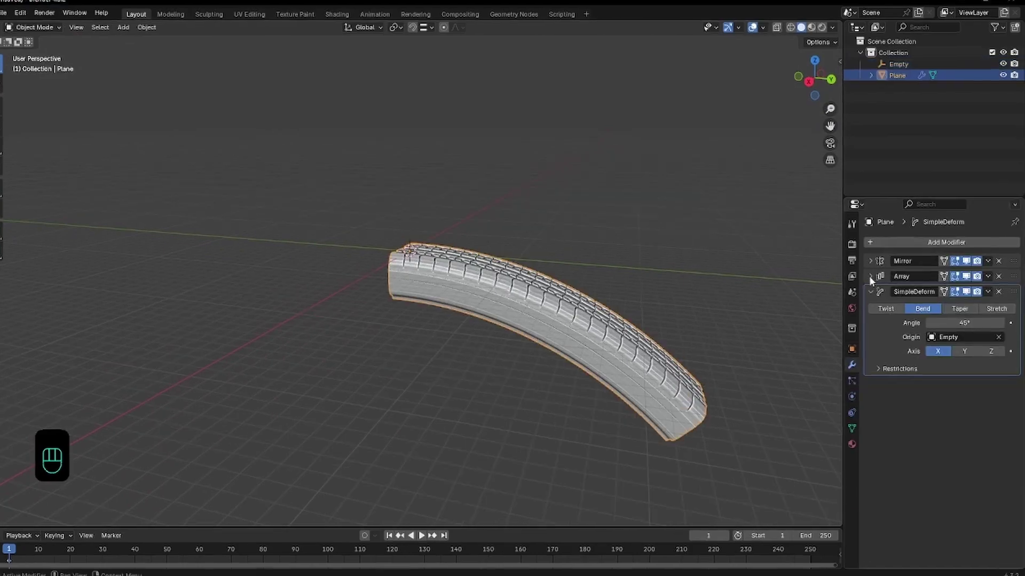
click(870, 276)
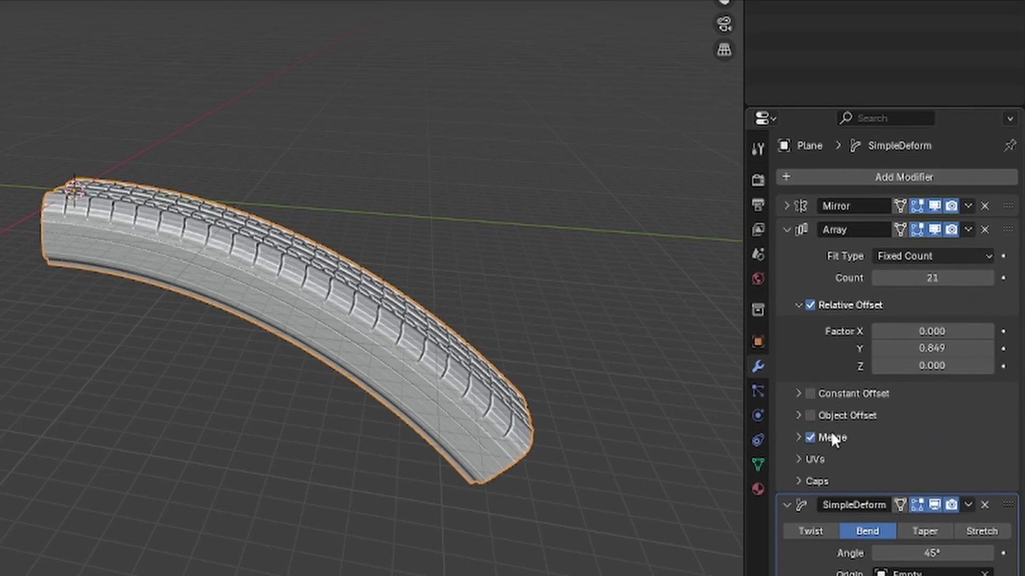
drag(907, 278, 944, 278)
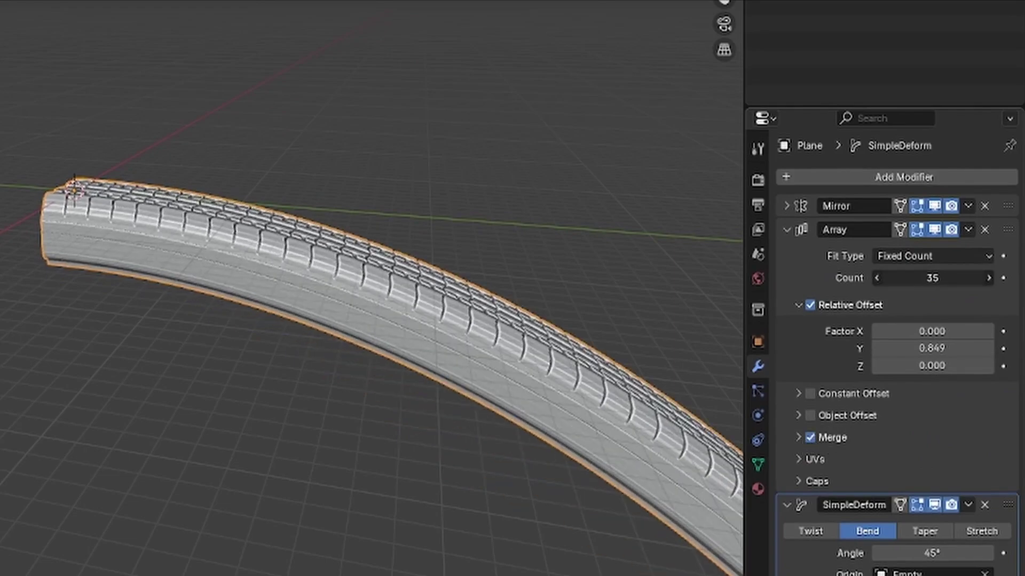
- Set the Simple Deform bend angle to 360° to close the tread strip into a full tire ring
drag(915, 553, 919, 554)
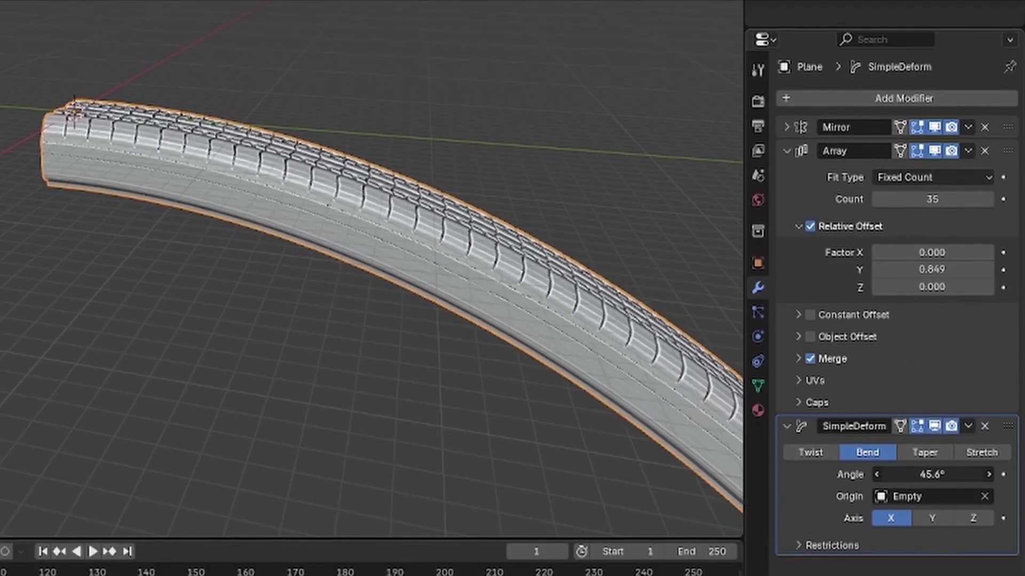
drag(919, 475, 921, 475)
click(922, 474)
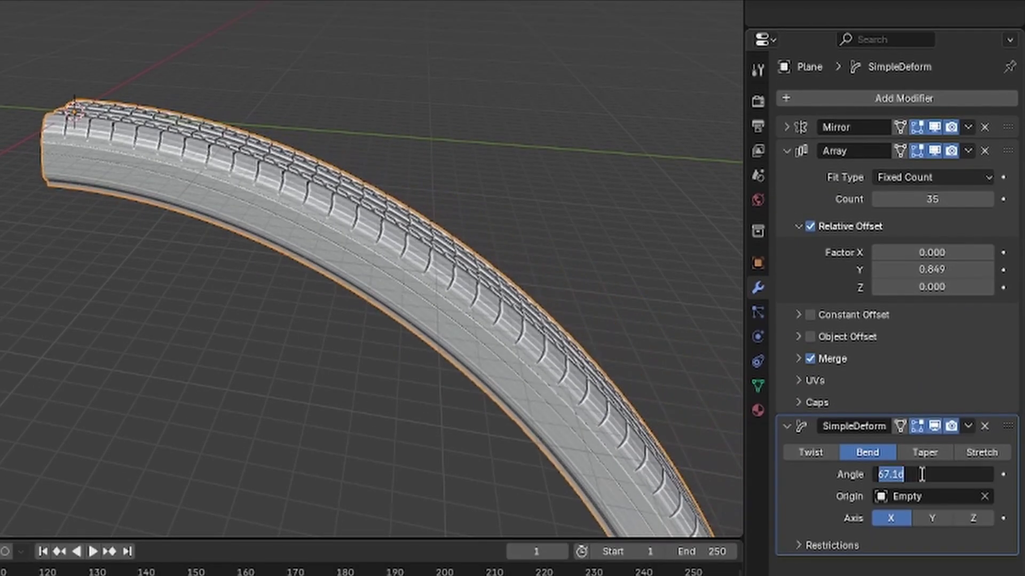
key(Return)
scroll(392, 329, down, 5)
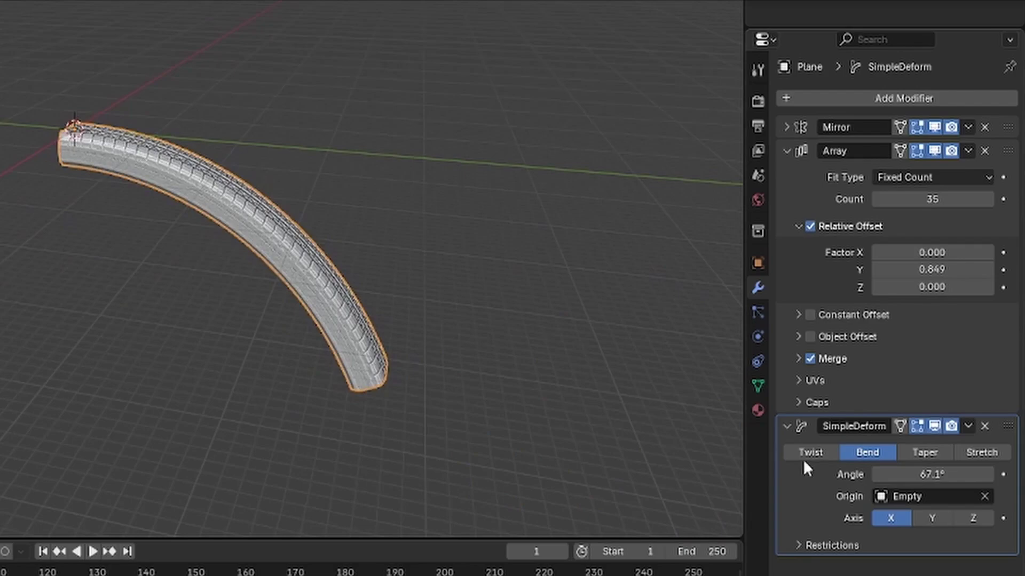
drag(871, 472, 992, 473)
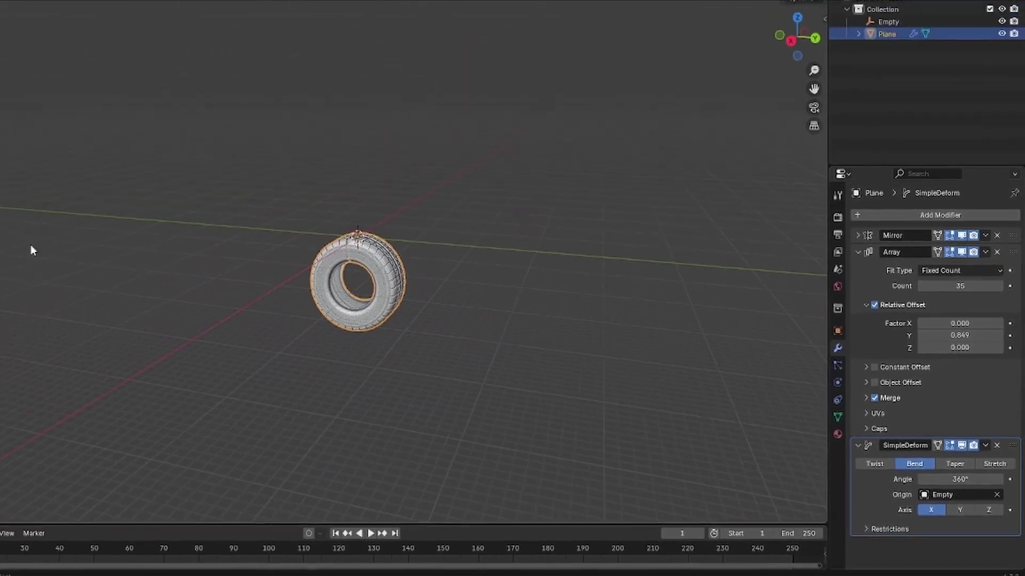
- Check the seam where the ring closes, and try an Array count of 106 for a much larger, thinner tire
scroll(178, 281, up, 6)
middle_drag(199, 280, 363, 259)
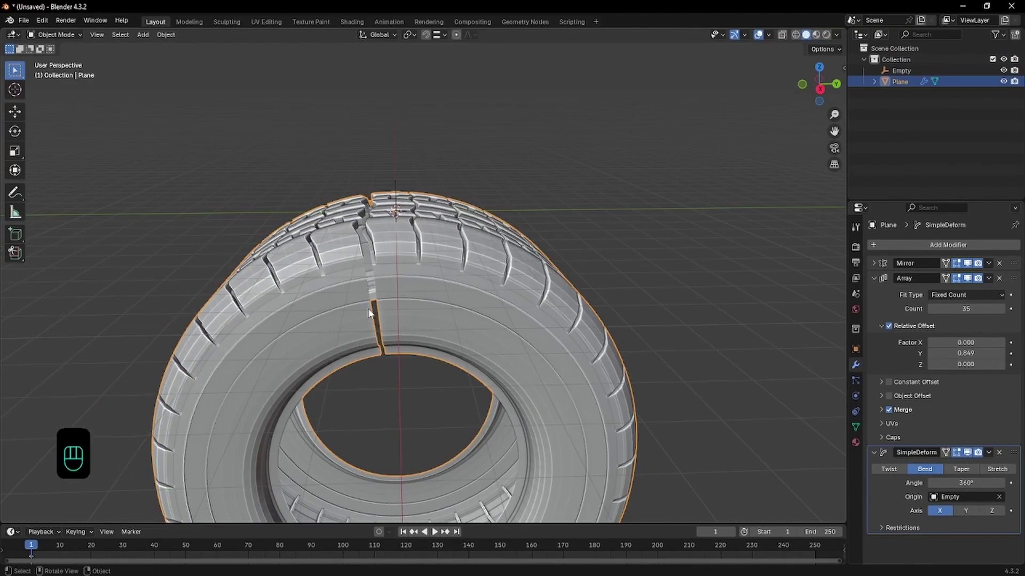
scroll(370, 312, down, 2)
shift+middle_drag(367, 335, 399, 232)
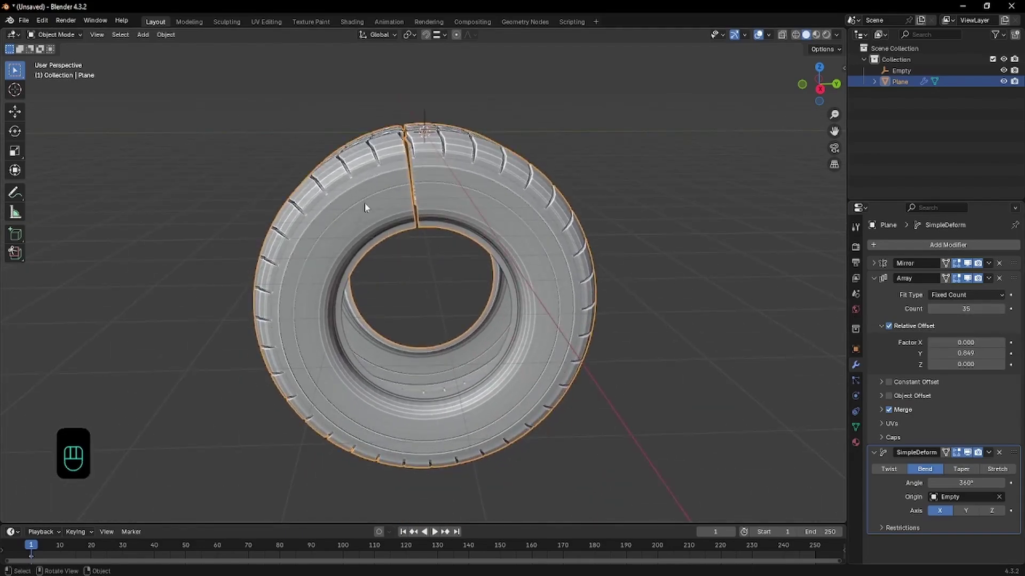
middle_drag(365, 207, 414, 194)
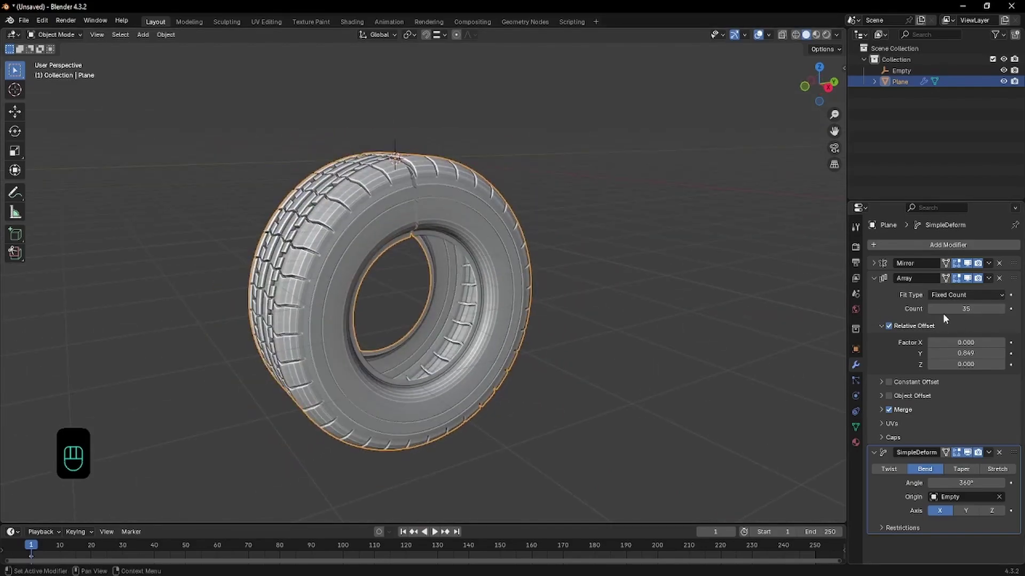
drag(943, 309, 966, 310)
middle_drag(534, 246, 558, 255)
drag(963, 309, 1020, 310)
scroll(505, 257, down, 5)
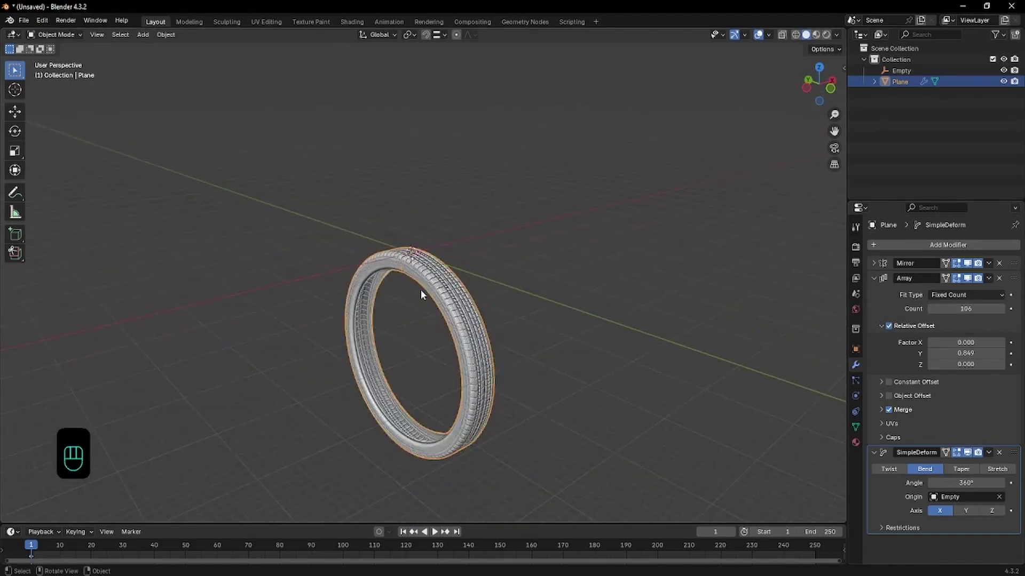
scroll(420, 290, up, 5)
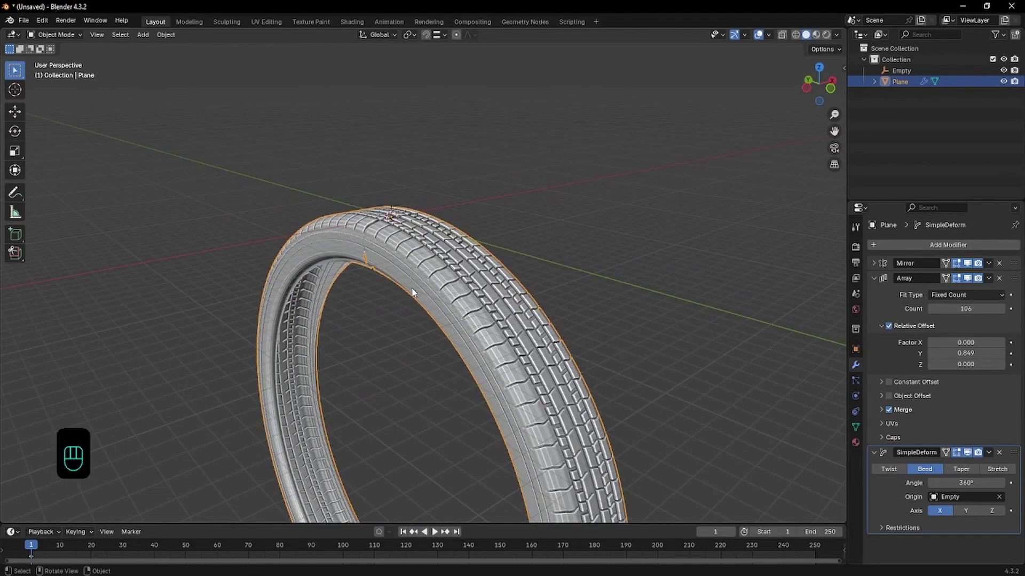
scroll(377, 290, down, 2)
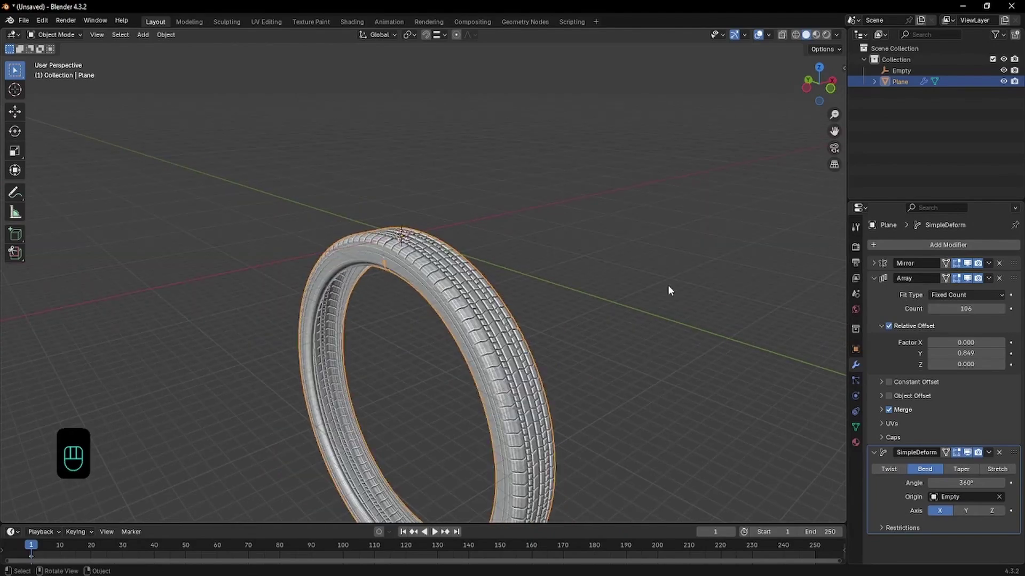
- Try Array counts of 30 and 69 to compare a small thick tire with a larger one
drag(966, 308, 897, 308)
middle_drag(453, 273, 516, 247)
scroll(517, 248, up, 2)
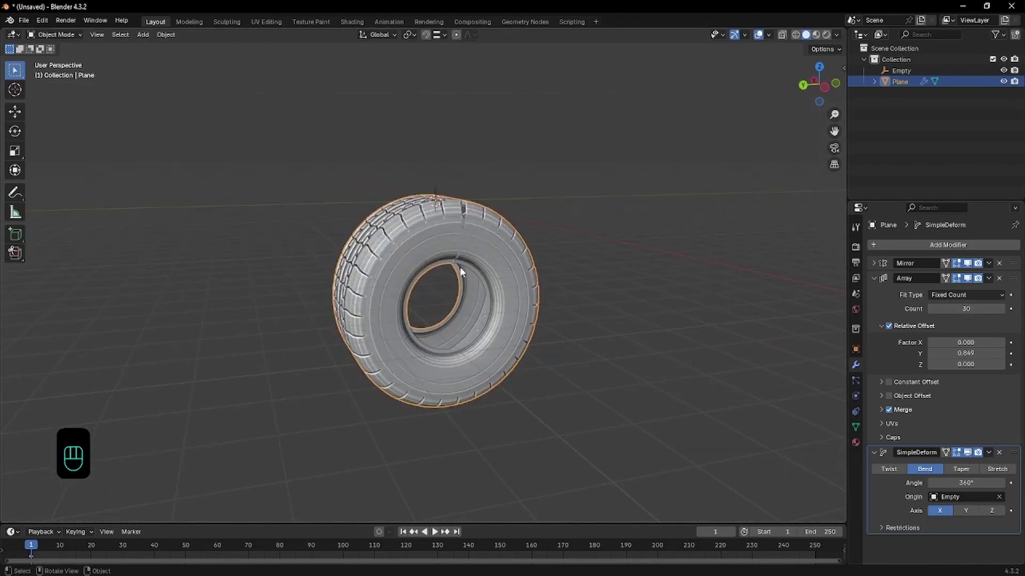
scroll(459, 267, down, 1)
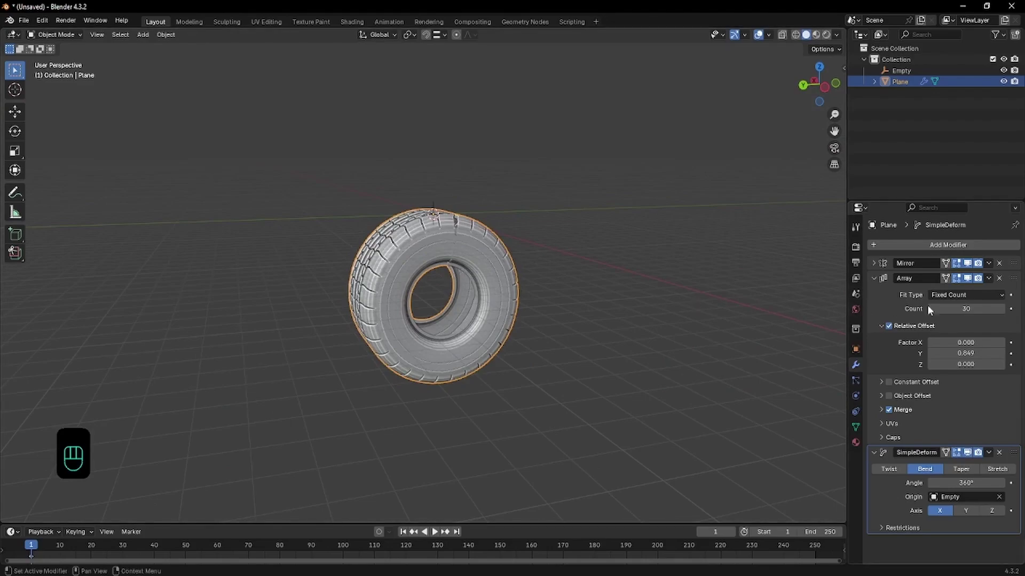
drag(939, 309, 1003, 308)
scroll(663, 311, down, 2)
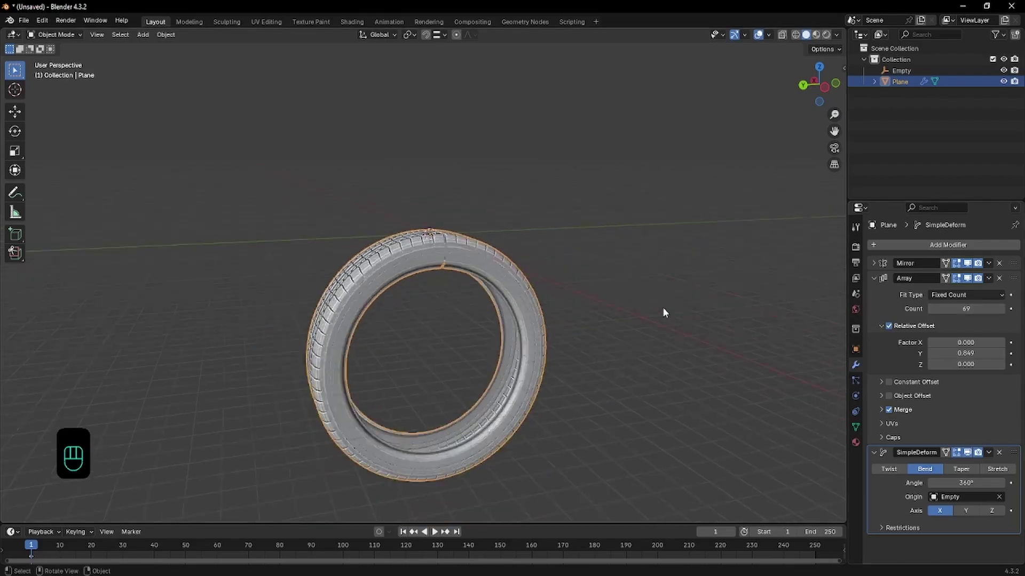
scroll(702, 288, up, 2)
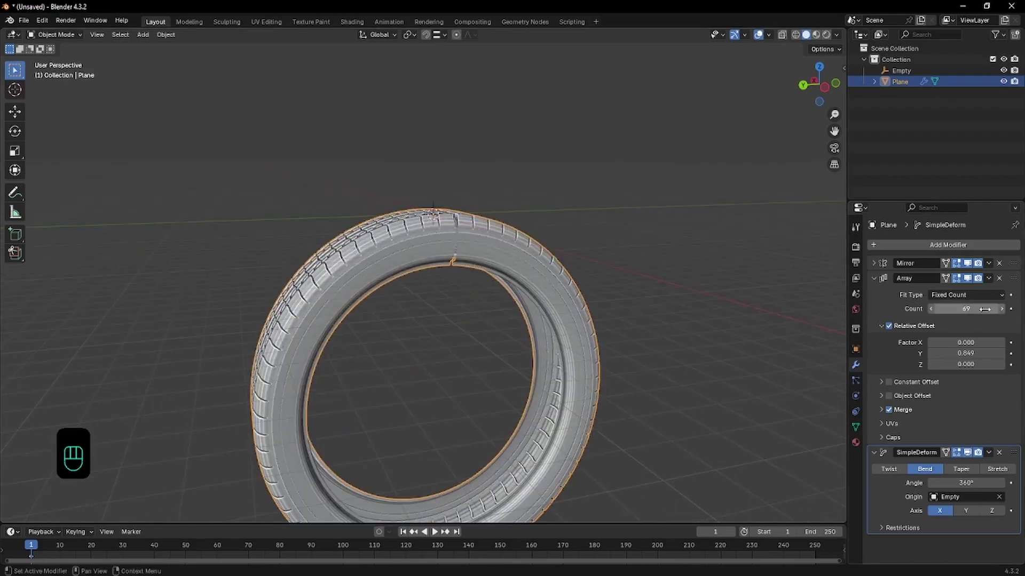
- Fine-tune the tire's diameter by setting the Array modifier's count to 44
drag(966, 308, 936, 308)
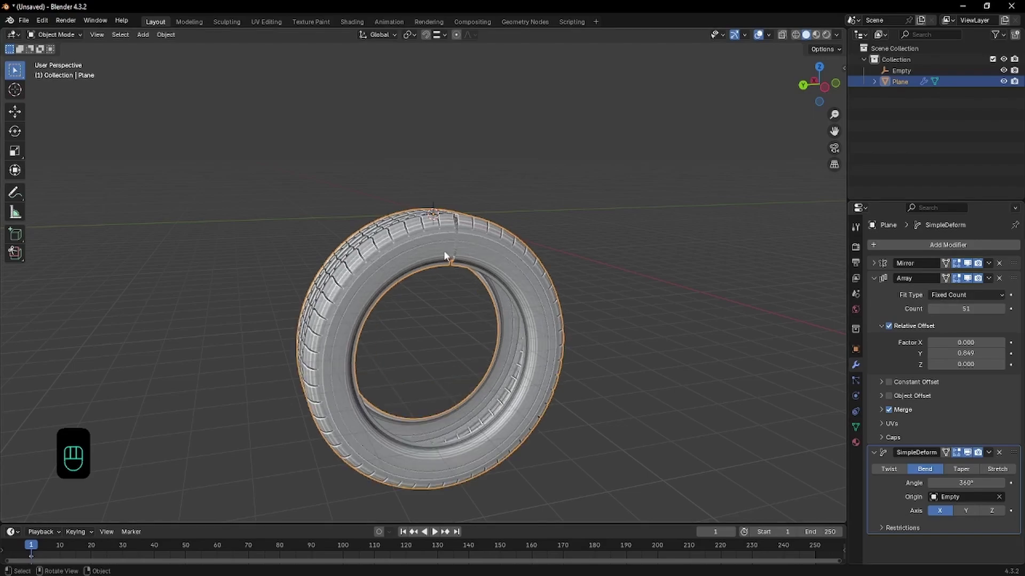
middle_drag(448, 259, 487, 289)
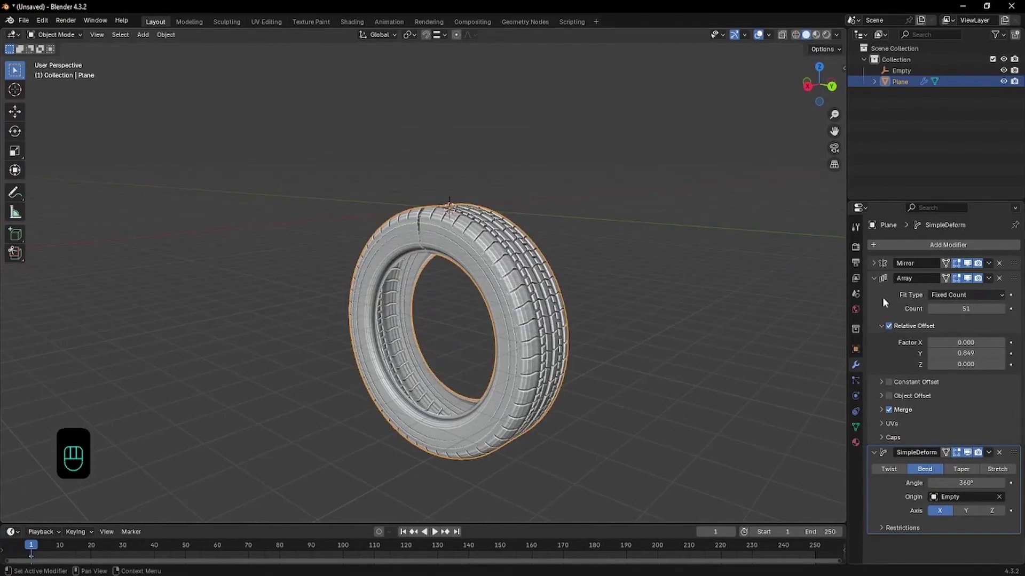
mouse_move(966, 308)
shift+mouse_down()
mouse_move(977, 308)
mouse_move(947, 308)
shift+mouse_up()
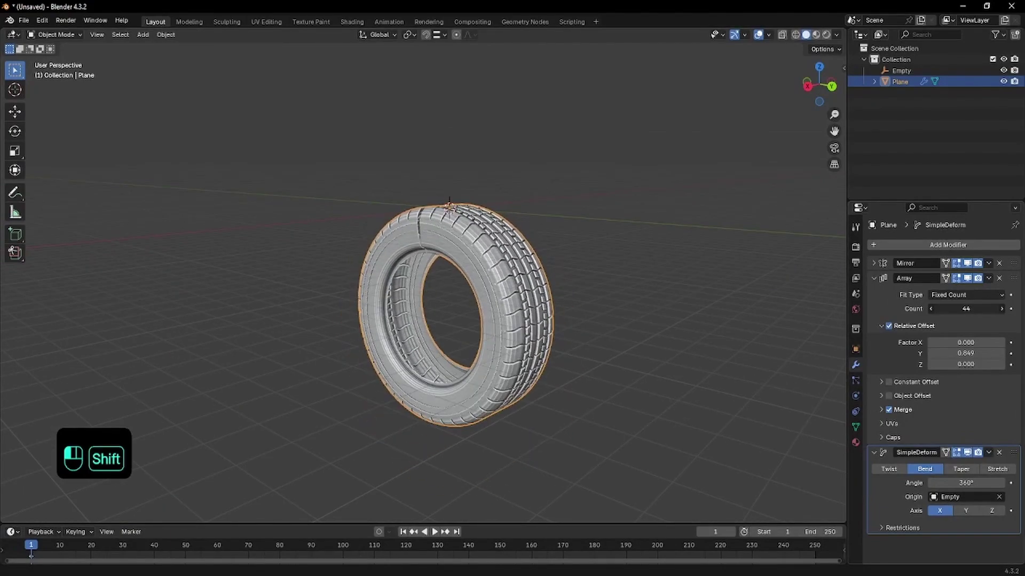
middle_drag(604, 277, 437, 260)
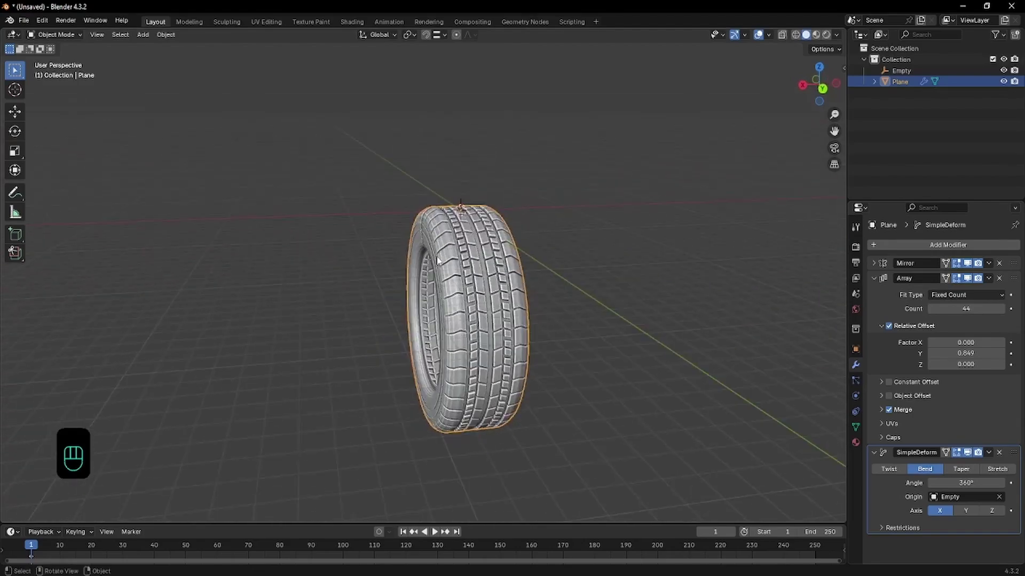
- Try widening the tire by scaling it along the X axis in Object Mode, and undo the scaling
middle_drag(509, 247, 451, 195)
key(Tab)
scroll(424, 224, down, 5)
key(Tab)
key(Tab)
key(Tab)
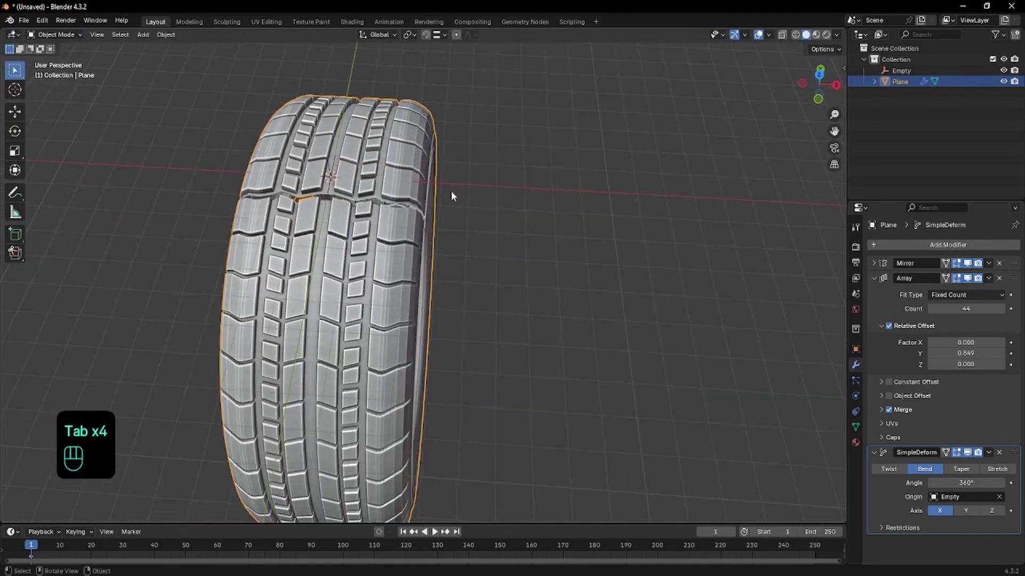
key(s)
key(x)
click(626, 206)
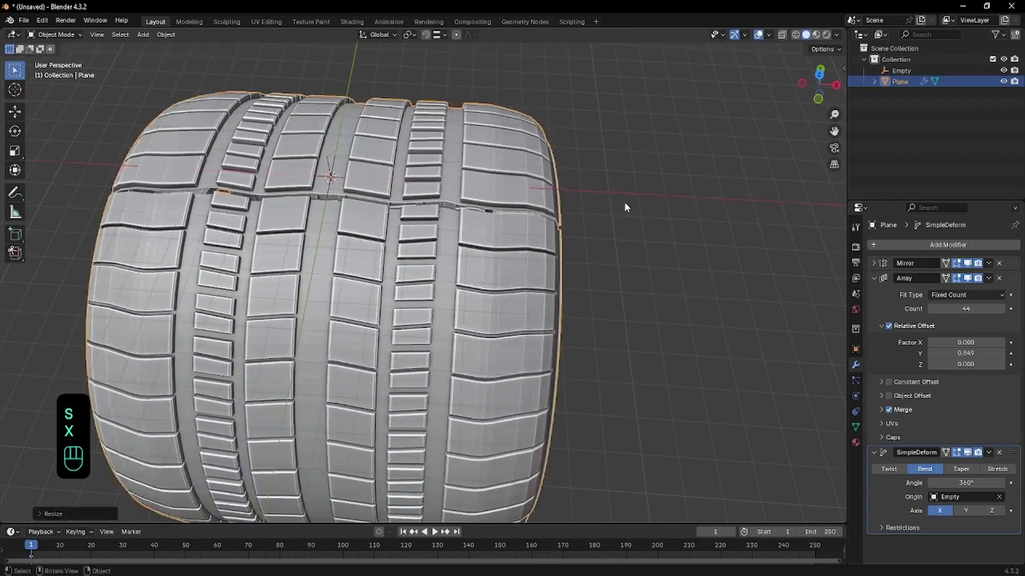
key(ctrl+z)
- In Edit Mode, select a strip of top faces across the middle of the outer shoulder tread block
scroll(411, 176, up, 5)
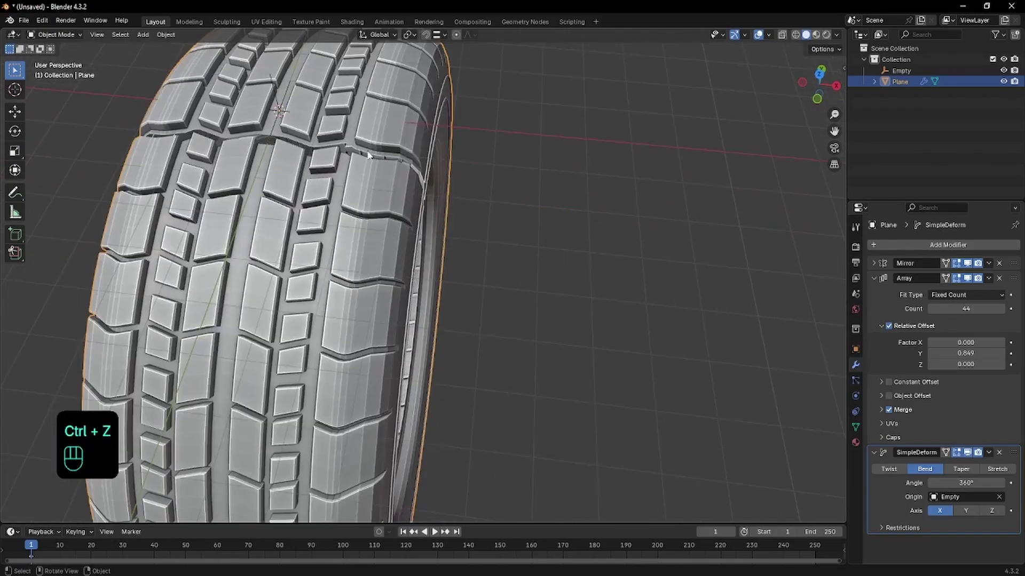
key(Tab)
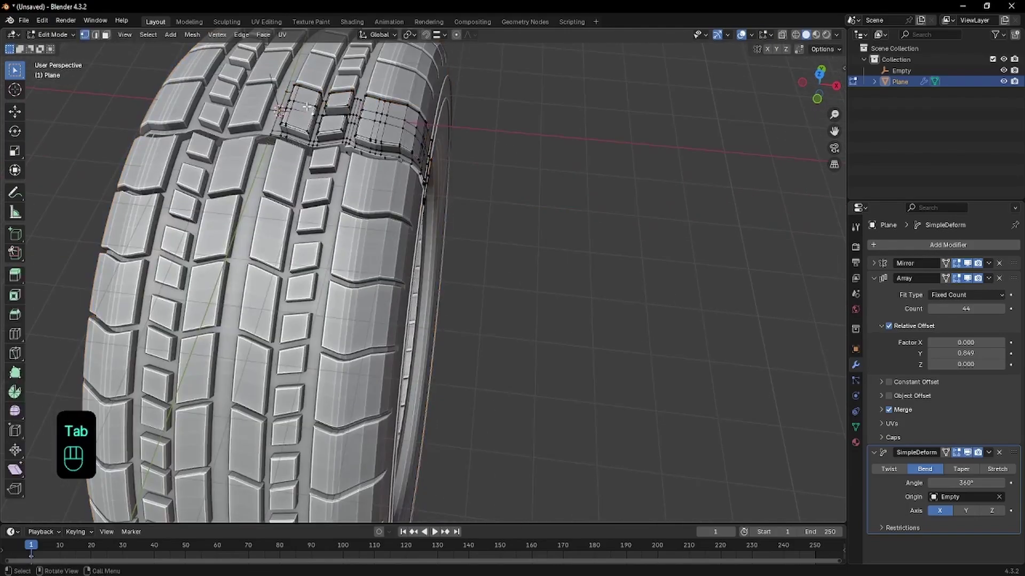
shift+middle_drag(310, 107, 393, 200)
shift+drag(394, 200, 398, 211)
scroll(398, 211, up, 3)
shift+middle_drag(551, 172, 370, 172)
click(372, 175)
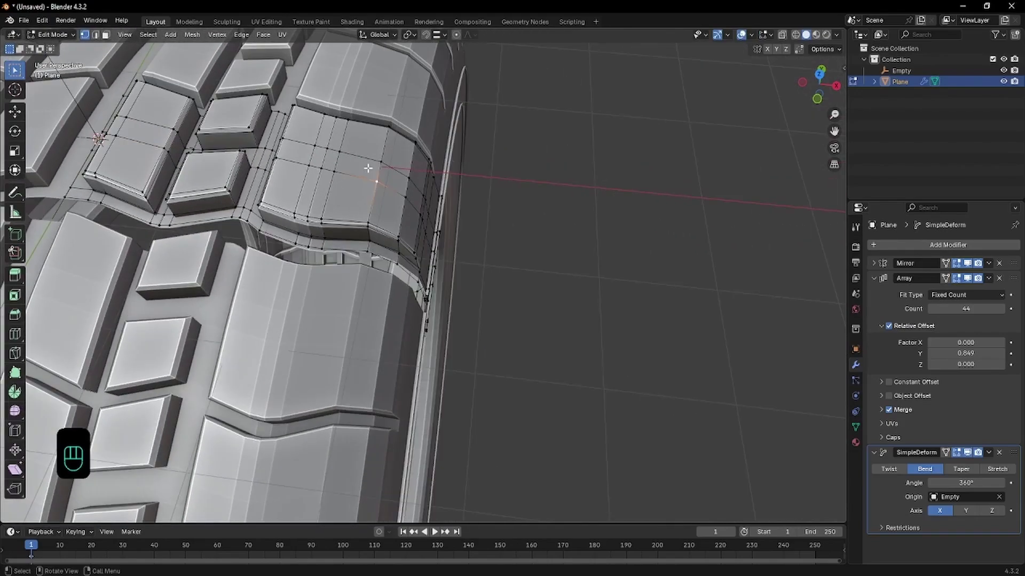
key(3)
shift+click(367, 166)
shift+click(321, 155)
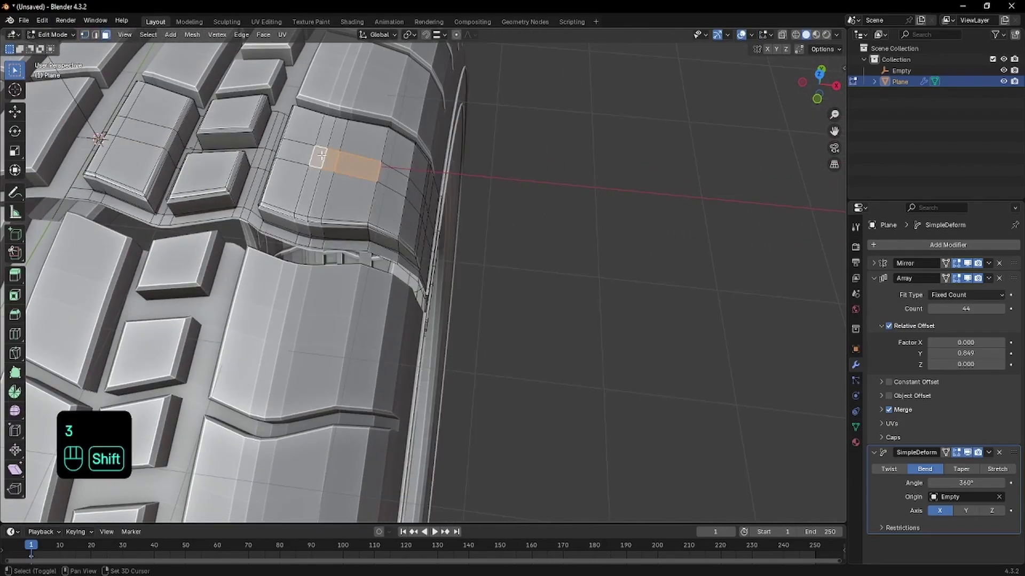
shift+click(391, 173)
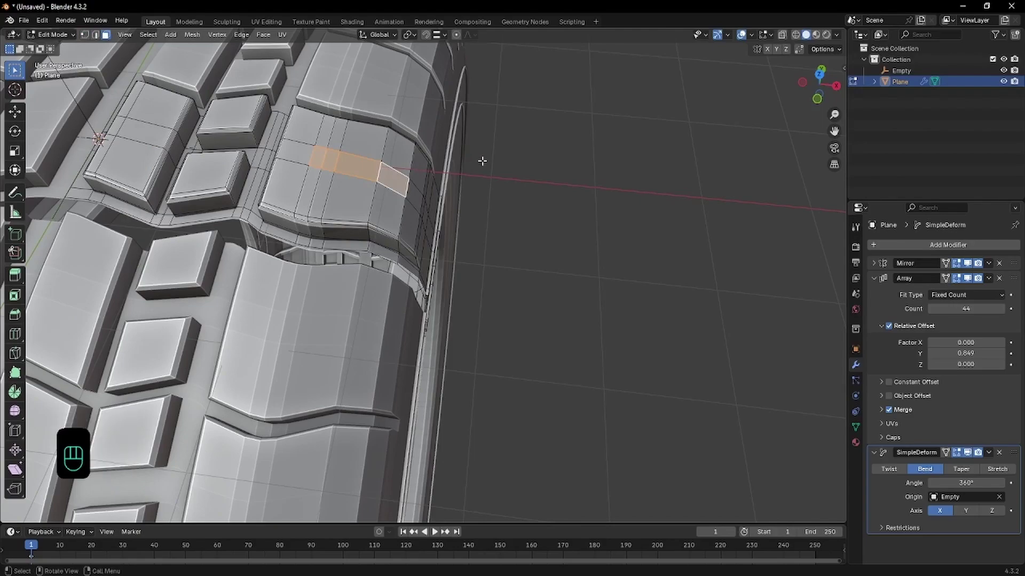
- Try extruding the selected face strip into the shoulder block at different depths, undoing each attempt but keeping the selection
key(e)
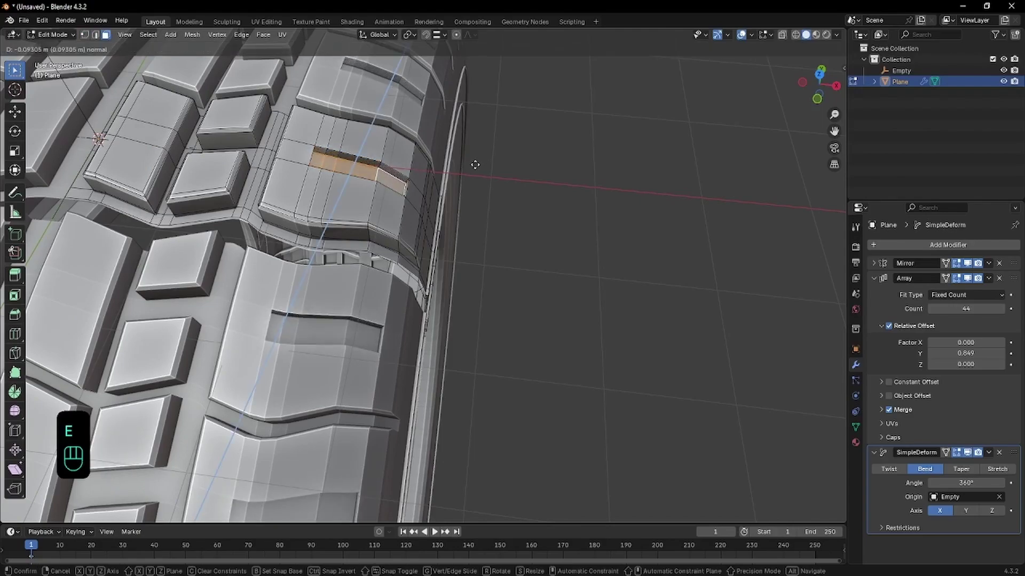
click(476, 162)
key(Tab)
scroll(476, 165, down, 4)
mouse_move(437, 166)
middle_down()
mouse_move(331, 143)
mouse_move(431, 152)
middle_up()
scroll(332, 143, down, 1)
scroll(422, 151, up, 3)
key(ctrl+z)
key(ctrl+z)
key(ctrl+z)
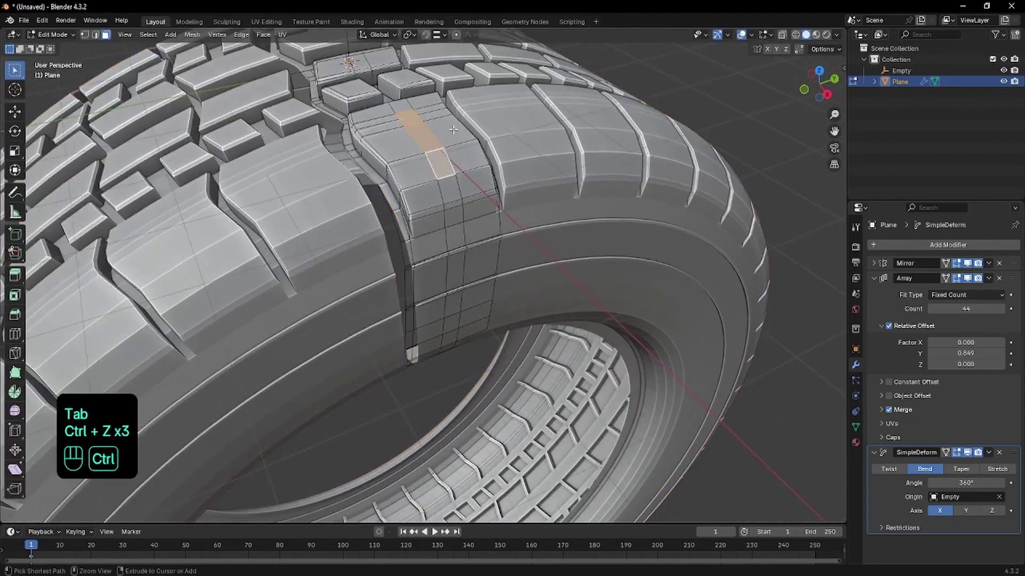
scroll(466, 186, up, 3)
key(e)
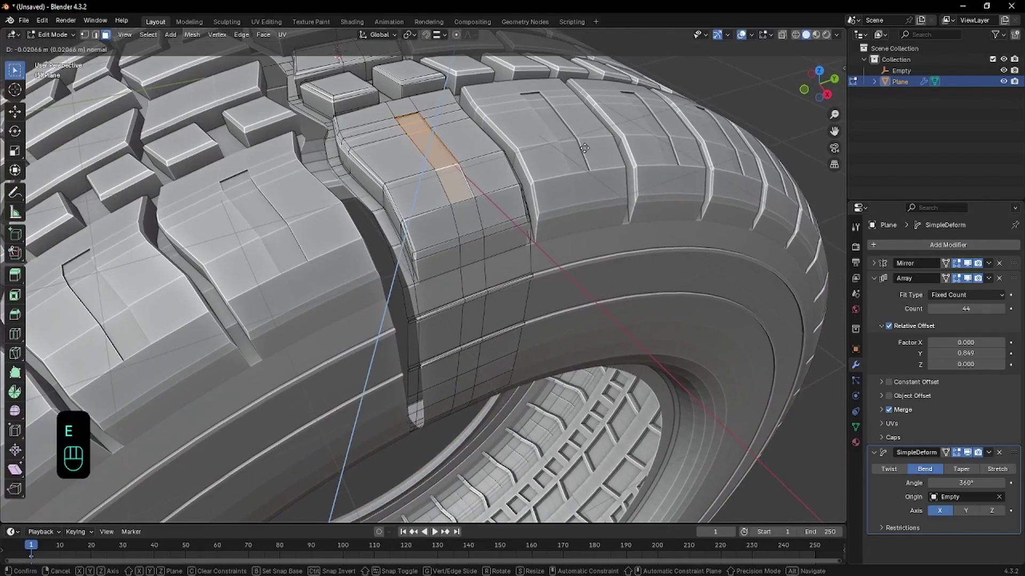
click(581, 152)
key(ctrl+z)
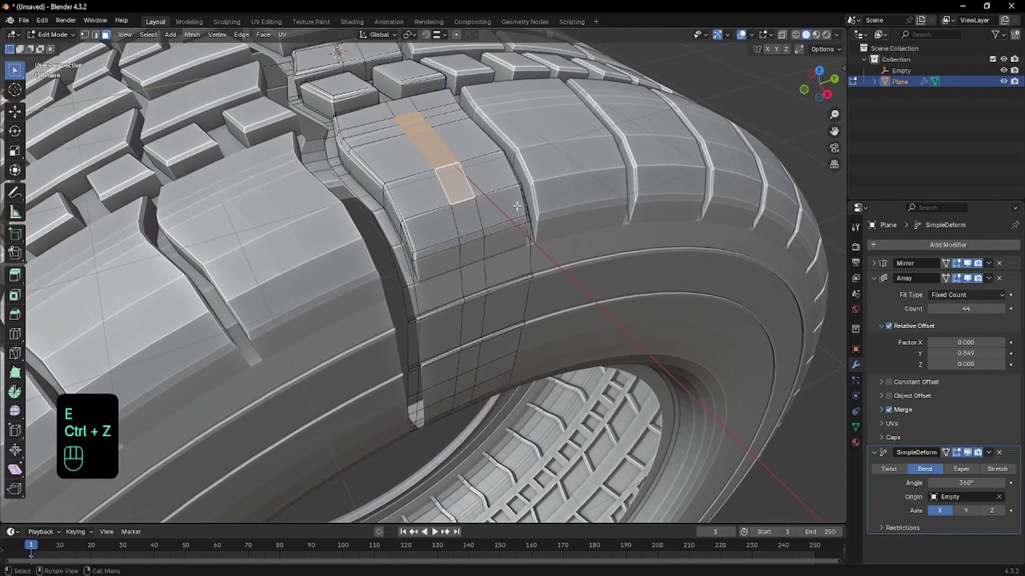
- Add the adjoining face toward the sidewall to the strip and extrude the faces inward about 0.06 m as a groove
shift+click(473, 222)
key(e)
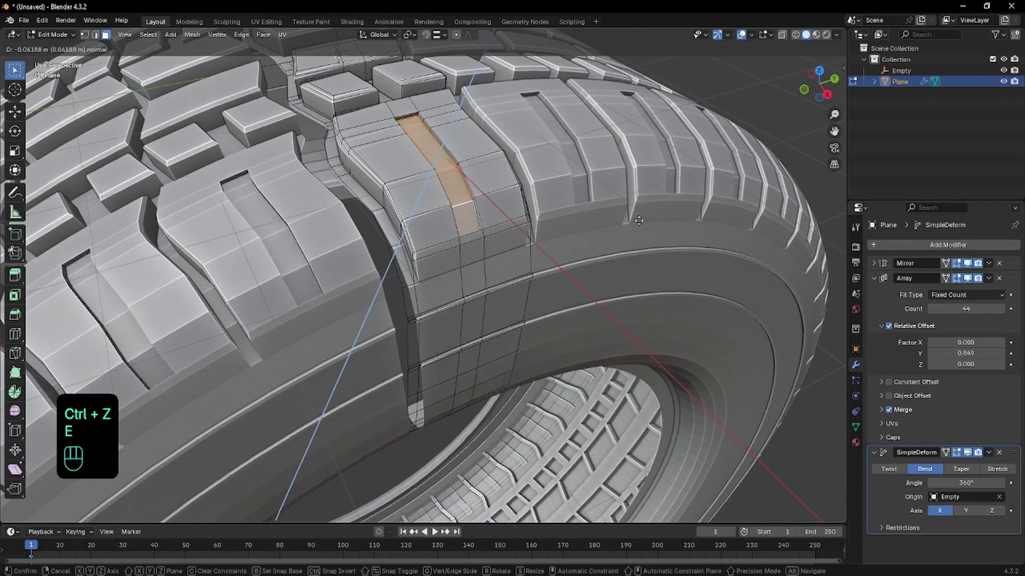
click(638, 220)
key(Tab)
scroll(639, 220, down, 8)
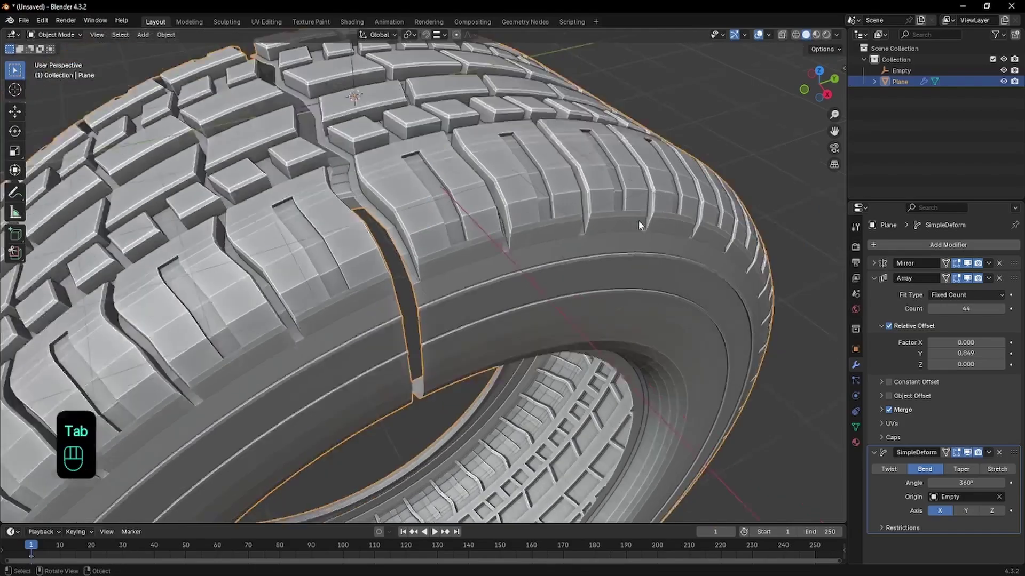
middle_drag(558, 224, 353, 230)
scroll(361, 227, up, 3)
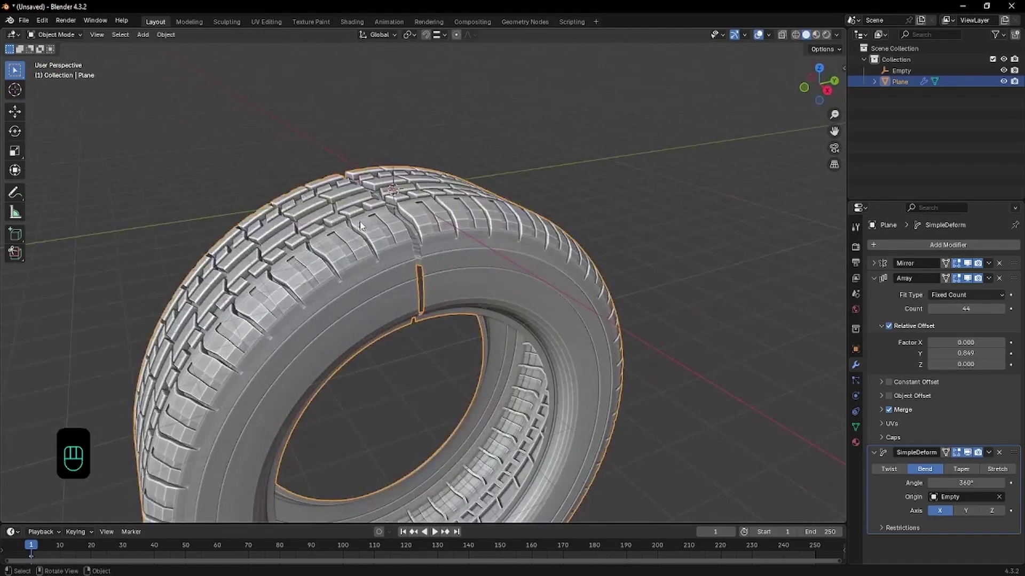
- From the top view, narrow the groove's floor faces by scaling them to about 0.83 along the Y axis
scroll(361, 226, up, 3)
middle_drag(469, 90, 464, 117)
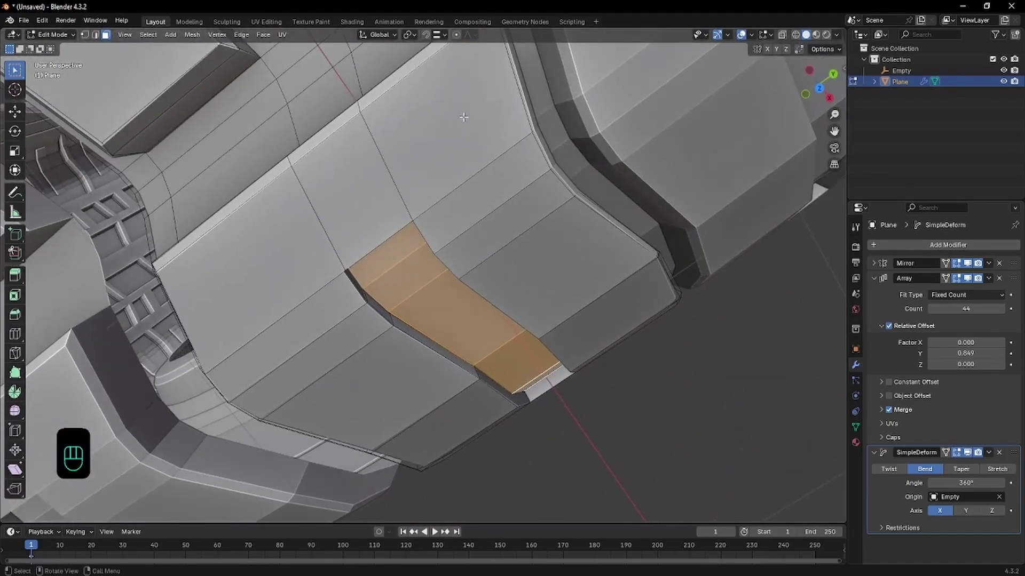
key(KP_7)
scroll(380, 170, up, 2)
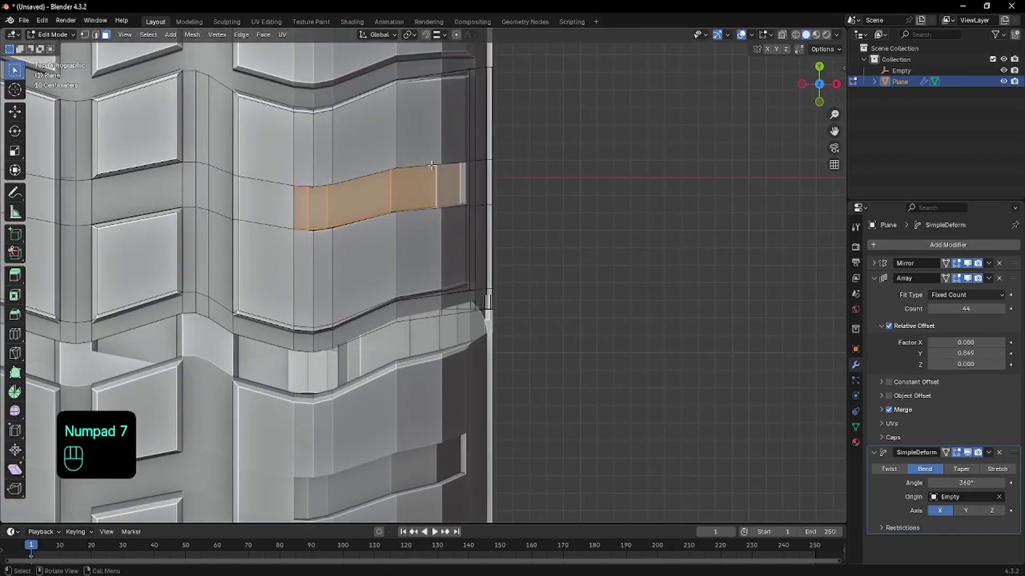
key(s)
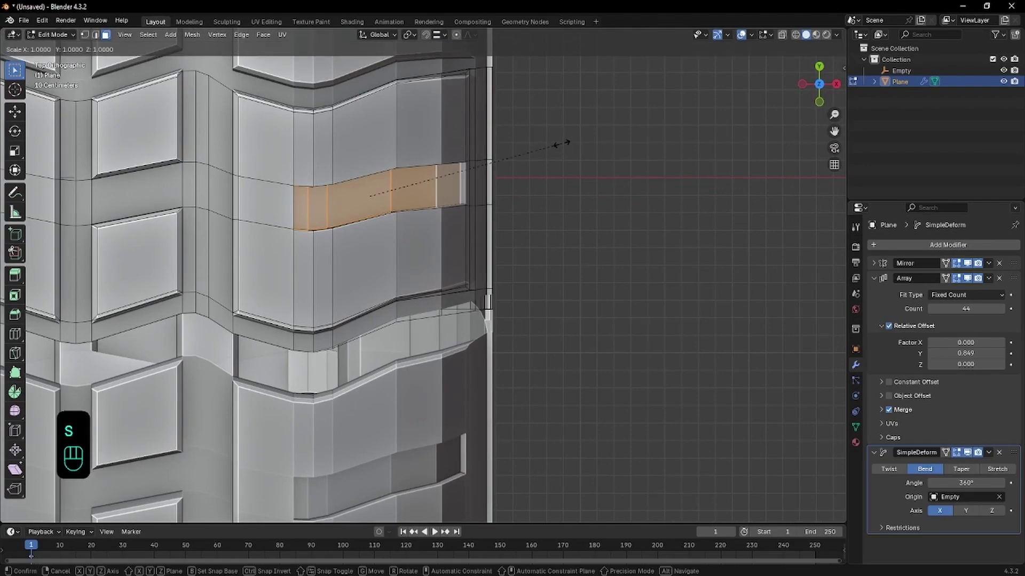
key(y)
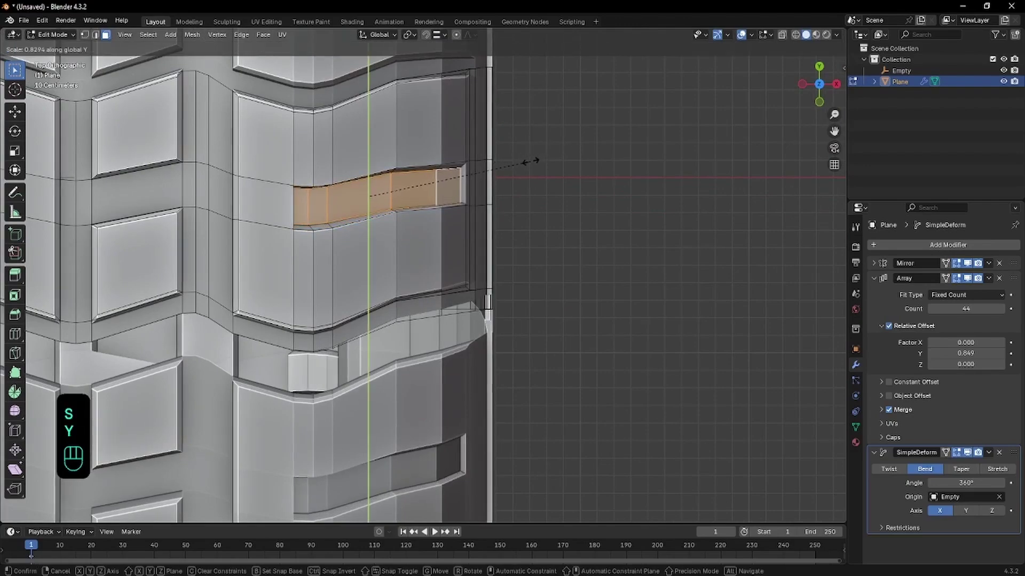
click(529, 160)
- Slide the floor edge at the groove's sidewall end along the groove to slope that end wall
scroll(488, 184, up, 2)
click(477, 158)
key(2)
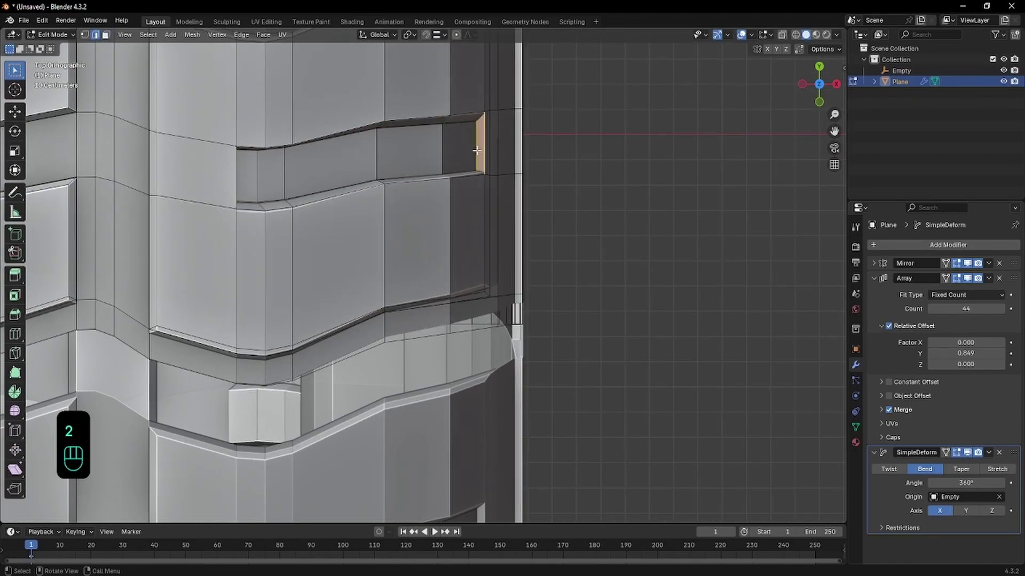
key(g)
key(g)
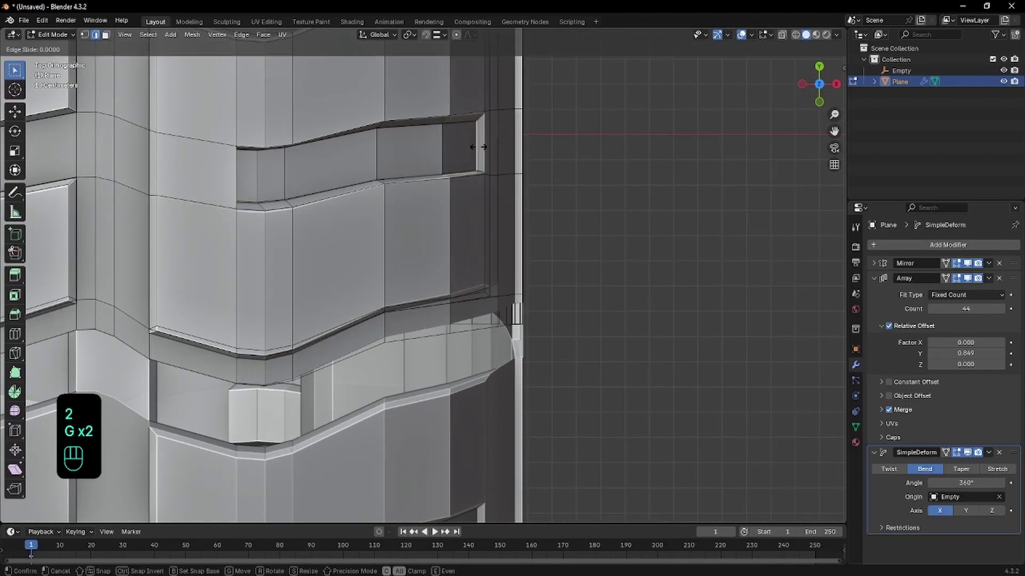
click(470, 151)
- Edge-slide the floor edge at the groove's other end by about -0.6 and check the grooves around the tire
scroll(320, 123, down, 4)
middle_drag(360, 104, 408, 209)
scroll(347, 64, down, 4)
scroll(363, 68, up, 2)
scroll(436, 198, up, 4)
click(427, 140)
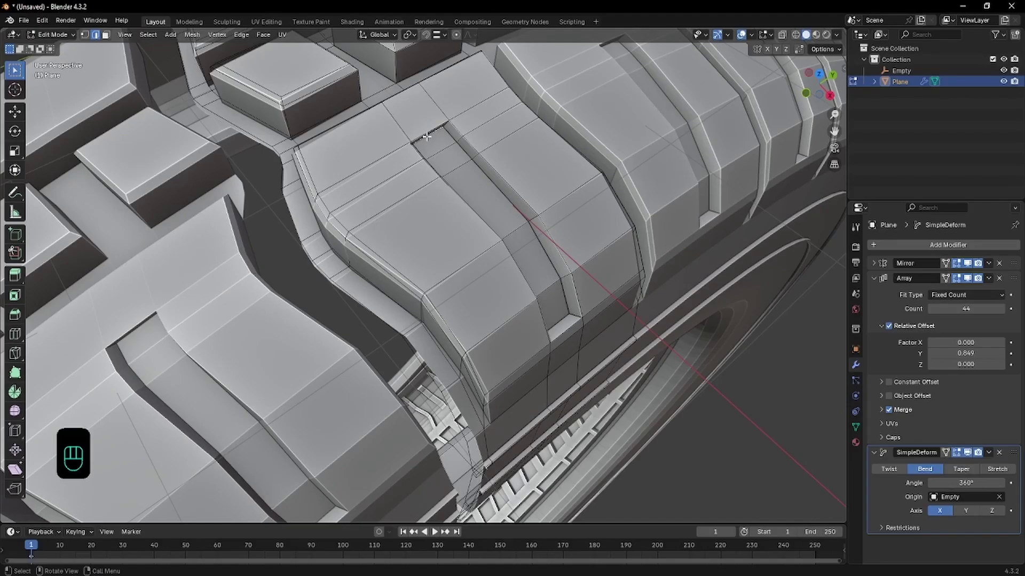
key(g)
key(g)
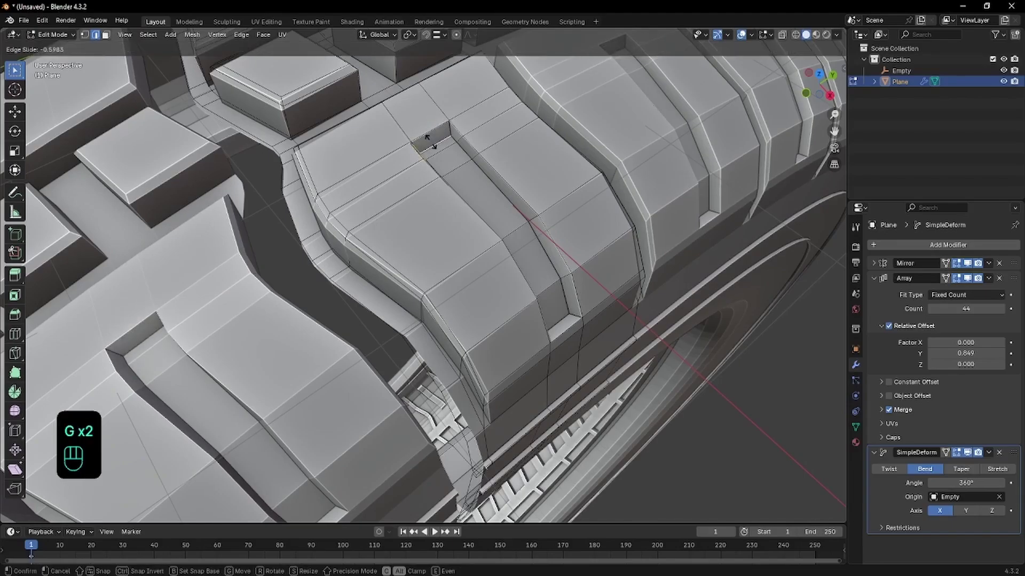
click(428, 139)
key(Tab)
scroll(456, 168, down, 5)
middle_drag(451, 190, 374, 183)
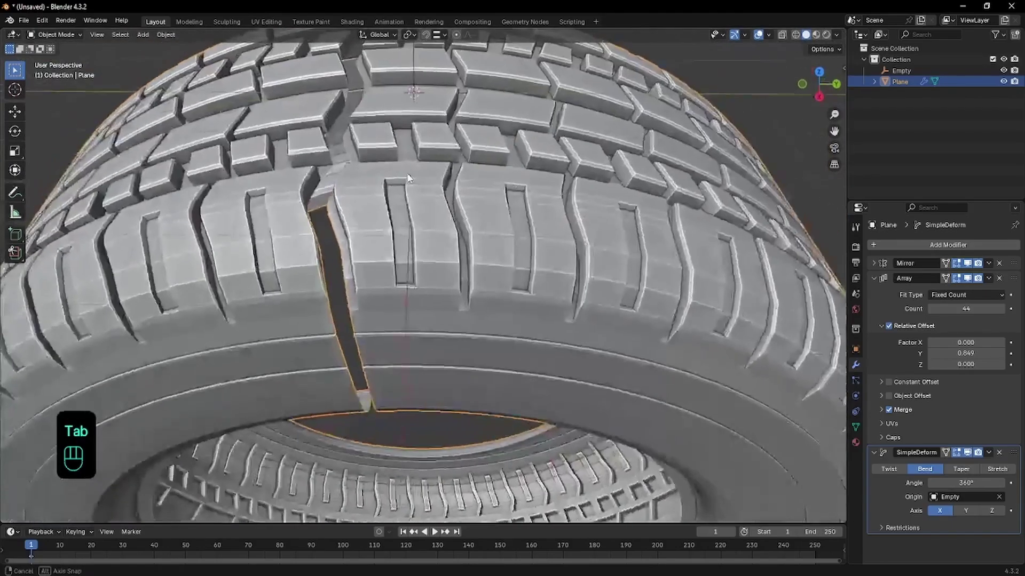
- Try beveling the edges around the groove's rim by about 0.03 m, and undo the bevel
scroll(373, 183, up, 5)
key(Tab)
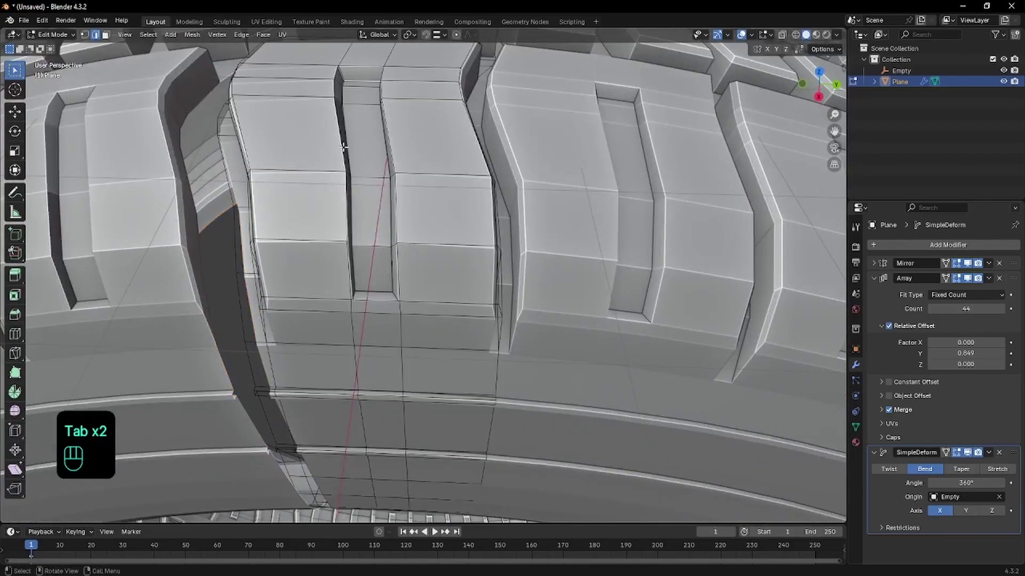
alt+click(344, 146)
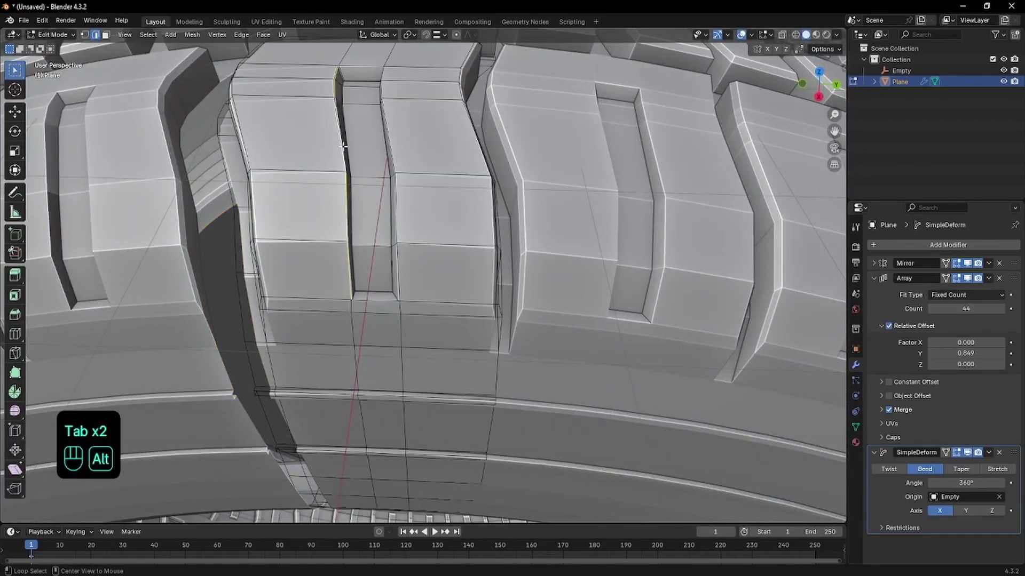
alt+shift+click(399, 286)
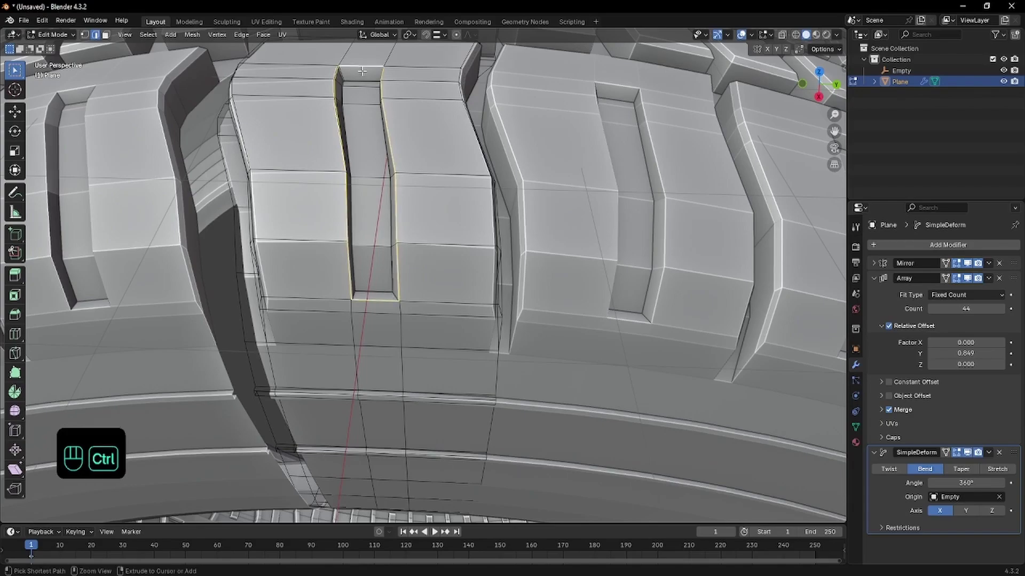
key(ctrl+b)
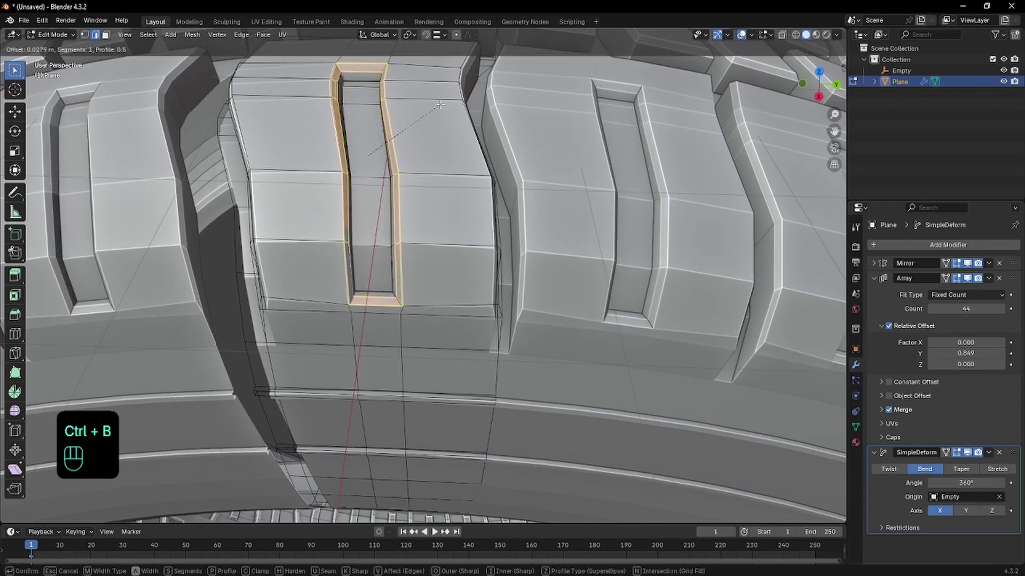
click(444, 104)
key(Tab)
scroll(442, 107, down, 6)
key(ctrl+z)
key(ctrl+z)
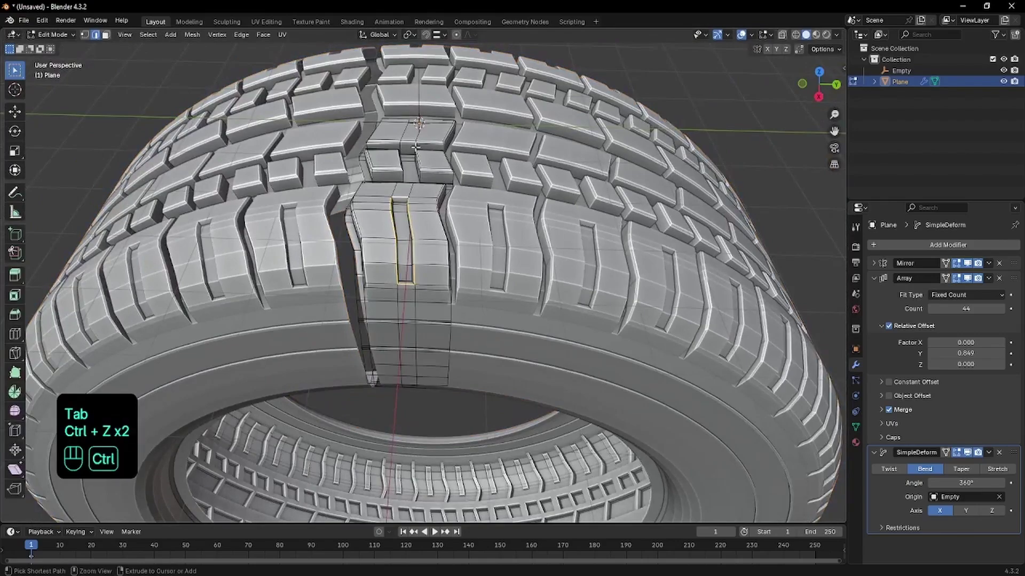
- Leave Edit Mode and examine the seam gap in the tire ring from the right orthographic view
key(Tab)
scroll(371, 212, down, 1)
scroll(371, 212, down, 5)
middle_drag(372, 211, 421, 284)
key(KP_3)
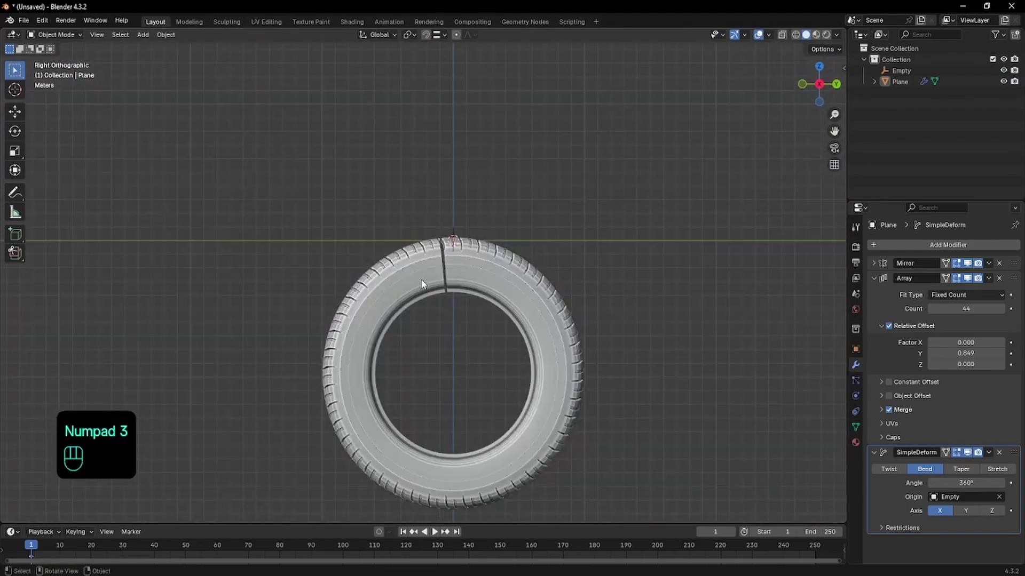
scroll(422, 283, up, 6)
shift+middle_drag(512, 246, 443, 235)
scroll(442, 231, up, 5)
shift+middle_drag(449, 181, 441, 243)
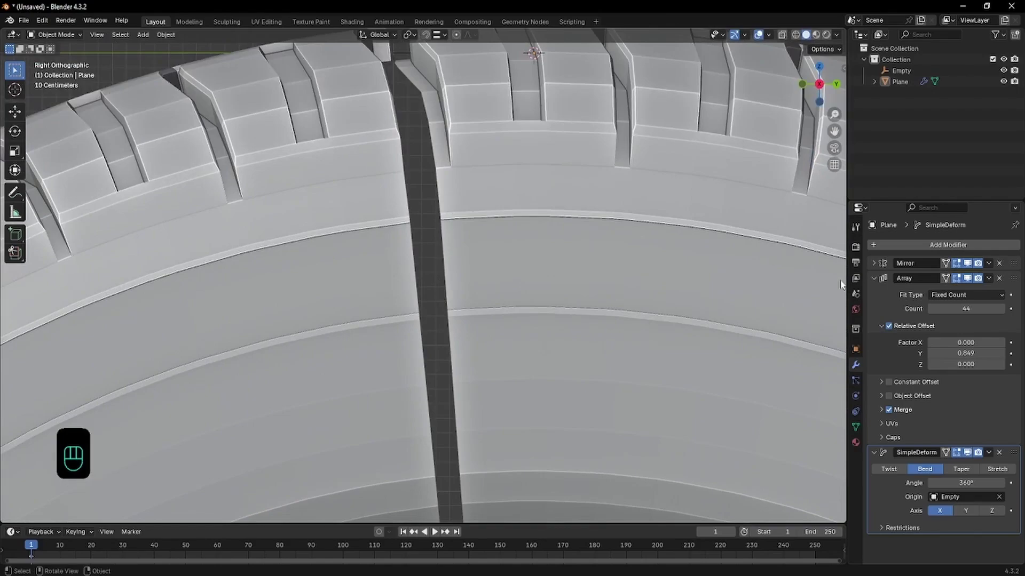
- Collapse the Array modifier's settings and set the Simple Deform bend angle to 361° to narrow the seam gap
click(874, 279)
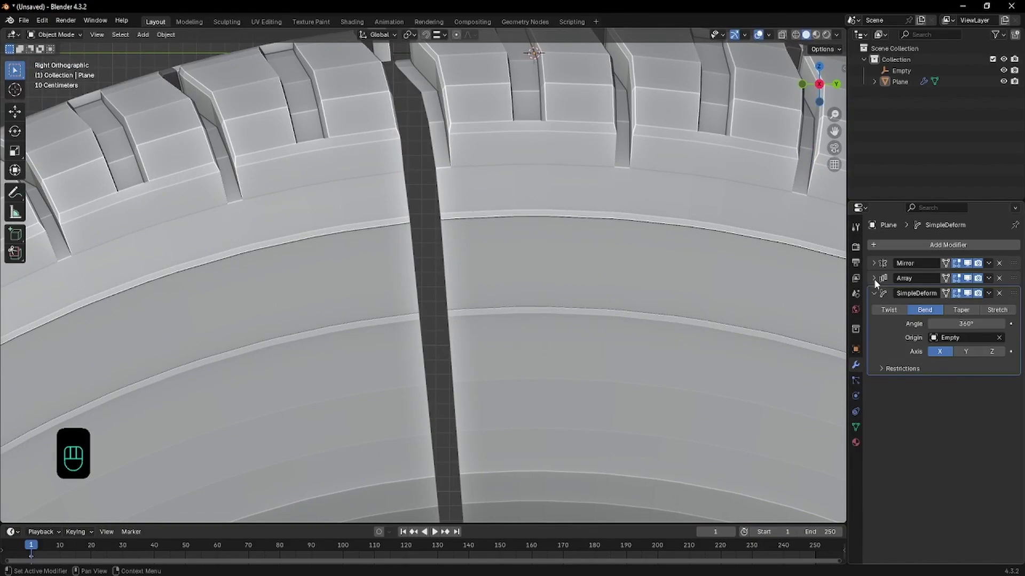
click(967, 323)
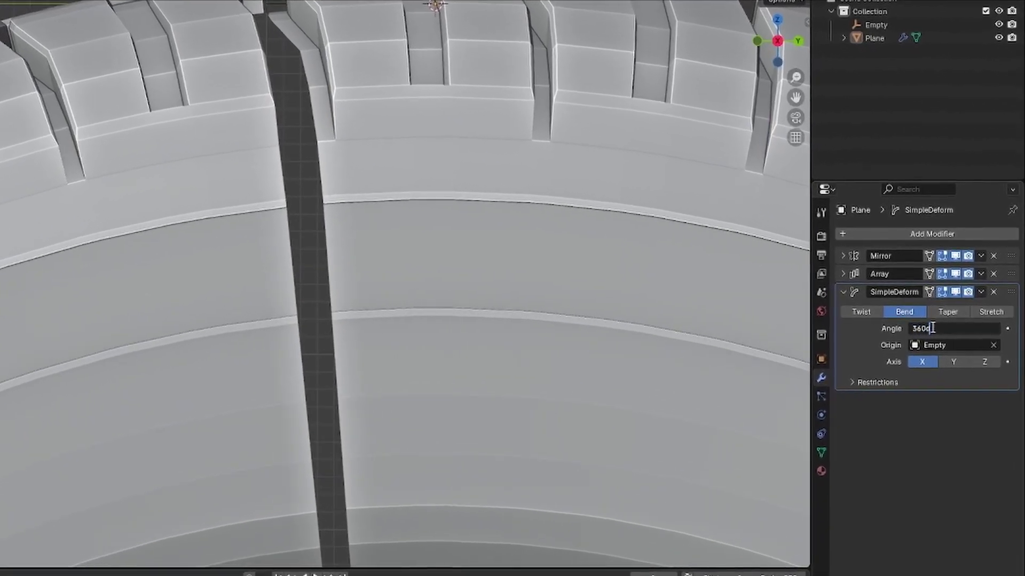
text(d)
key(Return)
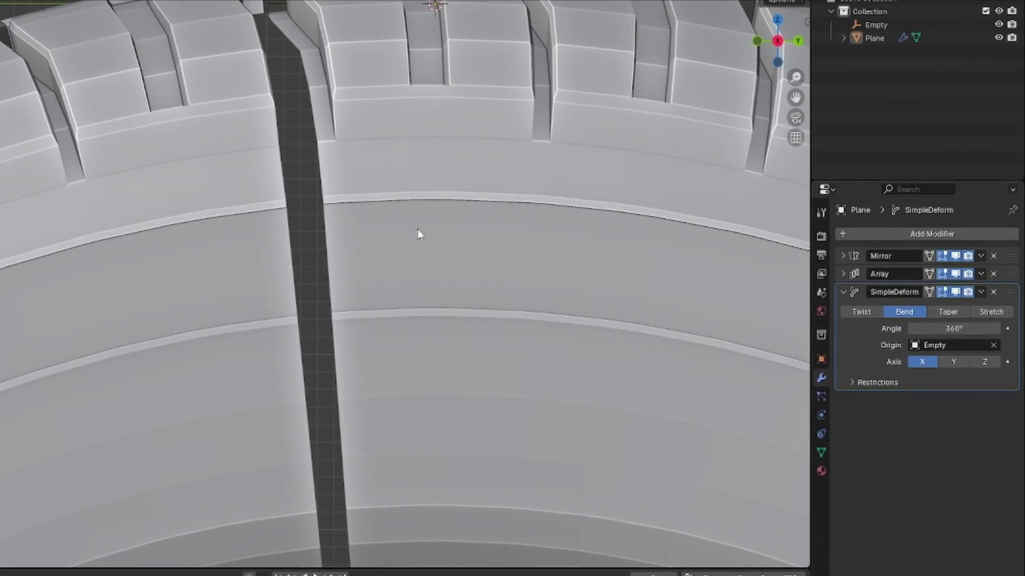
scroll(402, 226, up, 1)
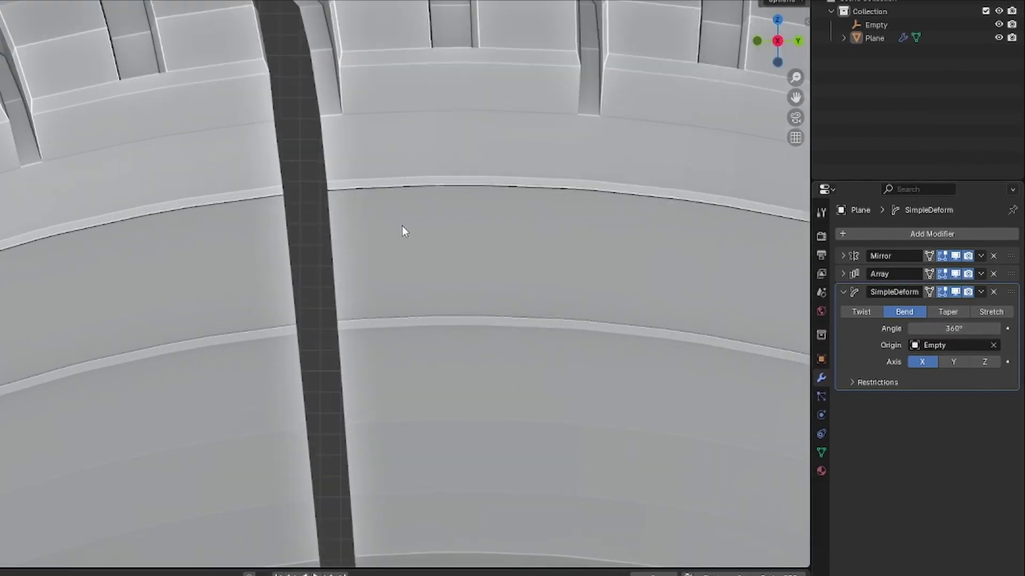
click(965, 326)
click(955, 331)
text(d)
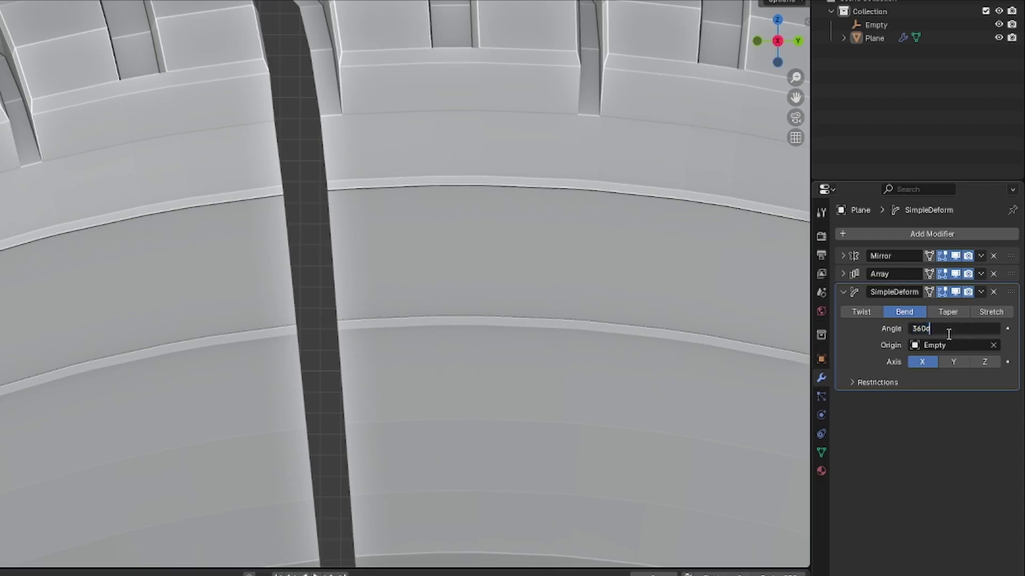
key(Return)
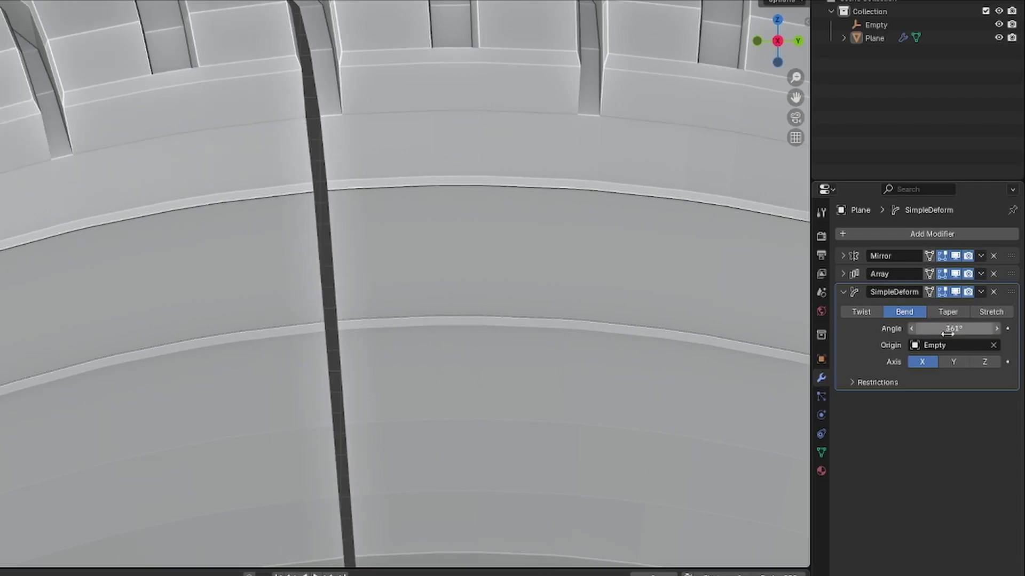
scroll(551, 255, up, 5)
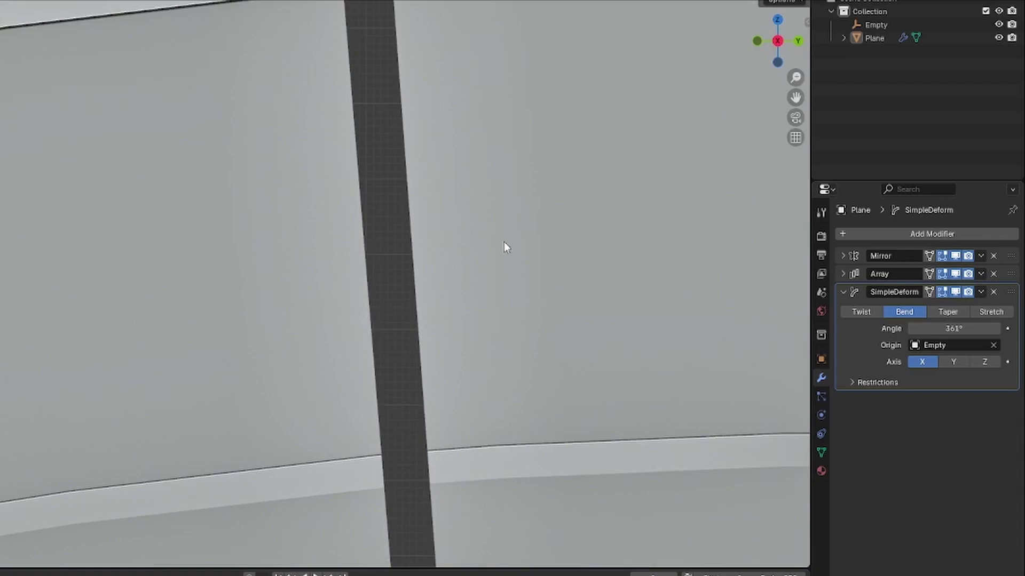
- Zoom in on the tire's seam gap, select the tire, and switch the viewport to wireframe shading
scroll(504, 241, up, 4)
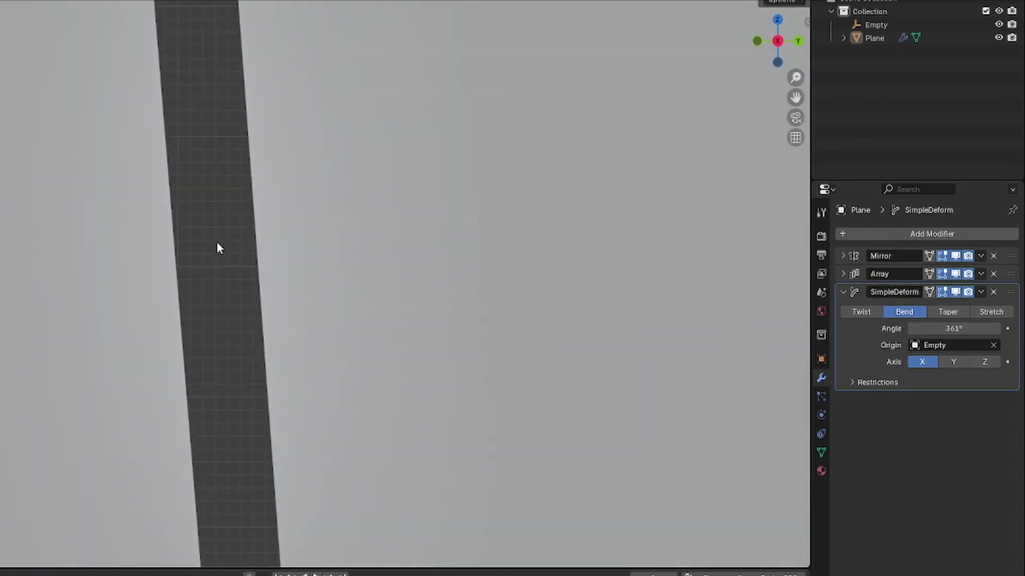
shift+middle_drag(350, 245, 433, 245)
scroll(223, 261, up, 4)
shift+middle_drag(223, 261, 294, 264)
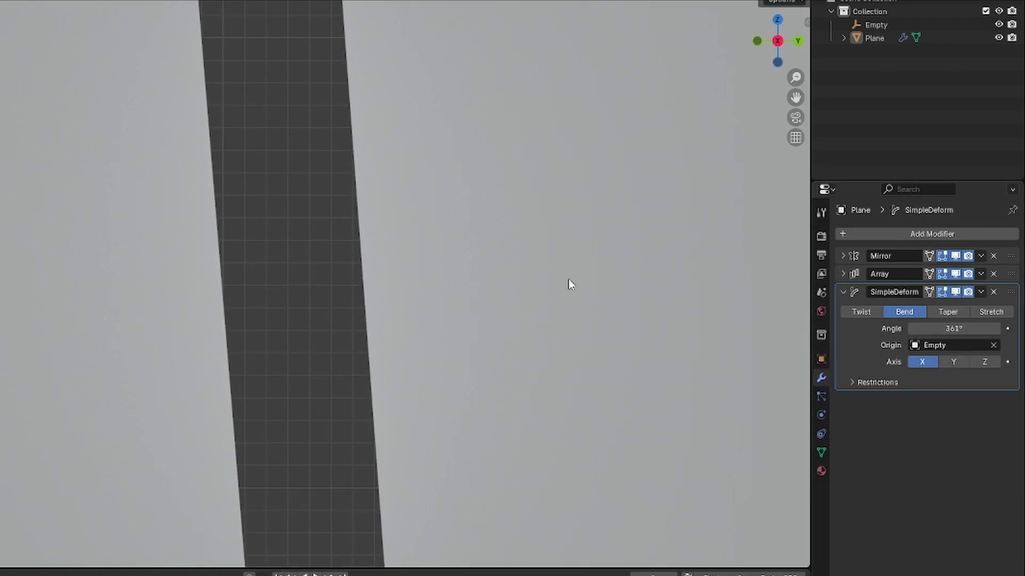
key(shift+z)
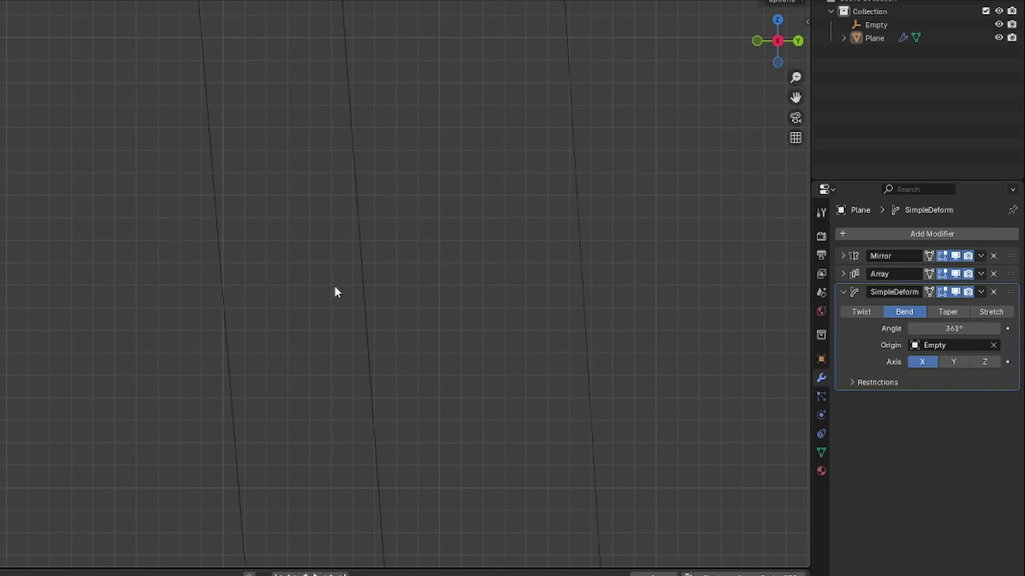
key(shift+z)
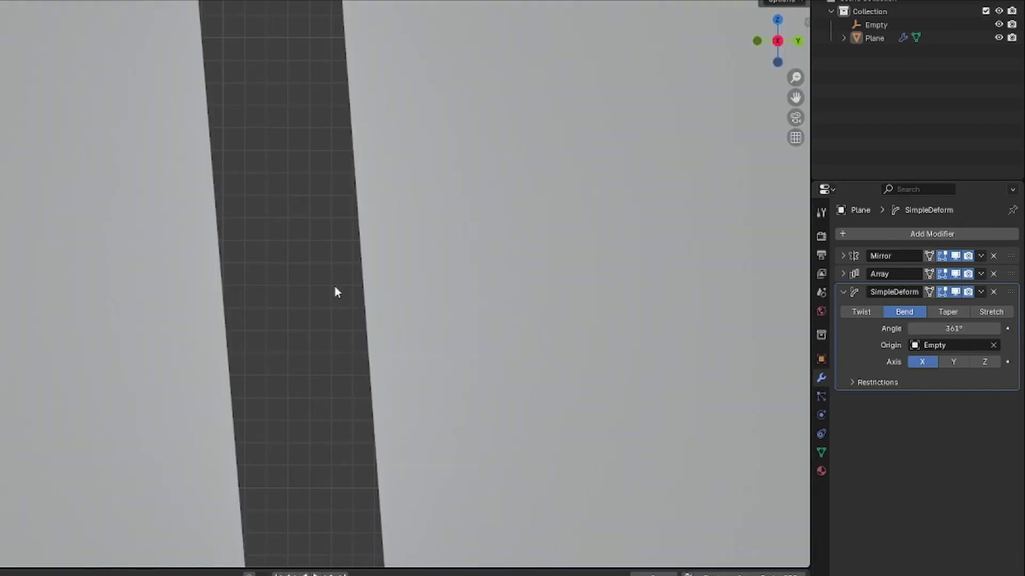
click(334, 287)
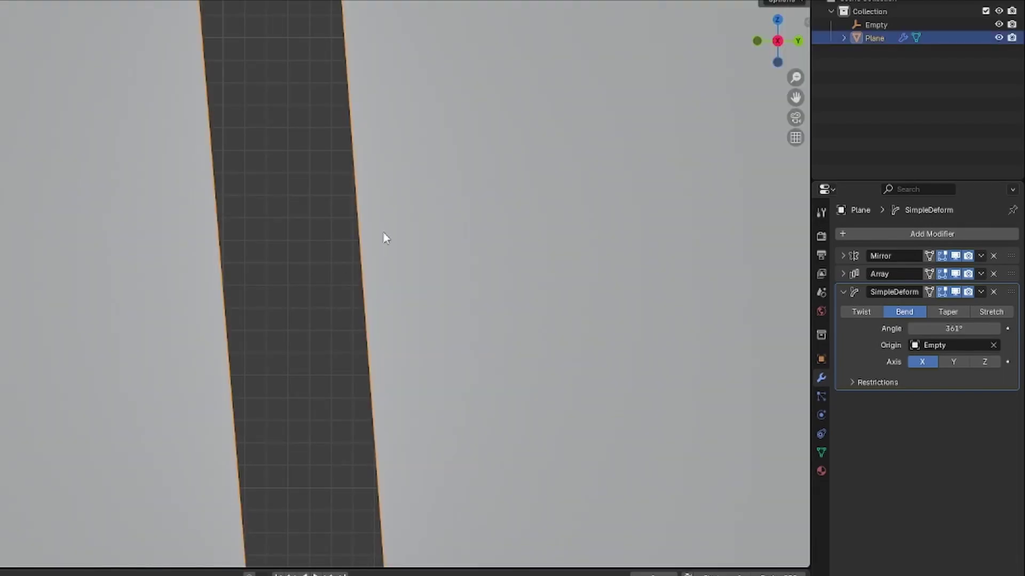
key(shift+z)
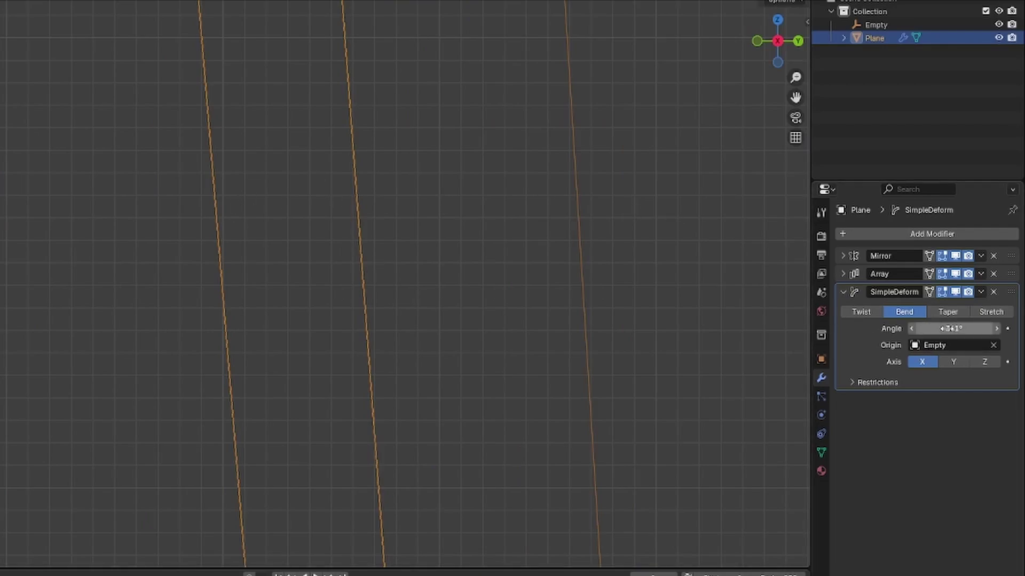
- Try Simple Deform bend angles of 361.5° and 361.4° to bring the two seam edges together
click(963, 329)
click(938, 329)
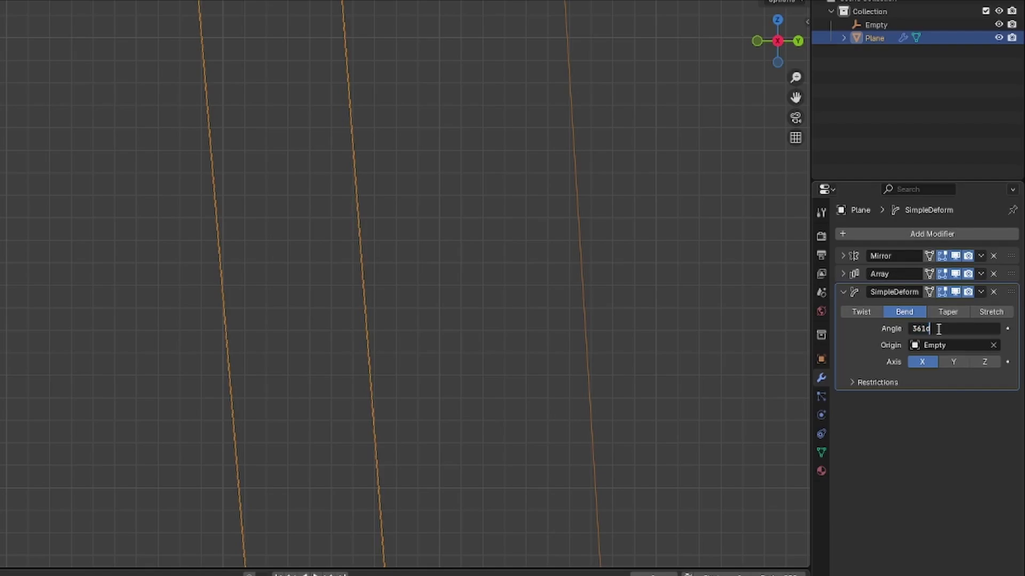
key(BackSpace)
text(2)
key(Return)
click(937, 329)
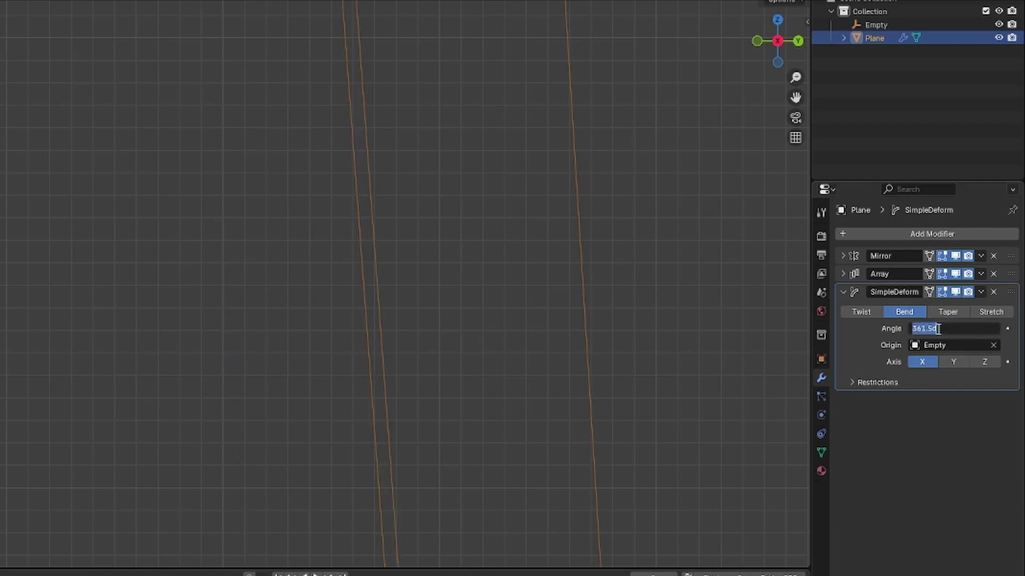
click(933, 329)
key(Return)
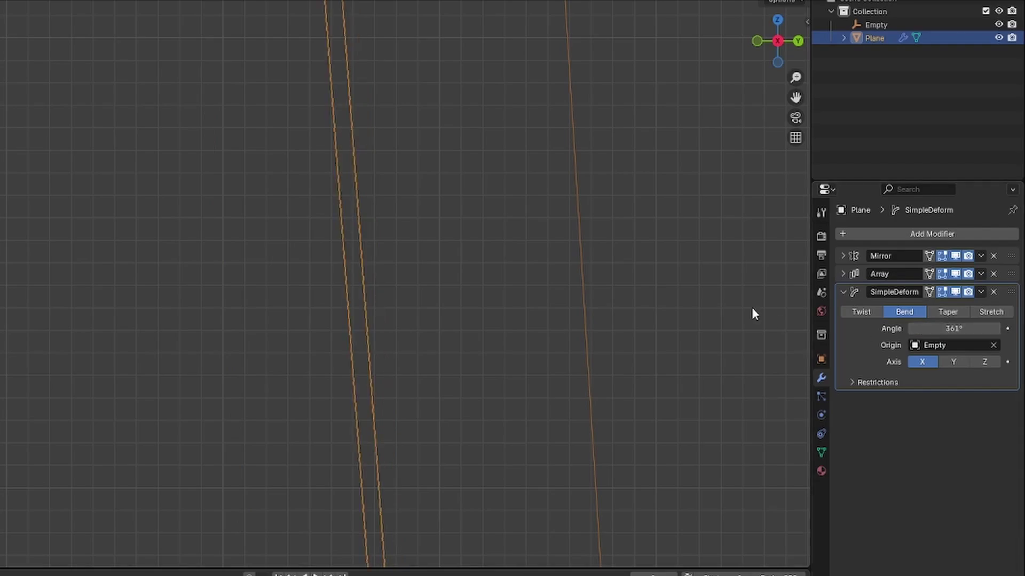
- Refine the Simple Deform bend angle to 361.45° and finally 361.455° to close the seam gap further
scroll(353, 198, up, 5)
shift+middle_drag(485, 251, 396, 259)
click(916, 329)
text(361.40)
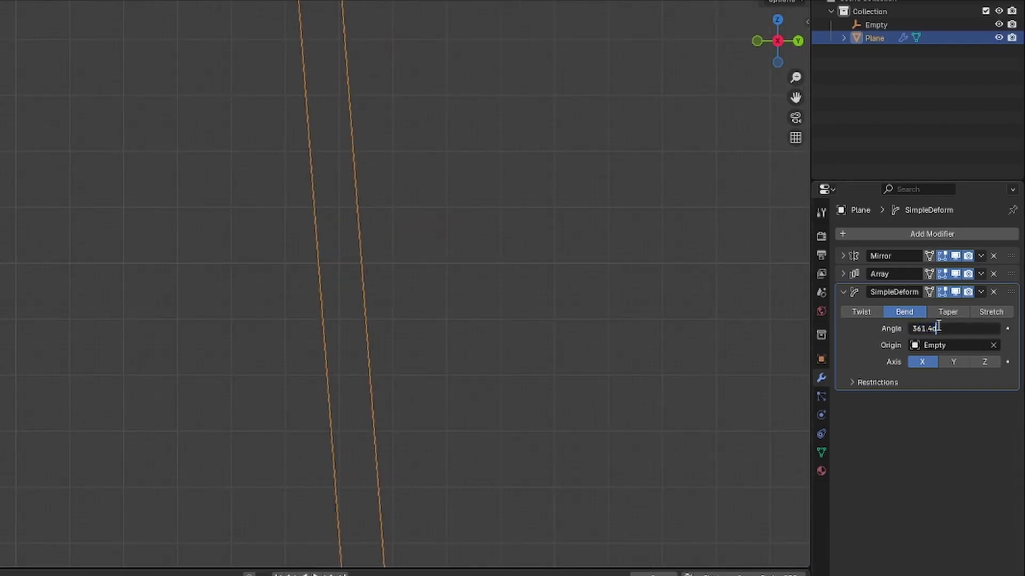
key(Return)
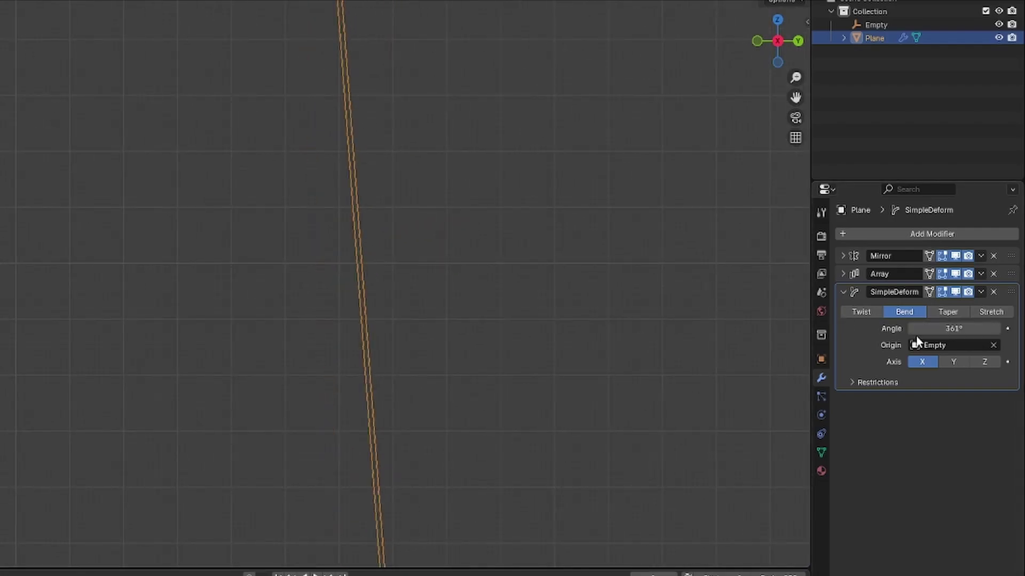
click(954, 329)
text(361.450)
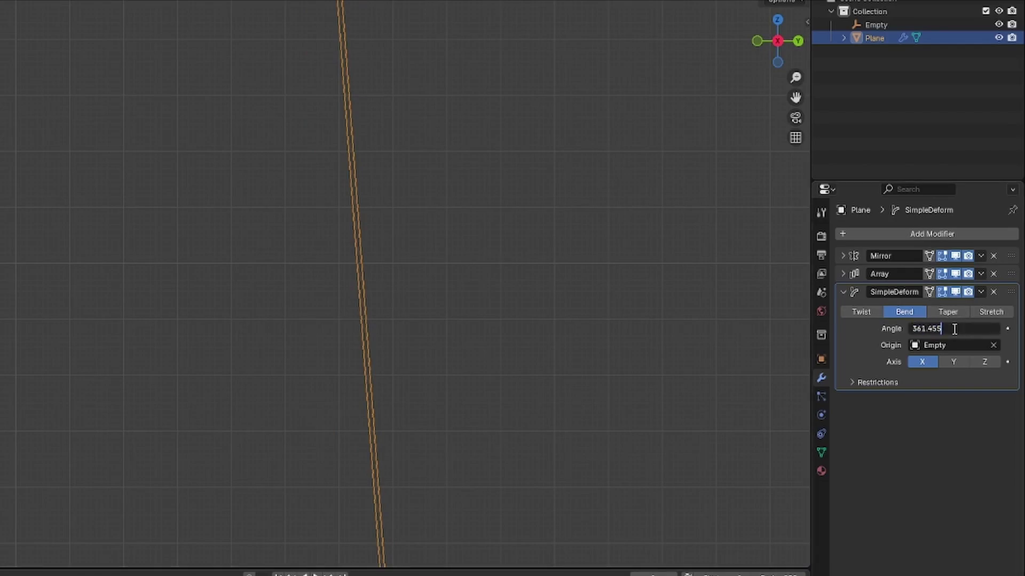
key(Return)
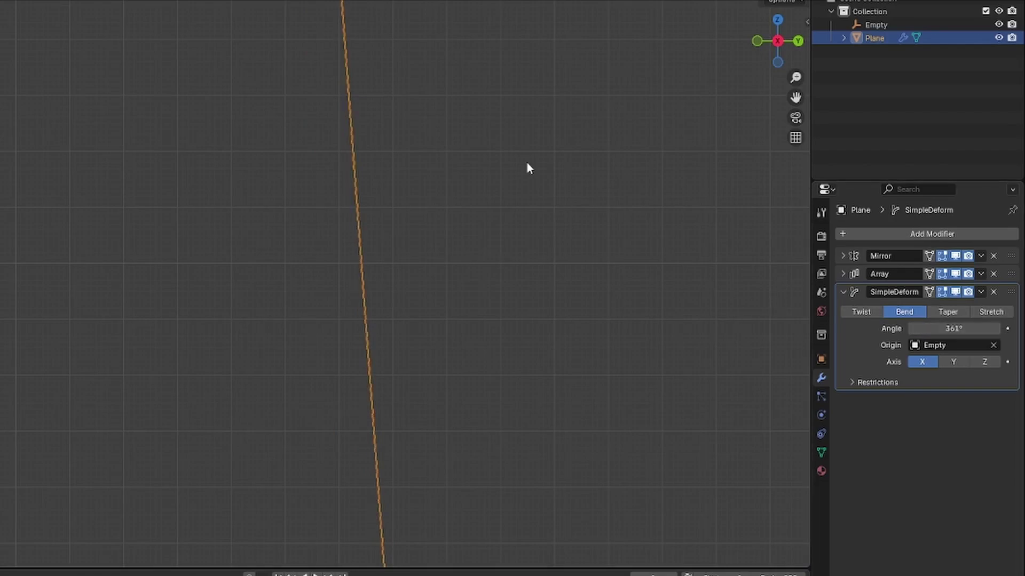
- Check the remaining seam gap at very close range and set the bend angle to 361.4555°
shift+middle_drag(526, 164, 413, 164)
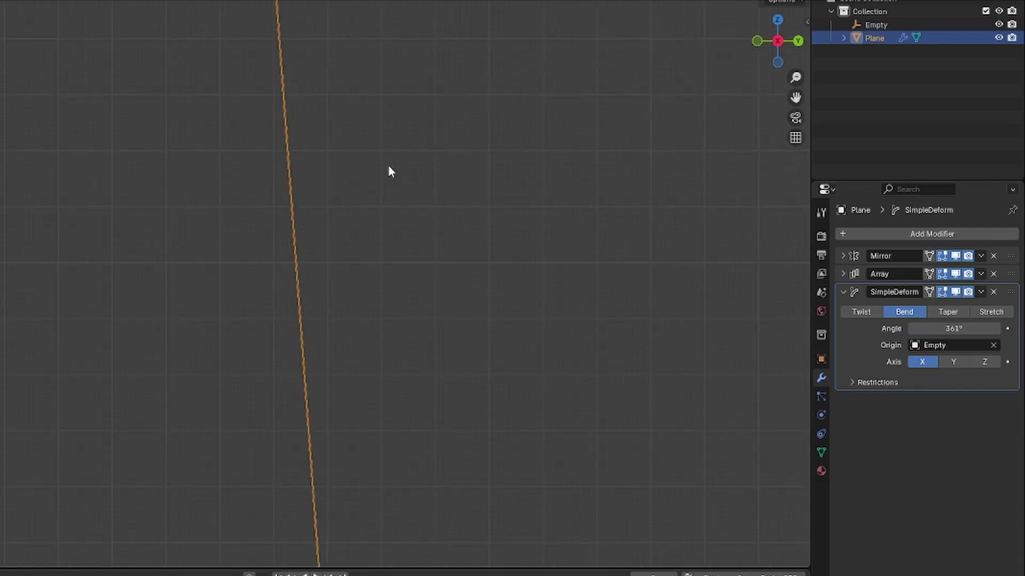
scroll(295, 230, up, 18)
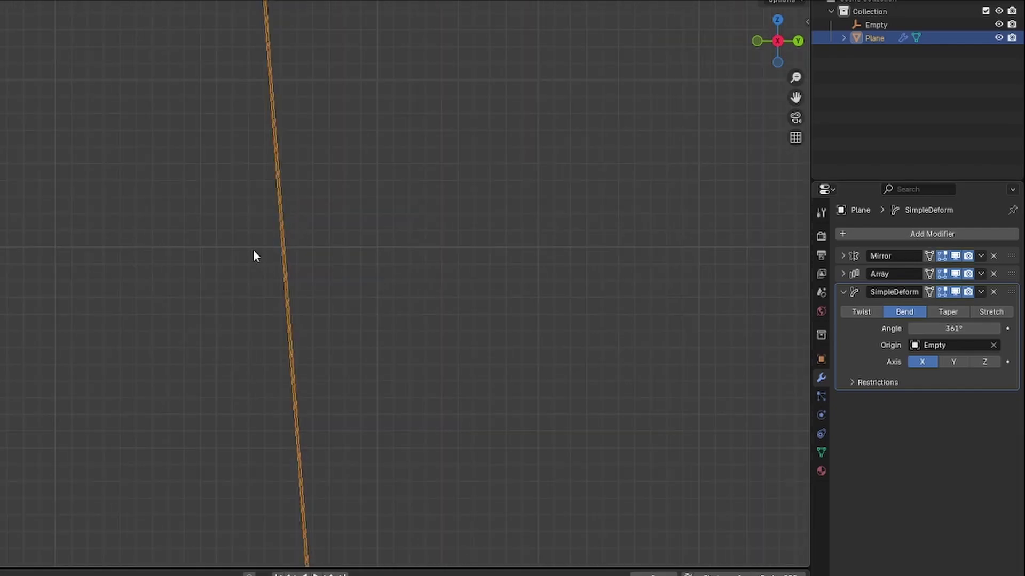
shift+middle_drag(234, 289, 245, 288)
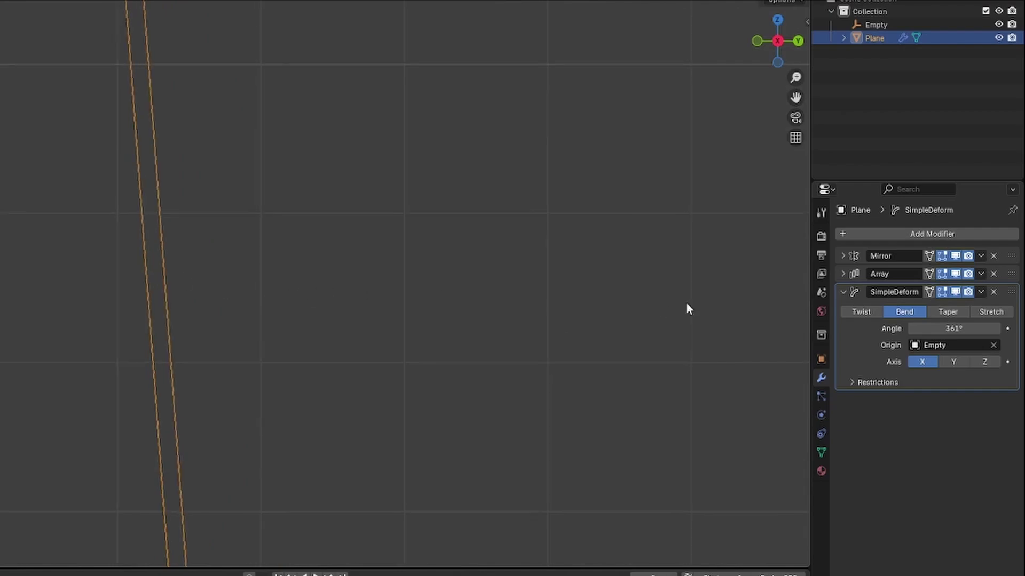
shift+middle_drag(388, 298, 484, 300)
scroll(275, 292, up, 1)
scroll(274, 291, up, 3)
shift+middle_drag(181, 308, 352, 324)
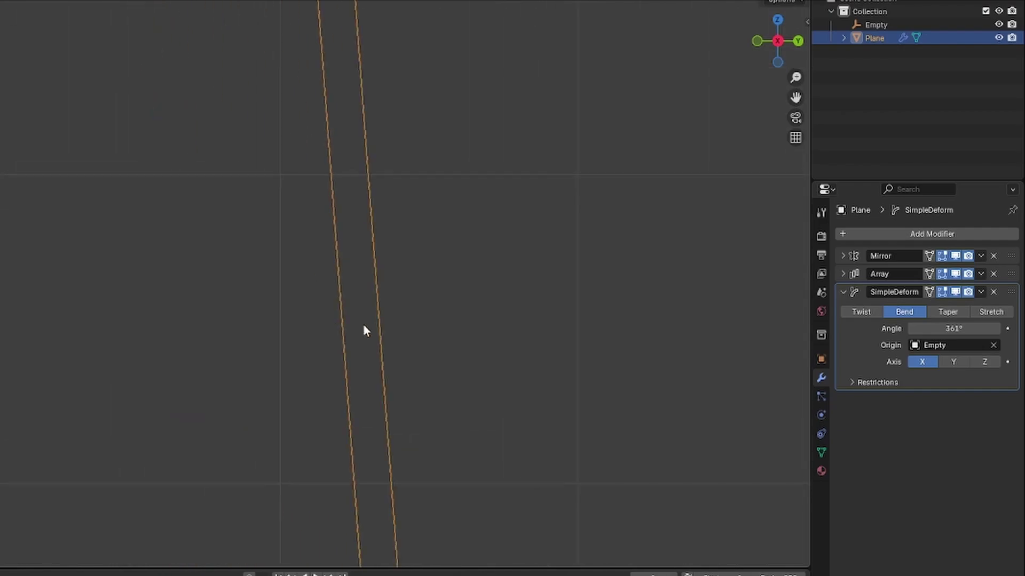
scroll(423, 316, up, 5)
shift+middle_drag(531, 303, 489, 303)
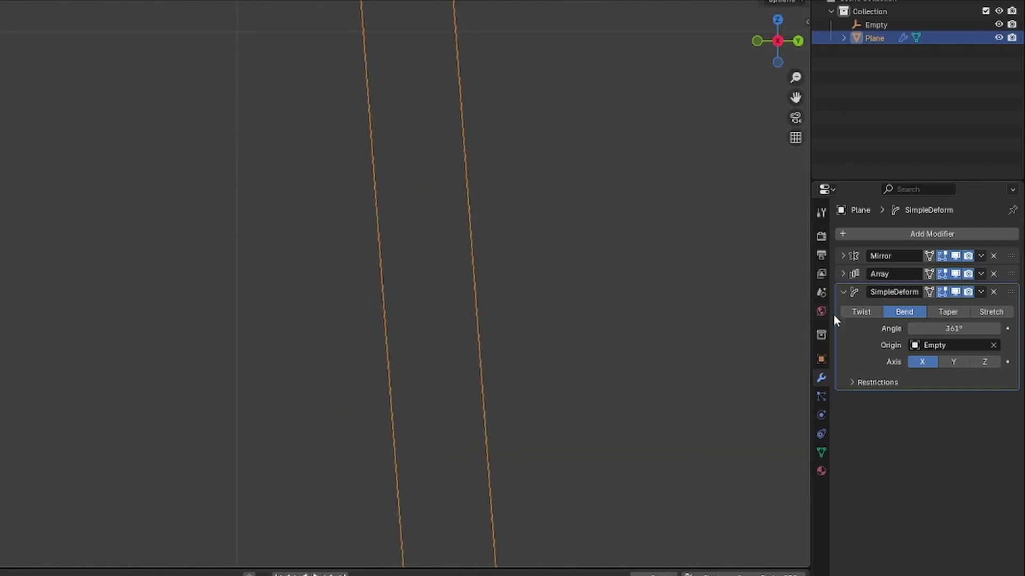
click(948, 327)
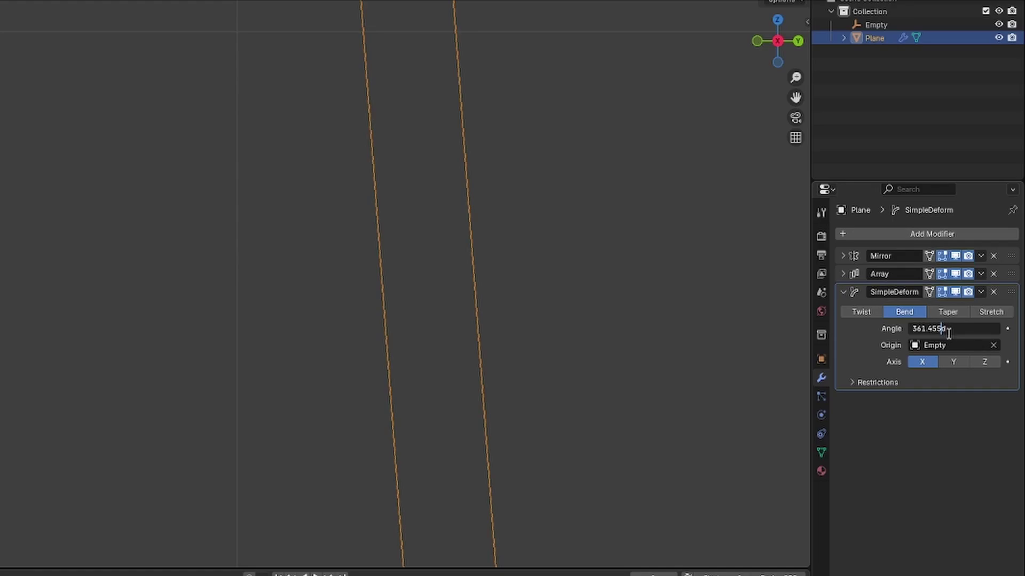
text(5)
click(939, 416)
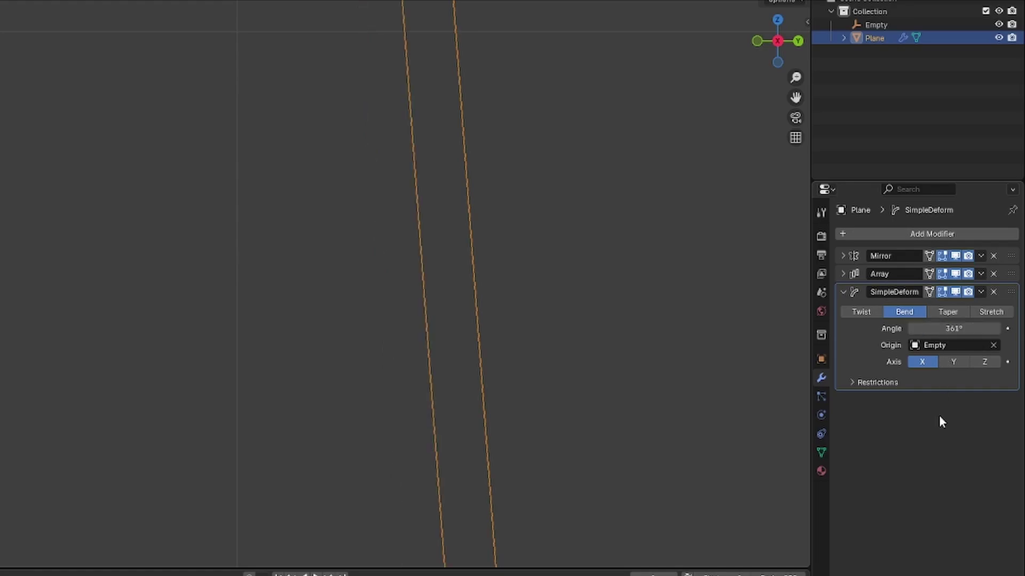
- Fine-tune the bend angle in tiny increments to about 361.456° until the two seam edges coincide
click(938, 322)
click(942, 328)
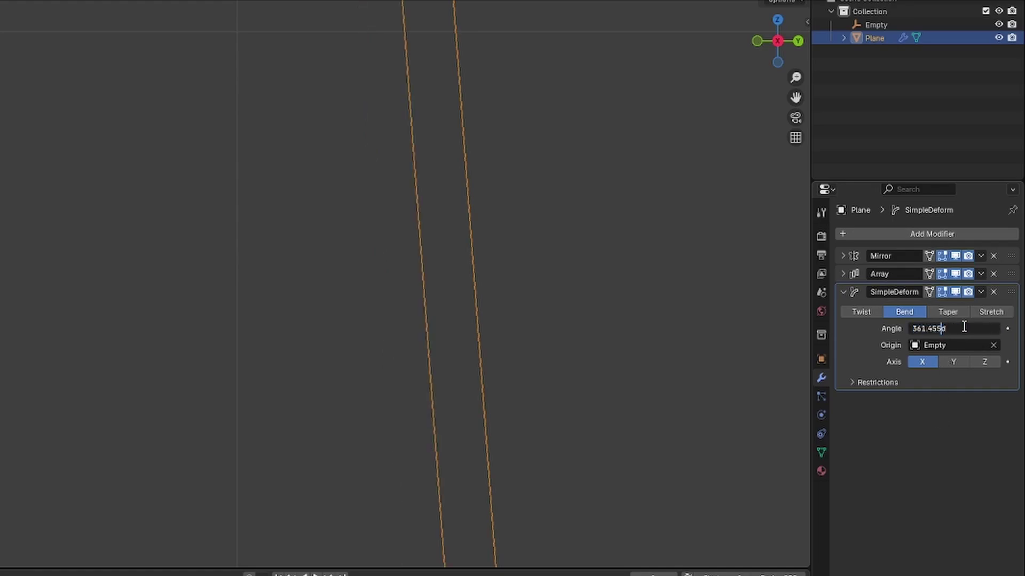
text(5)
click(946, 416)
click(945, 329)
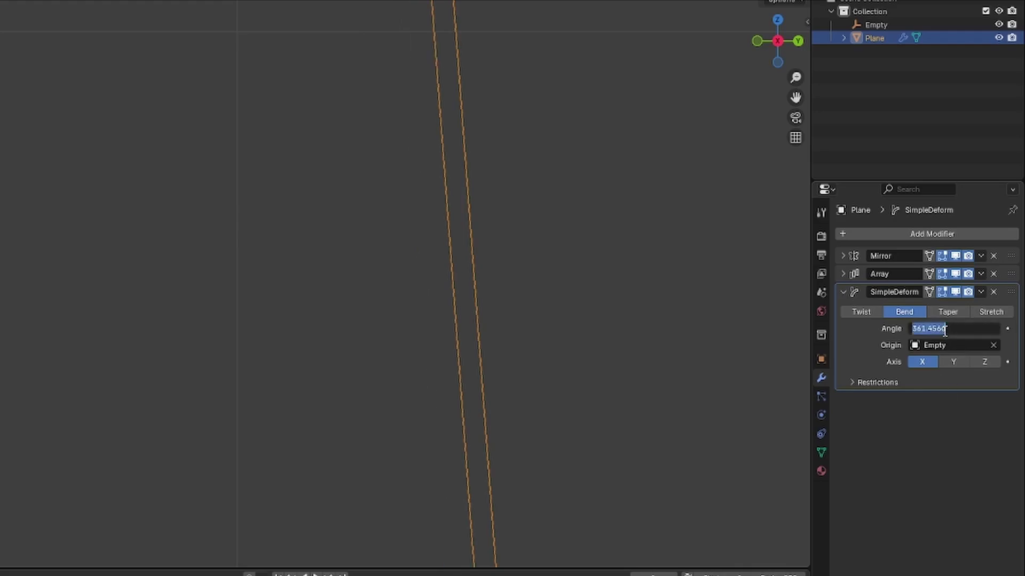
click(951, 333)
text(d)
click(971, 421)
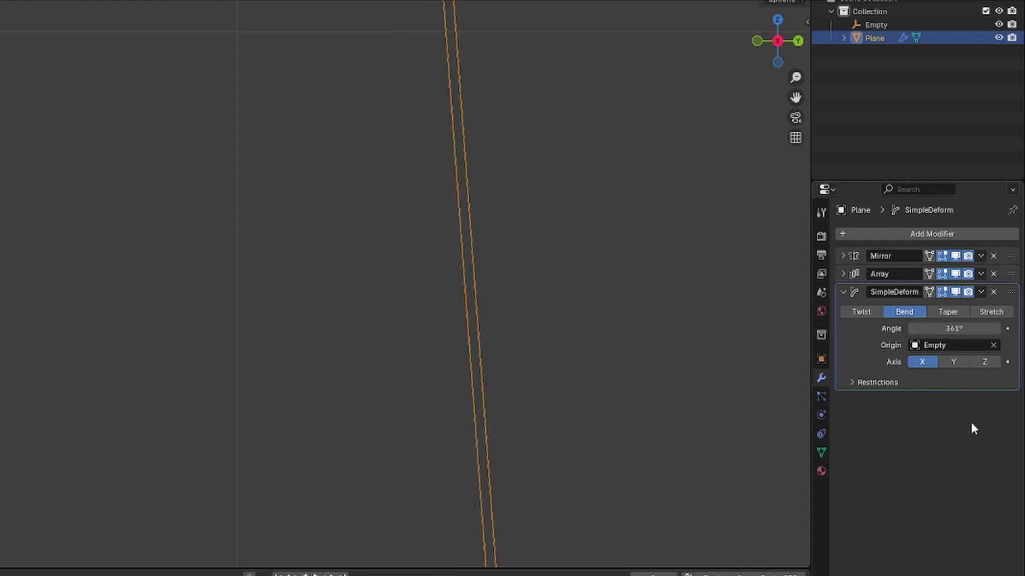
click(941, 329)
click(943, 329)
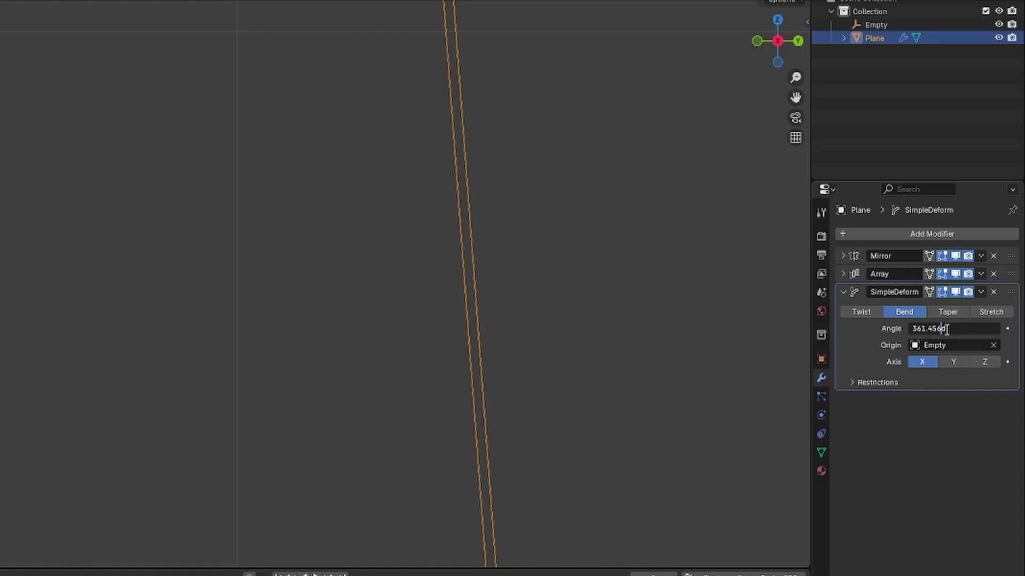
text(5)
click(969, 451)
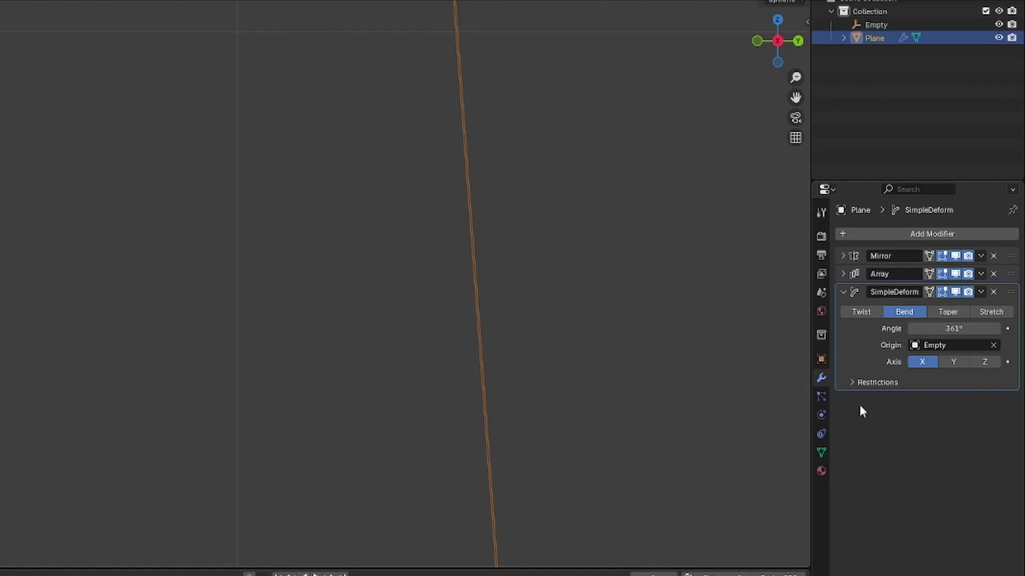
- Return the viewport to solid shading and examine the whole tire, including the tread, sidewall and inner side
shift+middle_drag(494, 195, 227, 280)
scroll(227, 280, down, 10)
scroll(226, 281, up, 6)
key(shift+z)
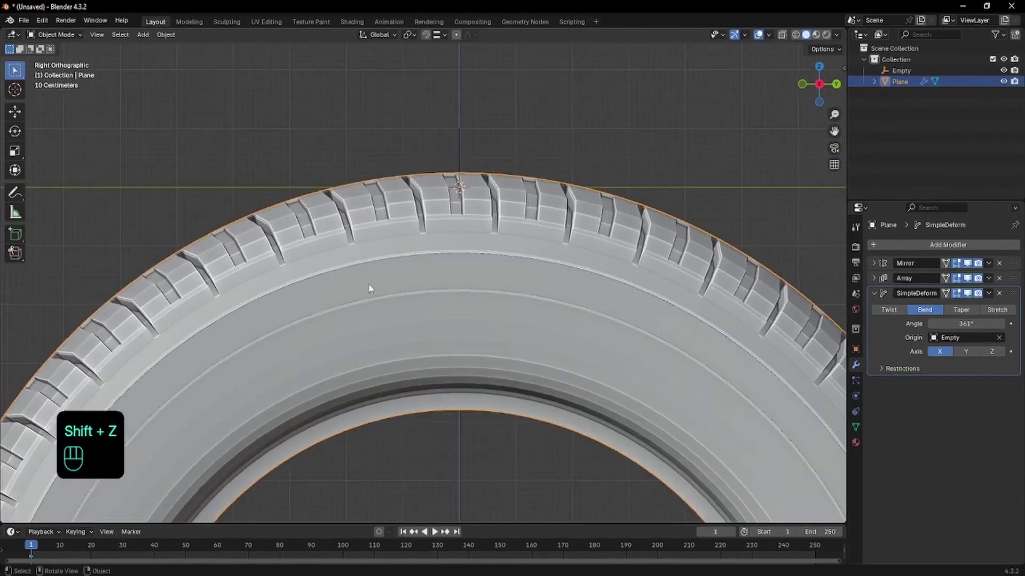
middle_drag(238, 286, 335, 314)
scroll(467, 347, down, 3)
mouse_move(450, 307)
middle_down()
mouse_move(468, 348)
mouse_move(453, 335)
mouse_move(385, 326)
mouse_move(534, 297)
mouse_move(450, 311)
middle_up()
scroll(384, 325, down, 2)
scroll(451, 311, up, 3)
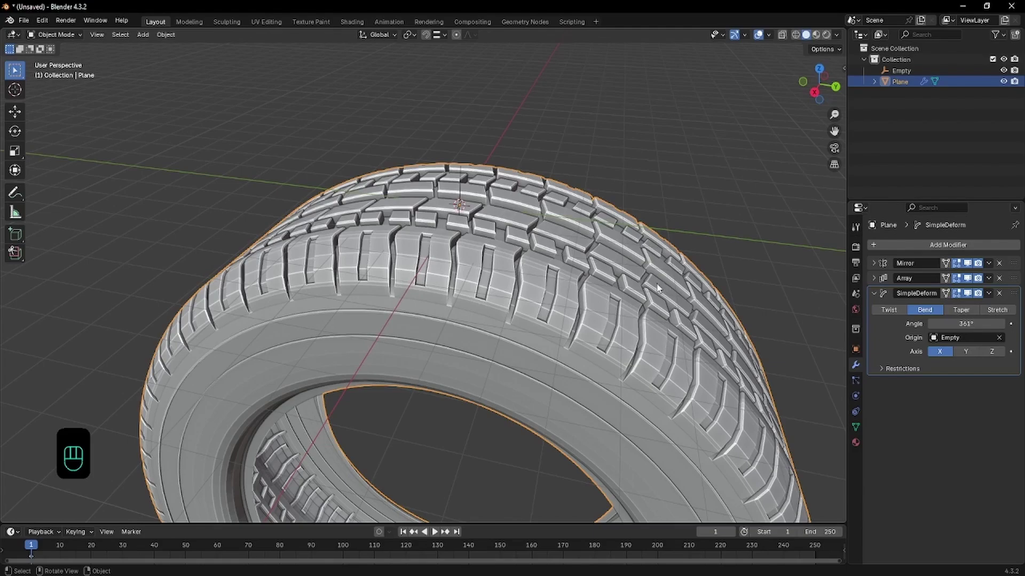
shift+middle_drag(658, 289, 515, 126)
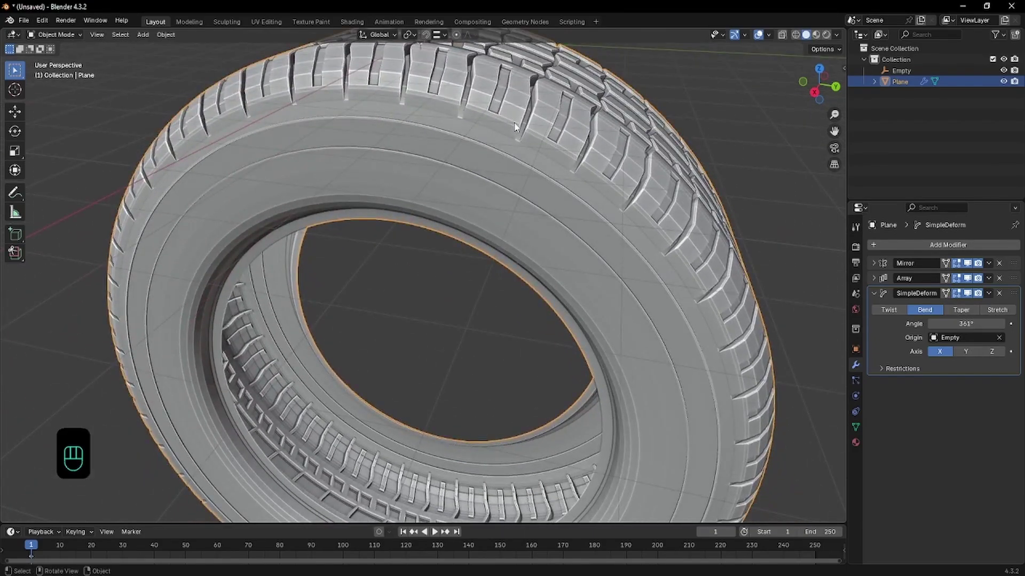
scroll(516, 127, down, 3)
shift+middle_drag(502, 149, 493, 192)
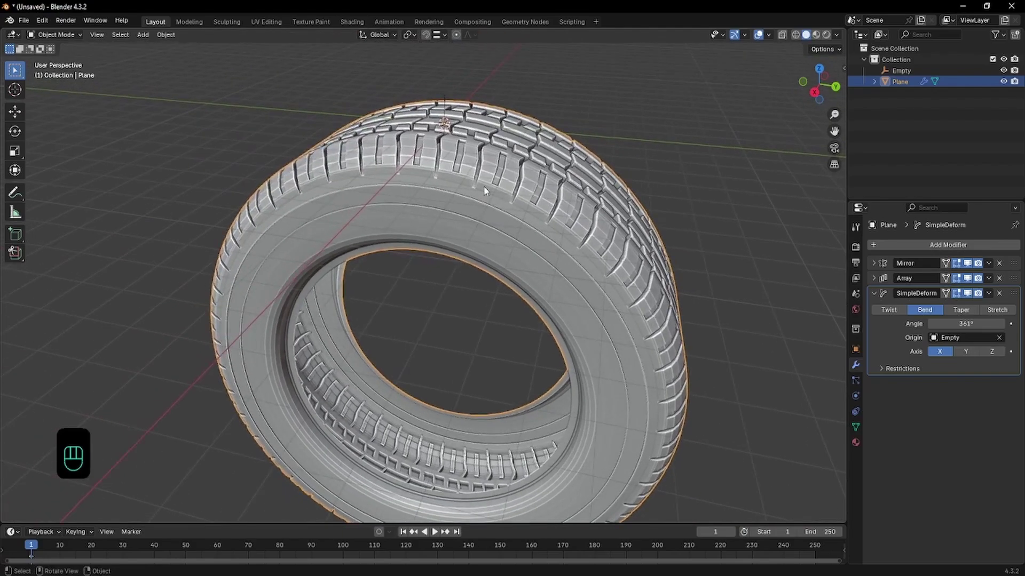
- Collapse the Simple Deform modifier's settings and examine the tread pattern in perspective and from the top orthographic view
click(874, 294)
middle_drag(698, 274, 377, 215)
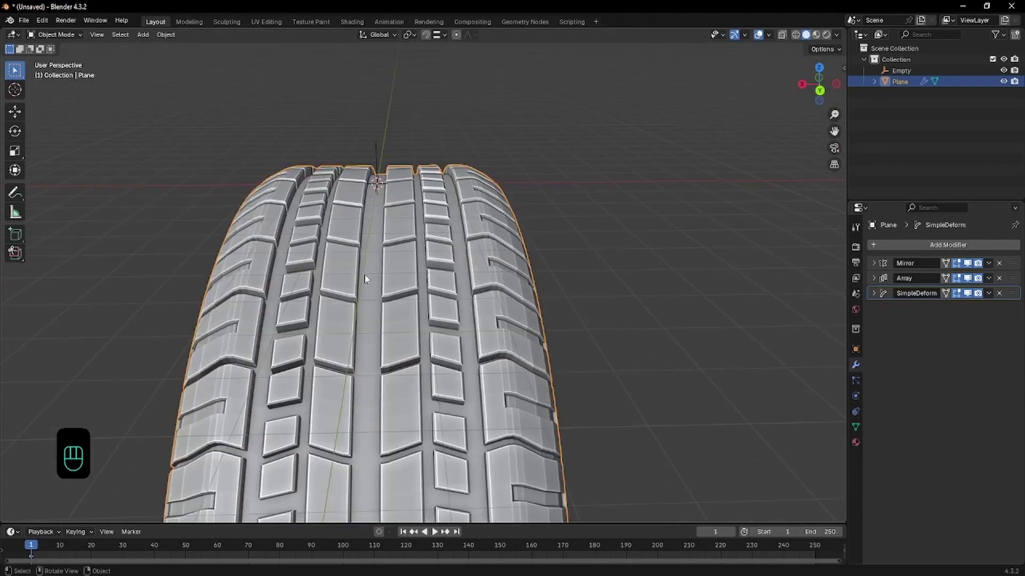
middle_drag(365, 279, 372, 349)
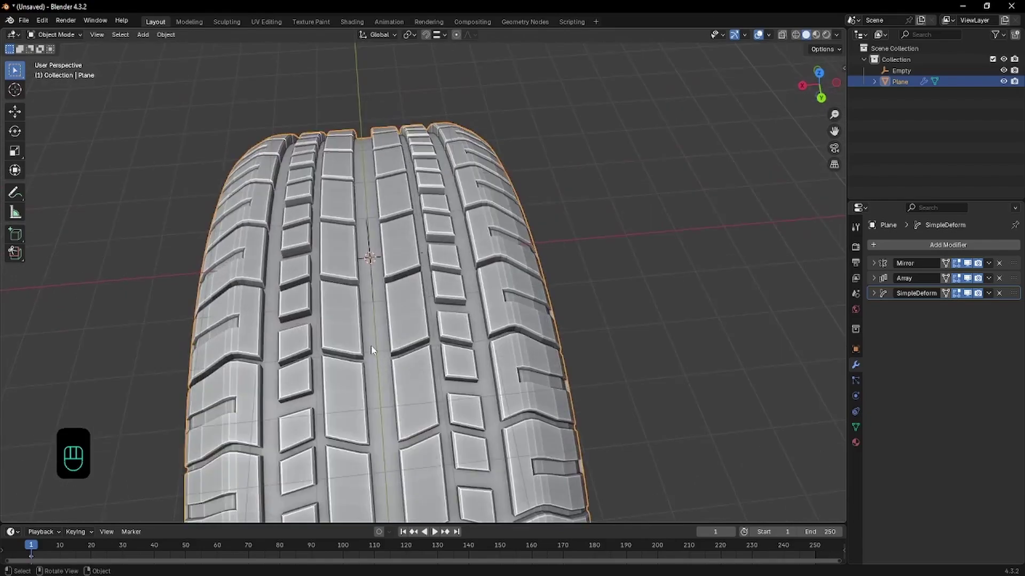
middle_drag(451, 296, 436, 310)
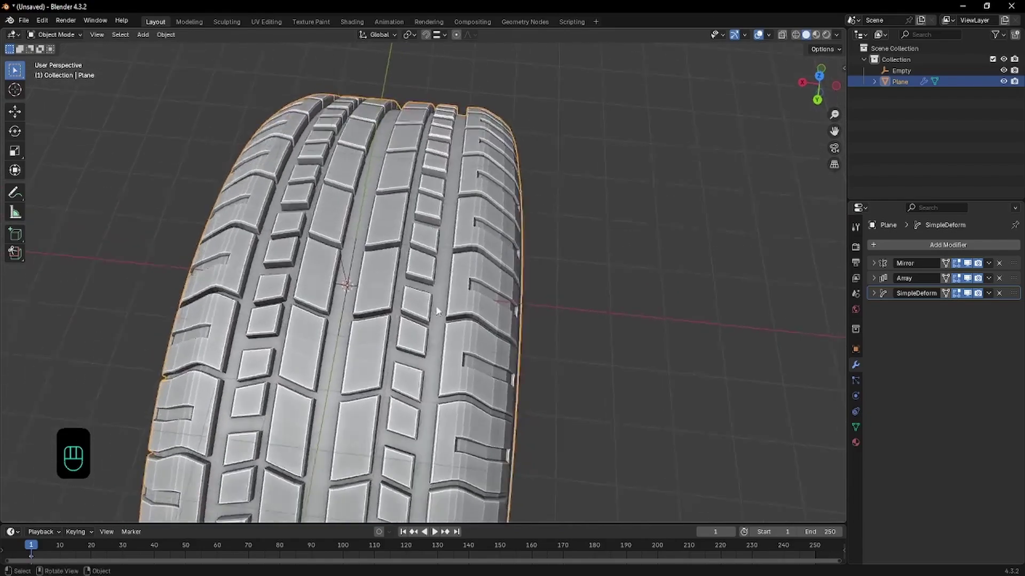
scroll(432, 288, down, 2)
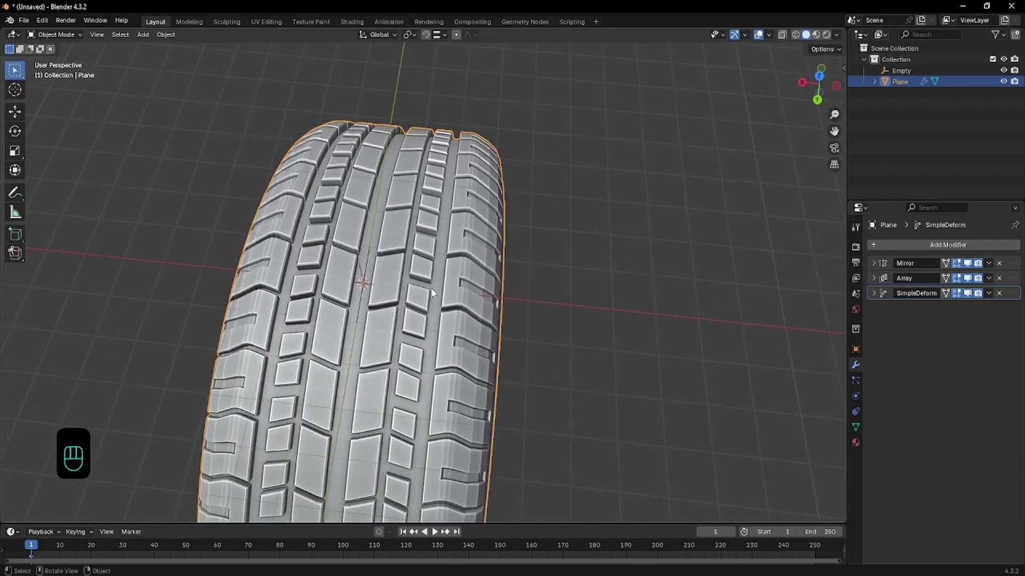
key(KP_7)
scroll(431, 287, up, 3)
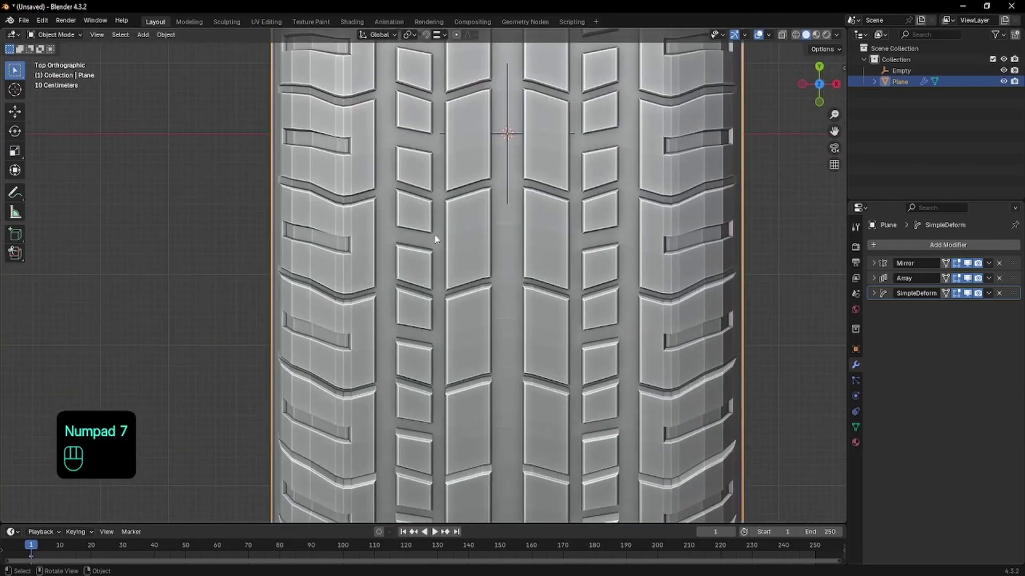
shift+middle_drag(434, 234, 373, 206)
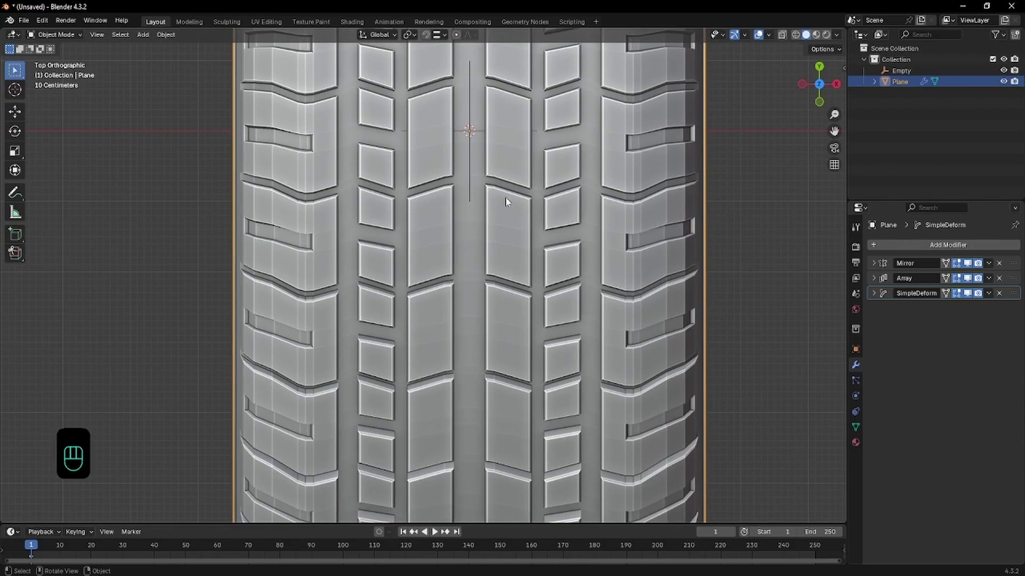
- Examine the original tread segment's mesh within the bent tire in Edit Mode and the surrounding tread in Object Mode
key(Tab)
shift+middle_drag(585, 178, 492, 227)
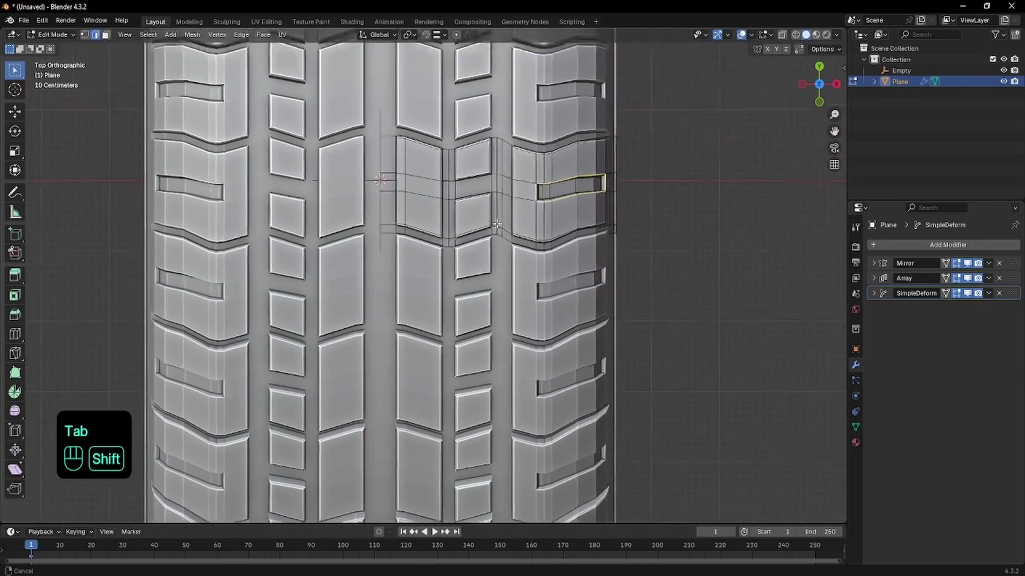
scroll(459, 236, up, 2)
shift+middle_drag(356, 189, 532, 276)
scroll(533, 271, up, 3)
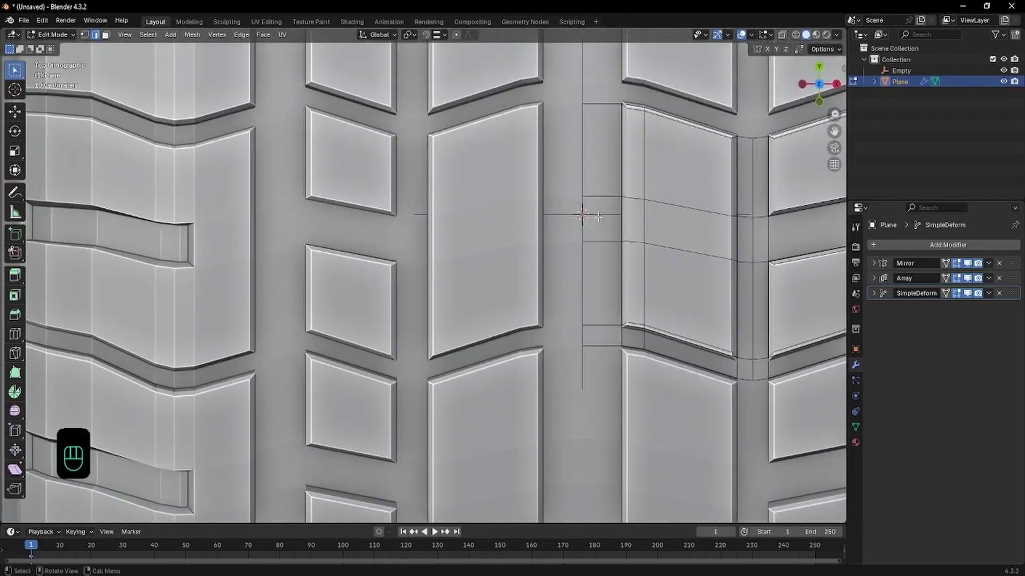
middle_drag(642, 172, 595, 185)
key(KP_7)
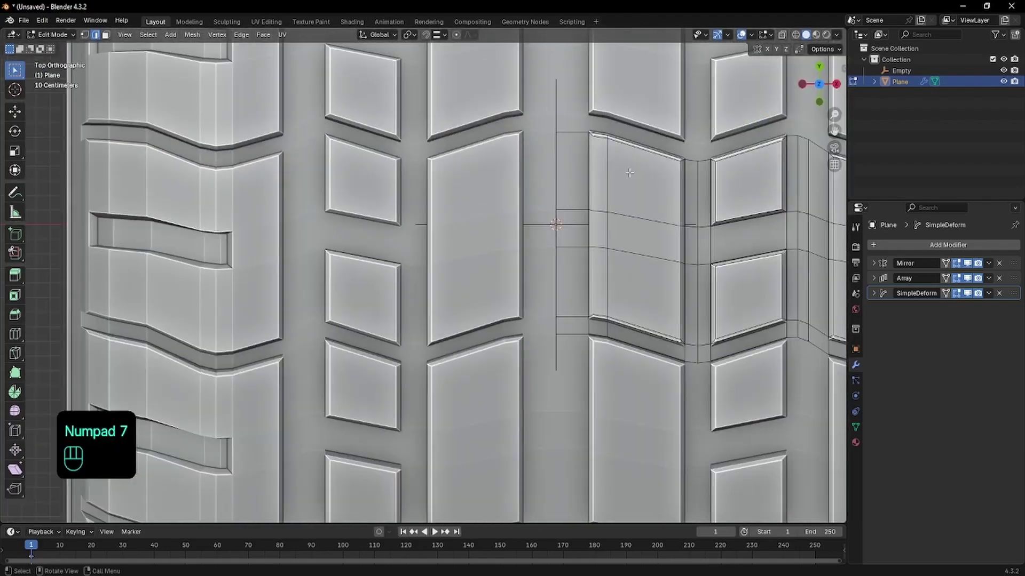
key(Tab)
middle_drag(462, 240, 425, 251)
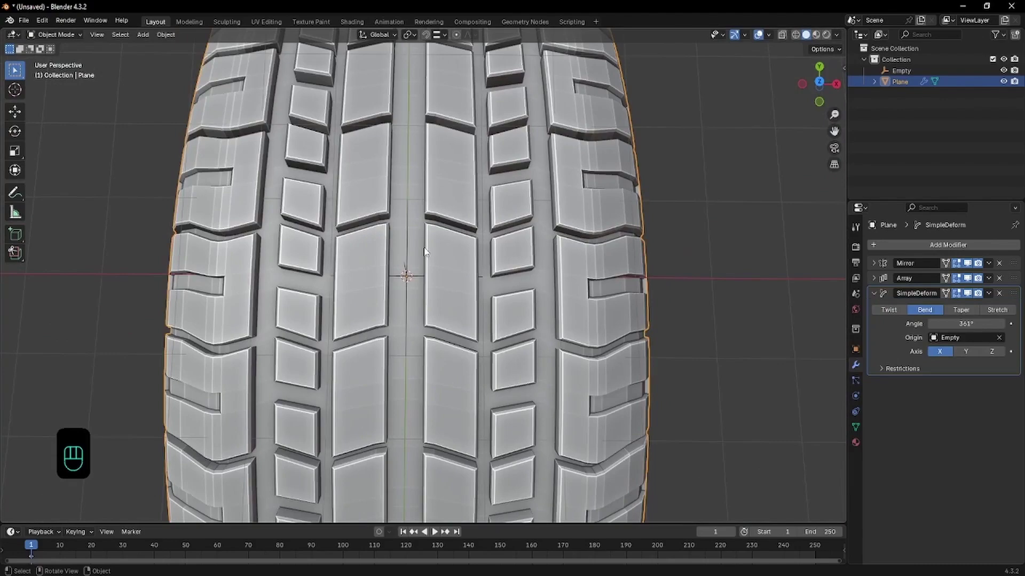
key(KP_7)
- In Edit Mode, turn off the viewport display of the Simple Deform and Array modifiers to isolate the mirrored tread segment
key(Tab)
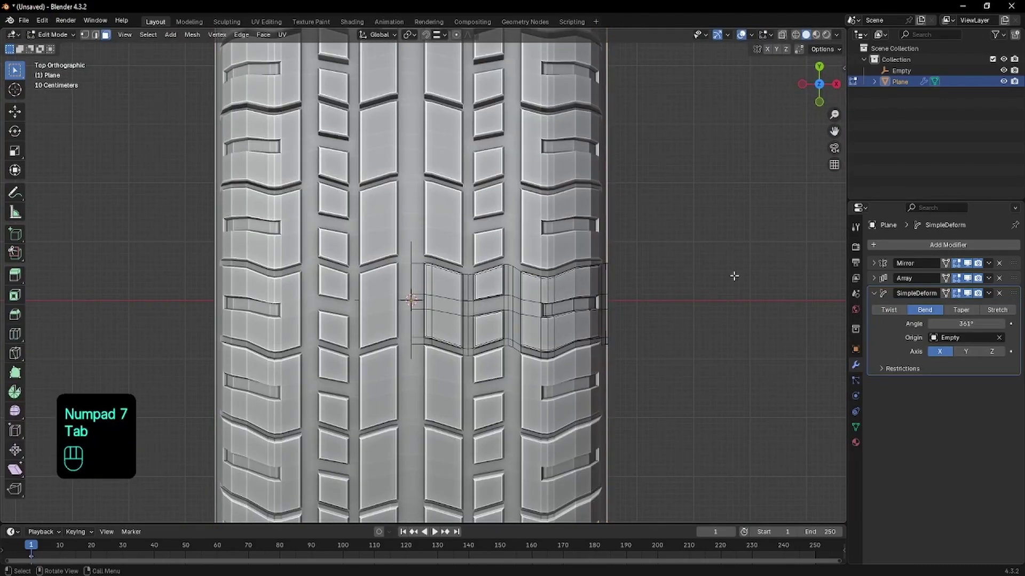
click(969, 293)
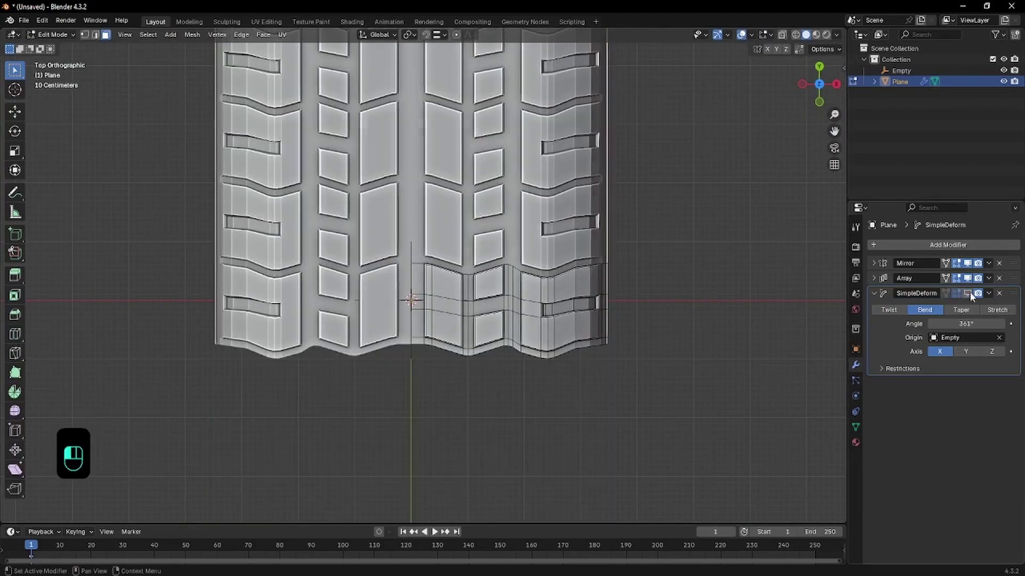
click(967, 278)
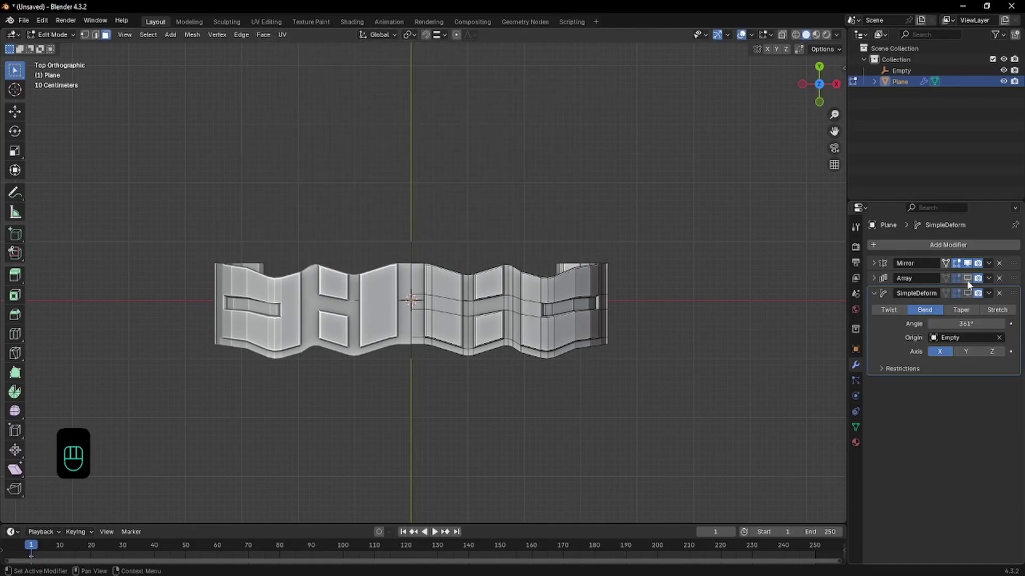
scroll(446, 336, up, 5)
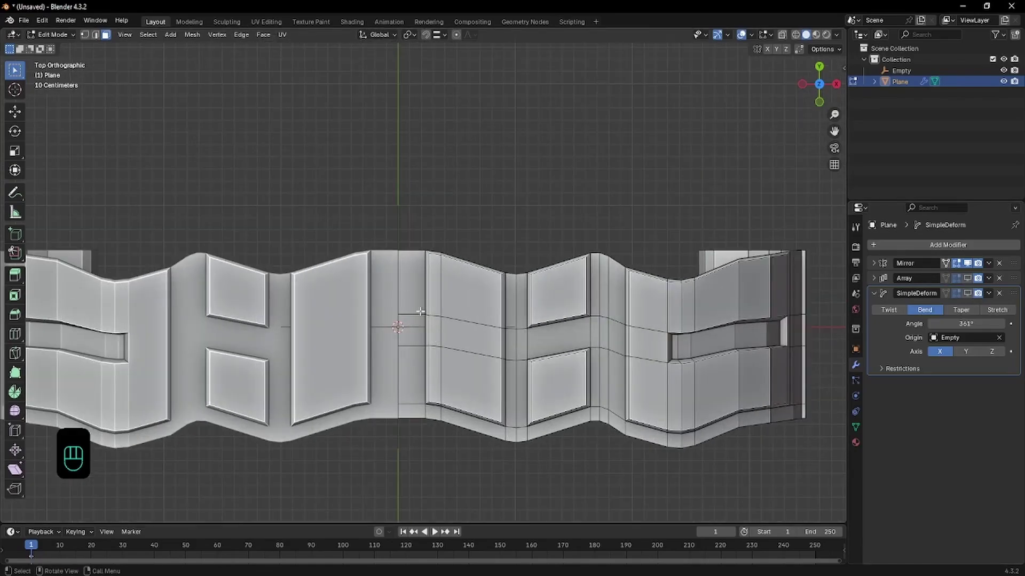
- Return to Object Mode, select the empty at the world origin and rename it BendOrigin
key(Tab)
click(398, 222)
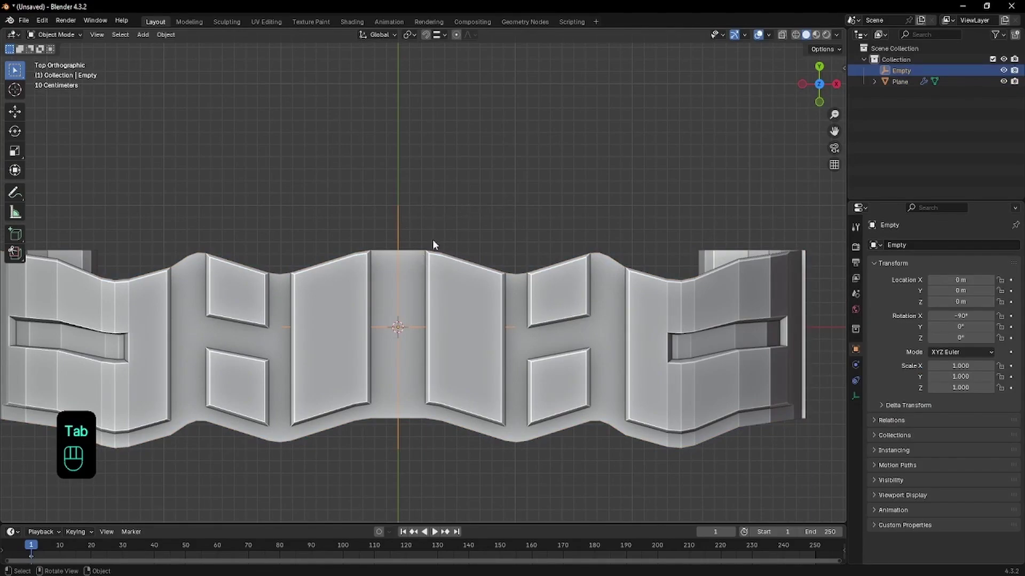
click(450, 226)
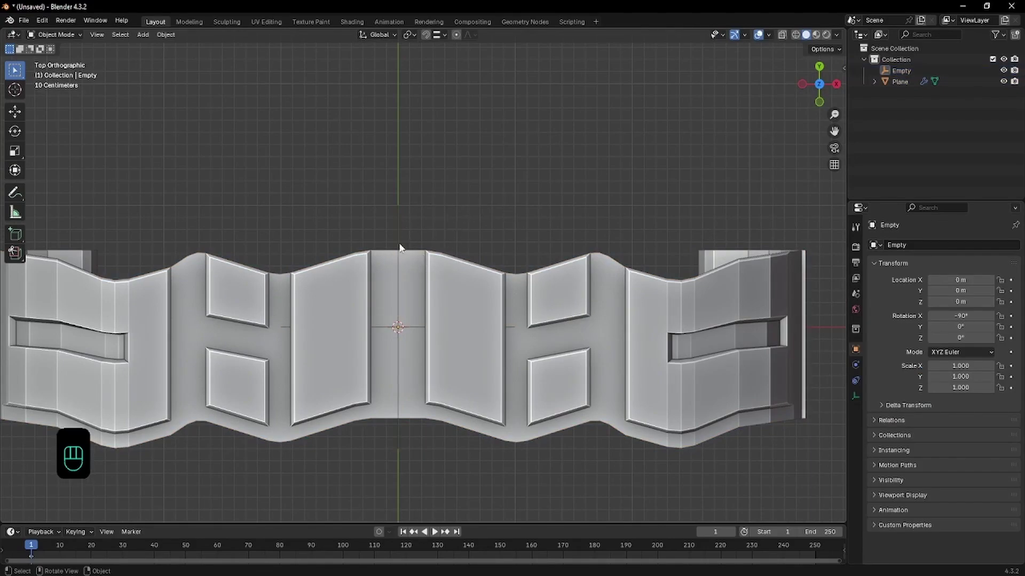
scroll(401, 308, up, 3)
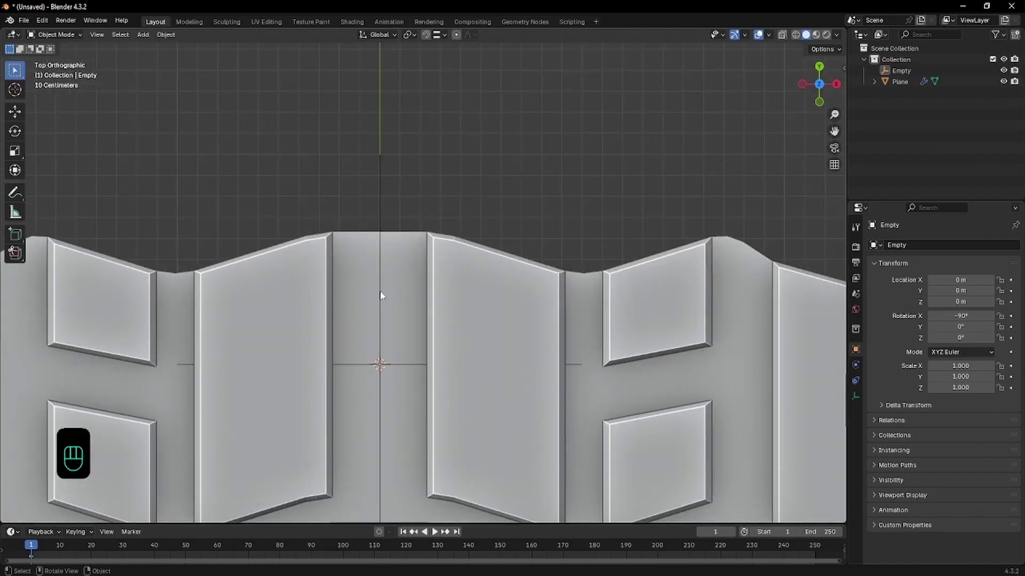
click(382, 220)
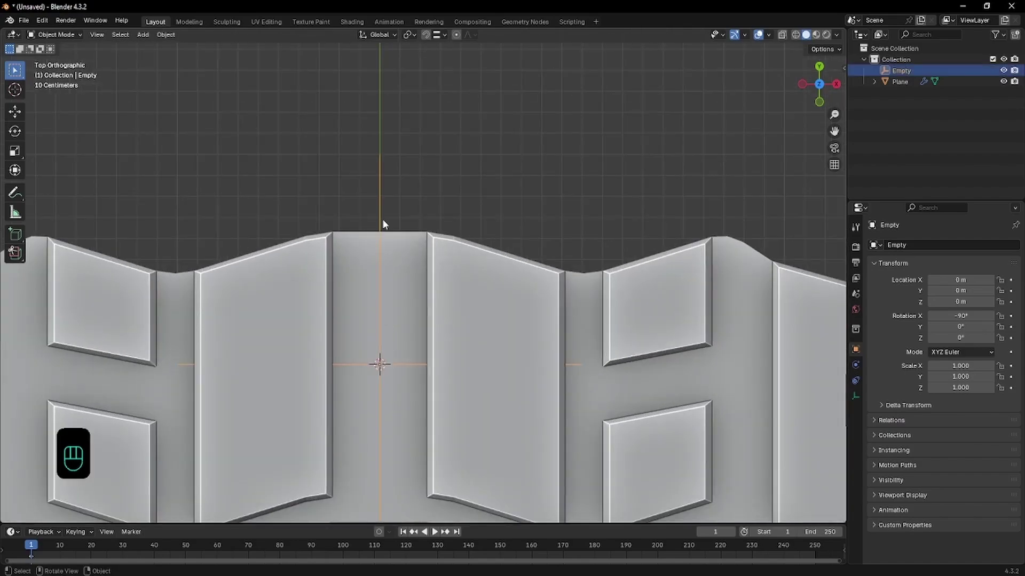
scroll(382, 220, down, 2)
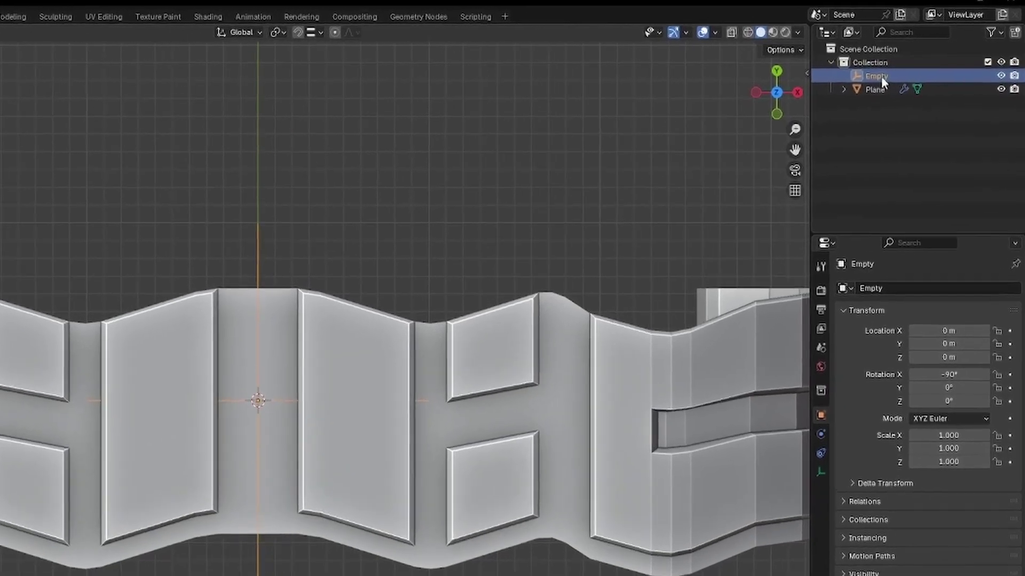
double_click(903, 72)
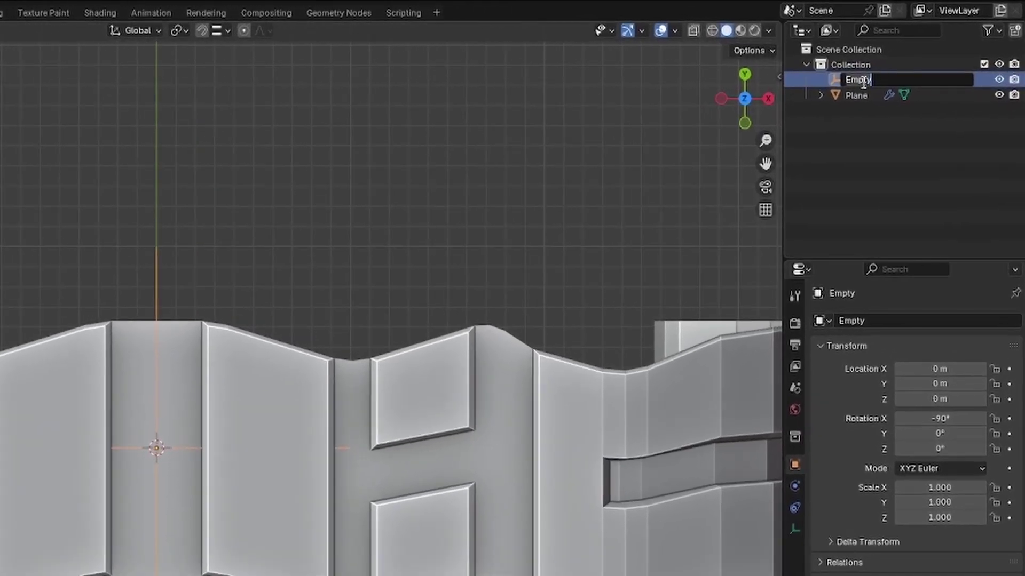
text(BendOrigin)
key(Return)
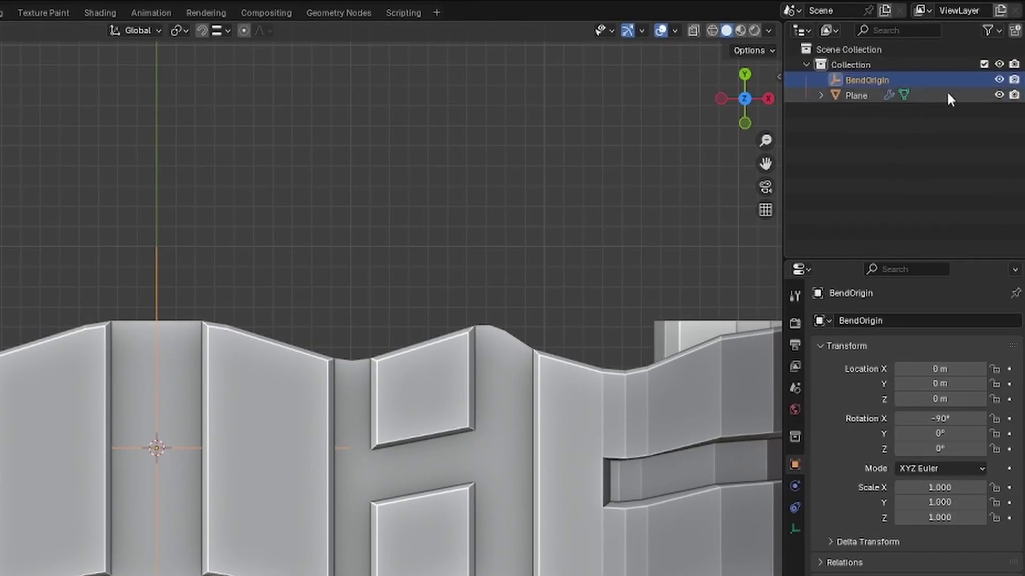
- Extend the bend empty's name to BendOriginEmpty
double_click(908, 78)
click(898, 79)
text(Empt)
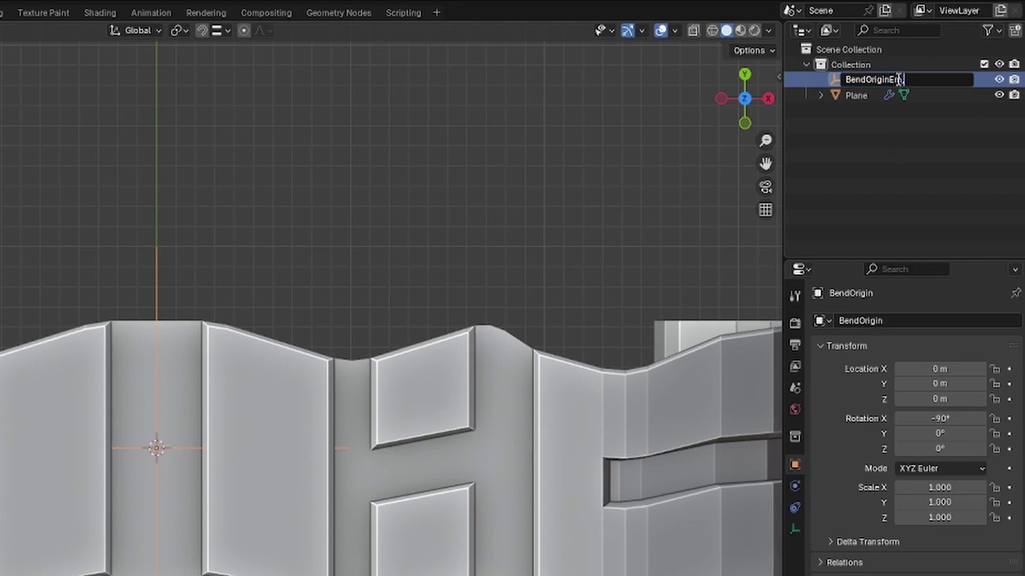
key(BackSpace)
key(BackSpace)
key(BackSpace)
text(pty)
key(Return)
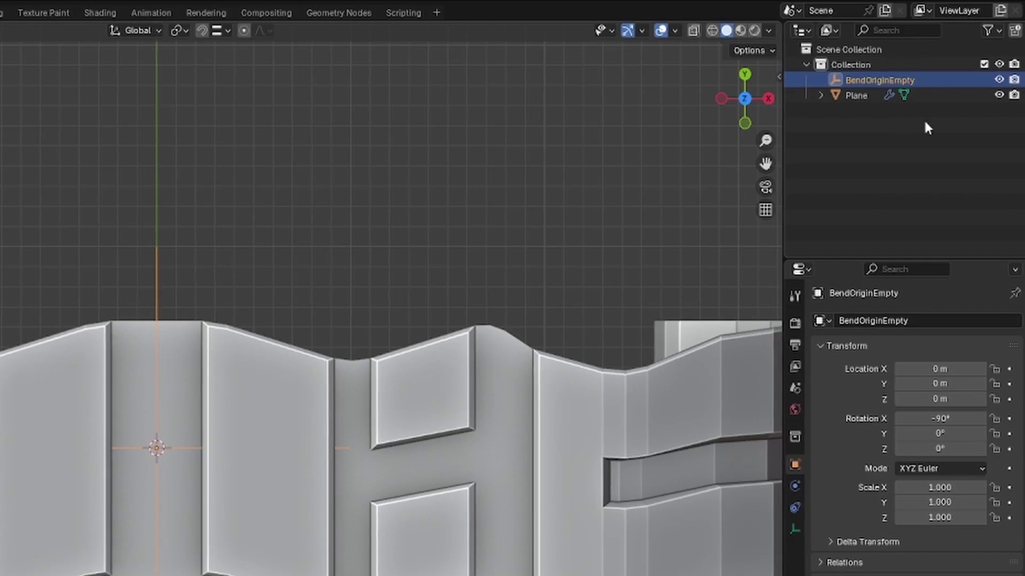
- Hide the BendOriginEmpty object in the viewport and rename the Plane object to Tire
click(998, 79)
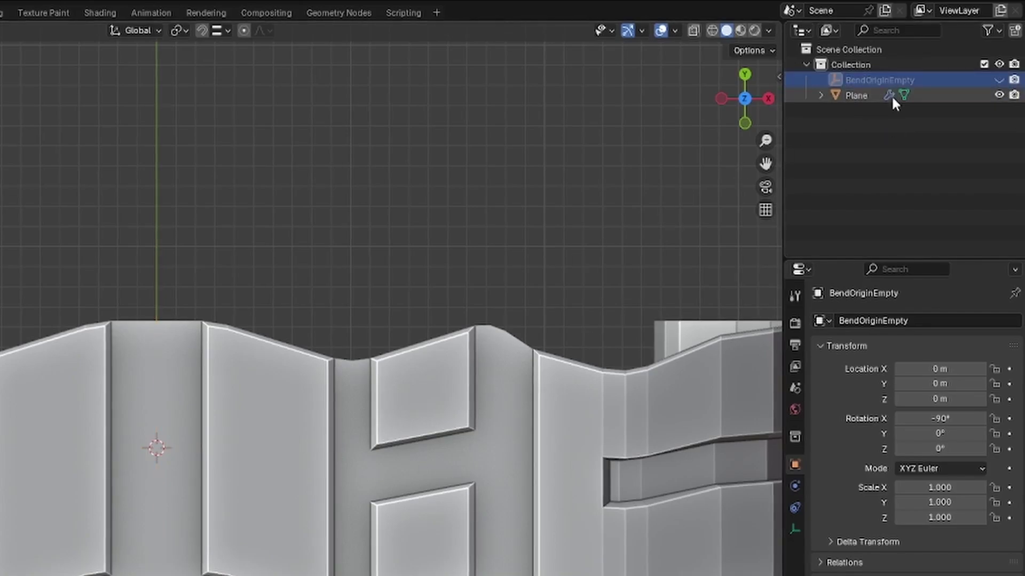
click(854, 102)
double_click(851, 98)
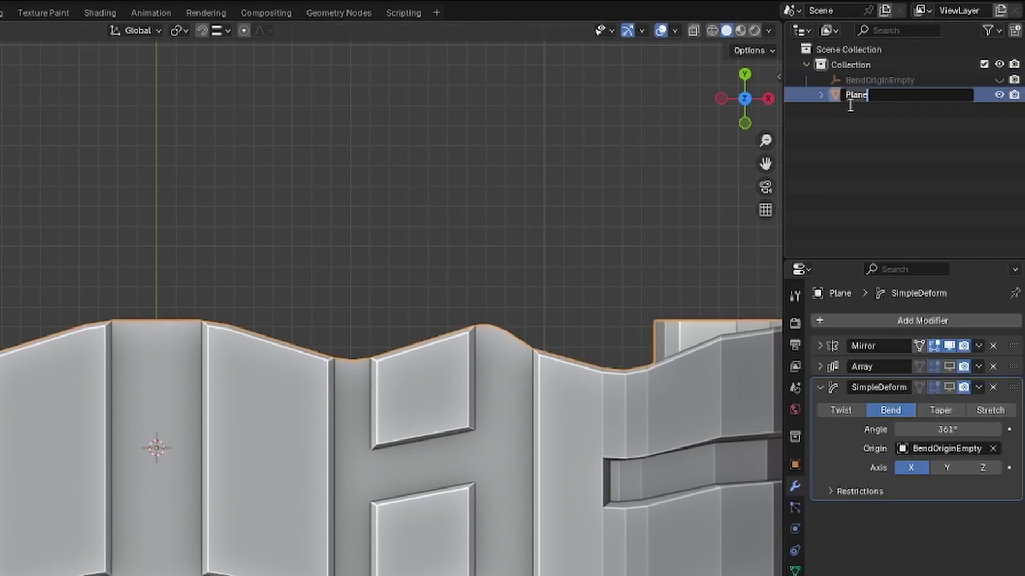
text(Tire)
key(Return)
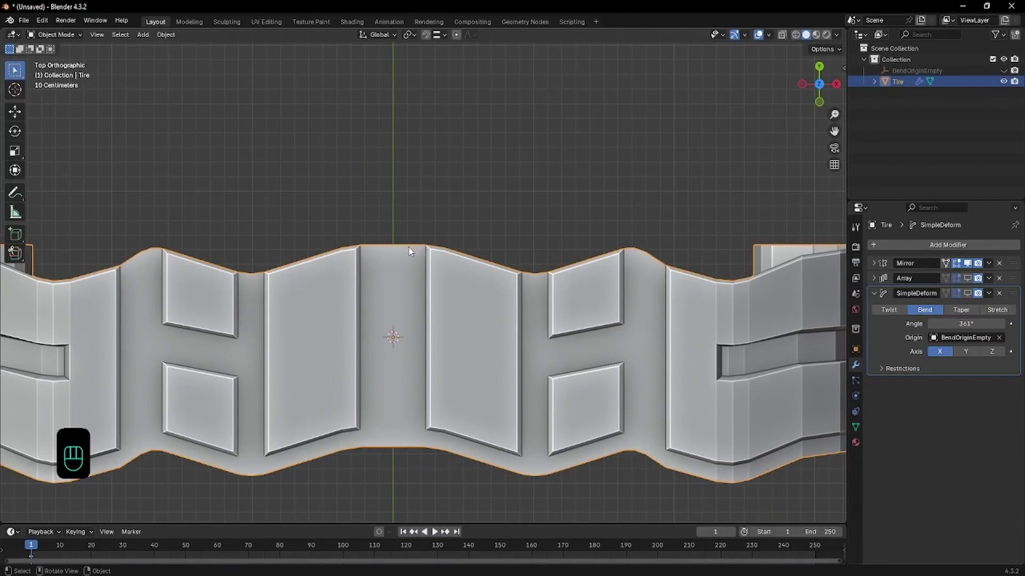
- Enter Edit Mode on the tire and, in edge selection, select the edges along the central tread block's inner base
key(Tab)
shift+middle_drag(403, 278, 532, 173)
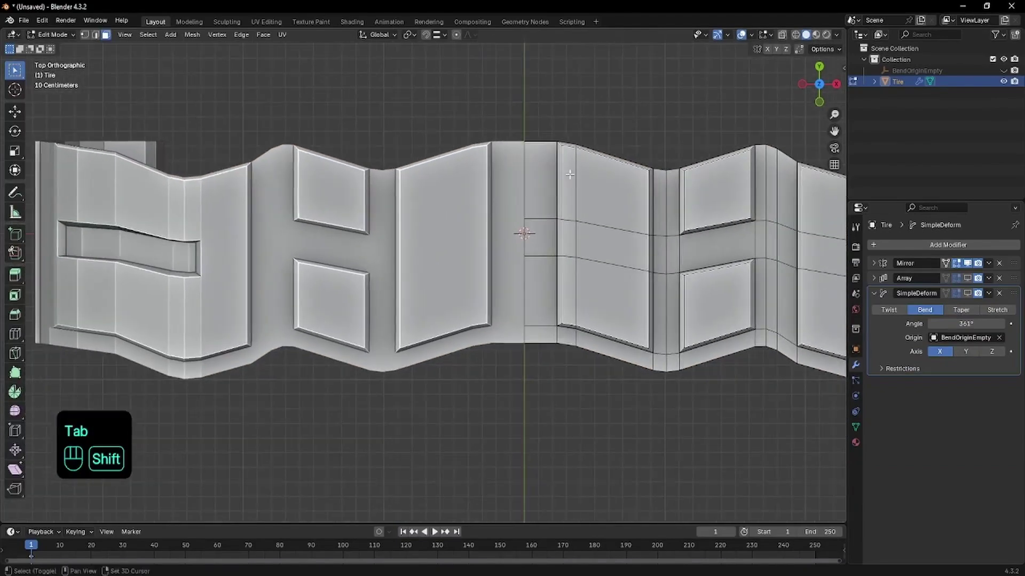
scroll(592, 260, up, 5)
middle_drag(593, 260, 603, 250)
scroll(608, 240, down, 5)
shift+middle_drag(614, 202, 549, 187)
shift+middle_drag(549, 186, 564, 240)
shift+middle_drag(522, 128, 517, 235)
key(2)
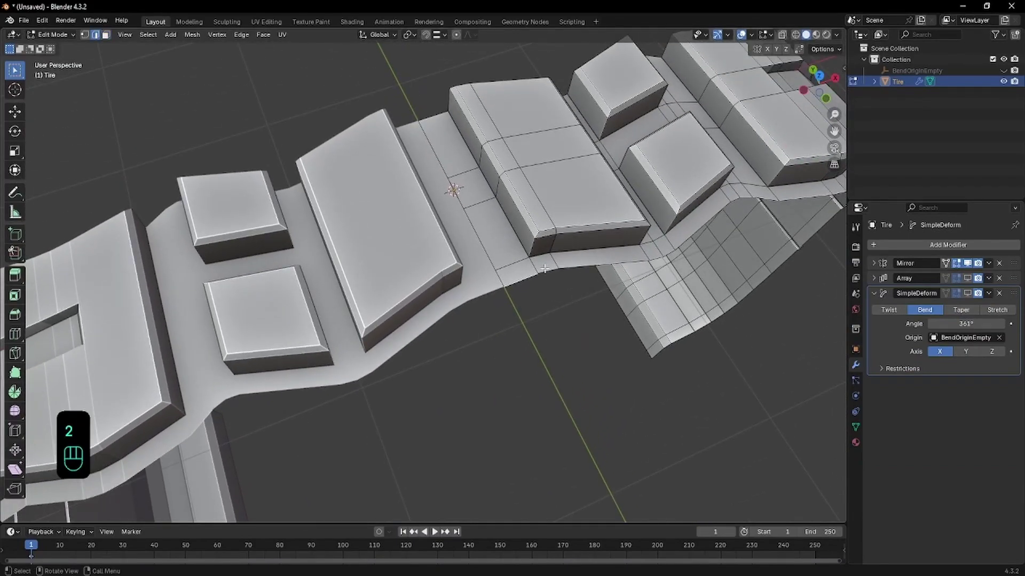
alt+click(525, 244)
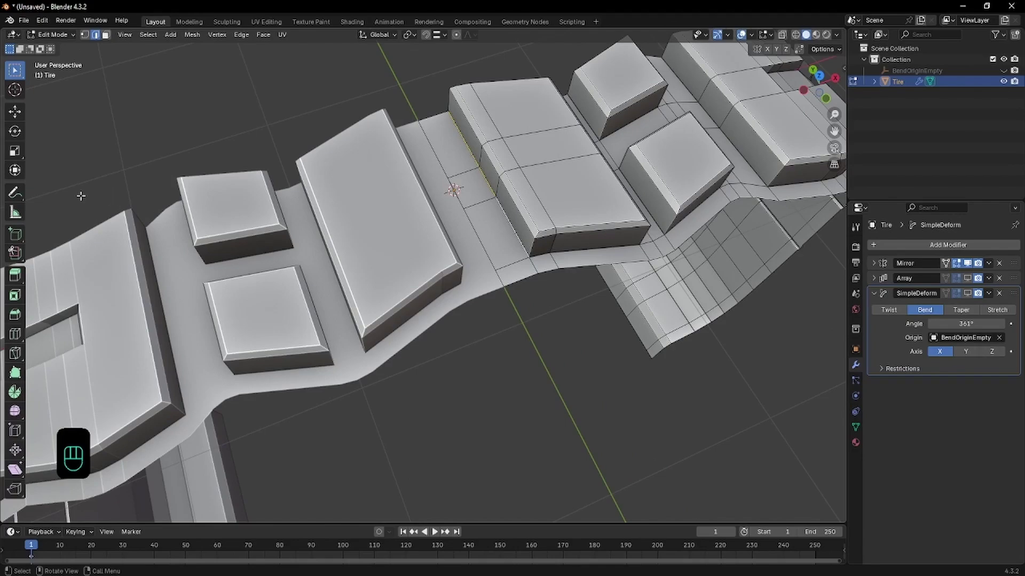
- Annotate the central block's inner edges with freehand strokes, remove the annotations and return to the selection tool
click(15, 192)
mouse_move(445, 113)
mouse_down()
mouse_move(458, 74)
mouse_move(555, 259)
mouse_move(530, 264)
mouse_move(437, 104)
mouse_up()
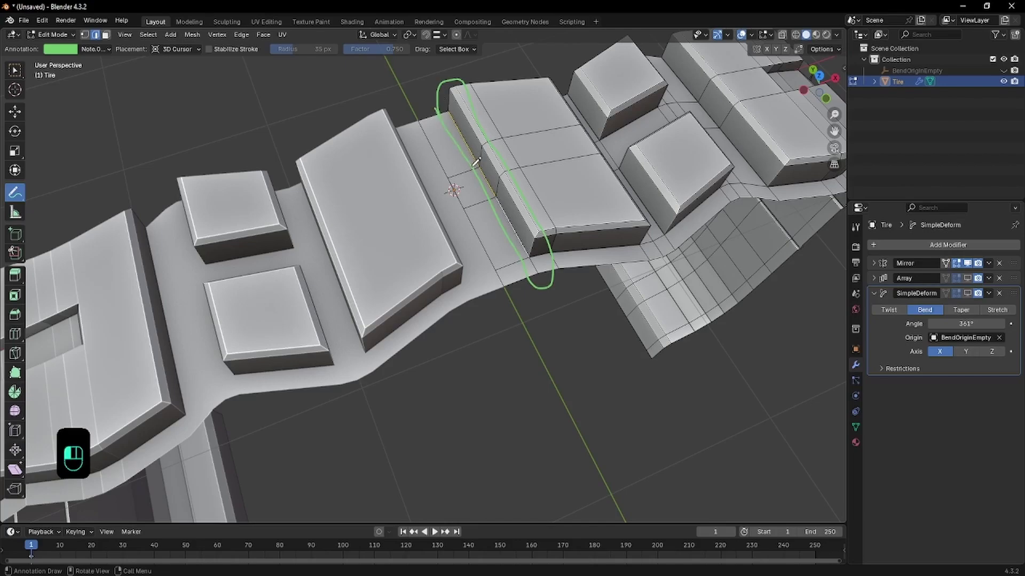
drag(476, 167, 428, 183)
key(ctrl+z)
mouse_move(448, 105)
ctrl+mouse_down()
mouse_move(480, 105)
mouse_move(507, 183)
mouse_move(455, 141)
mouse_move(542, 276)
mouse_move(515, 171)
ctrl+mouse_up()
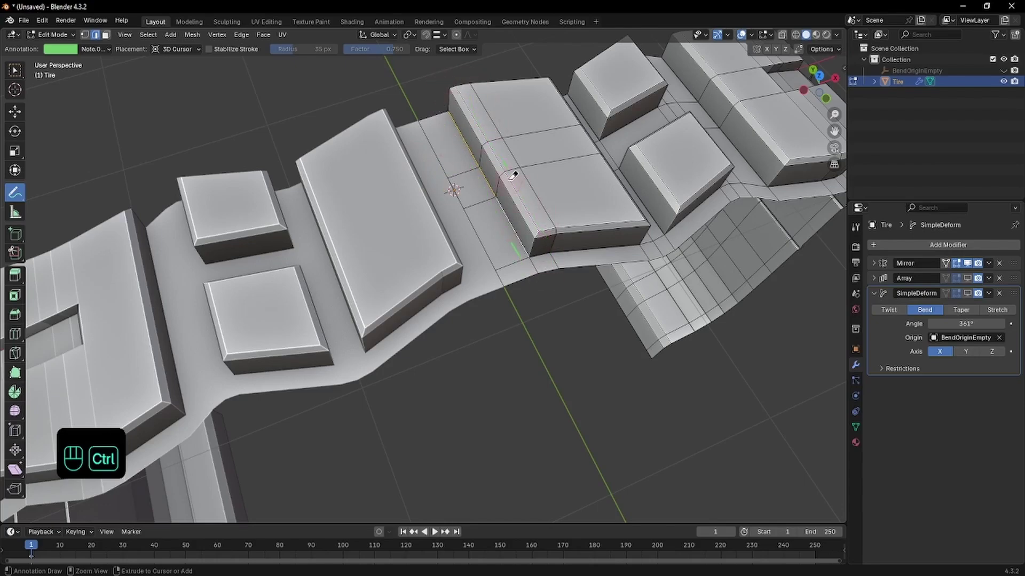
click(15, 70)
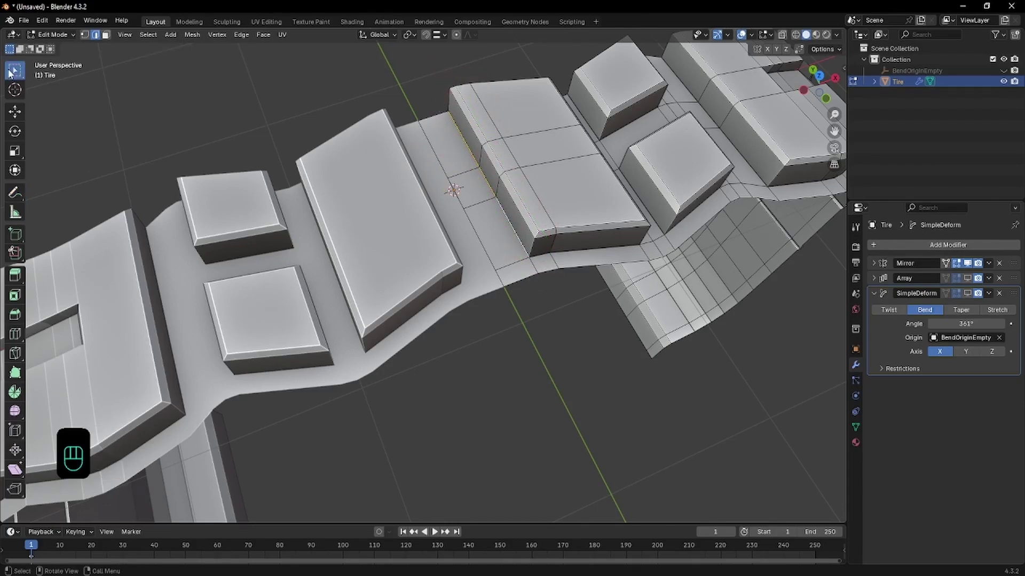
- Switch to top wireframe view and vertex selection, and box-select all vertices along the central block's inner side
key(KP_7)
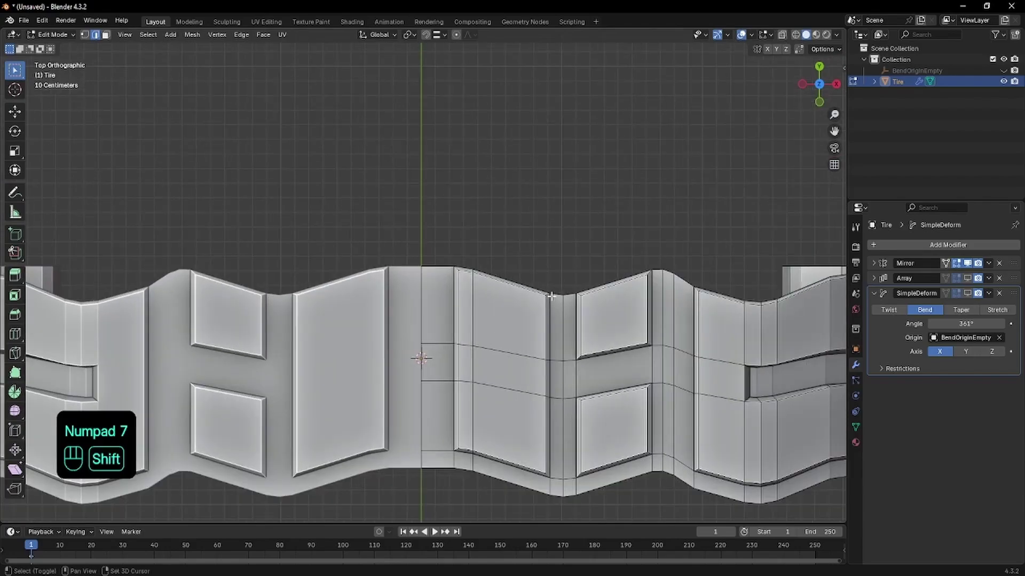
key(shift+z)
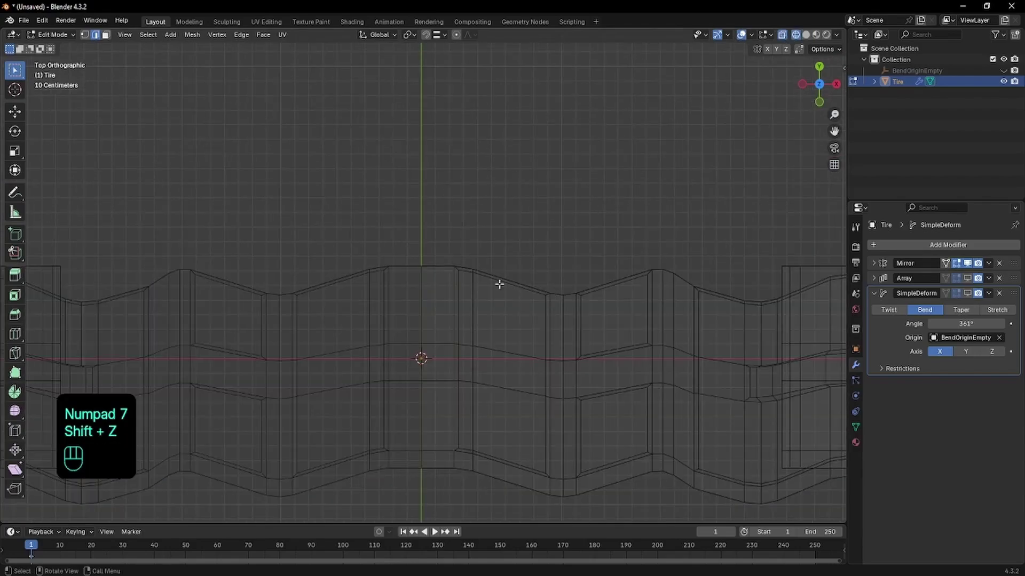
click(83, 35)
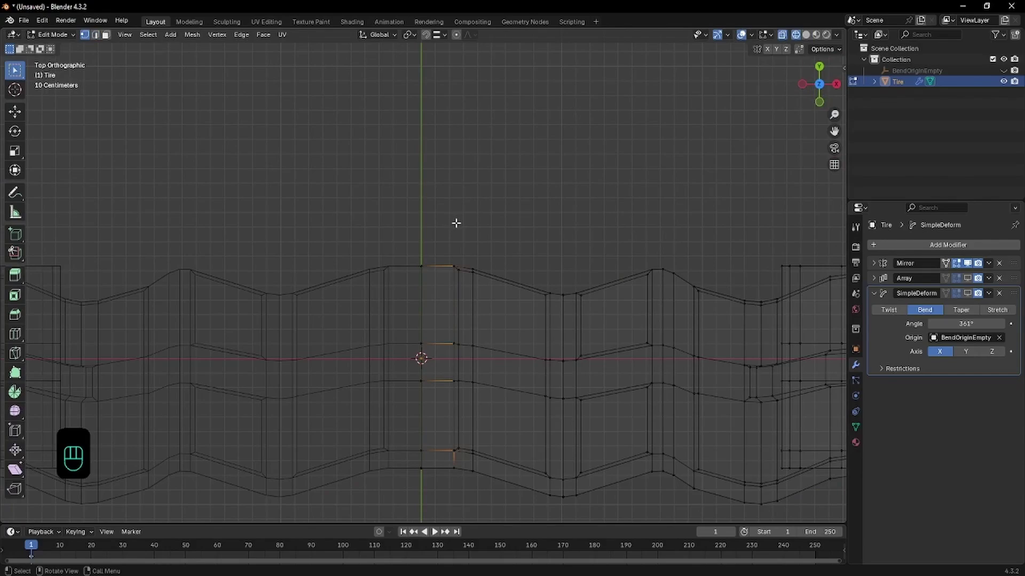
drag(467, 226, 439, 485)
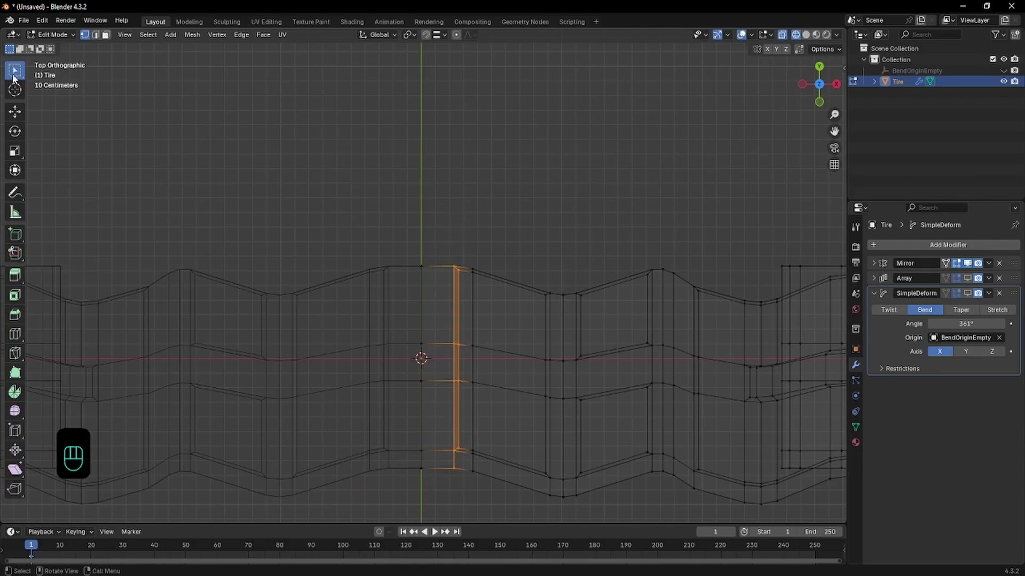
- Clear the vertex selection and cycle through the selection tools back to Select Box
click(454, 206)
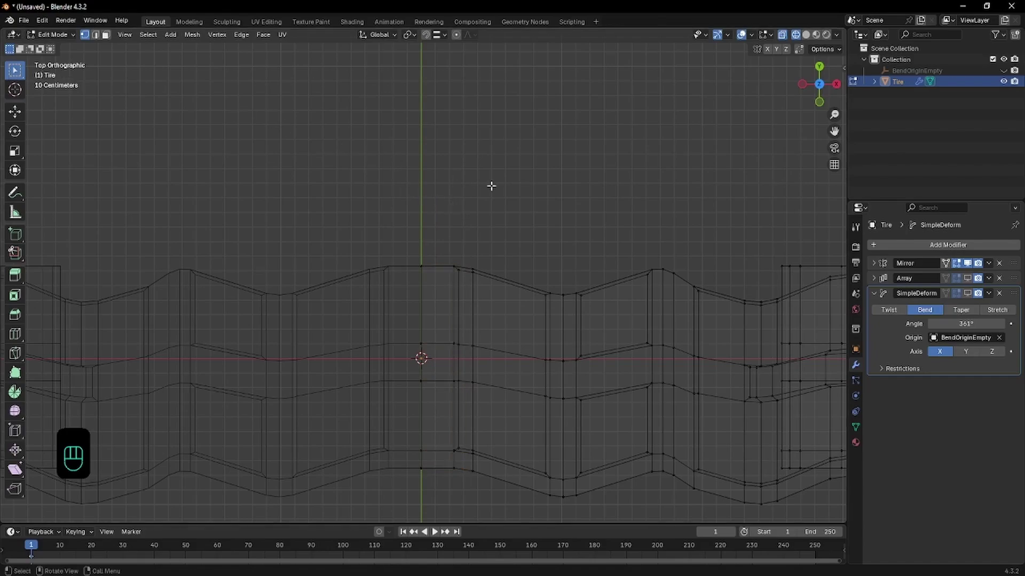
key(w)
key(w)
key(w)
key(w)
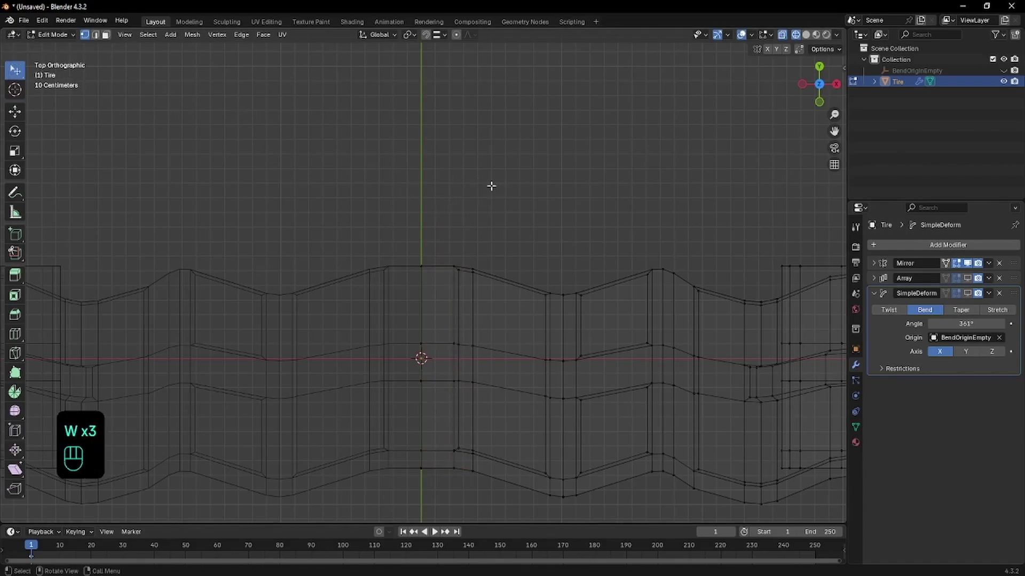
- Box-select all vertices along the central tread block's inner side and move them along X toward the centre line
drag(442, 225, 464, 484)
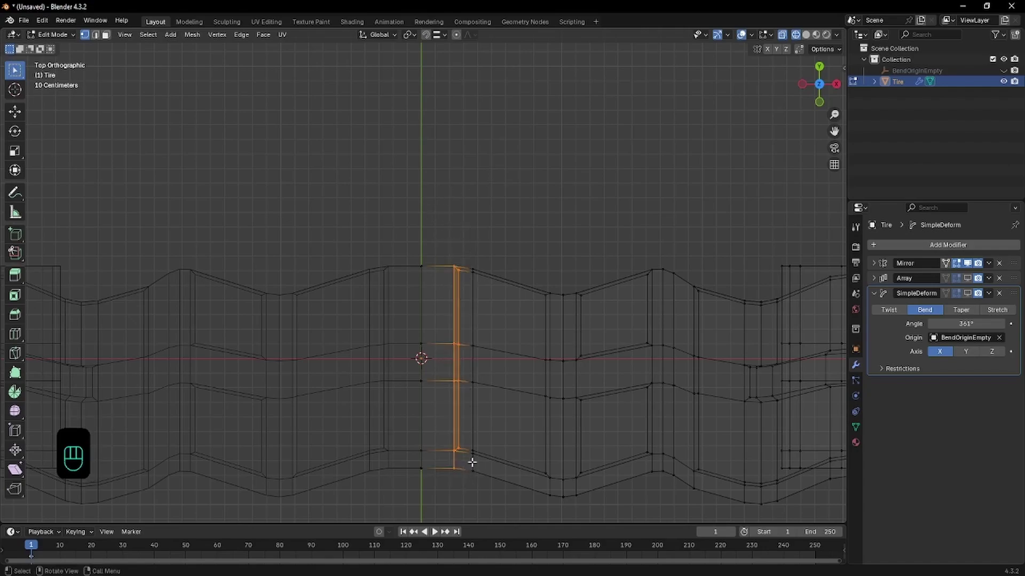
key(g)
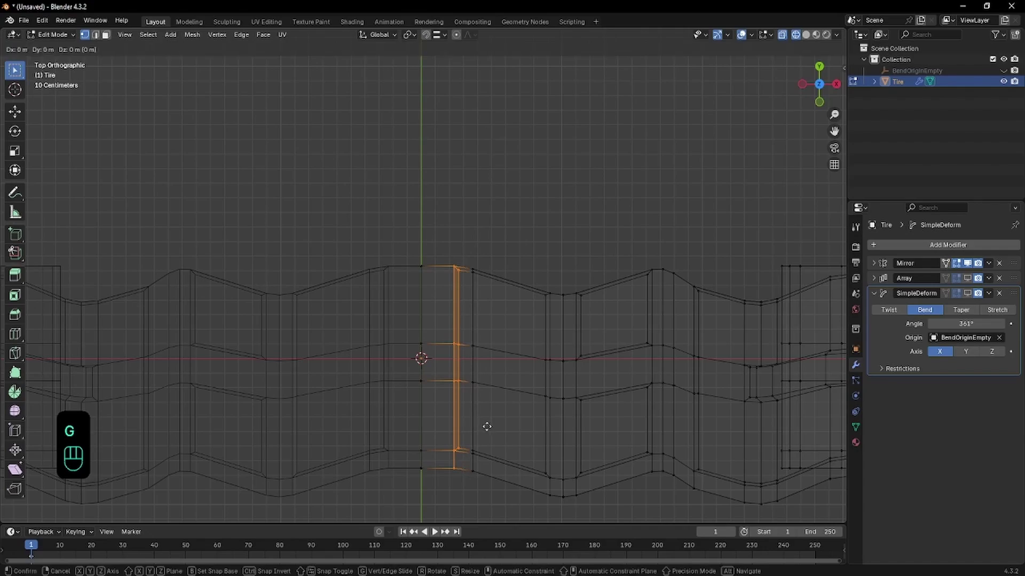
key(x)
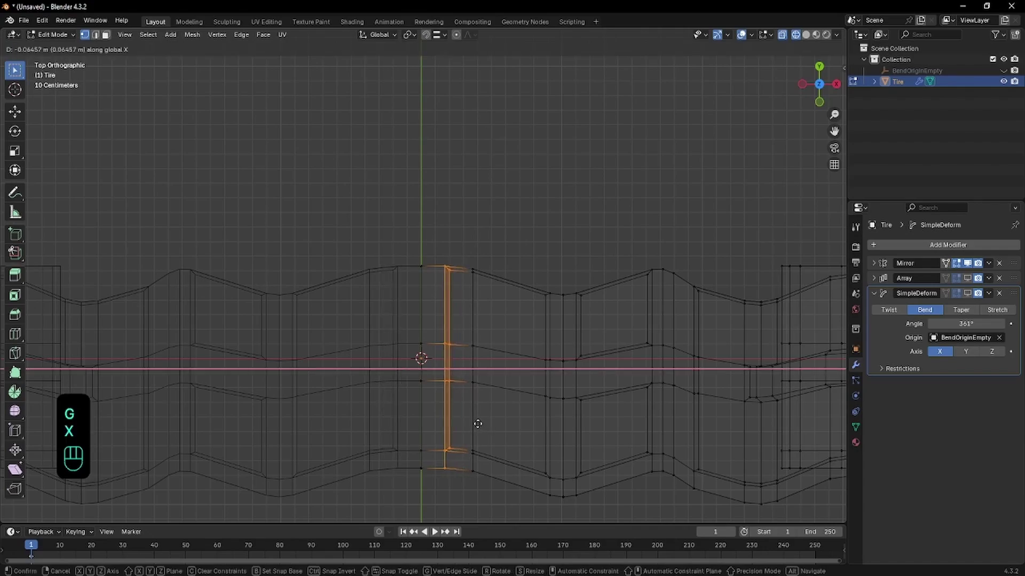
click(474, 420)
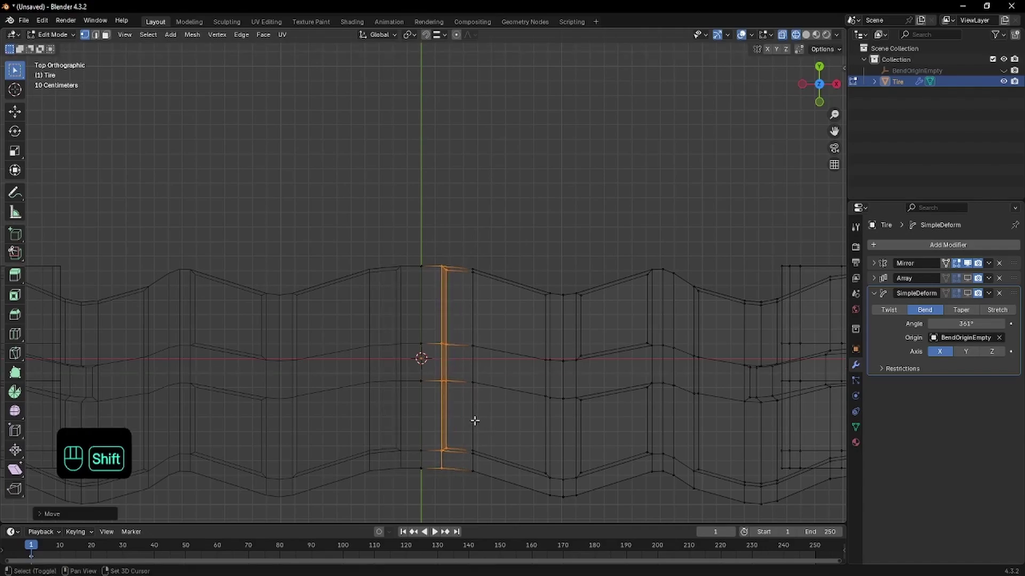
key(shift+z)
shift+scroll(459, 291, down, 1)
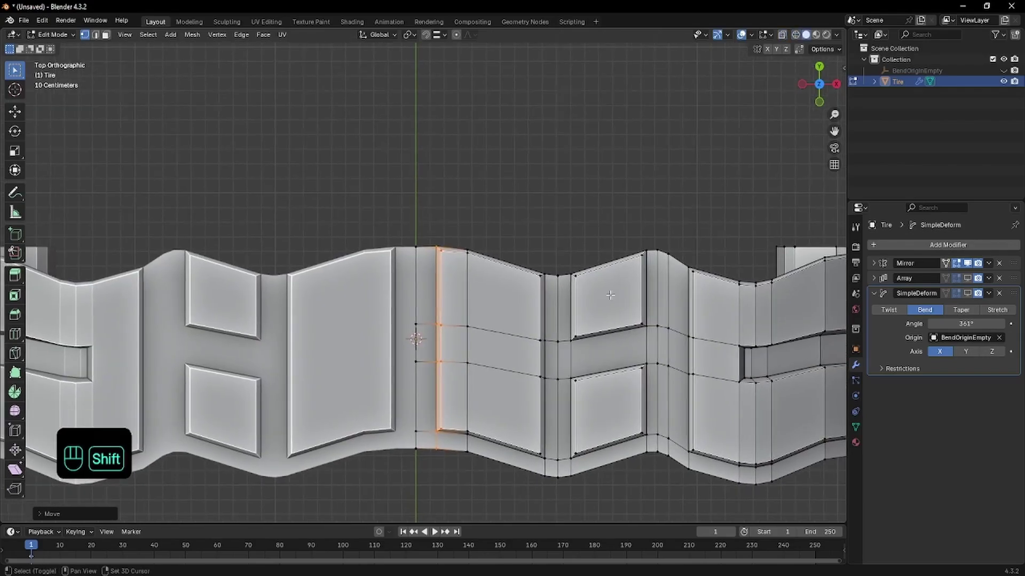
- Box-select the outer tread block's inner-side vertices in wireframe, shift them slightly inward along X, and return to Object Mode
shift+middle_drag(590, 286, 465, 206)
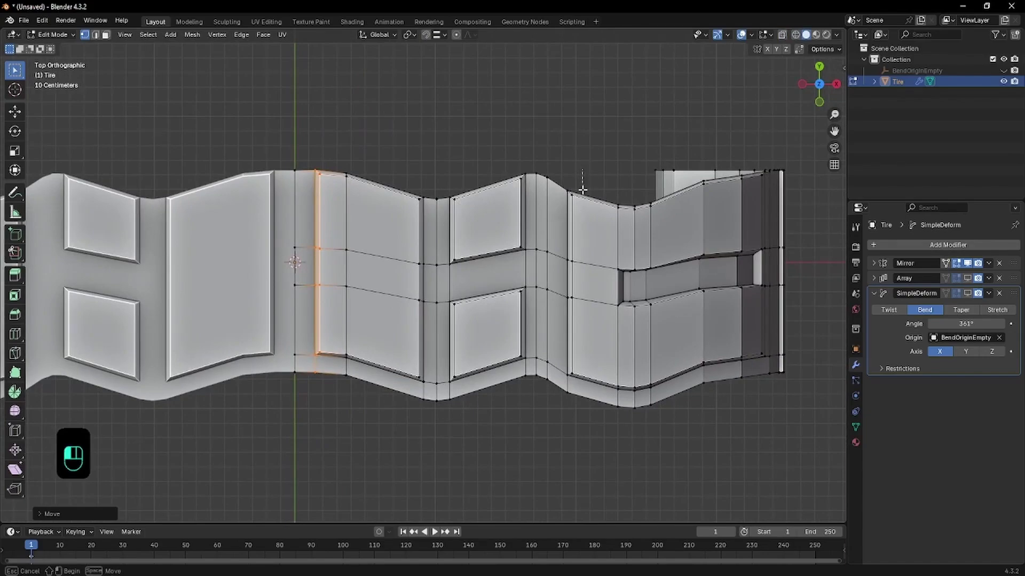
key(shift+z)
mouse_move(581, 204)
mouse_down()
mouse_move(581, 194)
mouse_move(566, 422)
mouse_up()
key(shift+z)
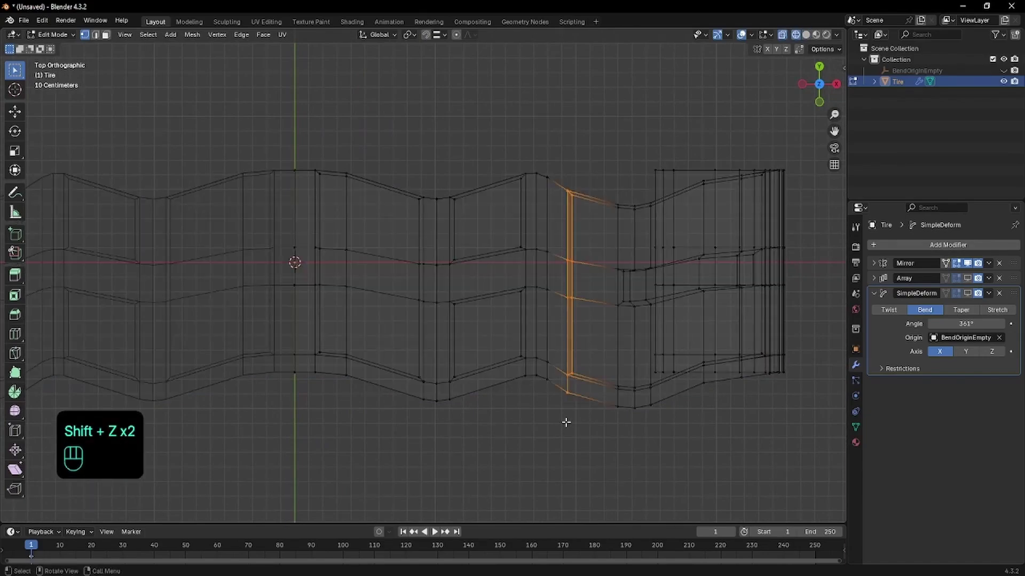
key(g)
key(x)
key(shift)
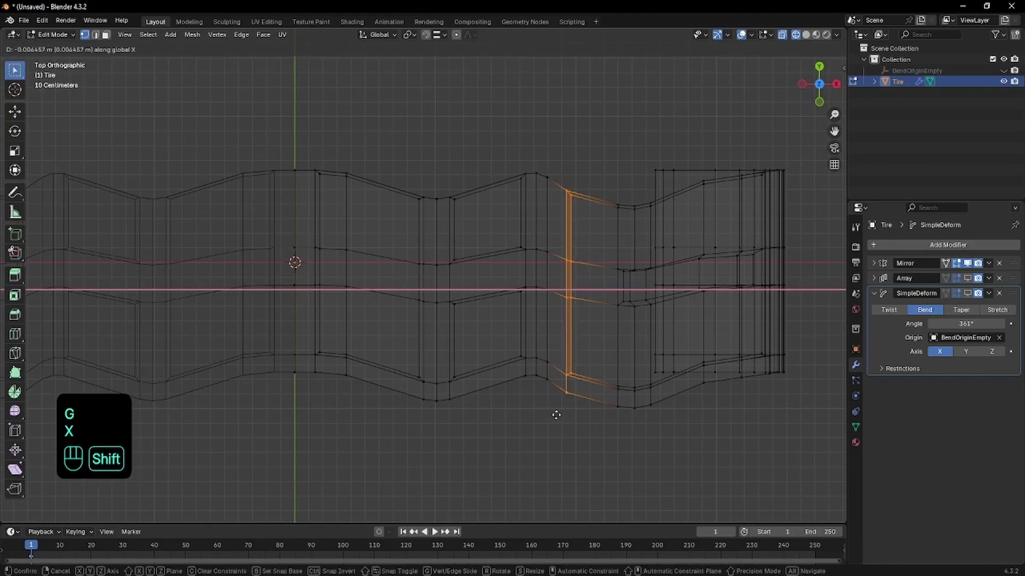
click(534, 401)
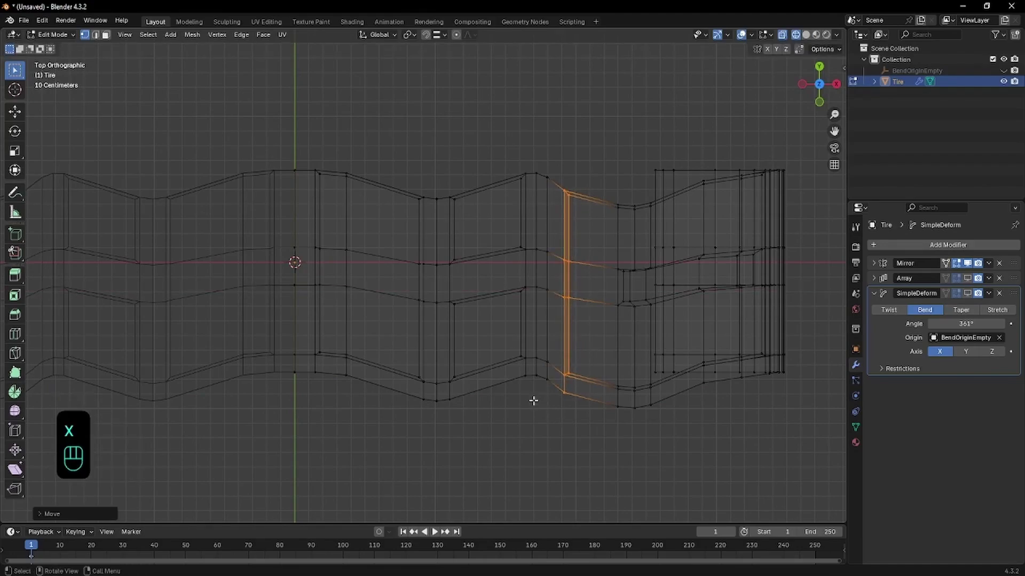
key(shift+z)
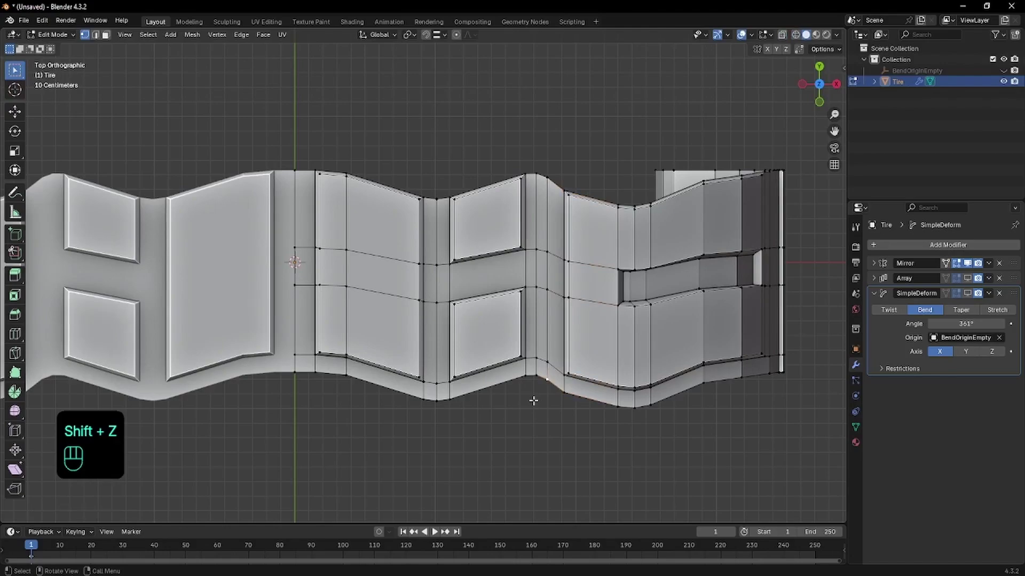
key(Tab)
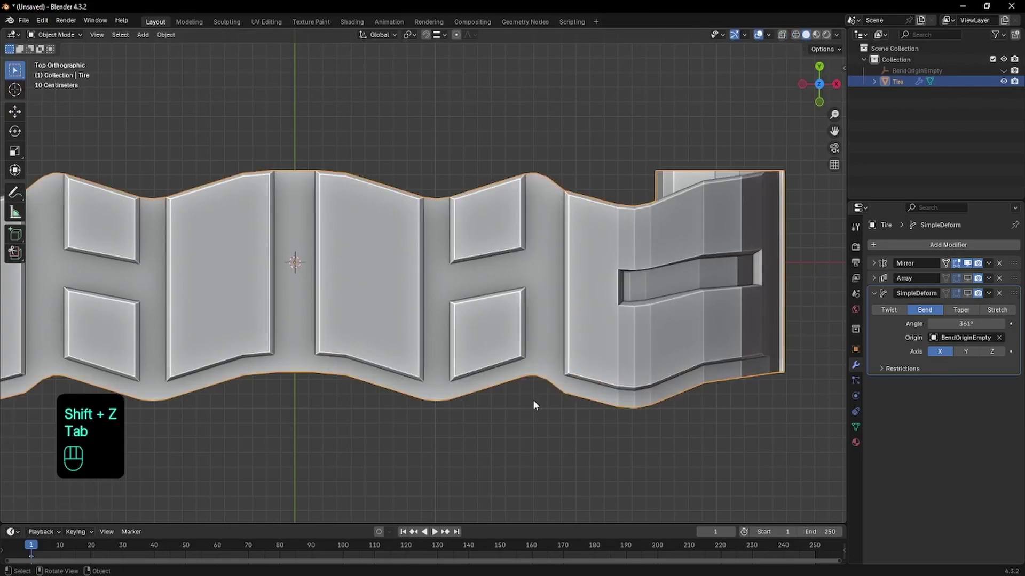
- Try dissolving the vertical edge loop in the groove between the small blocks and the outer block
key(Tab)
alt+click(536, 267)
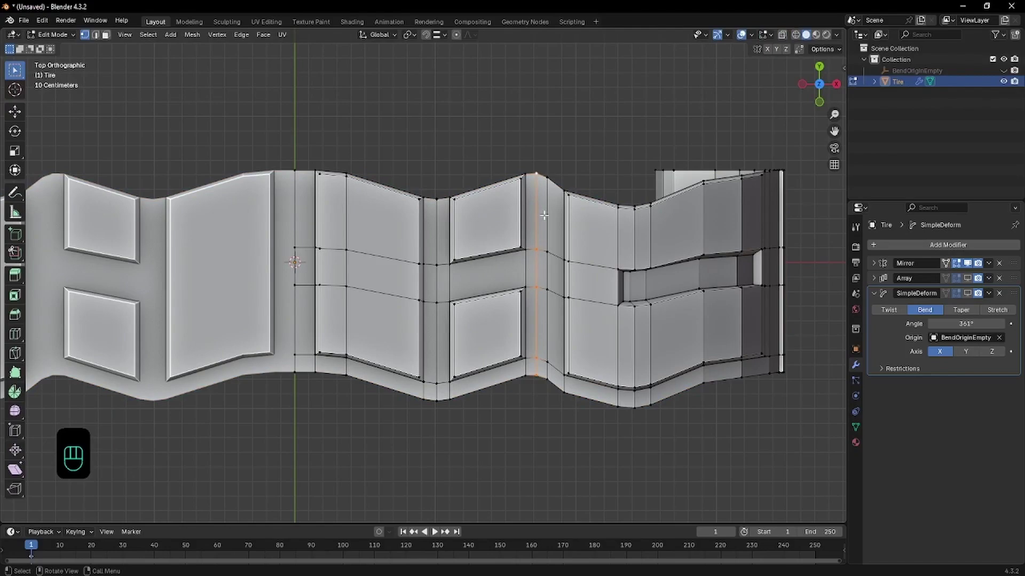
key(ctrl+x)
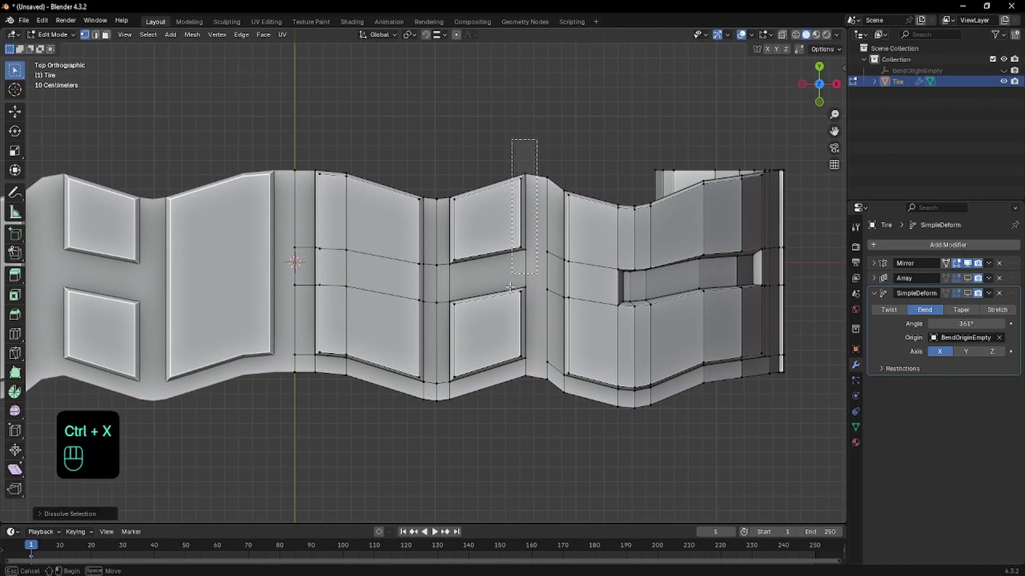
- Try widening the two small tread blocks by moving their outer-side vertices along X toward the outer block
alt+click(524, 370)
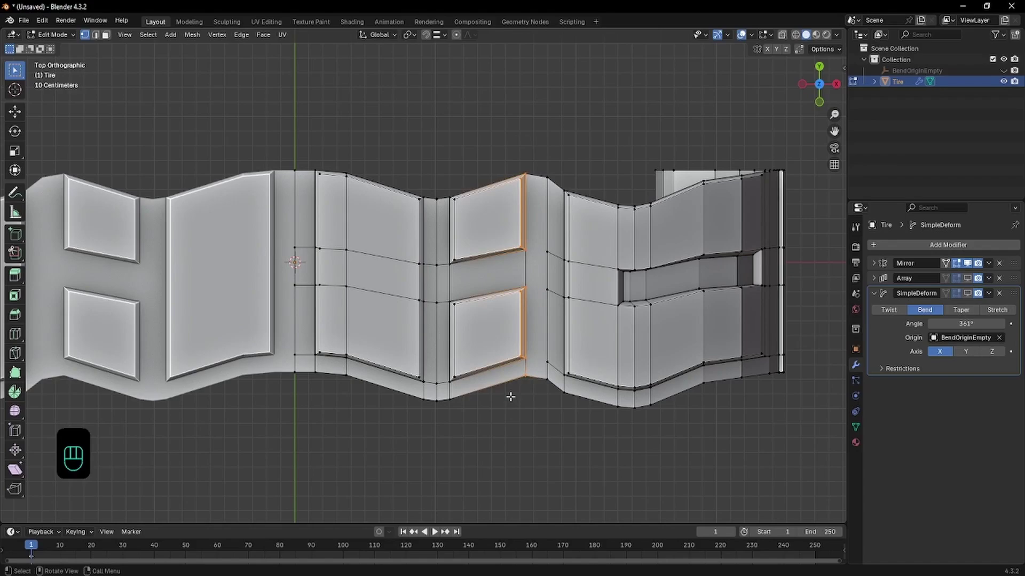
key(shift+z)
drag(529, 146, 513, 411)
key(g)
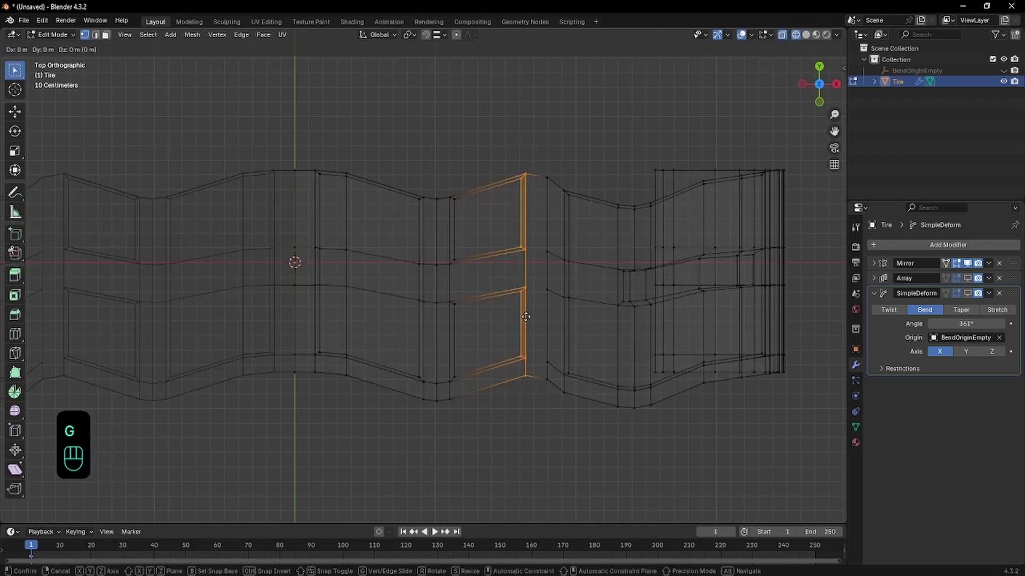
key(x)
click(584, 312)
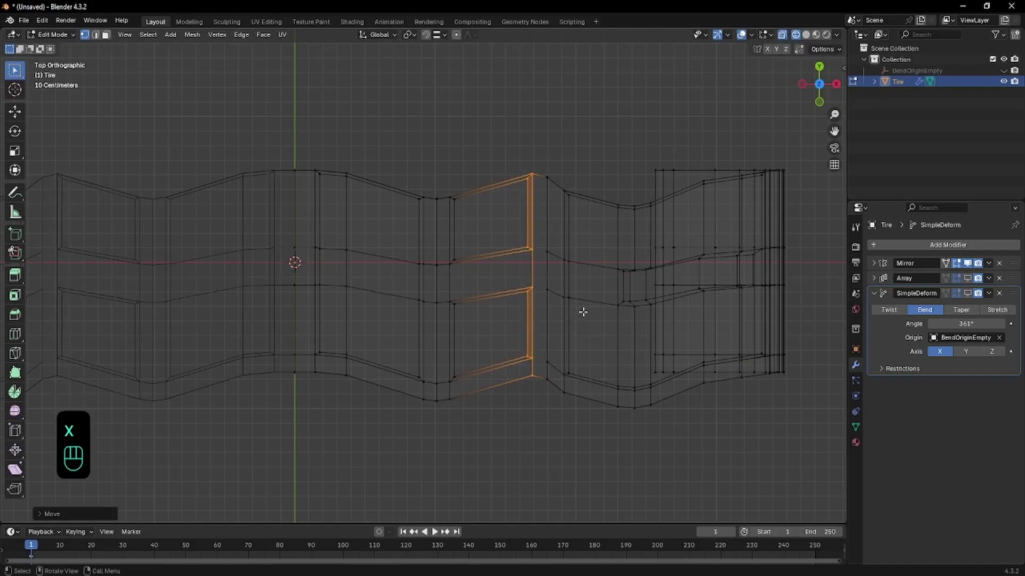
key(Tab)
key(shift+z)
click(567, 158)
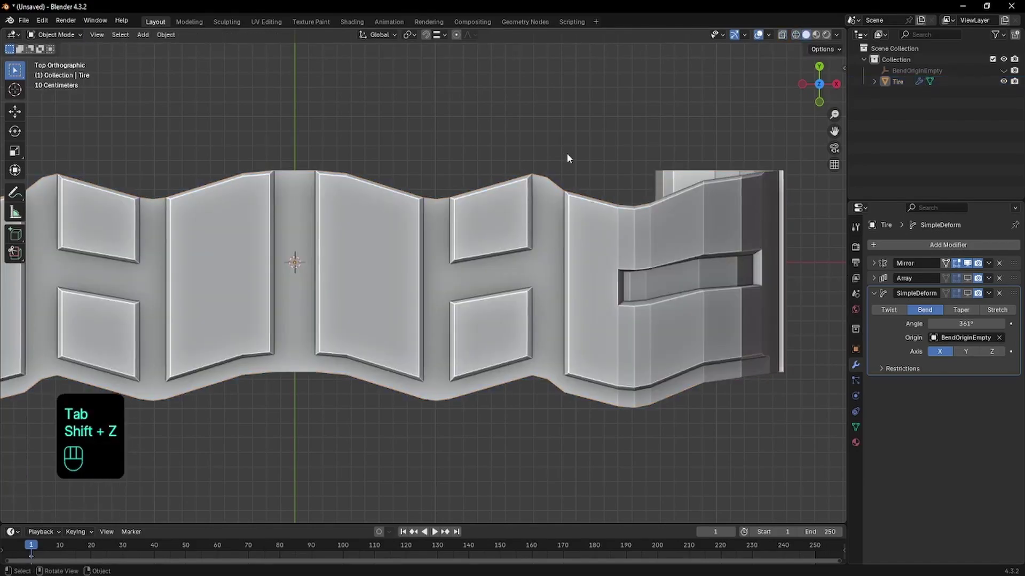
- Undo the small blocks' widening and the edge loop dissolve, and clear the selection
key(ctrl+z)
key(ctrl+z)
key(ctrl+z)
key(ctrl+z)
key(ctrl+z)
key(ctrl+z)
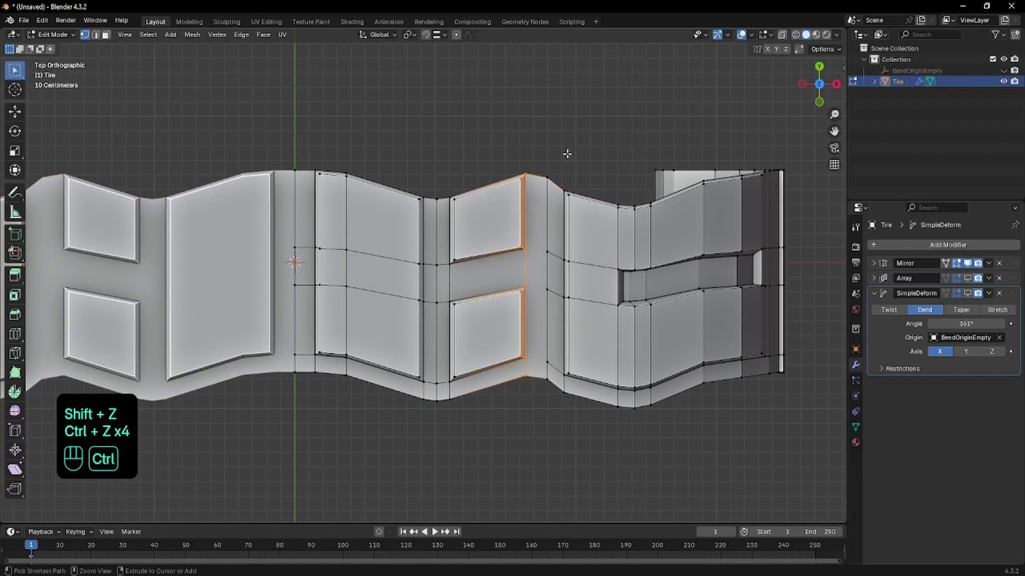
key(ctrl+z)
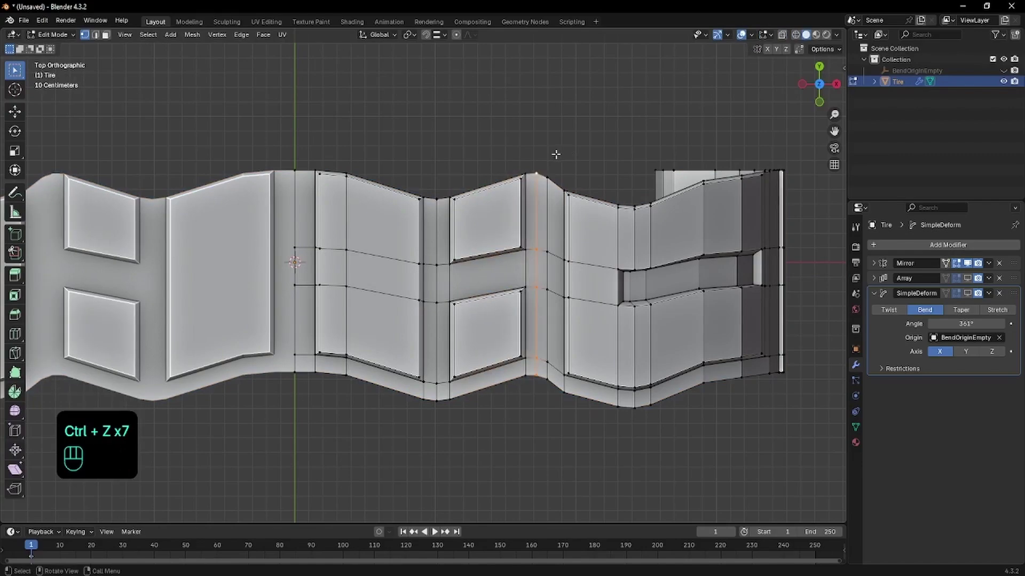
click(555, 141)
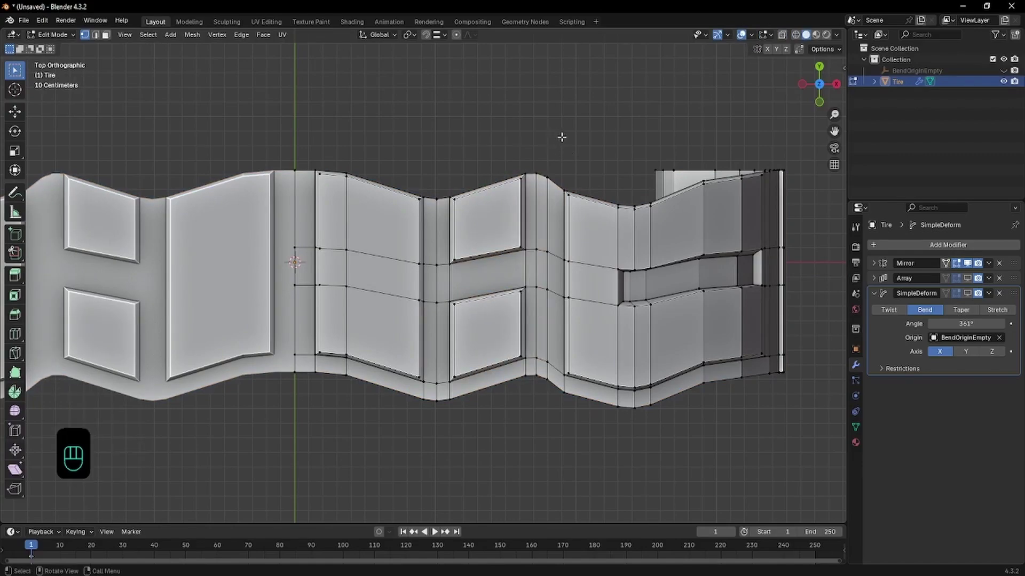
- In face selection, select the two middle faces on top of the central tread block
scroll(393, 278, down, 2)
key(Tab)
key(3)
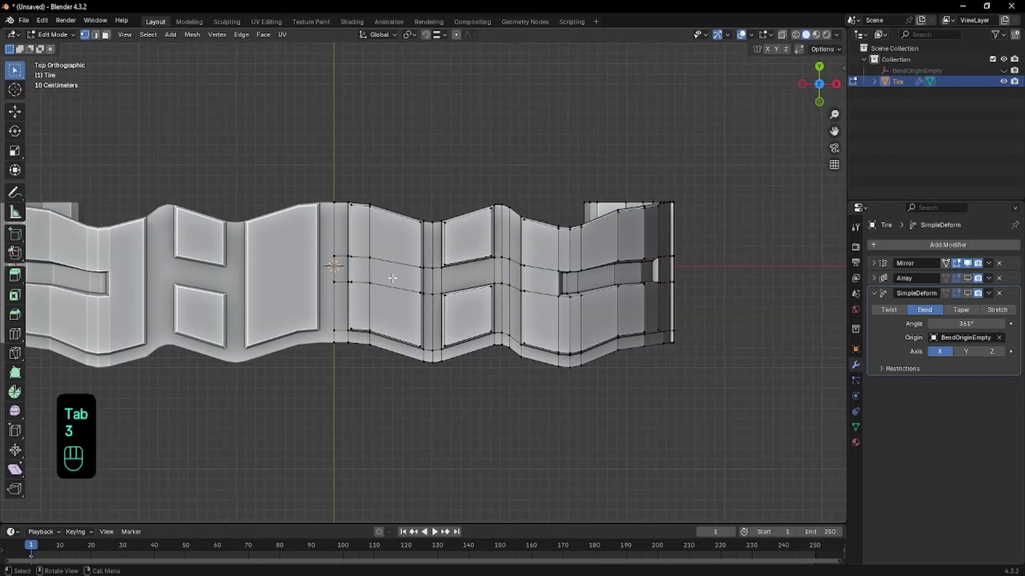
click(361, 276)
key(3)
click(379, 272)
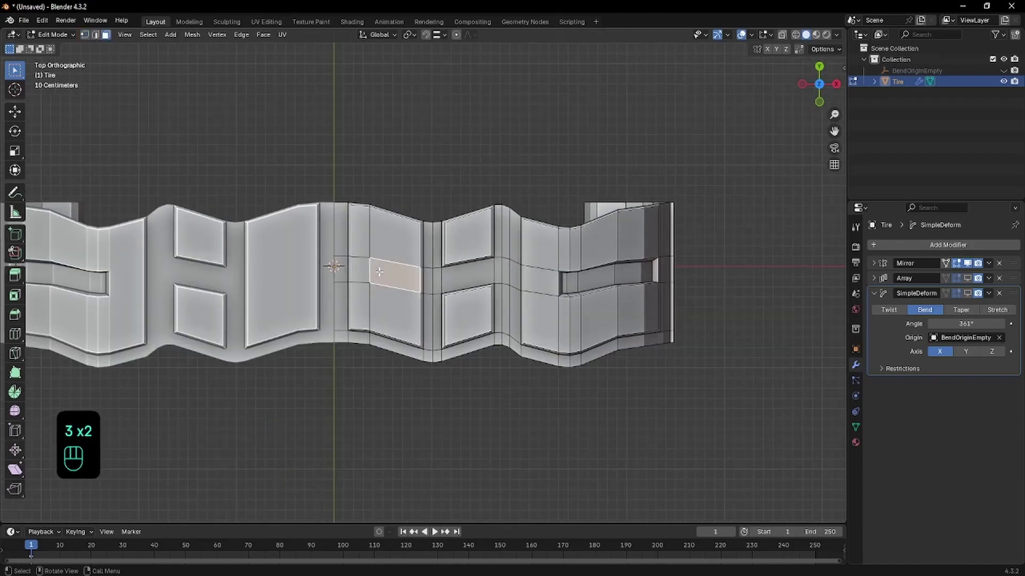
click(356, 274)
scroll(367, 275, up, 2)
shift+click(385, 276)
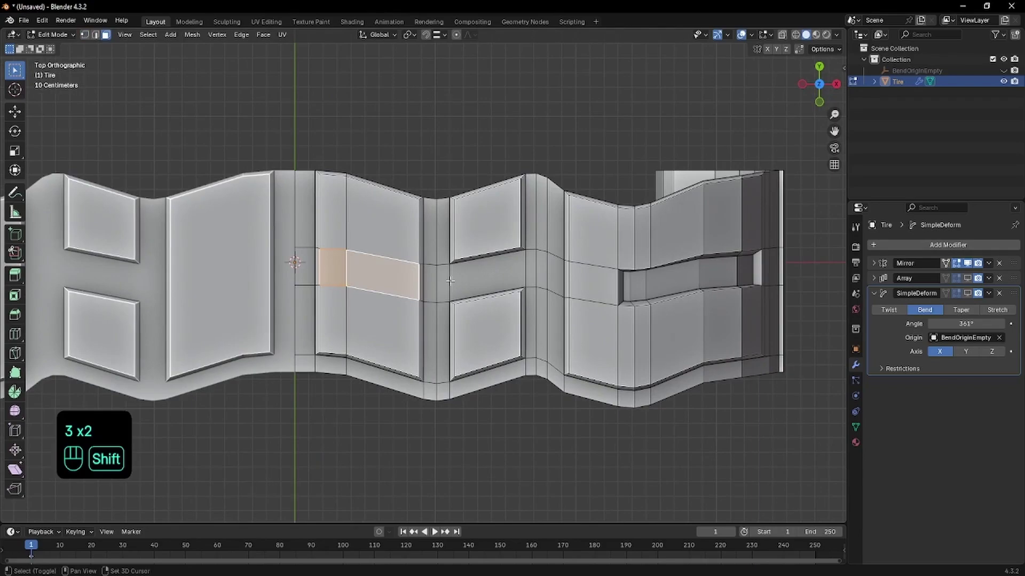
- Try insetting the two faces by about 0.047 m and extruding them down into a groove, and undo both operations
key(i)
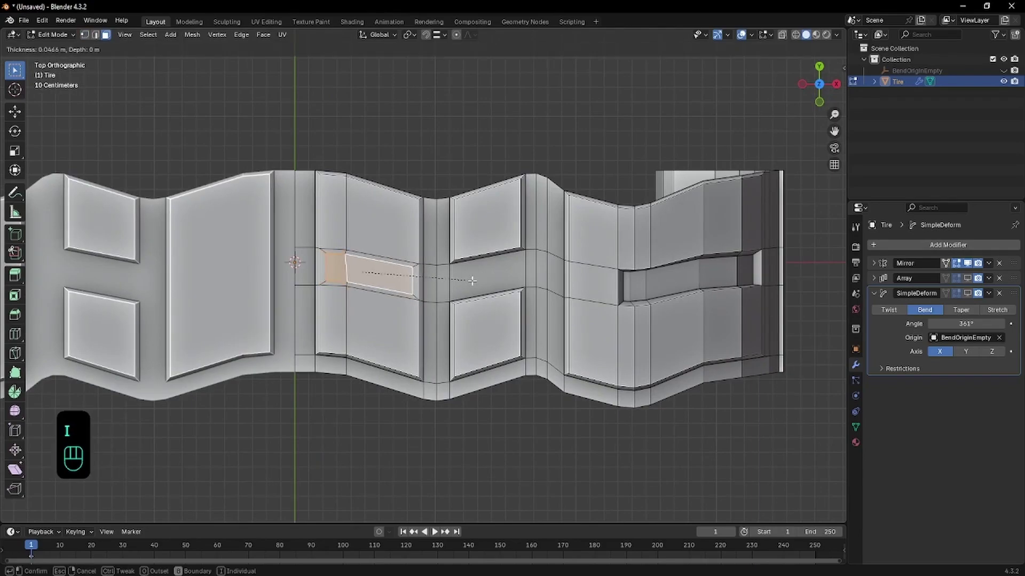
click(472, 281)
scroll(401, 279, up, 3)
middle_drag(402, 279, 427, 192)
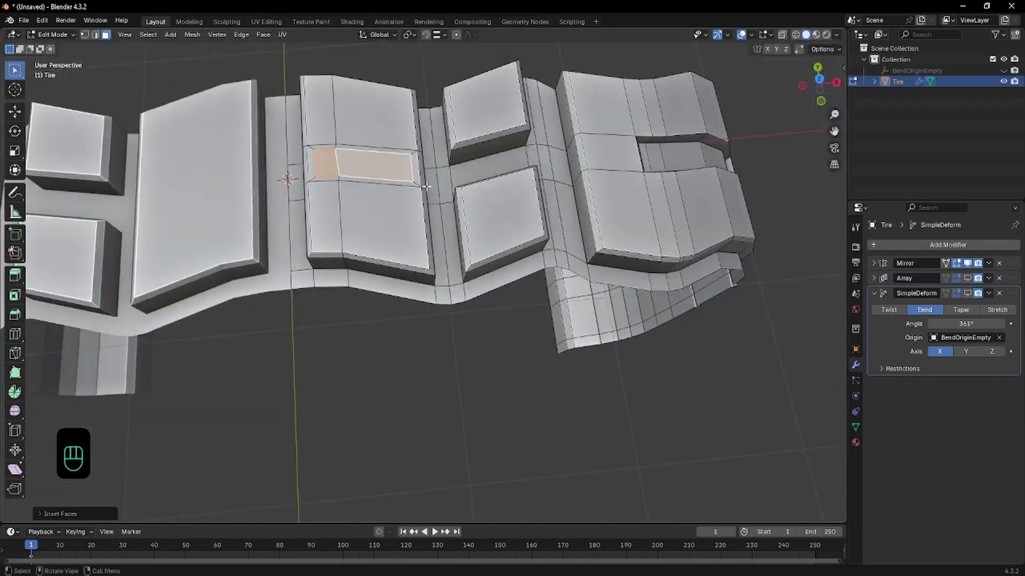
key(e)
click(430, 187)
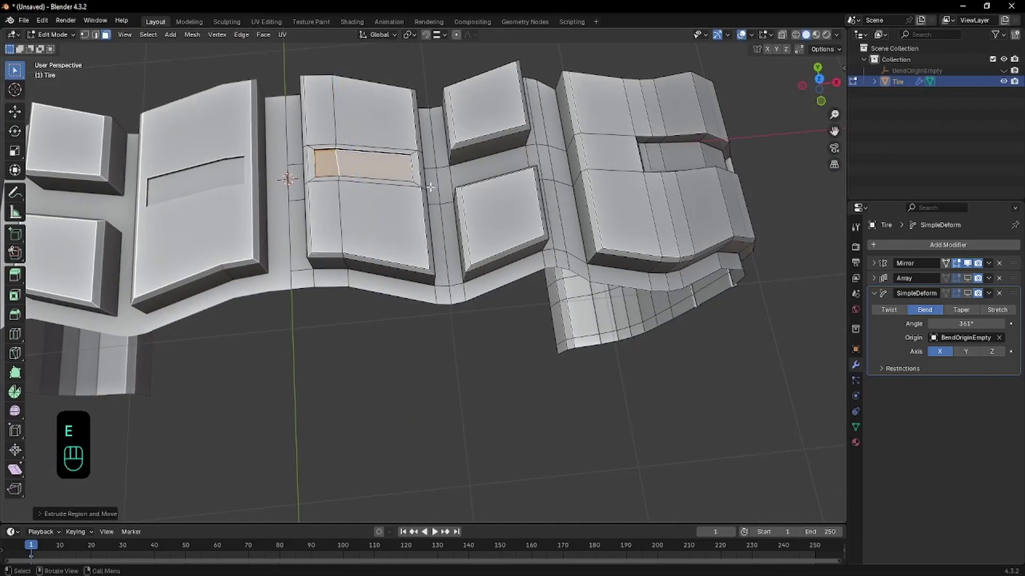
key(ctrl+z)
key(ctrl+z)
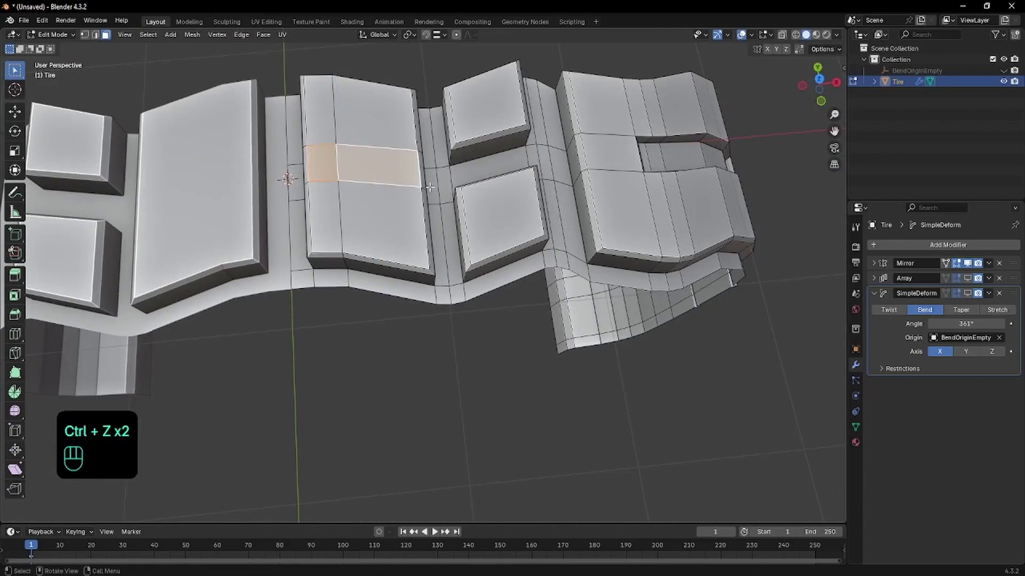
- Return to Object Mode, enable the Array and SimpleDeform modifiers in the viewport, and inspect the full tire's tread
key(Tab)
scroll(429, 187, down, 5)
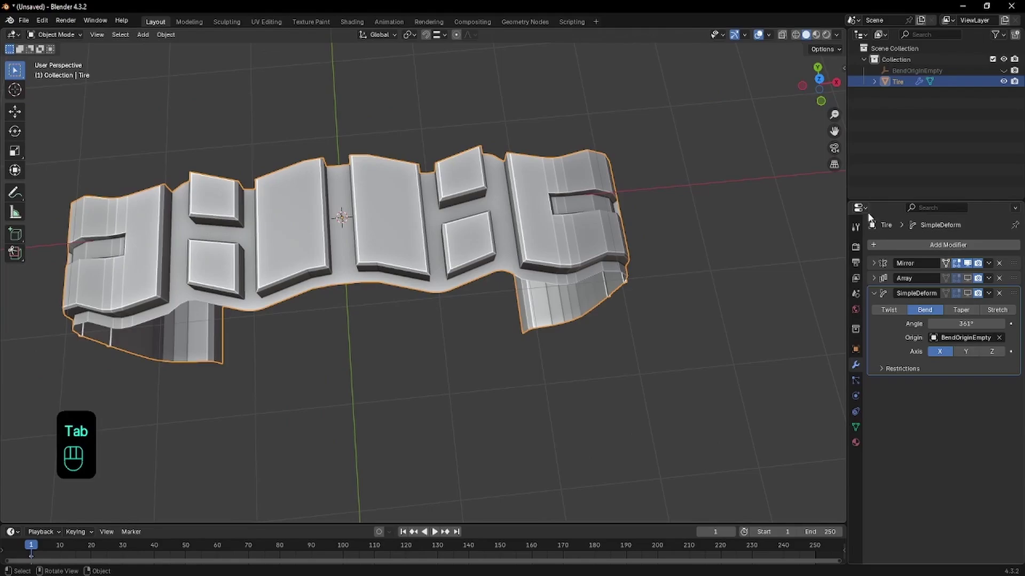
drag(956, 278, 968, 291)
scroll(660, 219, down, 3)
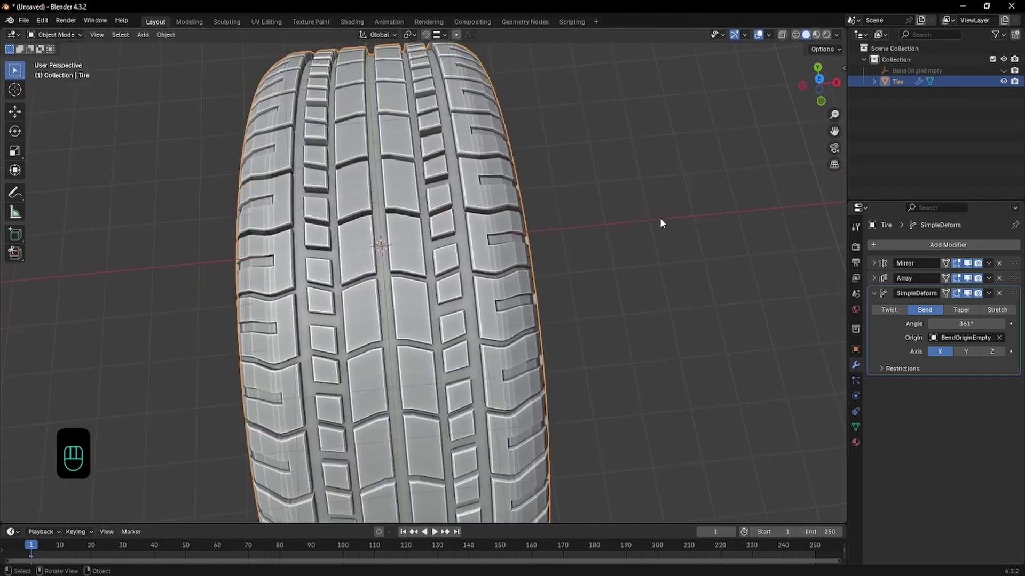
scroll(560, 192, up, 3)
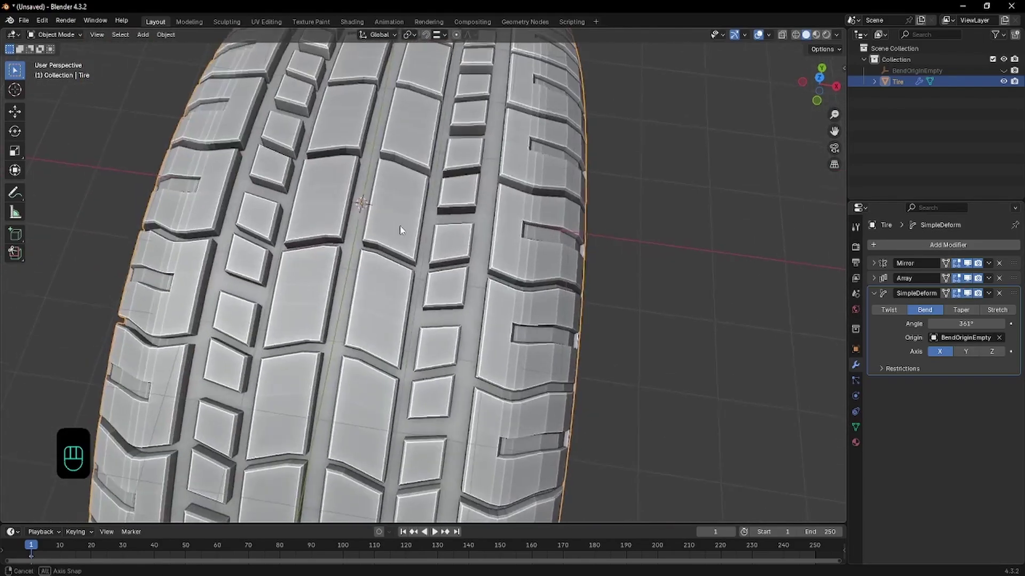
scroll(425, 238, up, 2)
scroll(357, 243, down, 6)
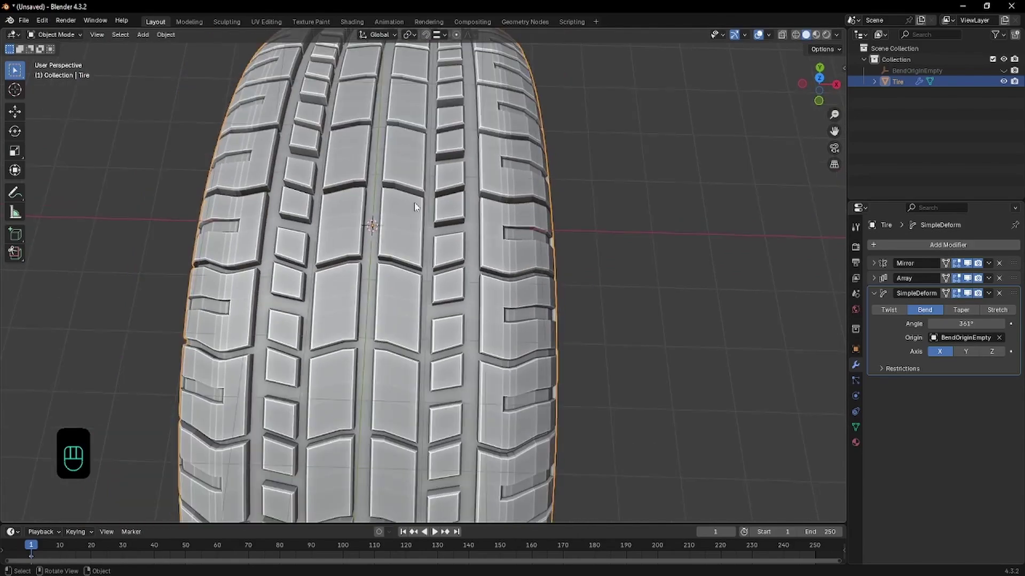
middle_drag(415, 153, 463, 188)
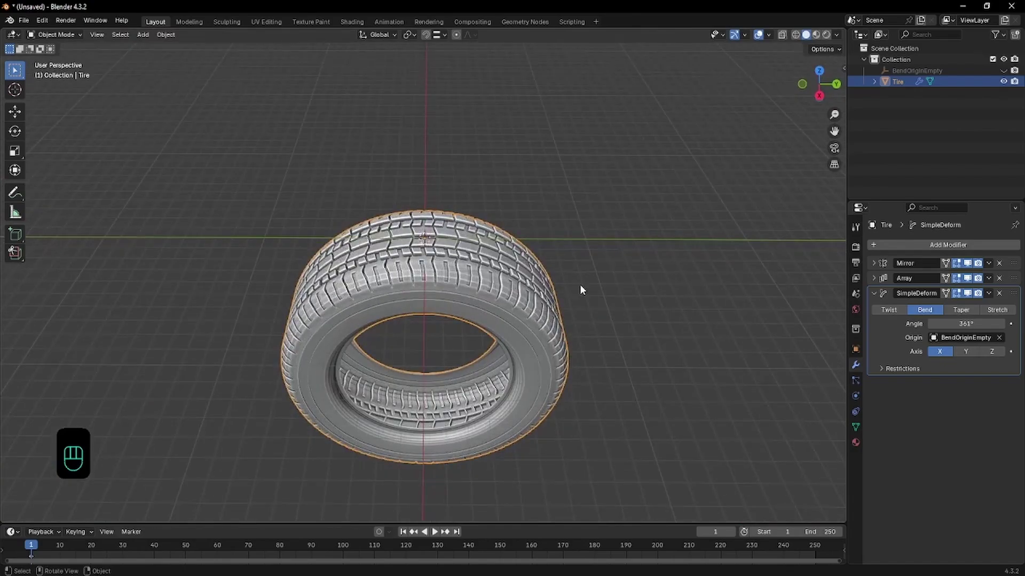
- Collapse the SimpleDeform modifier's settings and unhide BendOriginEmpty in the viewport
click(874, 294)
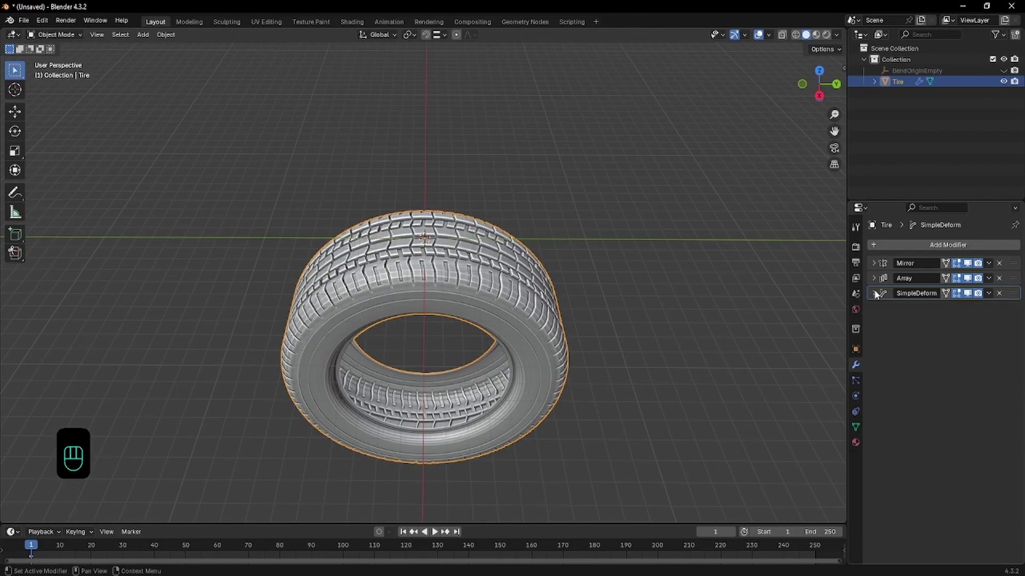
click(1003, 71)
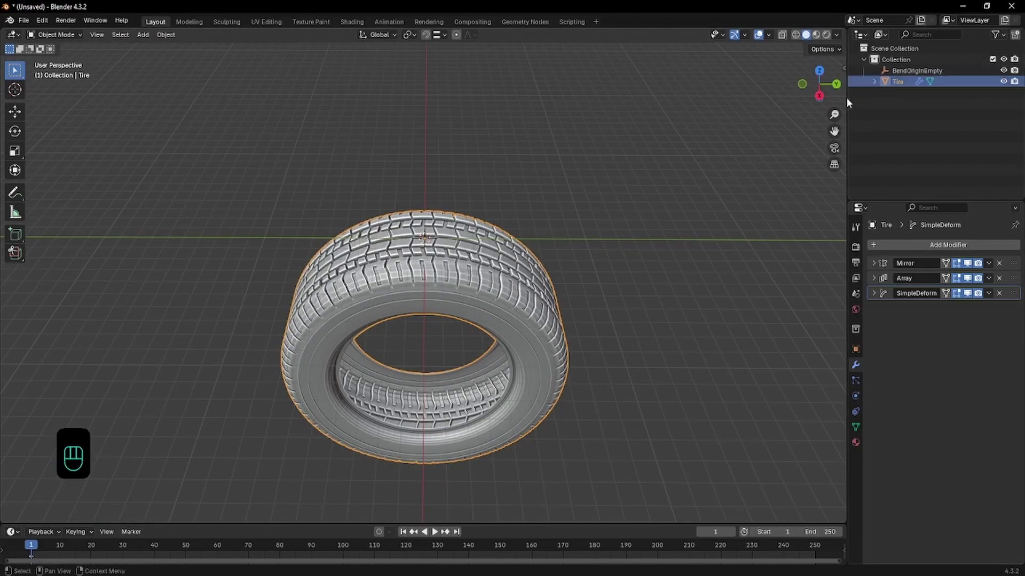
click(428, 233)
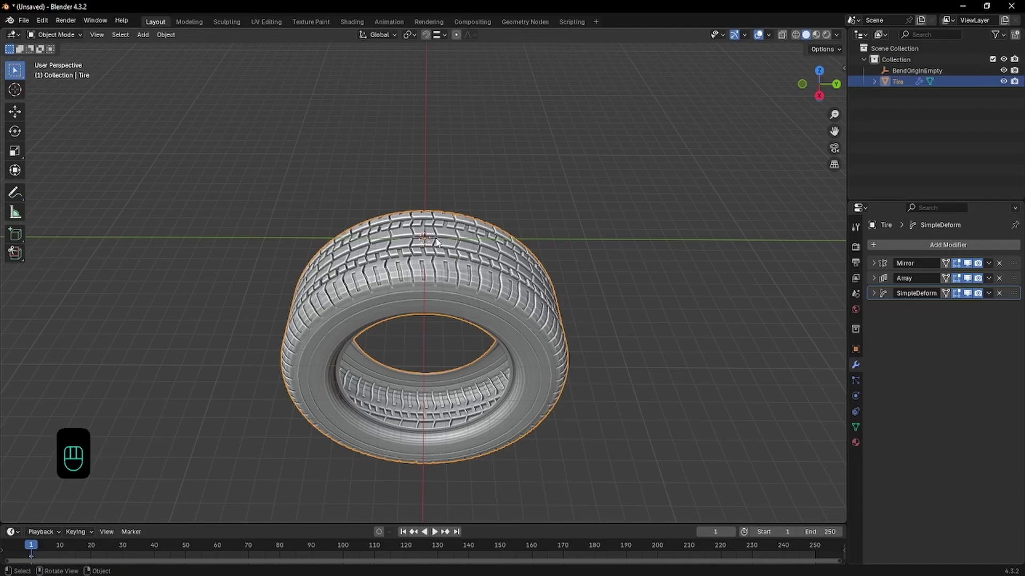
- Select BendOriginEmpty and scale it up uniformly to about 6.37
scroll(432, 235, up, 5)
middle_drag(413, 167, 476, 145)
click(406, 161)
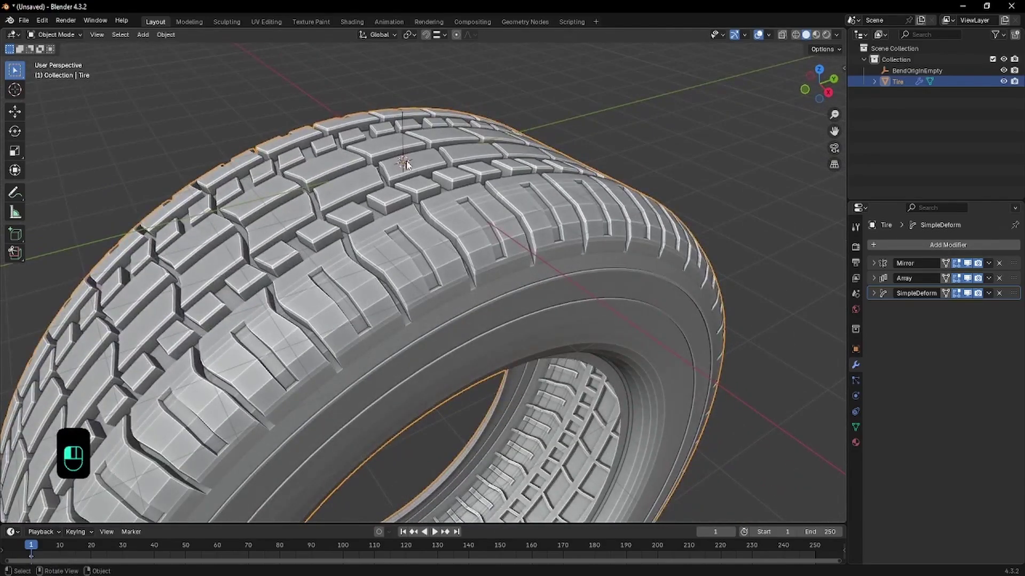
click(949, 70)
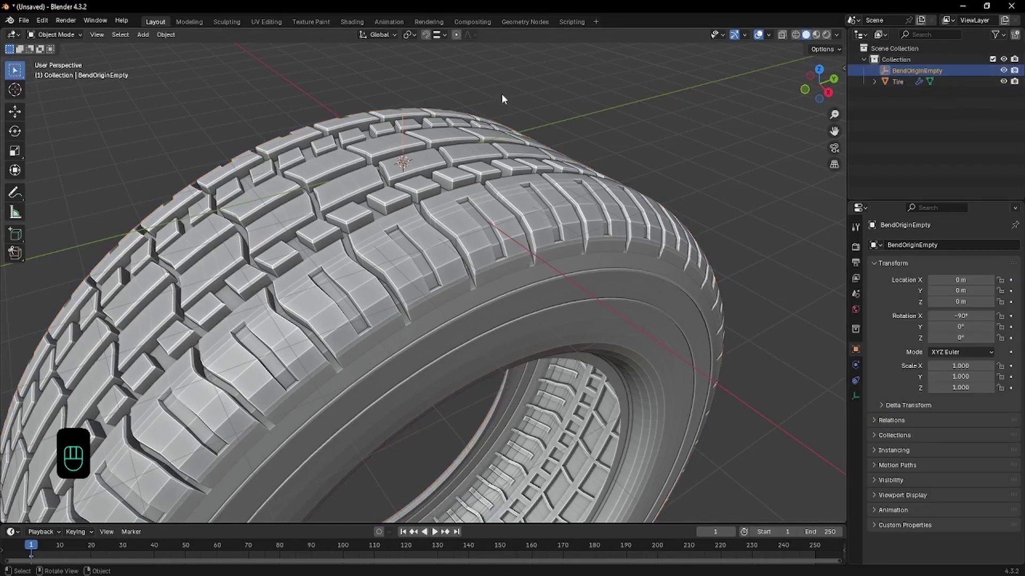
scroll(476, 122, down, 5)
key(s)
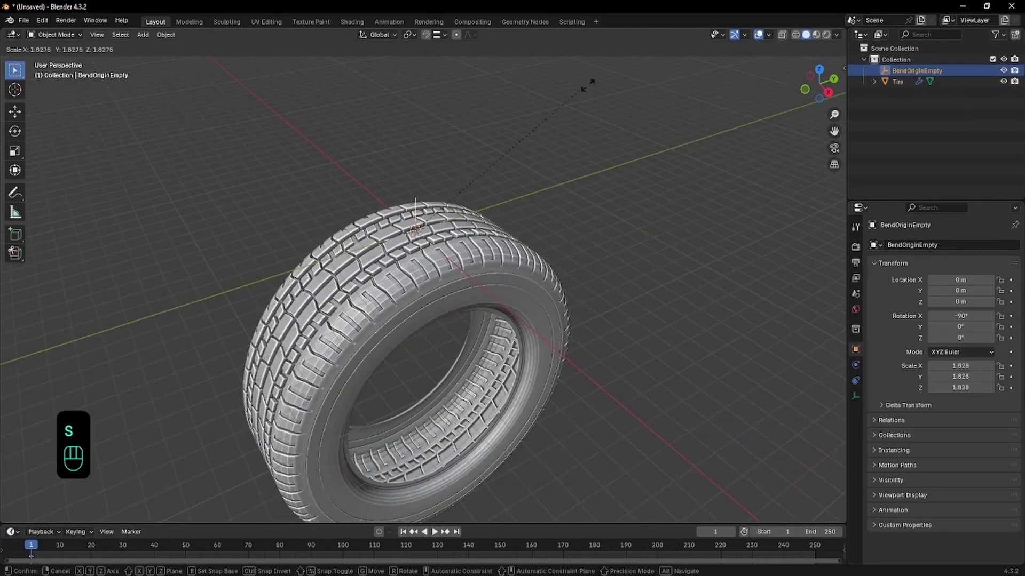
click(261, 219)
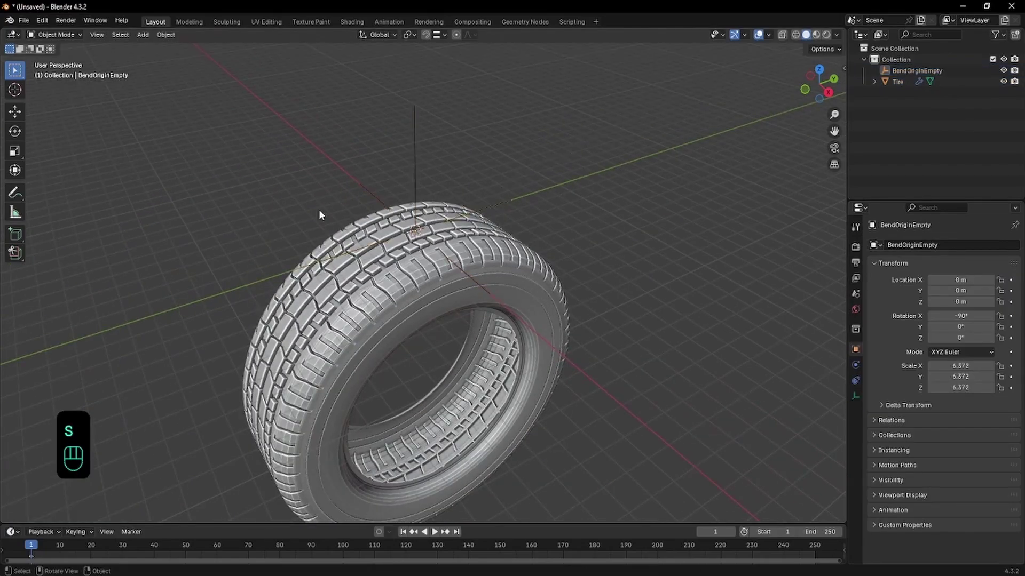
- Select the tire together with BendOriginEmpty and duplicate both along the X axis to about -32.8 m
middle_drag(318, 209, 235, 184)
drag(354, 153, 478, 204)
scroll(369, 219, down, 3)
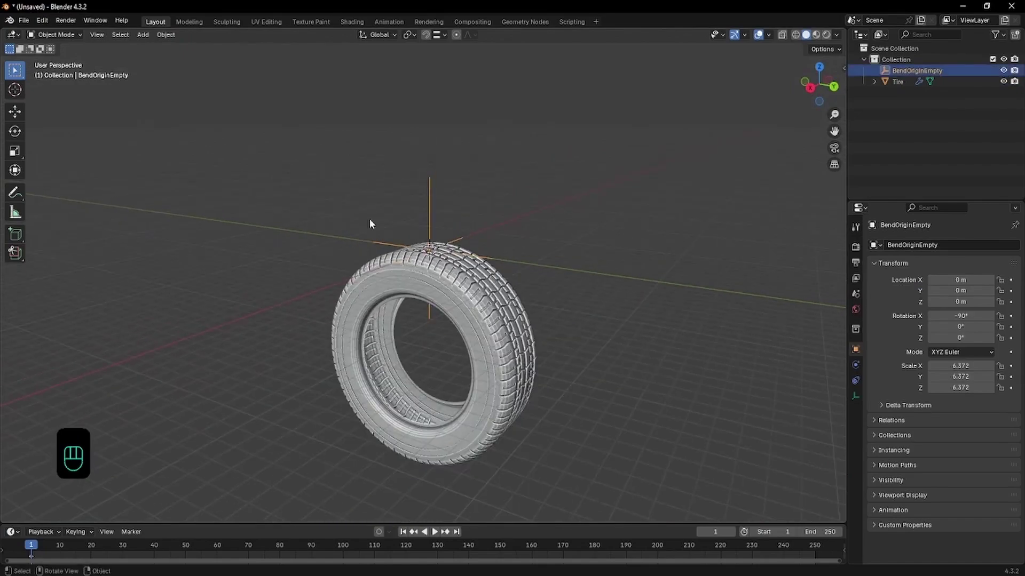
drag(521, 120, 394, 326)
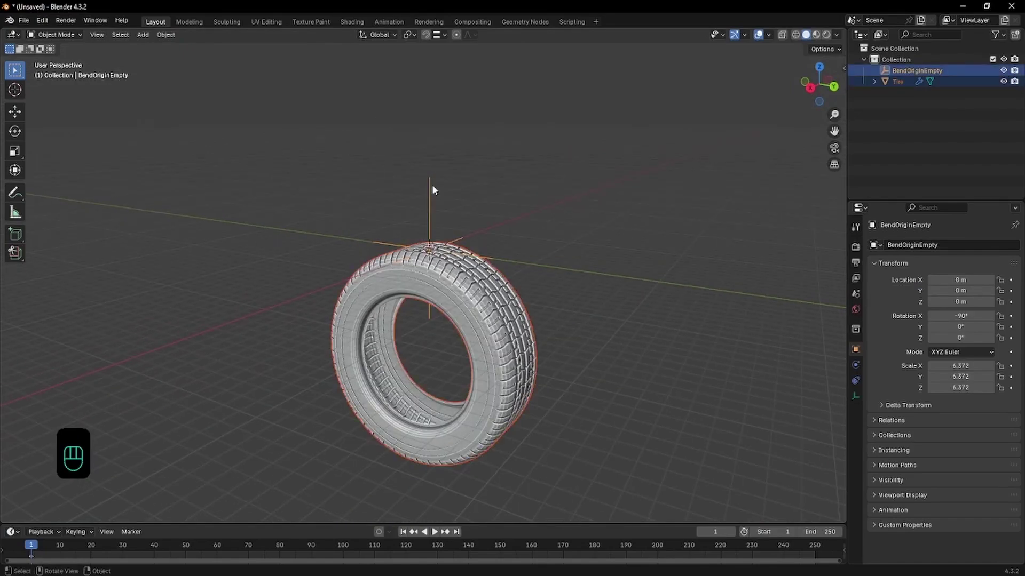
ctrl+click(914, 75)
middle_drag(388, 297, 530, 267)
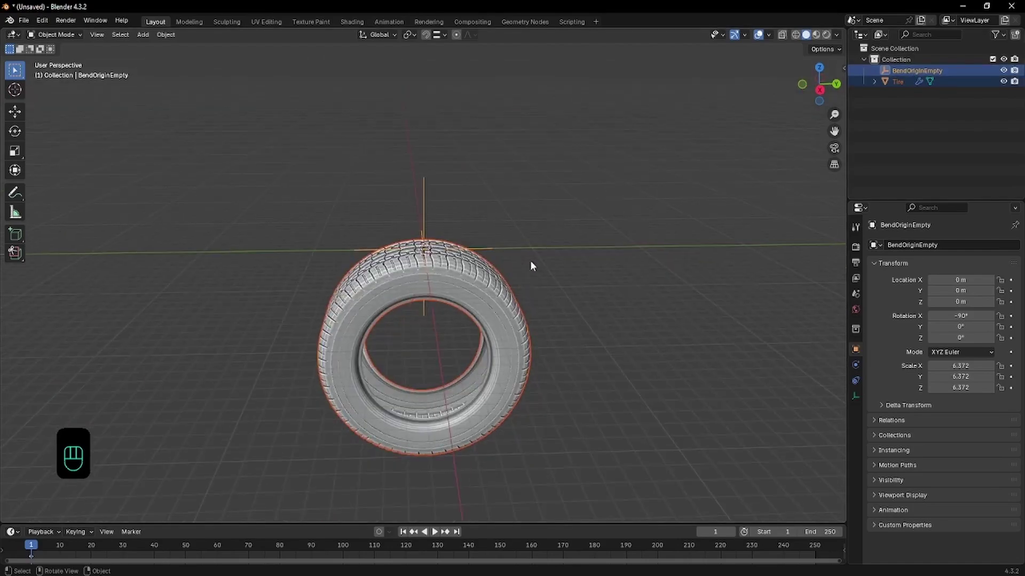
middle_drag(315, 210, 456, 246)
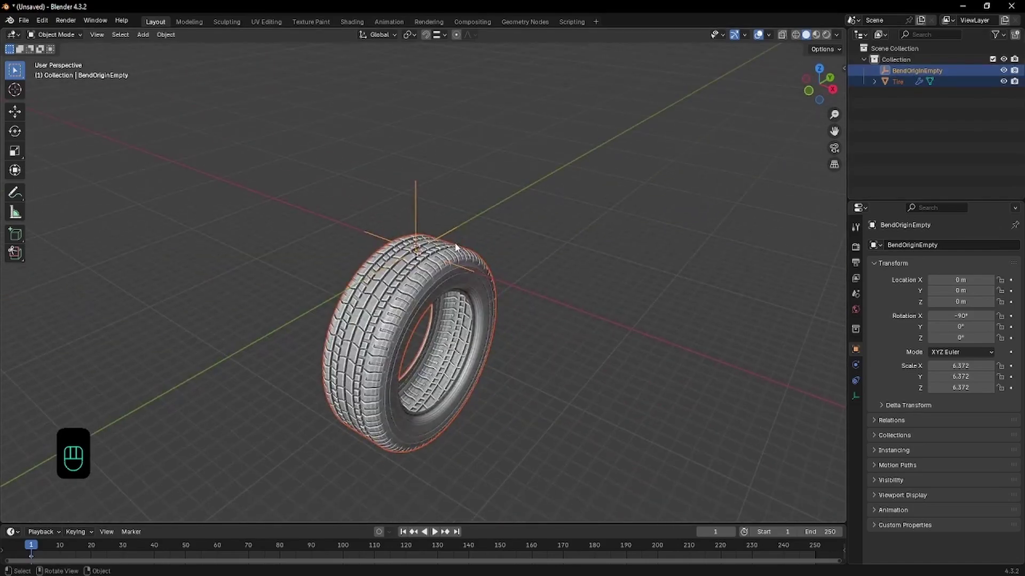
scroll(455, 247, down, 1)
key(shift+d)
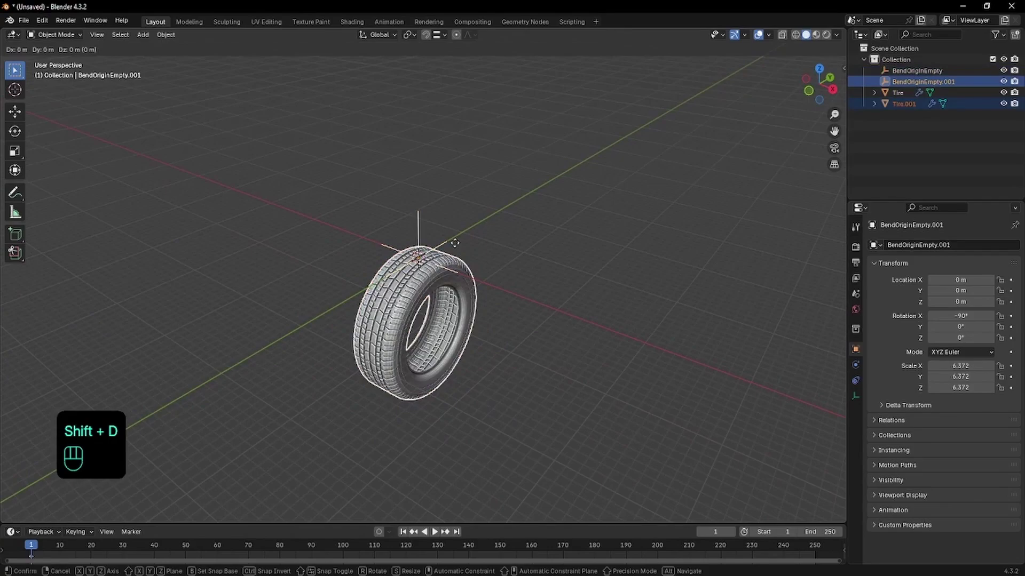
key(x)
click(293, 200)
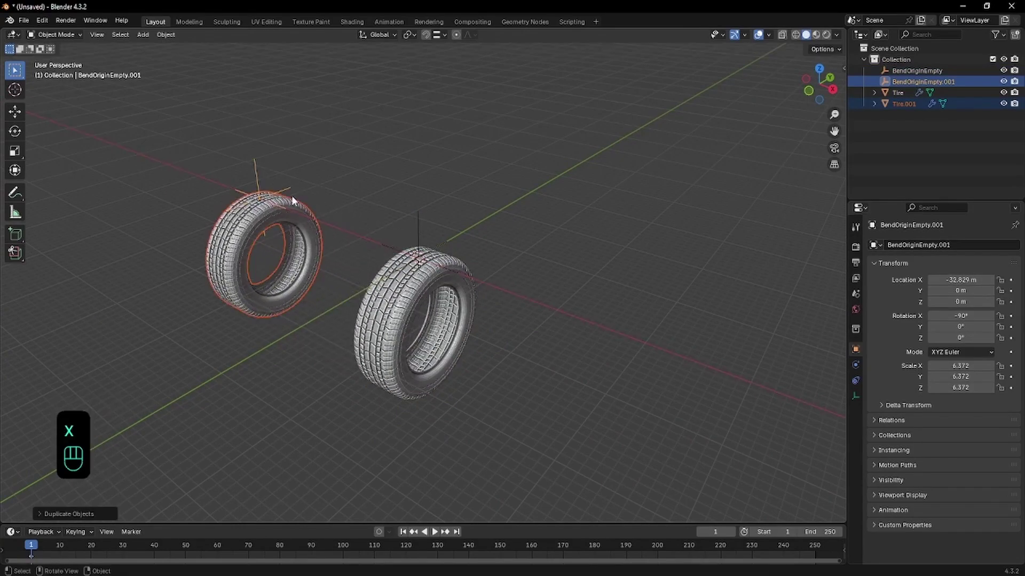
- Move the duplicated tire and its empty into a new collection named TireBackup
shift+middle_drag(251, 230, 395, 251)
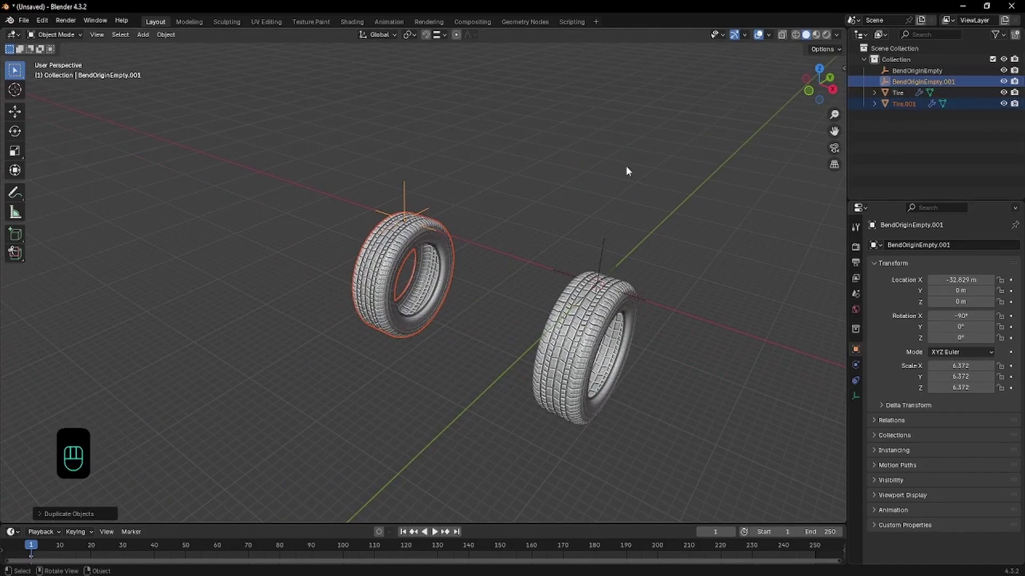
key(m)
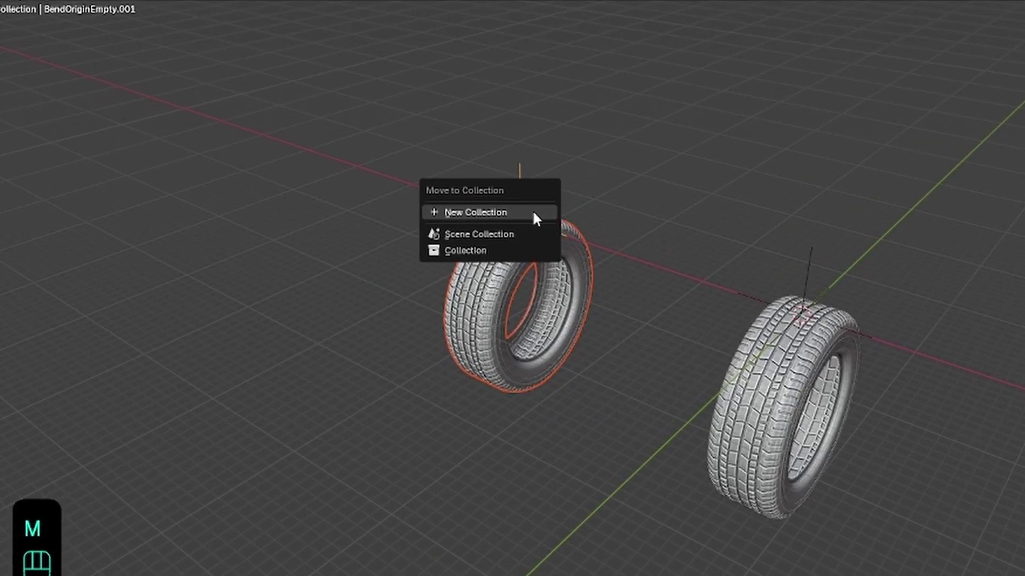
click(498, 211)
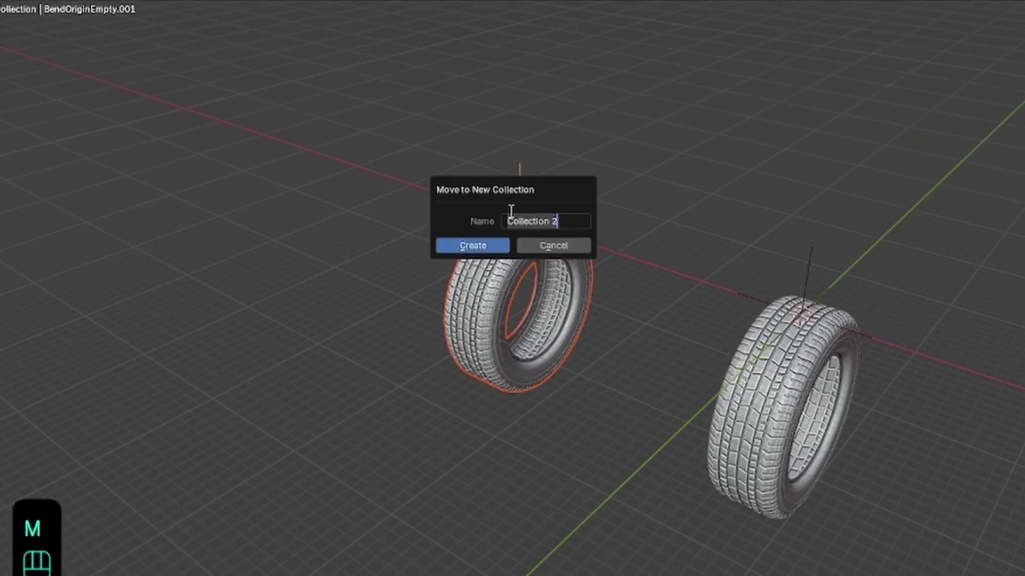
text(Tire)
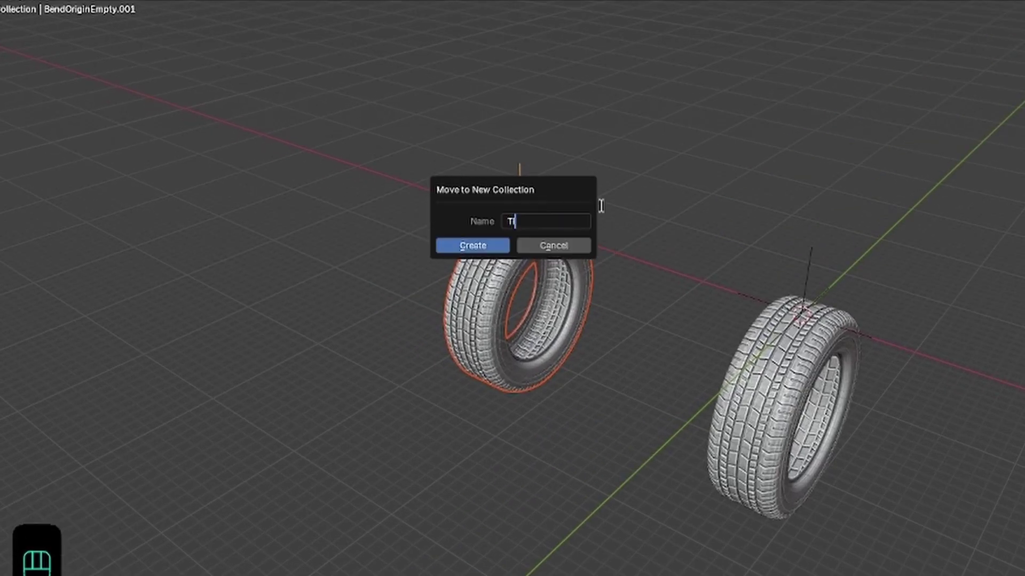
text(Backup)
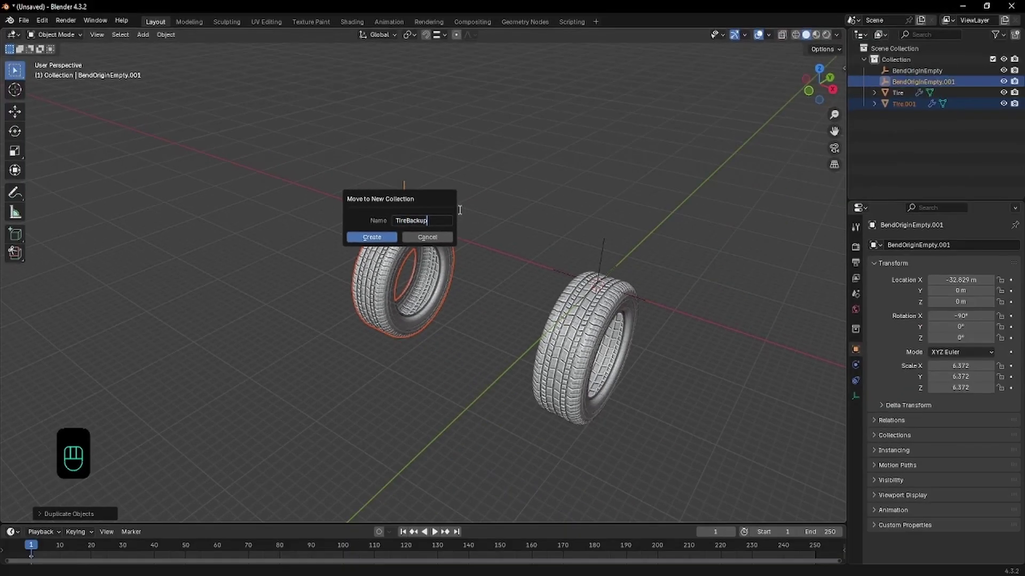
key(Return)
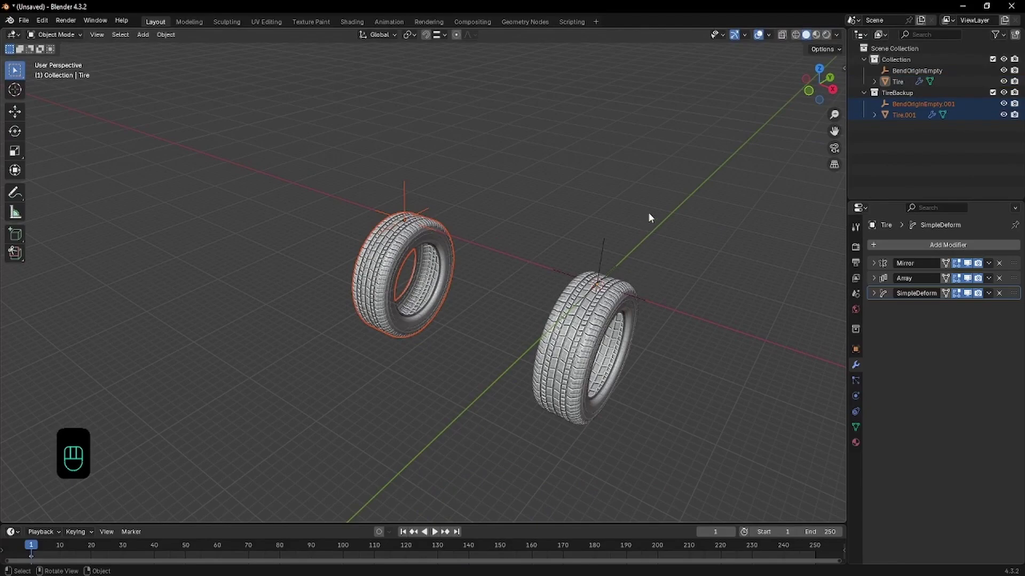
- Disable the original tire's SimpleDeform and Array modifiers in the viewport, view its base segment in Edit Mode, and re-enable both in Object Mode
drag(646, 216, 592, 303)
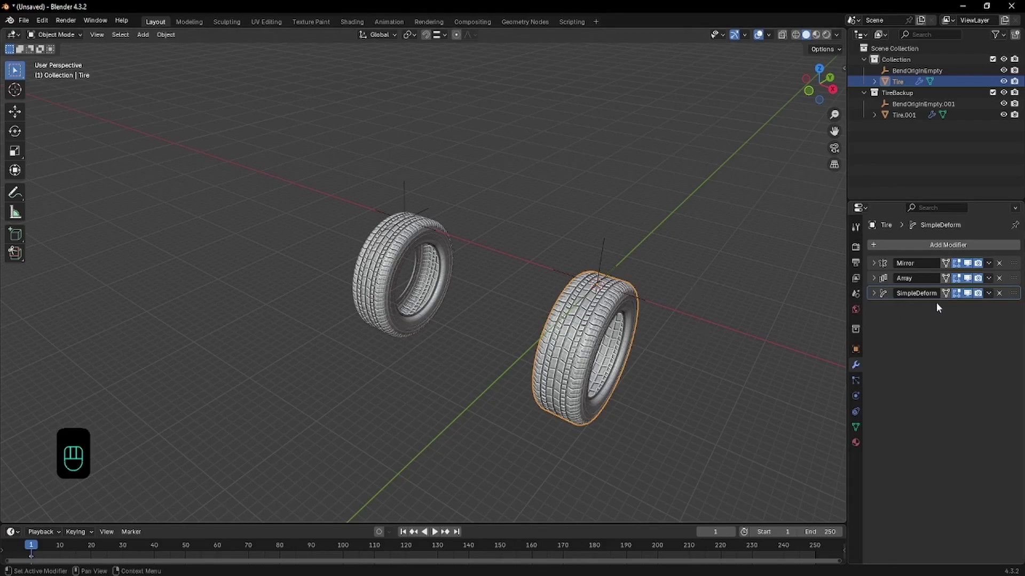
click(967, 293)
click(967, 278)
click(967, 278)
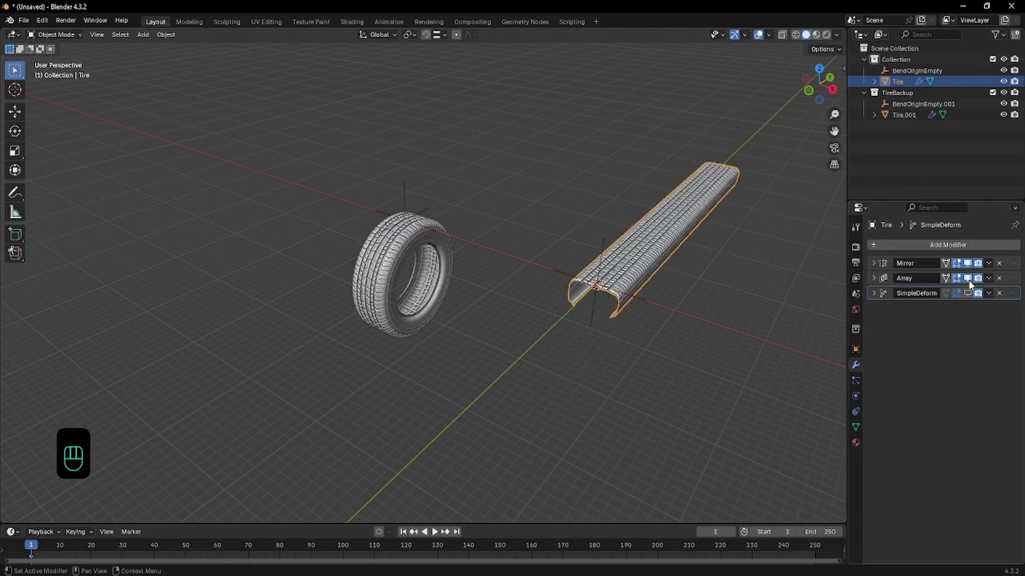
click(968, 278)
key(Tab)
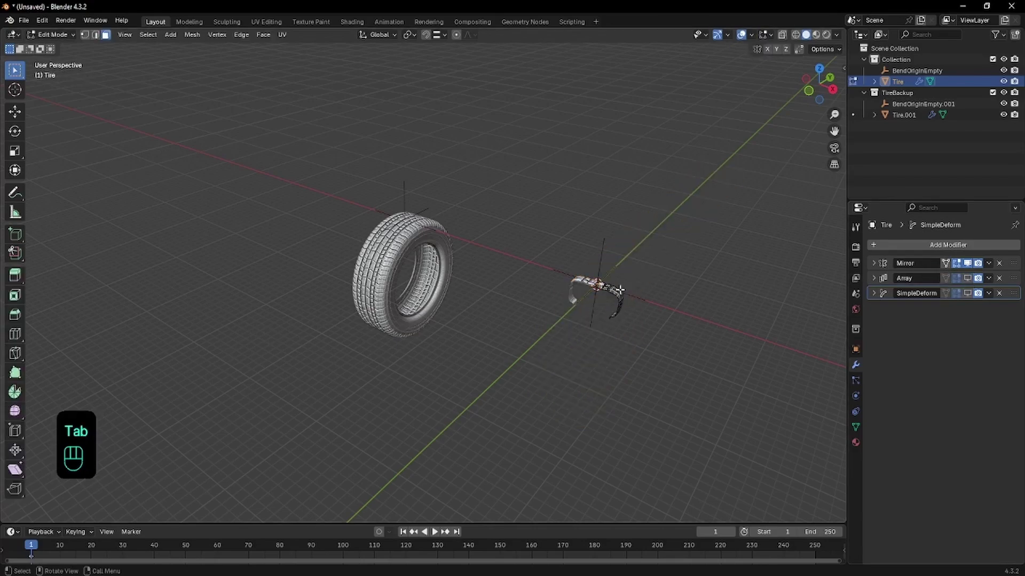
key(Tab)
click(968, 278)
click(967, 293)
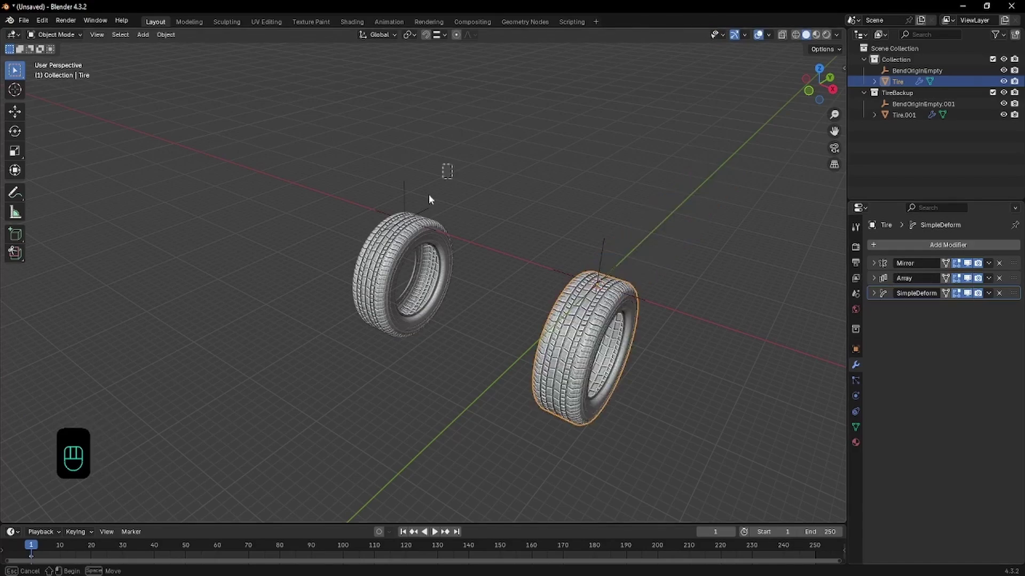
- Try duplicating the backup tire and its empty to a free spot beside them, and undo the duplication
drag(428, 194, 342, 227)
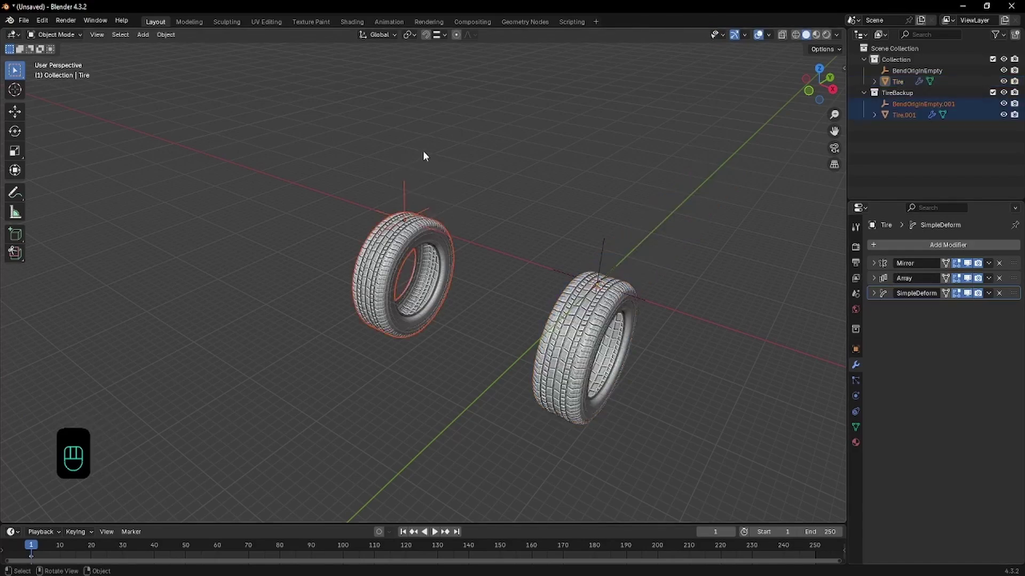
drag(598, 284, 594, 330)
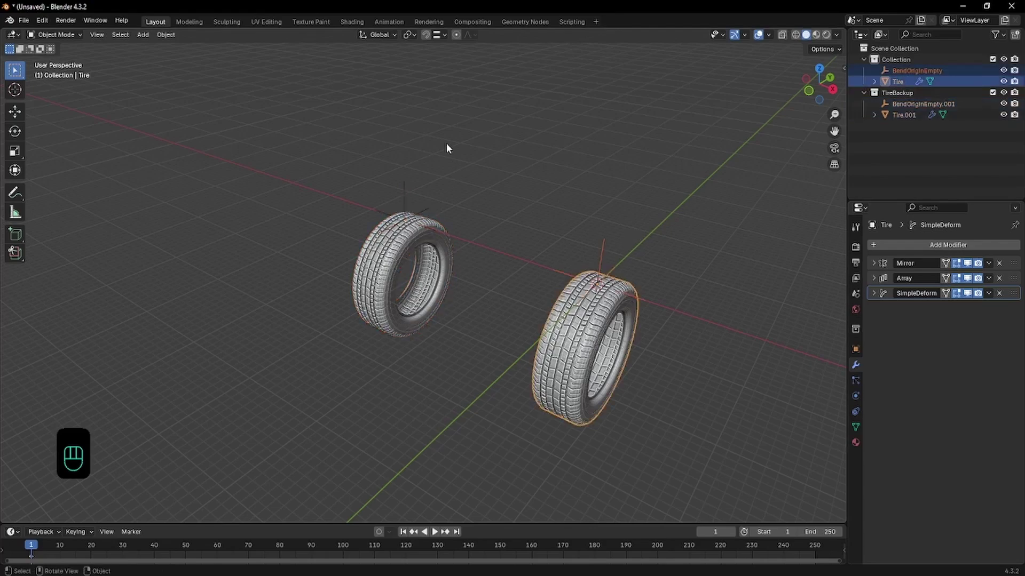
drag(446, 143, 400, 226)
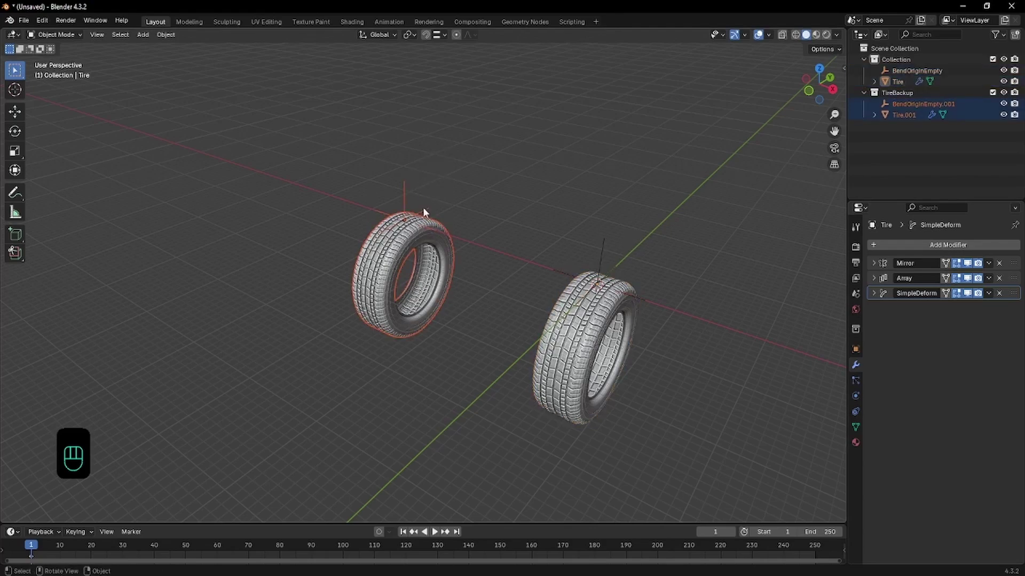
key(shift+d)
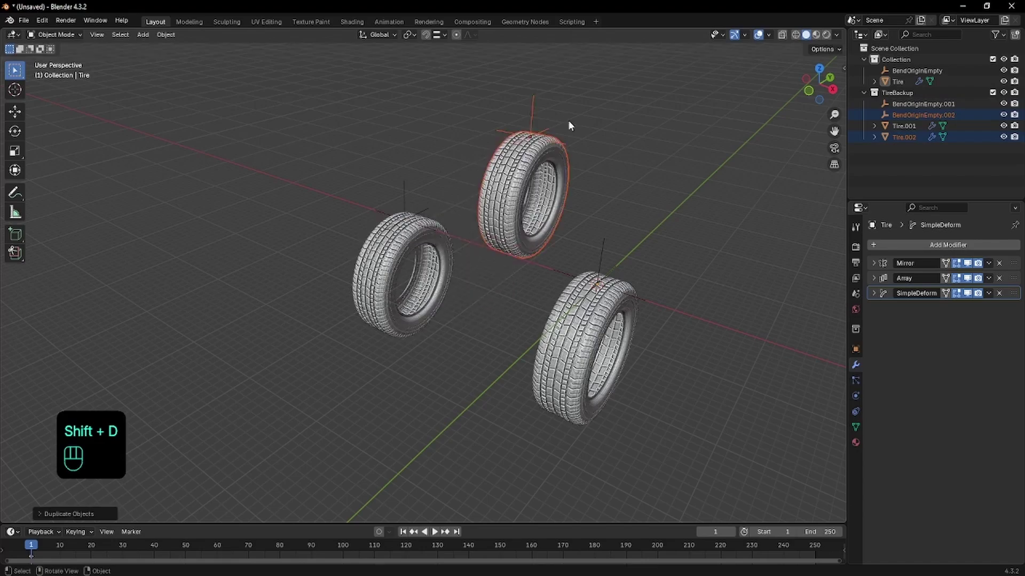
click(568, 121)
key(ctrl+z)
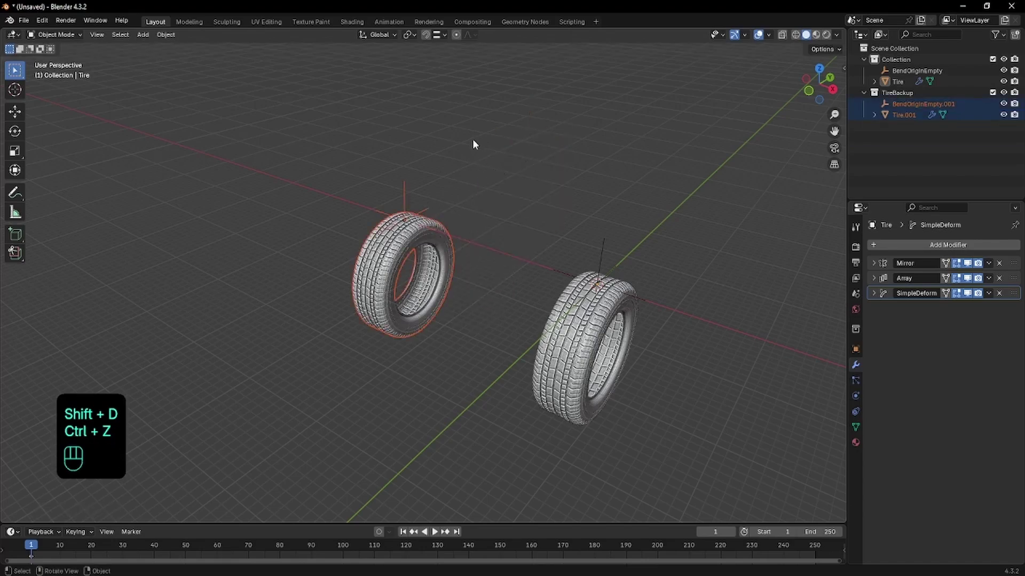
- Hide the TireBackup collection in the viewport and select the original tire
click(1002, 93)
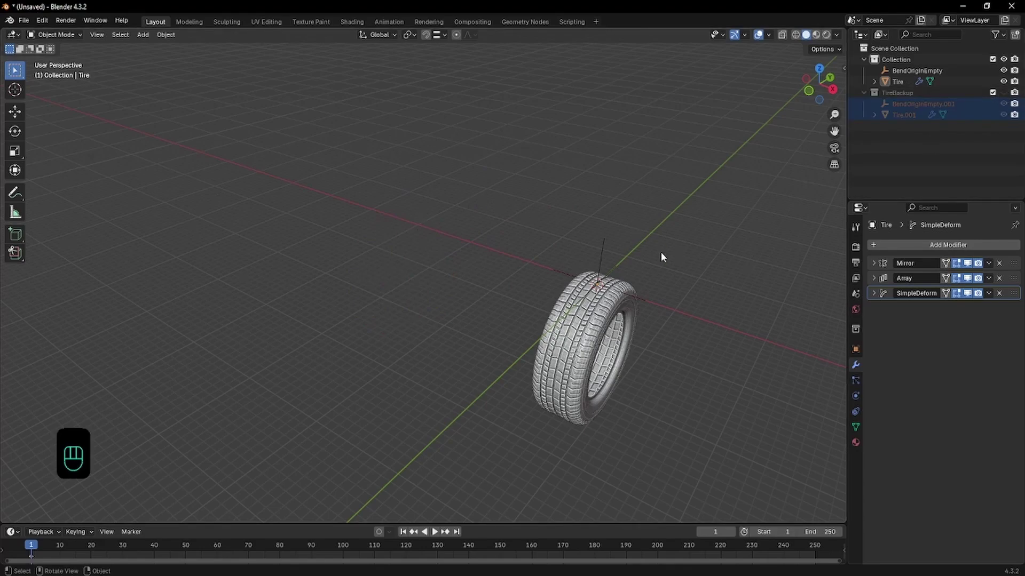
middle_drag(660, 252, 499, 172)
click(500, 172)
middle_drag(707, 111, 577, 137)
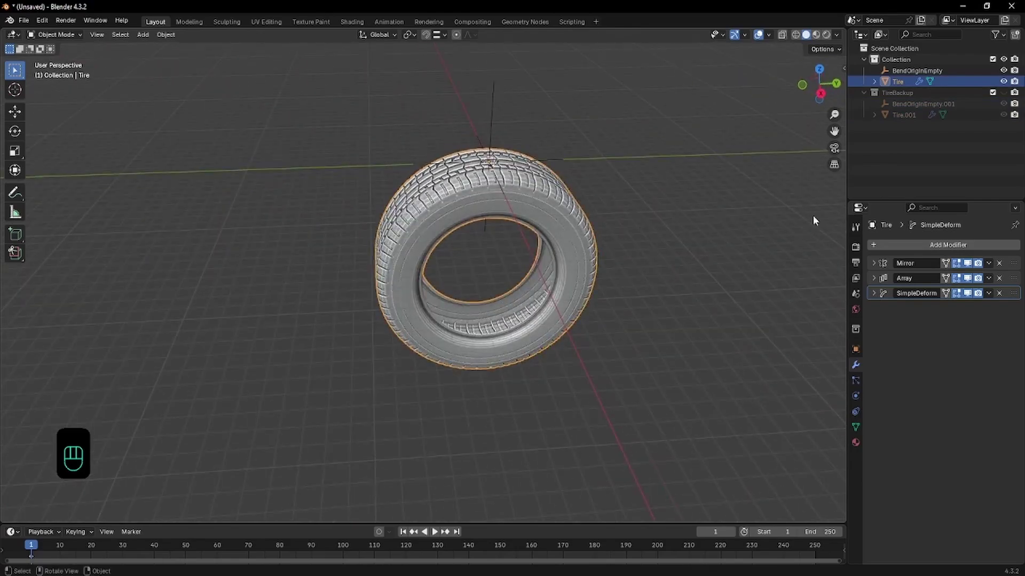
- Apply the original tire's Mirror, Array and SimpleDeform modifiers in stack order
click(884, 264)
click(887, 268)
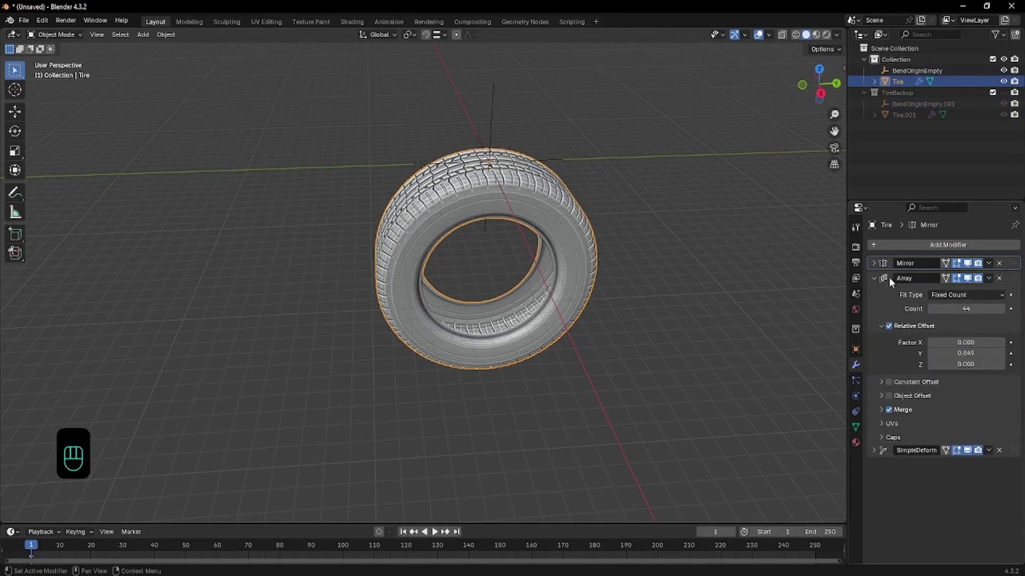
click(883, 267)
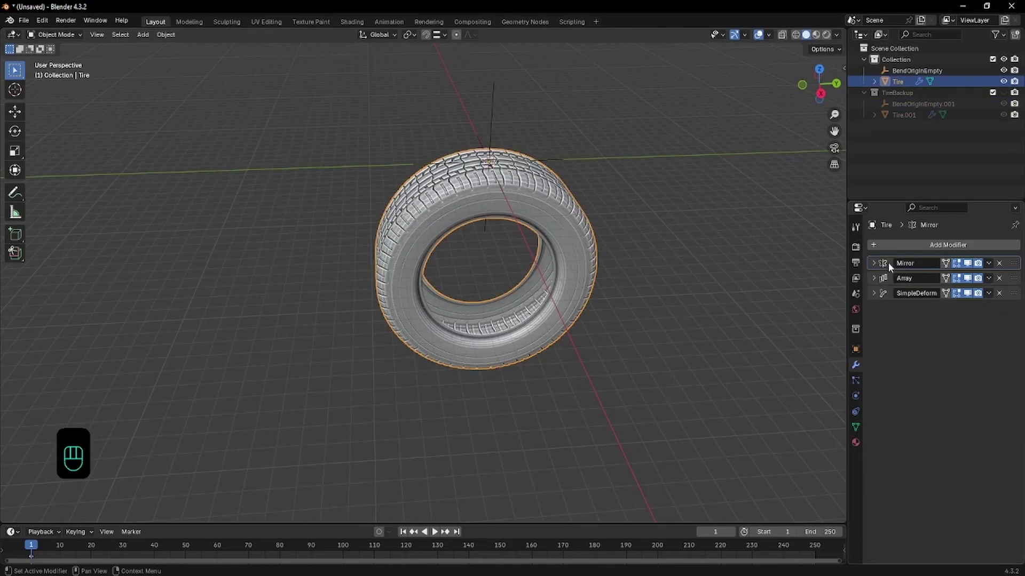
key(ctrl+a)
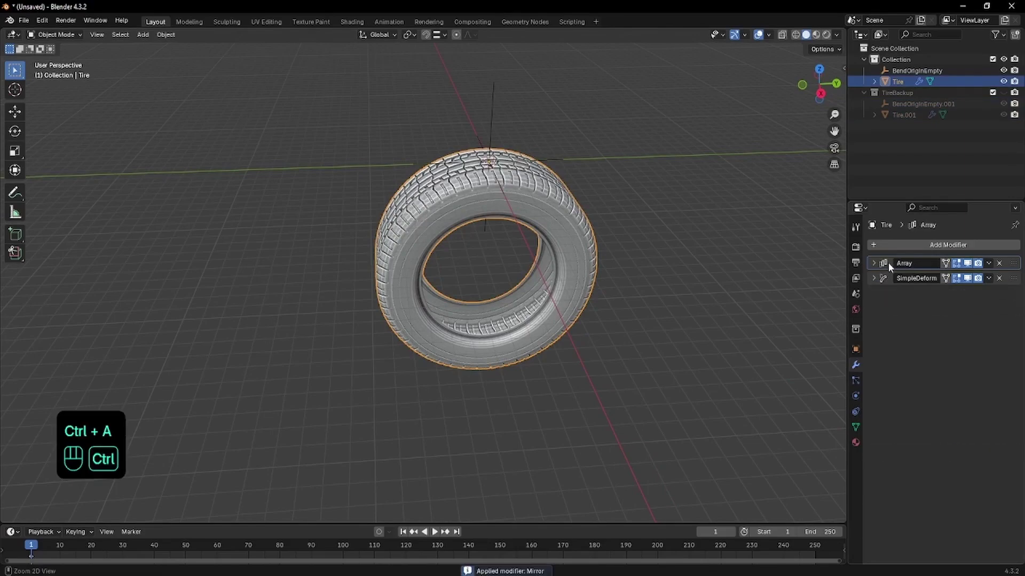
key(ctrl+a)
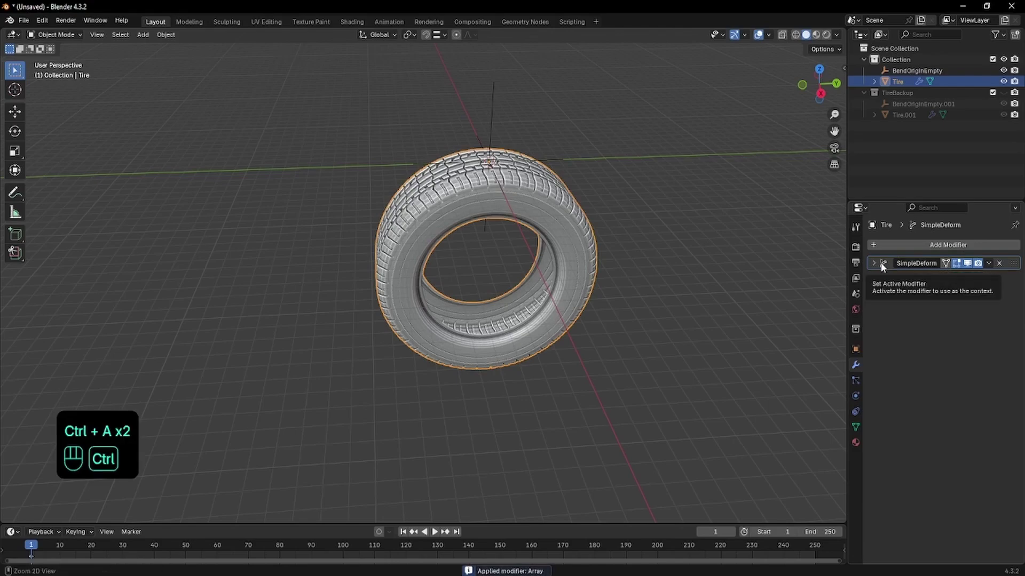
key(ctrl+a)
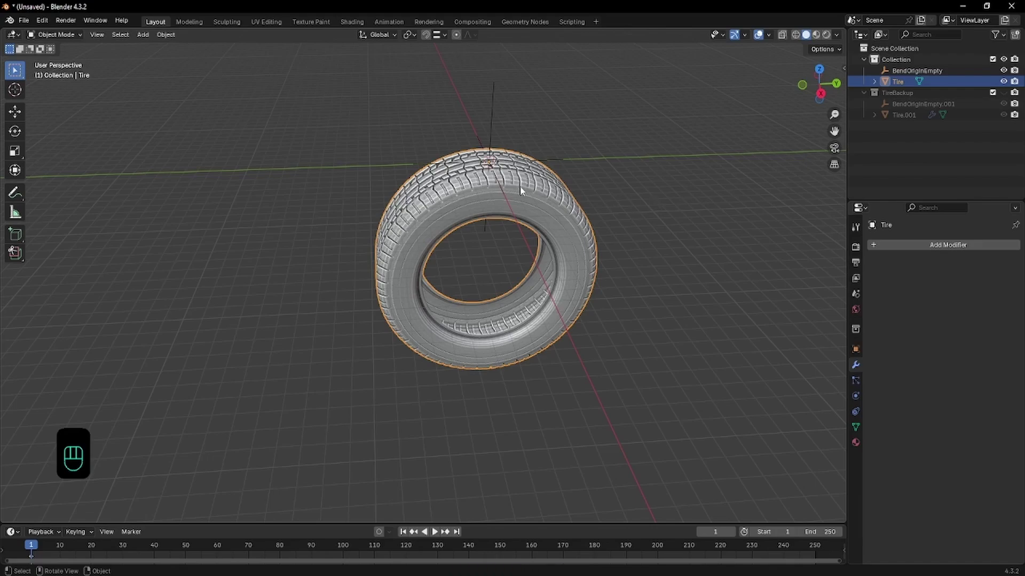
- Examine the tire's full mesh in Edit Mode by box-selecting areas of faces and viewing the tread up close
key(Tab)
middle_drag(520, 190, 573, 136)
drag(574, 135, 476, 216)
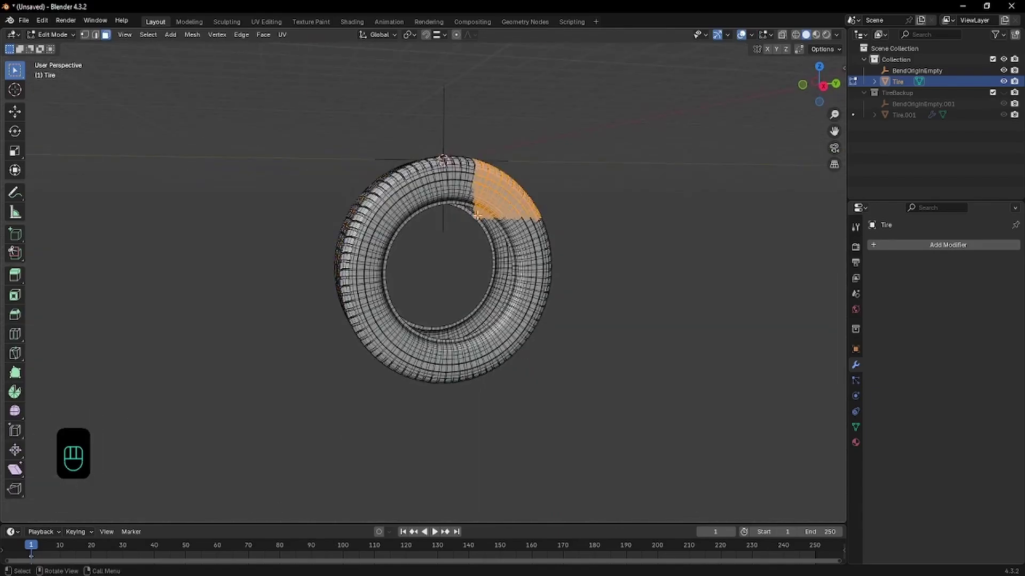
drag(497, 113, 418, 200)
middle_drag(543, 157, 458, 249)
scroll(467, 226, up, 4)
middle_drag(523, 199, 485, 167)
key(Tab)
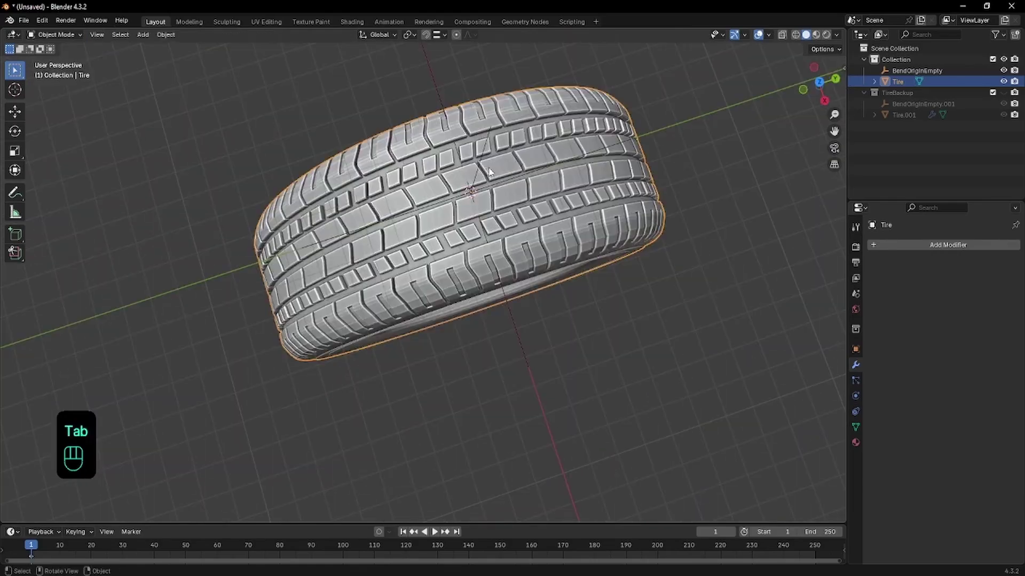
key(Tab)
scroll(487, 184, up, 4)
scroll(488, 173, down, 3)
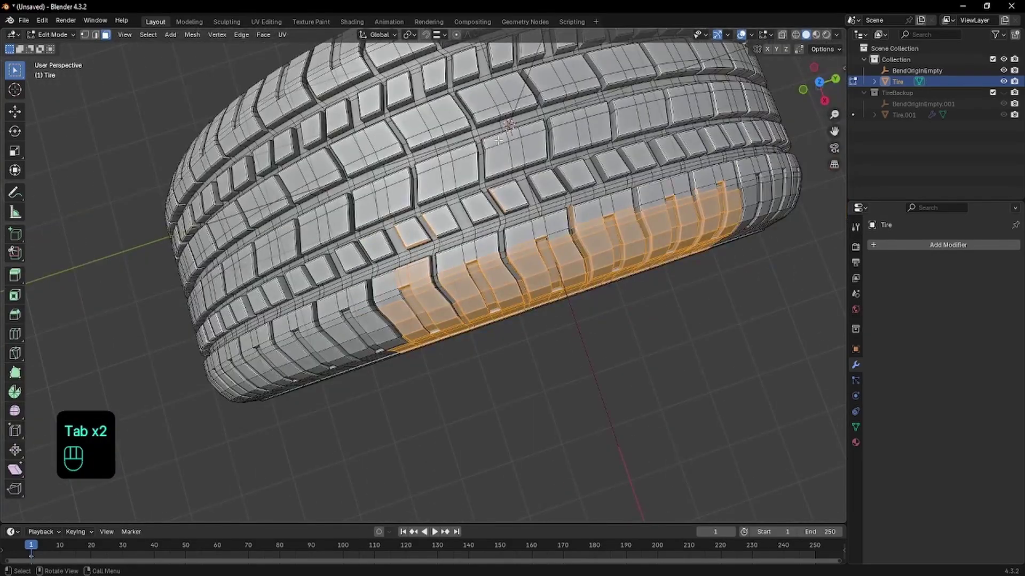
- Select face loops across and around the tire's tread to examine how they run through the mesh
alt+click(507, 125)
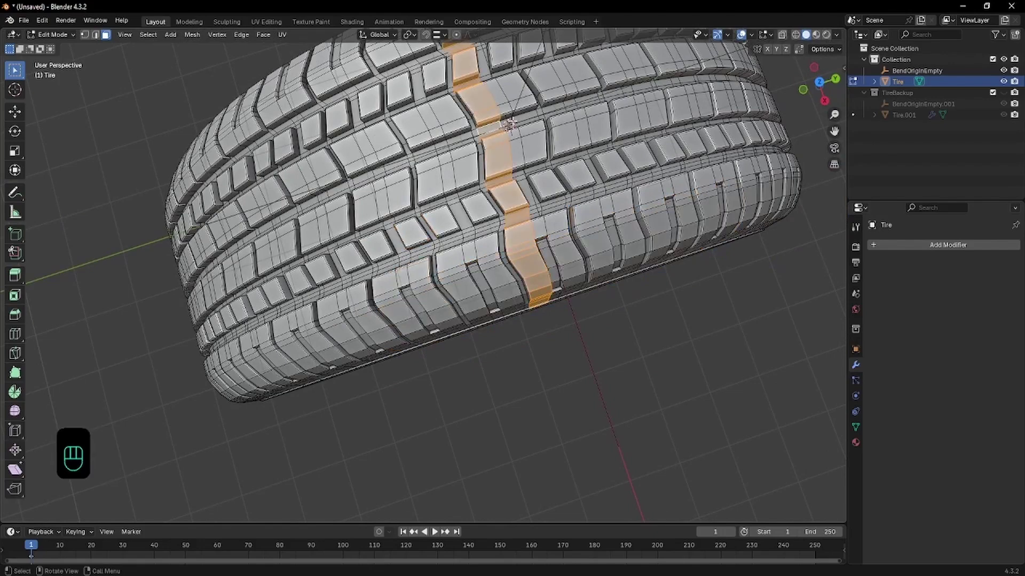
alt+click(521, 118)
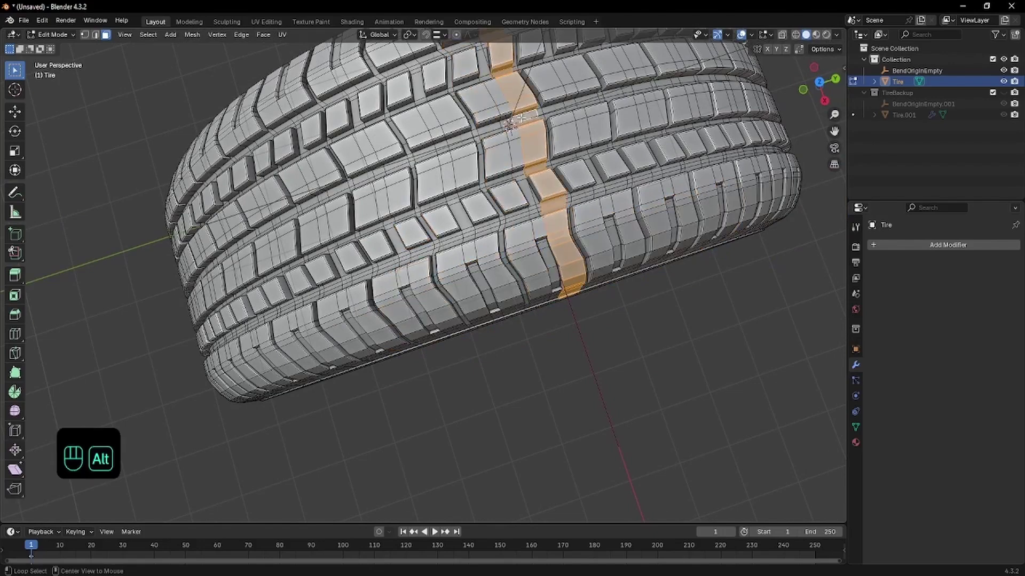
alt+shift+click(524, 120)
alt+shift+click(527, 120)
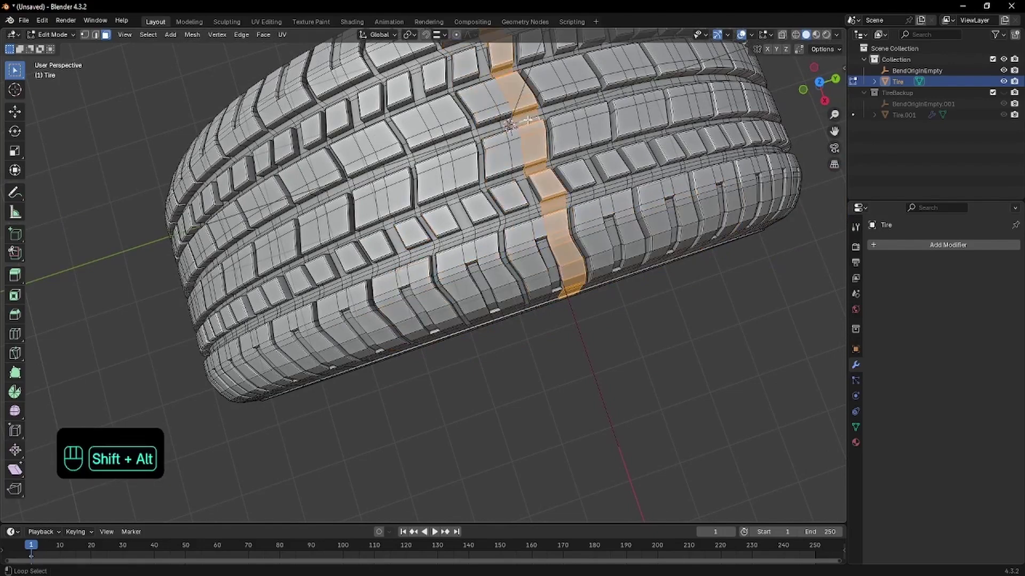
alt+click(562, 109)
middle_drag(562, 109, 340, 157)
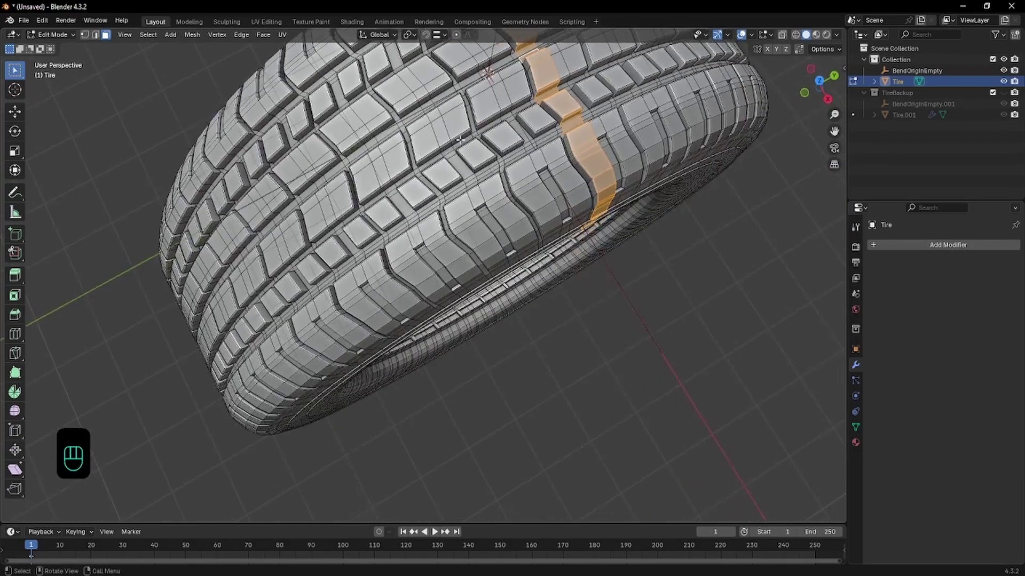
middle_drag(459, 139, 472, 132)
alt+click(395, 101)
middle_drag(373, 111, 424, 126)
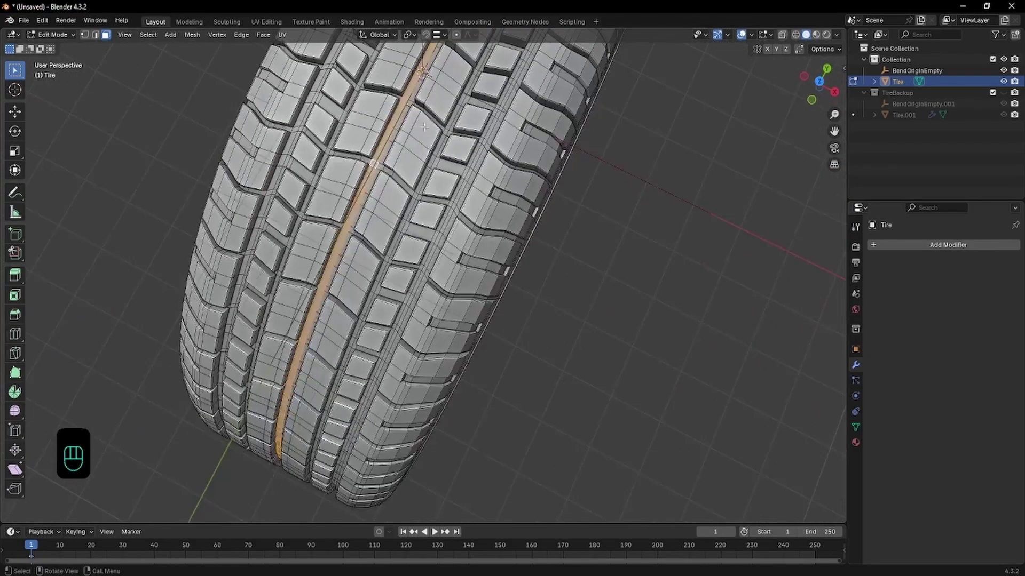
scroll(424, 126, down, 5)
middle_drag(433, 181, 457, 152)
- Undo the mesh selections and the application of the original tire's Mirror, Array and SimpleDeform modifiers
key(ctrl+z)
key(ctrl+z)
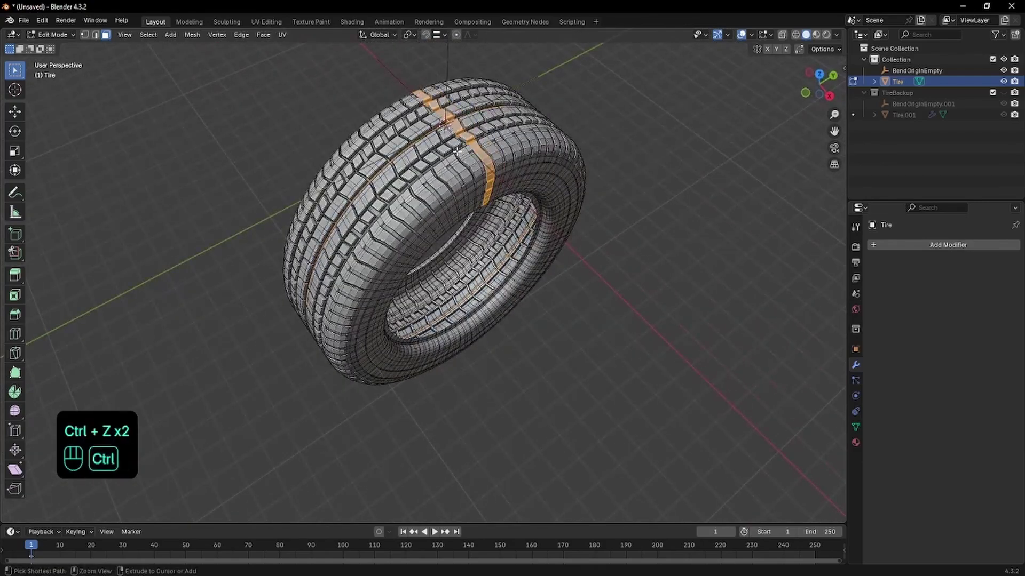
key(ctrl+z)
key(ctrl+z)
key(ctrl+z)
key(ctrl+z)
key(ctrl+z)
key(ctrl+z)
key(ctrl+z)
key(ctrl+z)
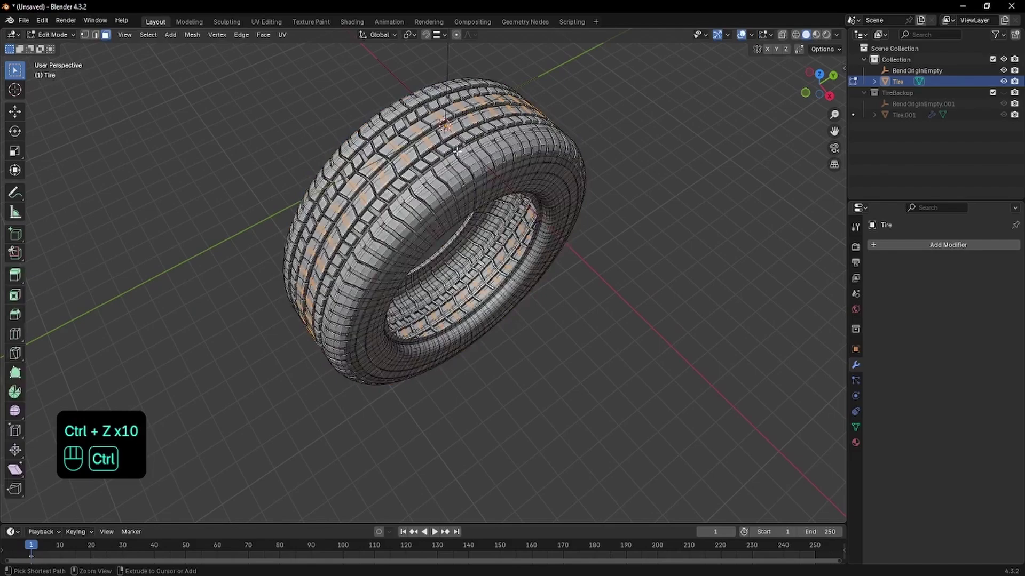
key(ctrl+z)
key(ctrl+z)
key(ctrl+z)
key(ctrl+z)
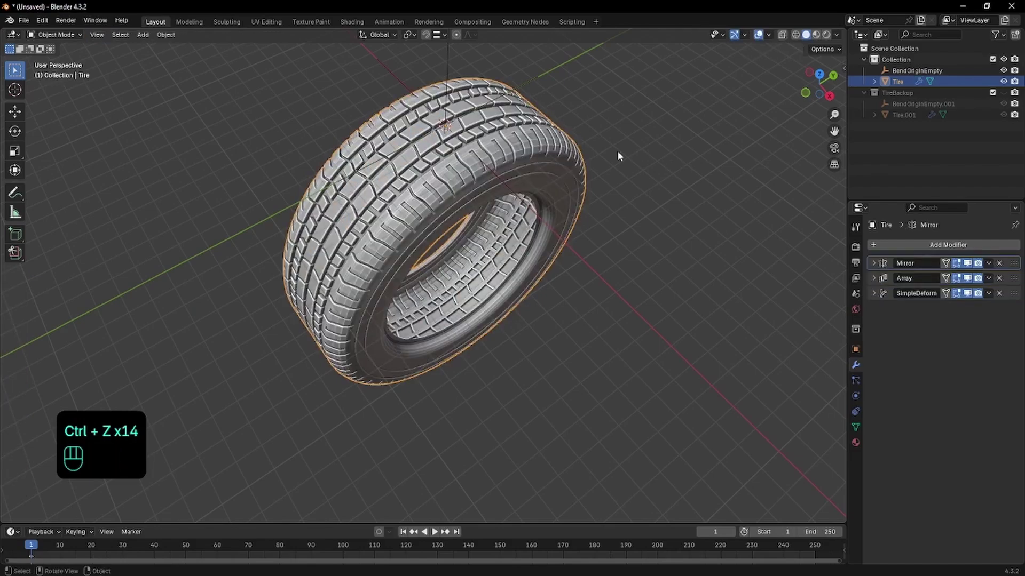
- Apply only the tire's Array and SimpleDeform modifiers, keeping the Mirror modifier live
middle_drag(617, 155, 805, 254)
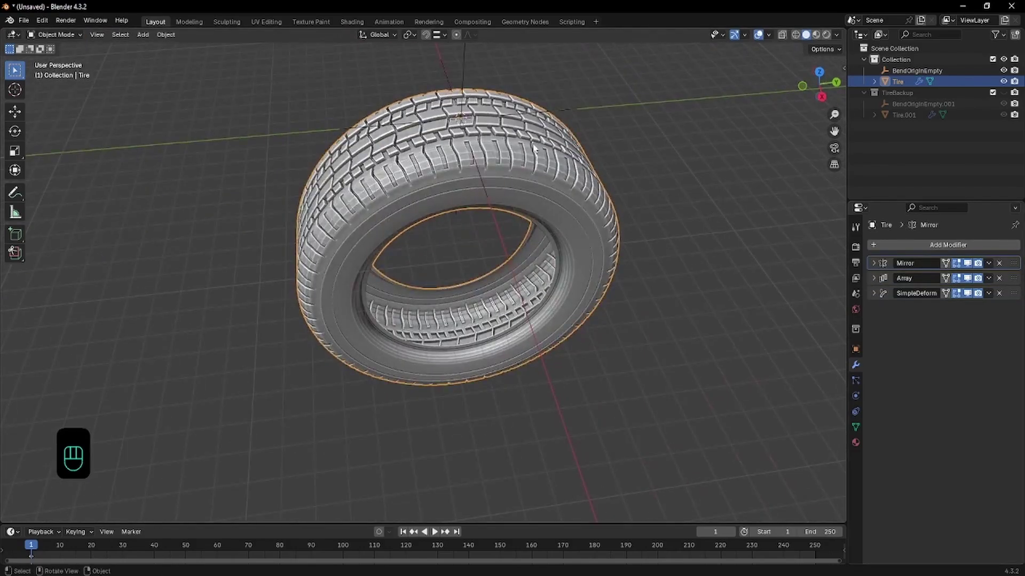
click(875, 278)
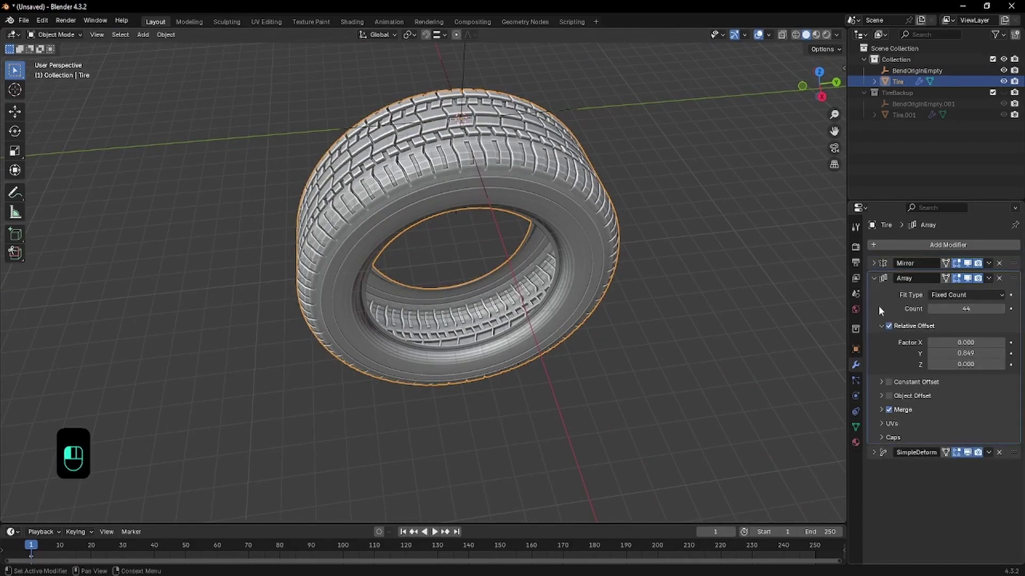
key(ctrl+a)
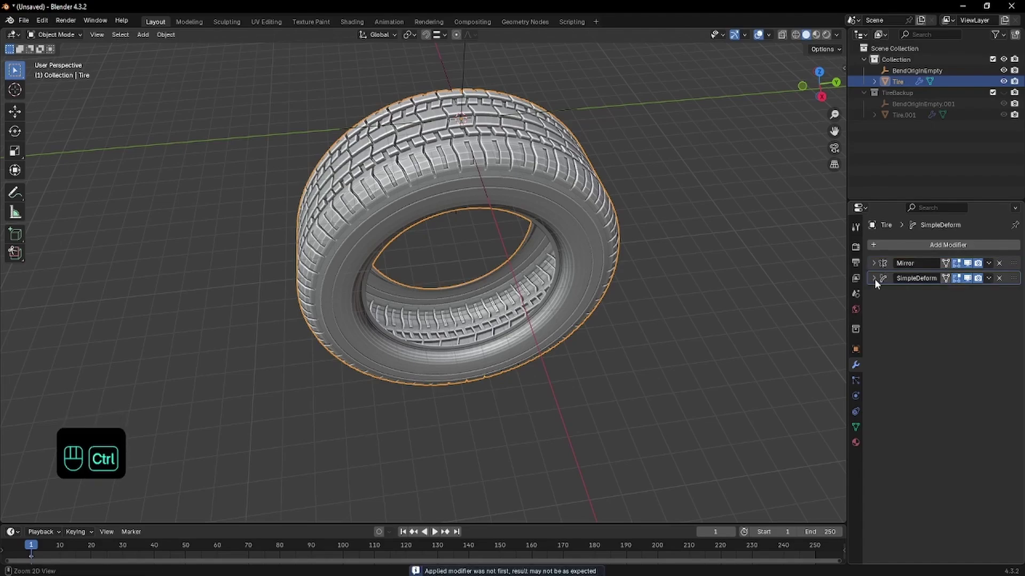
key(ctrl+a)
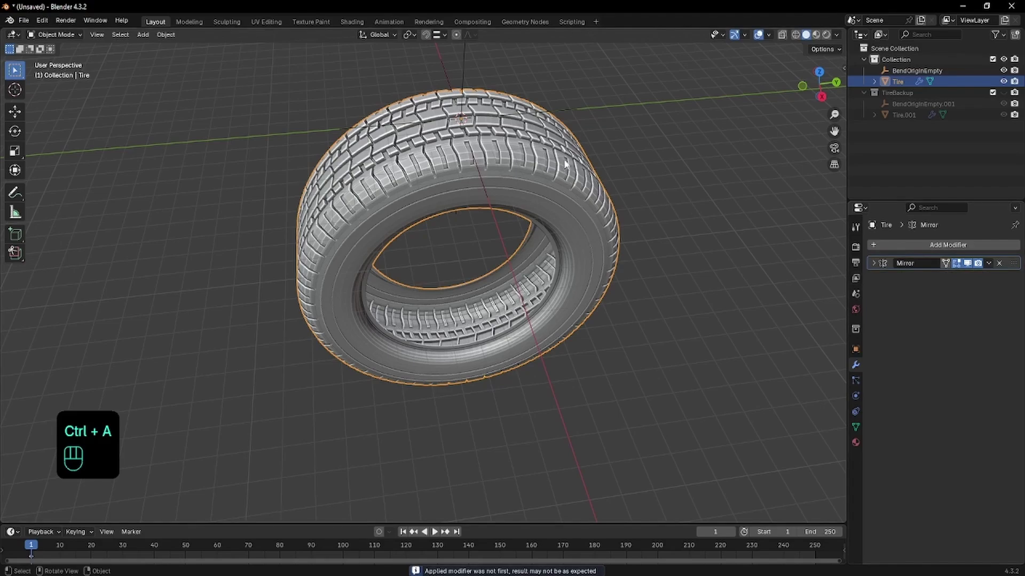
middle_drag(567, 165, 570, 142)
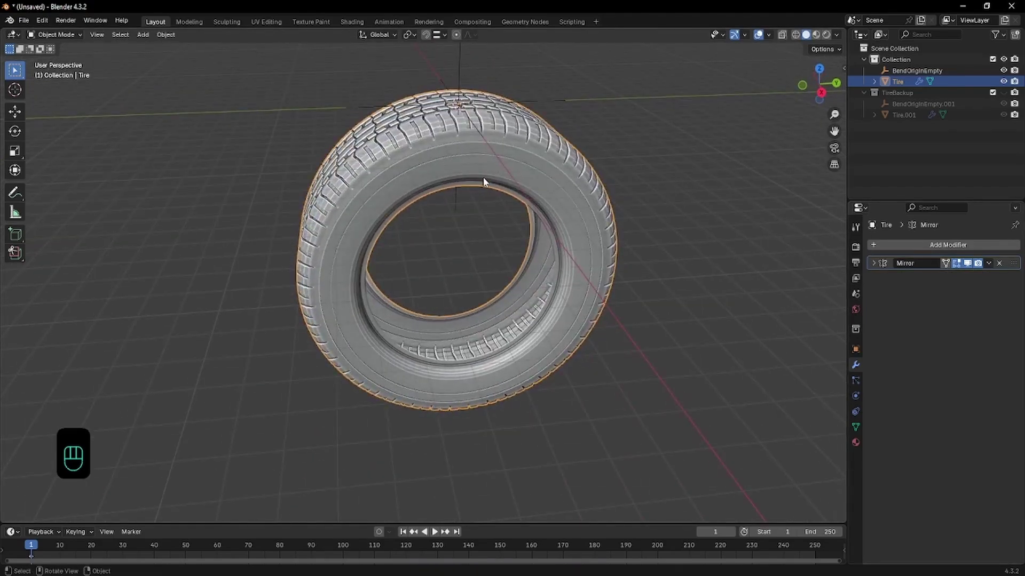
middle_drag(501, 182, 448, 177)
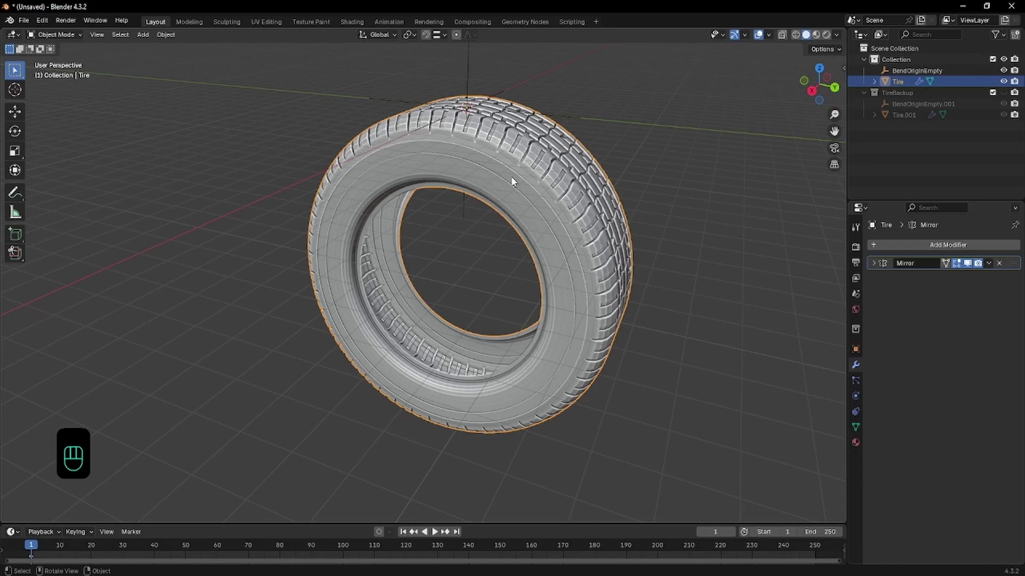
- Try filling the tire's inner rim opening in Edit Mode by selecting its boundary edge loop and creating a face
key(Tab)
scroll(511, 176, up, 3)
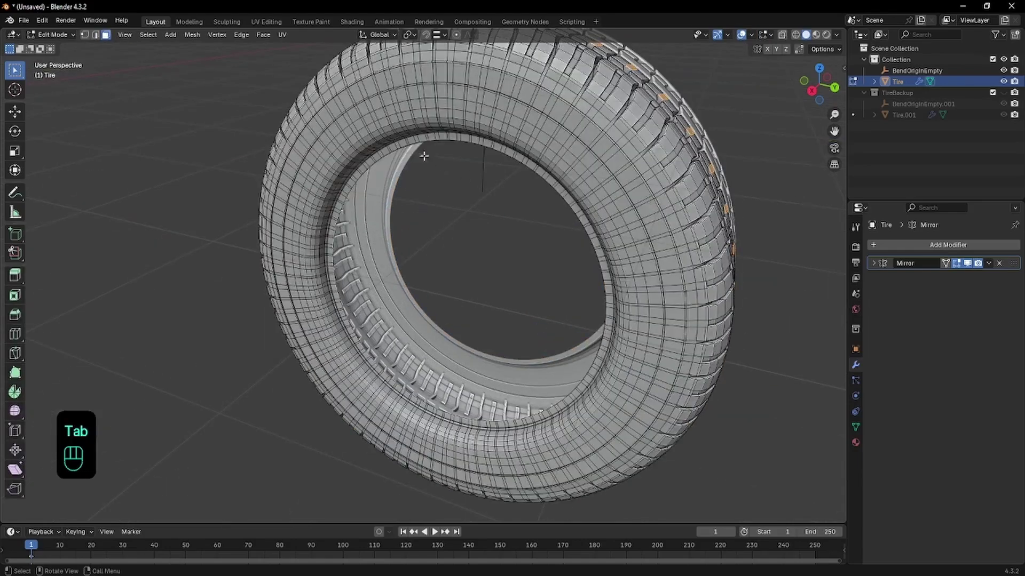
alt+click(443, 137)
key(2)
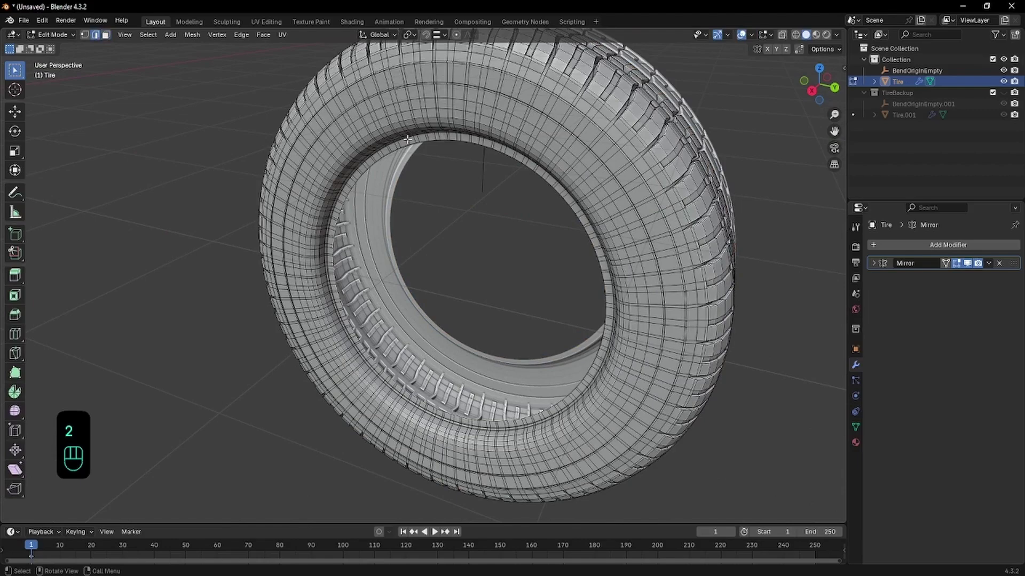
alt+click(384, 157)
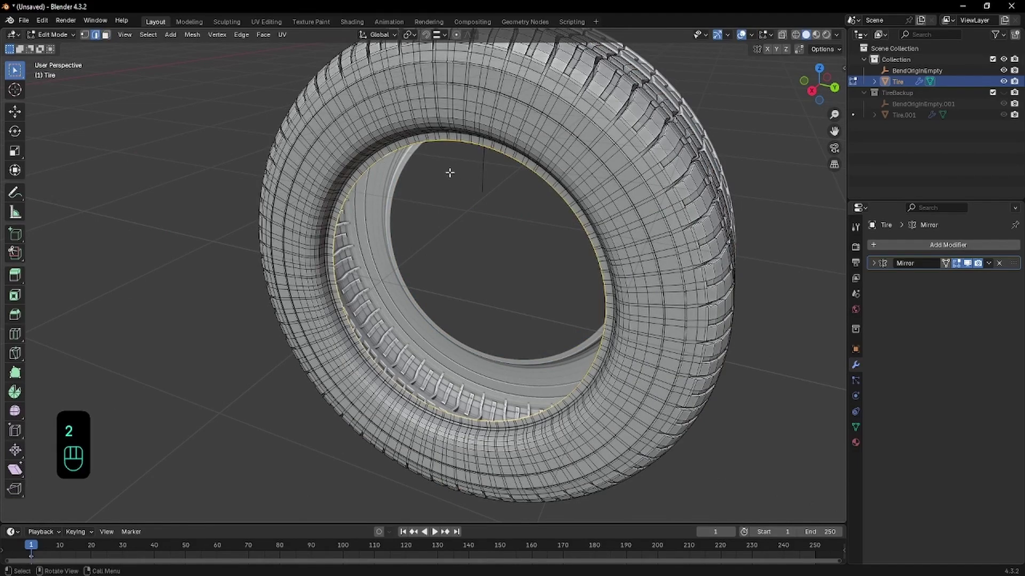
scroll(487, 174, down, 3)
key(f)
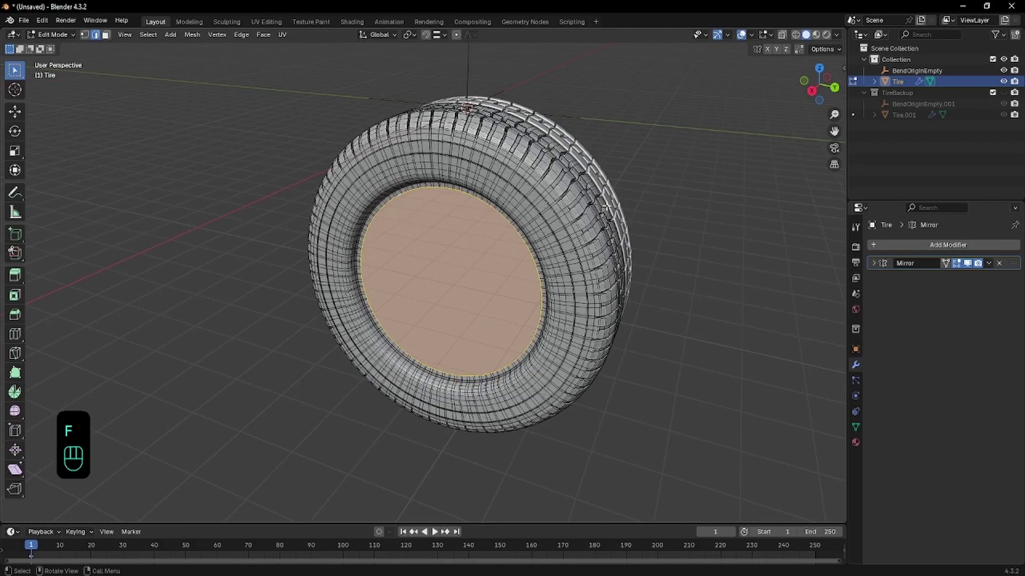
- View the filled tire in Object Mode from several sides, and undo the face fill
key(Tab)
scroll(501, 221, down, 2)
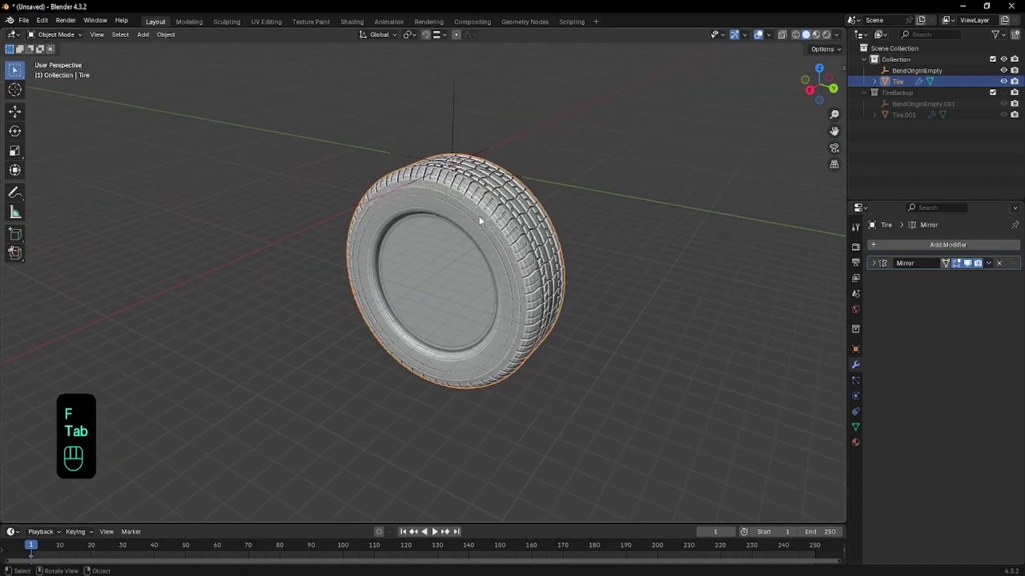
middle_drag(599, 235, 481, 245)
middle_drag(357, 249, 441, 252)
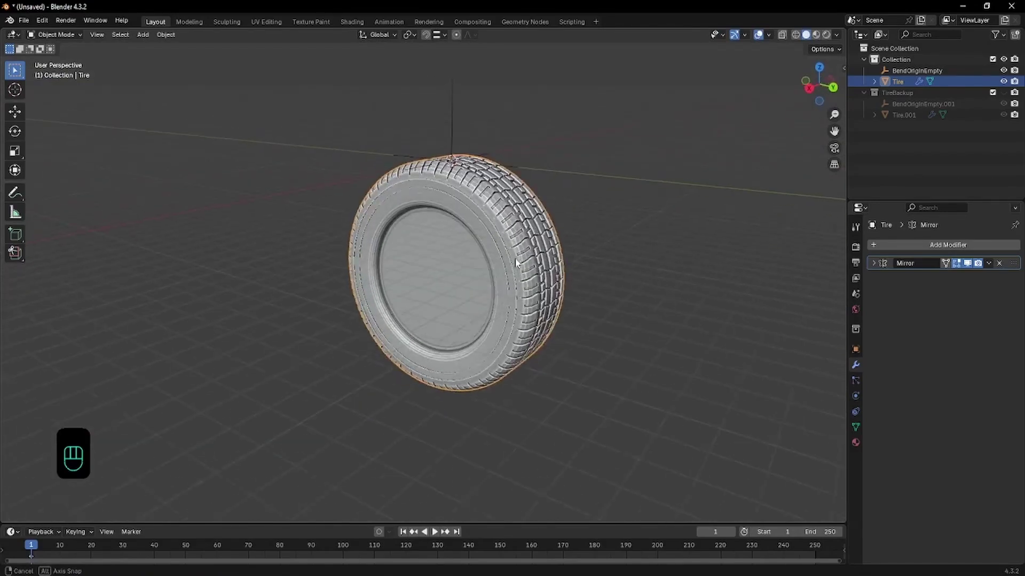
scroll(441, 252, up, 2)
key(ctrl+z)
key(ctrl+z)
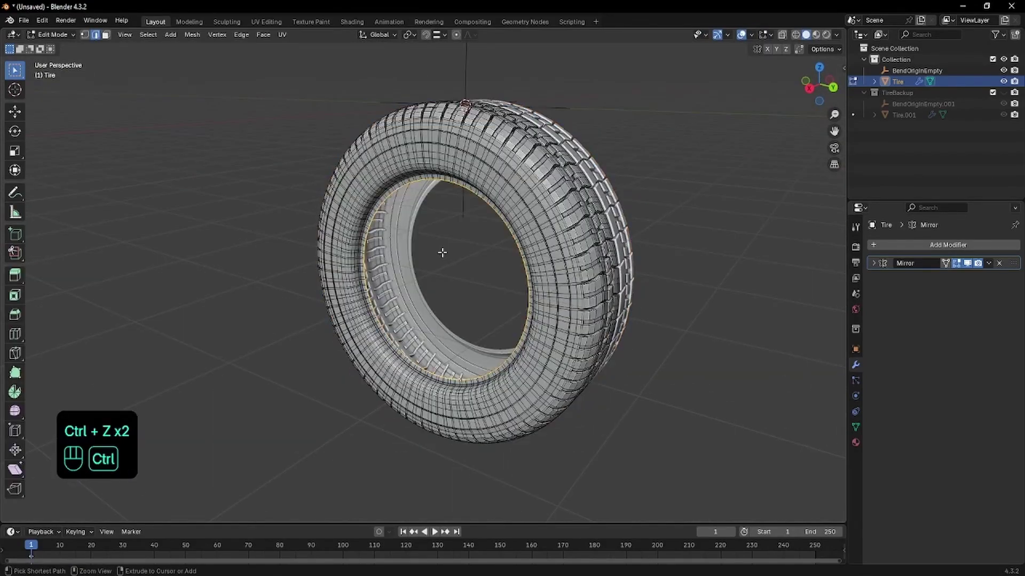
- Select all of the tire's vertices in vertex mode and merge them by distance
middle_drag(451, 174, 487, 177)
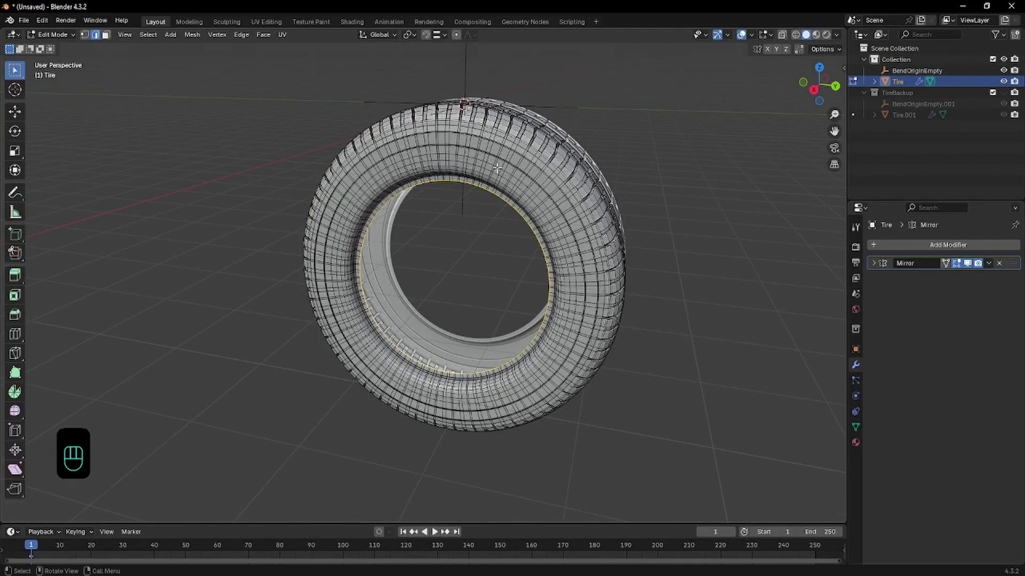
middle_drag(496, 168, 468, 125)
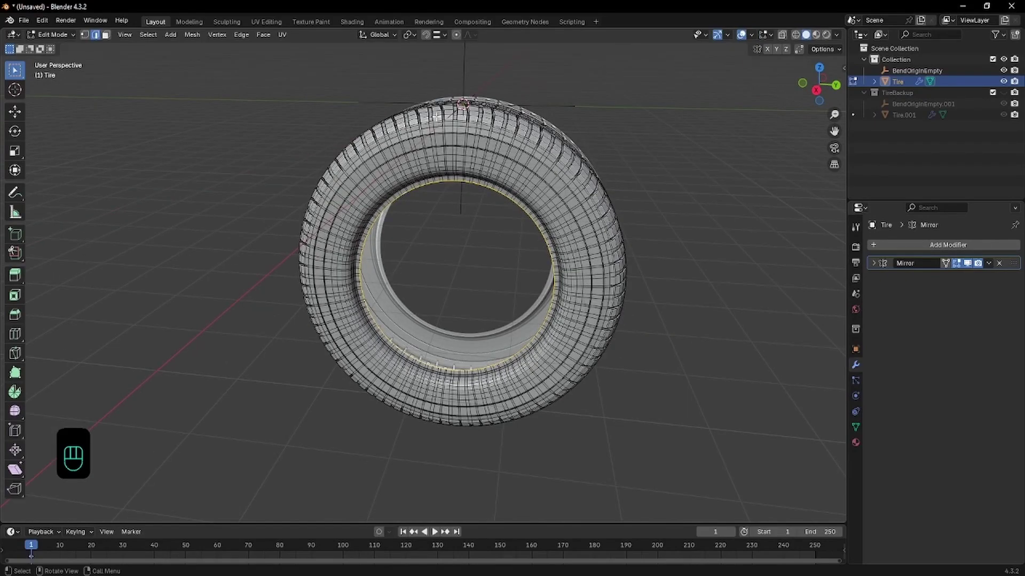
drag(443, 214, 411, 88)
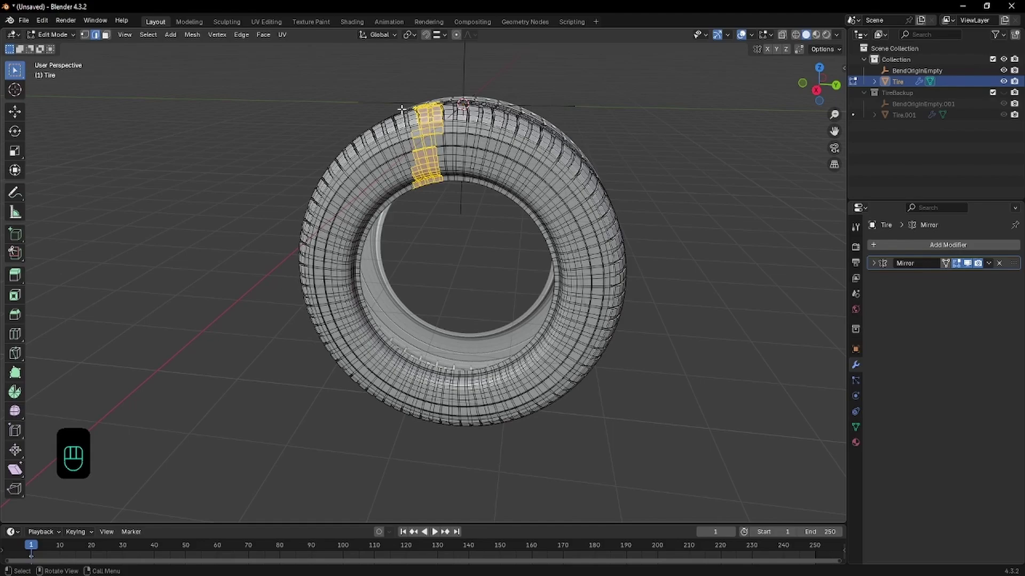
key(1)
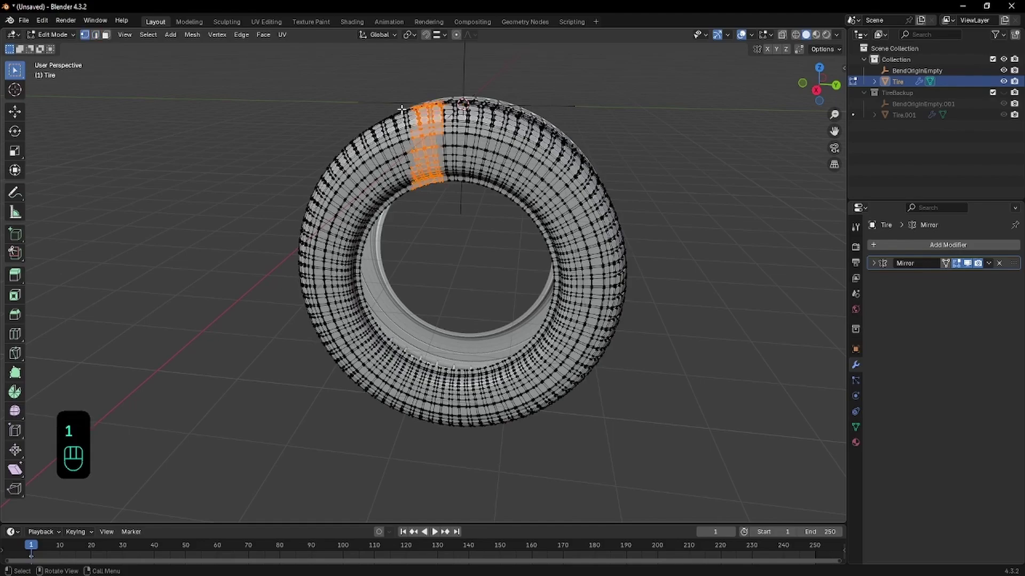
key(a)
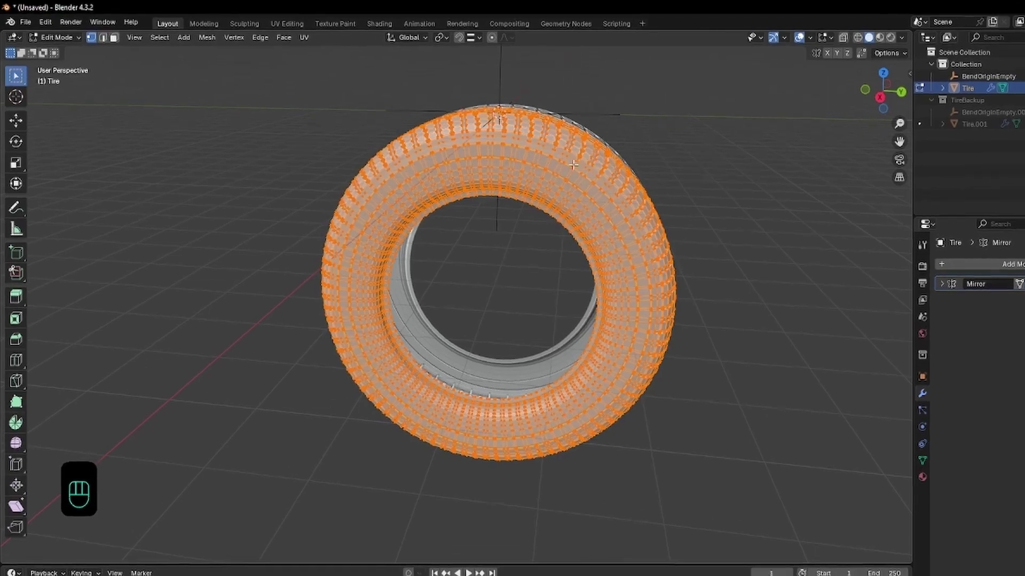
click(255, 47)
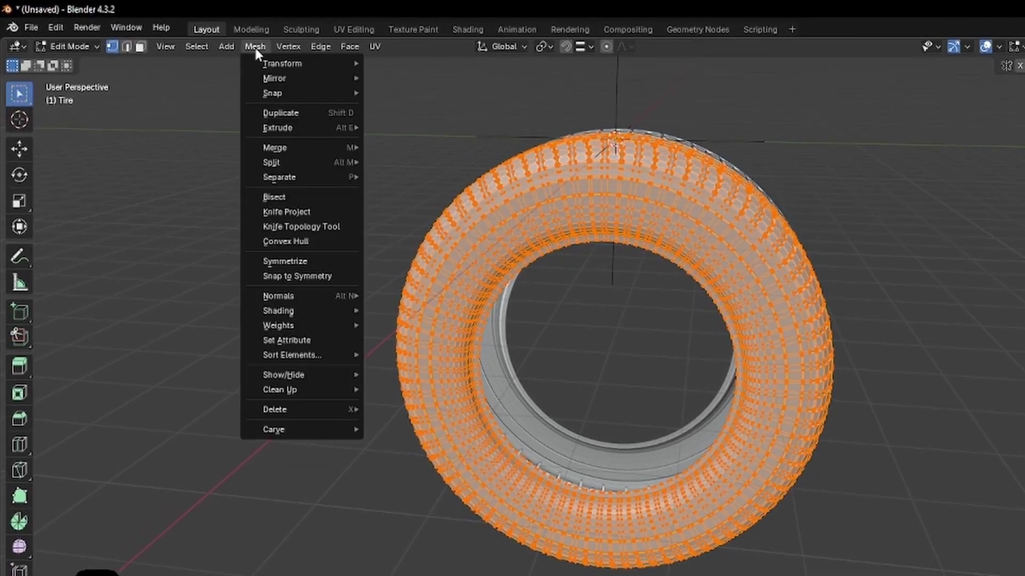
mouse_move(339, 394)
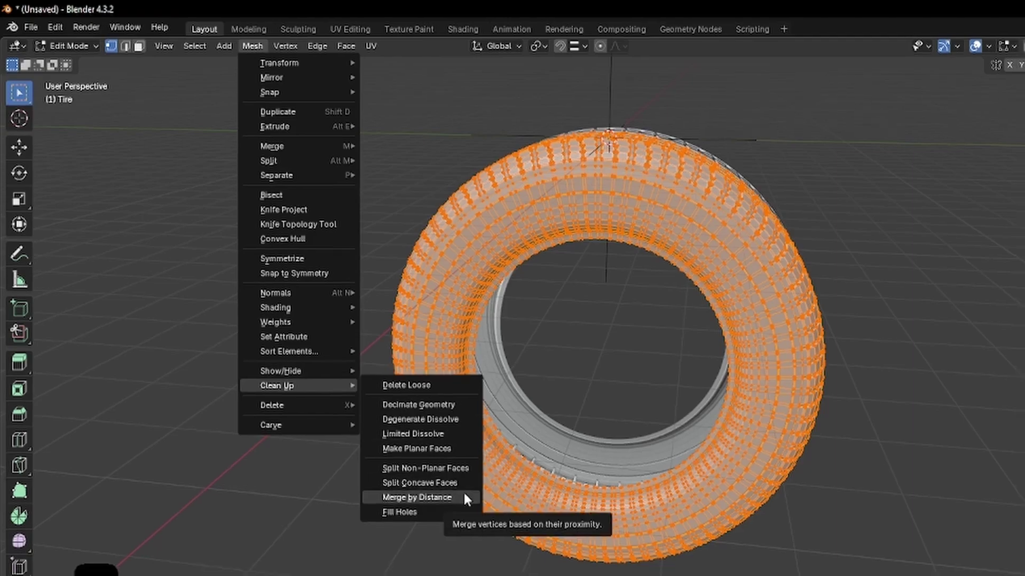
click(462, 497)
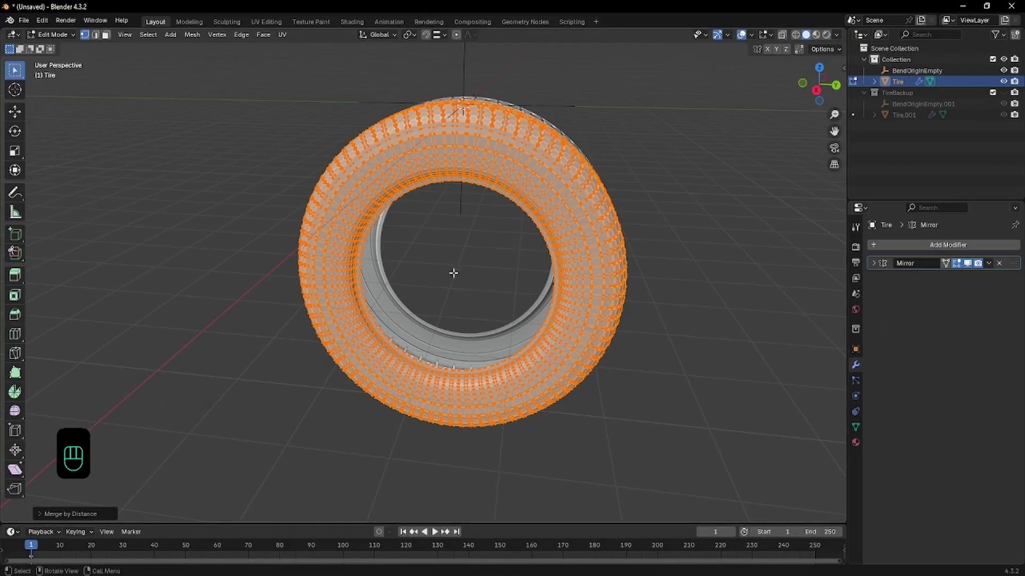
- Try raising the merge distance for the tire's vertices to 0.14 m, and undo the merge
shift+middle_drag(453, 273, 529, 362)
scroll(528, 363, up, 4)
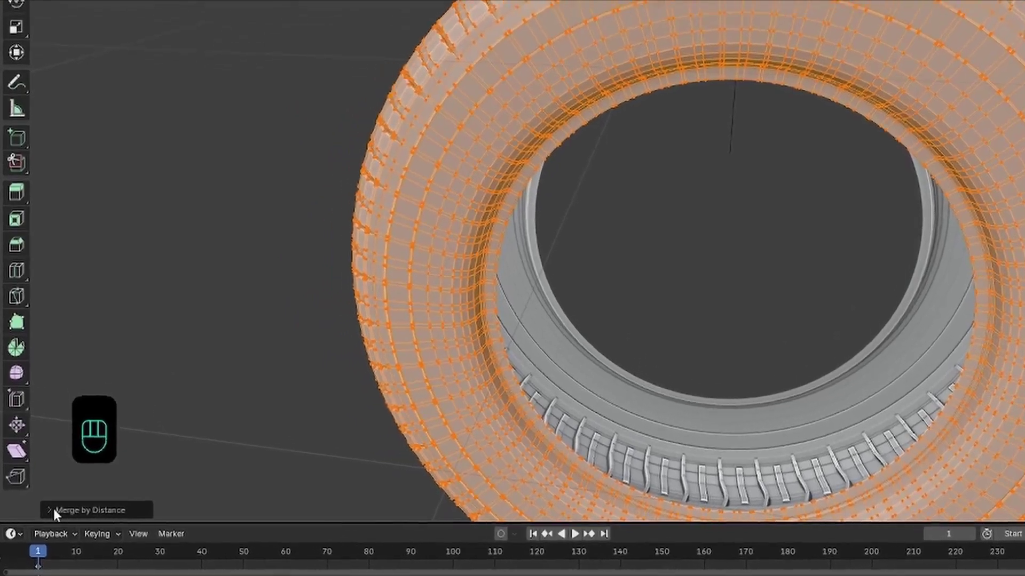
click(48, 511)
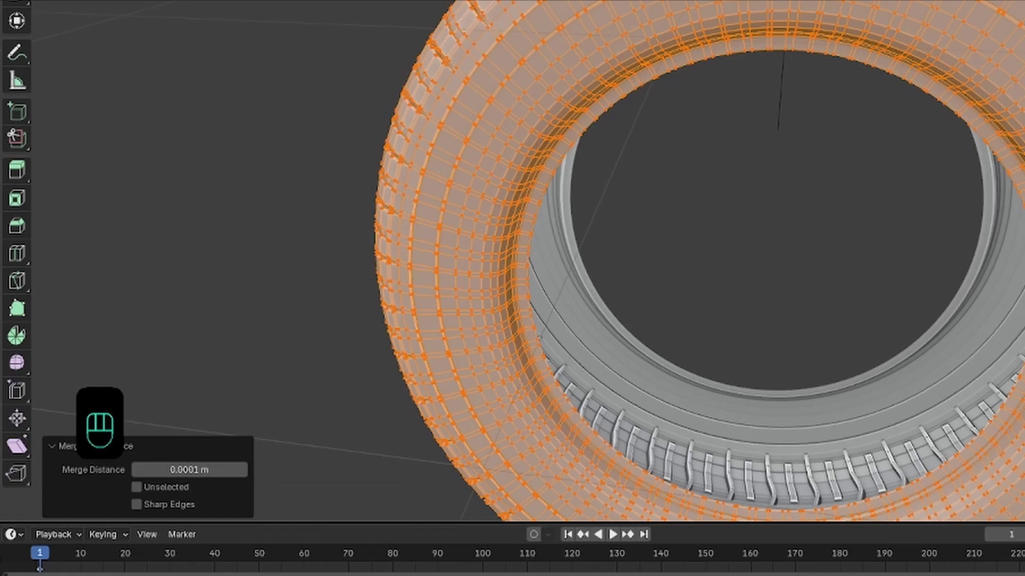
click(188, 469)
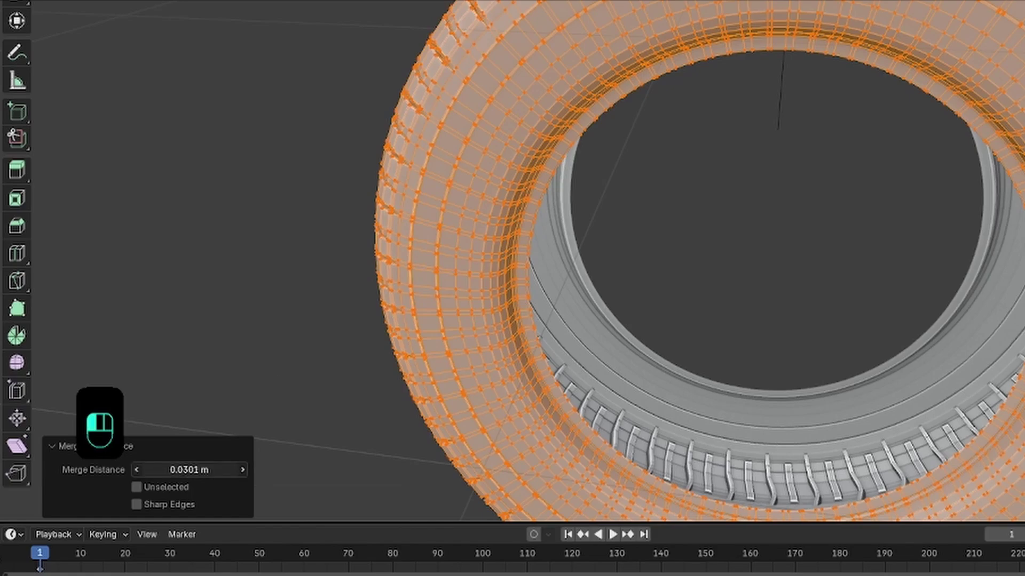
drag(189, 470, 234, 469)
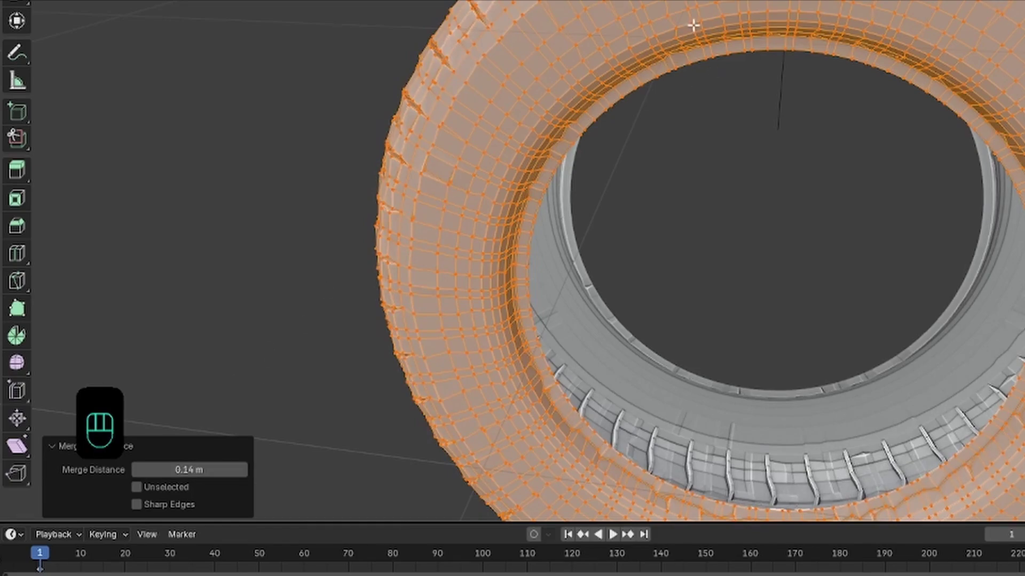
key(ctrl+z)
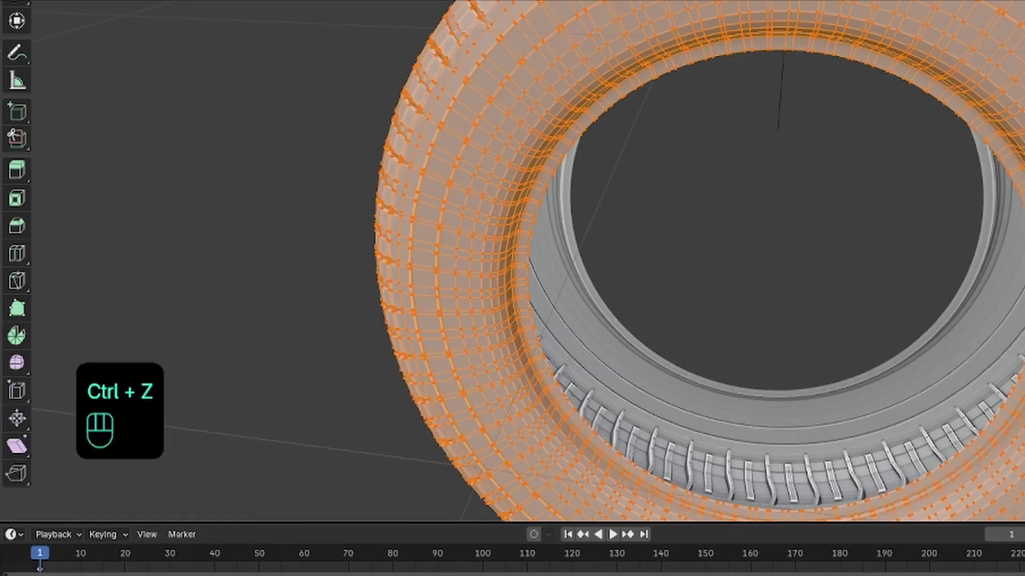
- Merge all of the tire's selected vertices by distance, with the merge distance set to 0.0001 m
click(205, 0)
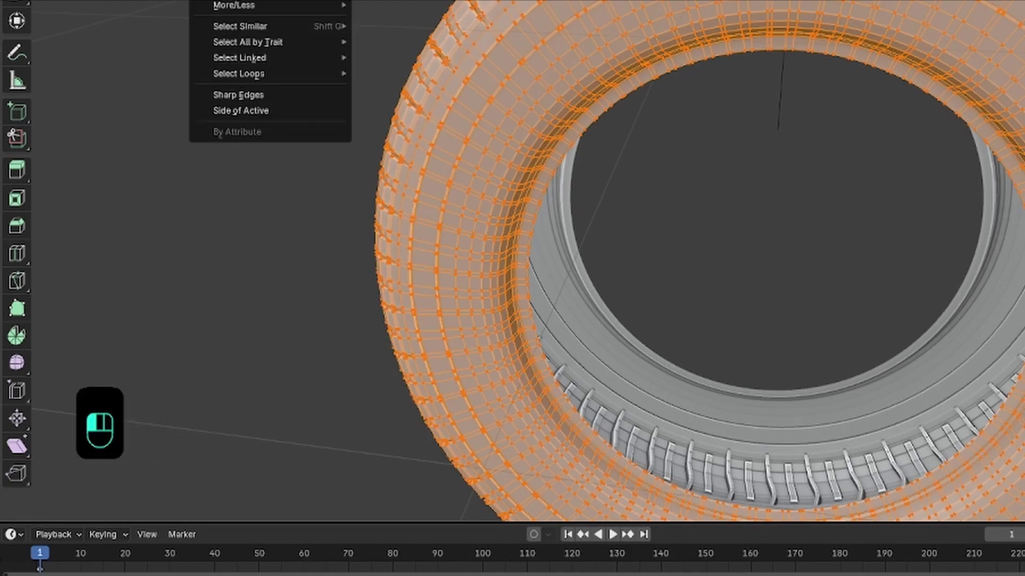
mouse_move(313, 195)
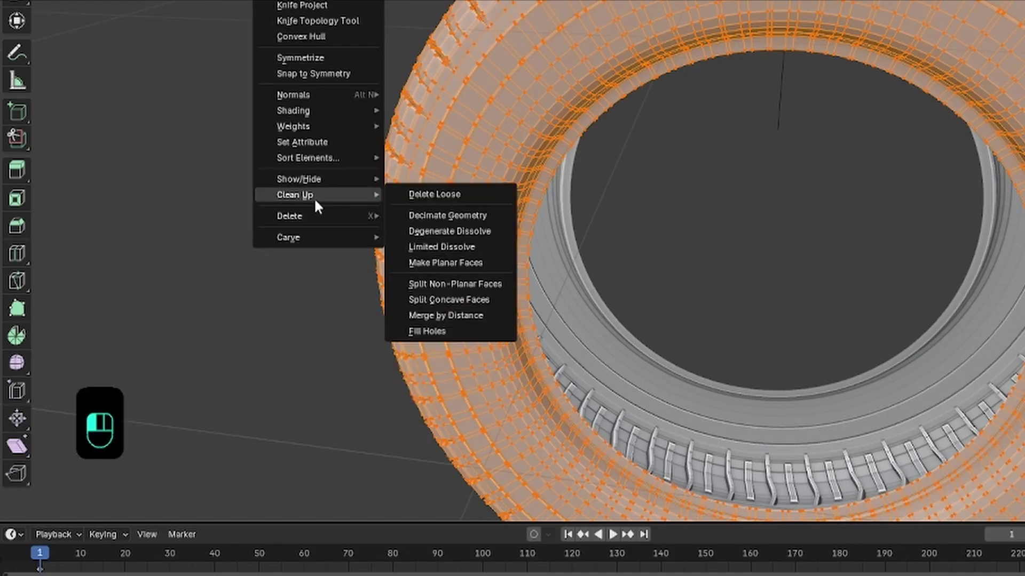
click(460, 315)
click(166, 470)
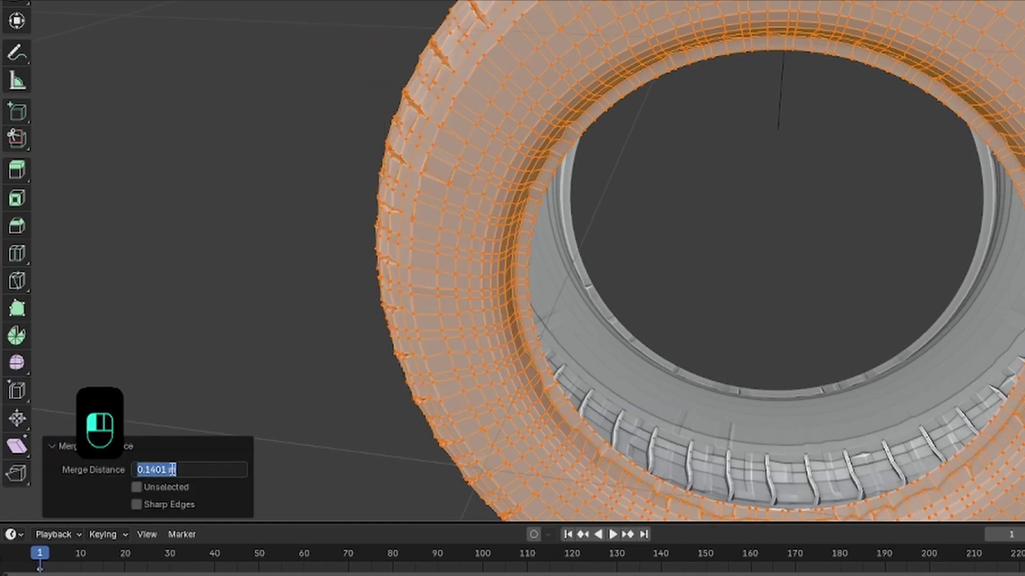
click(166, 470)
key(BackSpace)
key(BackSpace)
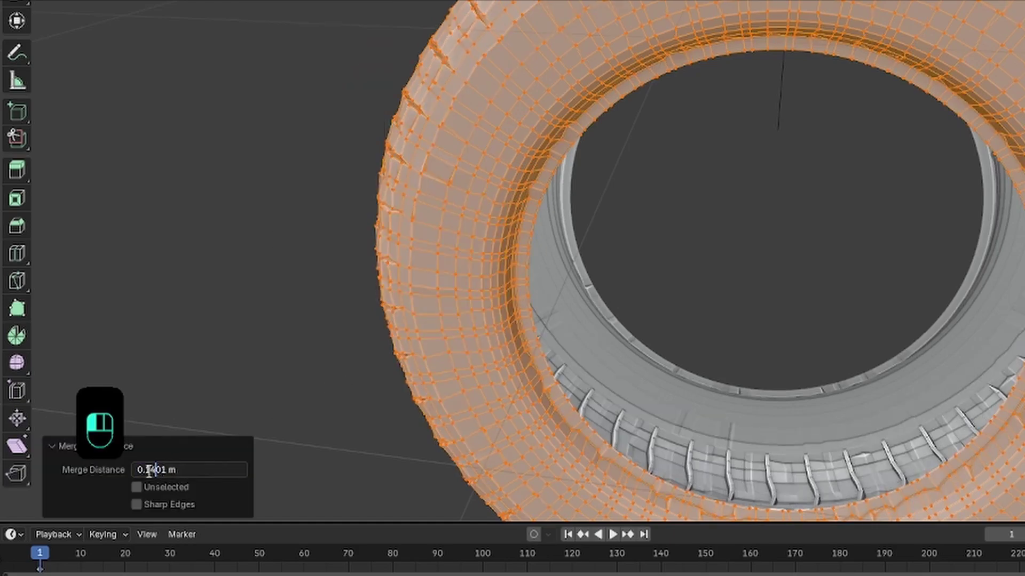
text(00)
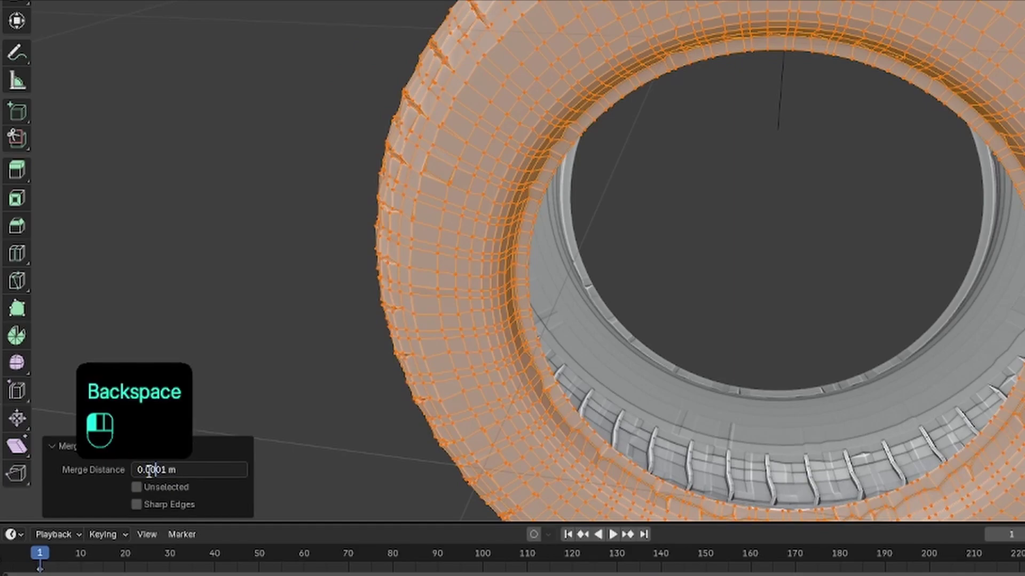
click(111, 482)
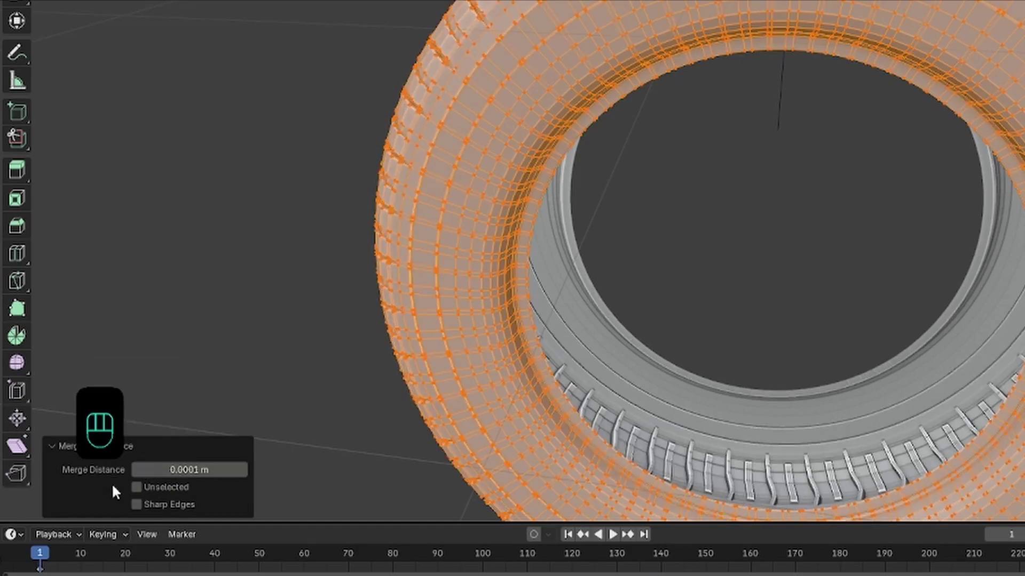
- Reselect all of the tire's vertices, merge them by distance again at 0.0001 m, and return to Object Mode
click(256, 338)
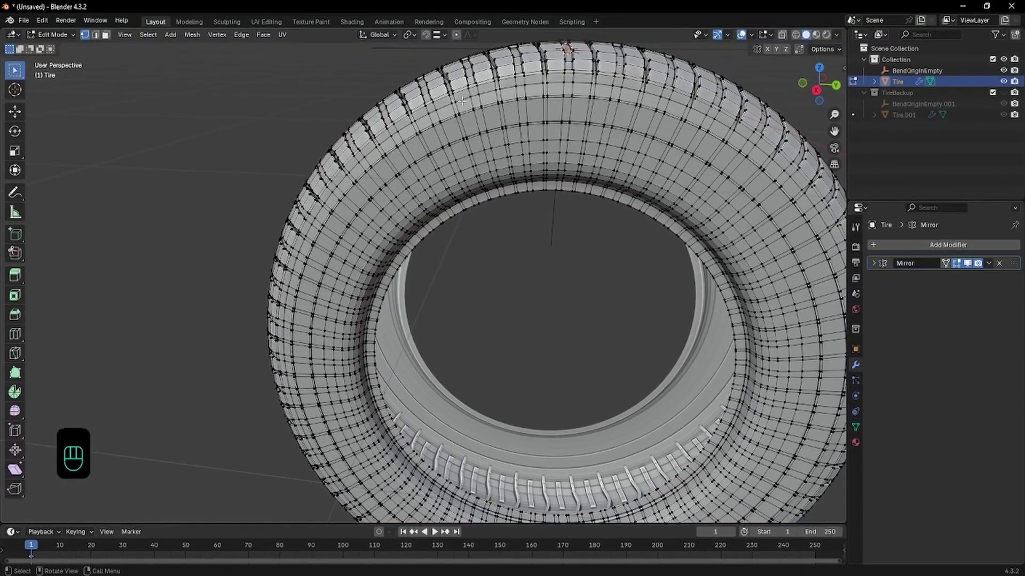
click(192, 34)
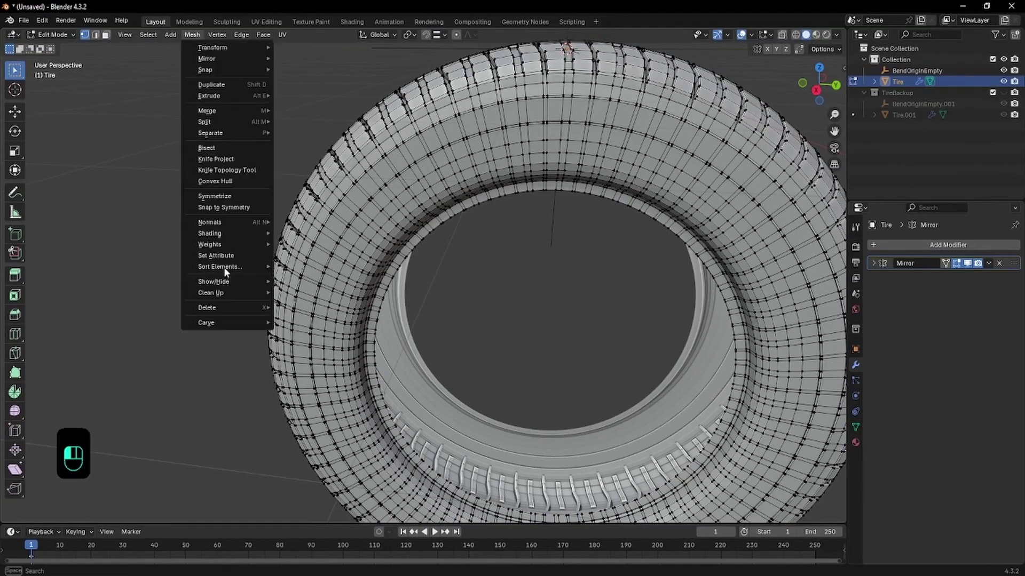
key(a)
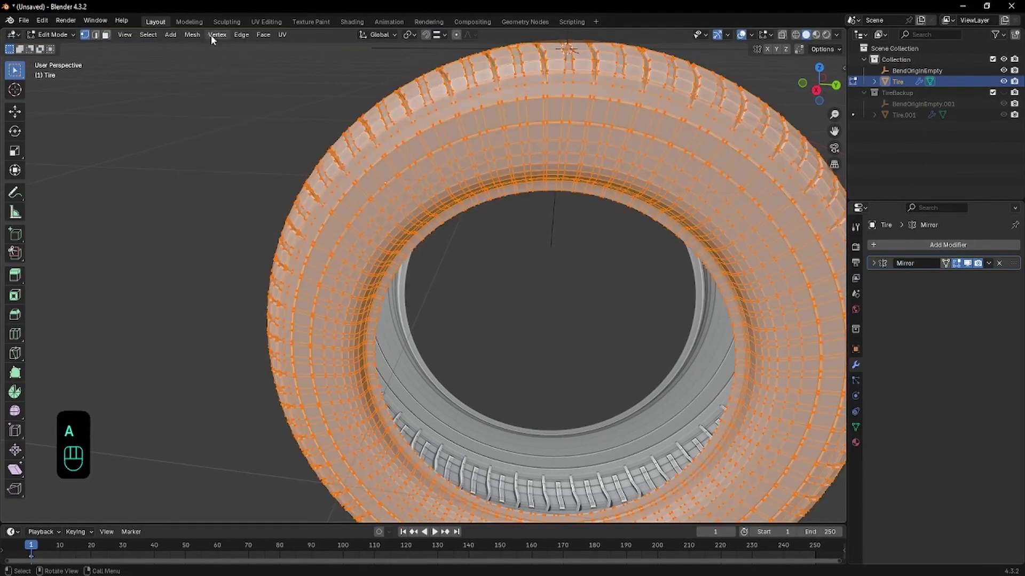
click(192, 35)
mouse_move(265, 294)
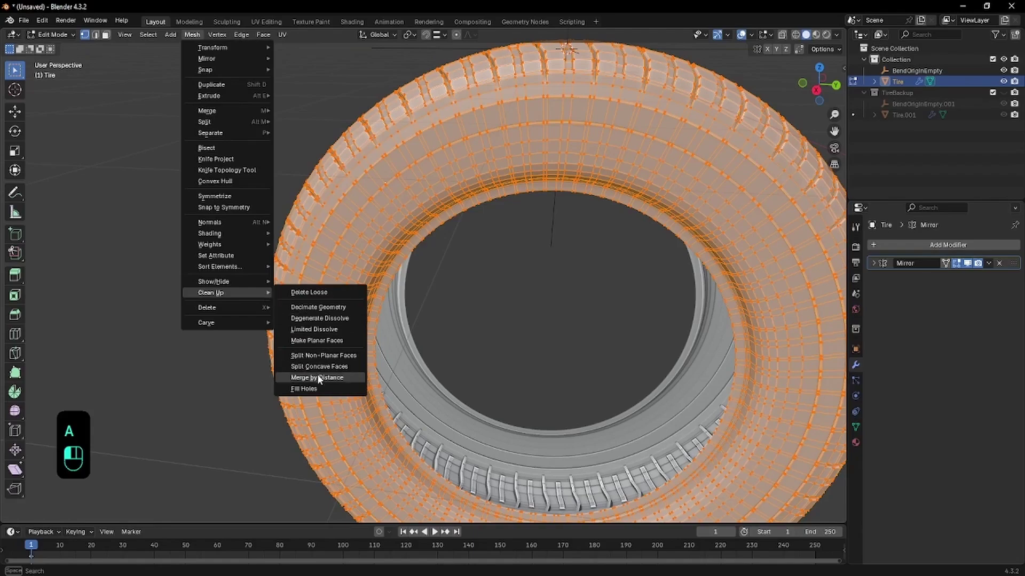
click(342, 379)
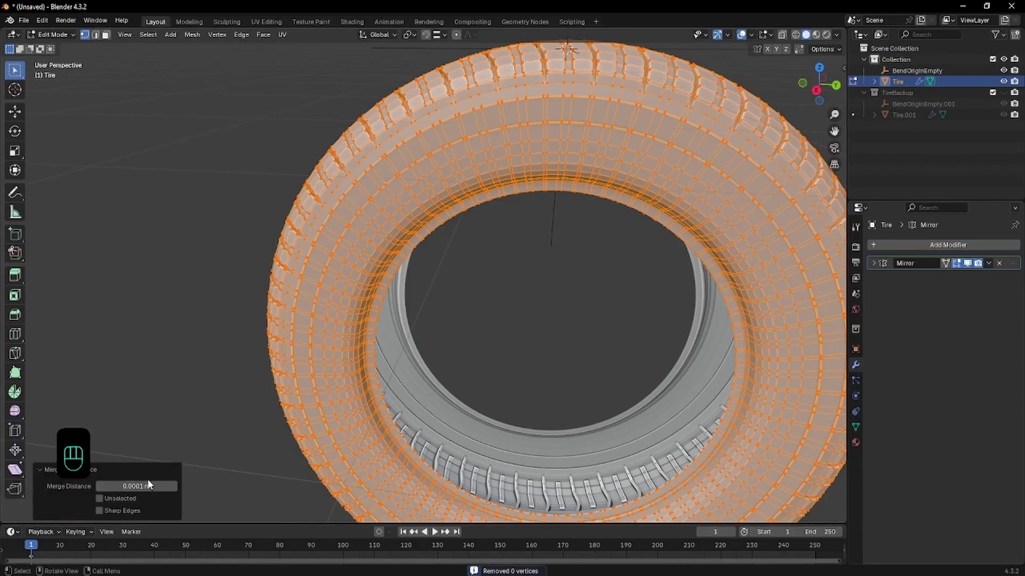
click(126, 486)
click(118, 487)
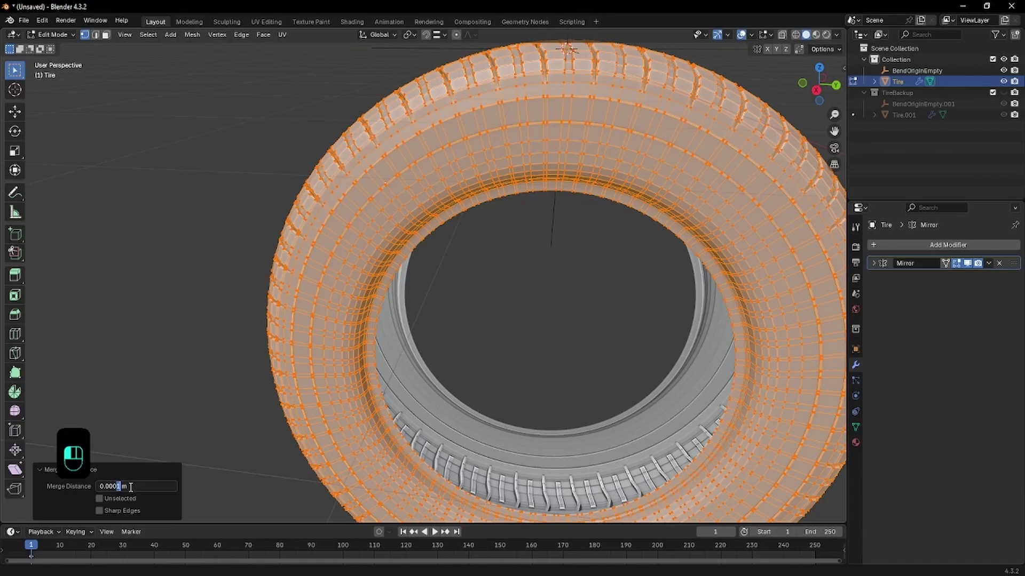
key(Tab)
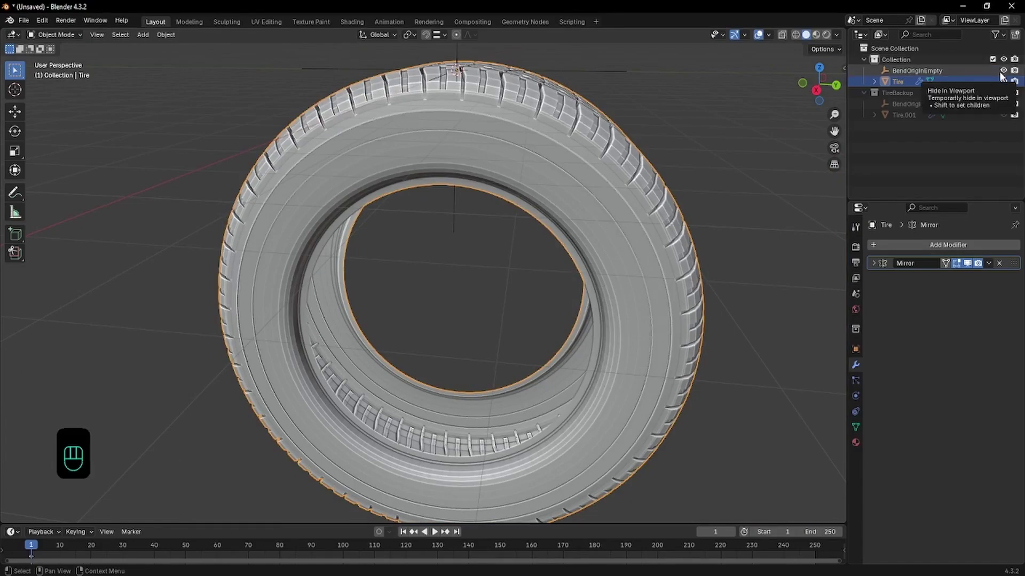
- Show the TireBackup collection instead of Collection, and disable the viewport display of Tire.001's SimpleDeform and Array modifiers
click(1003, 92)
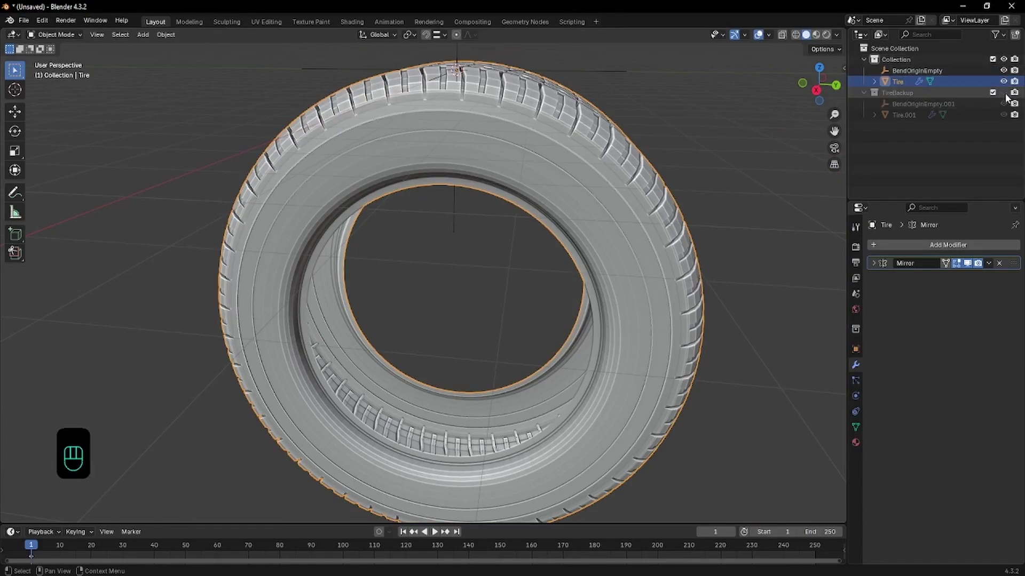
click(1003, 58)
shift+middle_drag(840, 68, 521, 184)
scroll(522, 184, up, 1)
click(518, 192)
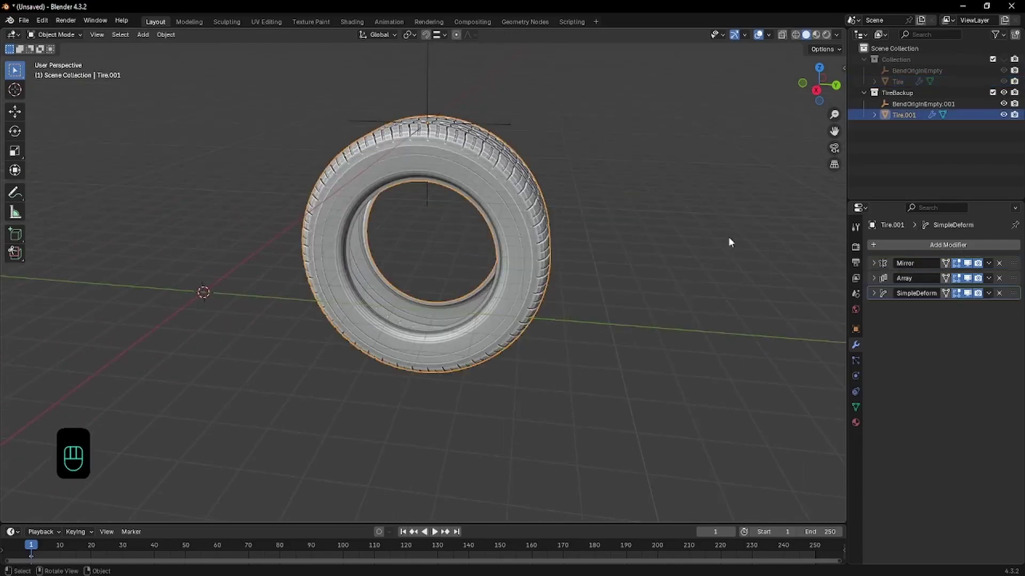
click(969, 294)
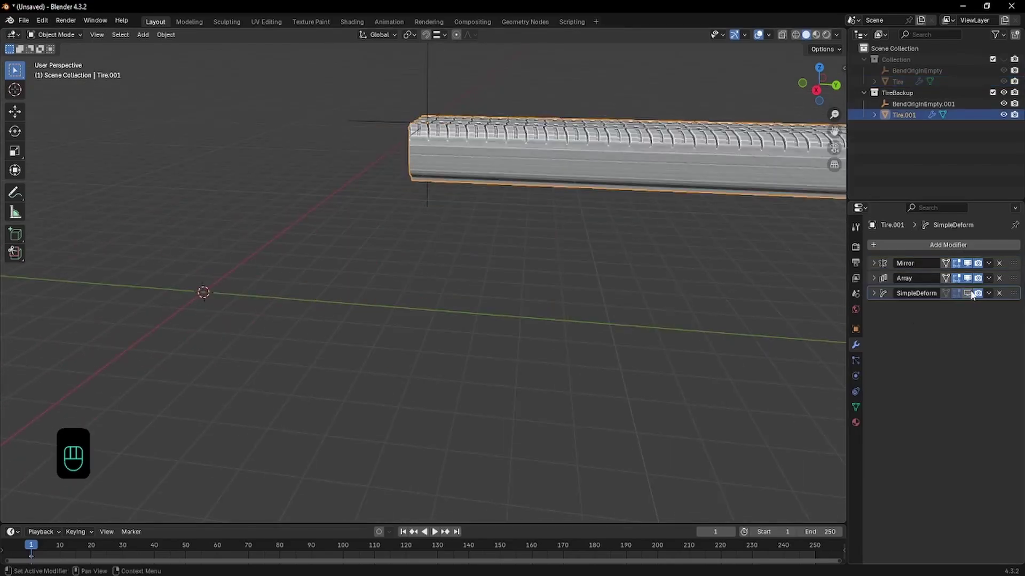
click(967, 278)
- Isolate the backup tread segment in Edit Mode and select the boundary edge loop along its side
key(Tab)
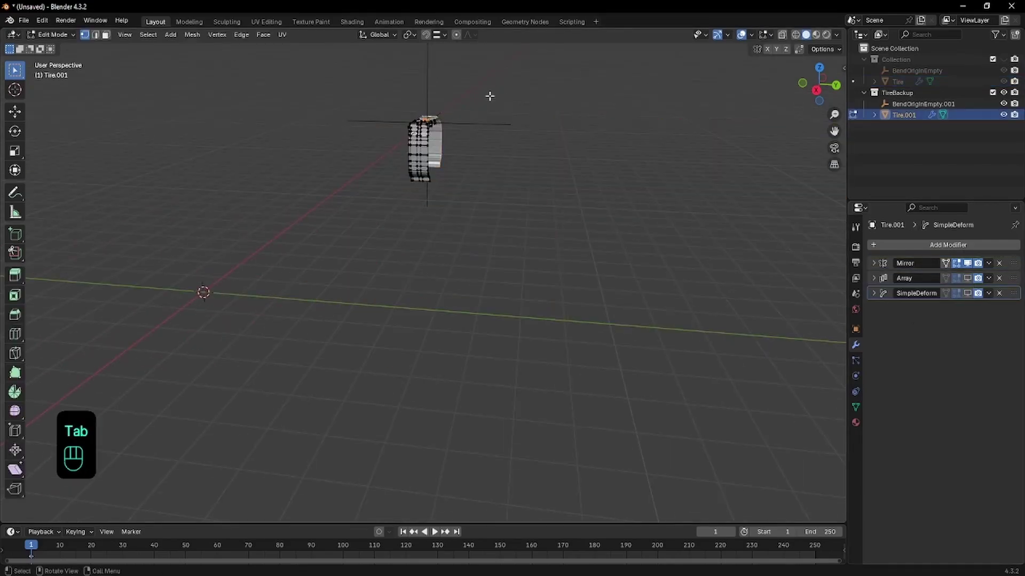
middle_drag(438, 114, 393, 146)
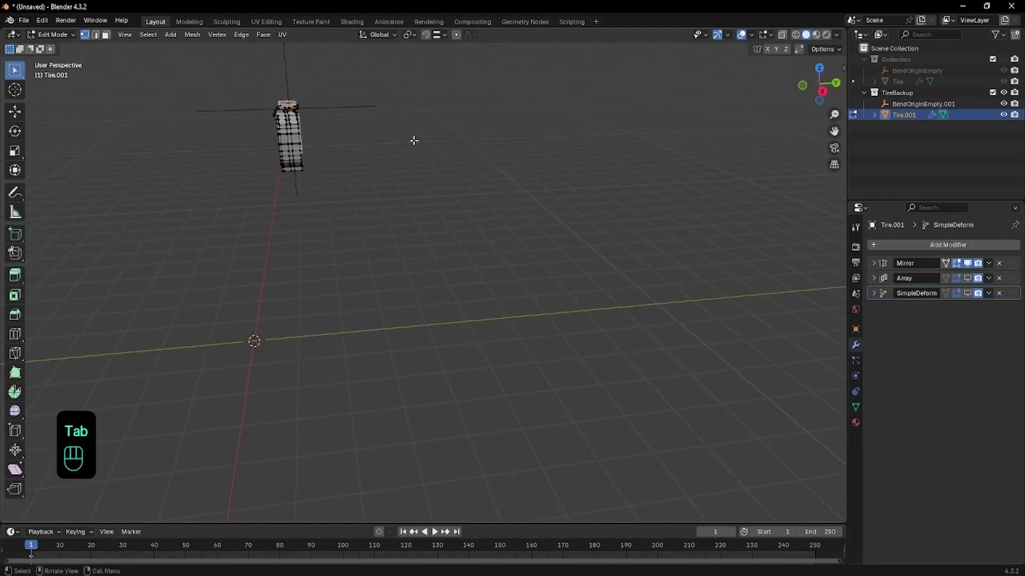
key(KP_Divide)
middle_drag(414, 276, 488, 251)
alt+click(488, 232)
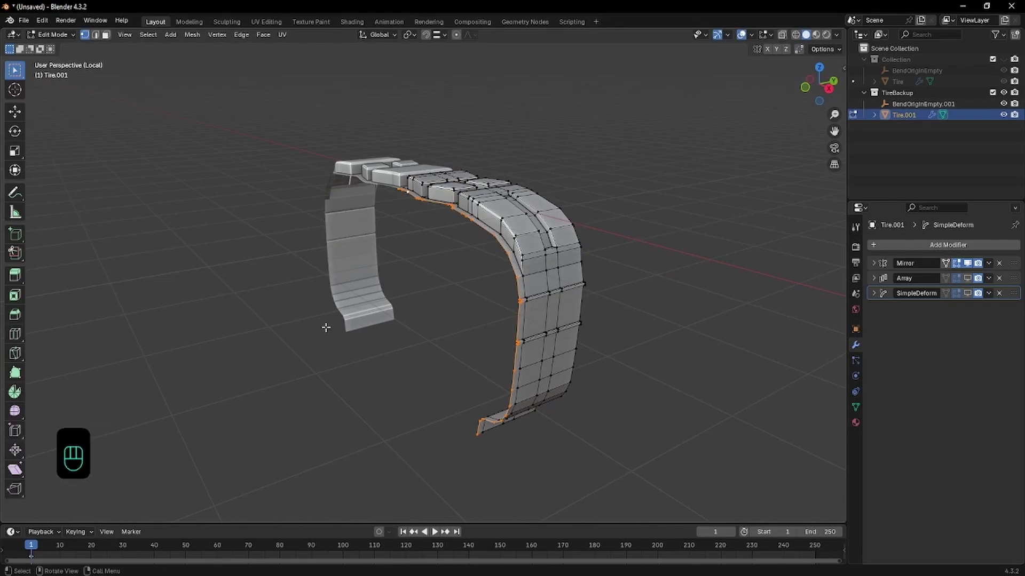
- Check the segment's geometry statistics and its Array modifier settings, turning the Statistics overlay on and off again
click(752, 34)
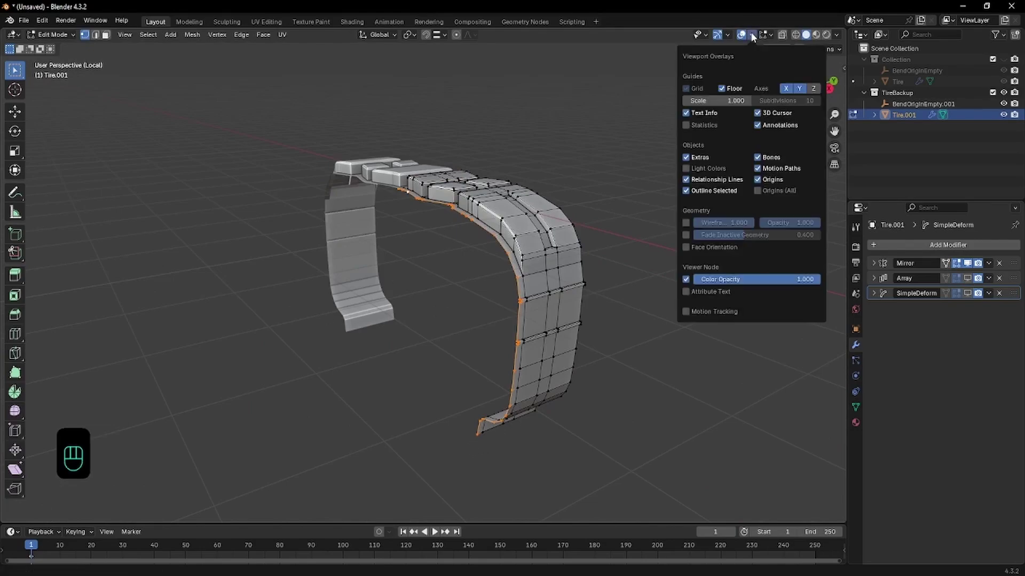
click(705, 122)
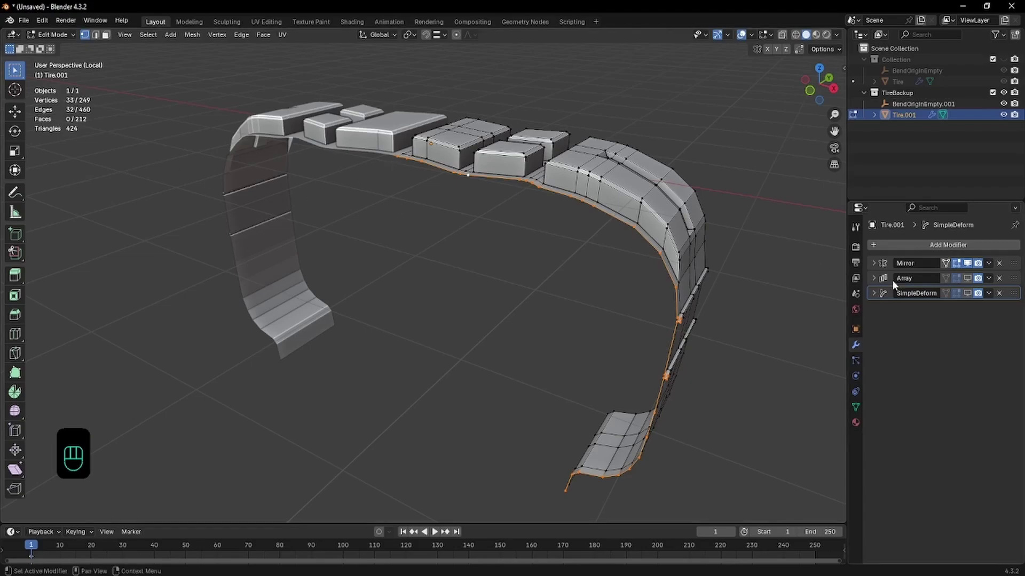
click(874, 278)
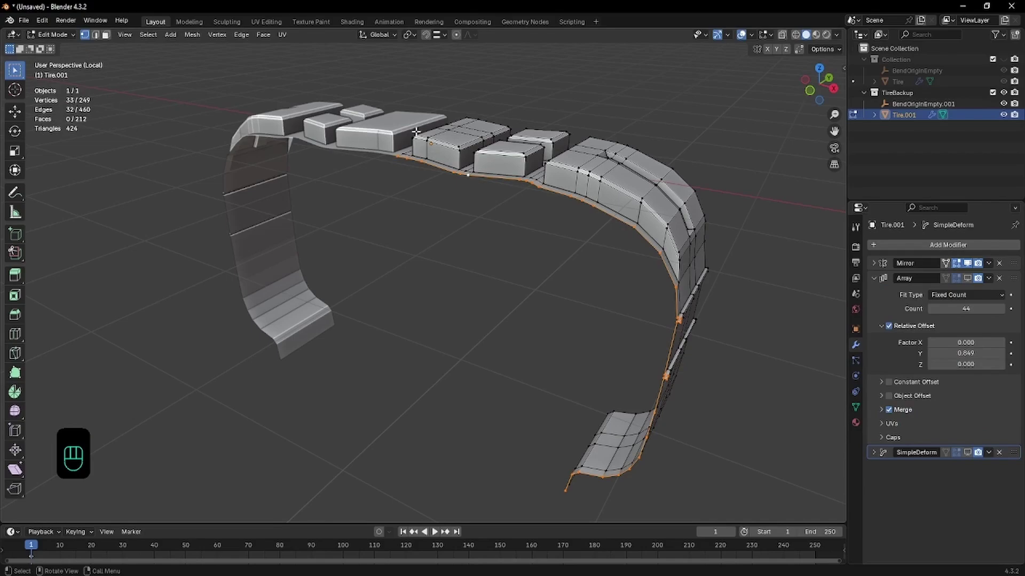
click(751, 35)
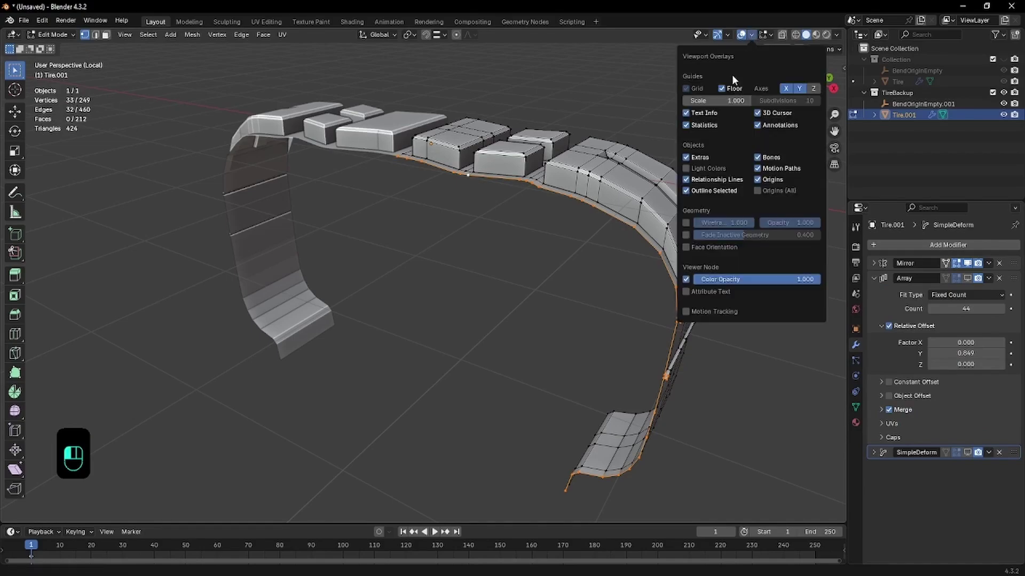
click(708, 126)
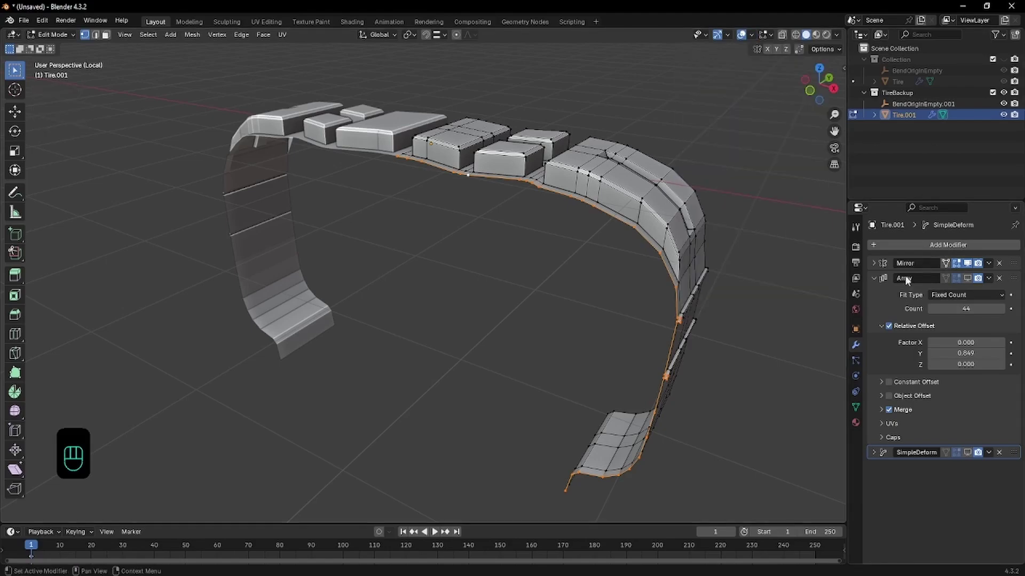
- Re-enable the backup's Array and SimpleDeform in the viewport, hide the TireBackup collection and show Collection
click(966, 278)
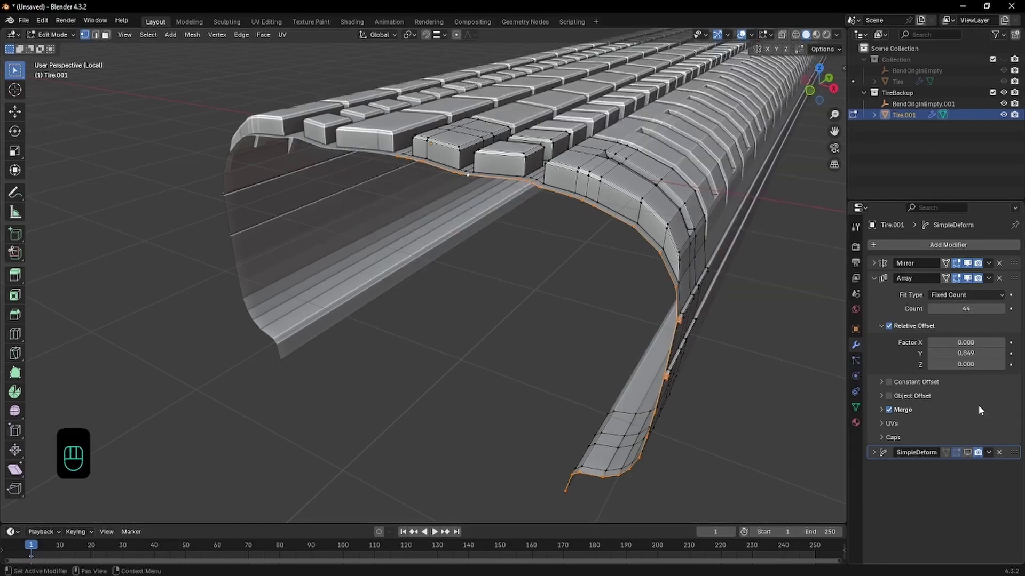
click(968, 452)
click(1004, 93)
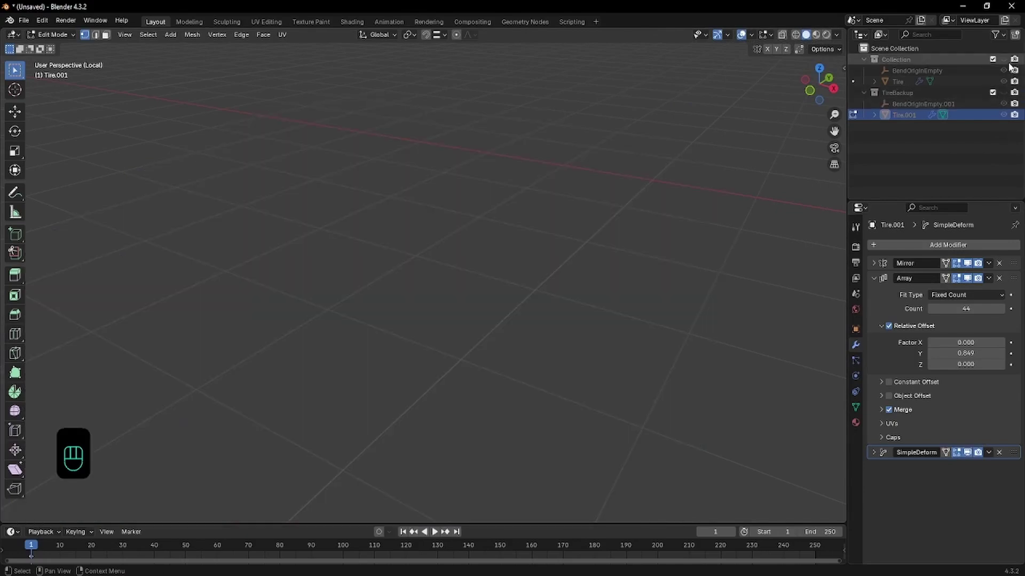
click(1003, 61)
- Select the Tire object and leave local view so the whole tire can be viewed
scroll(765, 201, down, 12)
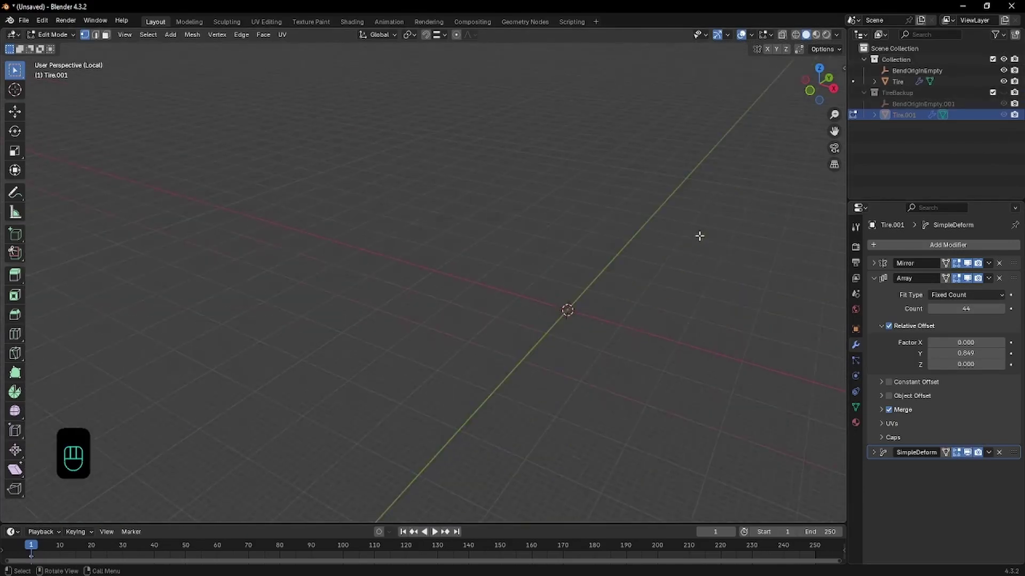
scroll(700, 236, up, 3)
click(902, 81)
shift+middle_drag(623, 267, 480, 268)
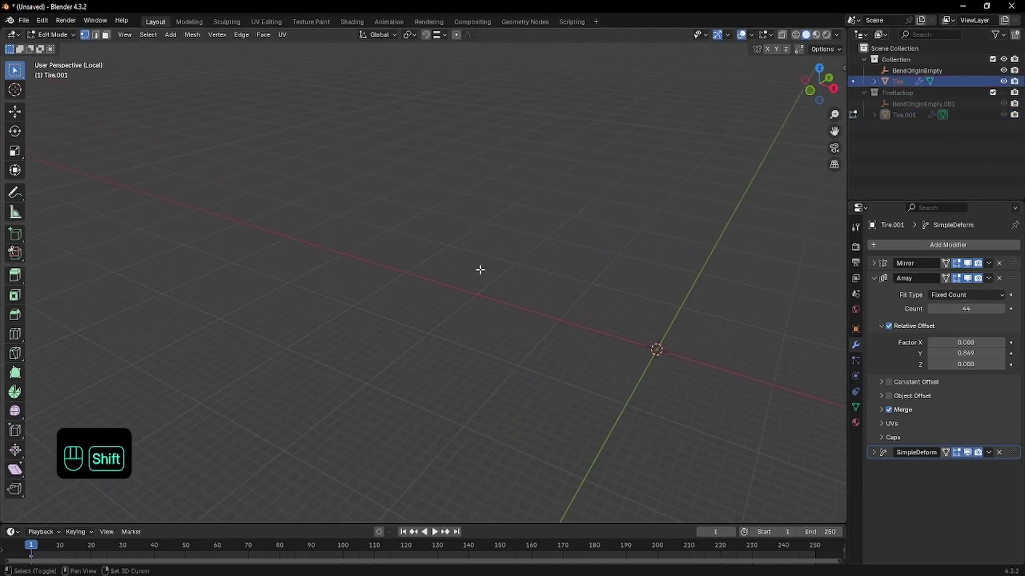
key(KP_Divide)
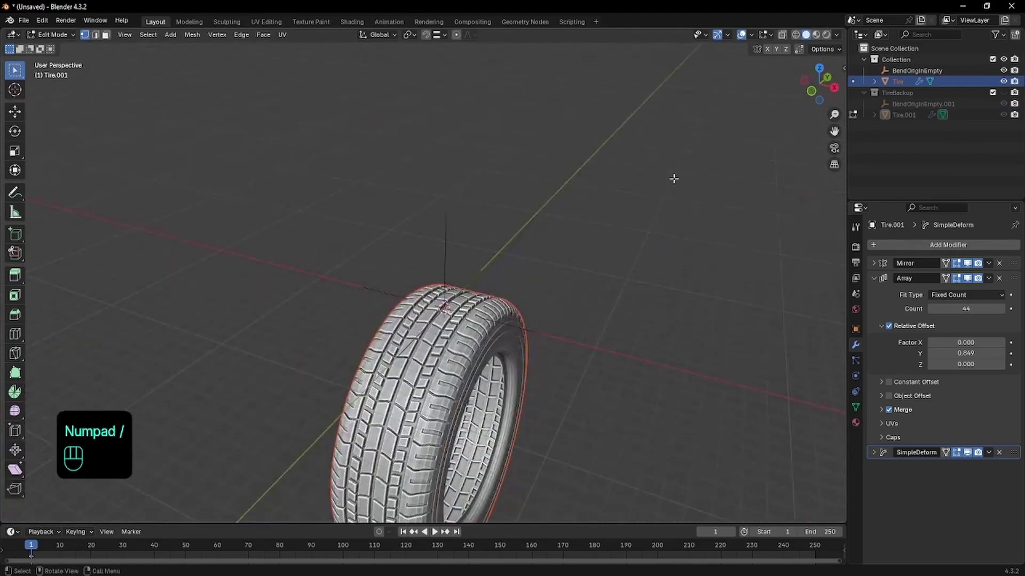
shift+middle_drag(581, 254, 481, 127)
middle_drag(578, 144, 488, 190)
- Return to Object Mode and delete the BendOriginEmpty object from Collection
key(Tab)
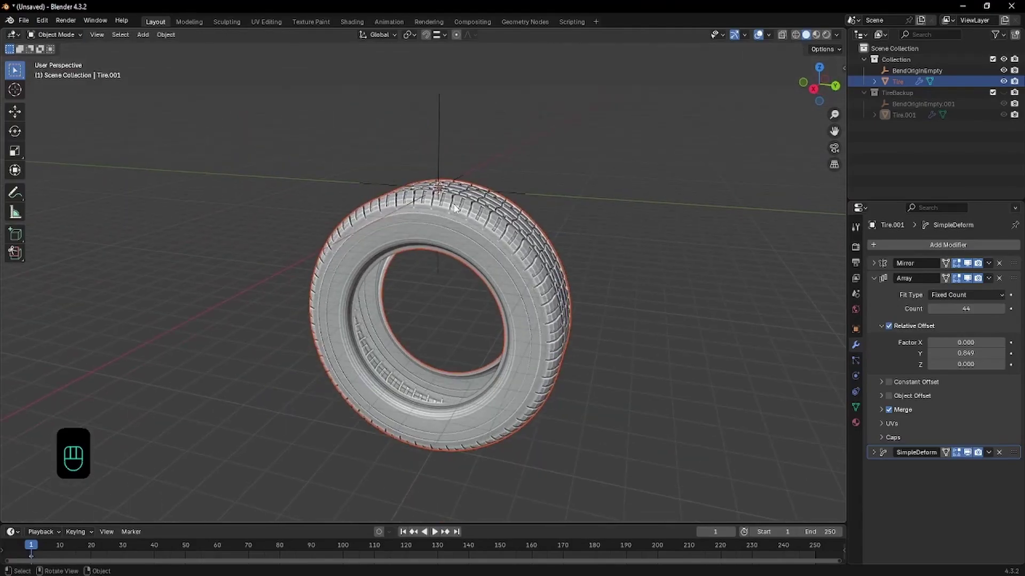
click(445, 113)
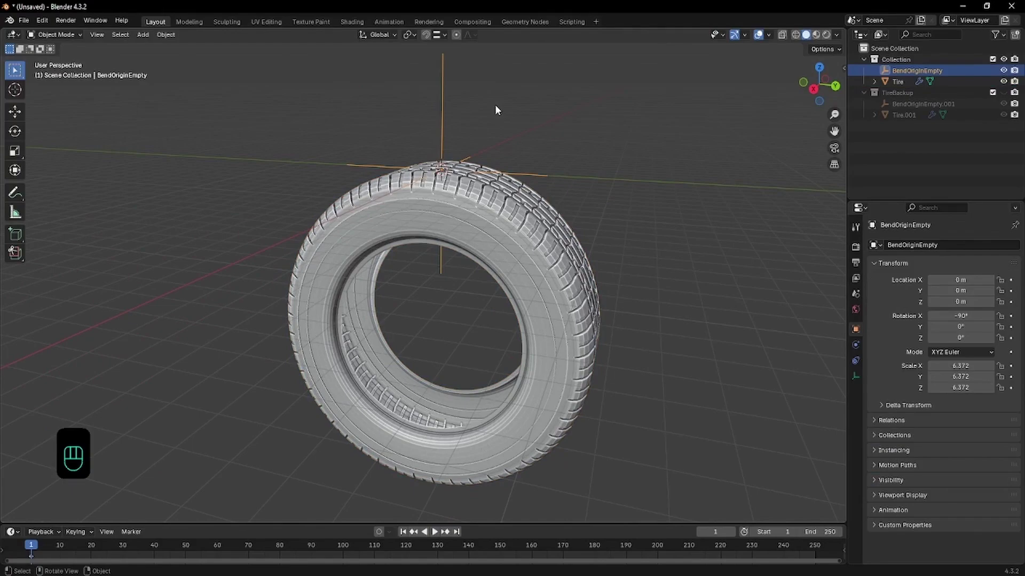
key(Delete)
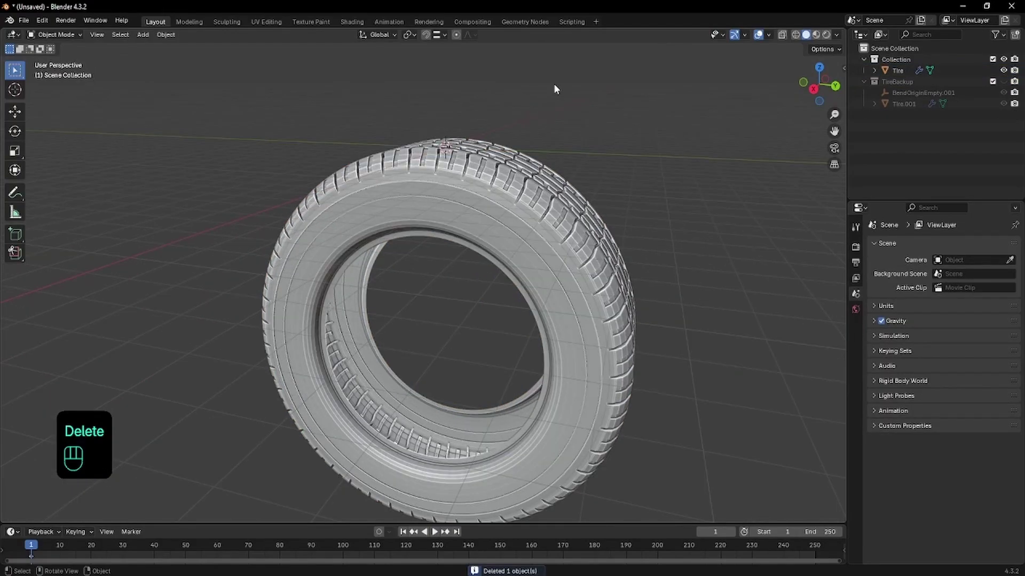
- Apply Shade Auto Smooth to the tire and inspect its sidewall and tread up close
click(512, 187)
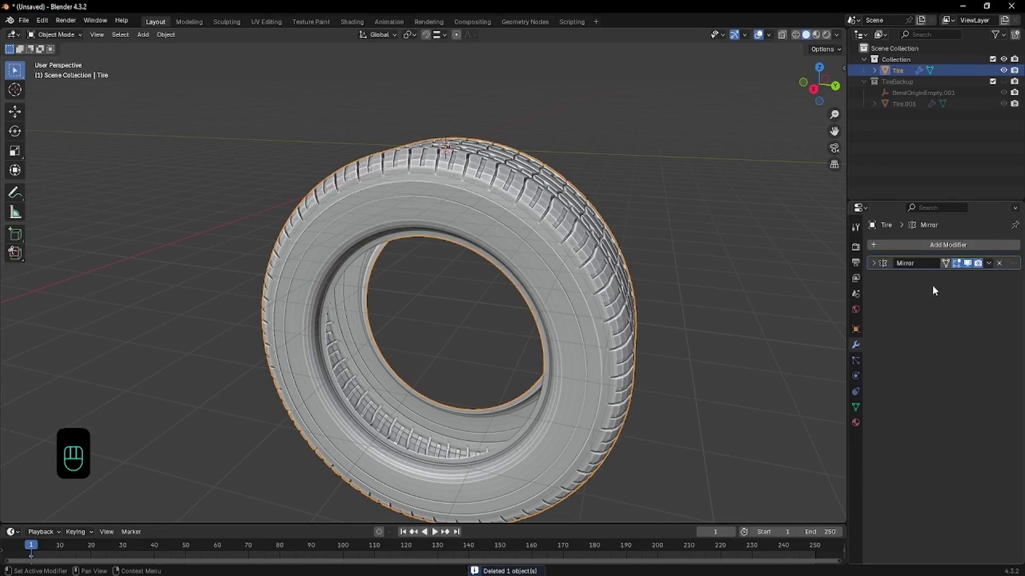
right_click(533, 223)
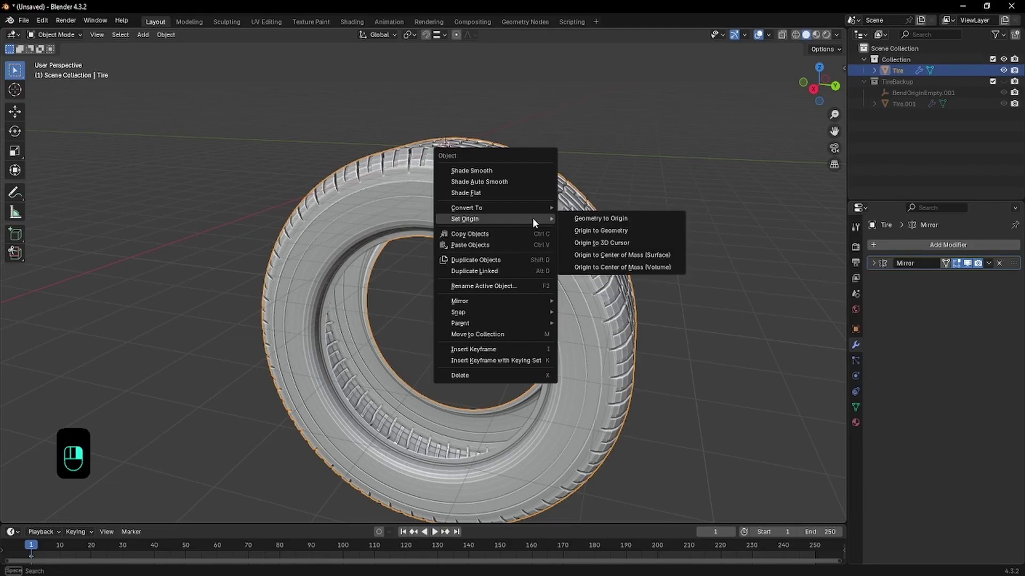
click(530, 183)
middle_drag(606, 179, 462, 127)
scroll(395, 119, up, 1)
shift+middle_drag(440, 90, 467, 166)
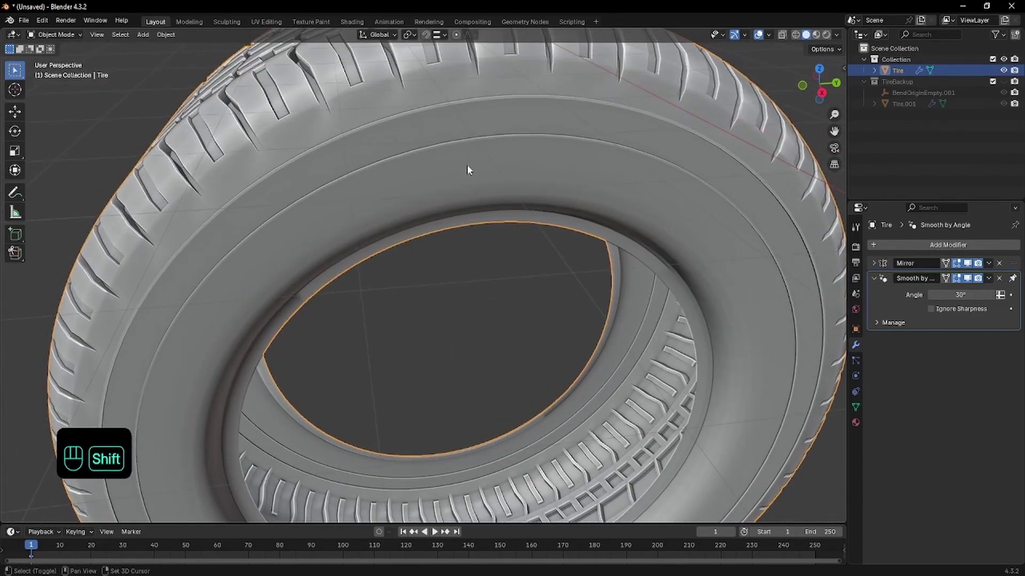
- Inspect the tire's tread and sidewall shading and check the object's scale values in its transform properties
shift+scroll(435, 206, up, 3)
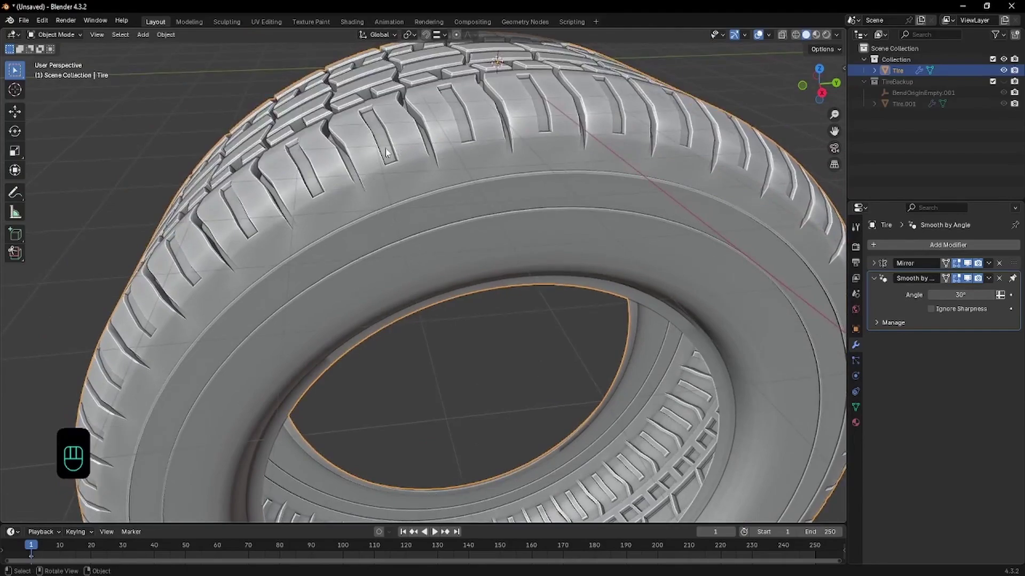
middle_drag(408, 158, 451, 166)
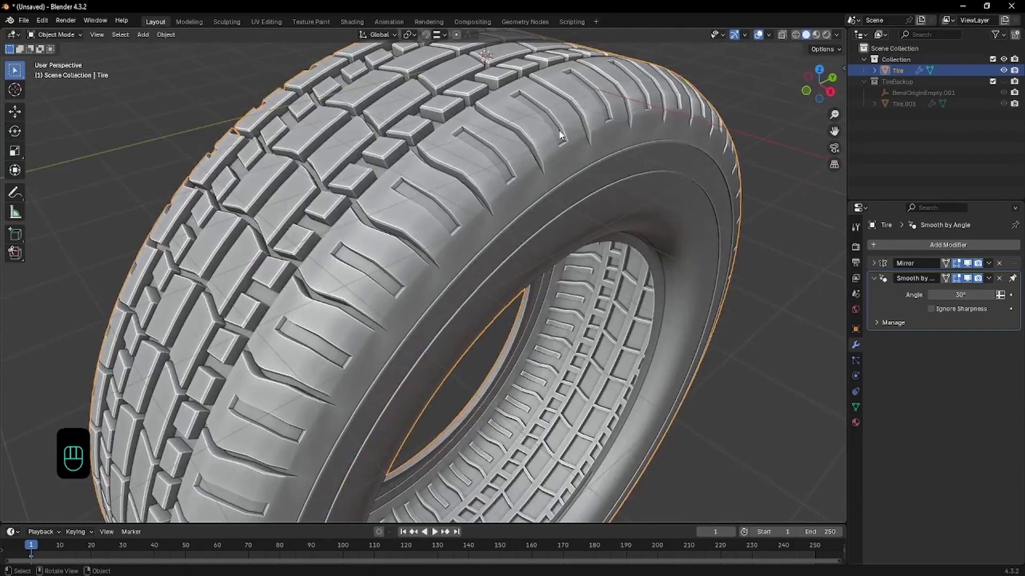
middle_drag(599, 114, 561, 105)
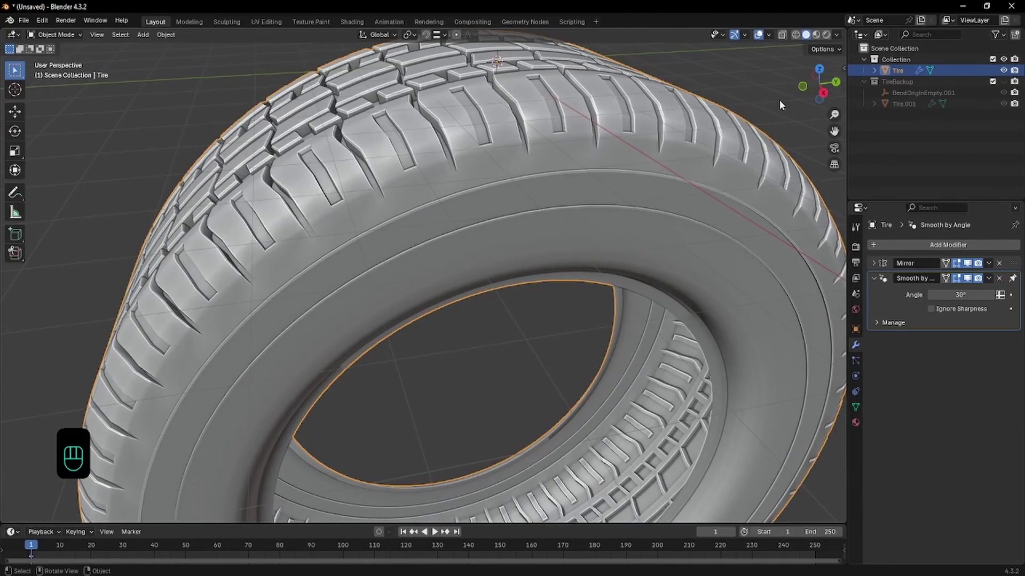
key(n)
click(715, 64)
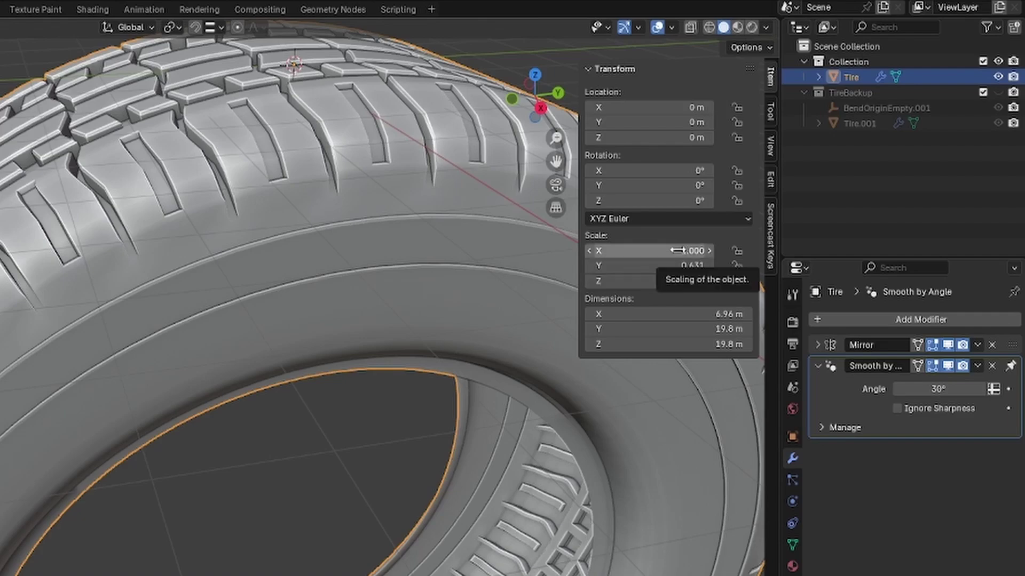
scroll(427, 245, down, 2)
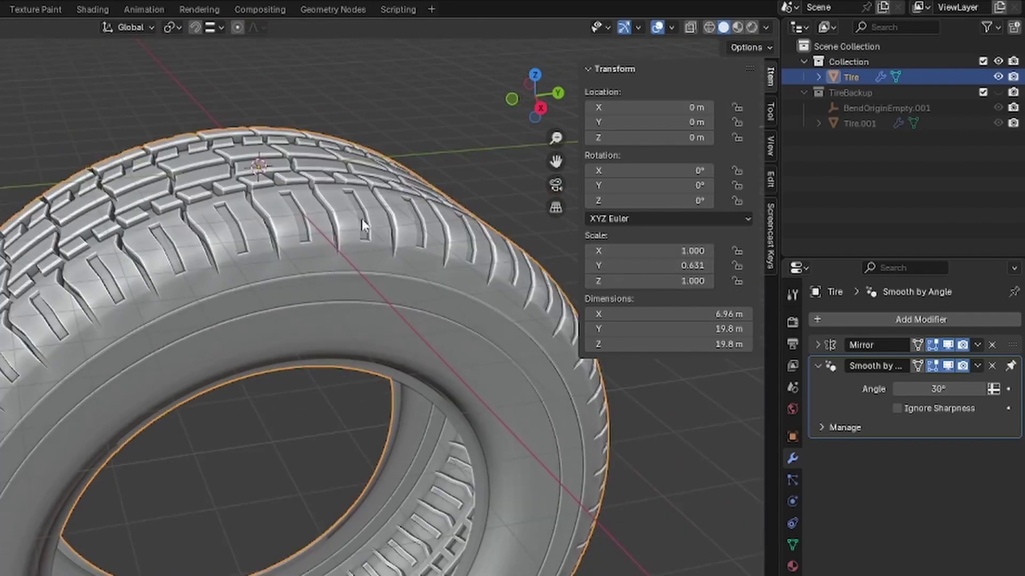
scroll(437, 155, up, 2)
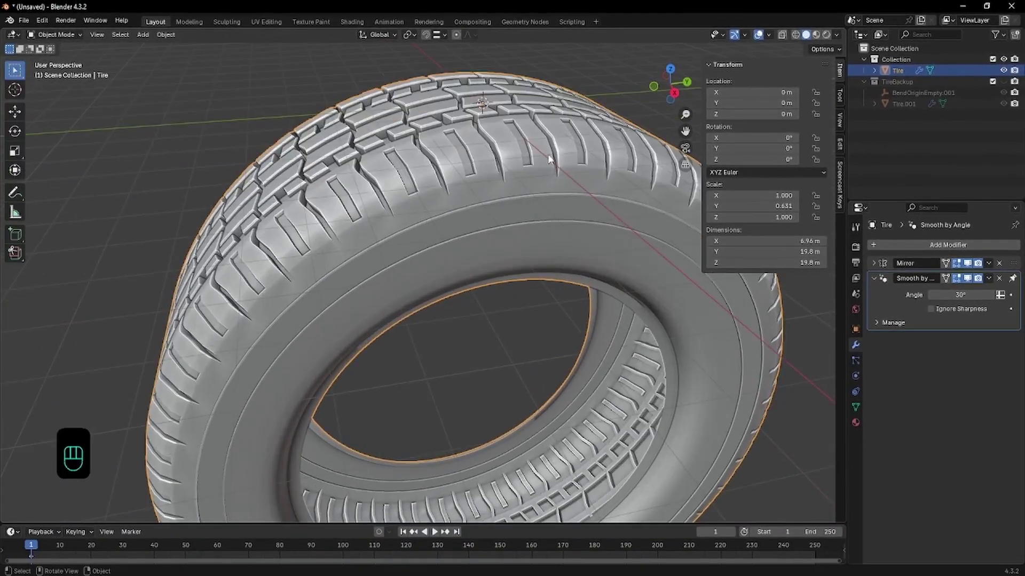
scroll(504, 160, up, 3)
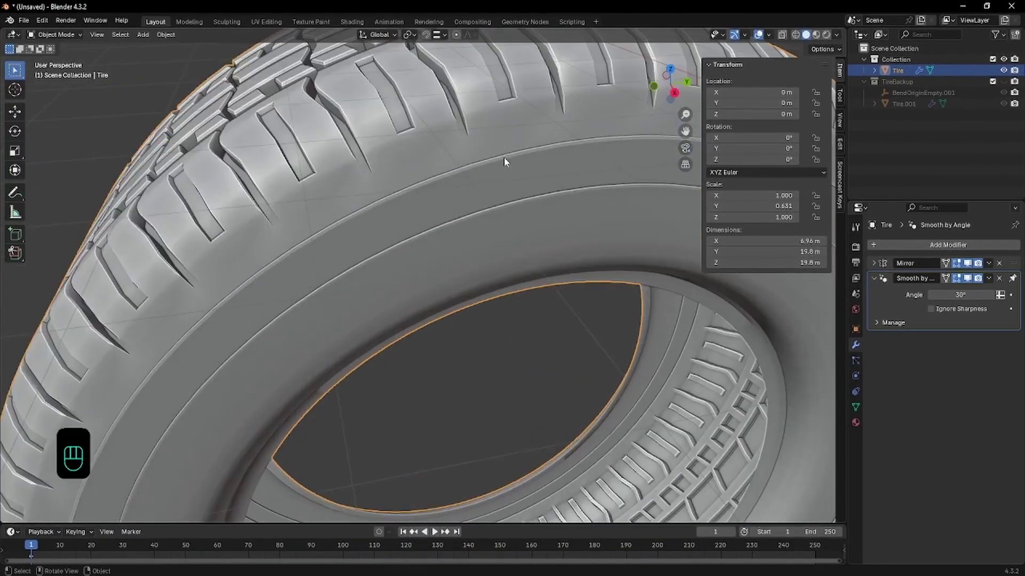
scroll(504, 157, down, 3)
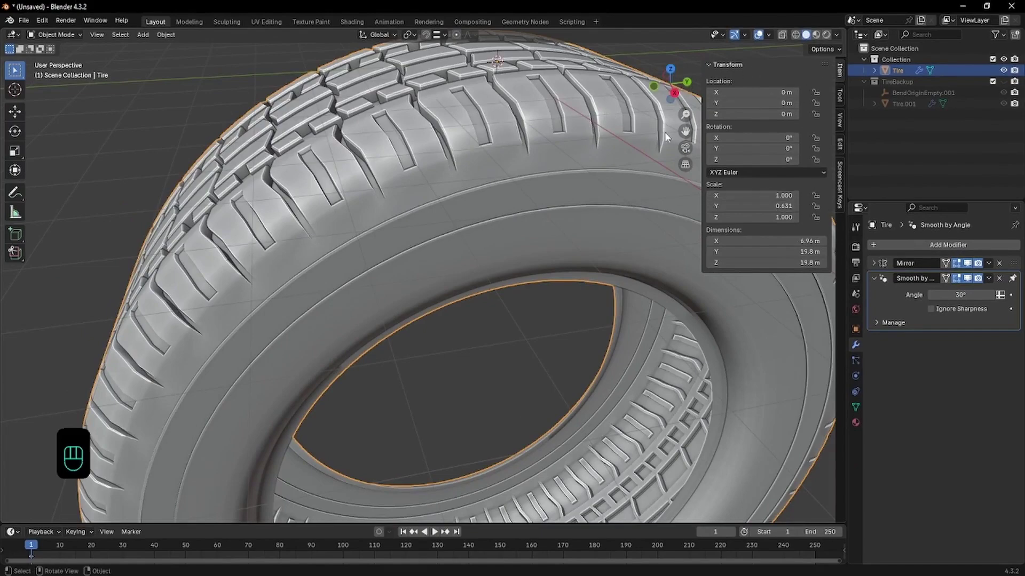
key(n)
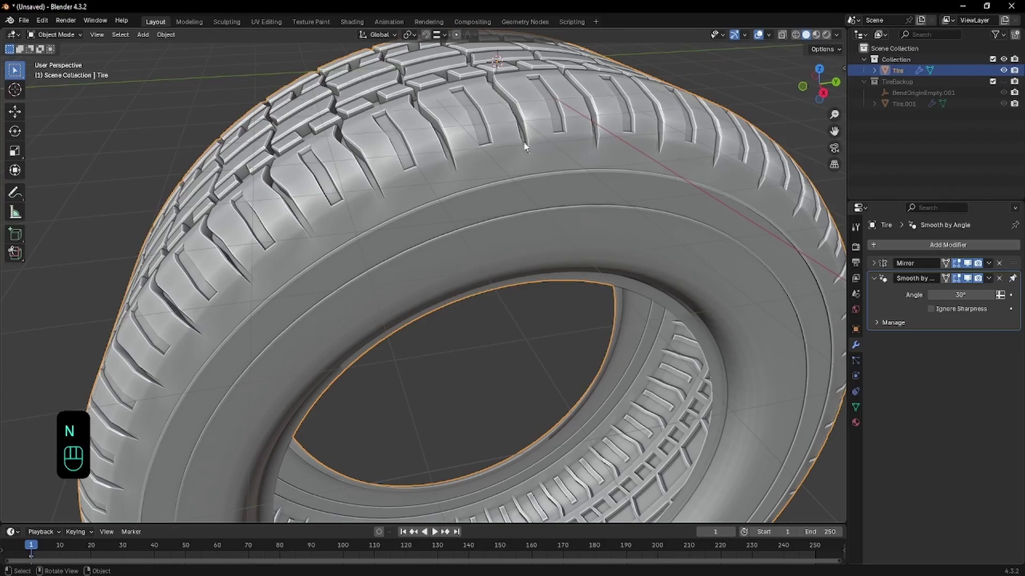
- Apply the Tire object's scale and look over the tread and sidewall
key(ctrl+a)
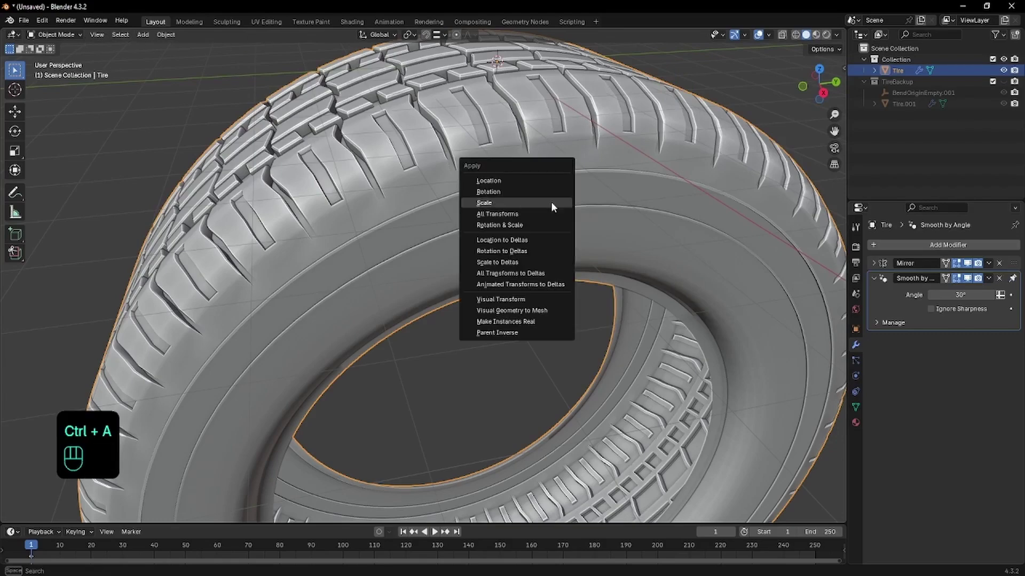
click(499, 201)
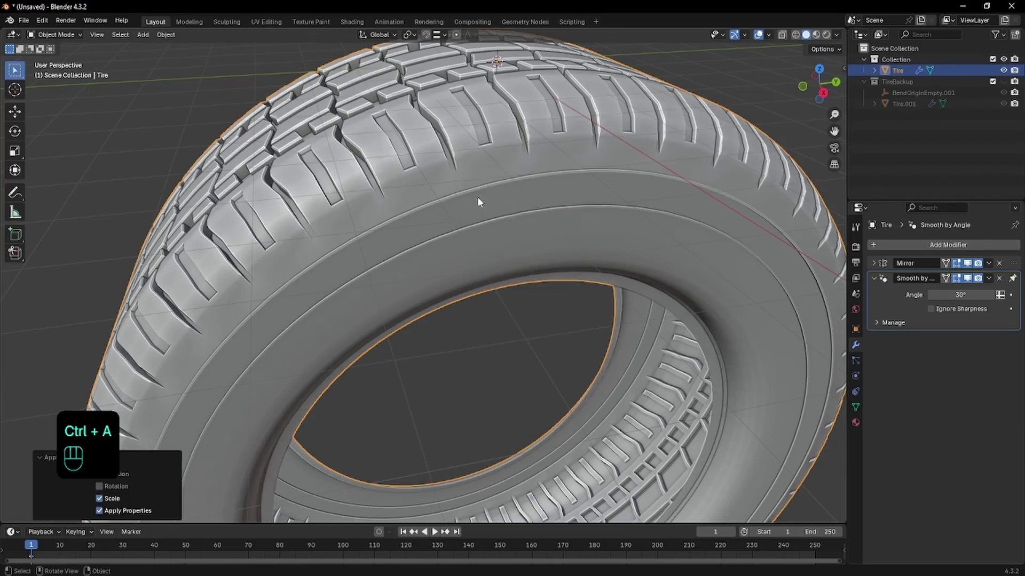
middle_drag(578, 131, 564, 133)
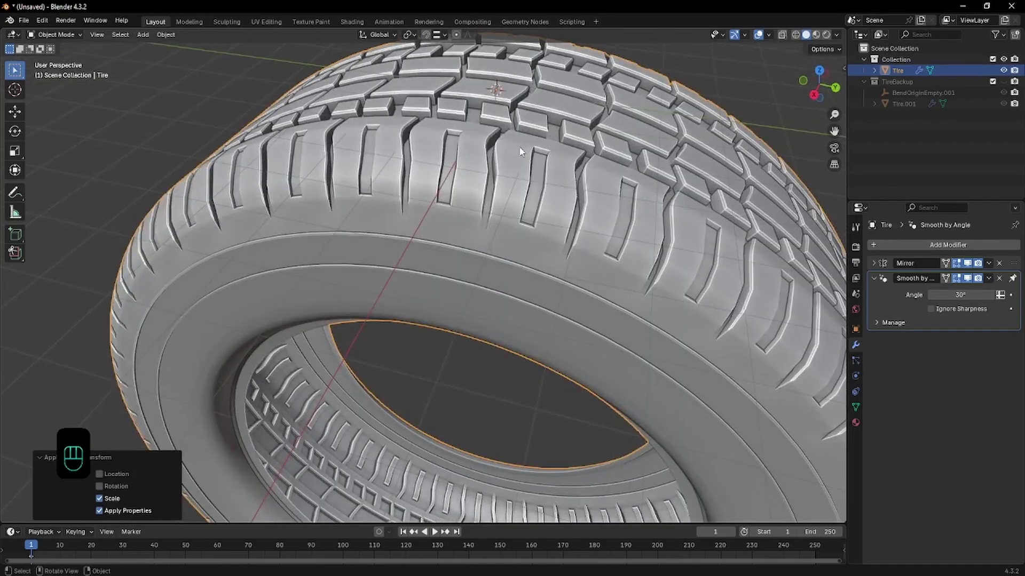
middle_drag(517, 180, 379, 141)
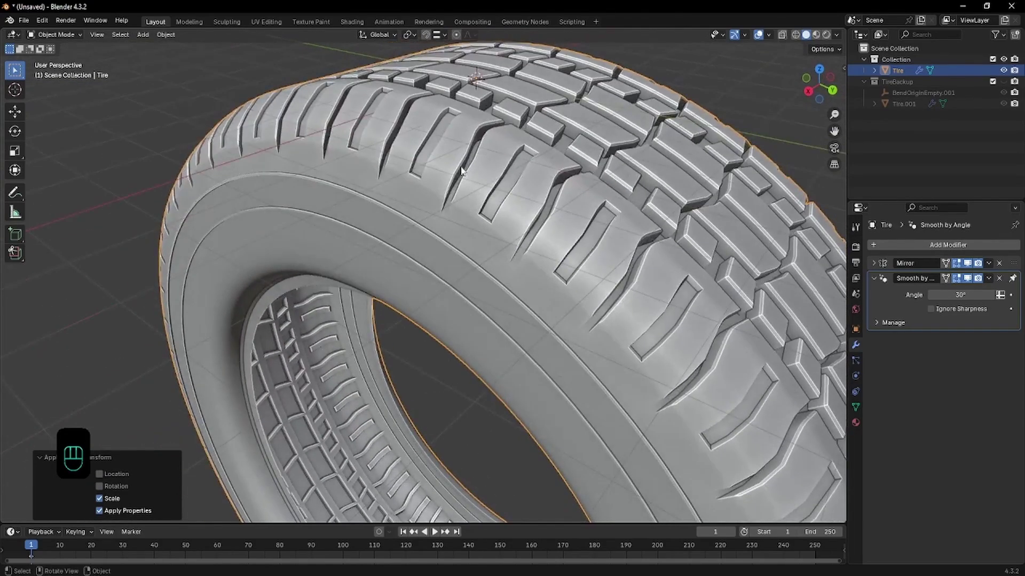
scroll(508, 207, down, 4)
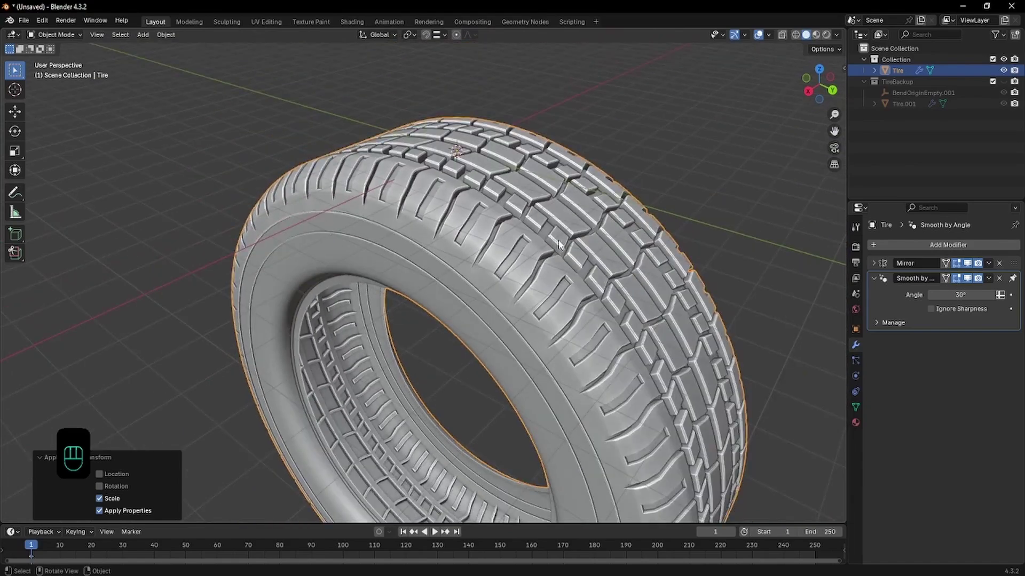
- Add a Bevel modifier to the tire and inspect the bevelled tread blocks
middle_drag(559, 244, 501, 140)
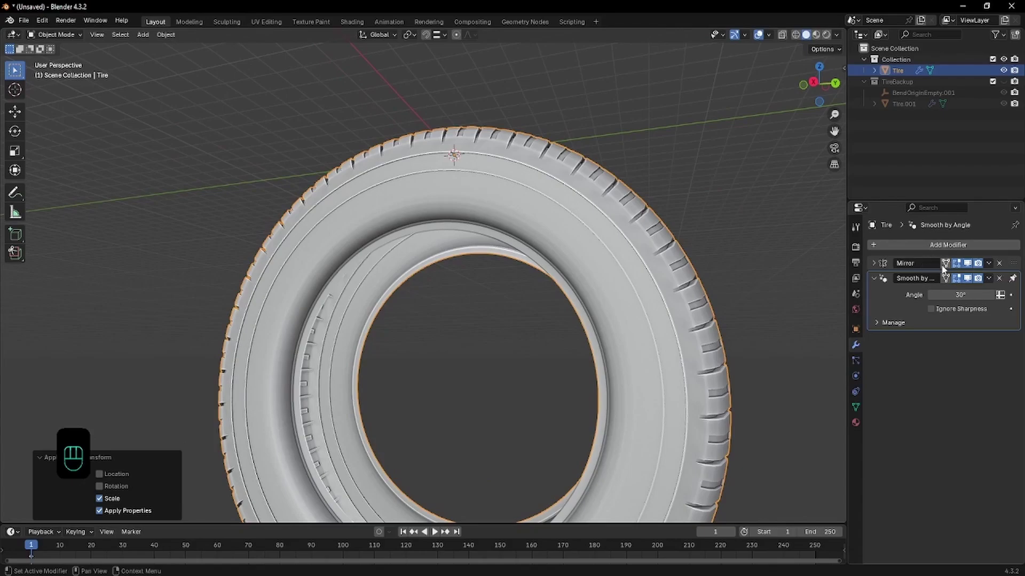
click(939, 245)
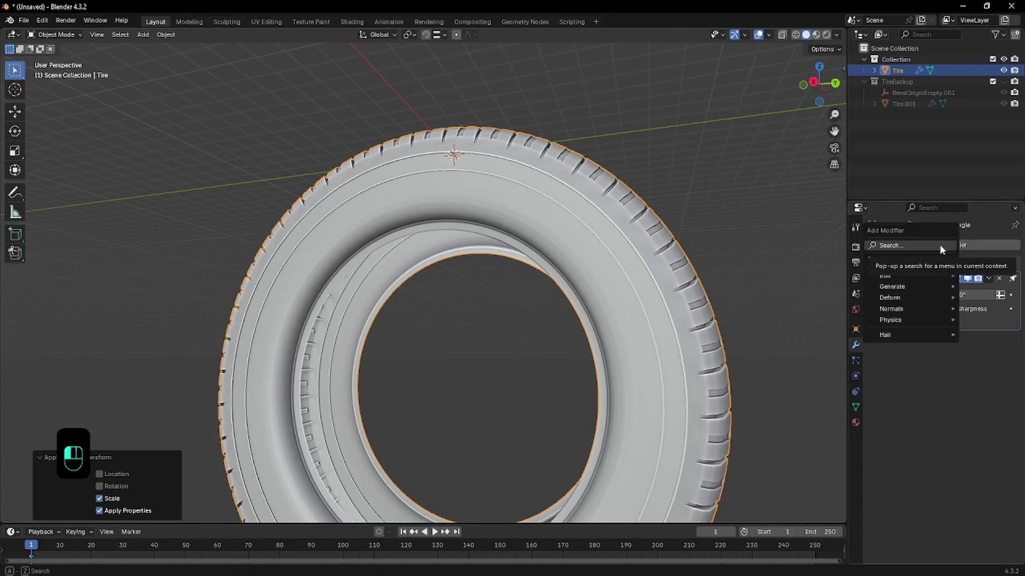
click(939, 246)
text(be)
key(Return)
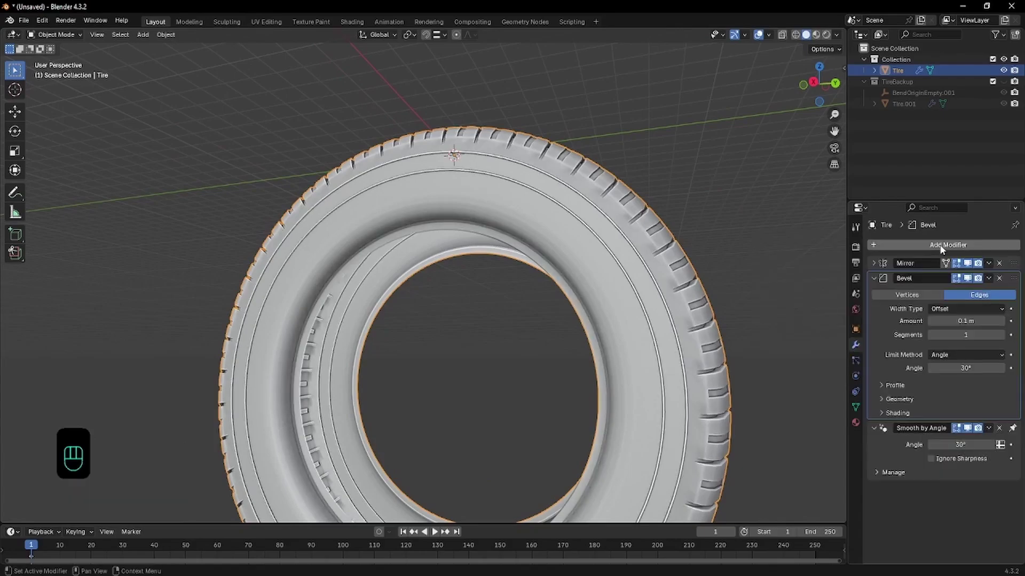
middle_drag(534, 229, 395, 270)
scroll(394, 270, up, 1)
middle_drag(462, 274, 536, 267)
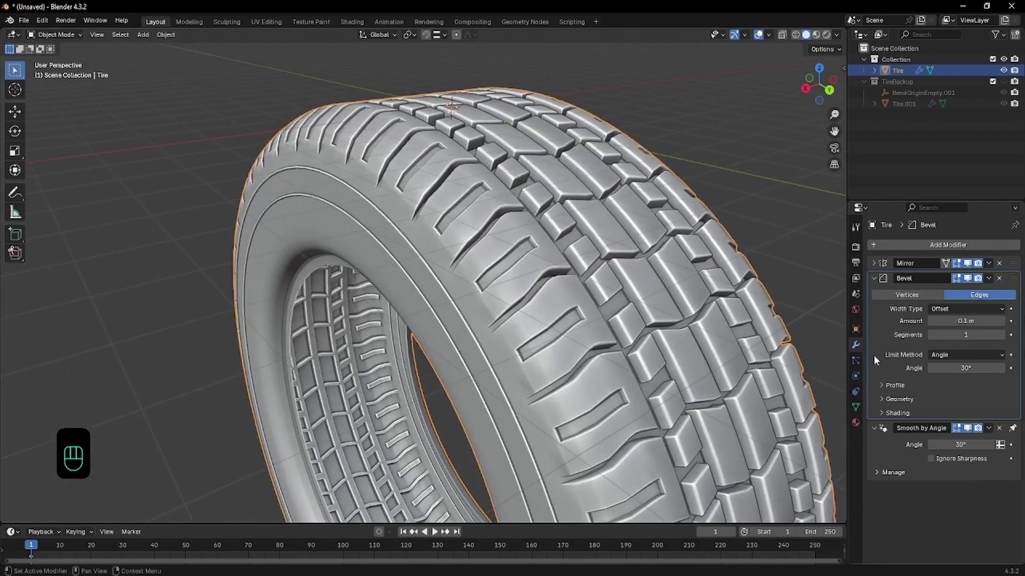
- Enable Harden Normals in the Bevel modifier's shading options
click(883, 413)
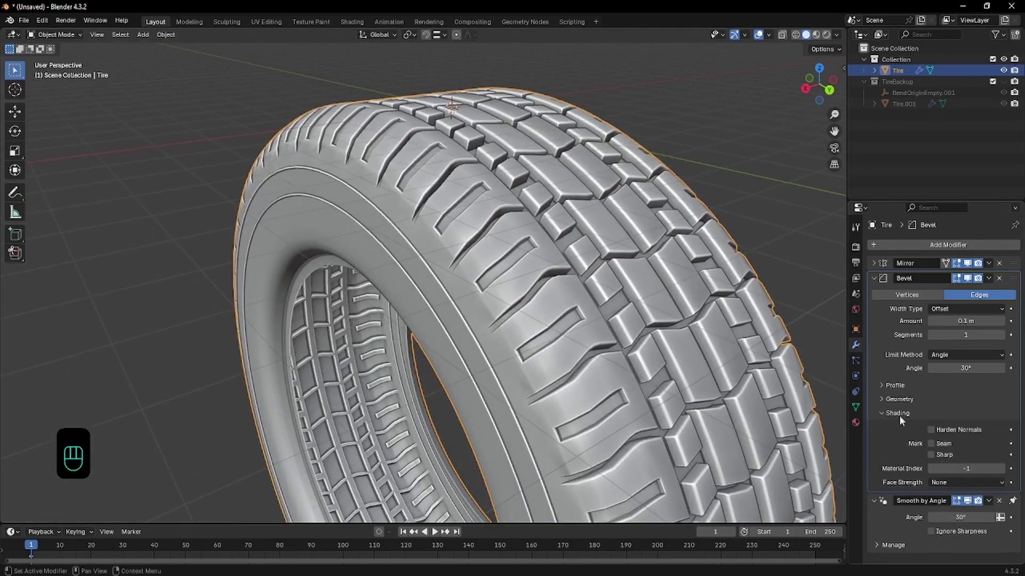
click(930, 430)
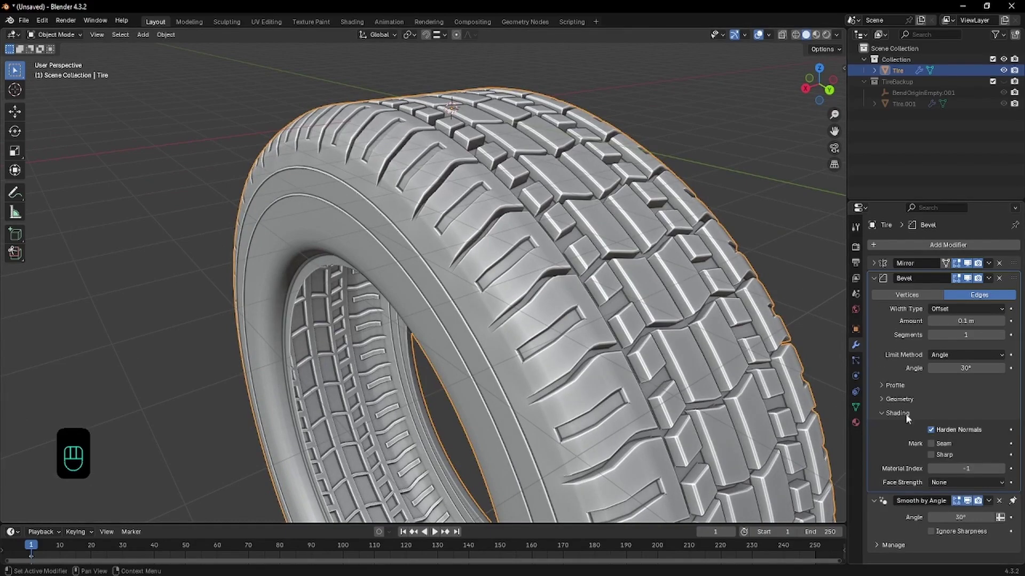
click(885, 414)
- Set the Bevel modifier's outer miter to Arc and inspect the tread edges around the tire
click(883, 400)
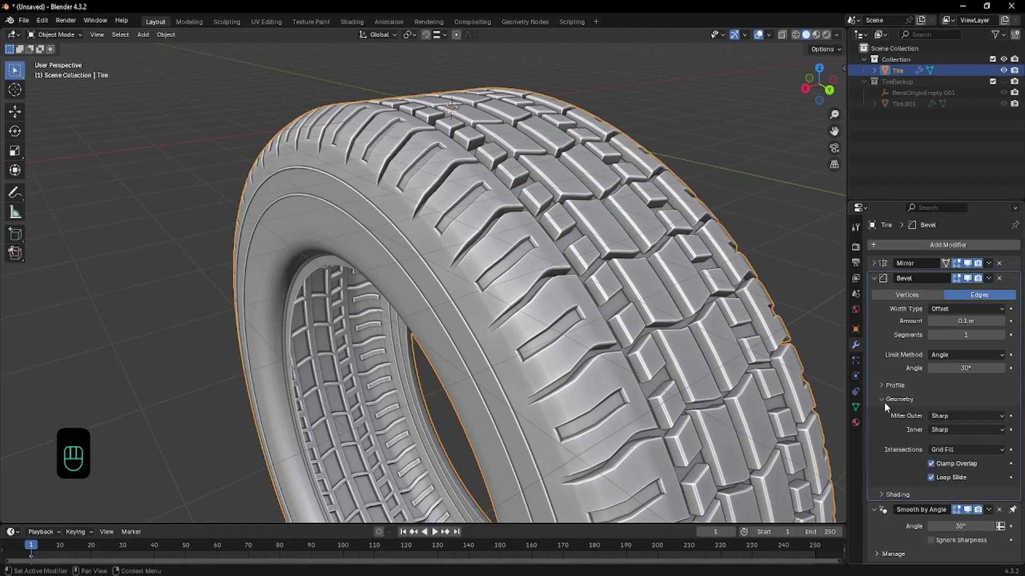
middle_drag(684, 286, 584, 169)
scroll(584, 169, down, 1)
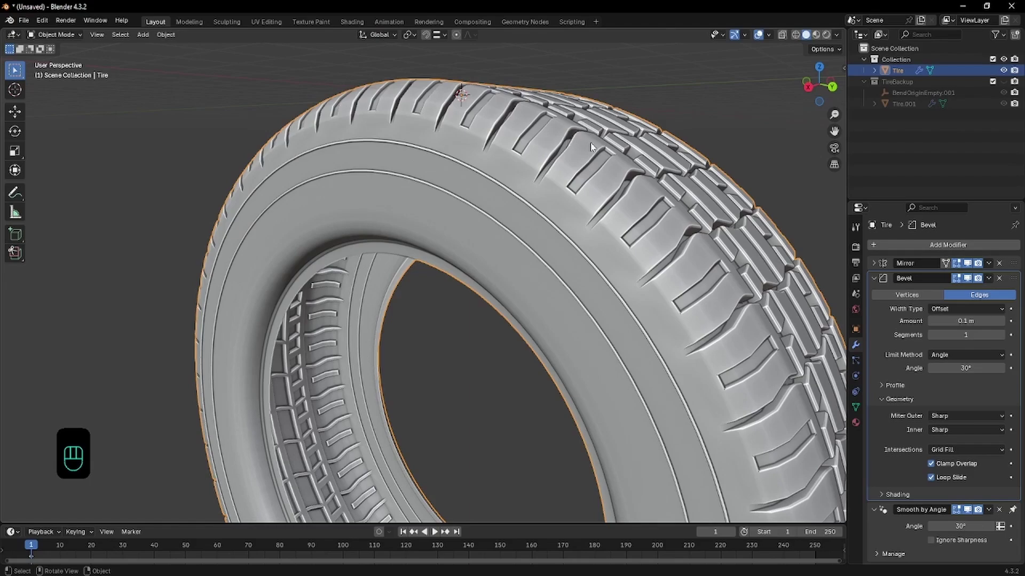
click(948, 415)
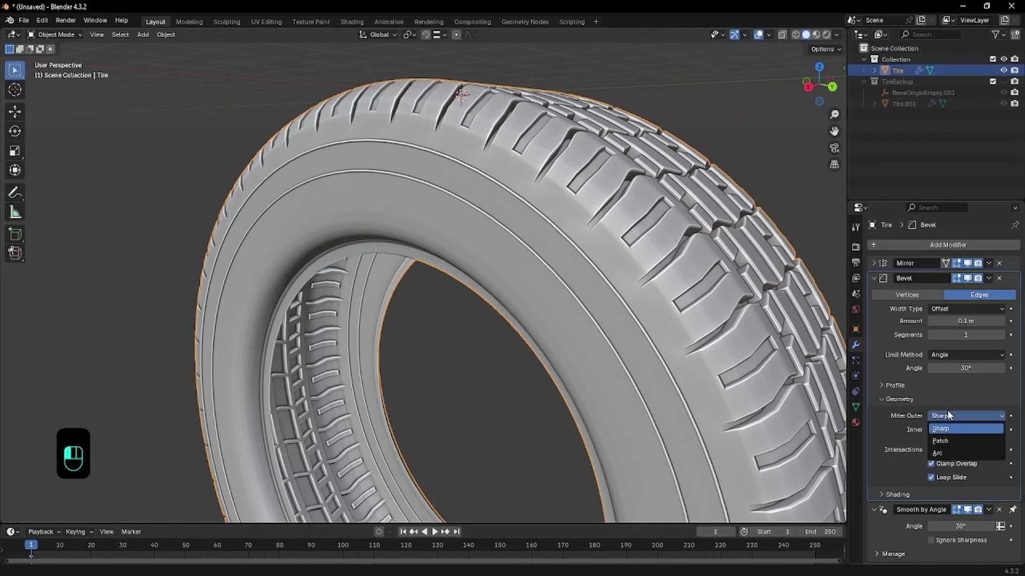
click(944, 451)
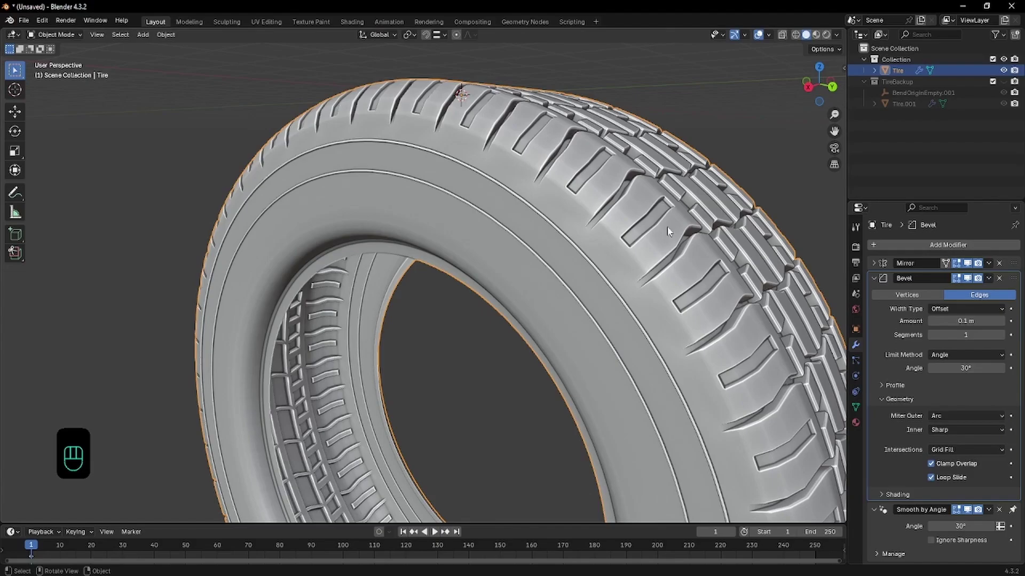
scroll(649, 231, up, 1)
scroll(608, 246, up, 1)
scroll(586, 240, up, 2)
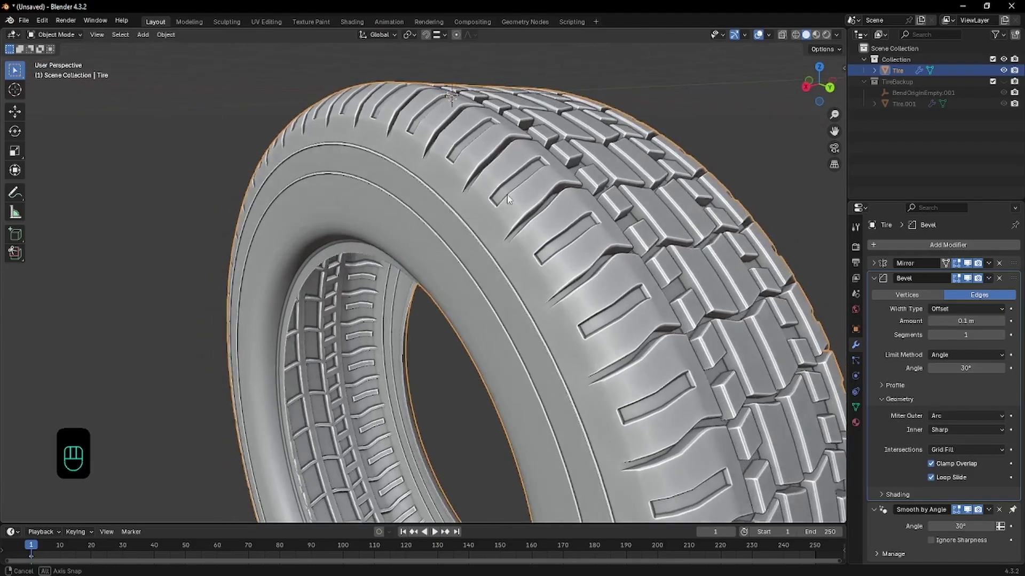
scroll(507, 197, up, 1)
middle_drag(482, 180, 476, 105)
scroll(406, 126, down, 2)
middle_drag(394, 128, 391, 142)
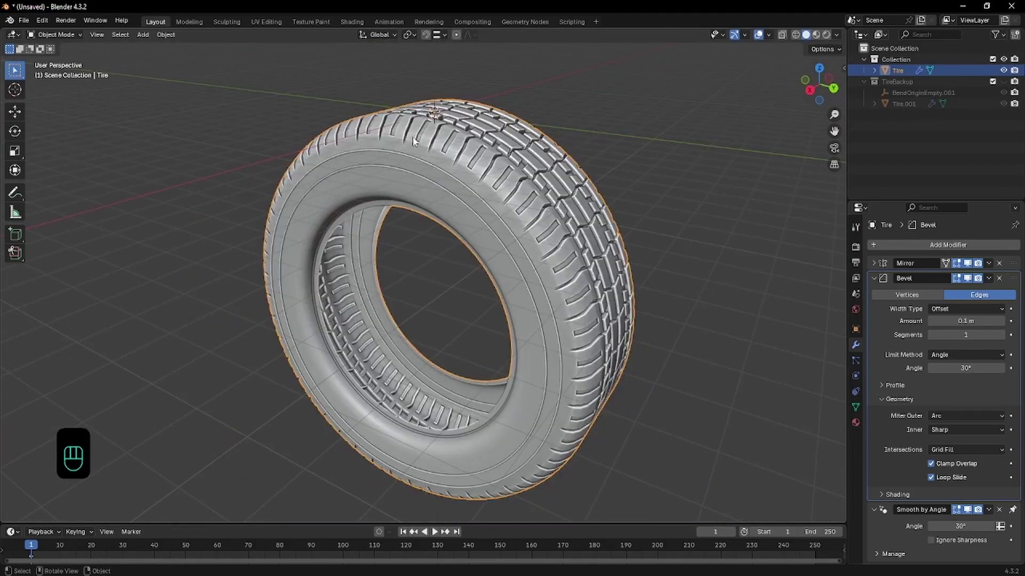
- Show the Statistics overlay for the tire's mesh in Edit Mode to examine its geometry counts
key(ctrl)
key(Tab)
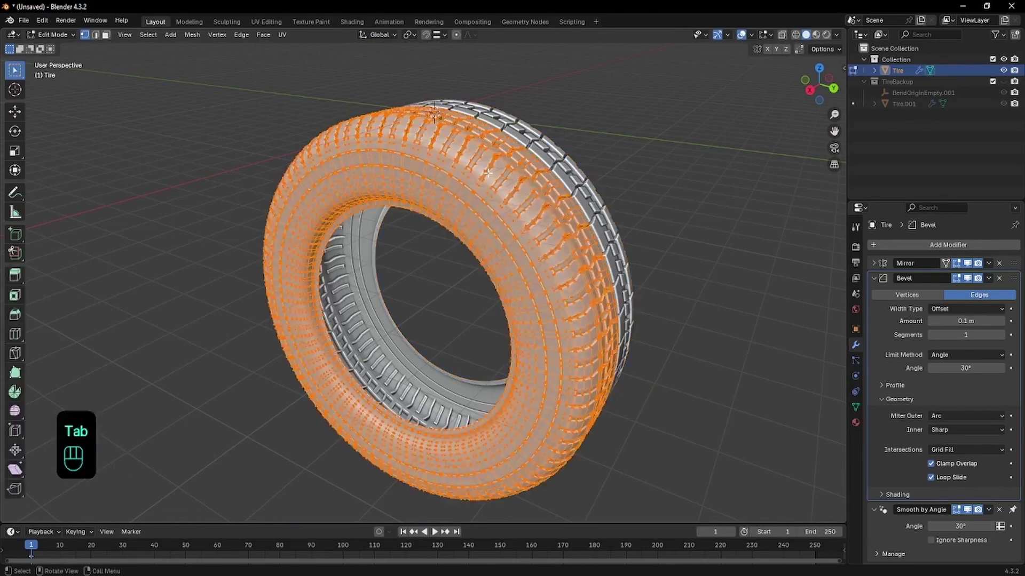
click(771, 36)
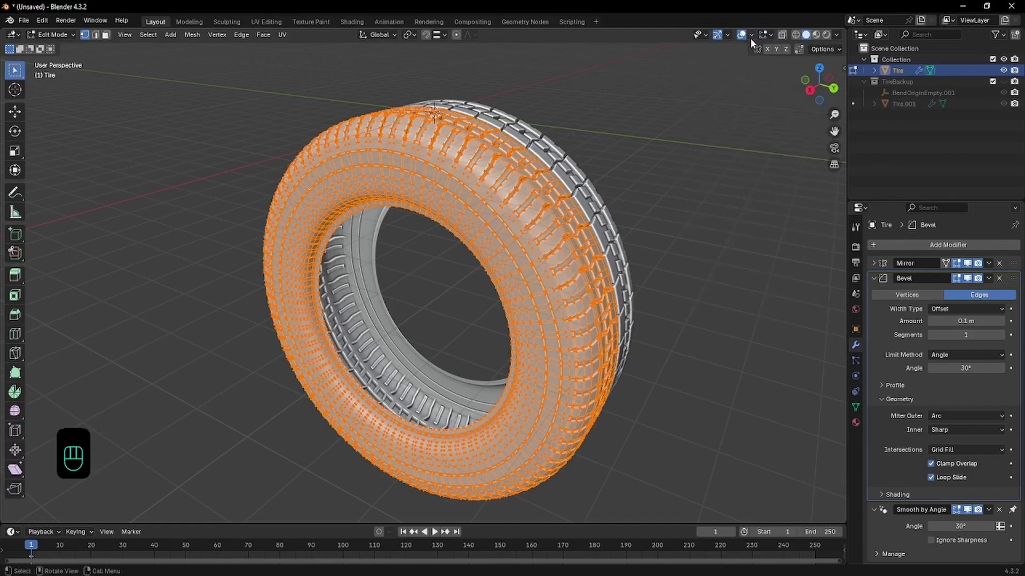
click(751, 35)
click(701, 127)
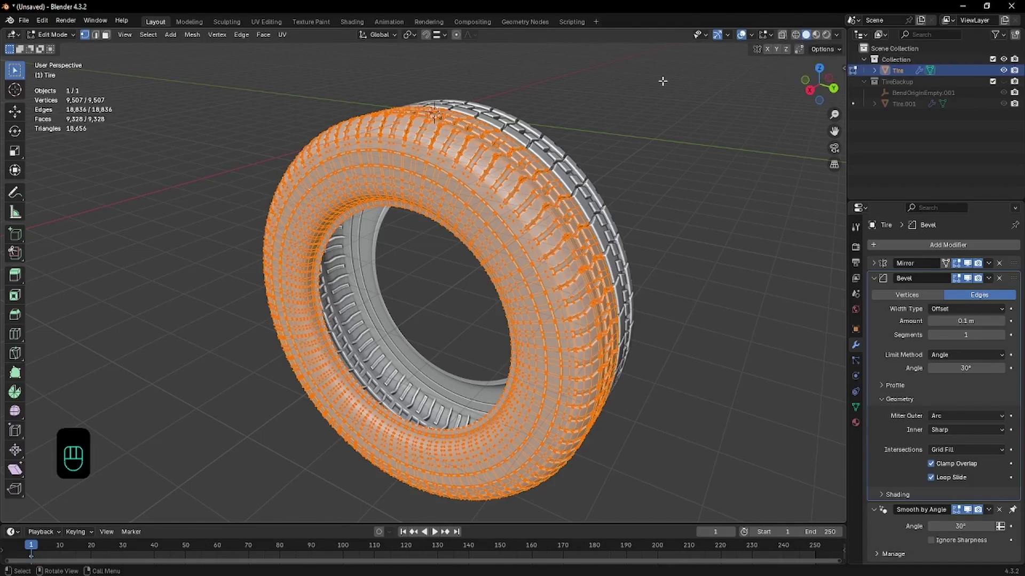
- Turn off the Statistics overlay and return to Object Mode with the tire's mesh deselected
click(752, 34)
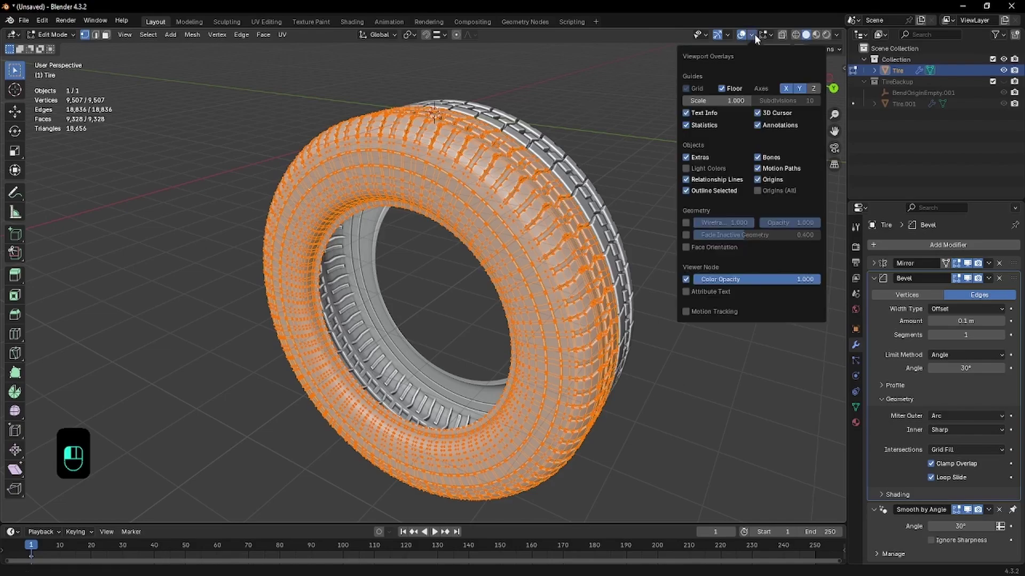
click(686, 125)
click(706, 125)
click(706, 126)
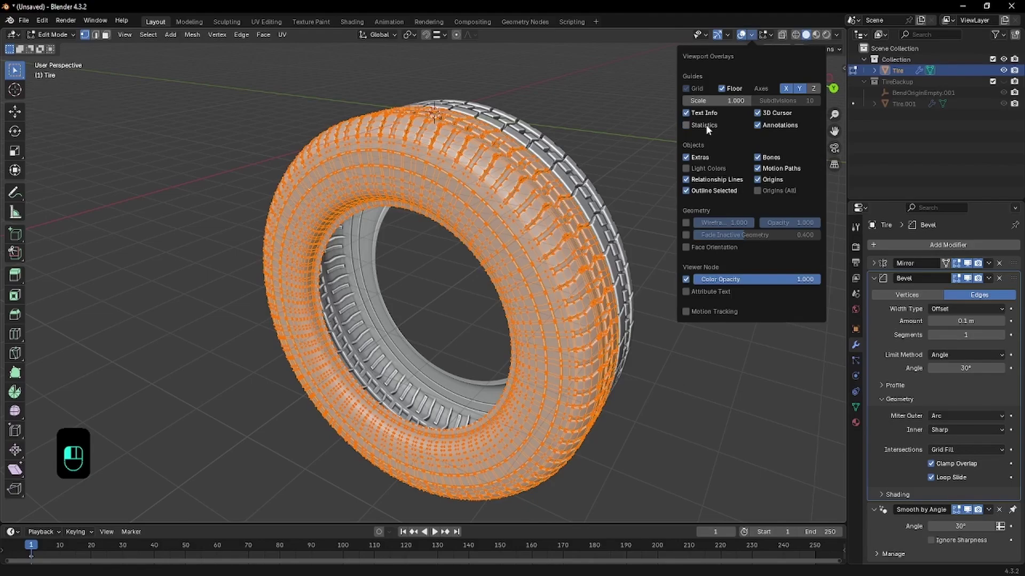
key(alt+a)
key(Tab)
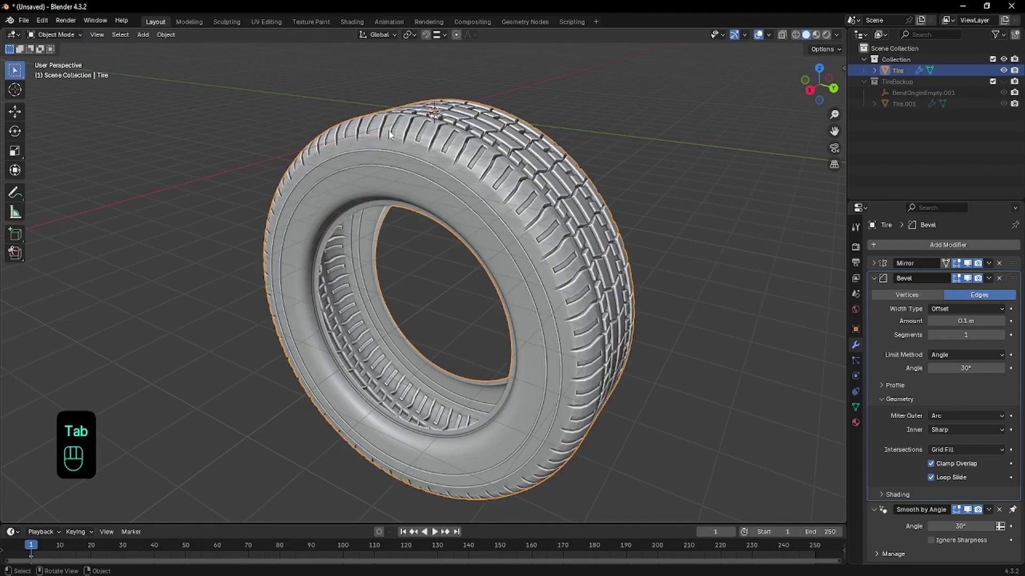
- Save the file as Tire2.blend in the Tire folder
key(ctrl+s)
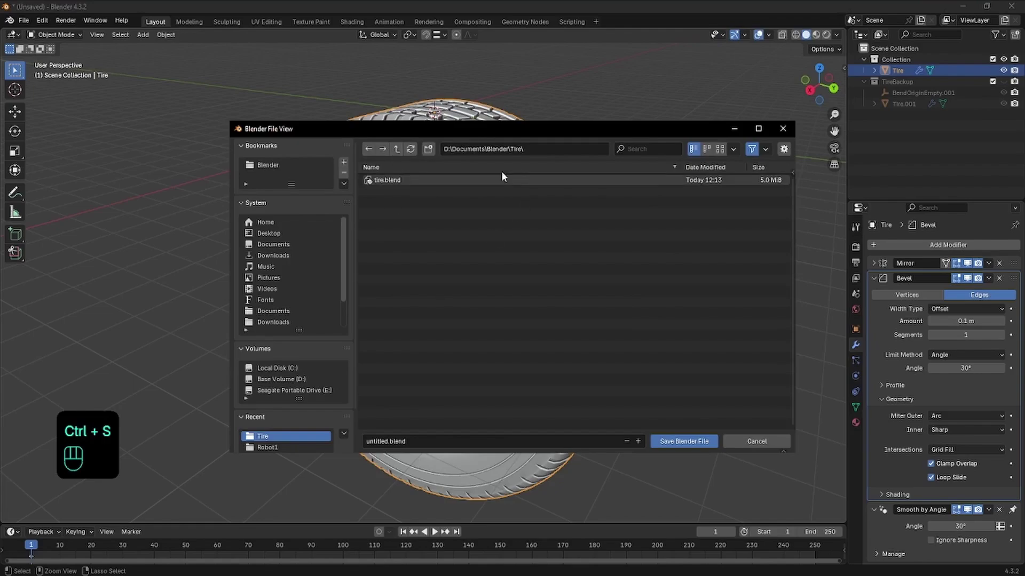
double_click(392, 444)
click(392, 444)
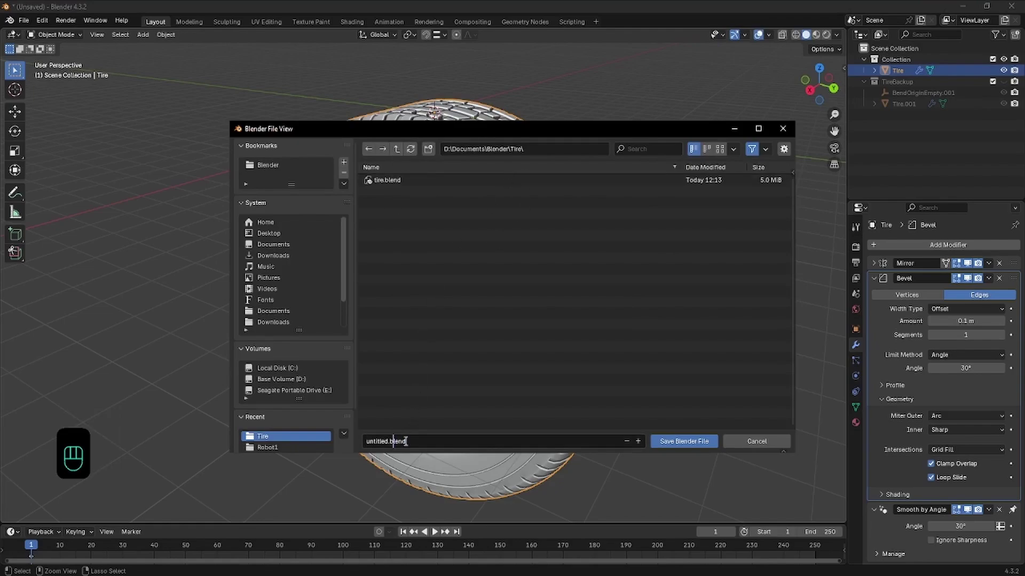
drag(408, 444, 358, 448)
text(Tire2)
click(675, 444)
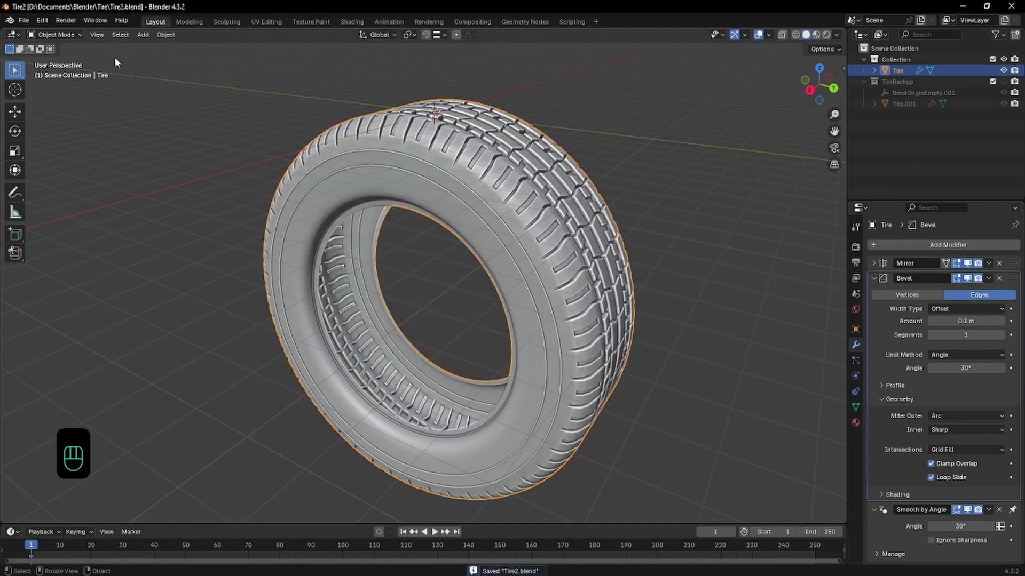
- Copy the finished tire object to the clipboard
click(23, 20)
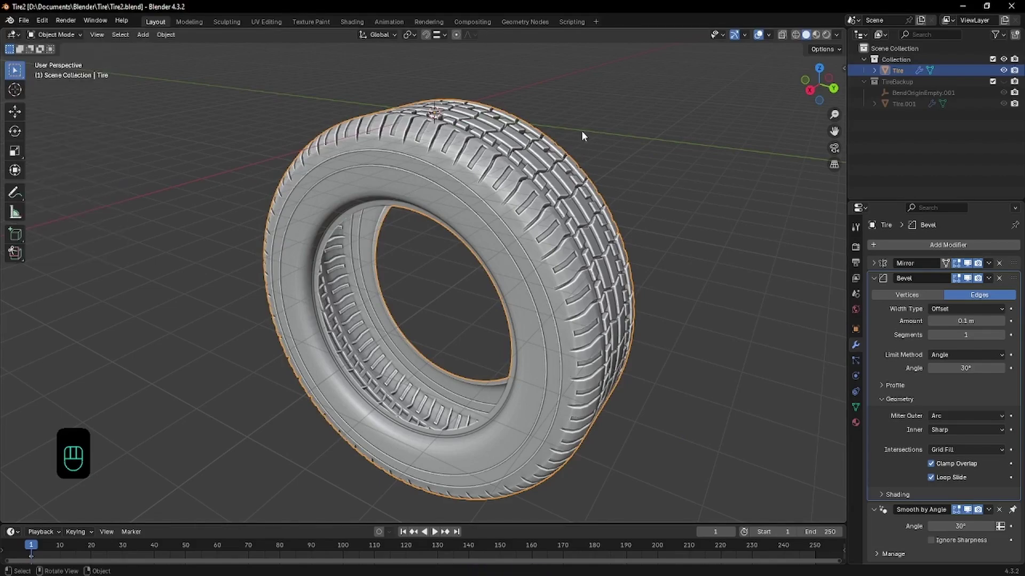
click(636, 201)
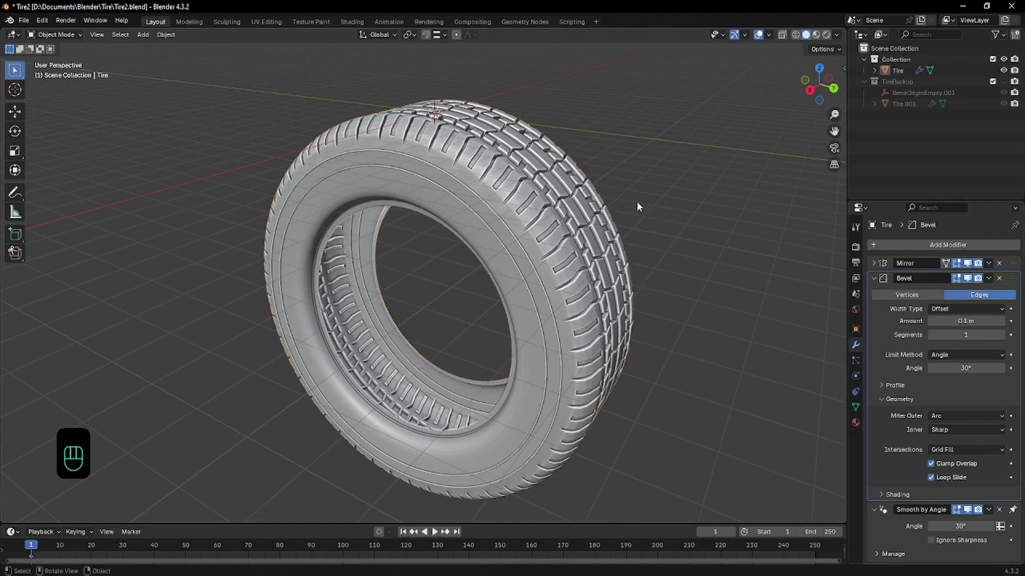
scroll(630, 191, down, 3)
middle_drag(600, 203, 634, 210)
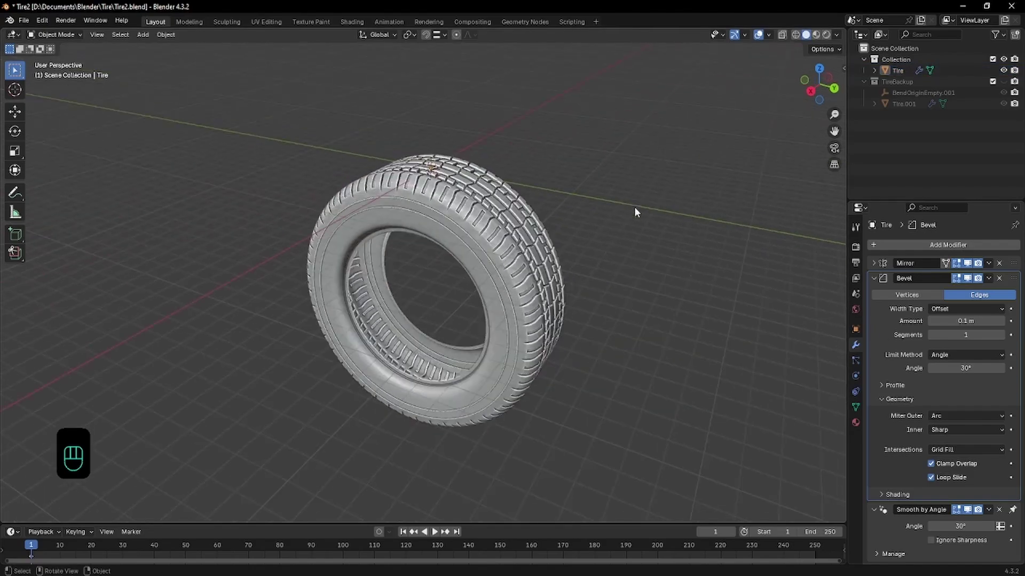
click(523, 229)
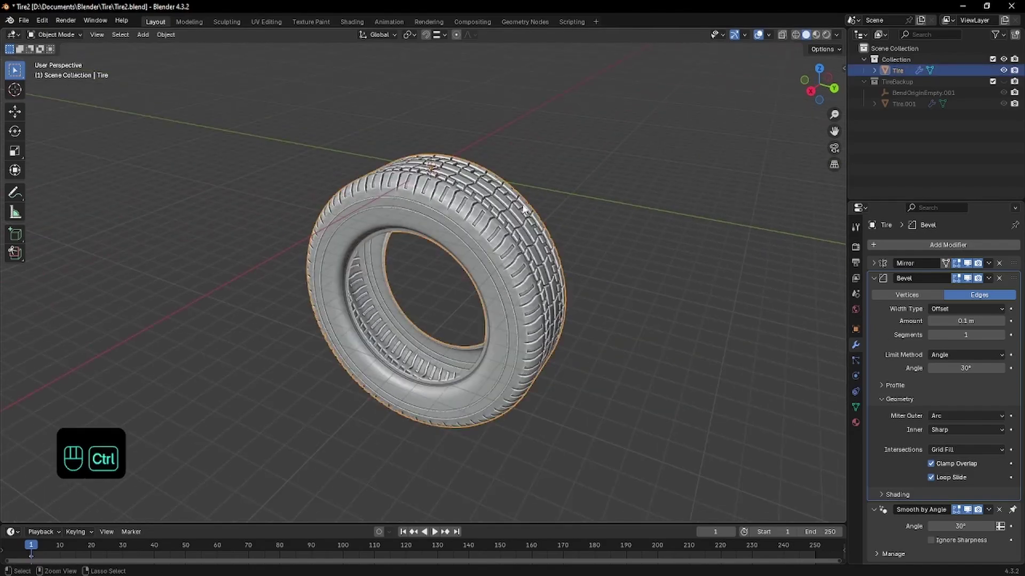
key(ctrl+c)
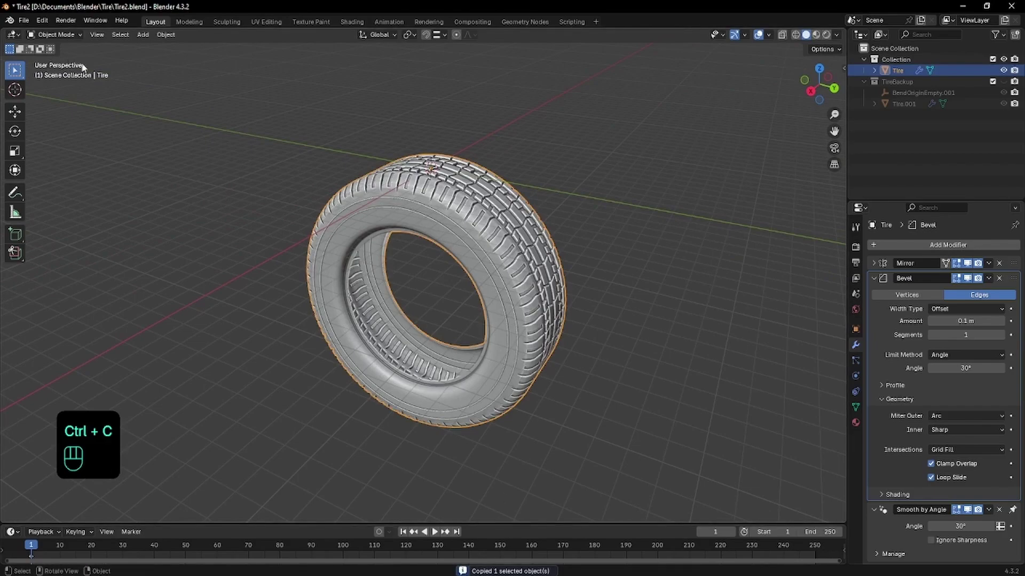
- Start a new file from the General template
click(23, 20)
mouse_move(96, 33)
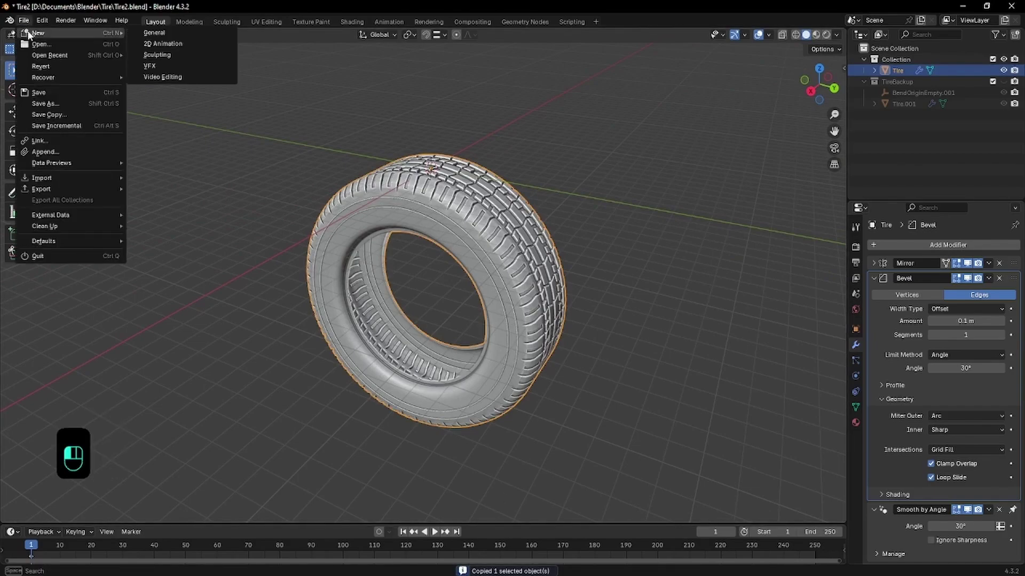
click(139, 33)
click(530, 314)
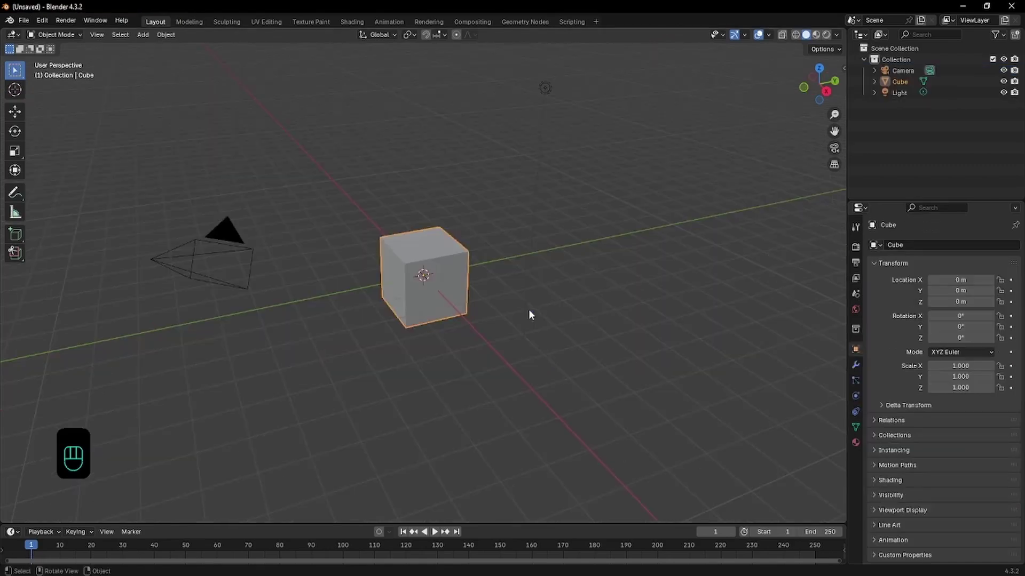
- Paste the copied tire into the new scene beside the default cube
middle_drag(545, 245, 451, 225)
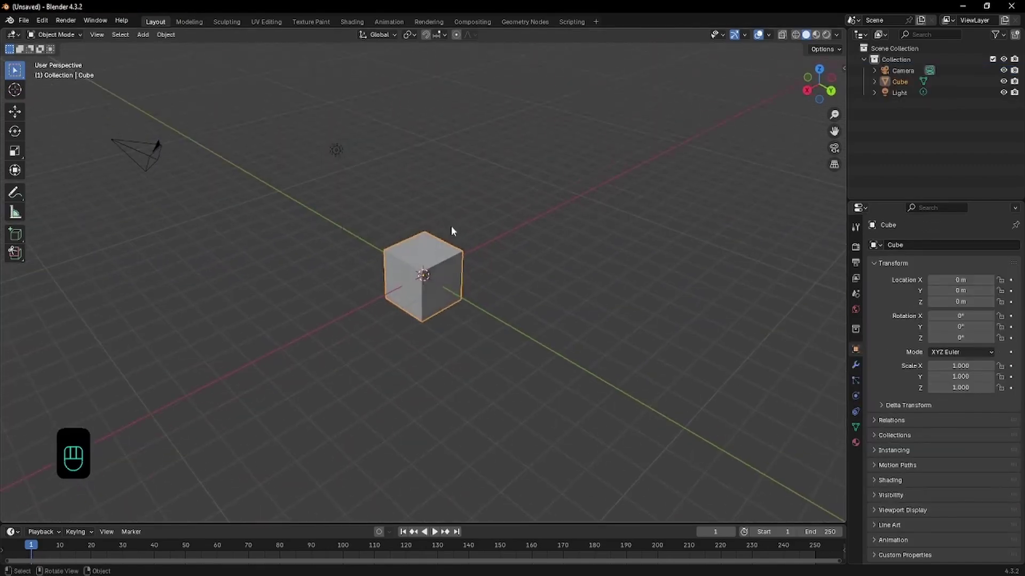
click(475, 210)
key(ctrl+v)
scroll(520, 267, down, 5)
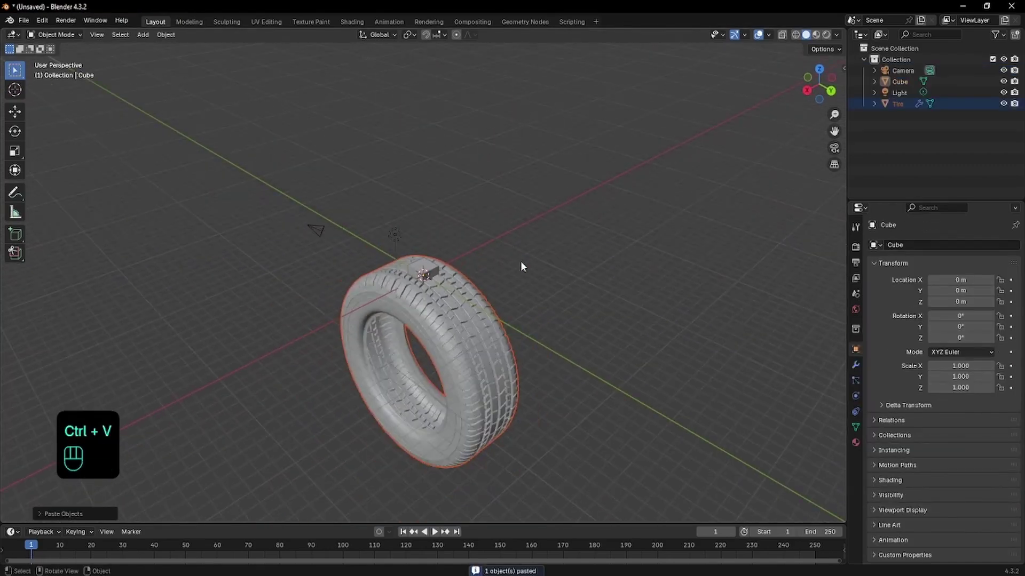
- Scale the pasted tire down uniformly to about 0.2
click(463, 333)
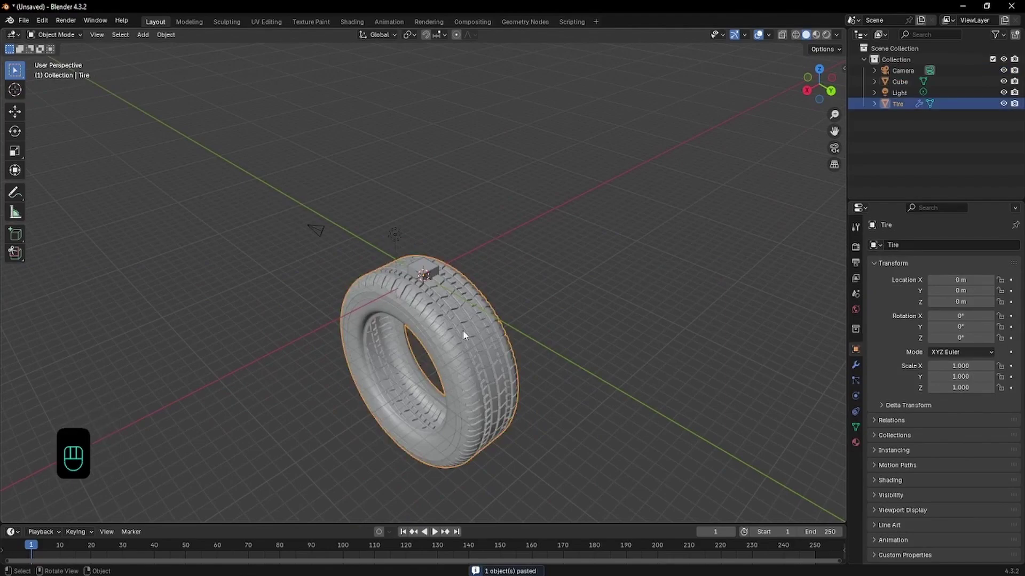
key(s)
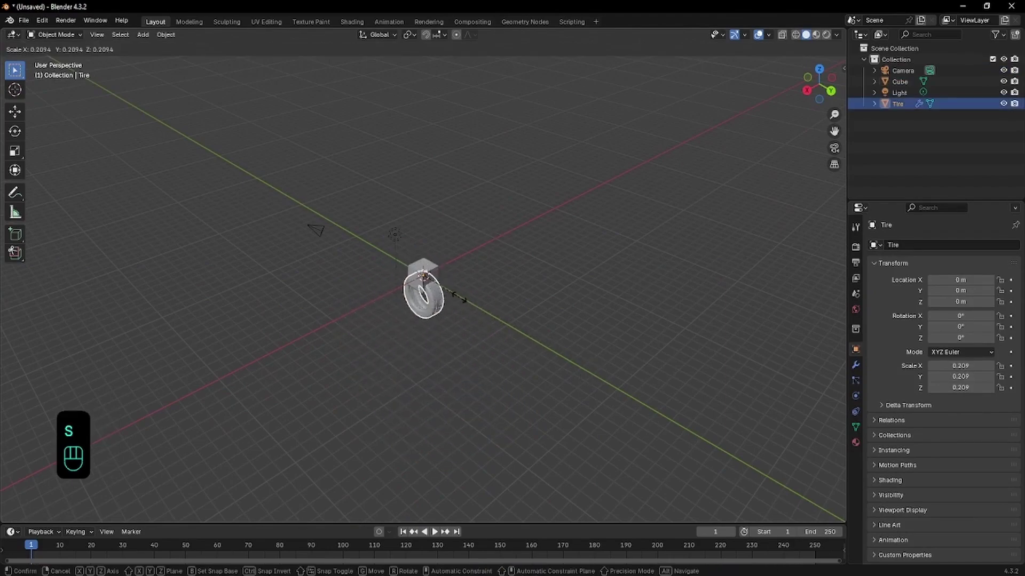
click(454, 297)
- Move the tire in front view beside the cube's negative X side, to about X -1.84 m and Z 0.97 m
key(KP_3)
scroll(454, 294, up, 4)
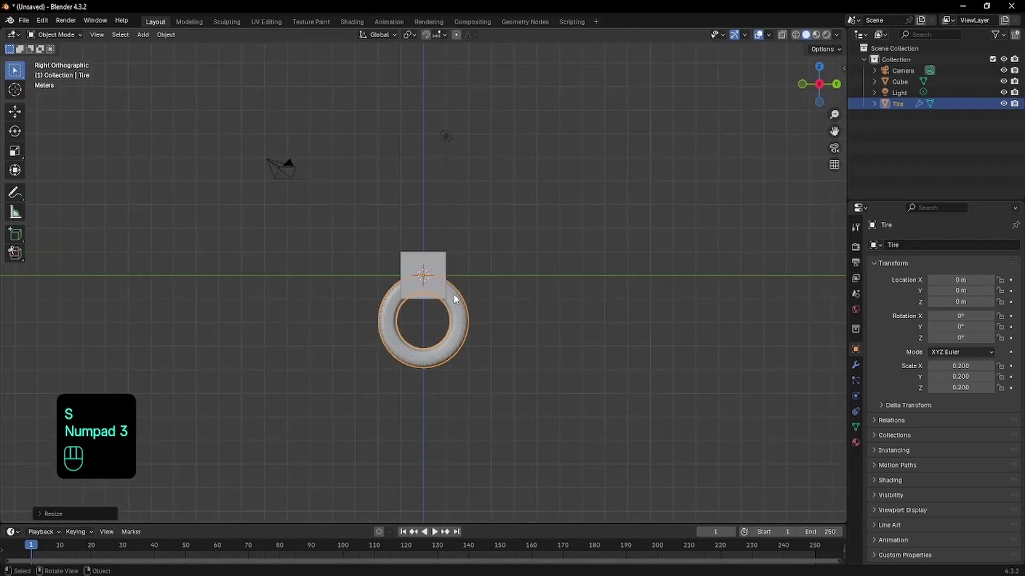
key(KP_1)
scroll(455, 299, up, 1)
key(g)
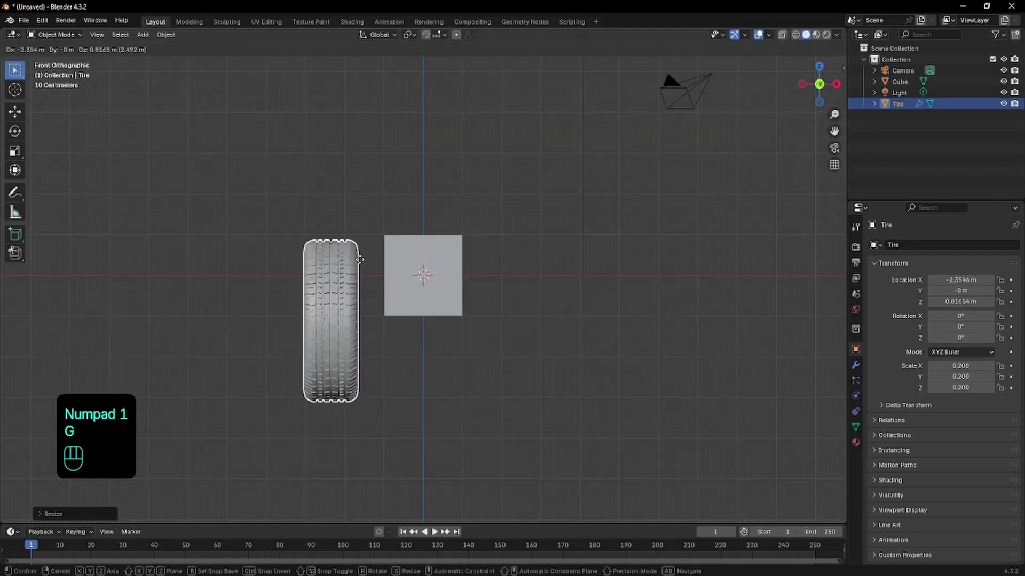
click(380, 257)
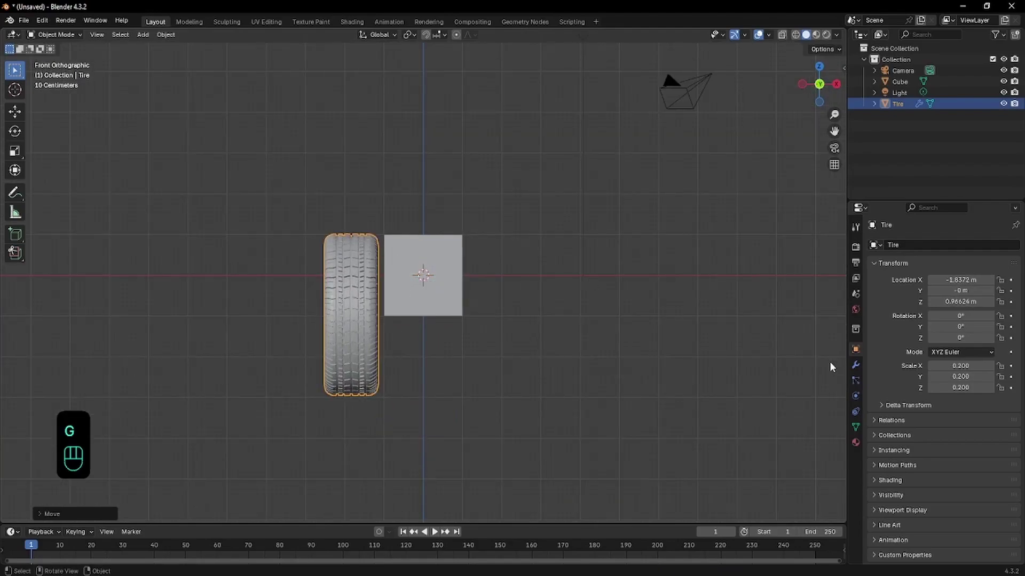
- Apply the tire's existing Mirror modifier and collapse the Bevel modifier's settings
click(856, 365)
key(ctrl+a)
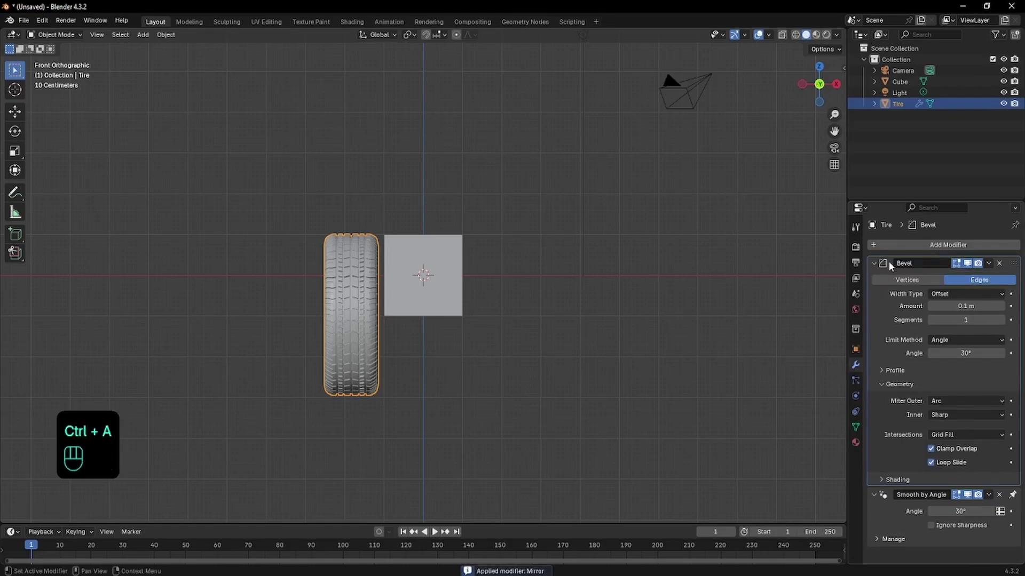
click(873, 263)
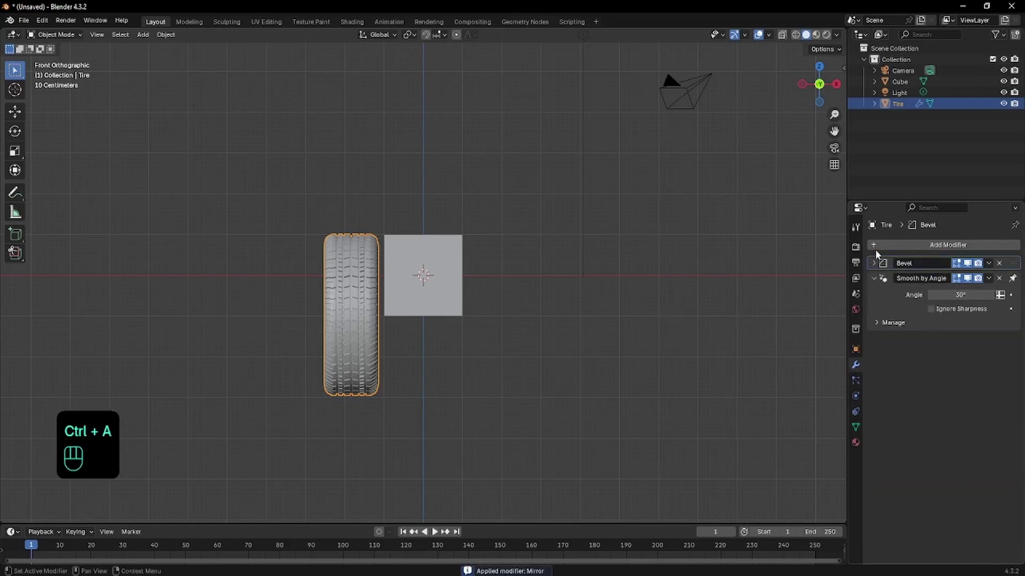
- Add a new Mirror modifier to the tire
click(876, 244)
text(a)
key(BackSpace)
text(mir)
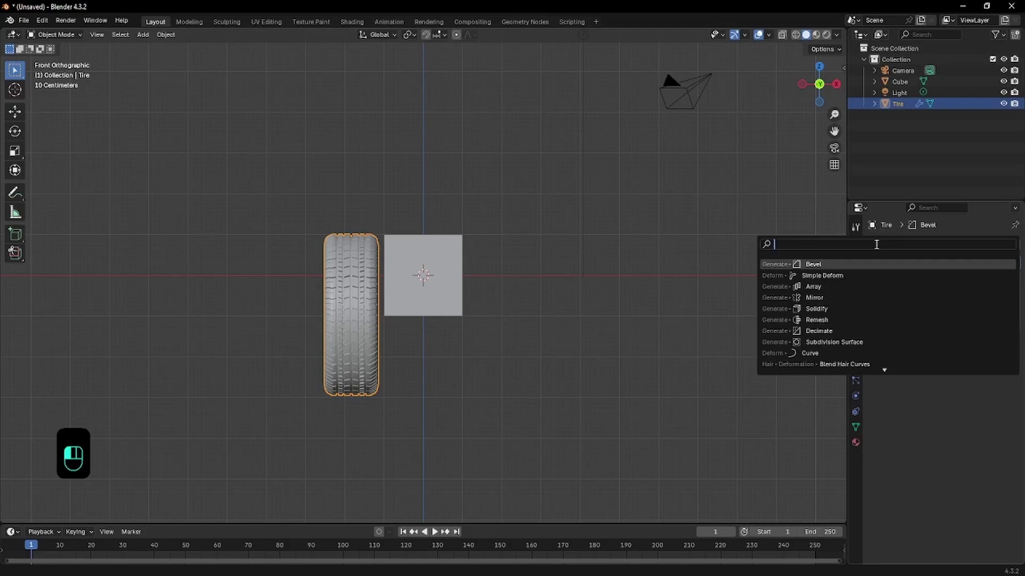
key(Return)
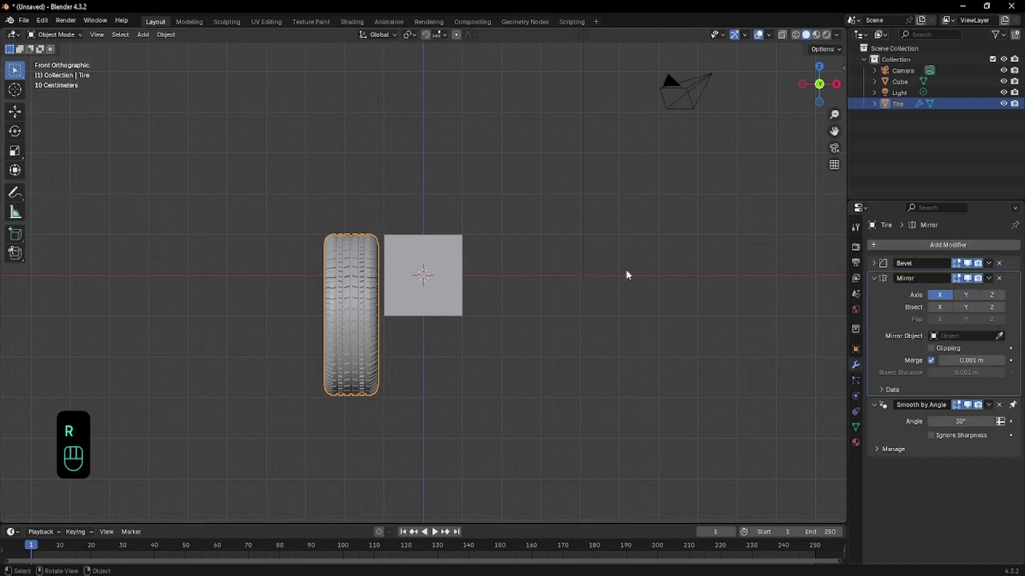
- Set the origin of the mirrored tire to the 3D cursor
right_click(369, 284)
mouse_move(372, 319)
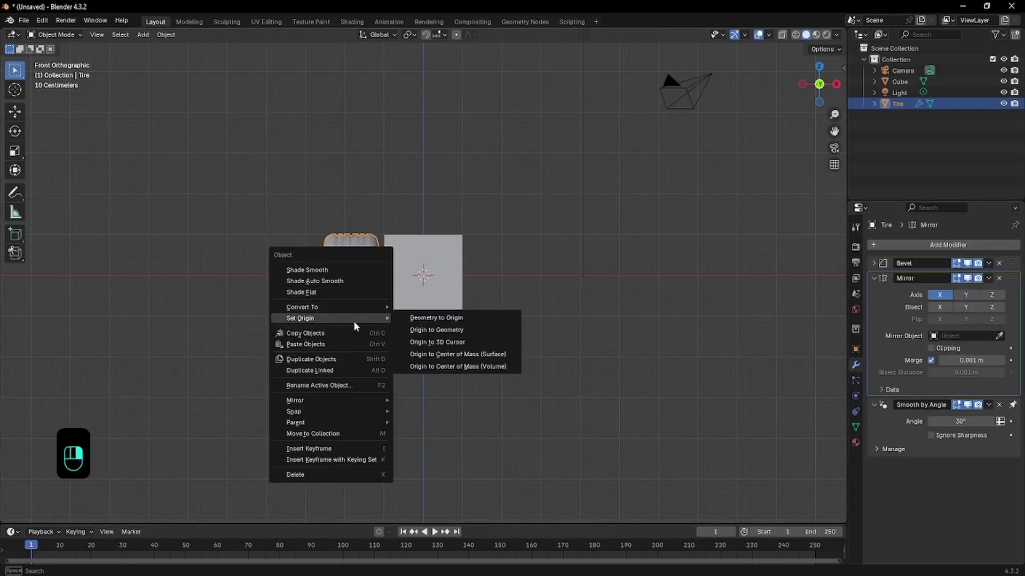
click(447, 342)
- Scale the cube along X and stretch it along Y into a long block between the two tires
click(448, 286)
middle_drag(531, 270, 488, 299)
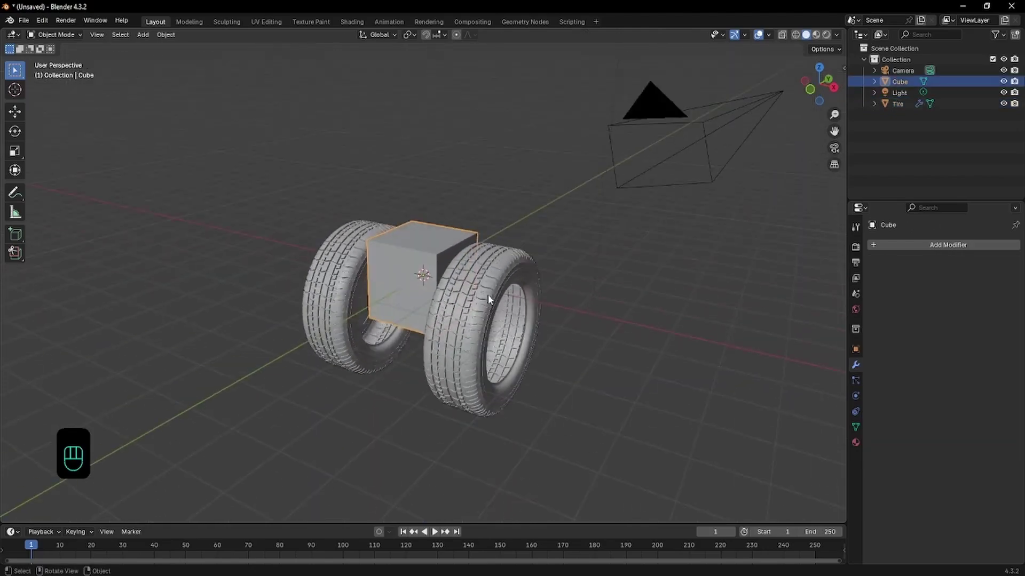
key(s)
key(x)
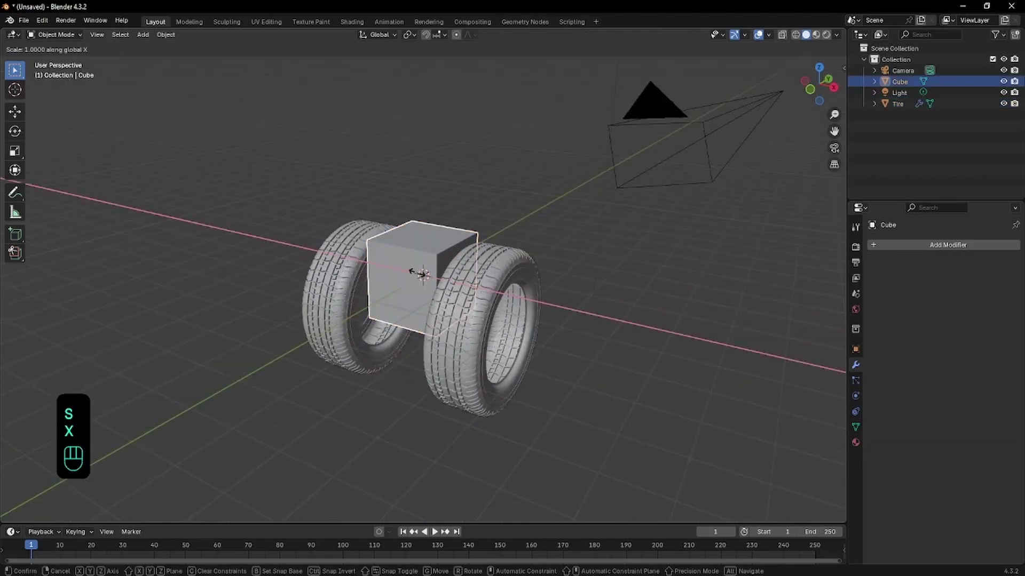
click(422, 273)
key(s)
key(y)
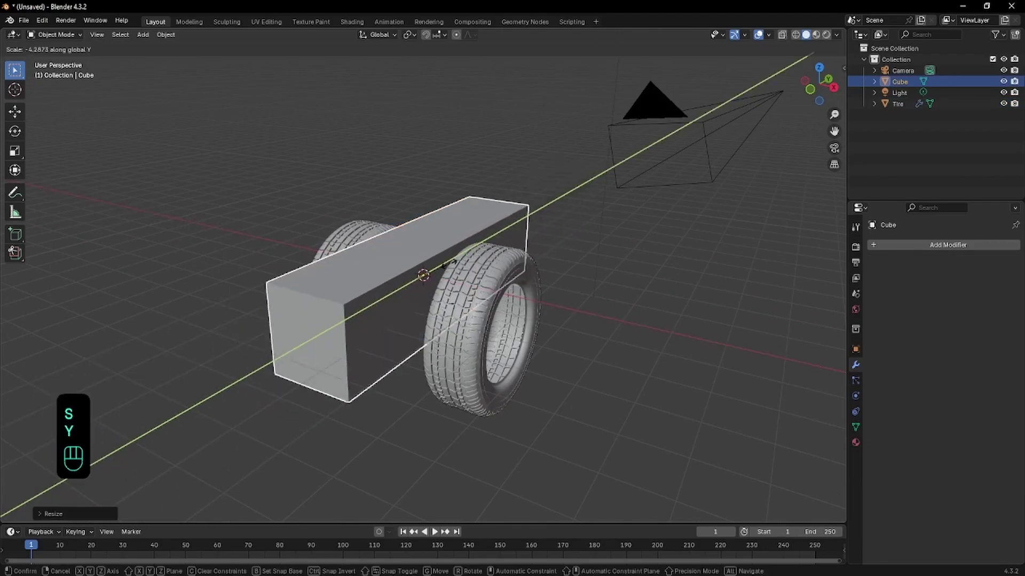
click(445, 267)
- Move the block's upper end edge along the Y axis to slope that end of the block
click(469, 288)
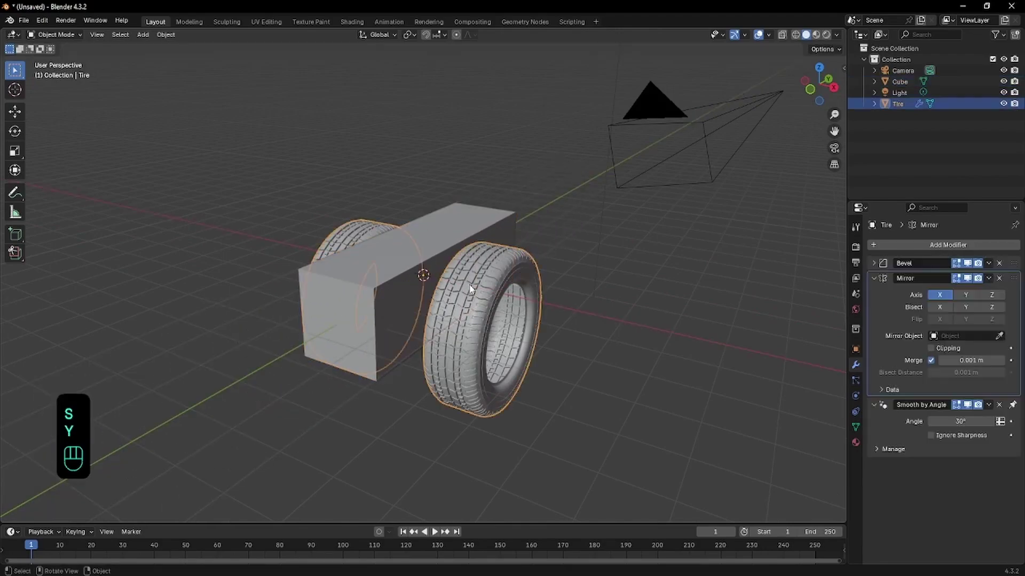
click(517, 235)
middle_drag(521, 235, 453, 226)
key(Tab)
click(348, 271)
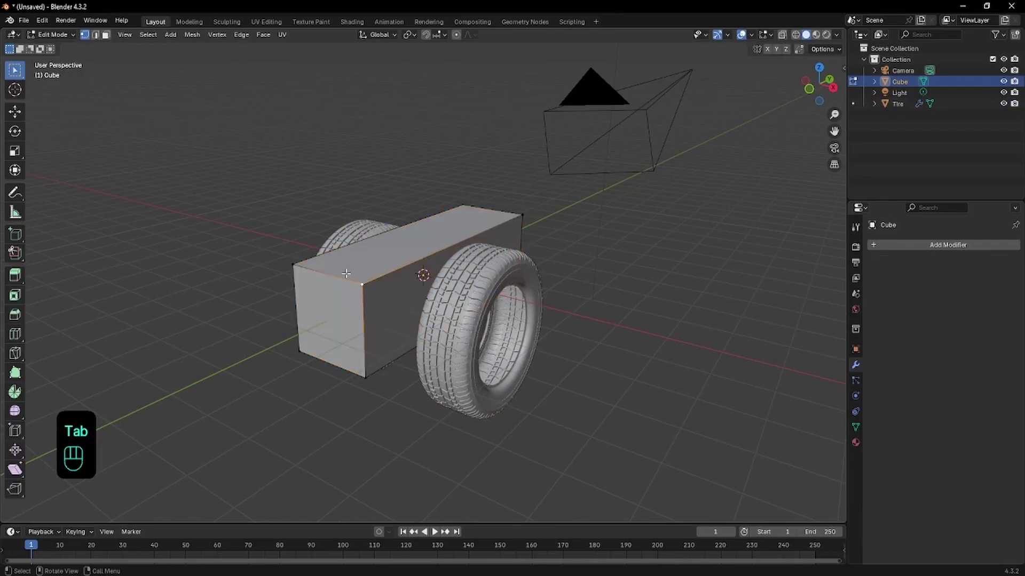
key(2)
click(335, 276)
key(g)
key(y)
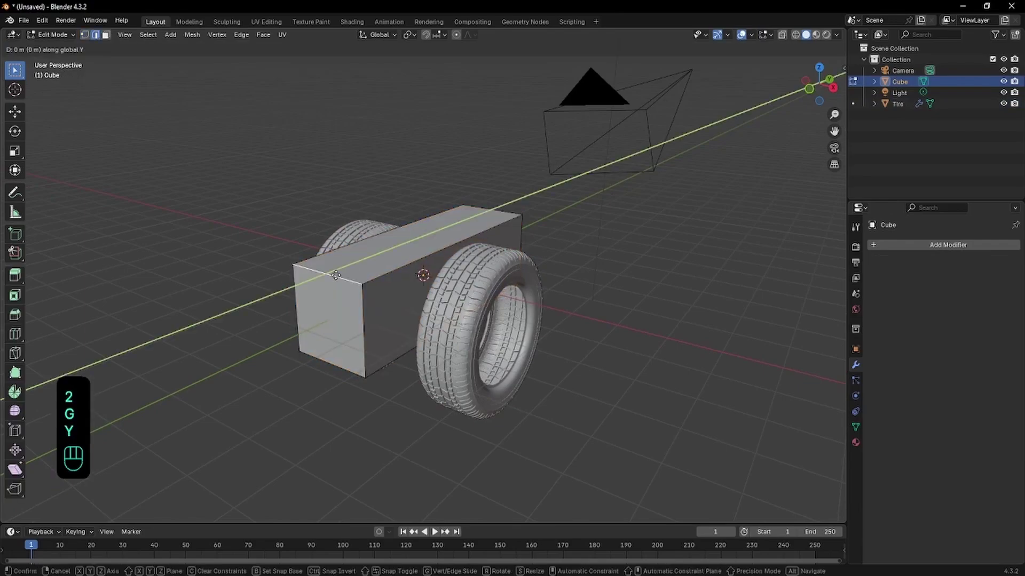
click(462, 259)
key(Tab)
middle_drag(462, 259, 419, 214)
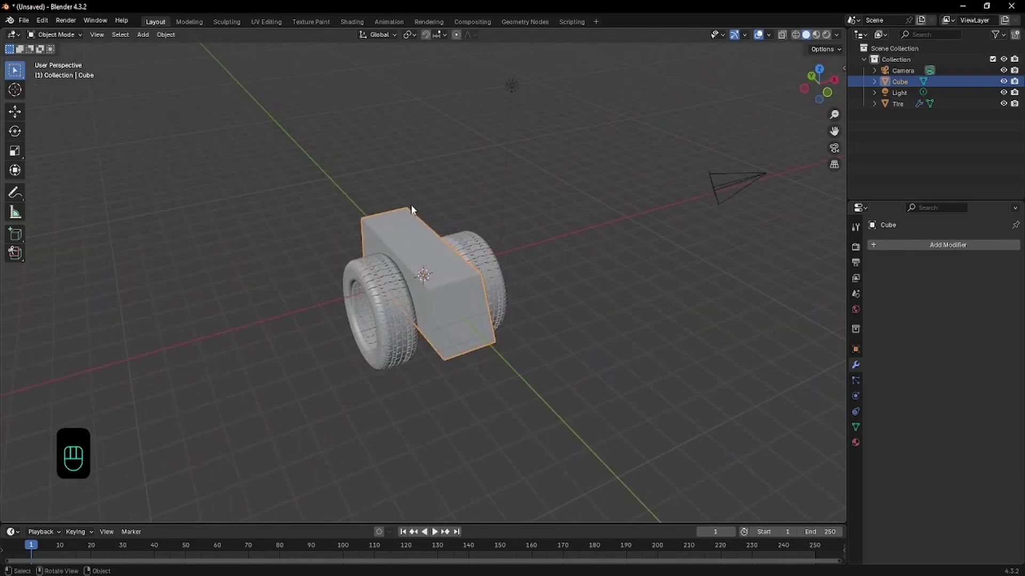
- Open the recent file Tire2.blend without saving the changes to the current scene
click(23, 20)
mouse_move(54, 55)
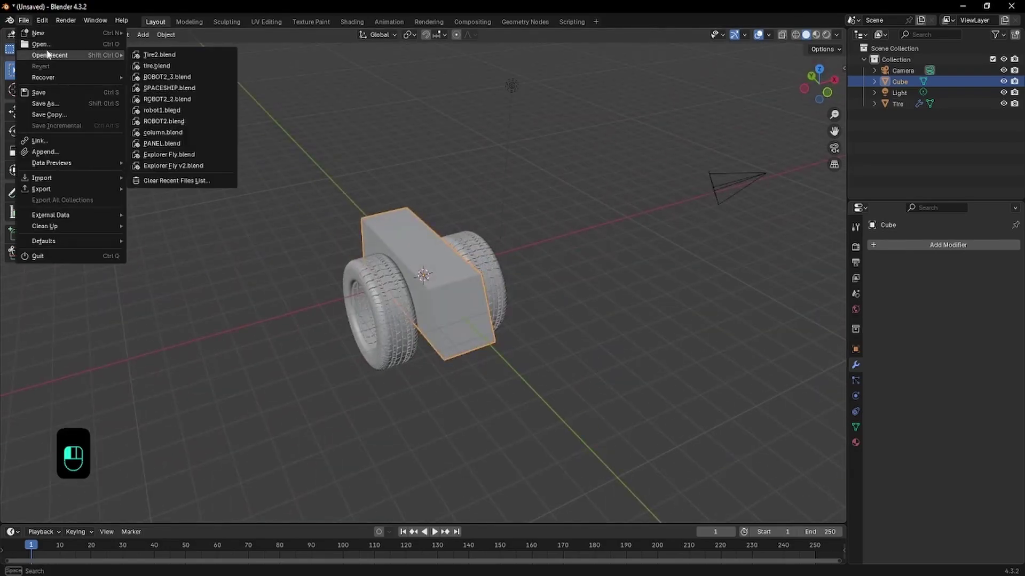
click(136, 55)
click(516, 313)
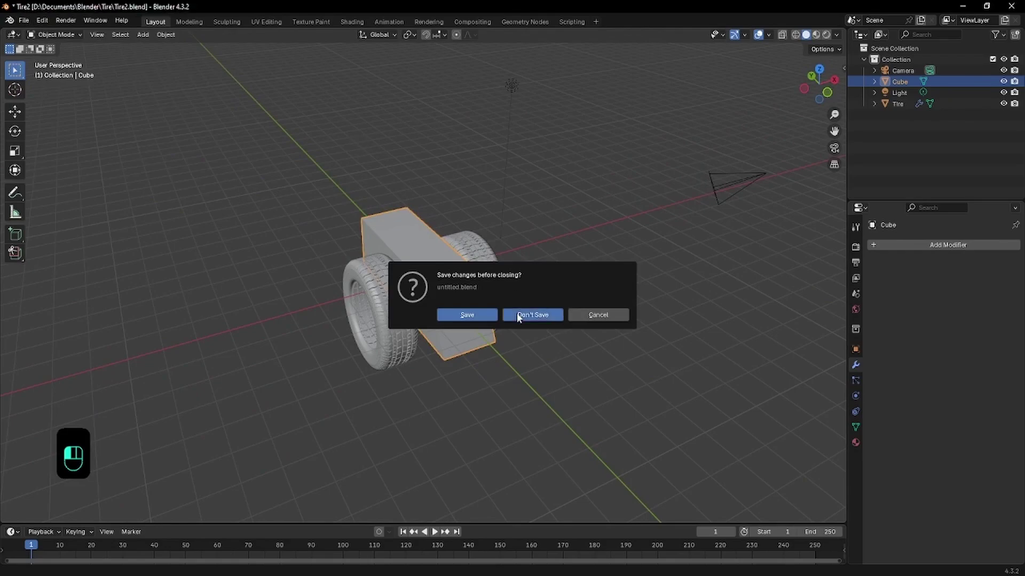
- Add a Subdivision Surface modifier to the tire after the Bevel and set its viewport levels to 2
middle_drag(564, 293, 520, 278)
scroll(521, 277, down, 2)
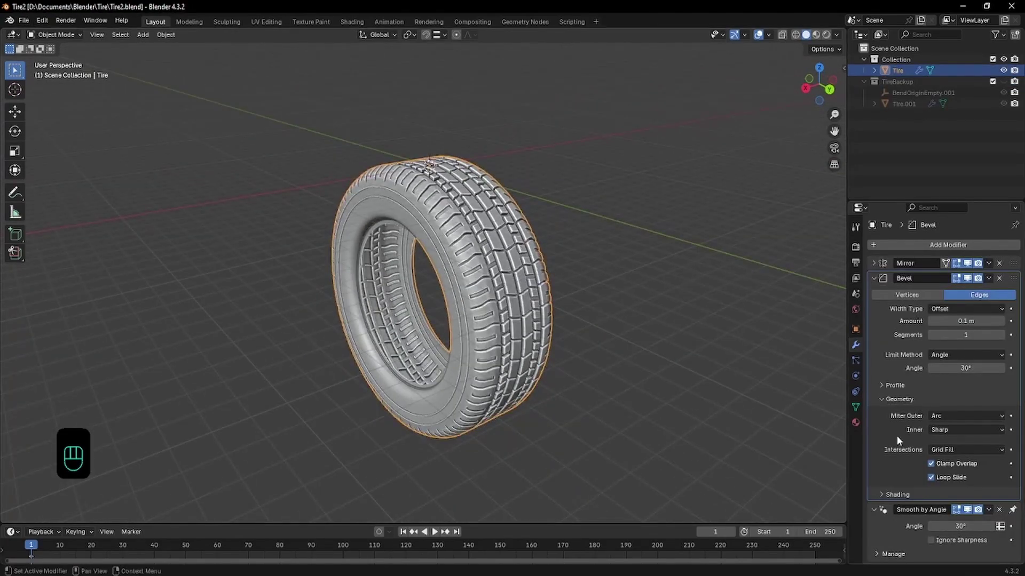
click(873, 279)
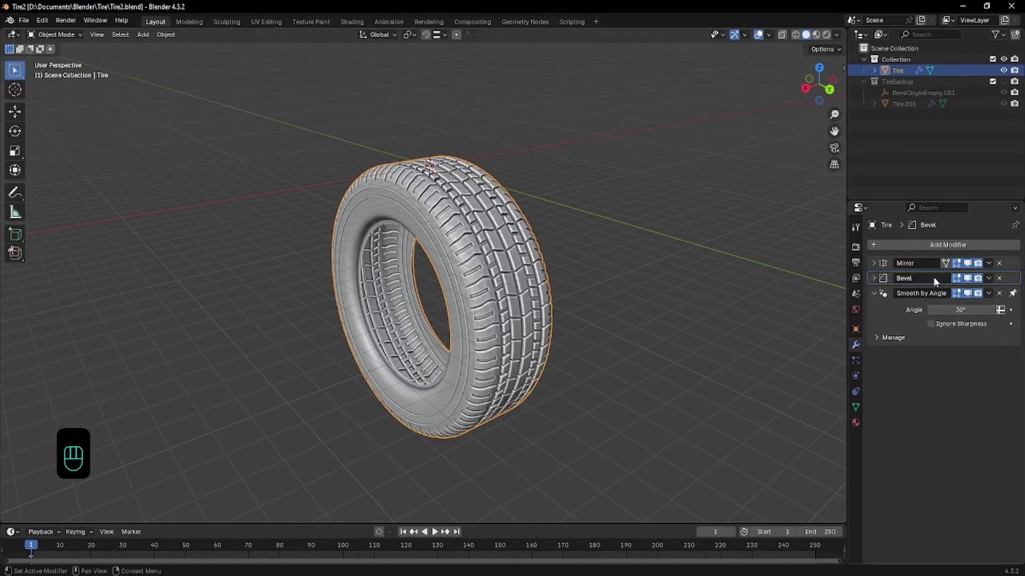
click(938, 249)
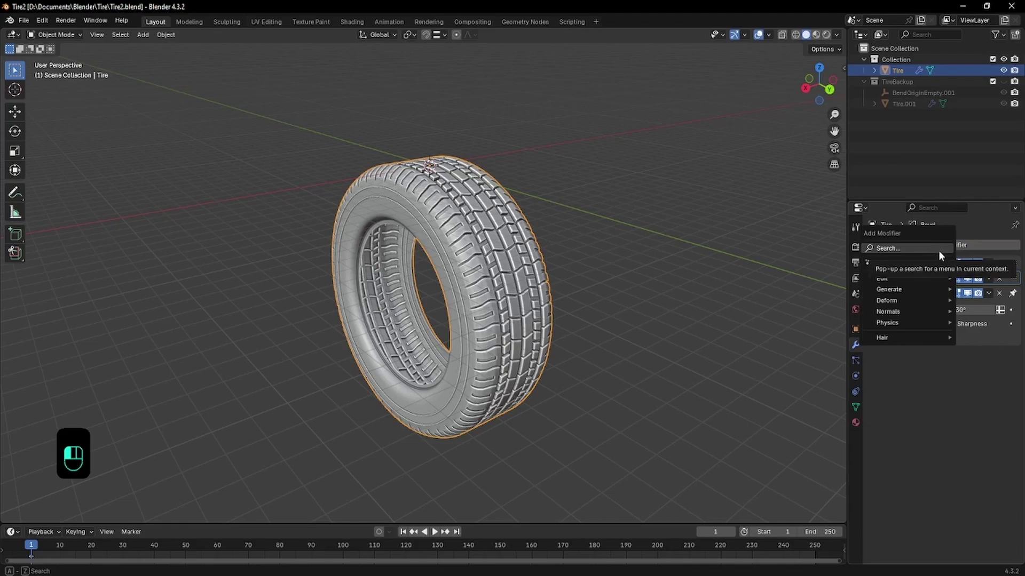
text(sub)
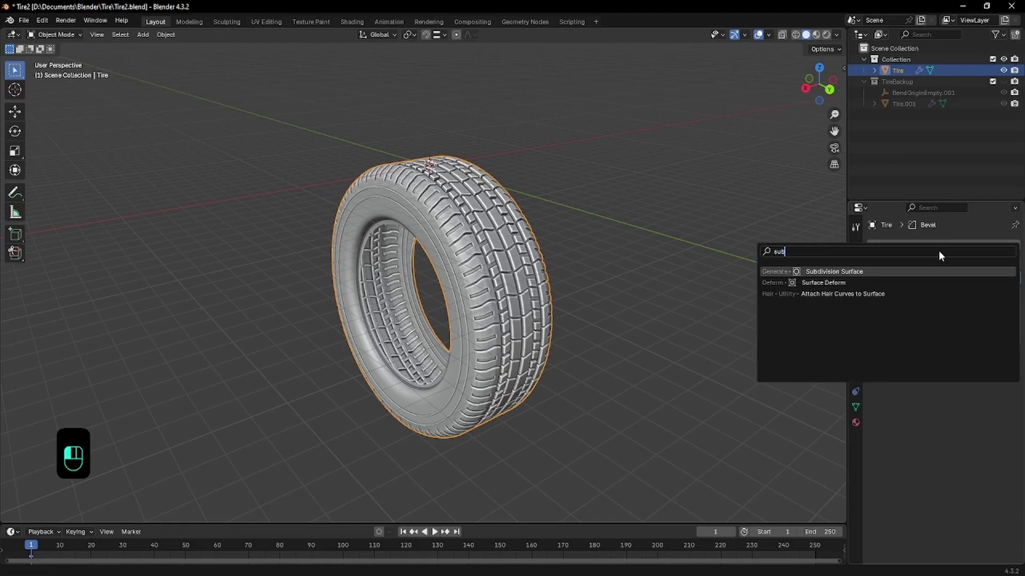
click(894, 270)
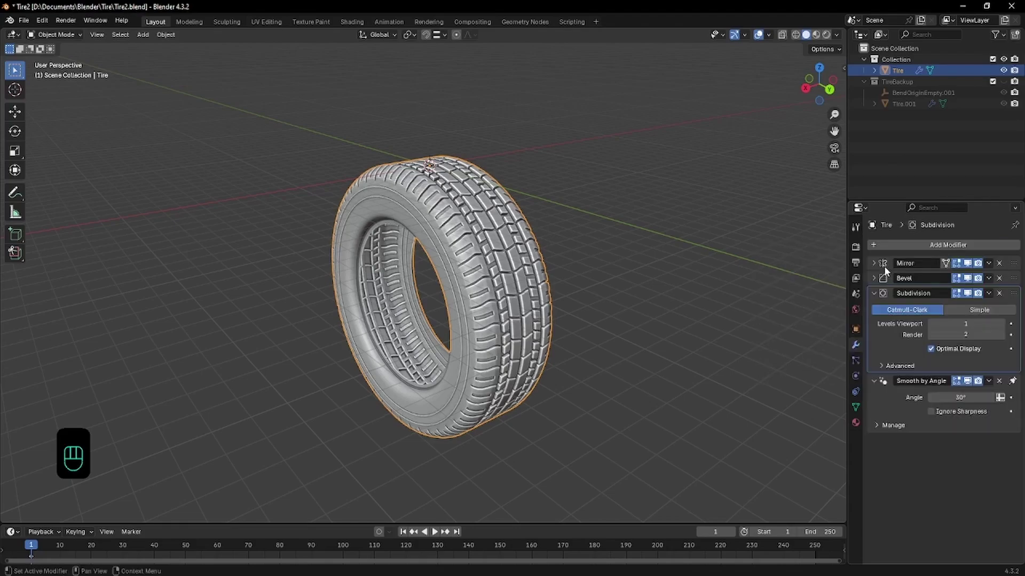
scroll(574, 225, up, 3)
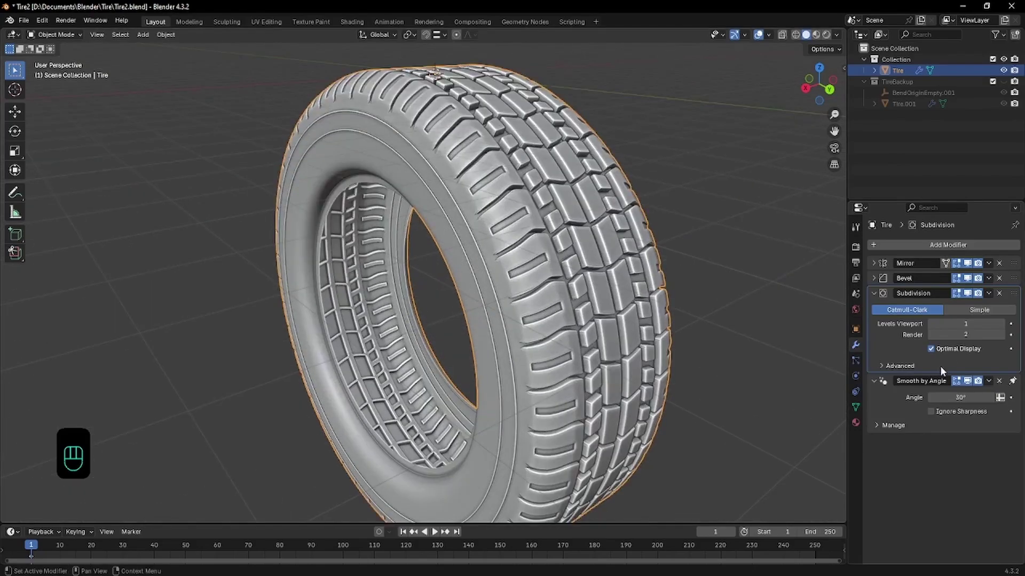
click(1000, 324)
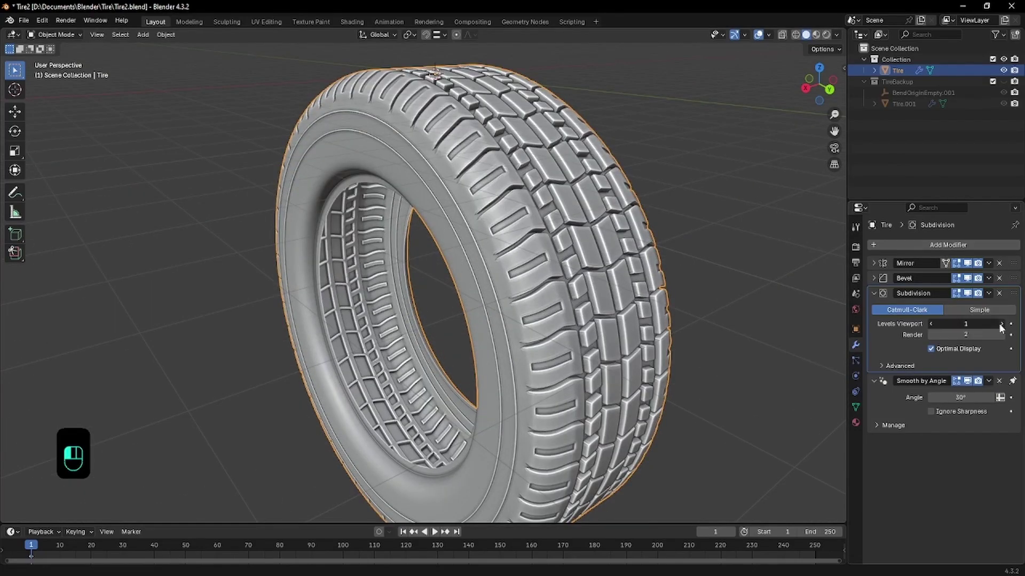
- Compare the tire's sidewall and inner rim with the Subdivision modifier's viewport display on and off
click(967, 294)
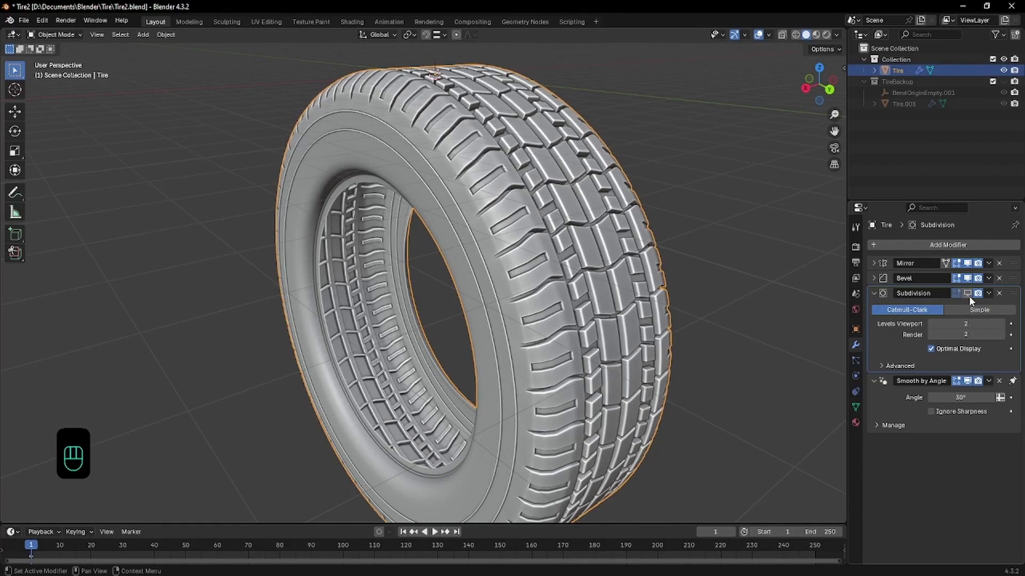
click(967, 294)
shift+middle_drag(334, 116, 705, 302)
scroll(427, 162, up, 5)
scroll(398, 245, up, 6)
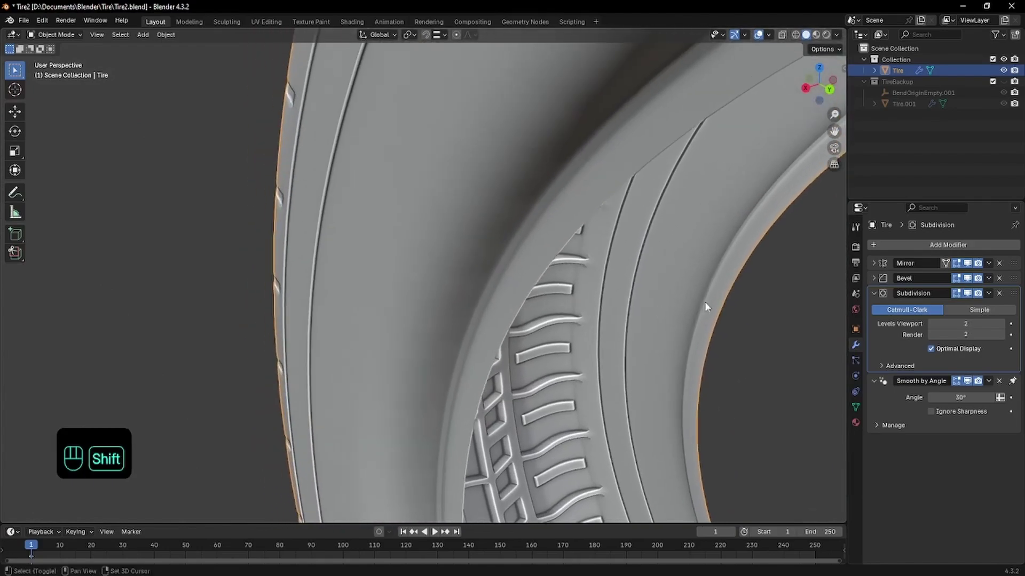
click(968, 293)
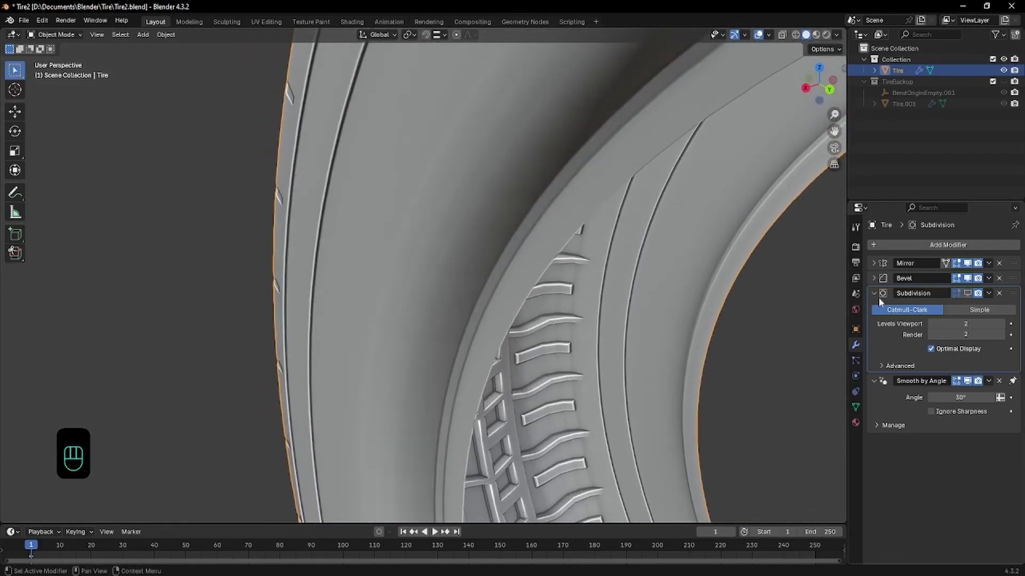
- Compare the tread with the Bevel modifier's viewport display off and on, and re-enable the Subdivision display
click(967, 278)
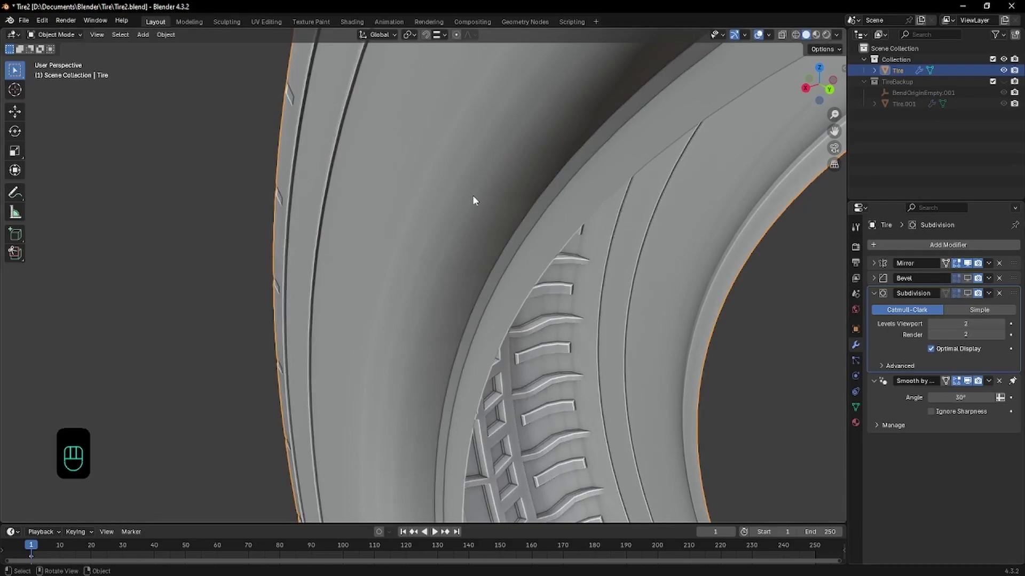
middle_drag(473, 199, 505, 225)
scroll(504, 225, down, 3)
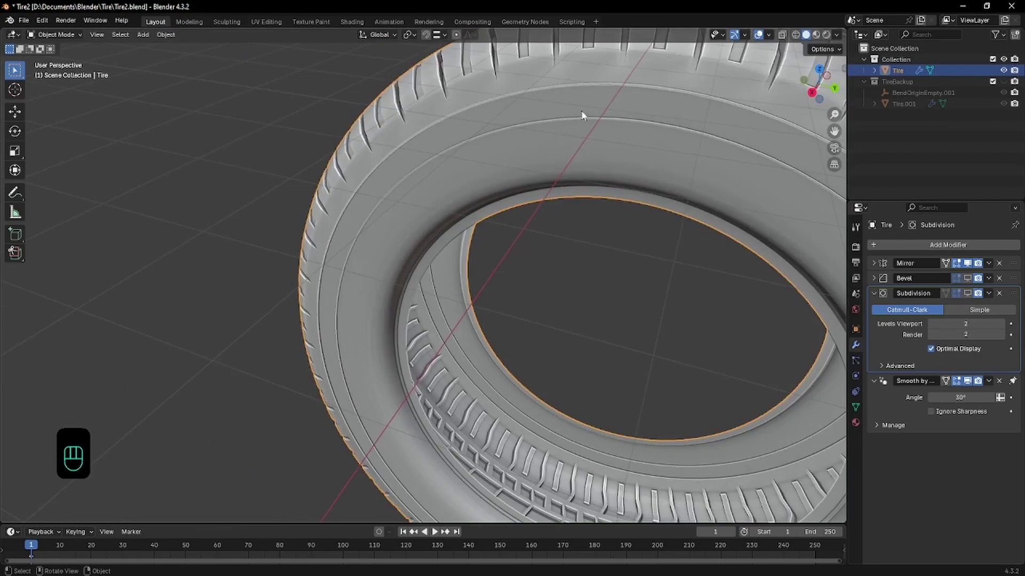
shift+middle_drag(545, 156, 421, 283)
scroll(462, 217, up, 3)
shift+middle_drag(465, 214, 603, 228)
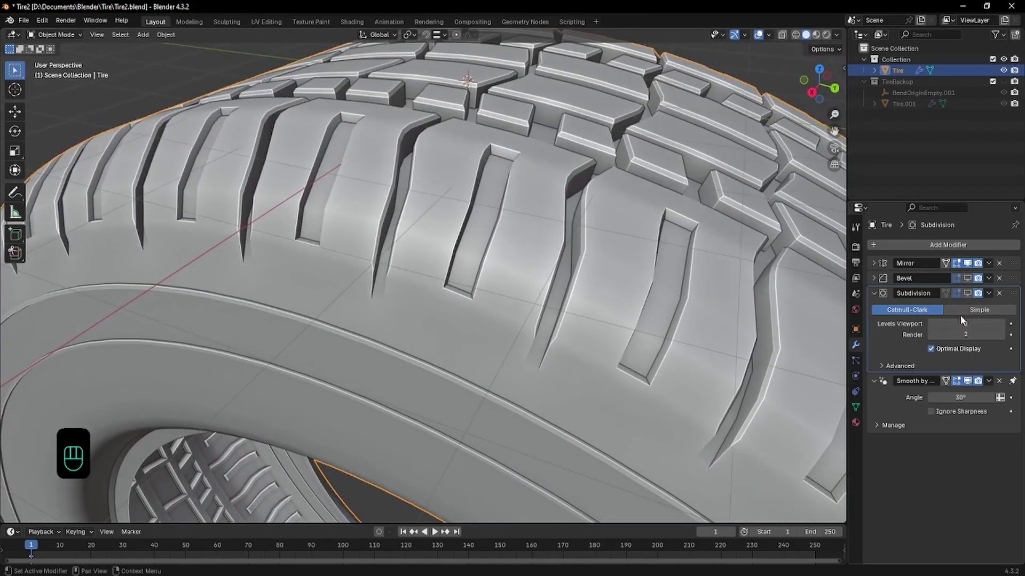
click(966, 278)
click(966, 279)
click(967, 278)
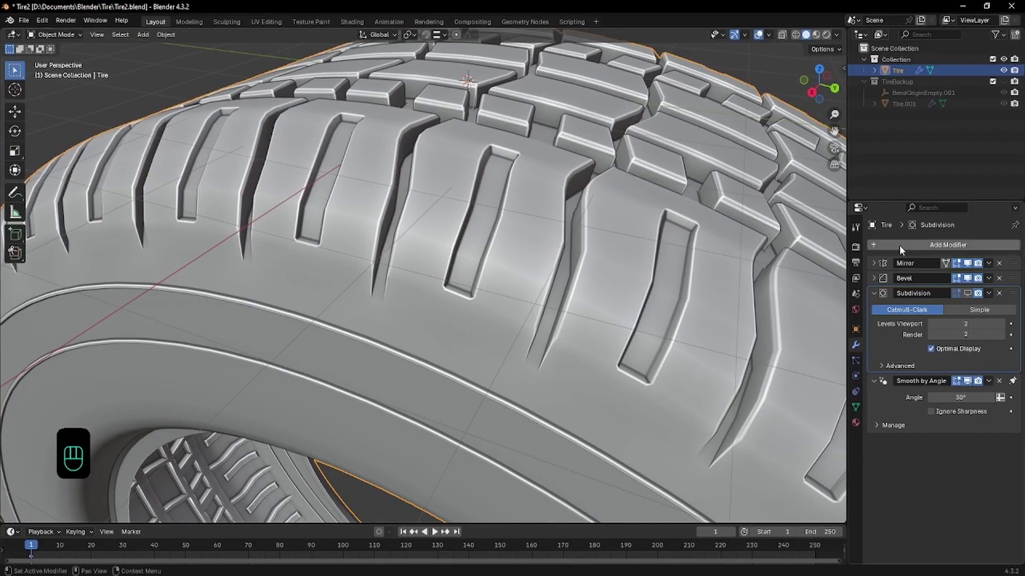
click(968, 294)
- Examine the whole subdivided tire from several angles and inspect its mesh topology in Edit Mode
scroll(658, 177, down, 10)
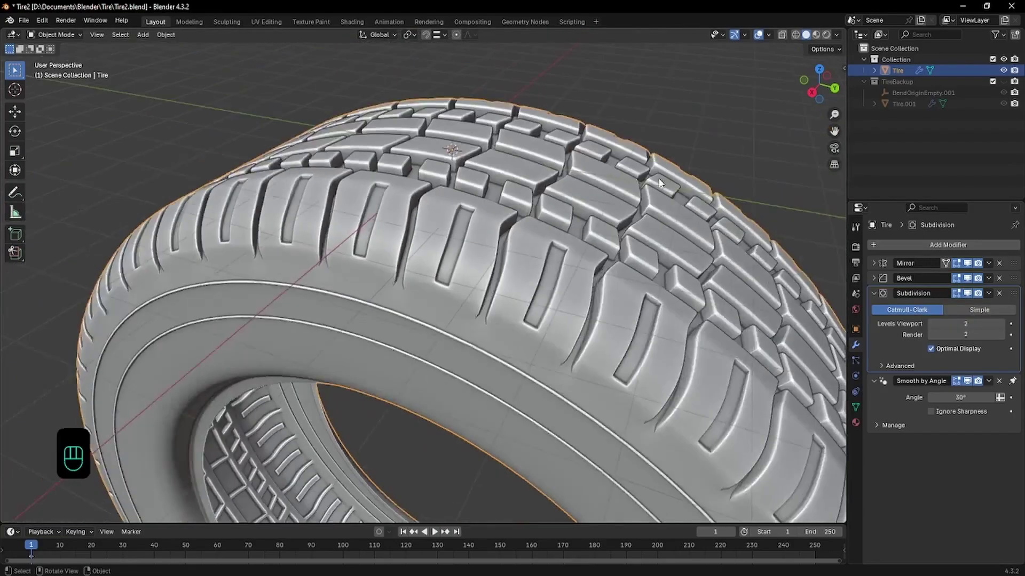
middle_drag(658, 178, 479, 225)
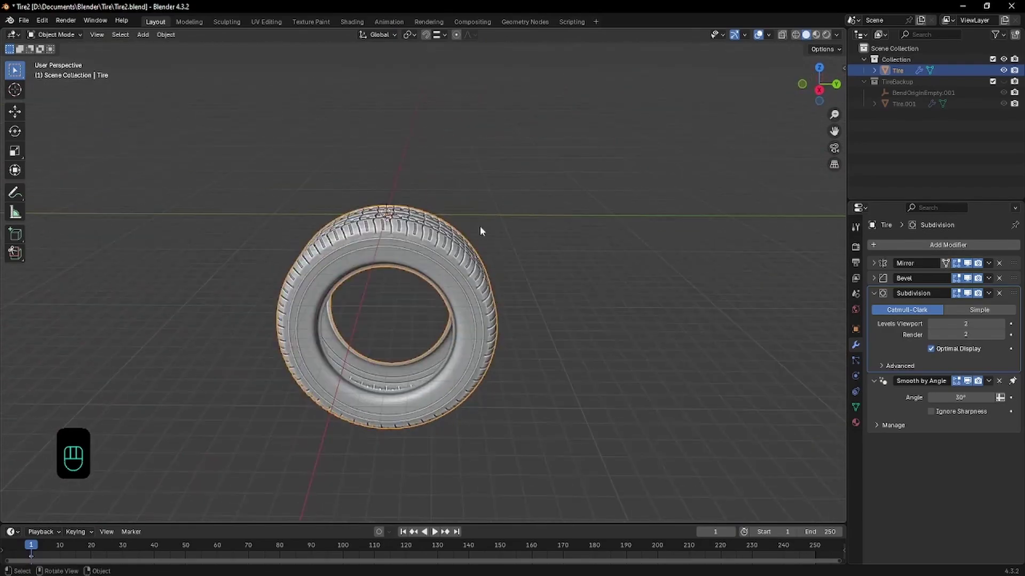
middle_drag(389, 226, 350, 230)
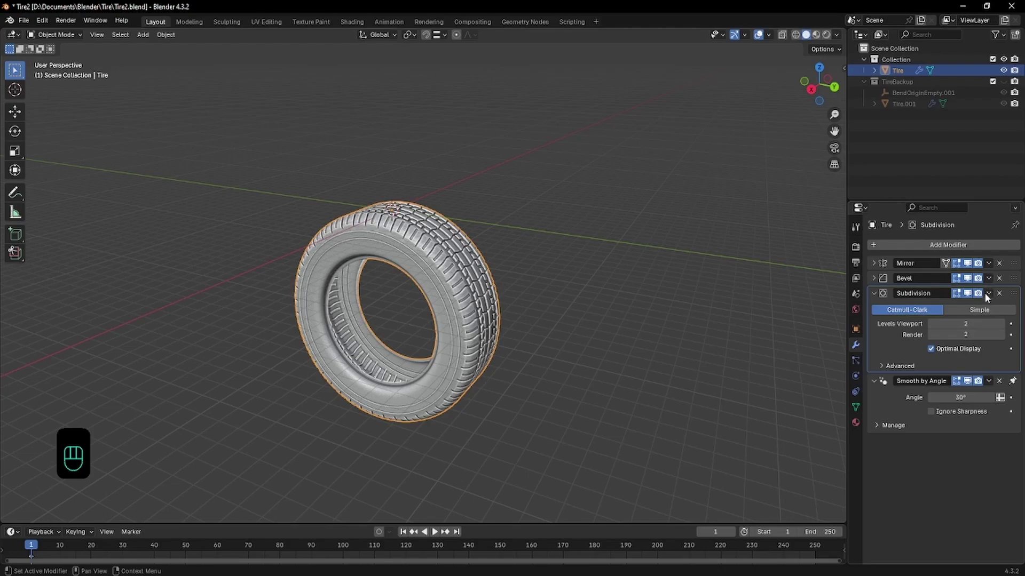
shift+middle_drag(389, 233, 460, 249)
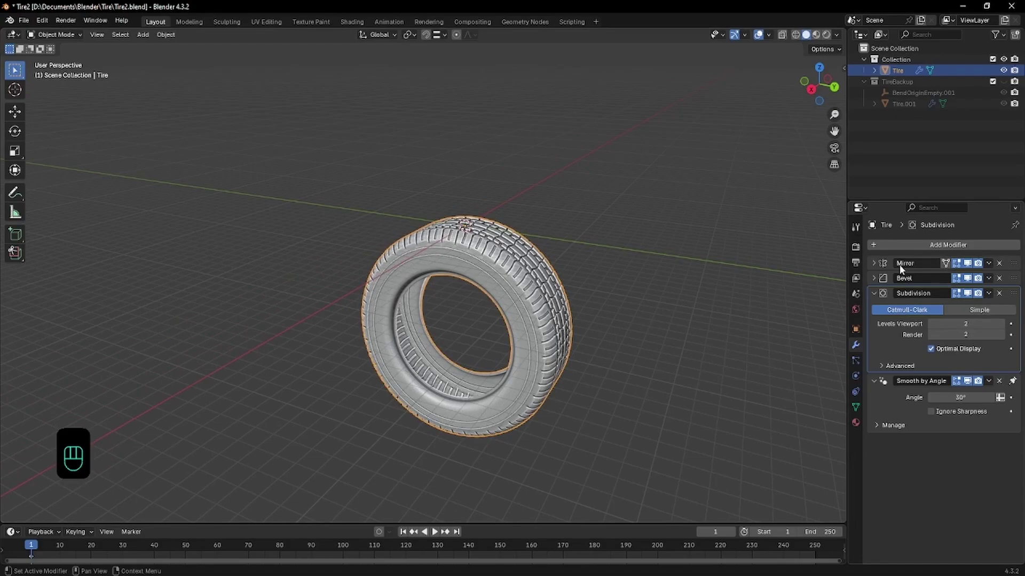
middle_drag(593, 230, 540, 238)
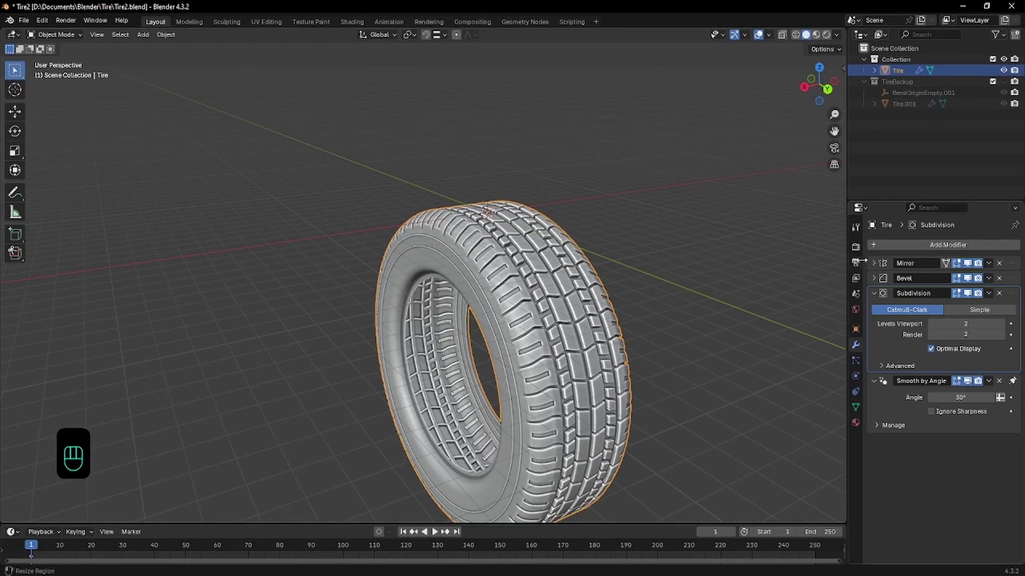
key(Tab)
middle_drag(557, 236, 546, 257)
middle_drag(657, 222, 437, 287)
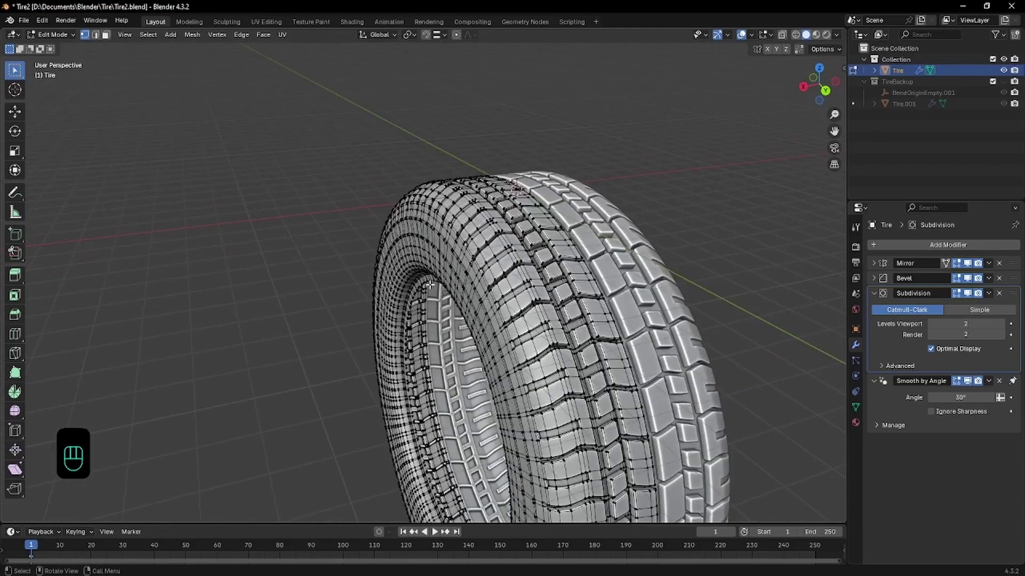
key(Tab)
scroll(591, 222, down, 5)
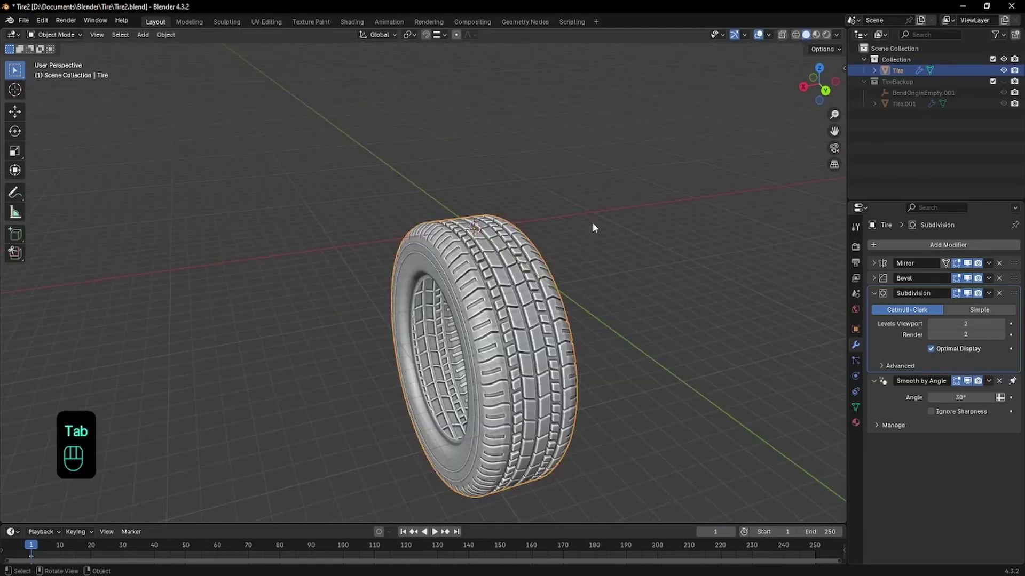
middle_drag(602, 219, 550, 221)
scroll(550, 227, down, 2)
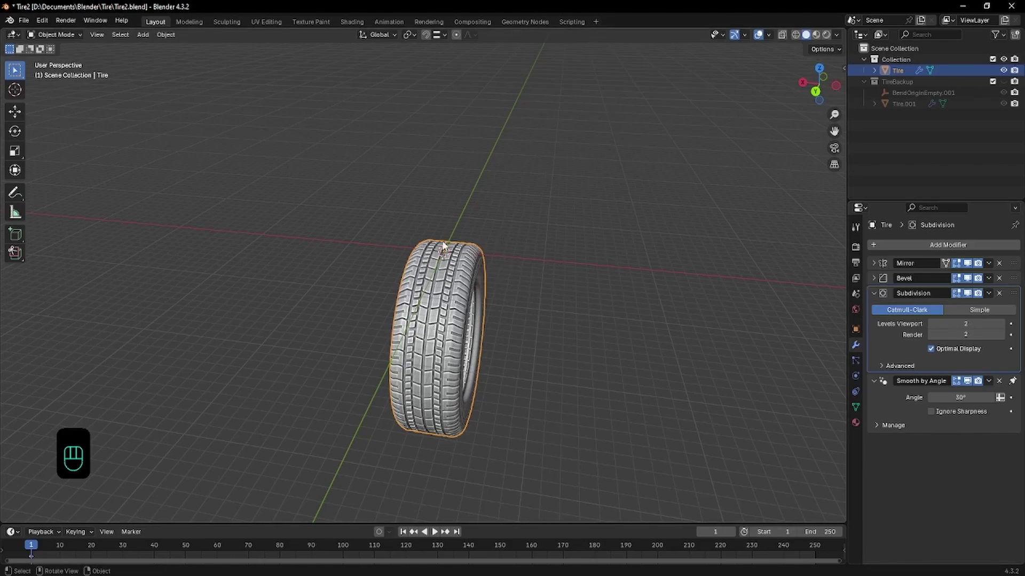
- Place the 3D cursor in the empty space beside the upper part of the tire
scroll(444, 248, up, 3)
middle_drag(472, 219, 530, 216)
scroll(530, 215, up, 2)
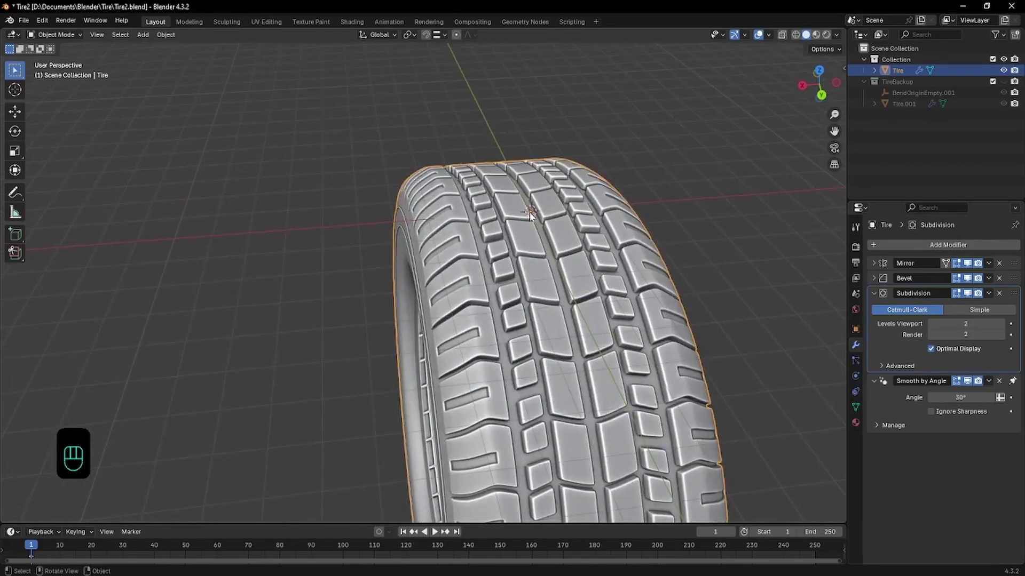
shift+right_click(348, 154)
scroll(523, 212, up, 3)
shift+middle_drag(587, 214, 608, 238)
scroll(483, 290, down, 3)
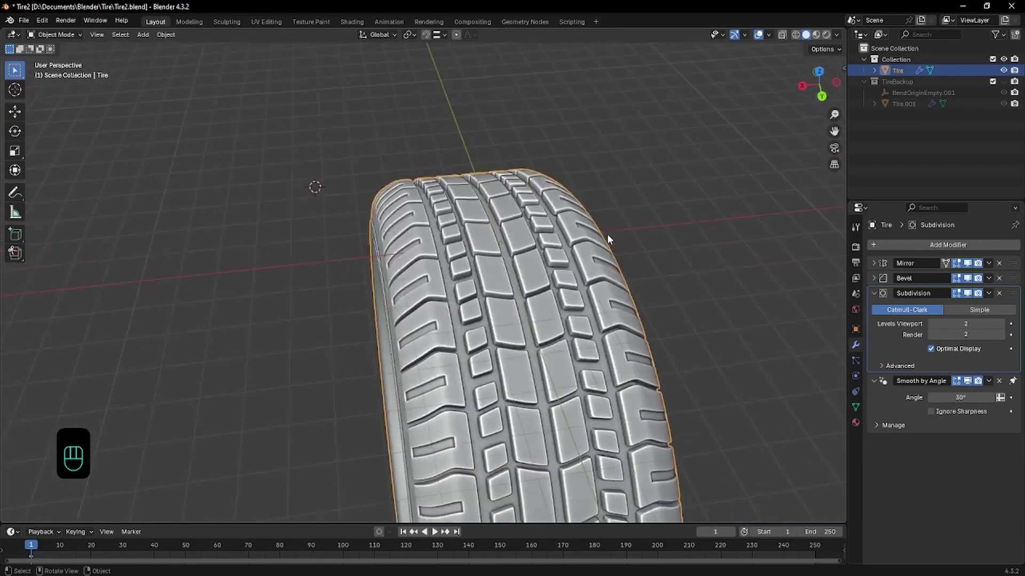
scroll(598, 236, down, 2)
middle_drag(393, 262, 459, 238)
scroll(512, 213, down, 2)
middle_drag(415, 274, 459, 245)
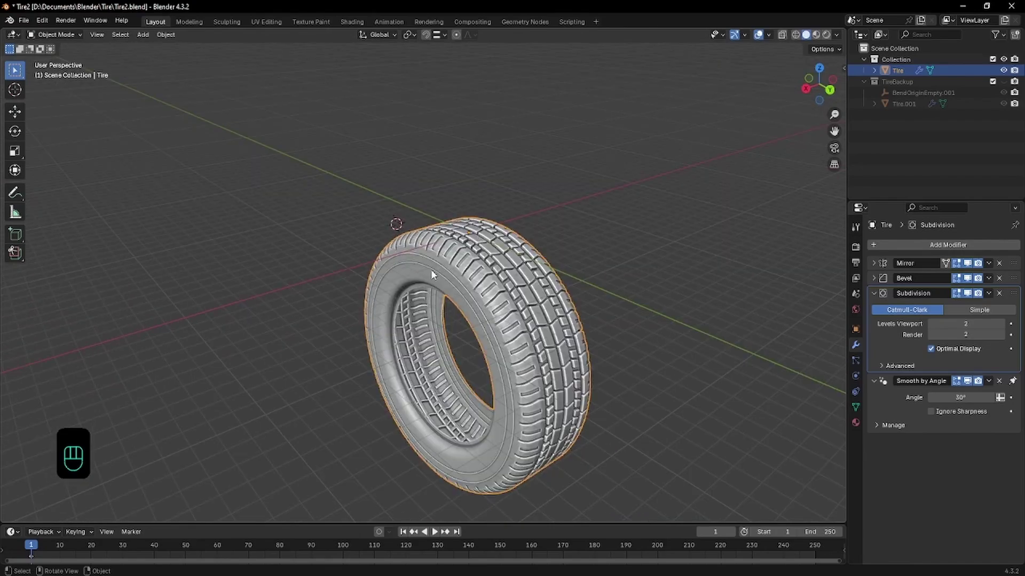
- Place the 3D cursor beside the tire's upper edge and set the tire's origin to the 3D cursor
shift+right_click(562, 216)
middle_drag(577, 224, 492, 255)
right_click(492, 255)
mouse_move(492, 255)
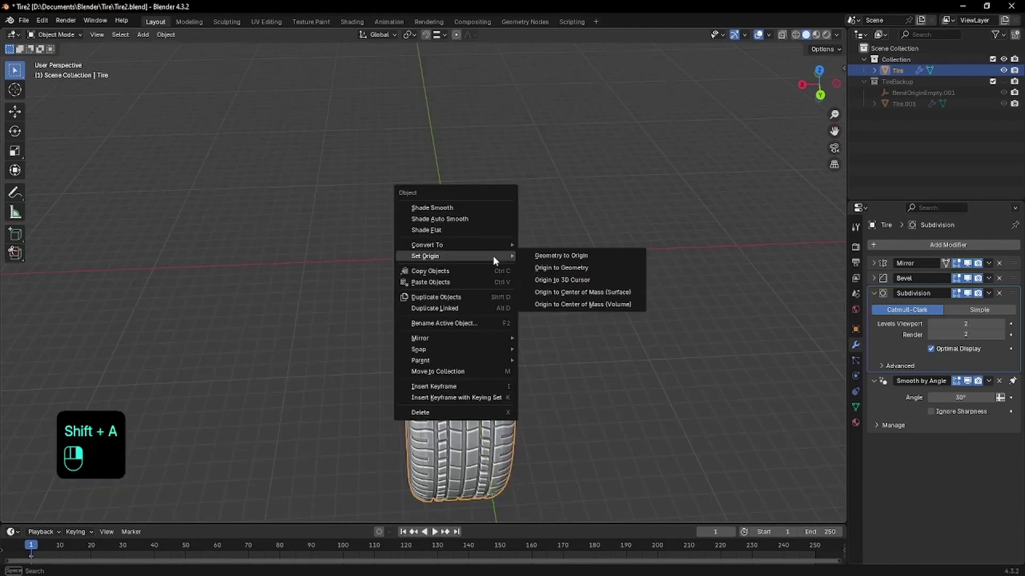
click(569, 278)
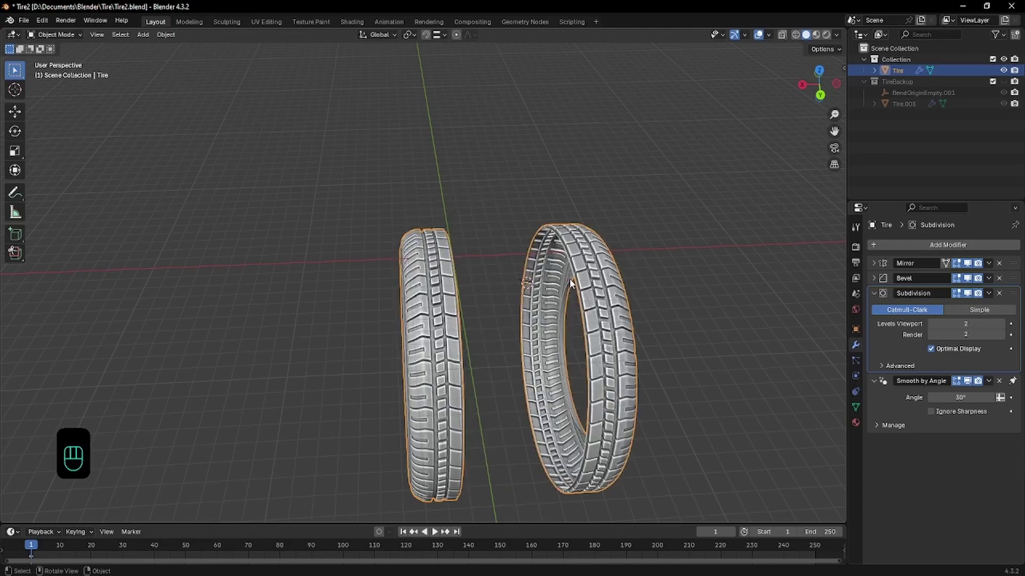
- Examine the mirrored tire halves from several angles and undo the last origin change
middle_drag(559, 280, 375, 238)
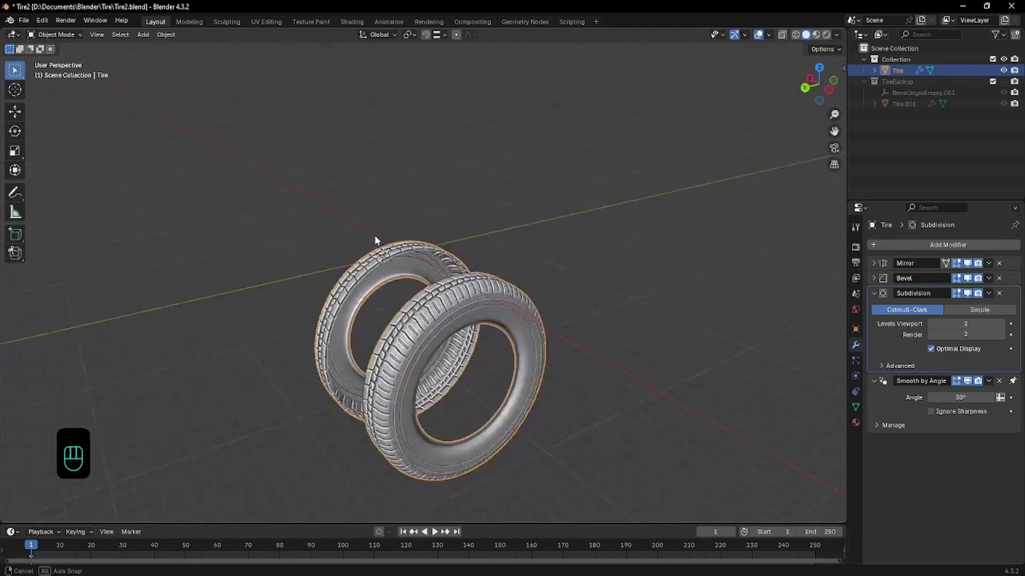
middle_drag(478, 238, 449, 255)
scroll(448, 255, up, 4)
scroll(449, 255, down, 4)
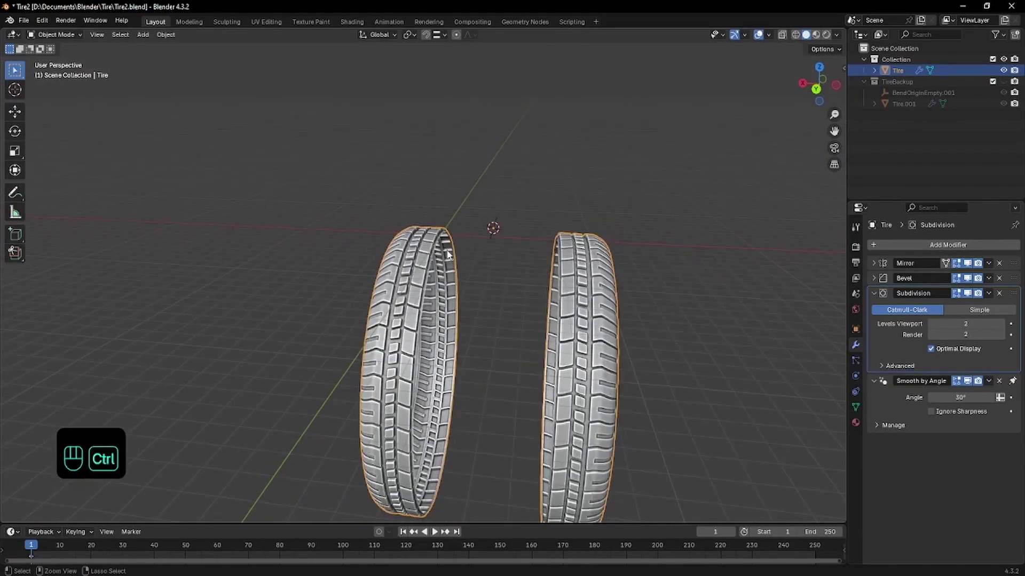
key(ctrl+z)
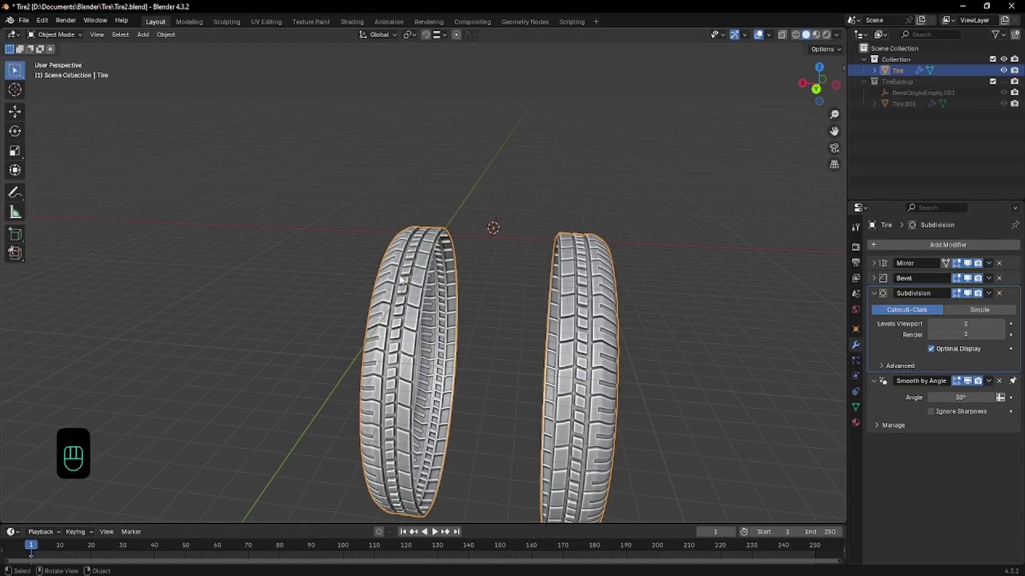
key(ctrl+z)
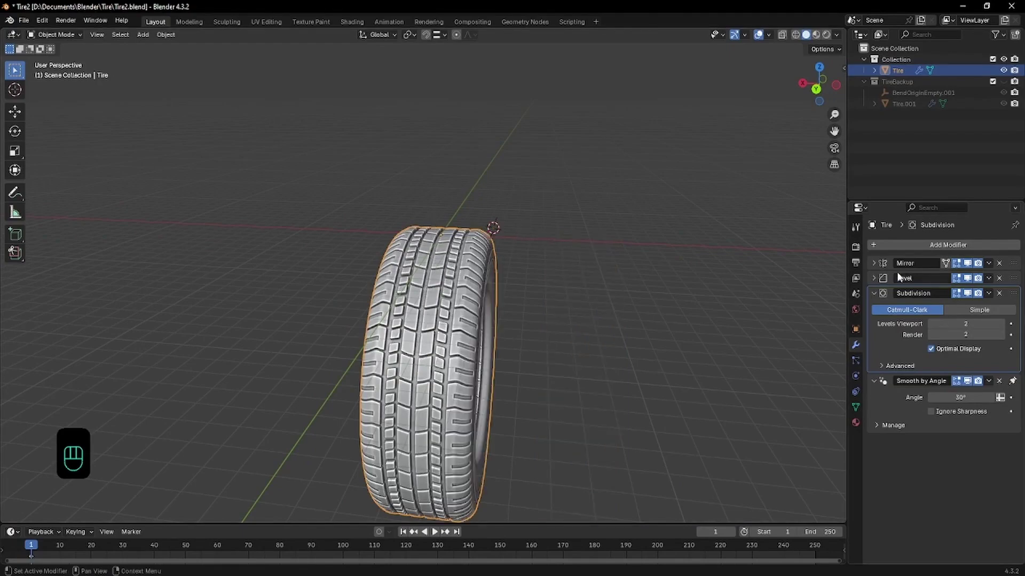
- Apply the tire's Mirror modifier and move the whole tire along the global X axis, away from the world origin
key(ctrl+a)
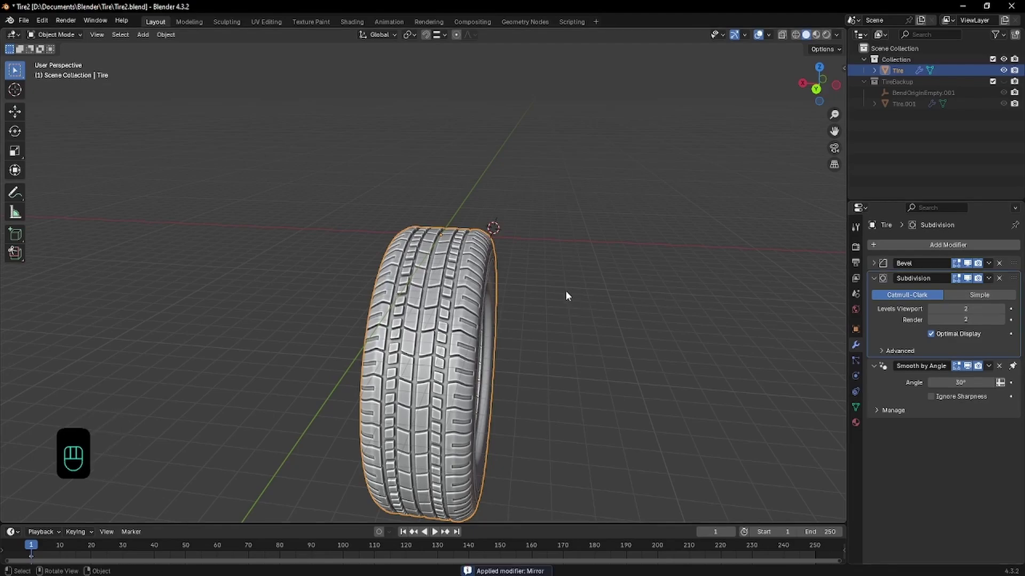
key(g)
key(x)
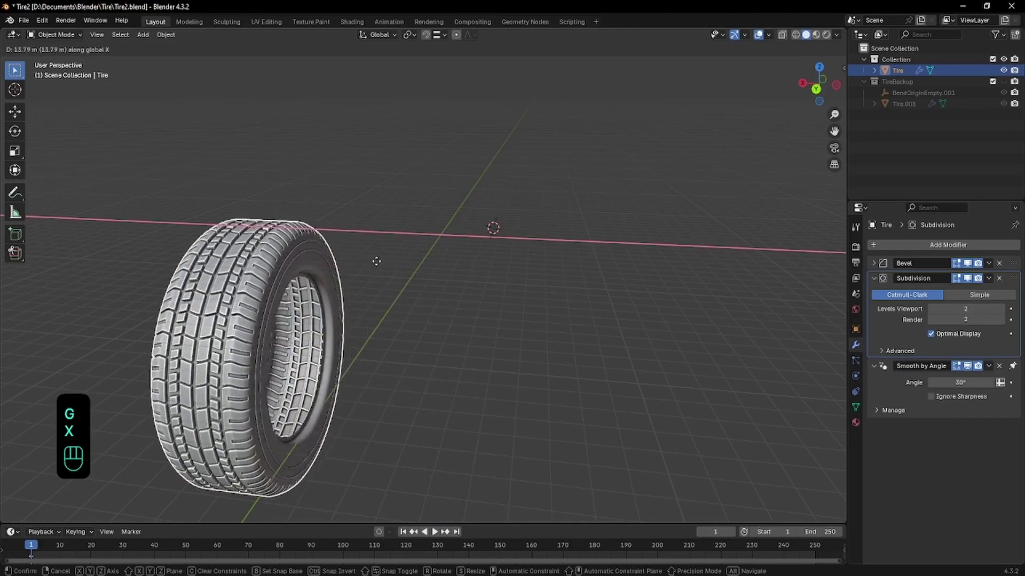
click(354, 255)
- Snap the 3D cursor to the world origin in front view and set the tire's origin to the 3D cursor
key(KP_3)
key(KP_1)
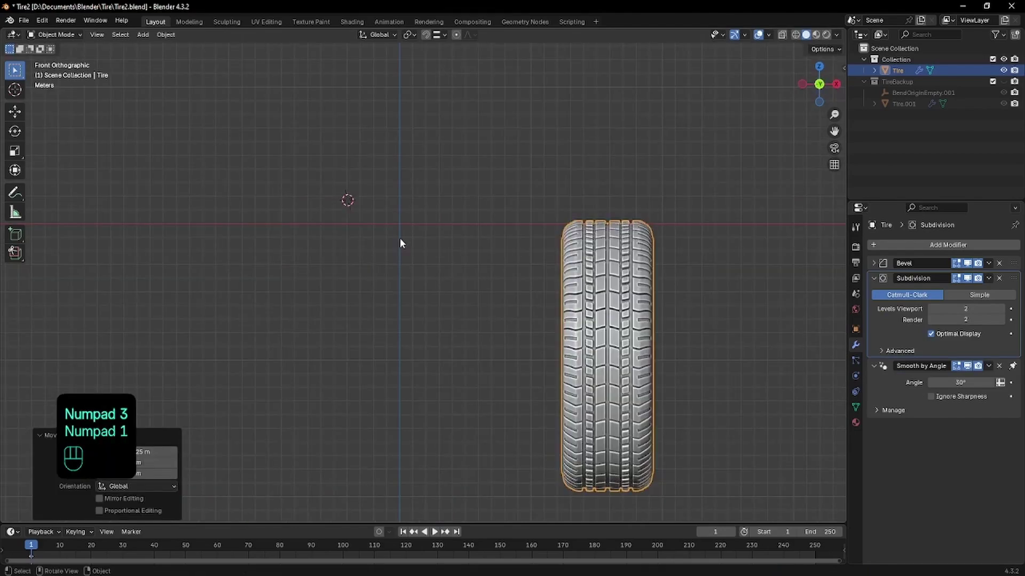
key(shift+s)
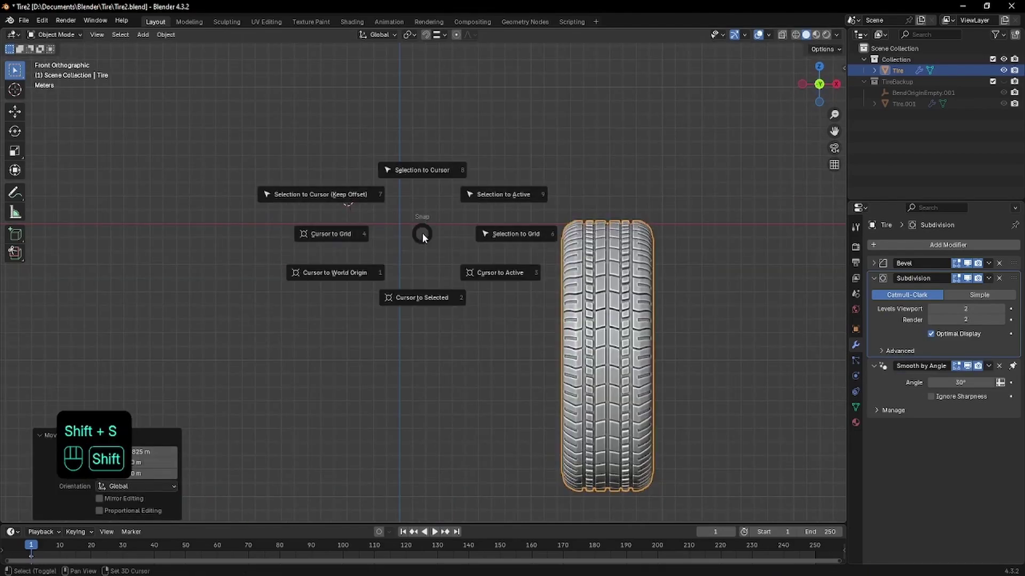
key(shift+s)
click(366, 280)
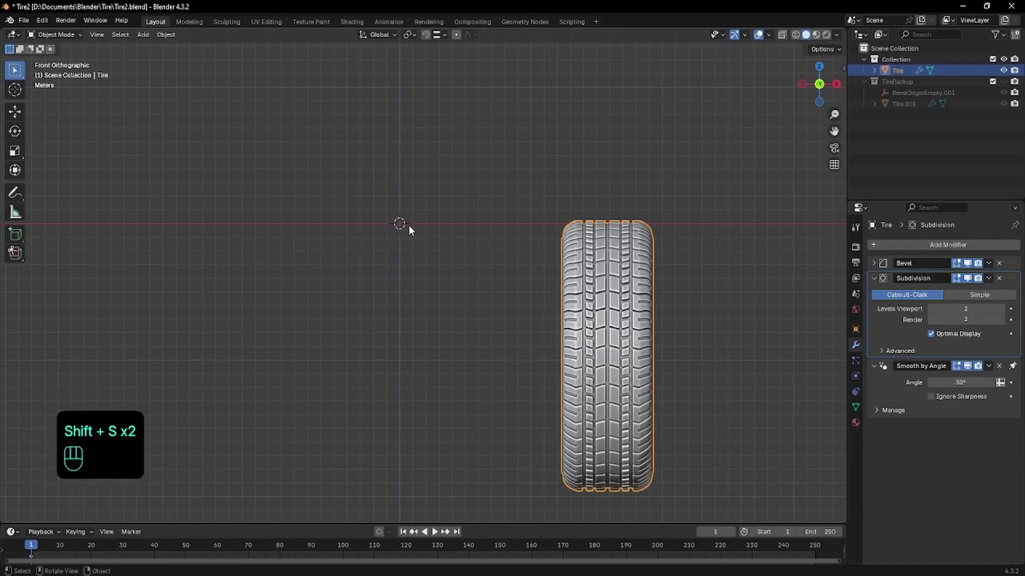
right_click(632, 268)
mouse_move(632, 268)
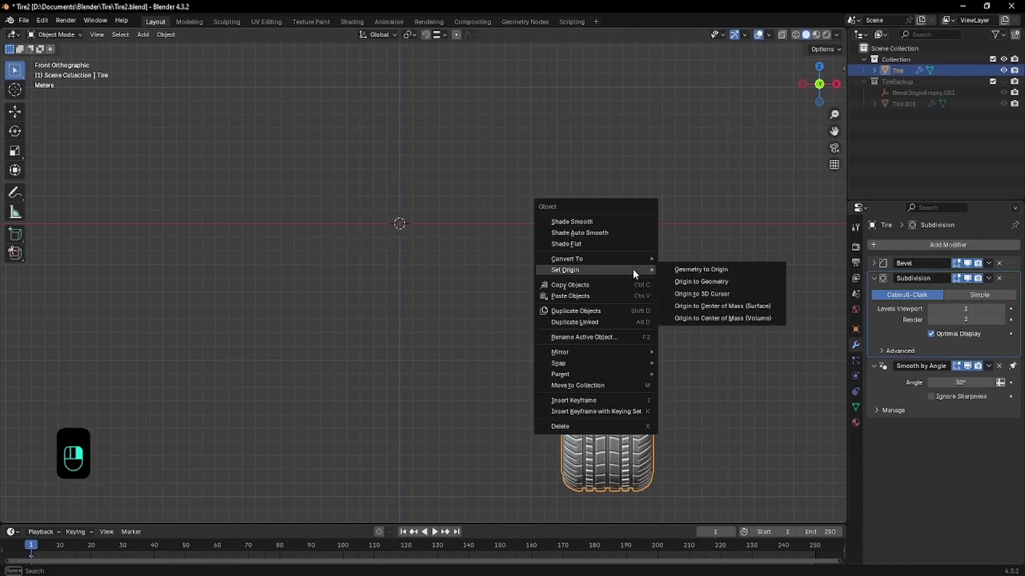
click(697, 294)
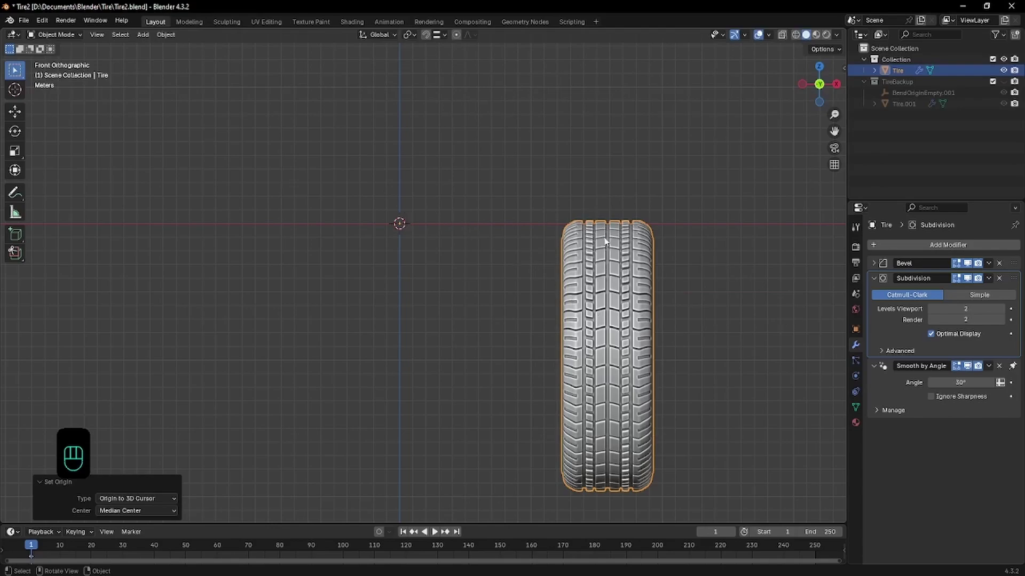
- Add a Mirror modifier on the X axis to produce a second tire across the world origin
click(905, 246)
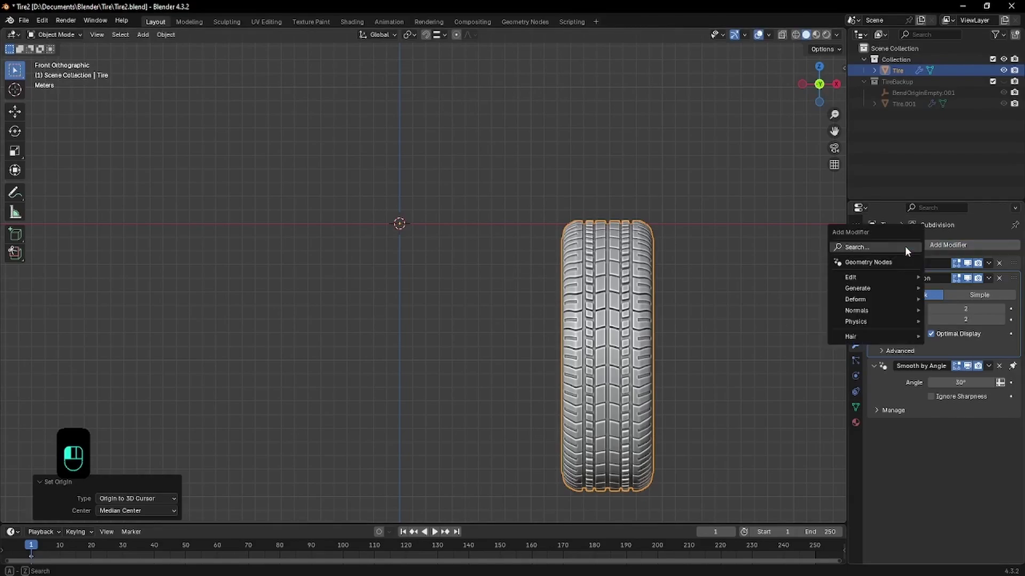
text(mir)
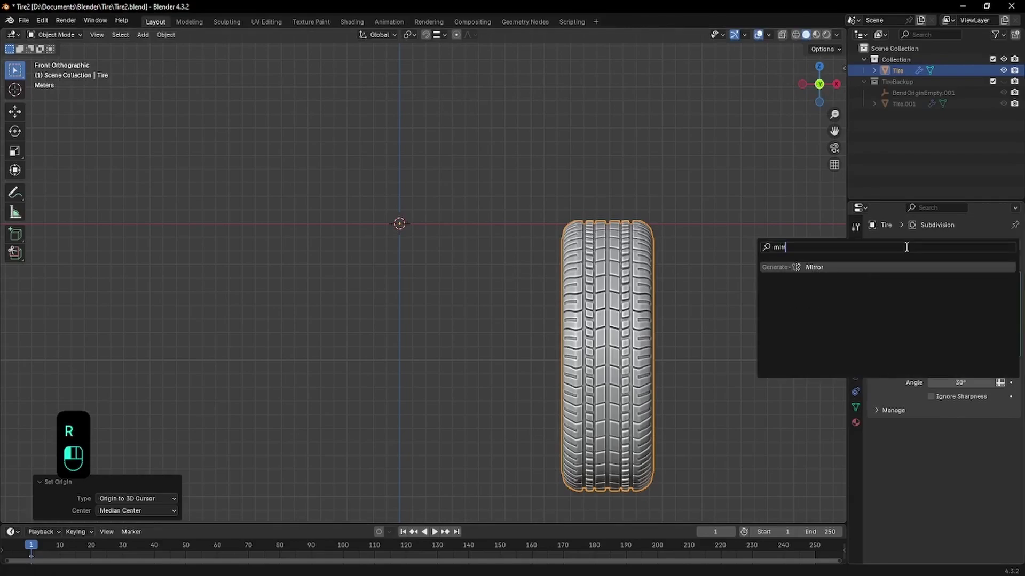
key(Return)
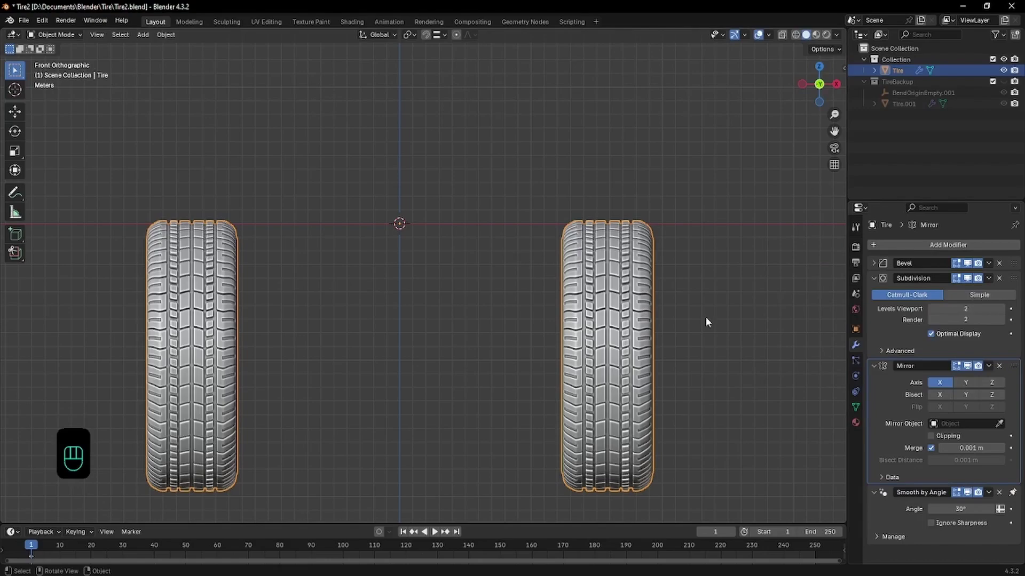
- View the mirrored tire pair and undo the mirroring, origin and move changes back to the tire's original Mirror modifier
middle_drag(705, 322, 633, 318)
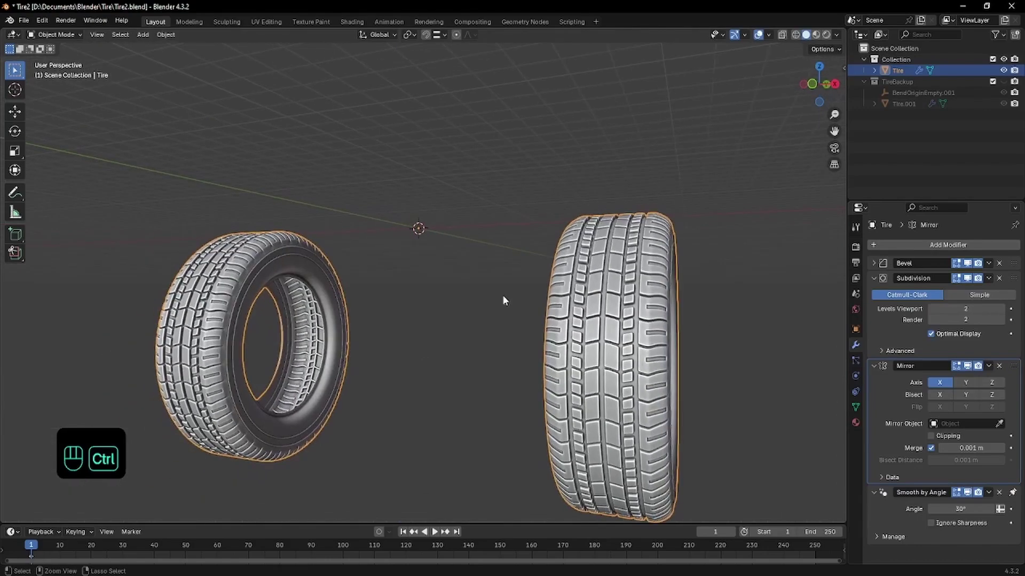
key(ctrl+z)
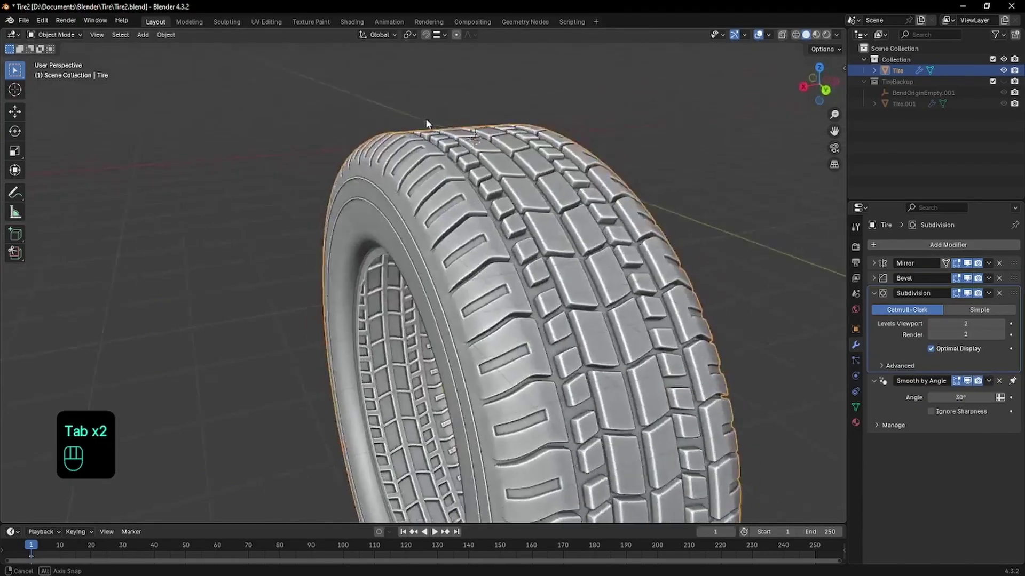
- Inspect the tire's half mesh in Edit Mode and turn off the viewport display of the Bevel, Subdivision and Smooth by Angle modifiers
middle_drag(426, 118, 483, 146)
key(Tab)
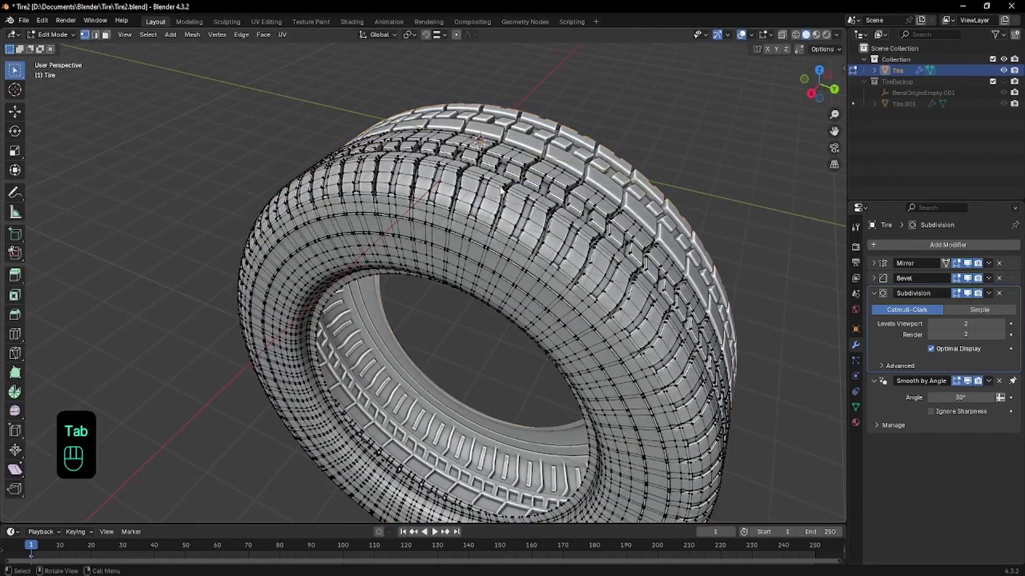
key(Tab)
key(Tab)
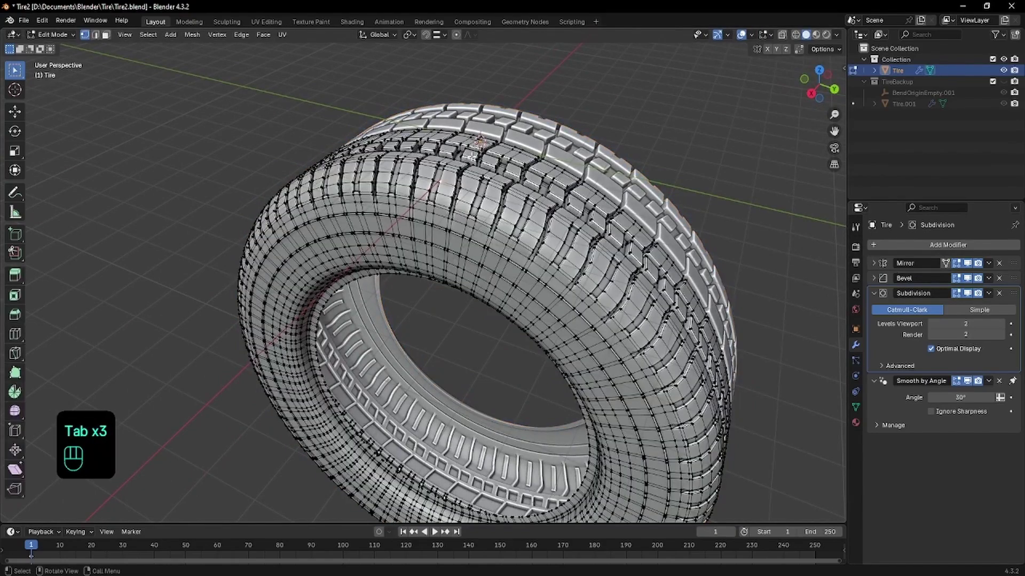
click(967, 293)
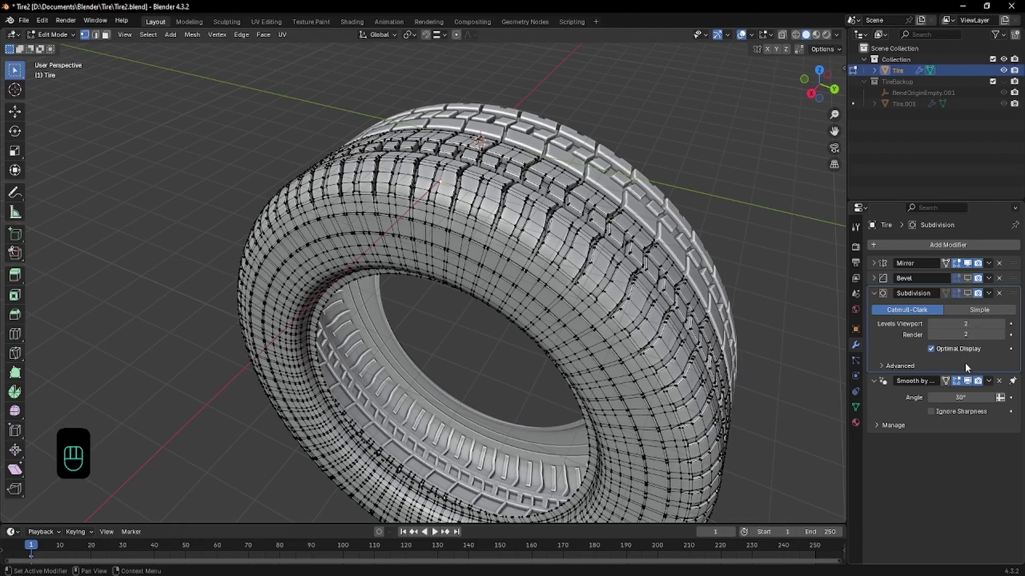
click(967, 382)
key(Tab)
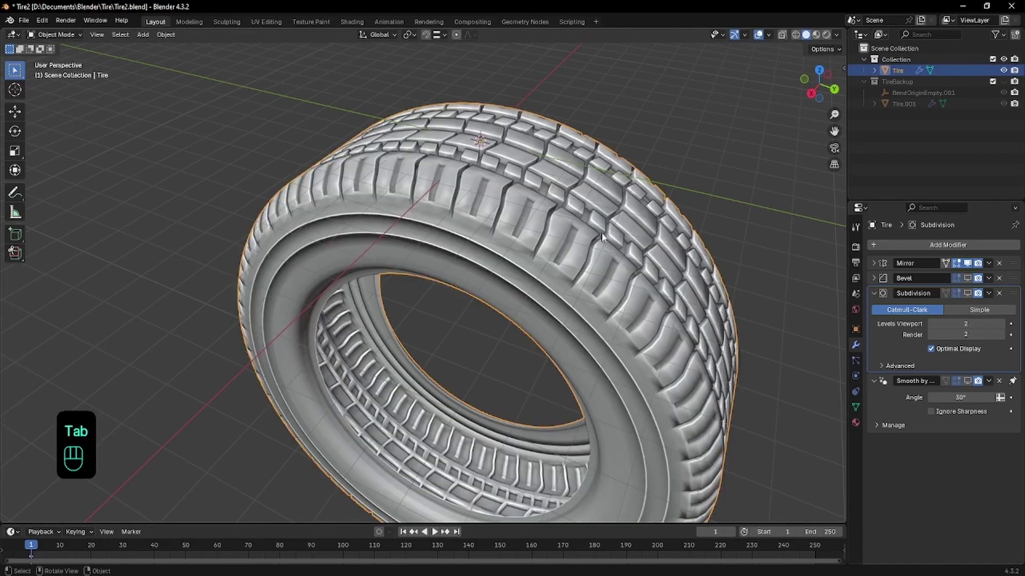
- Shade the tire flat and view its low-poly surface from another angle
middle_drag(596, 220, 526, 214)
right_click(525, 210)
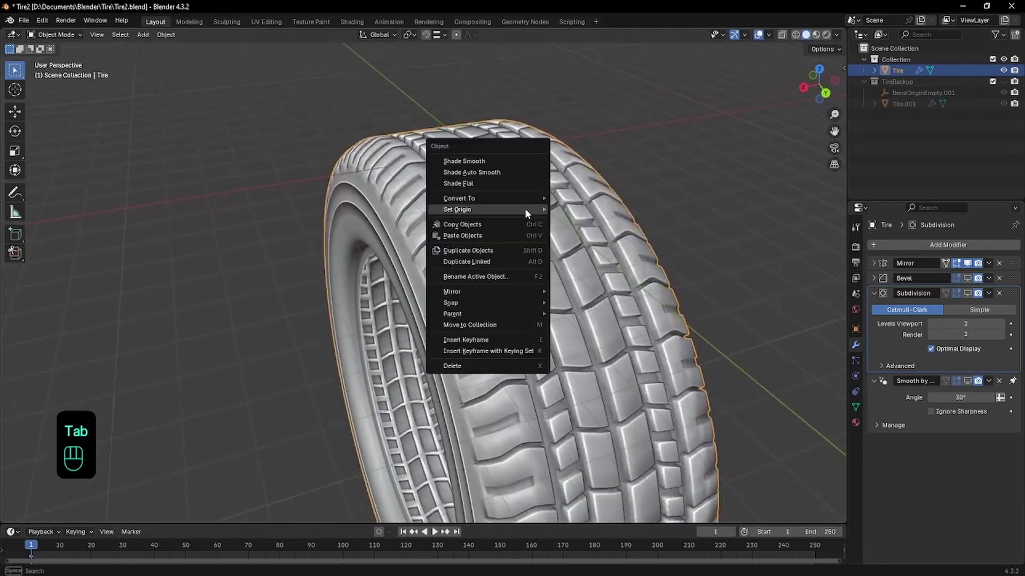
click(513, 184)
middle_drag(453, 191, 502, 185)
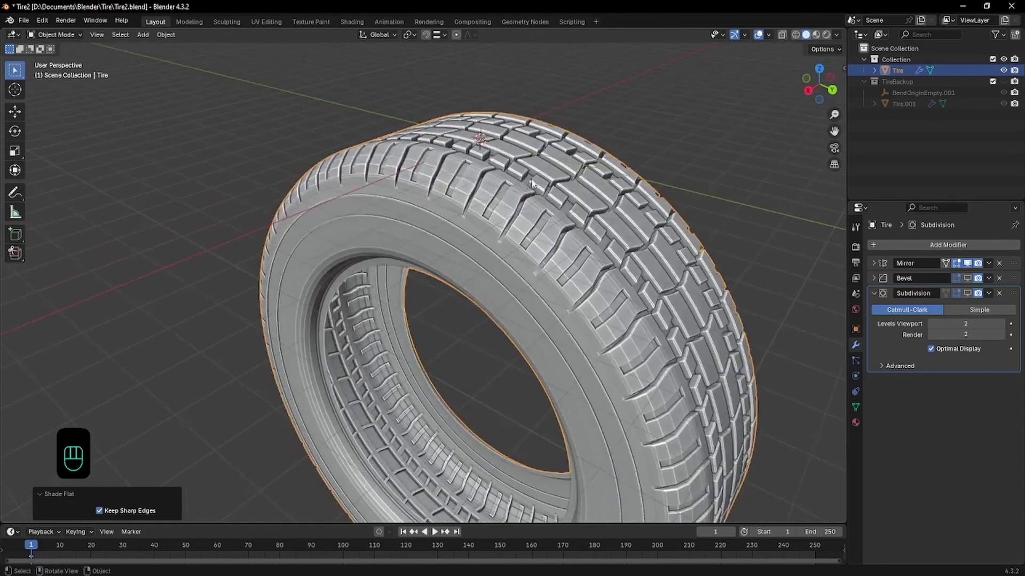
scroll(614, 159, down, 3)
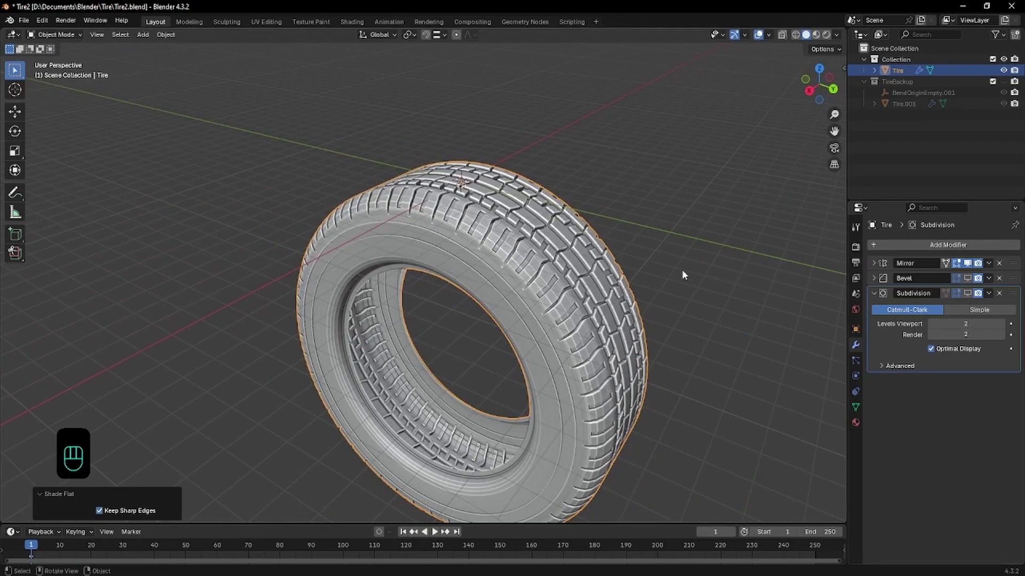
shift+middle_drag(682, 275, 456, 184)
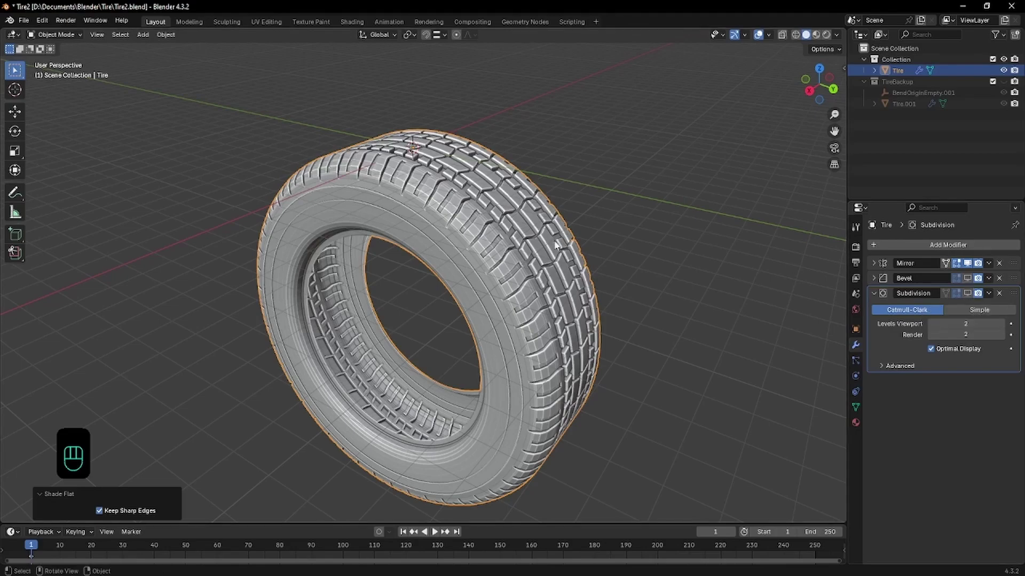
- Select the tire's entire mesh in Edit Mode and turn on the Statistics overlay
key(Tab)
key(a)
click(751, 35)
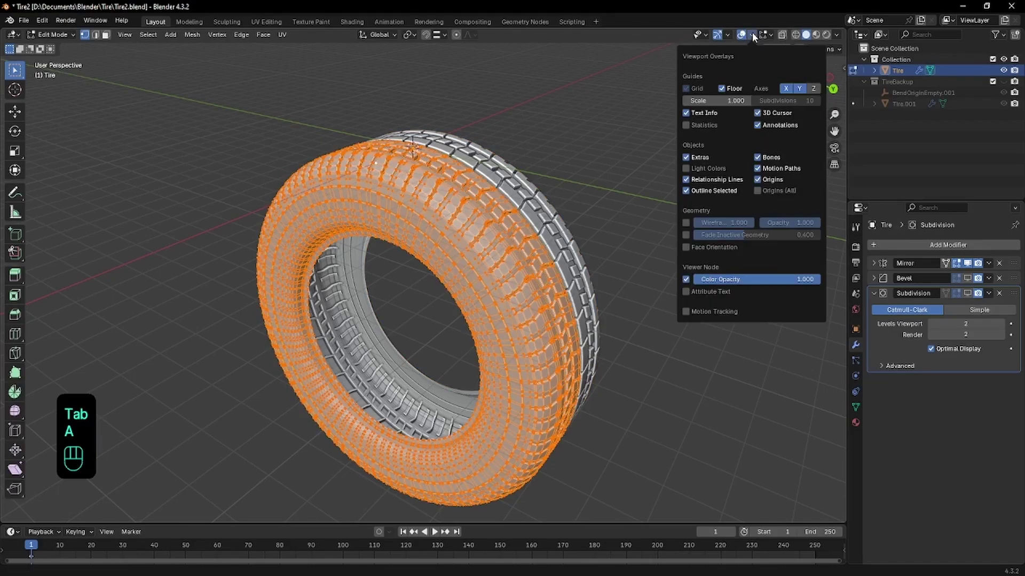
click(698, 121)
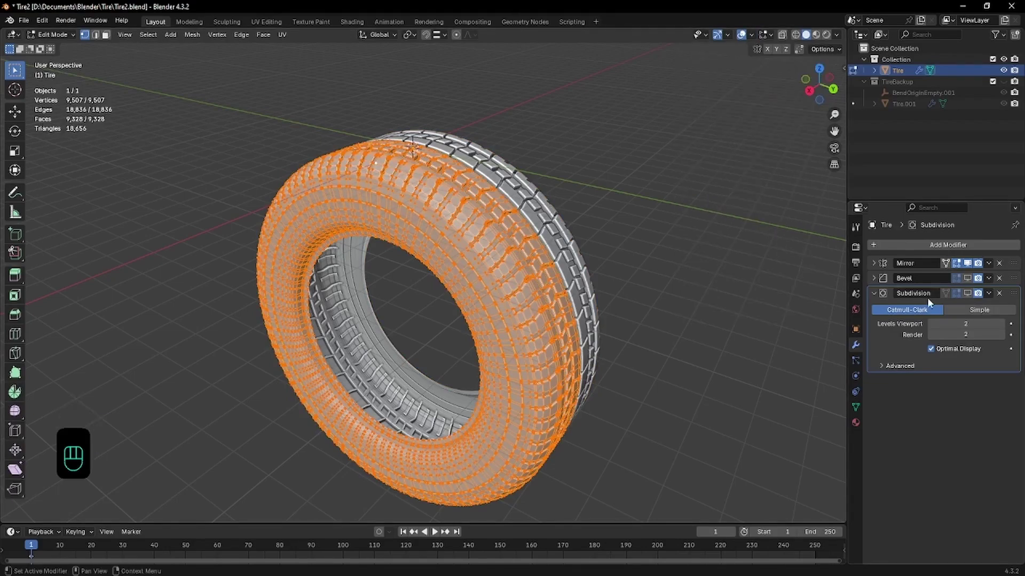
- Apply the tire's Mirror, Bevel and Subdivision modifiers in order, re-enabling the viewport display of Bevel and Subdivision before applying each
key(Tab)
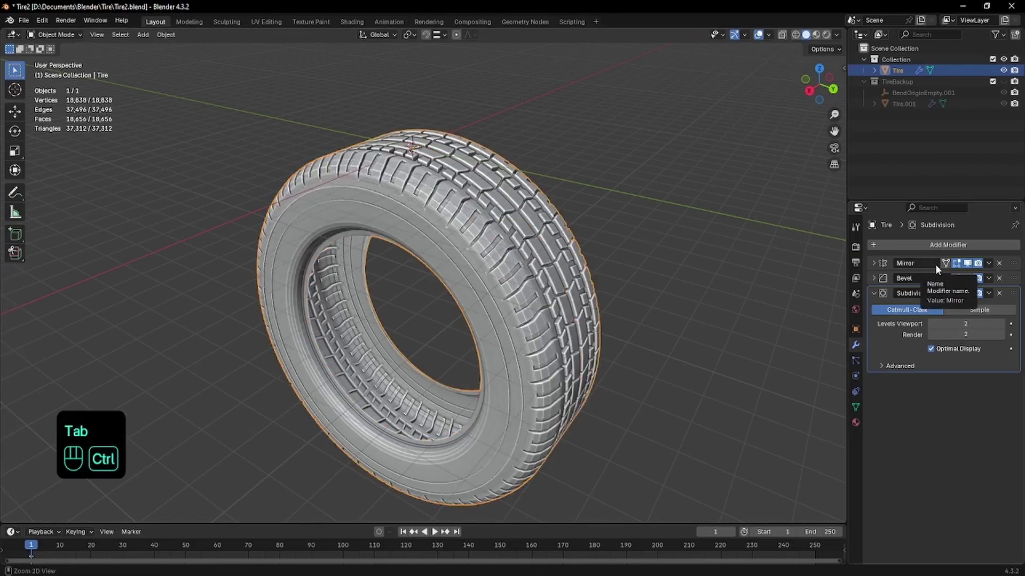
key(ctrl+a)
click(966, 264)
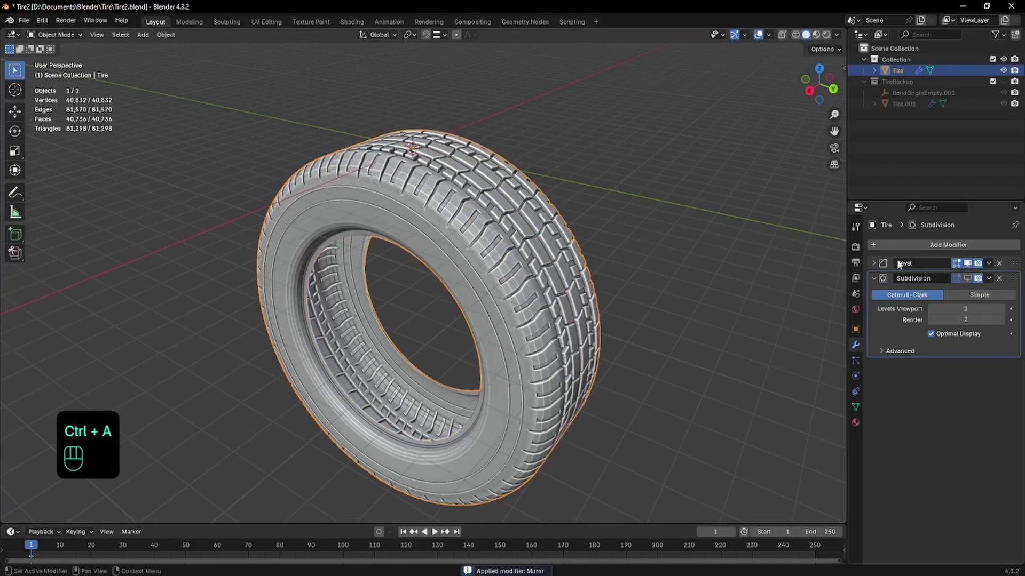
key(ctrl+a)
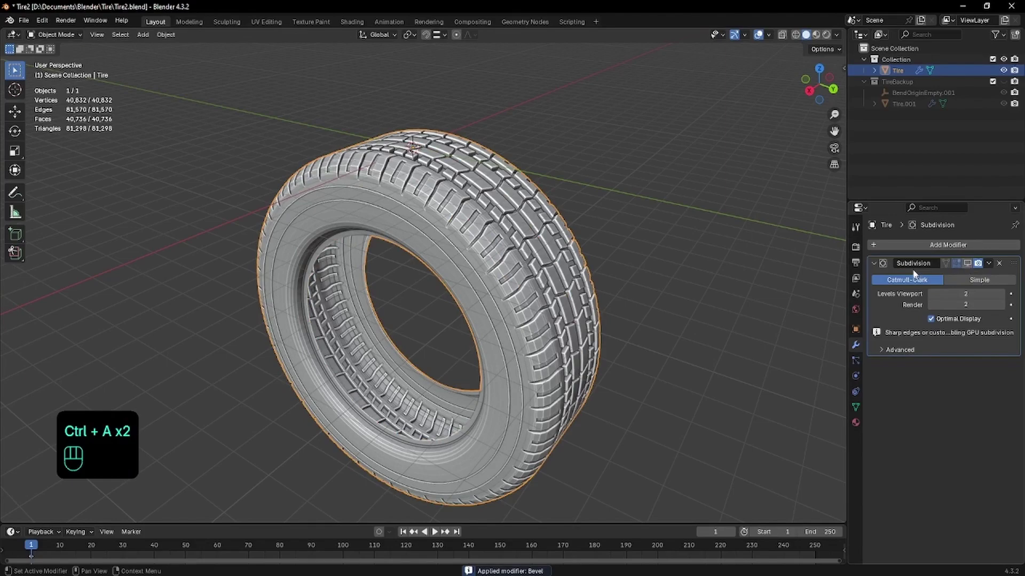
click(967, 263)
key(ctrl+a)
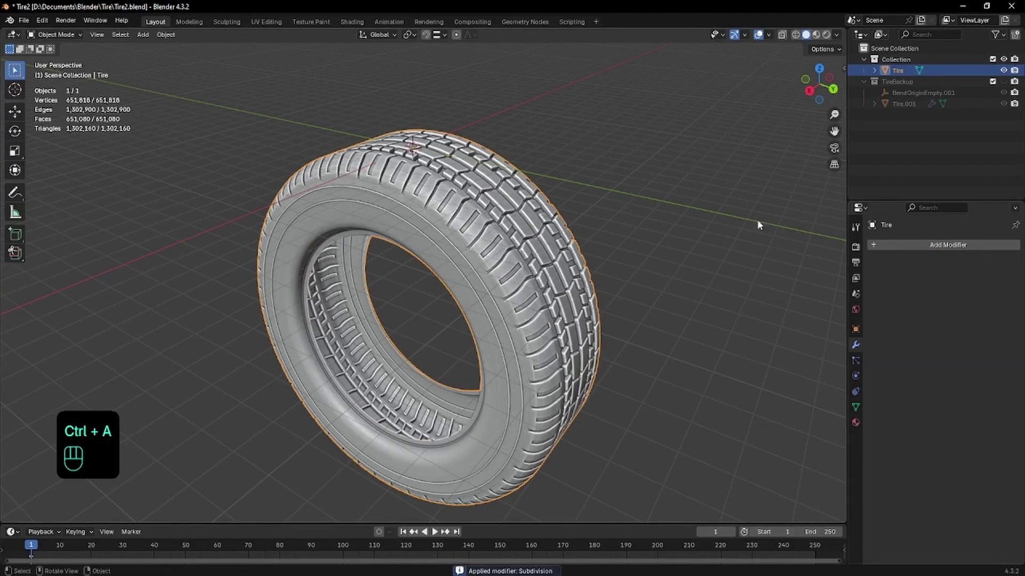
- Inspect the tire's applied mesh in Edit Mode and undo applying the Mirror, Bevel and Subdivision modifiers
key(Tab)
key(a)
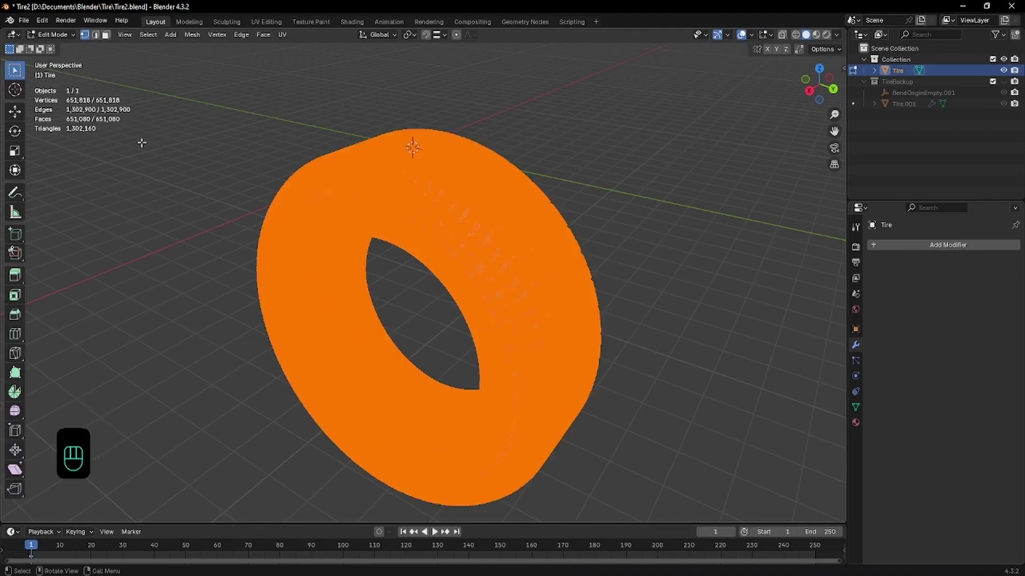
key(Tab)
click(469, 215)
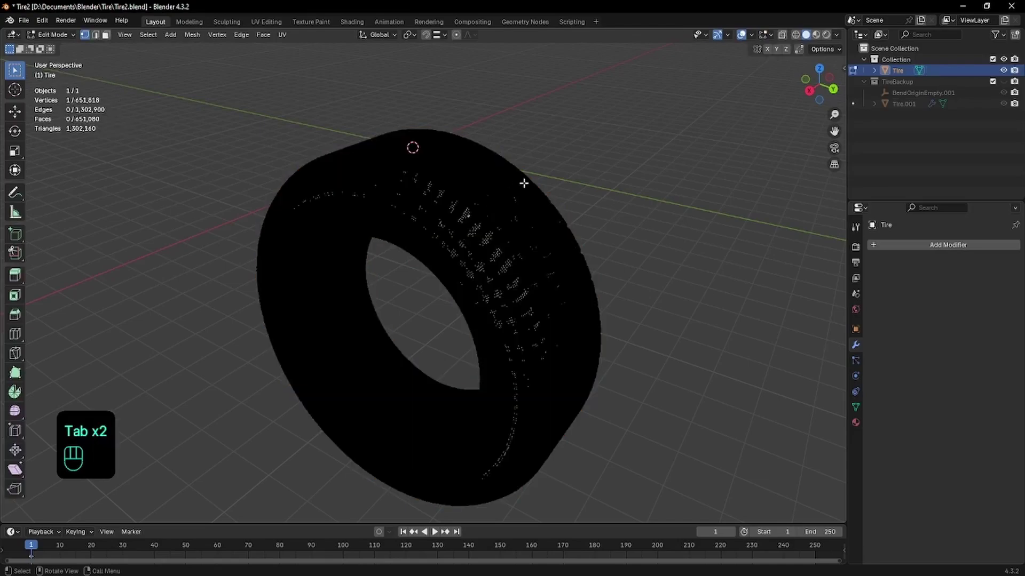
key(ctrl+z)
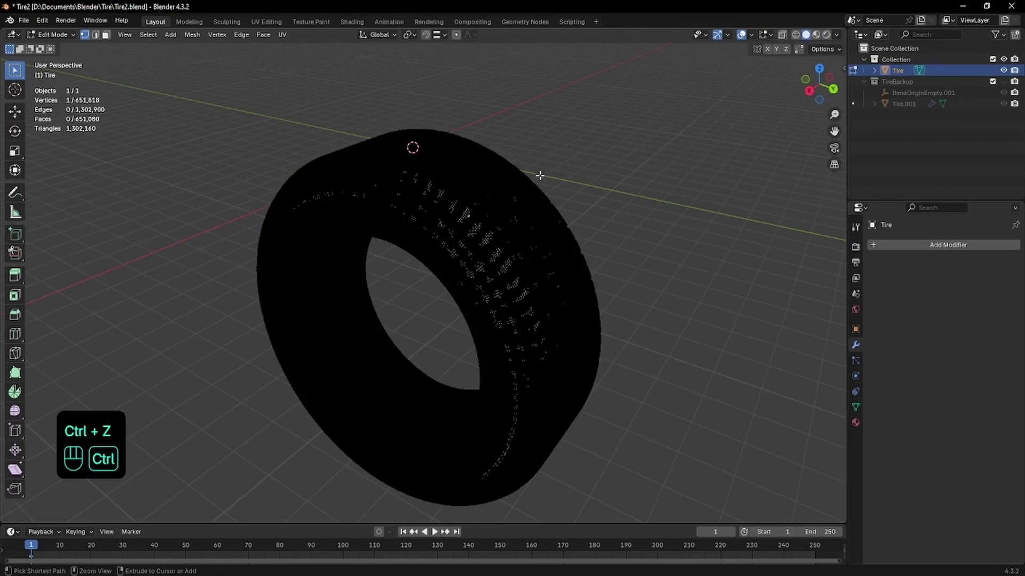
key(ctrl+z)
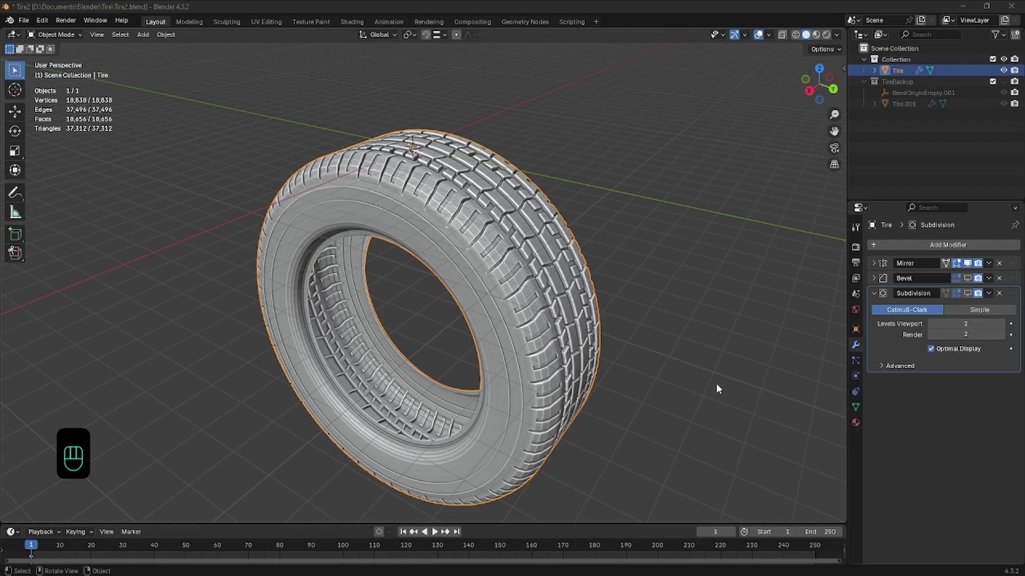
- Turn on the viewport display of the tire's Bevel and Subdivision modifiers and apply Shade Auto Smooth
click(966, 278)
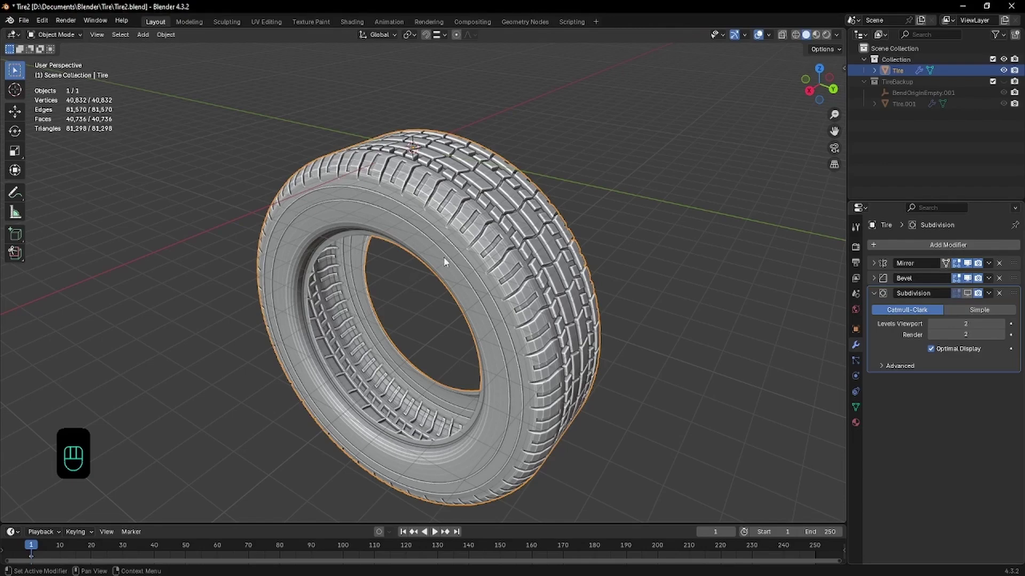
click(966, 292)
right_click(498, 236)
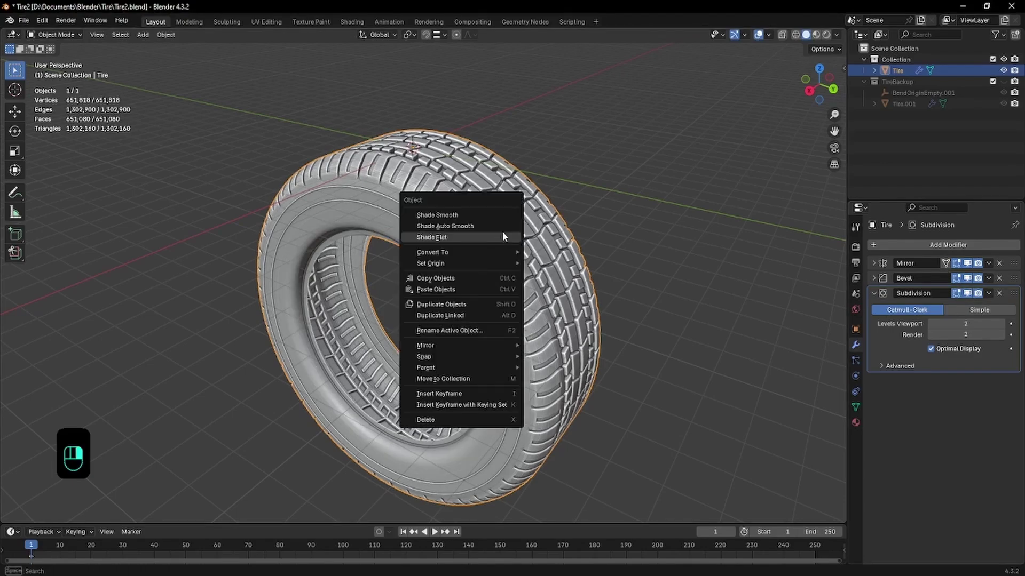
click(505, 228)
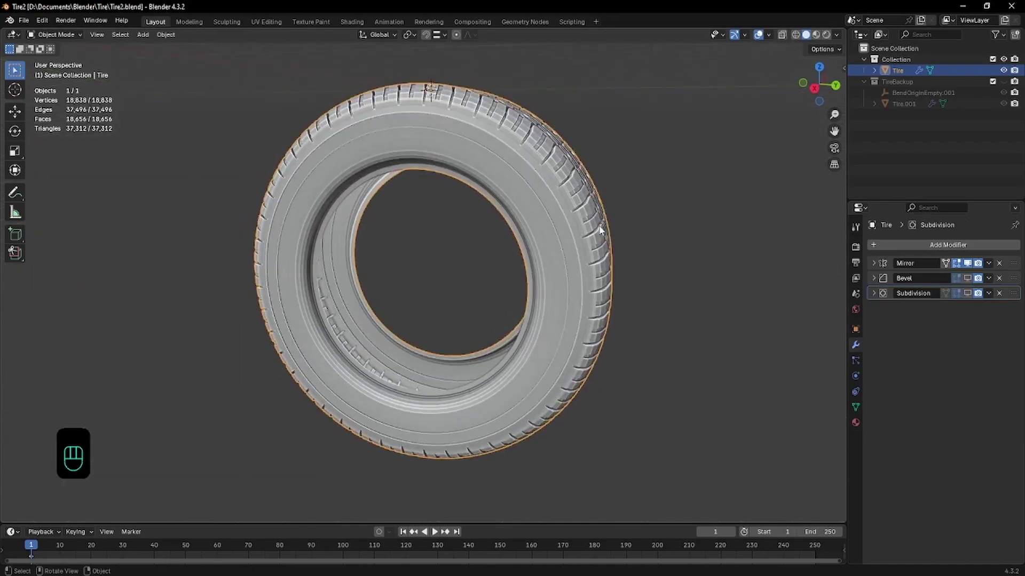
- Select the open edge loop around the tire's inner rim in Edit Mode and shade the object flat
scroll(600, 229, up, 4)
key(Tab)
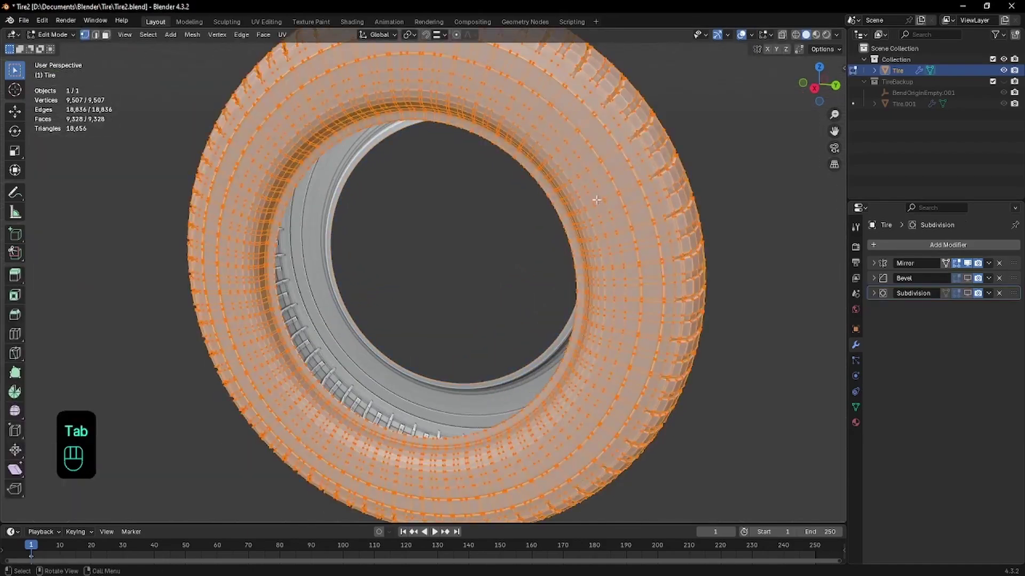
alt+click(527, 169)
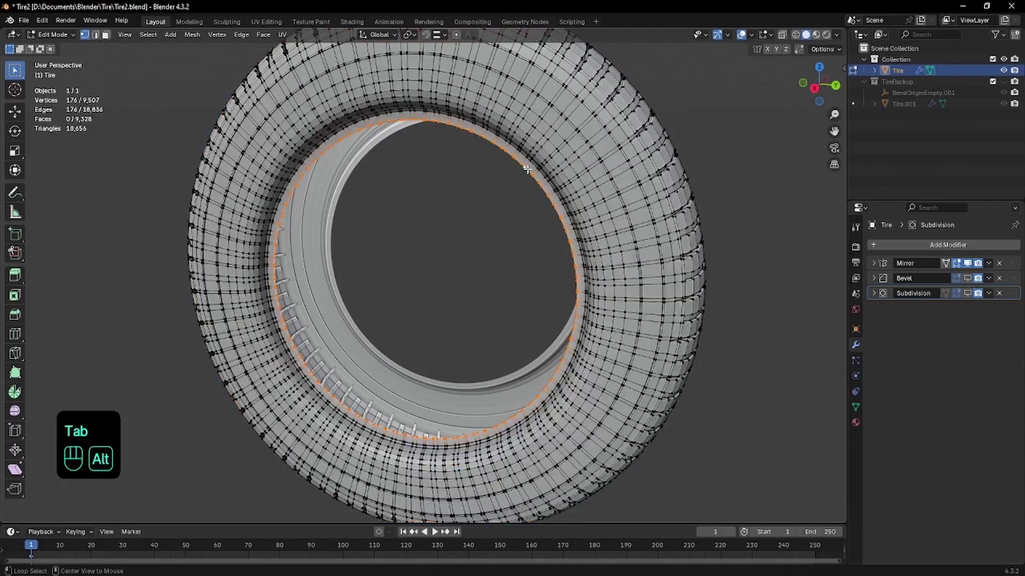
key(Tab)
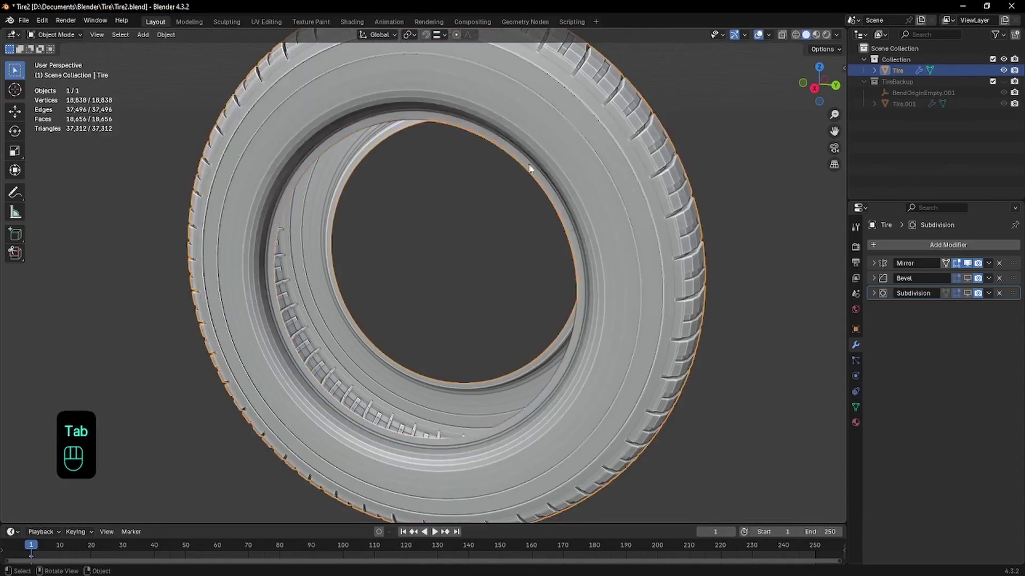
right_click(556, 148)
click(556, 148)
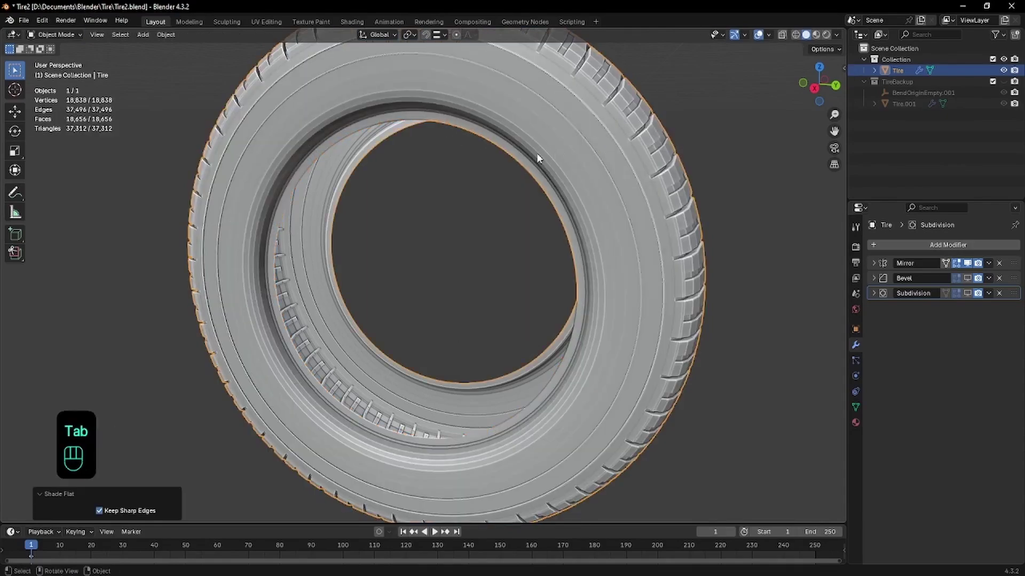
key(Tab)
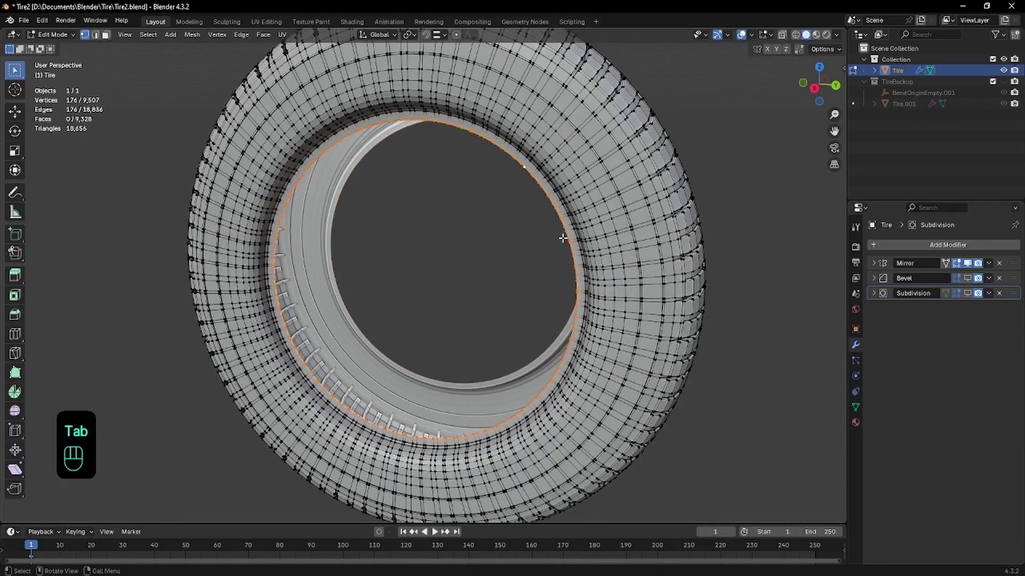
- Fill the selected rim loop with a single face and check the closed opening in Object Mode
key(f)
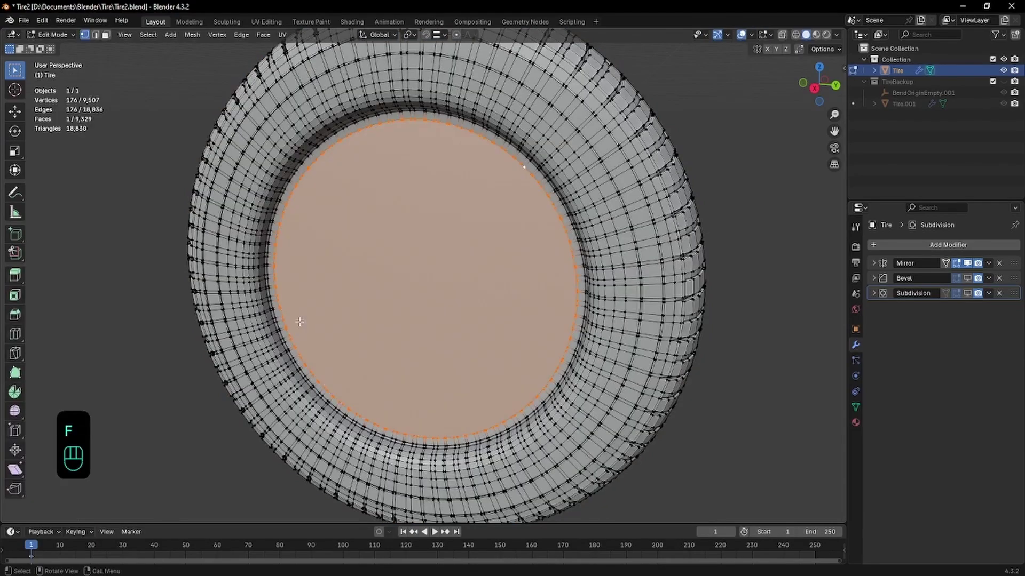
key(Tab)
scroll(585, 225, down, 3)
mouse_move(604, 219)
middle_down()
mouse_move(559, 223)
mouse_move(641, 219)
mouse_move(395, 217)
mouse_move(596, 213)
middle_up()
scroll(596, 213, up, 1)
key(Tab)
scroll(540, 207, up, 2)
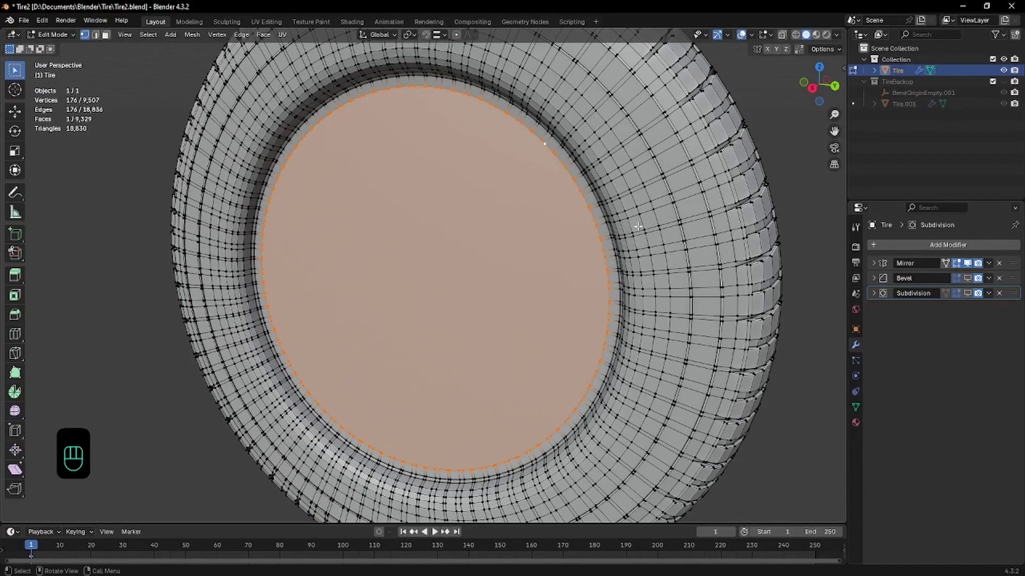
- Try insetting the face across the rim opening by about 1.89 m and about 4.76 m, undoing each inset
key(i)
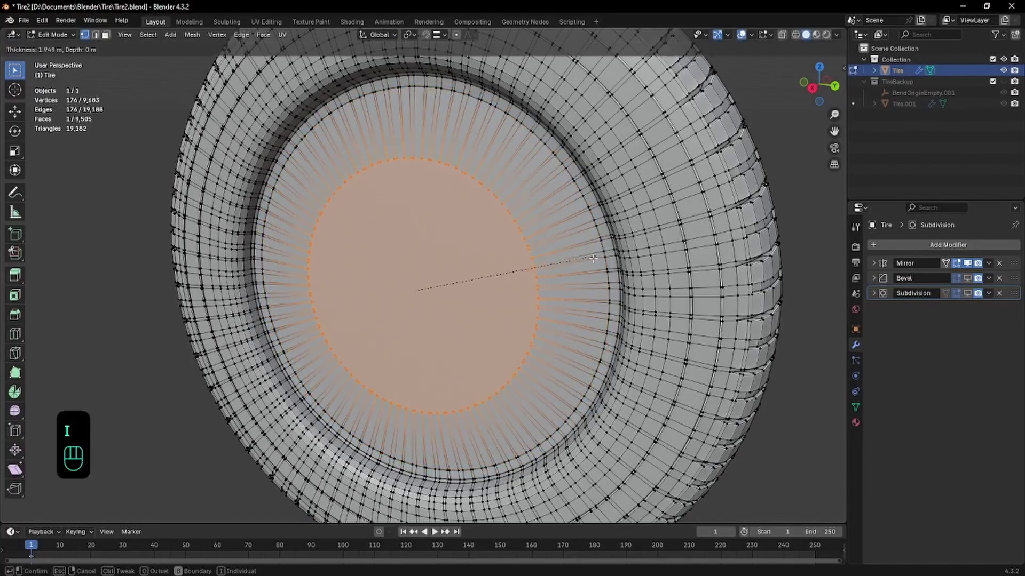
click(600, 251)
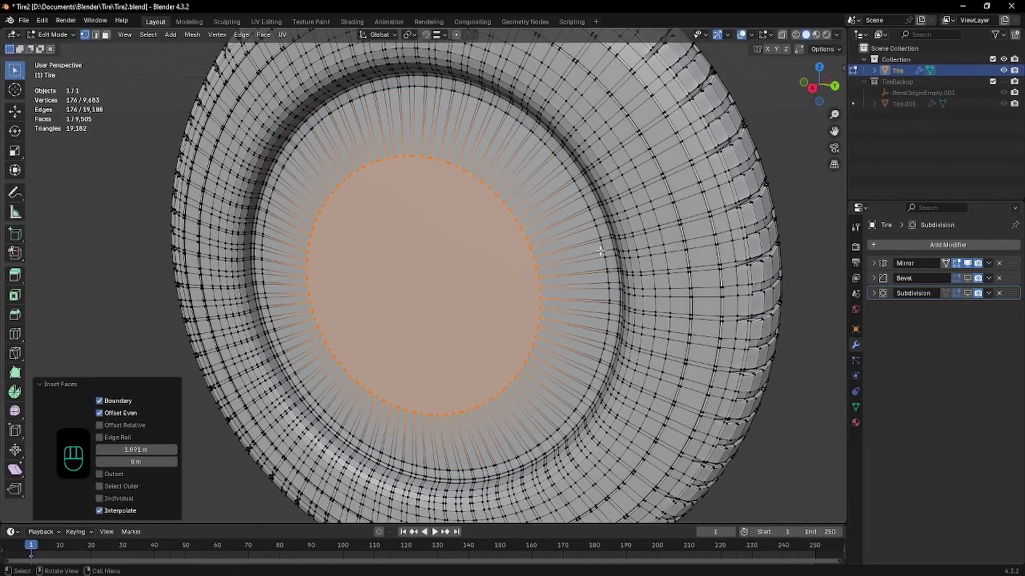
scroll(544, 189, up, 3)
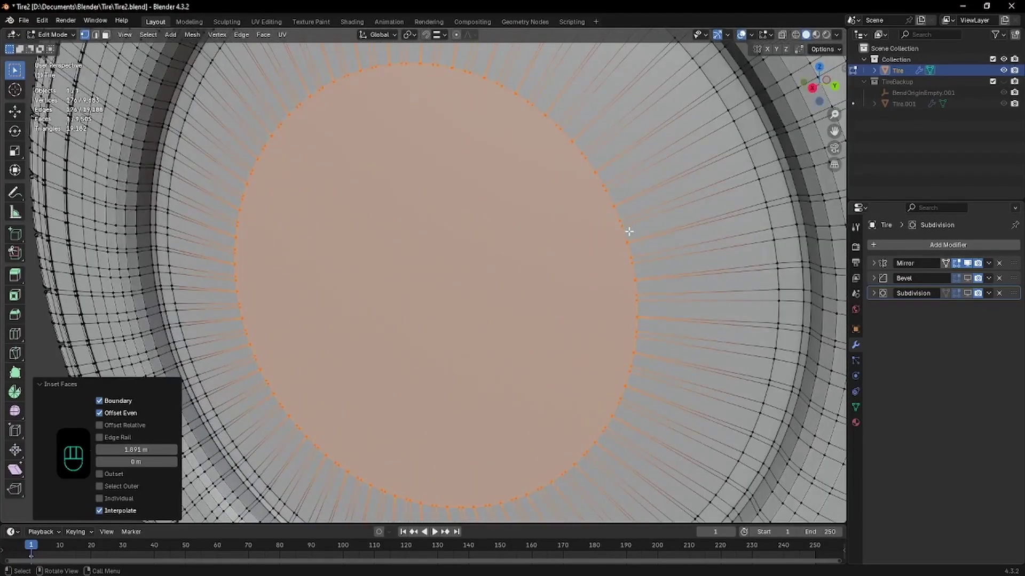
key(ctrl+z)
key(i)
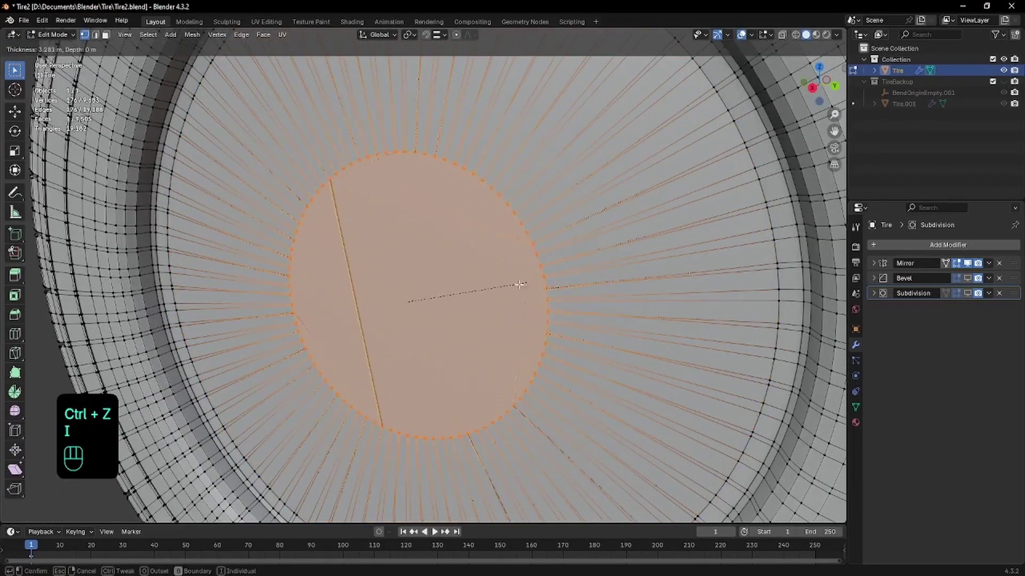
click(471, 253)
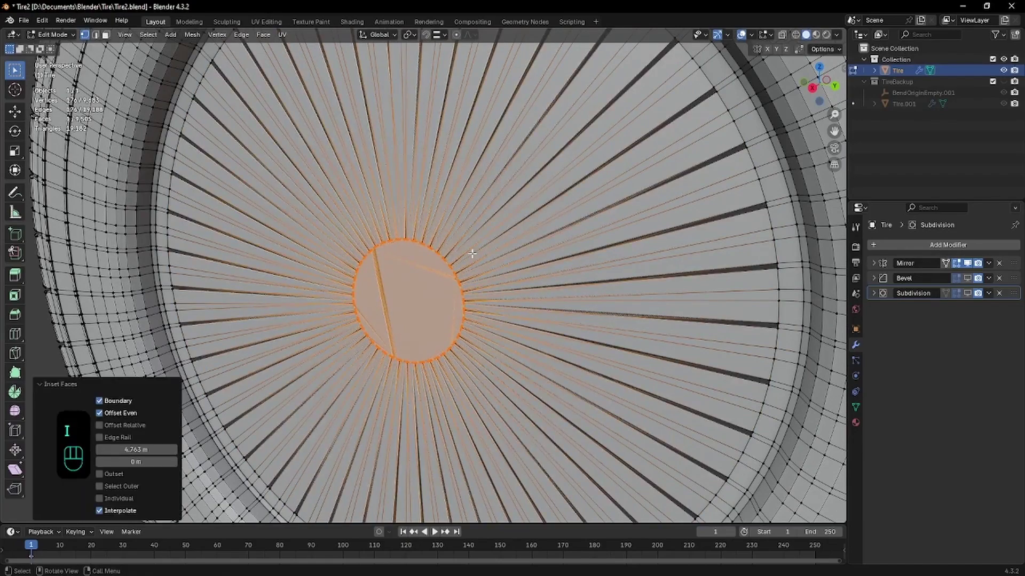
key(ctrl+z)
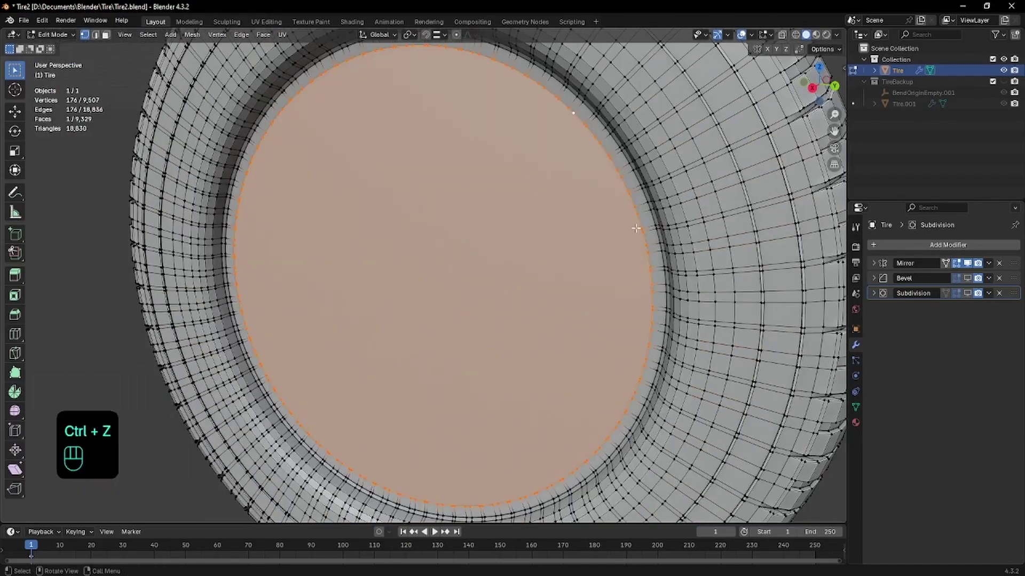
- Inset the rim opening's face by about 2.22 m, move it inward along global X and view the result in Object Mode
key(i)
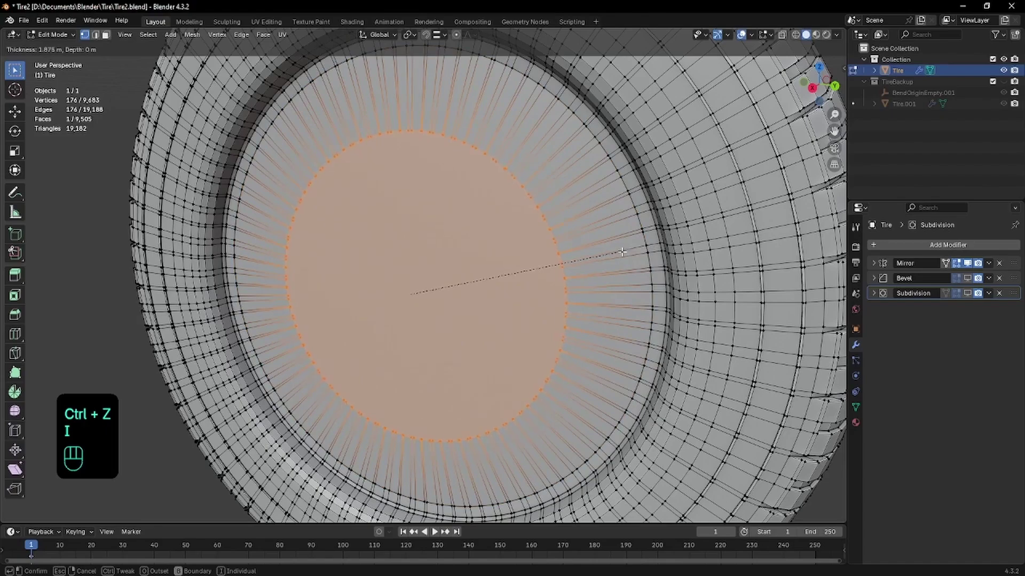
click(611, 253)
scroll(559, 257, down, 3)
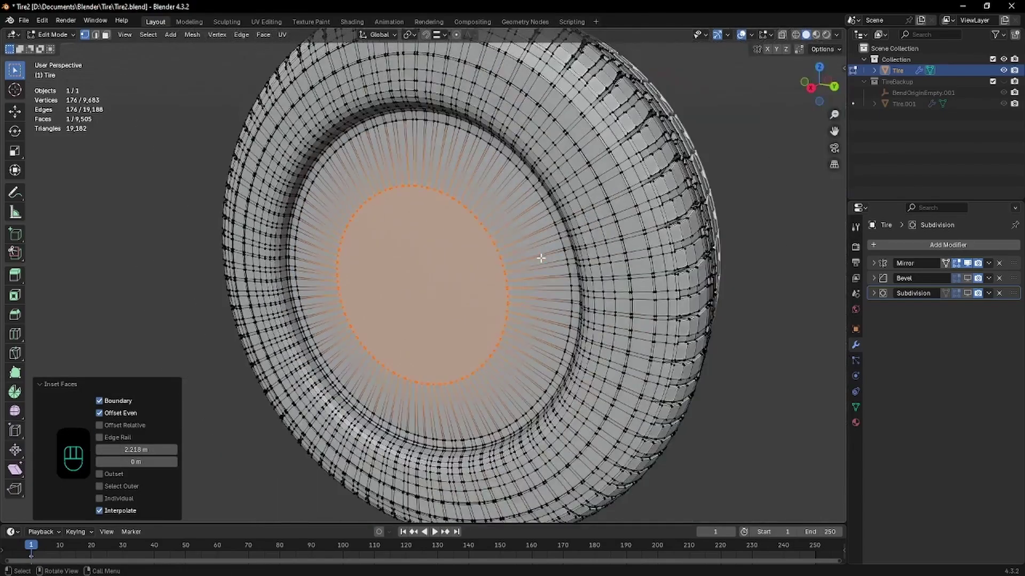
key(g)
key(x)
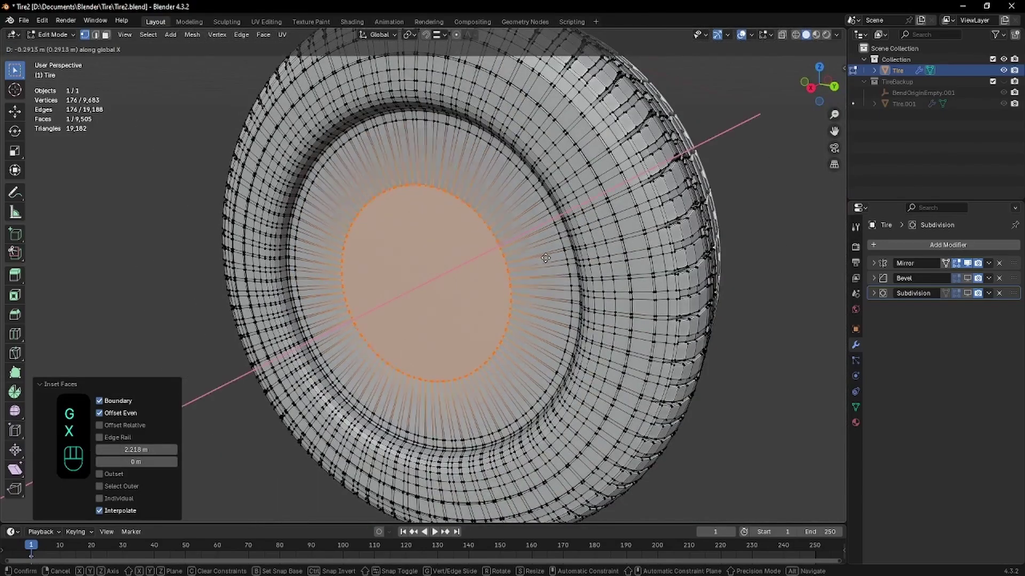
click(557, 255)
key(Tab)
scroll(558, 258, down, 3)
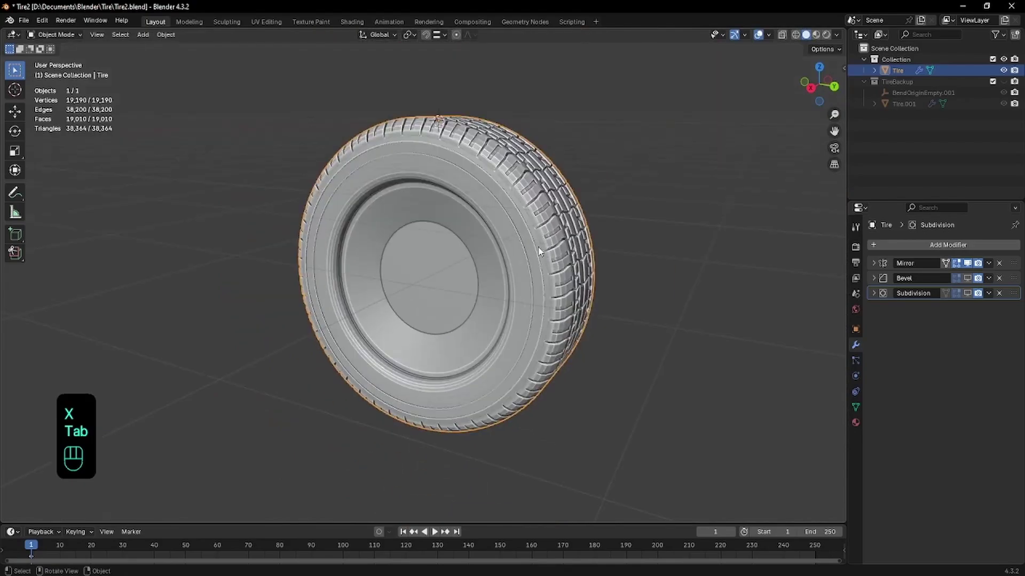
middle_drag(425, 247, 456, 247)
- Undo the face's X move, inset and fill, back to the selected open rim loop
key(ctrl+z)
key(ctrl+z)
scroll(458, 237, up, 8)
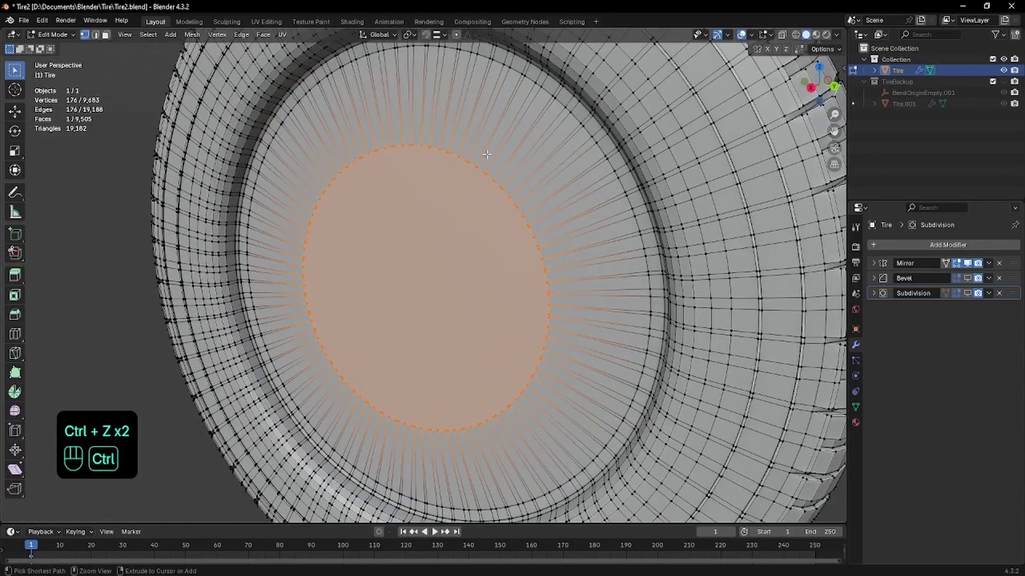
key(ctrl+z)
key(ctrl+z)
key(ctrl+z)
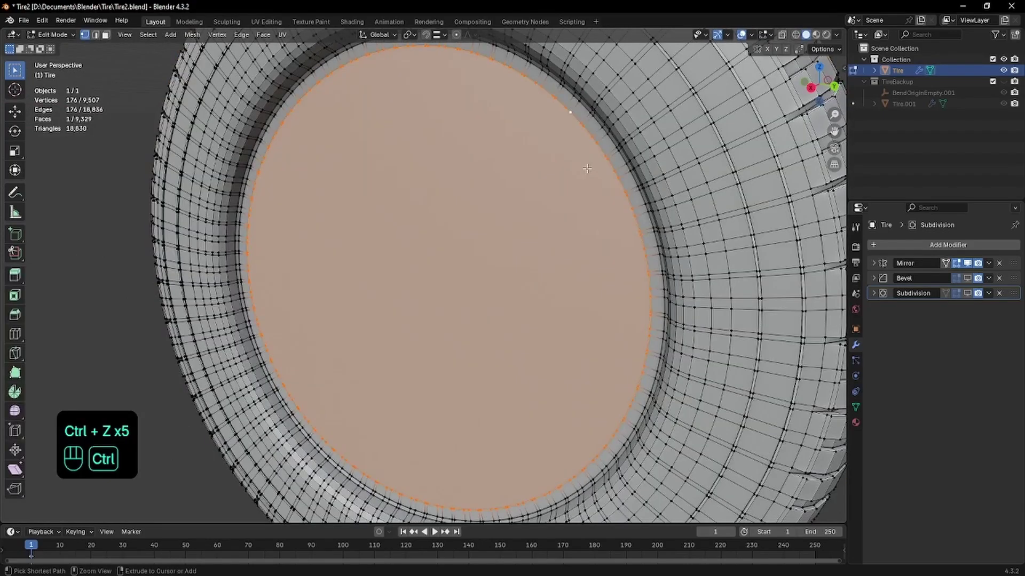
key(ctrl+z)
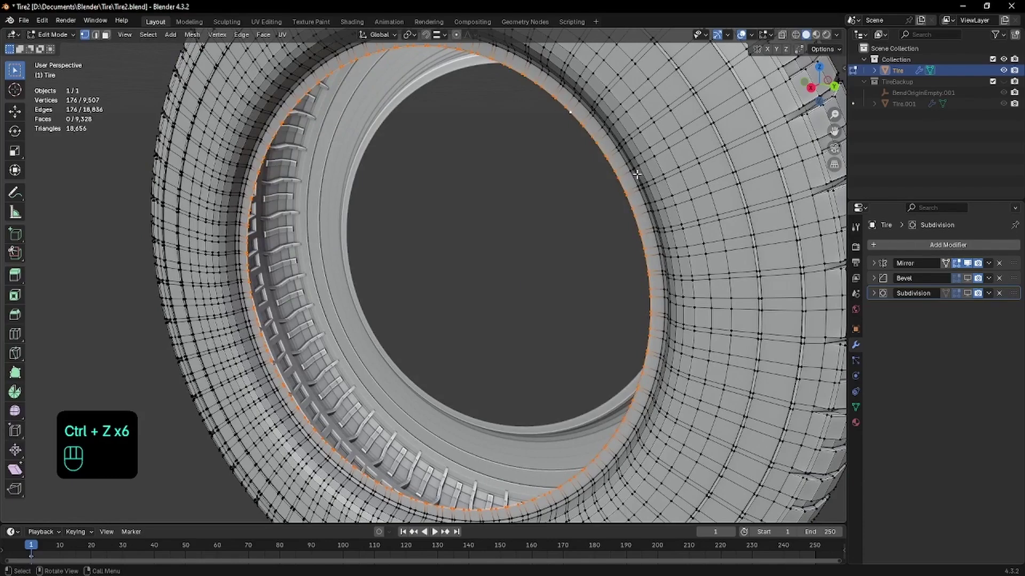
- Extrude the open rim loop, scale it inward to about 0.517 and undo the extrusion
key(e)
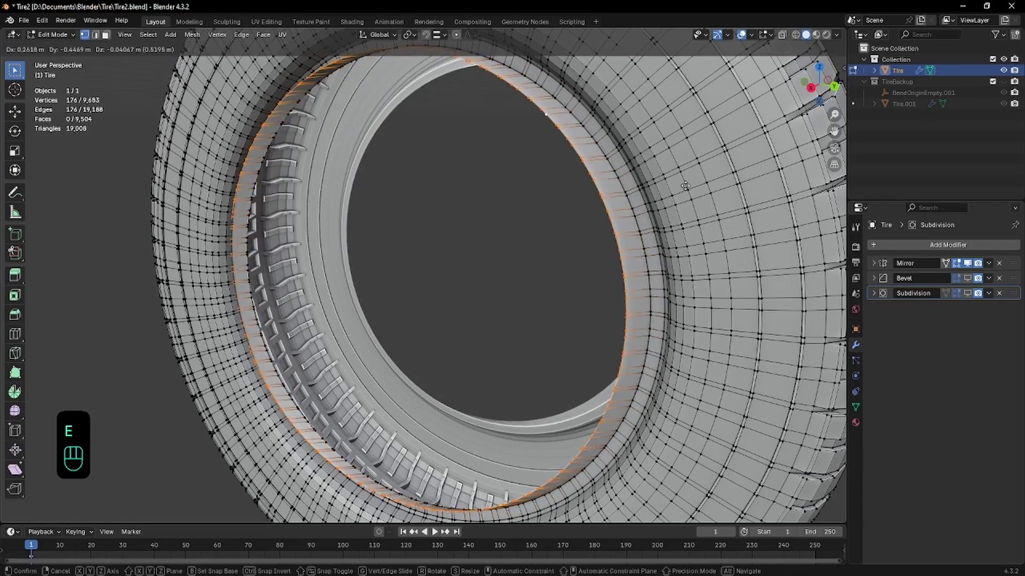
key(s)
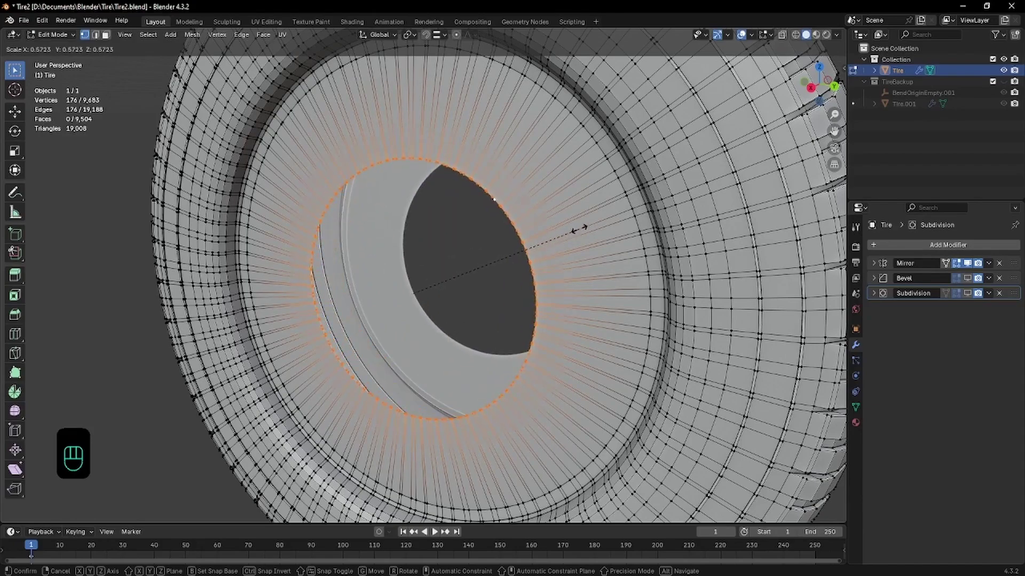
click(553, 233)
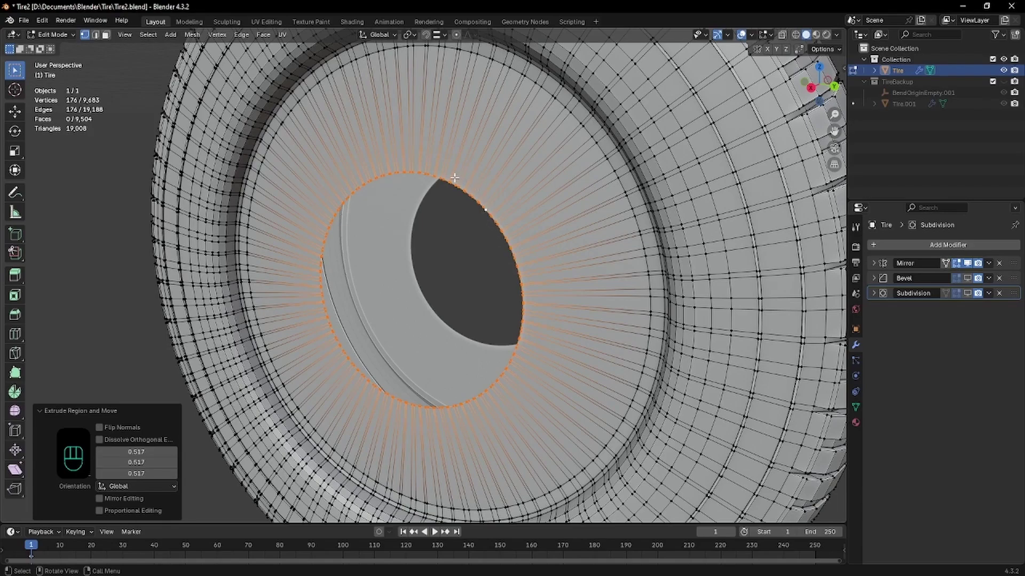
key(ctrl+z)
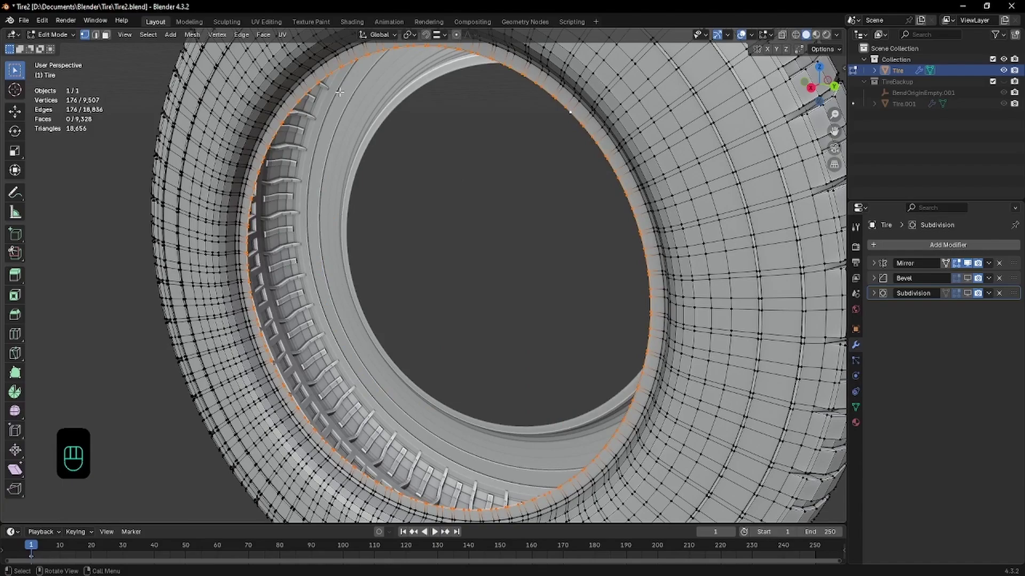
- Fill the open rim loop with a face again, undo the fill and return to Object Mode
key(f)
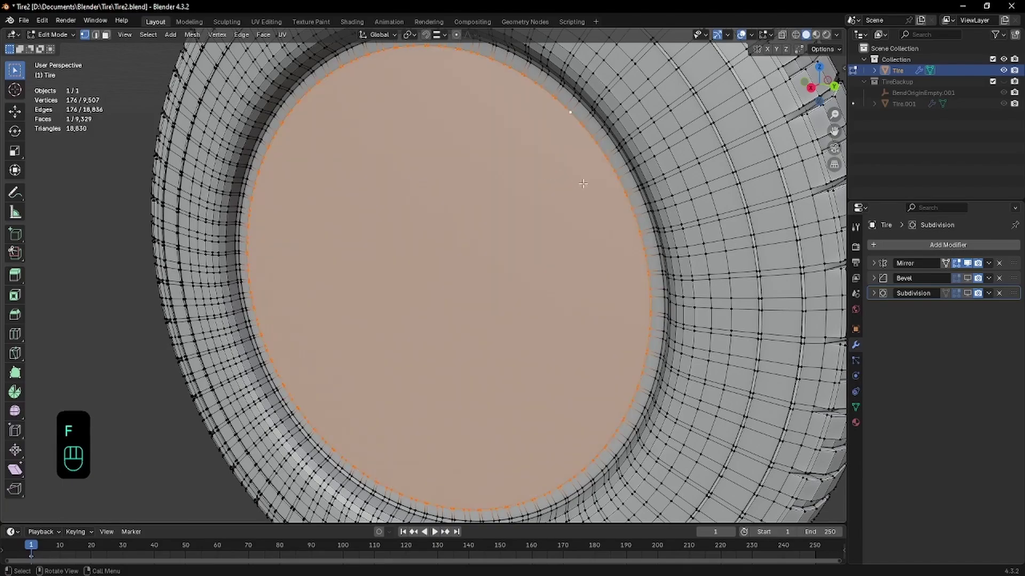
key(ctrl+z)
key(Tab)
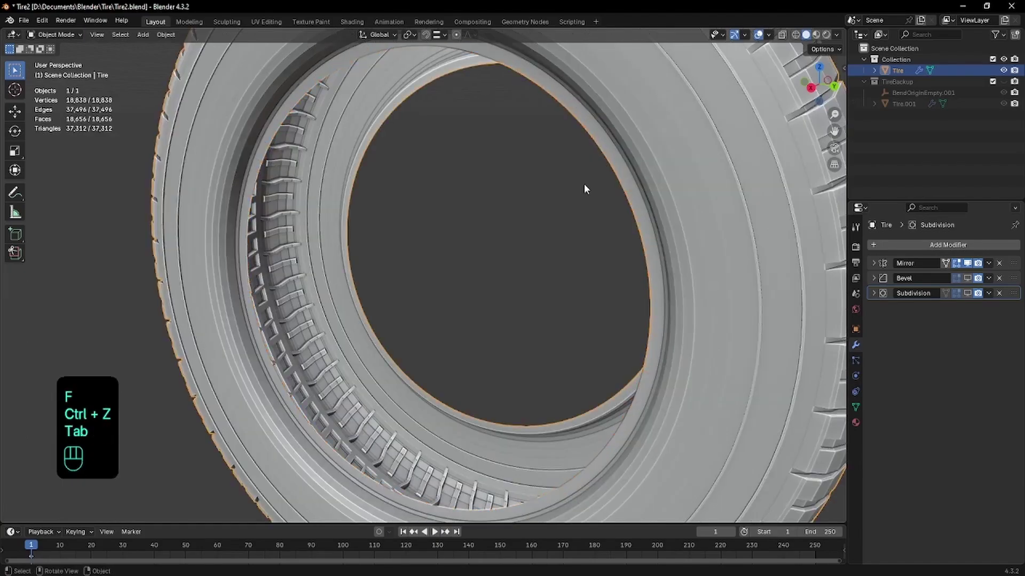
- Try to inset the open rim loop in Edit Mode without a fill face, and undo back to Object Mode
key(Tab)
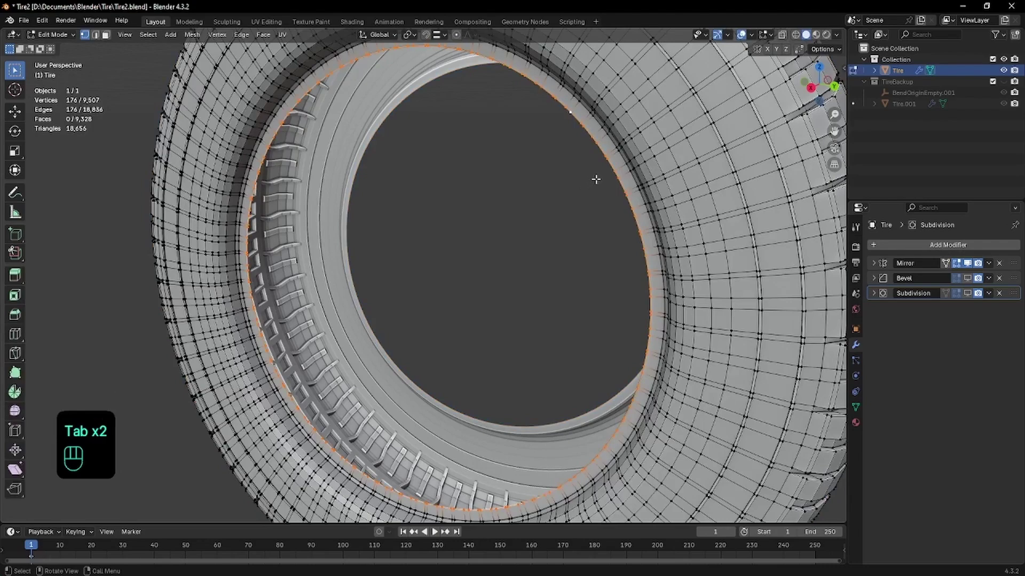
key(i)
click(550, 195)
key(ctrl+z)
key(ctrl+z)
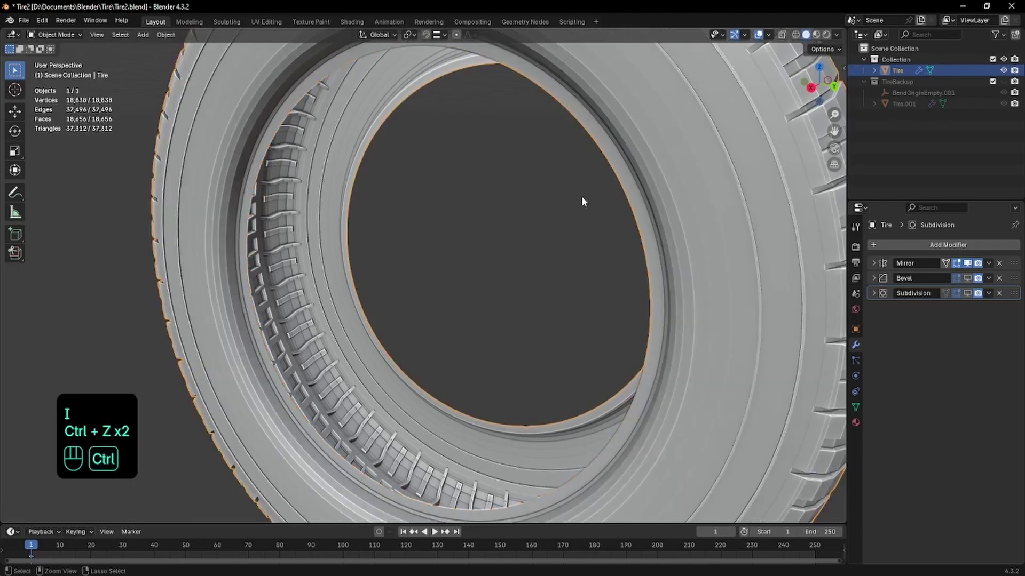
- Extrude the open inner rim loop, scale it inward to about 0.496 and fill the remaining hole with a face
key(ctrl+z)
key(e)
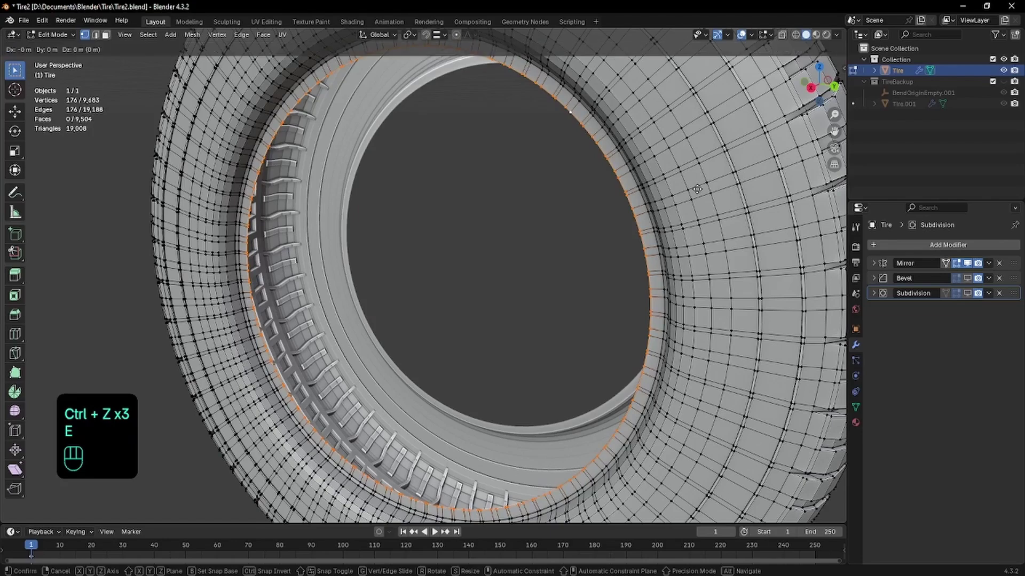
key(s)
click(549, 232)
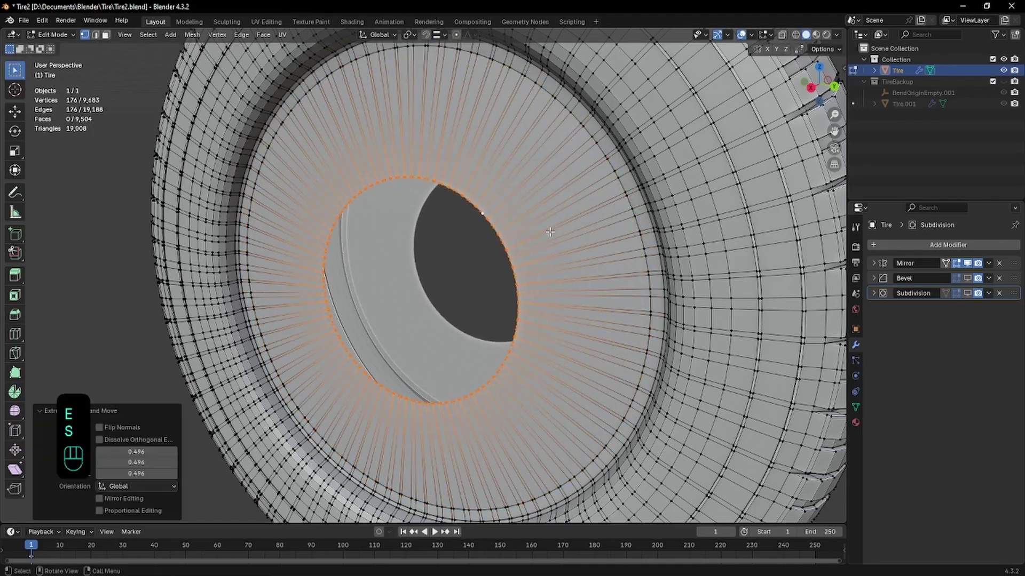
key(f)
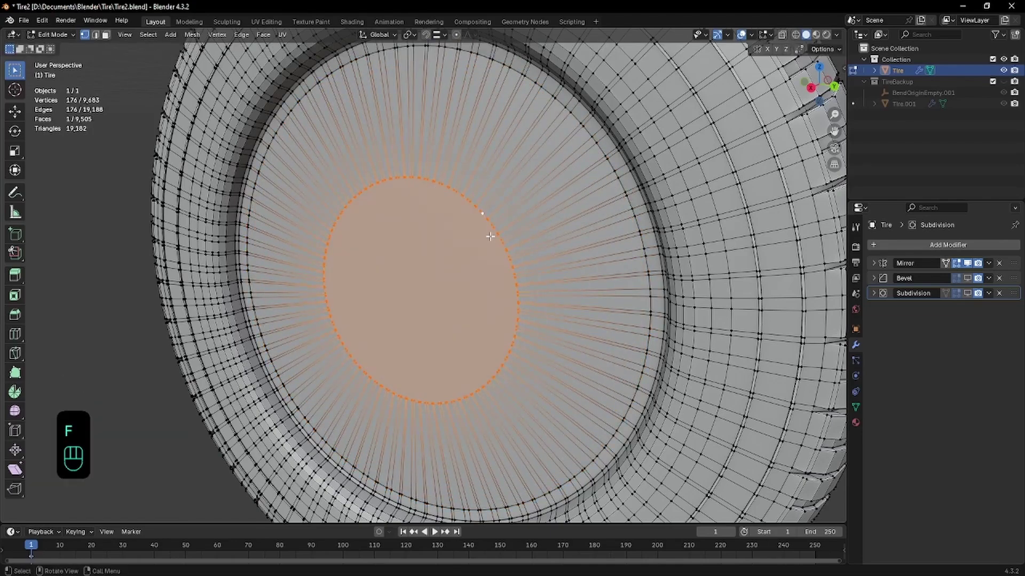
click(490, 231)
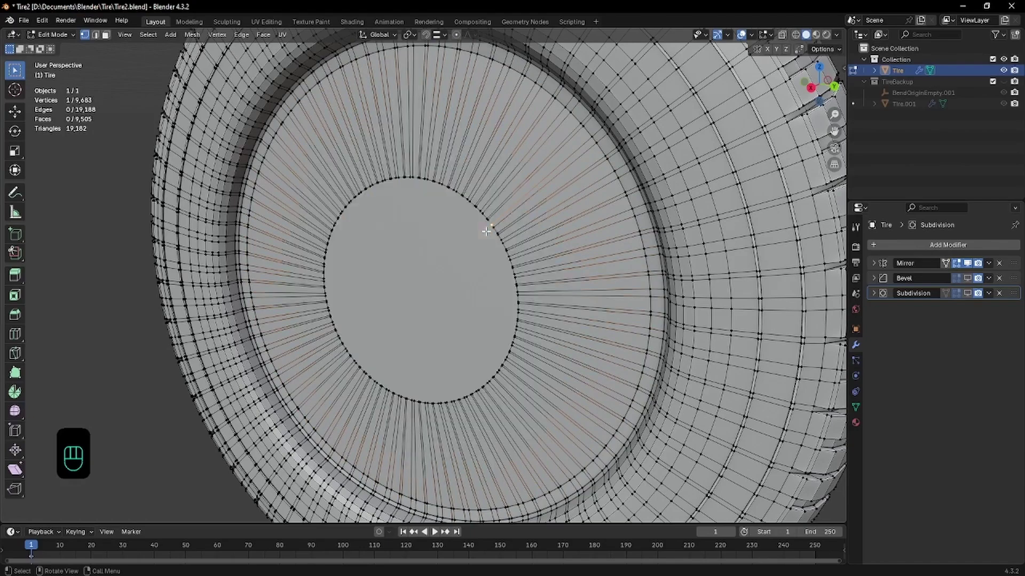
- Extrude the central fill face about 1.03 m inward along its normal
key(3)
click(441, 248)
key(e)
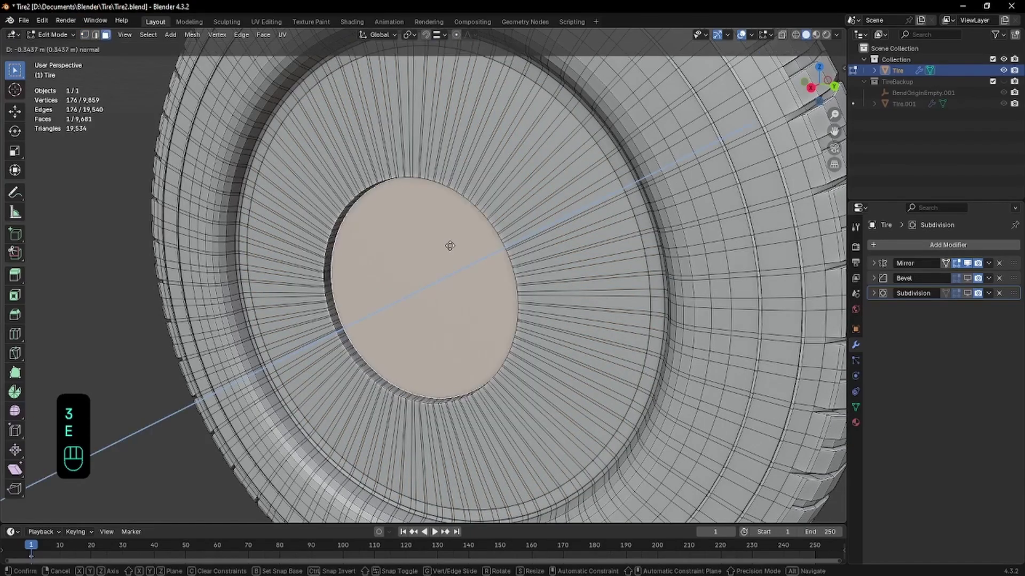
click(462, 240)
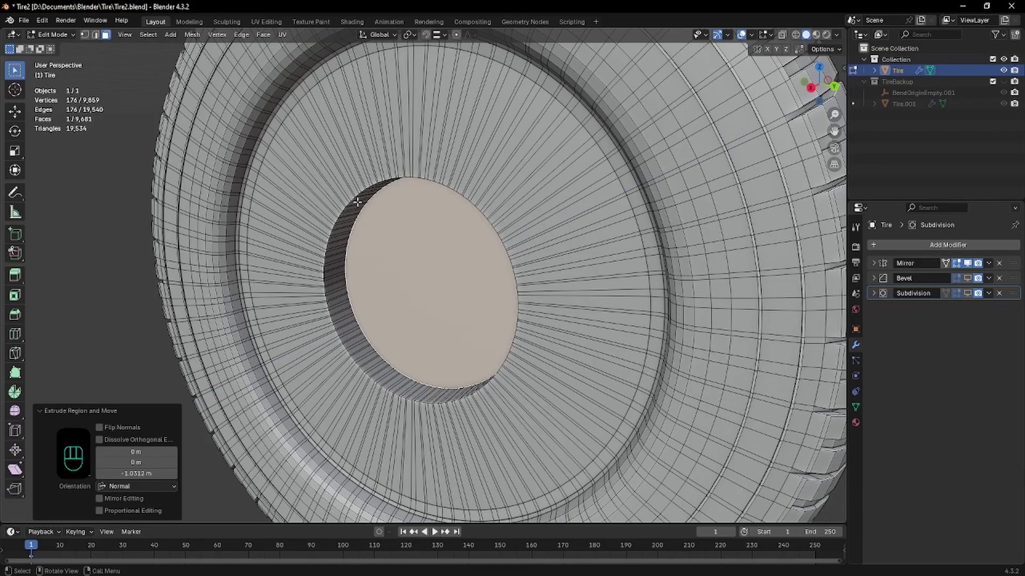
- Bevel the outer edge loop of the central recess by about 0.1 m and compare the result in Edit and Object Mode
click(409, 176)
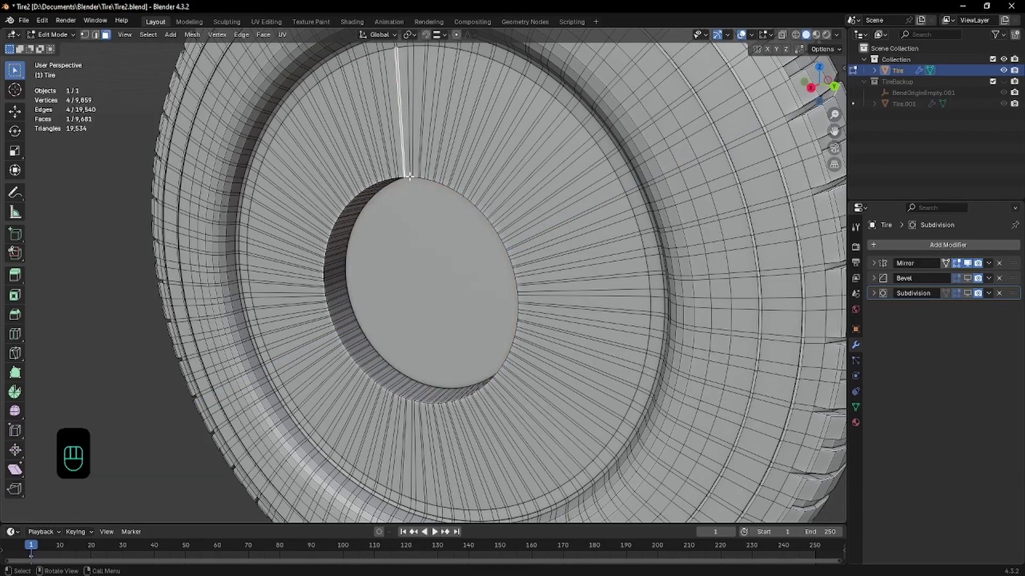
key(2)
alt+click(409, 176)
key(ctrl+b)
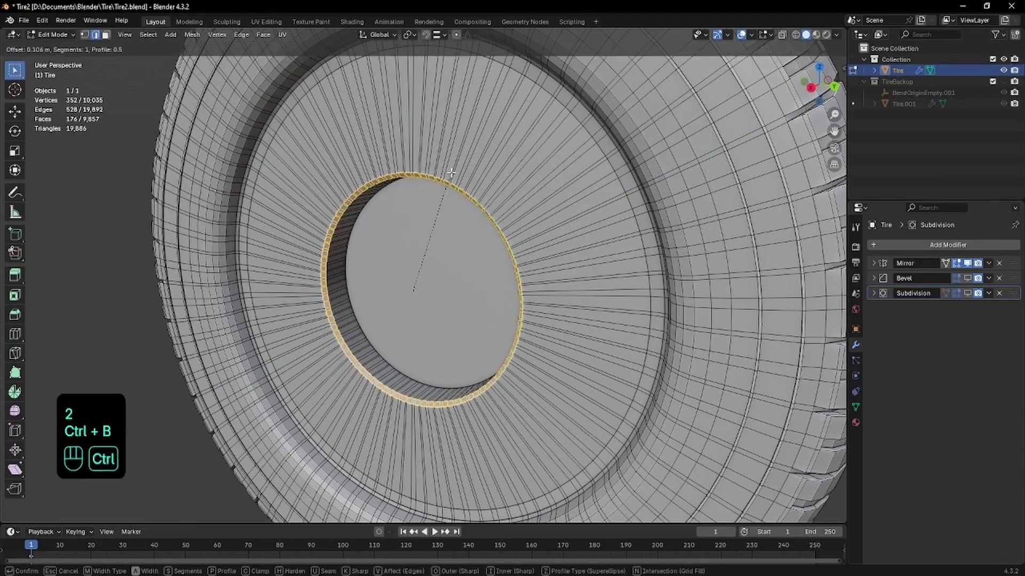
click(449, 175)
key(Tab)
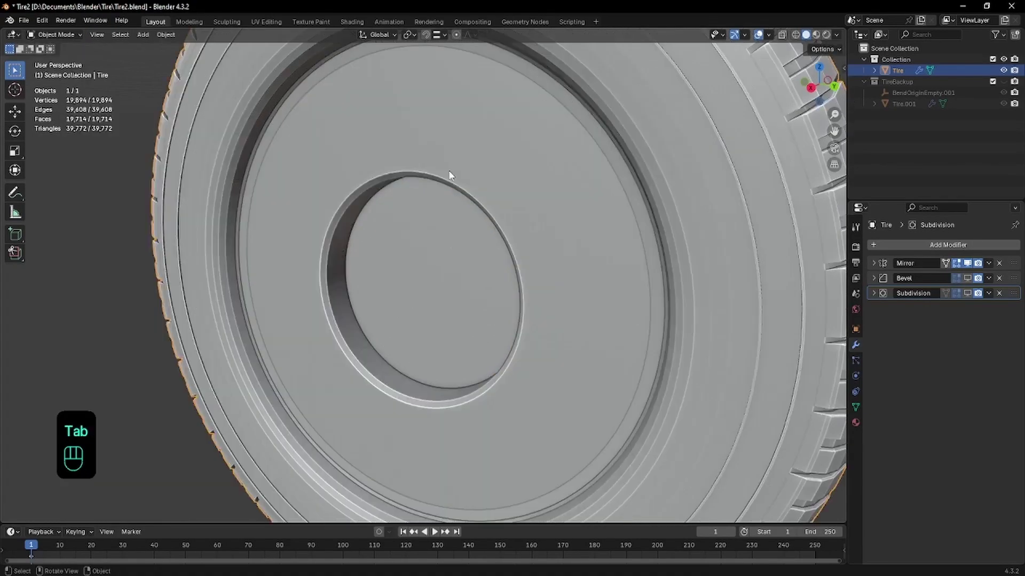
key(Tab)
key(Tab)
key(Tab)
scroll(450, 175, up, 2)
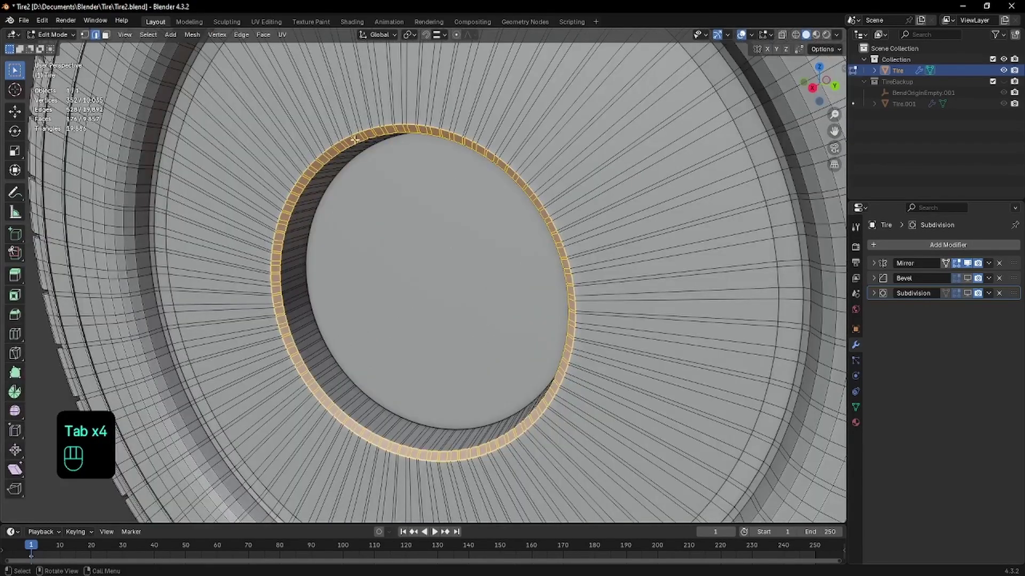
click(385, 165)
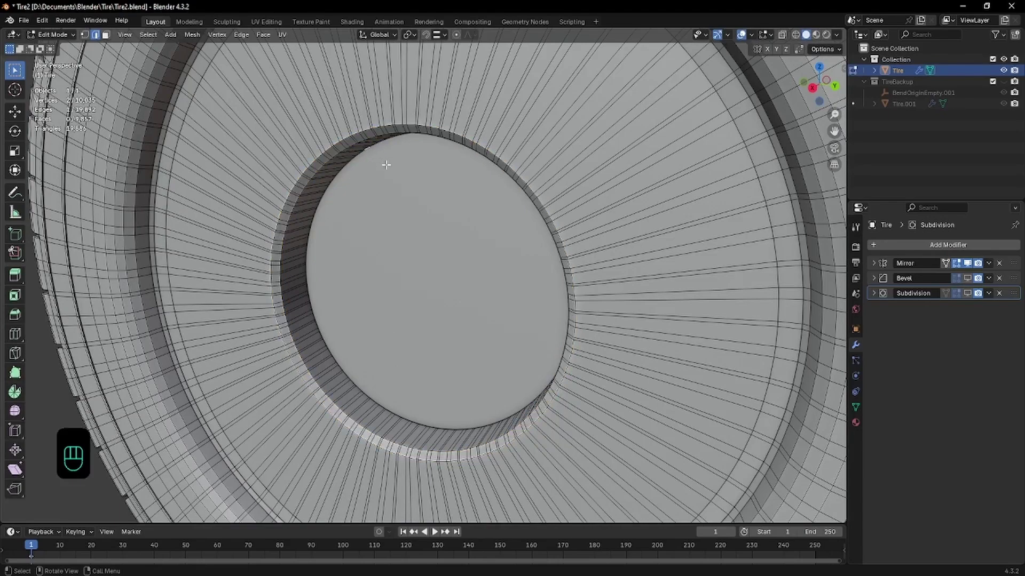
key(Tab)
key(Tab)
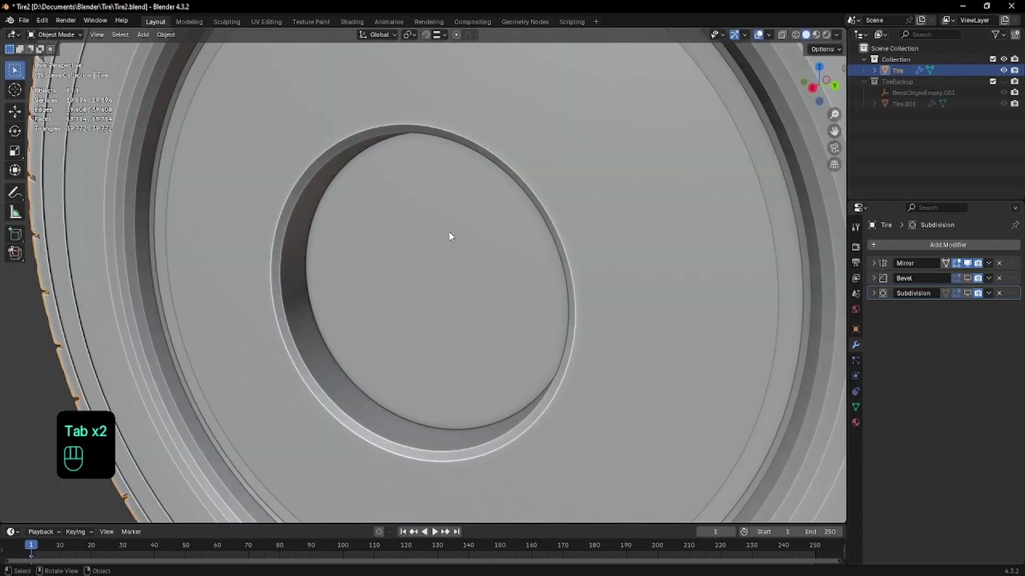
- Inset the recessed central face toward its middle and return to Object Mode to check the shading
key(Tab)
key(3)
click(451, 224)
key(i)
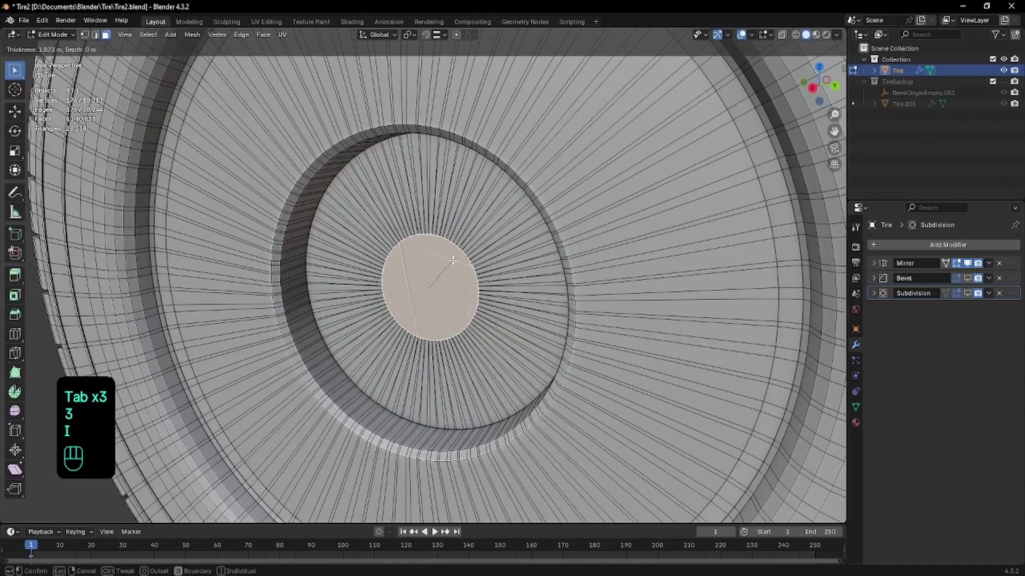
click(480, 255)
key(Tab)
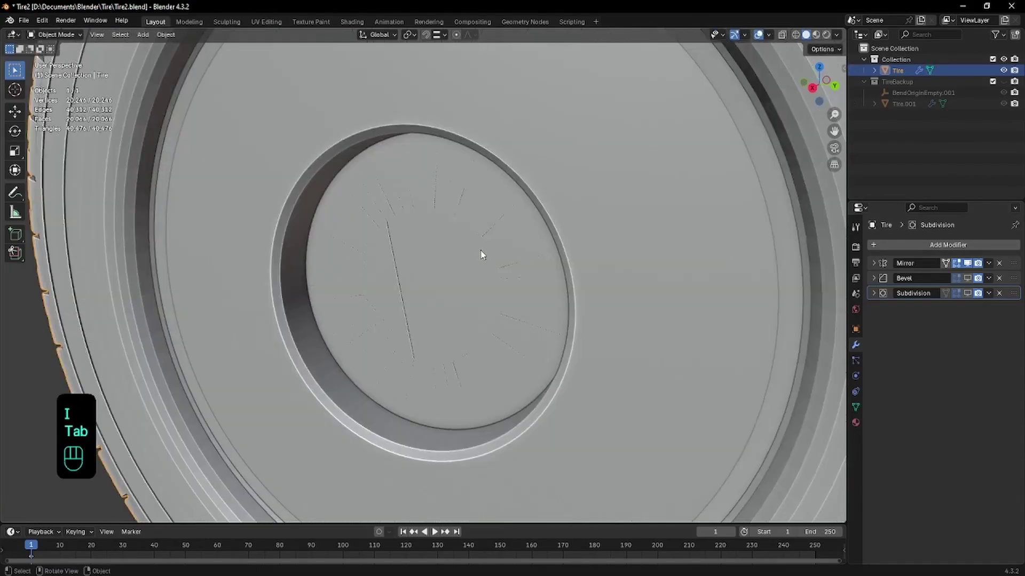
- Undo the inset, bevel, extrusions and fill back to the selected open rim loop, and return to Object Mode
scroll(481, 255, up, 1)
scroll(480, 254, up, 1)
key(ctrl+z)
key(ctrl+z)
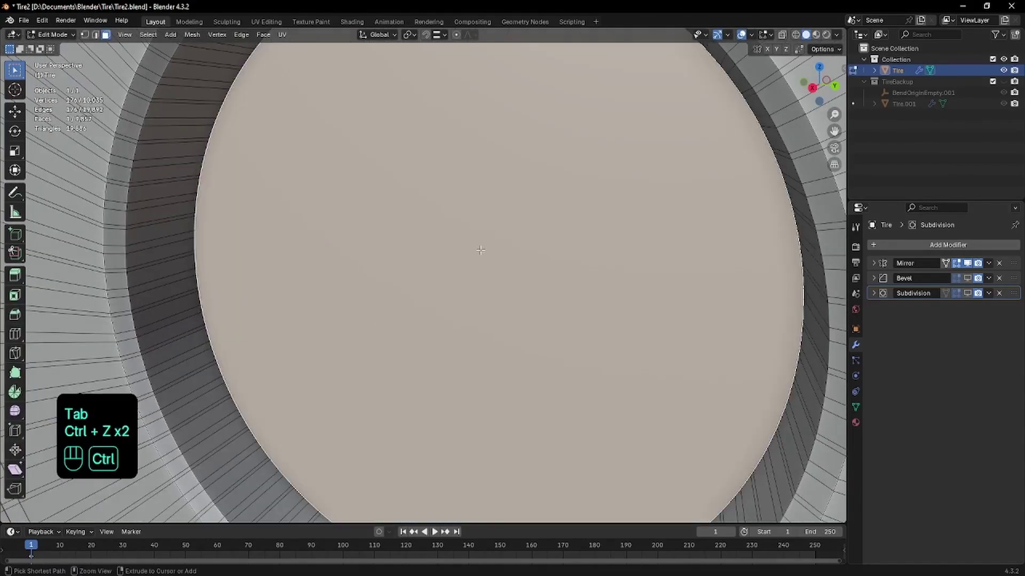
scroll(506, 249, down, 3)
key(ctrl+z)
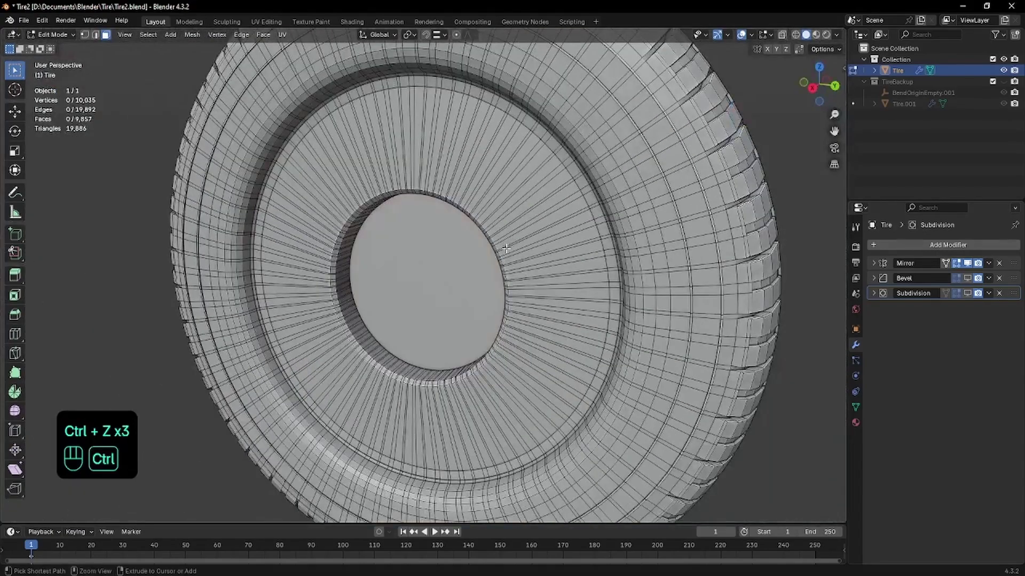
key(ctrl+z)
key(ctrl+z)
key(ctrl+z)
key(ctrl+z)
scroll(507, 254, down, 5)
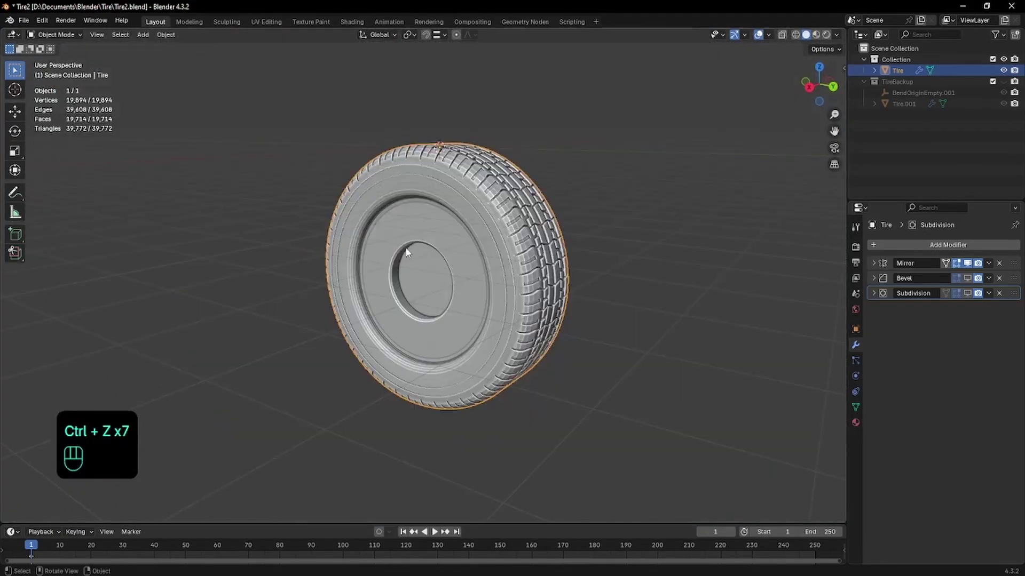
scroll(481, 267, up, 3)
key(ctrl+z)
key(ctrl+z)
key(ctrl+z)
key(ctrl+z)
key(ctrl+z)
key(ctrl+z)
key(ctrl+z)
key(ctrl+z)
key(ctrl+z)
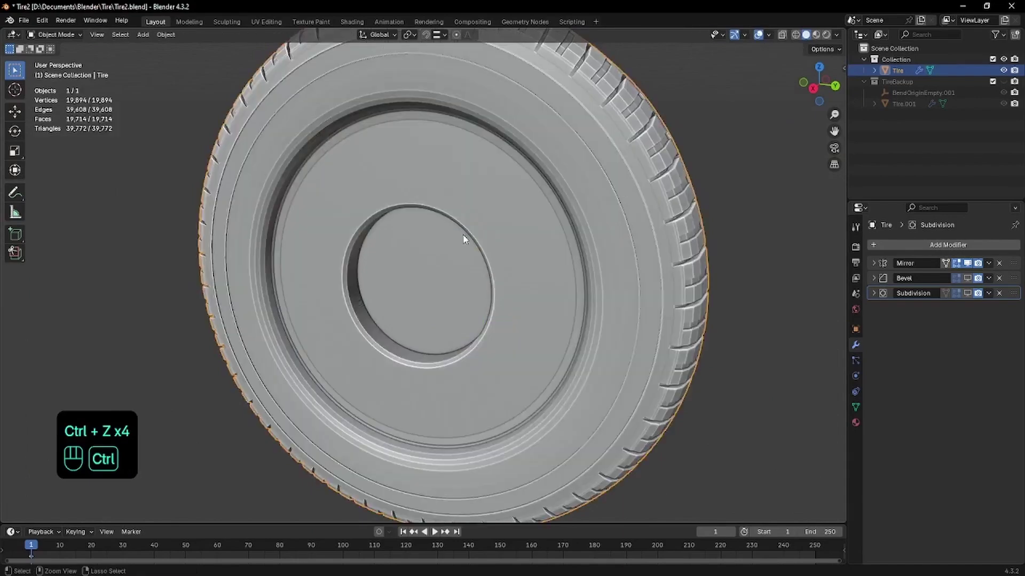
key(ctrl+z)
key(ctrl+z)
key(ctrl+z)
key(ctrl+z)
key(ctrl+z)
key(ctrl+z)
key(ctrl+z)
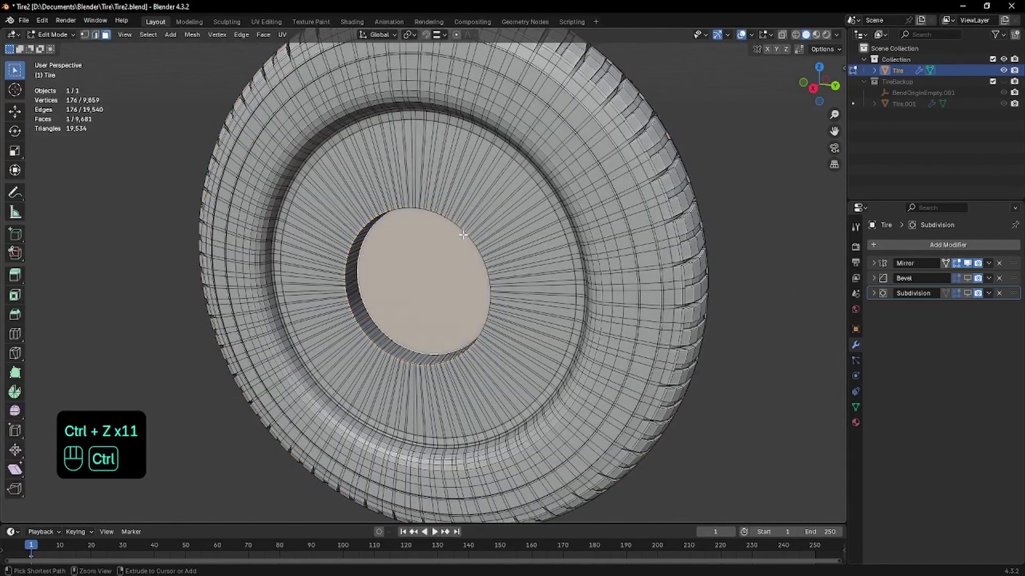
key(ctrl+z)
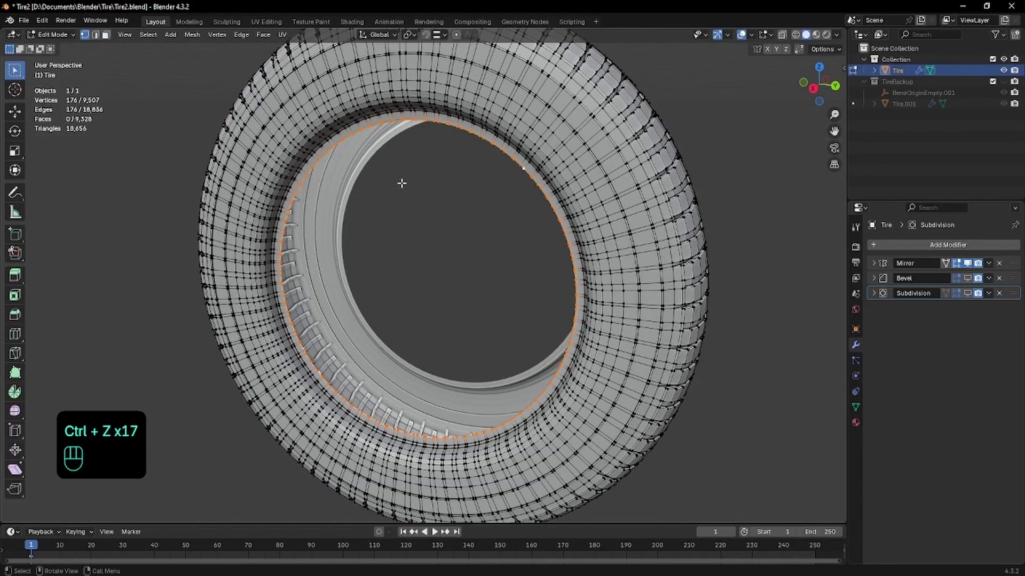
key(Tab)
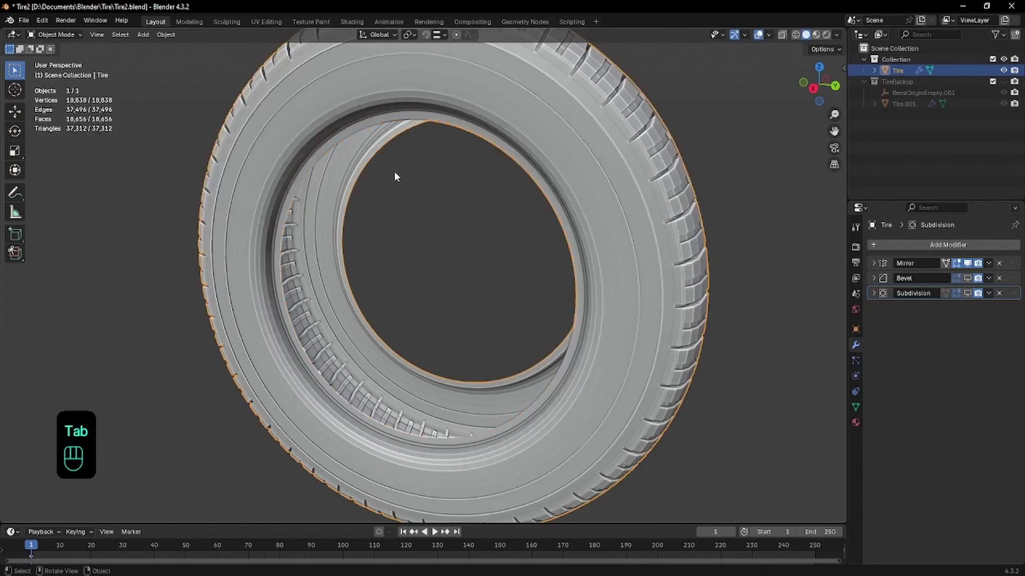
- Deselect the tire and examine its open inner rim from several angles
middle_drag(371, 163, 407, 168)
scroll(406, 165, up, 3)
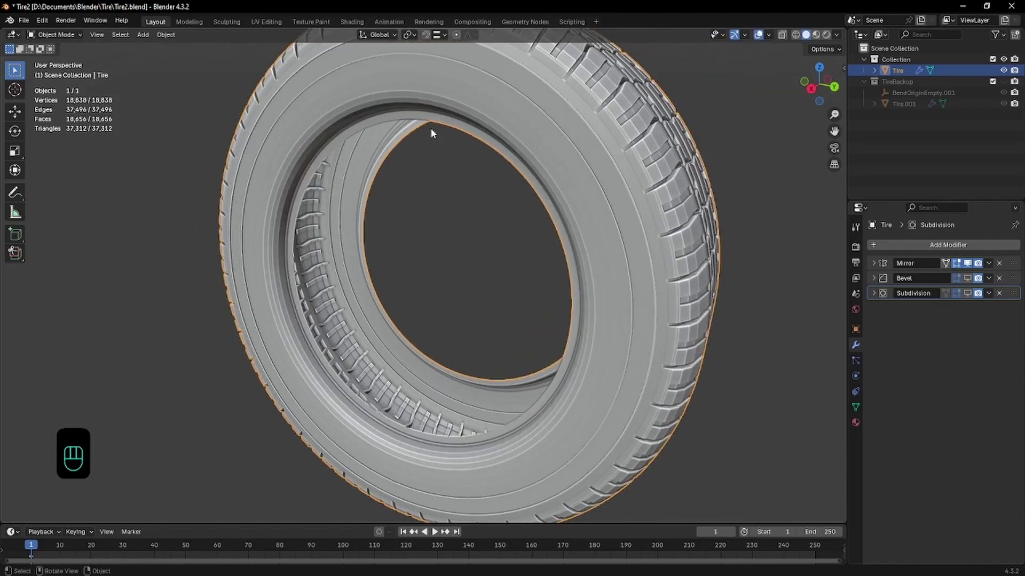
click(450, 182)
scroll(451, 192, down, 5)
middle_drag(463, 183, 357, 222)
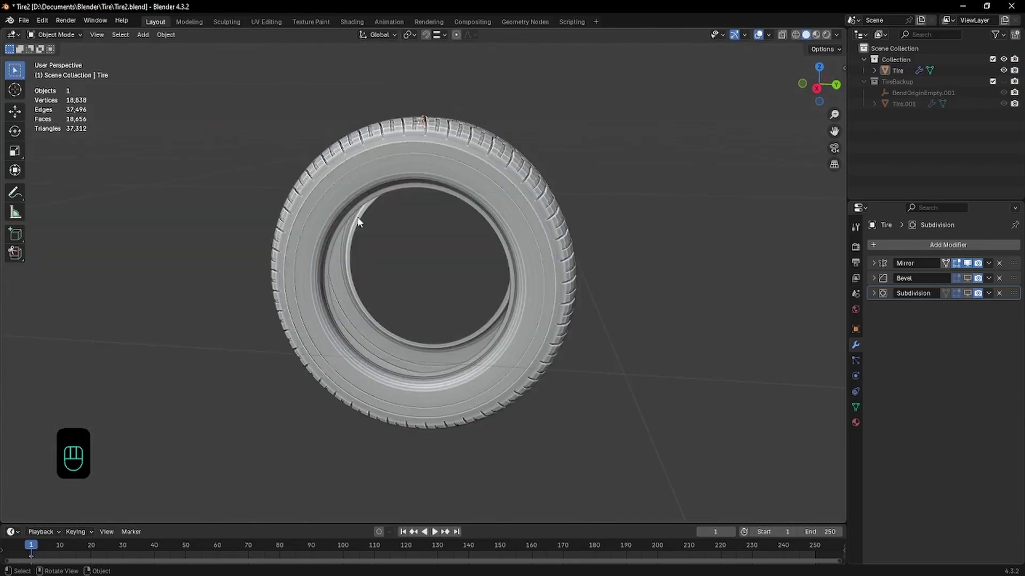
middle_drag(425, 165, 379, 188)
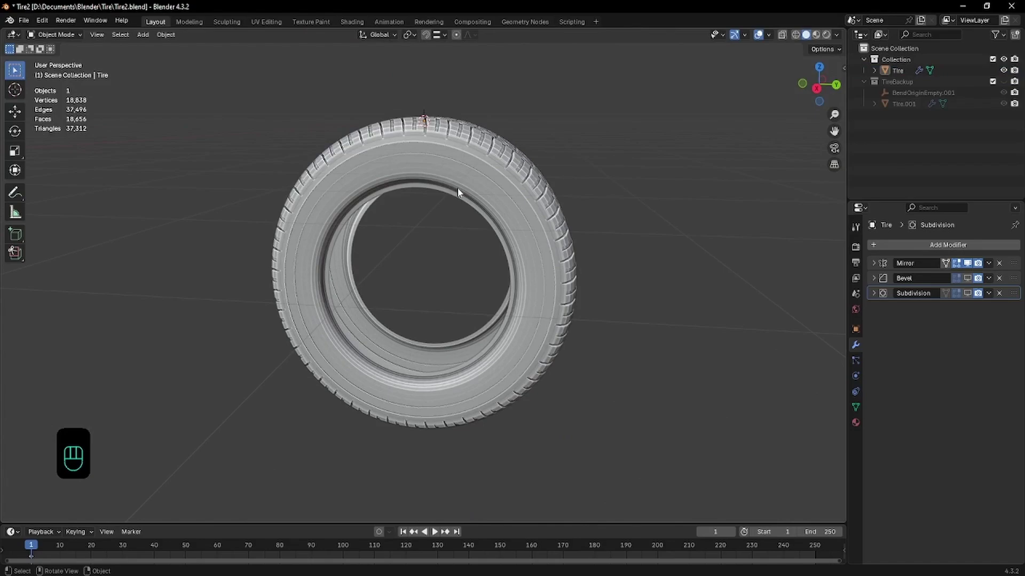
- Snap the 3D cursor to the tire's selected inner rim loop and return to Object Mode in right orthographic view
key(Tab)
scroll(434, 193, up, 1)
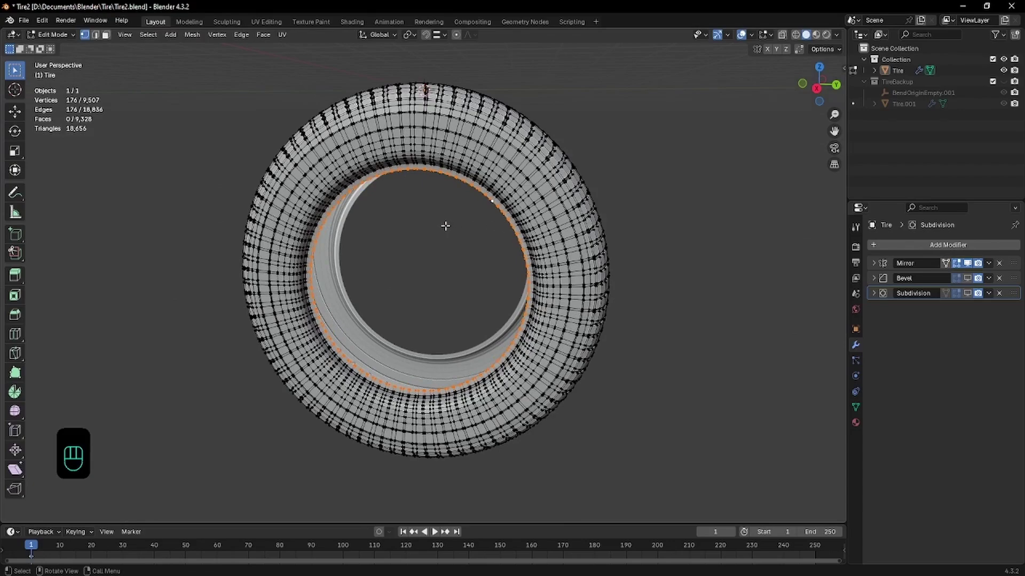
key(shift+s)
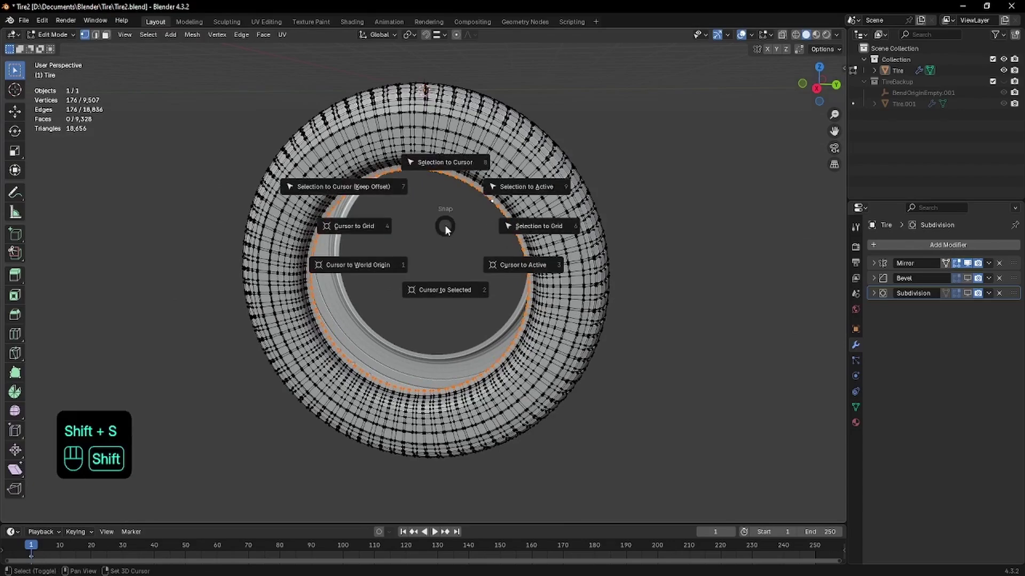
click(447, 287)
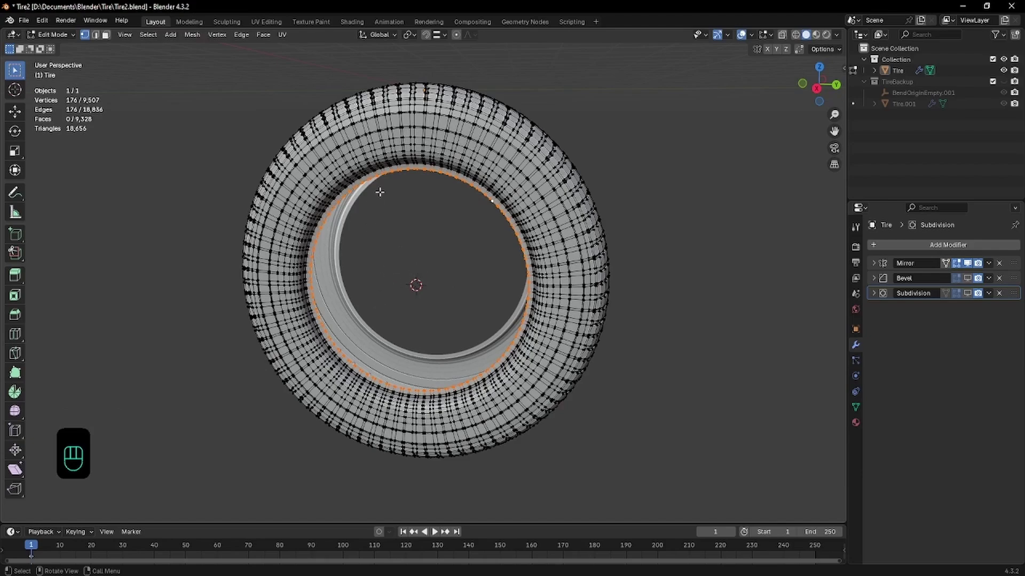
key(KP_3)
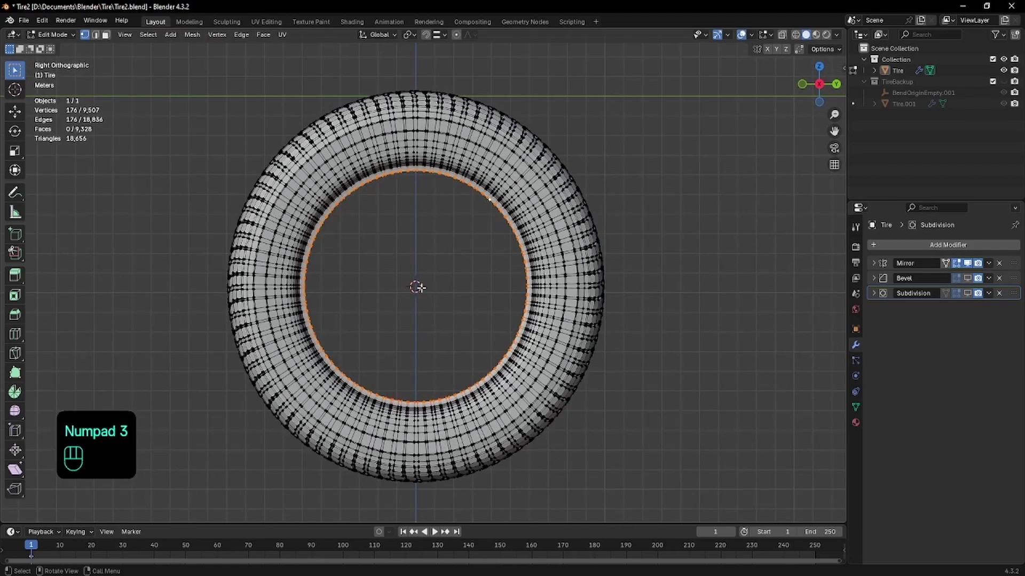
key(Tab)
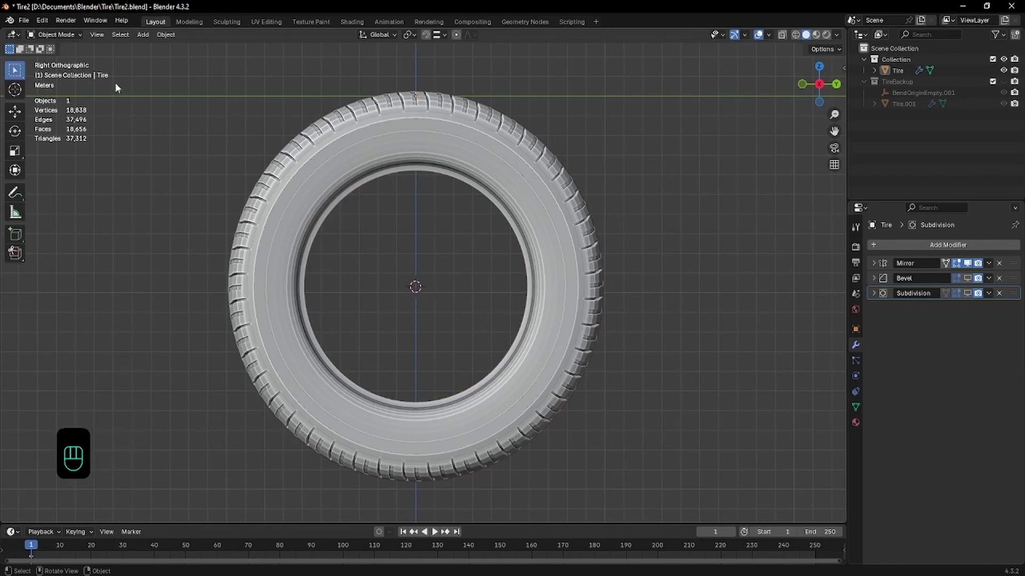
key(shift+a)
mouse_move(471, 195)
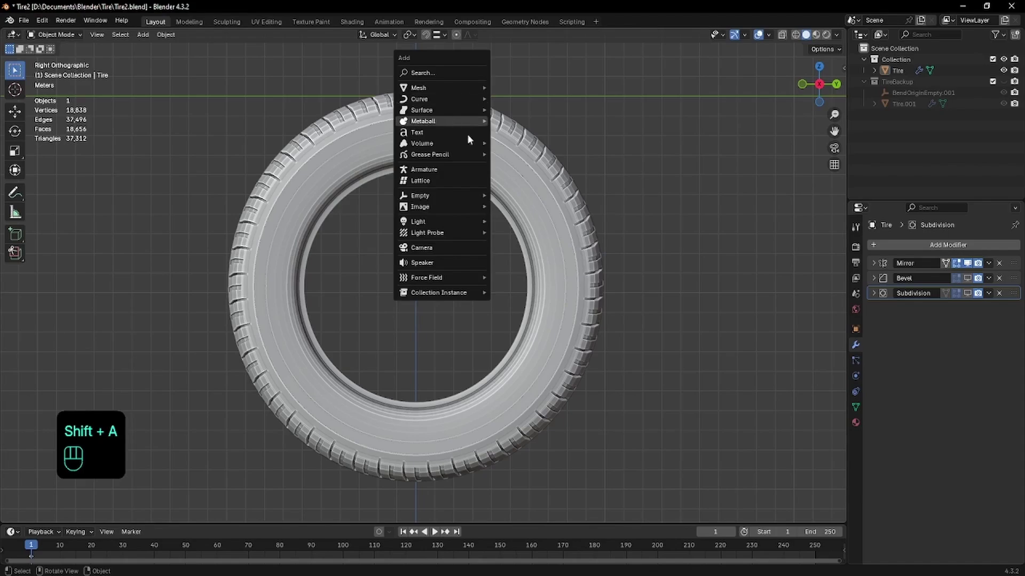
click(521, 191)
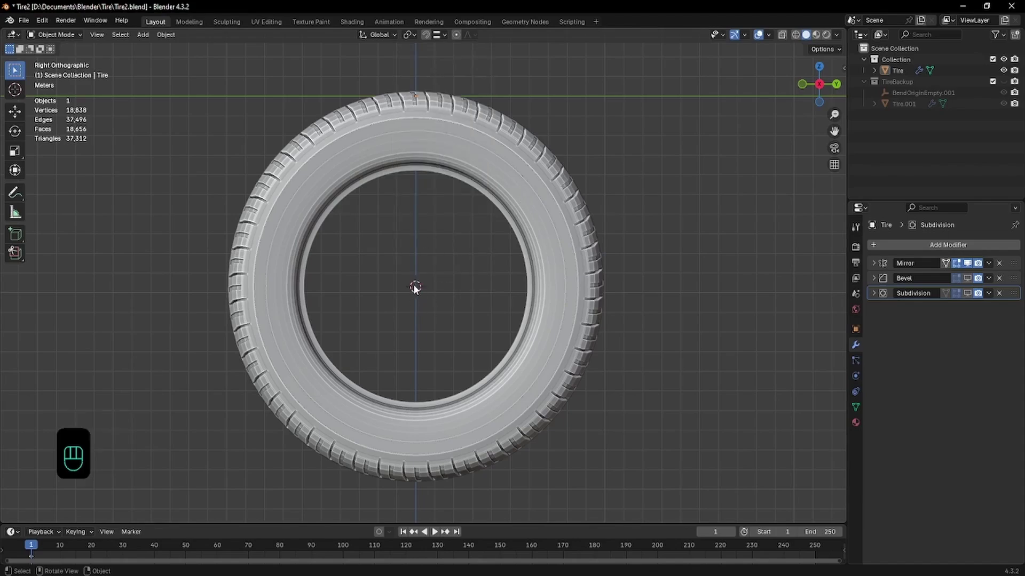
- Add a mesh cylinder with 32 vertices, 1 m radius and 2 m depth at the 3D cursor in the tire's center
key(shift+a)
mouse_move(414, 188)
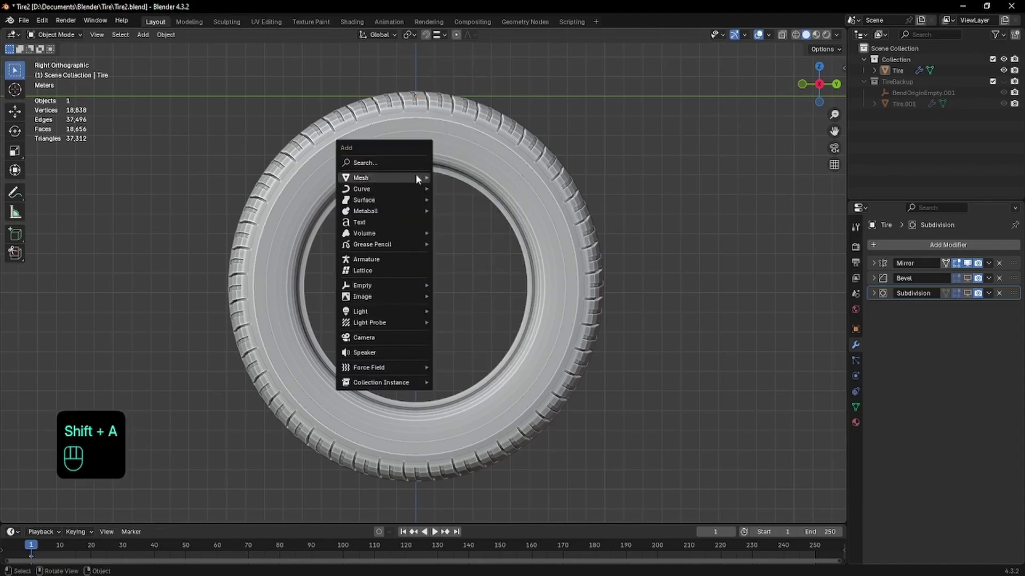
click(483, 236)
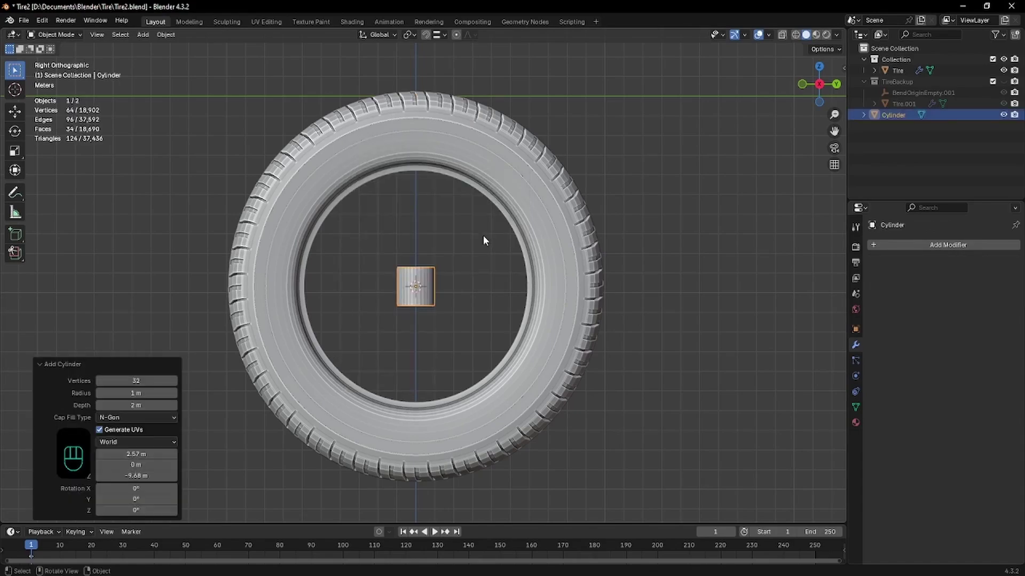
scroll(483, 237, down, 5)
scroll(483, 237, up, 5)
- Rotate the cylinder 90° about the global Y axis
text(ry)
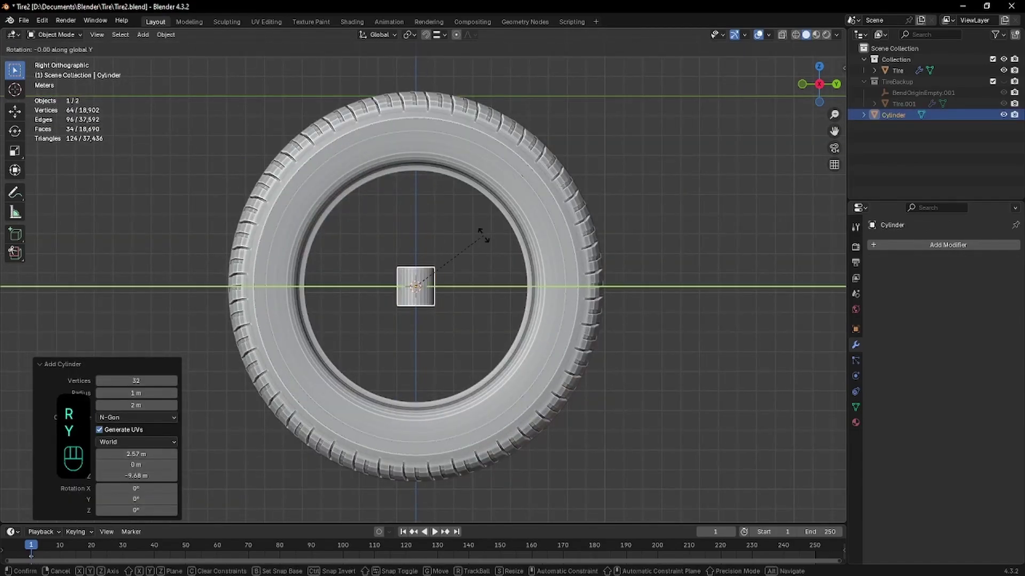
text(90)
key(Return)
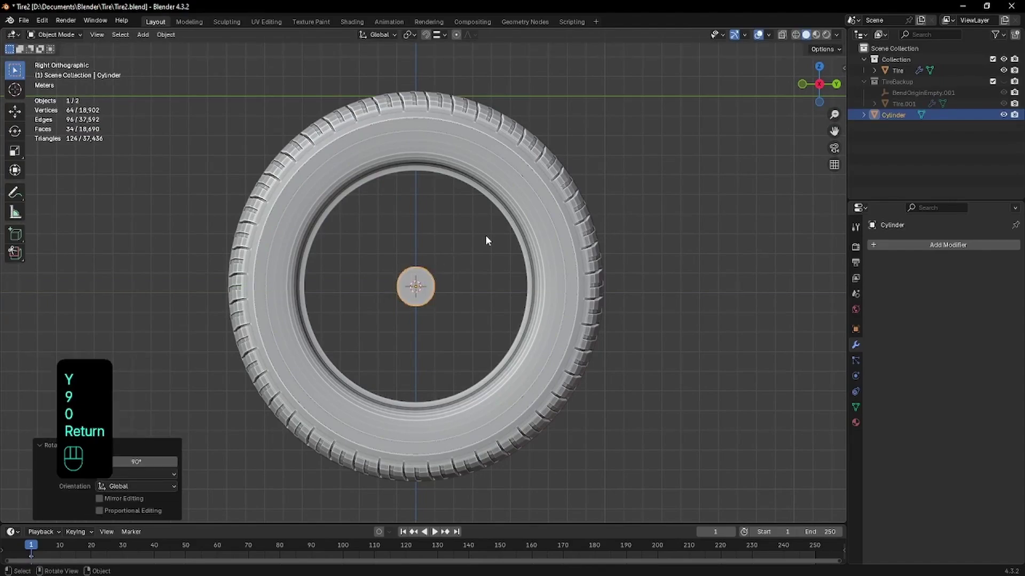
- Scale the cylinder up about 6.2 times to fill the tire's inner opening and enter Edit Mode
key(s)
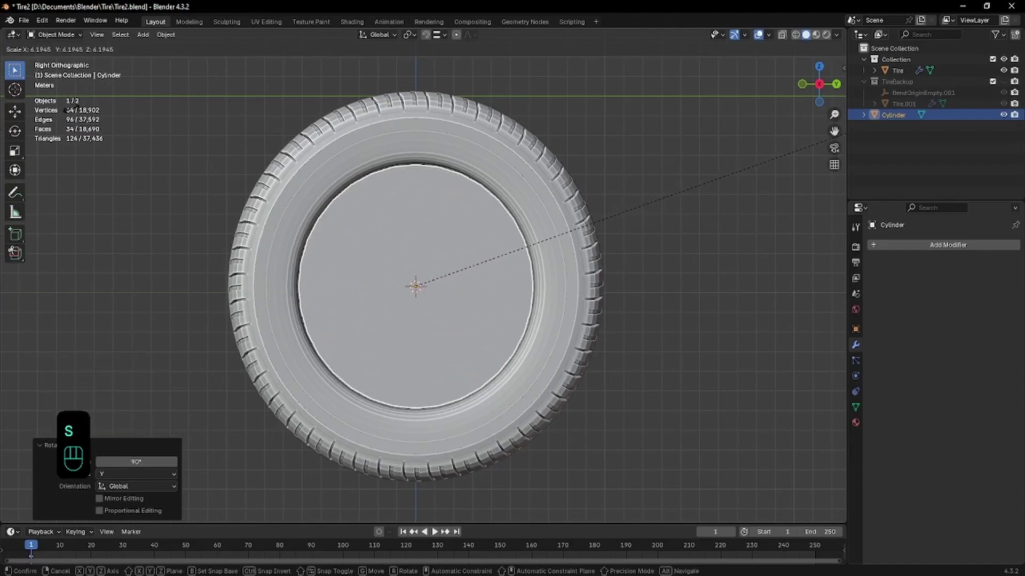
click(688, 224)
key(Tab)
middle_drag(345, 254, 401, 286)
key(Tab)
key(Tab)
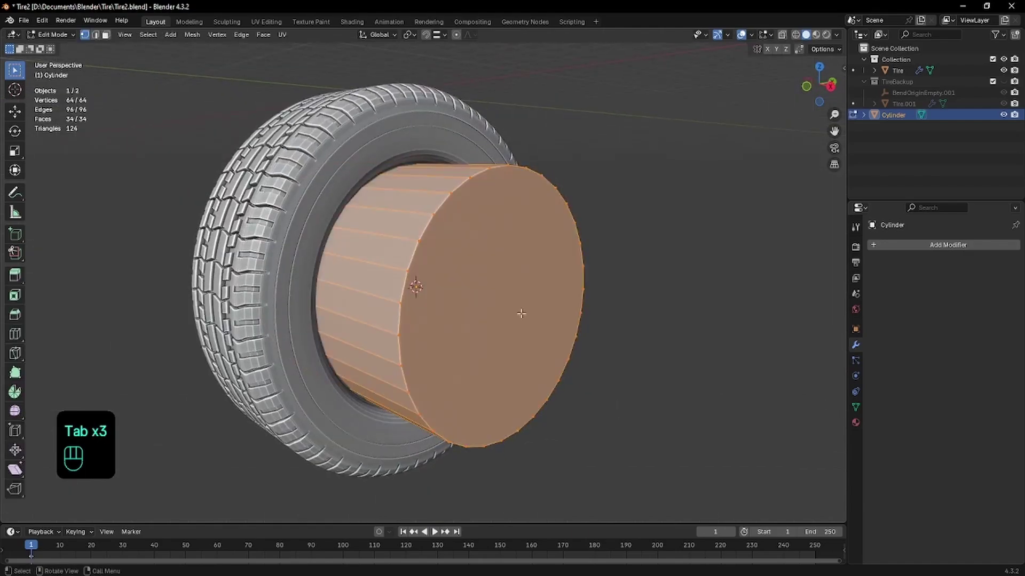
- Flatten the cylinder mesh along the global X axis into a thin disc inside the tire
key(s)
key(x)
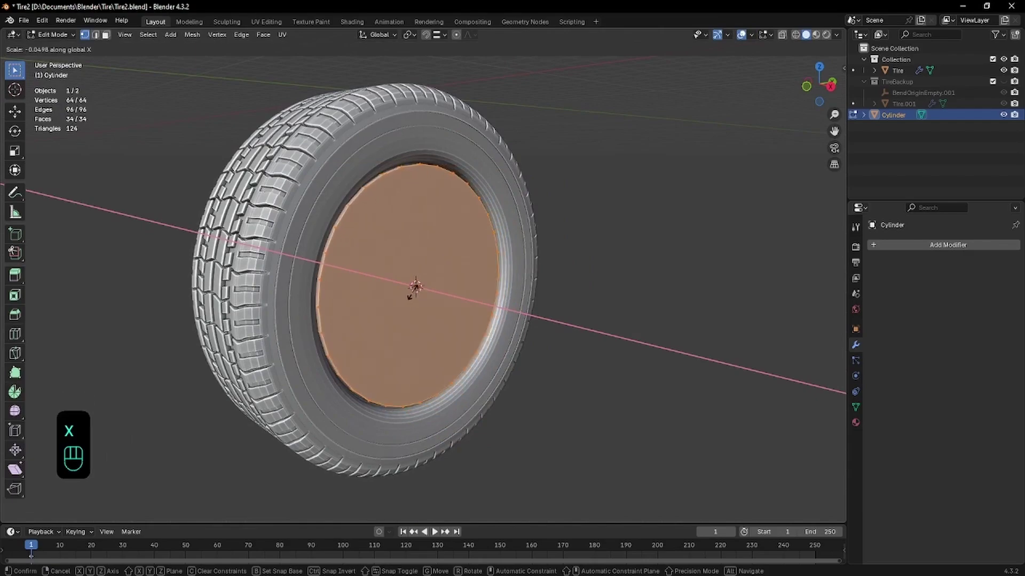
click(413, 291)
key(Tab)
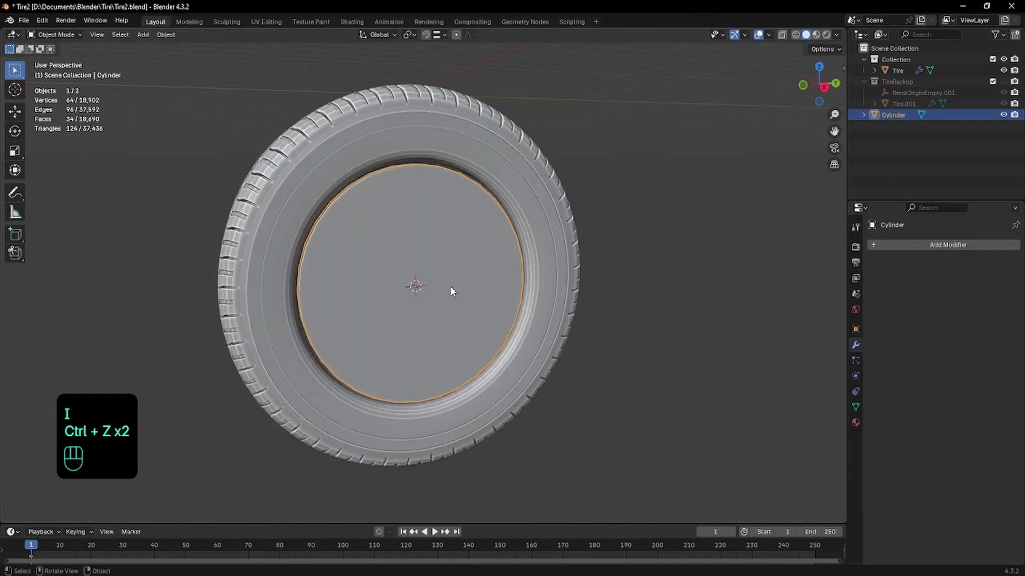
- Select the disc's outward-facing circular face and inset it to leave a ring around the edge
key(Tab)
click(442, 282)
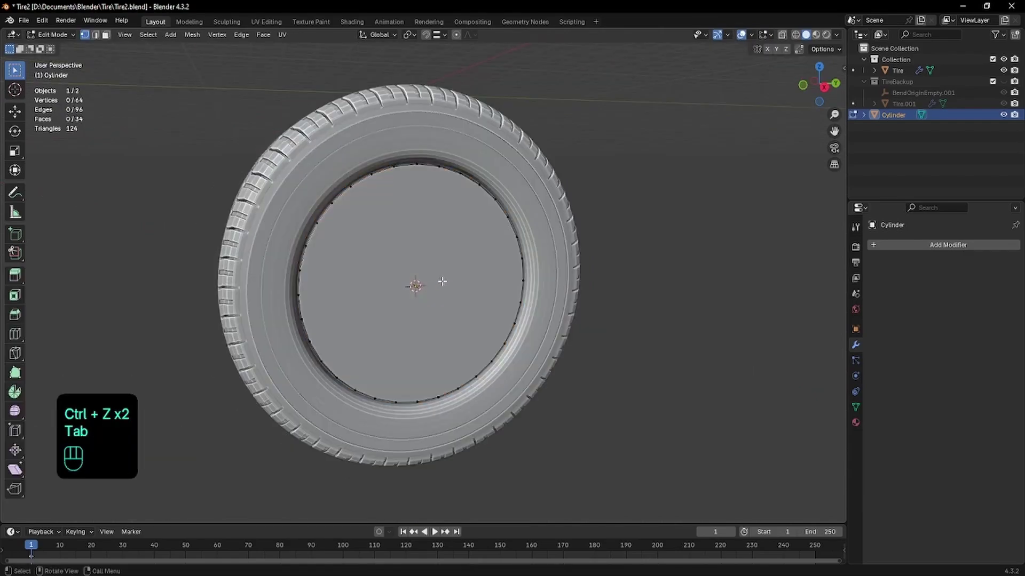
key(3)
click(494, 277)
key(i)
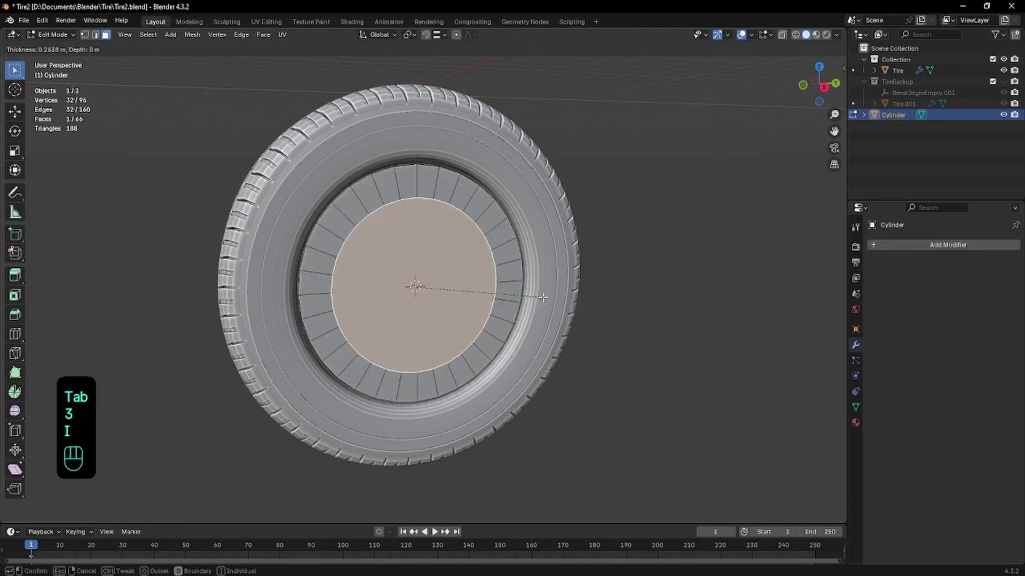
click(543, 297)
key(ctrl+z)
key(ctrl+z)
- Extrude the disc's inner face about 0.24 m along its normal and inset it again
key(e)
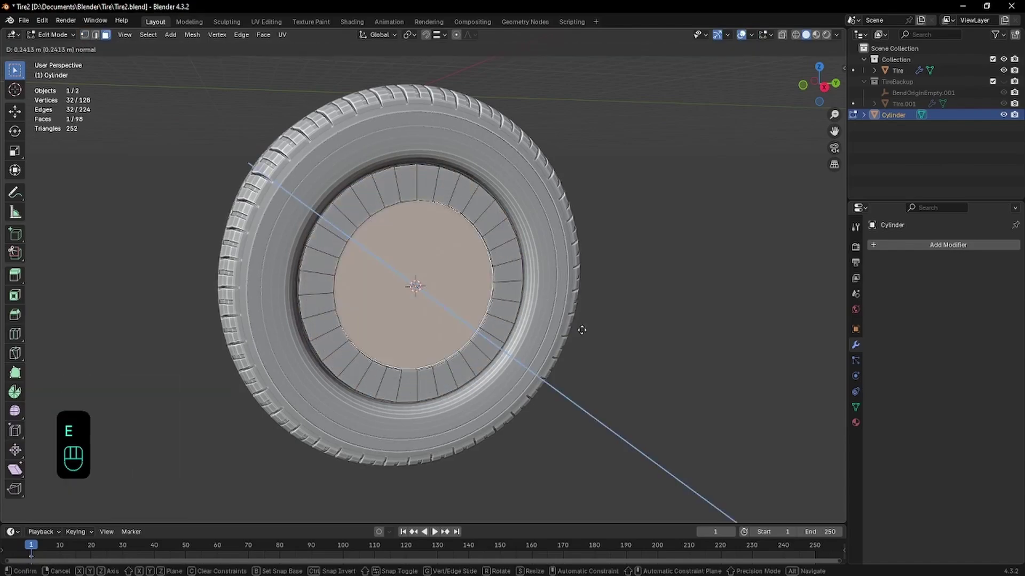
click(581, 330)
key(i)
click(581, 328)
key(Tab)
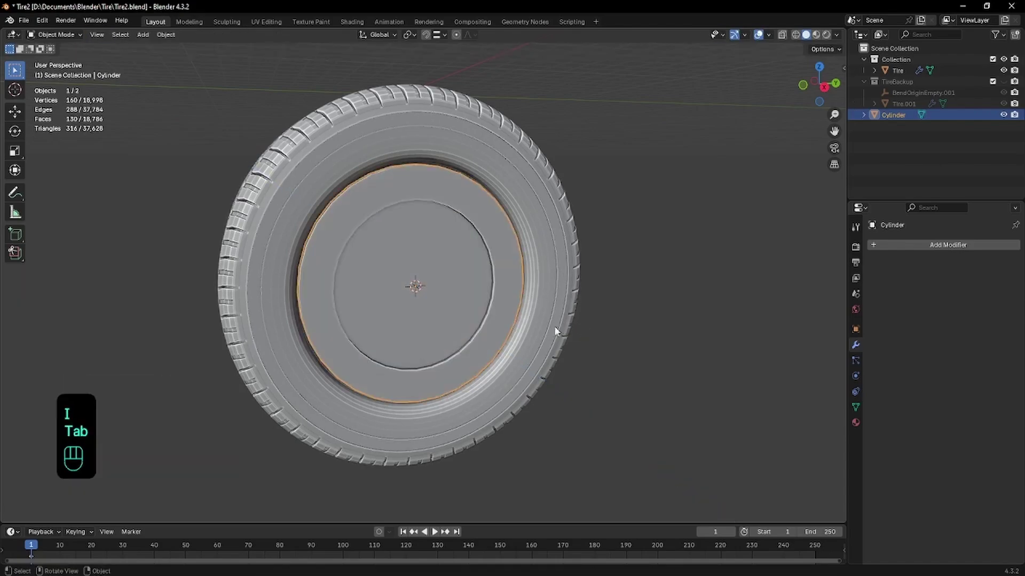
- Extrude the disc's center face inward to form a recess and inspect it in Object Mode
key(Tab)
key(e)
click(560, 334)
key(Tab)
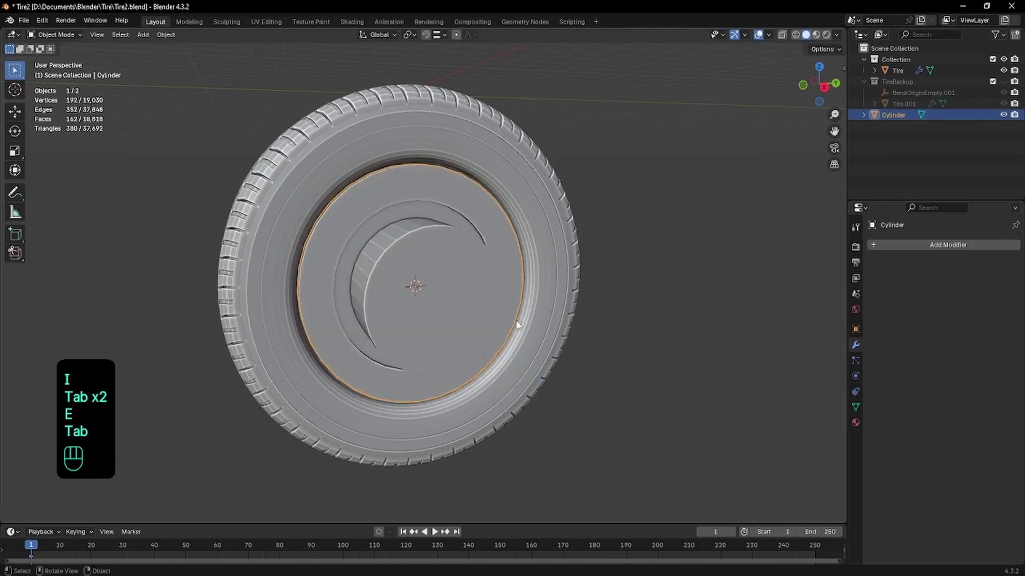
middle_drag(517, 325, 434, 302)
- Undo the disc's extrusions, insets and X-axis flattening
key(Tab)
key(ctrl+z)
key(ctrl+z)
key(ctrl+z)
key(ctrl+z)
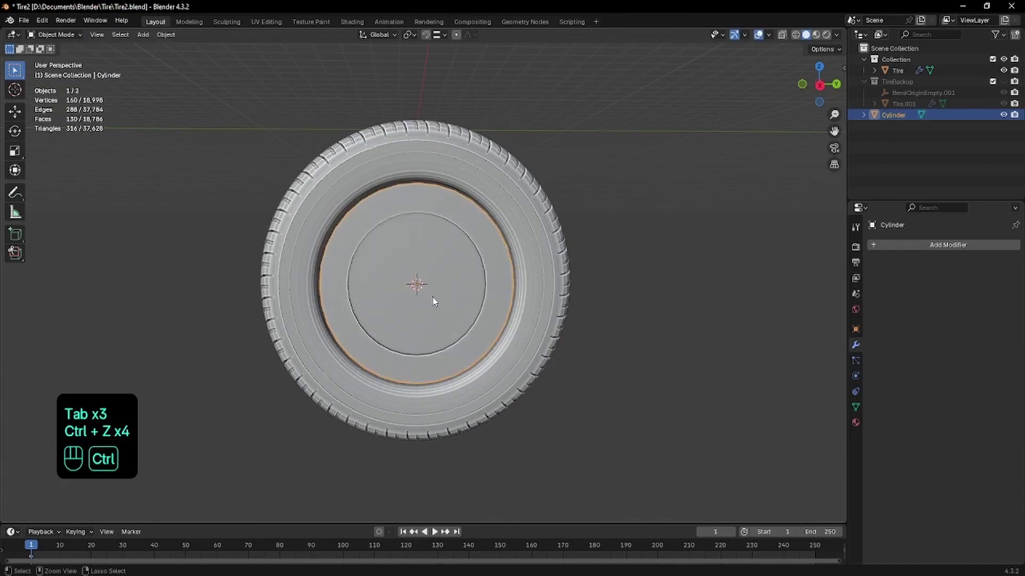
key(ctrl+z)
key(ctrl+z)
key(ctrl+z)
key(ctrl+z)
key(ctrl+z)
key(ctrl+z)
key(ctrl+z)
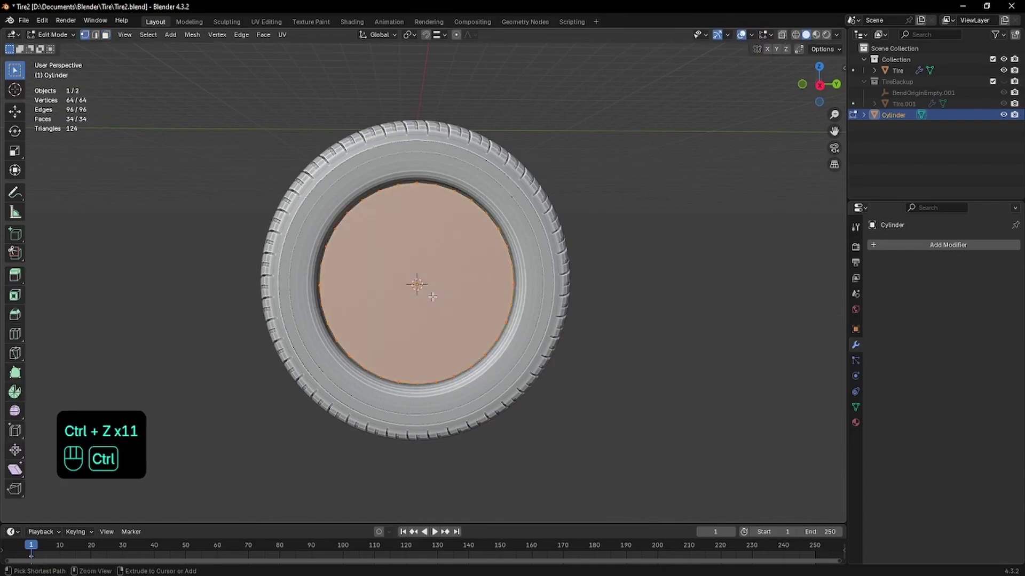
key(ctrl+z)
key(ctrl+z)
key(ctrl+z)
key(ctrl+z)
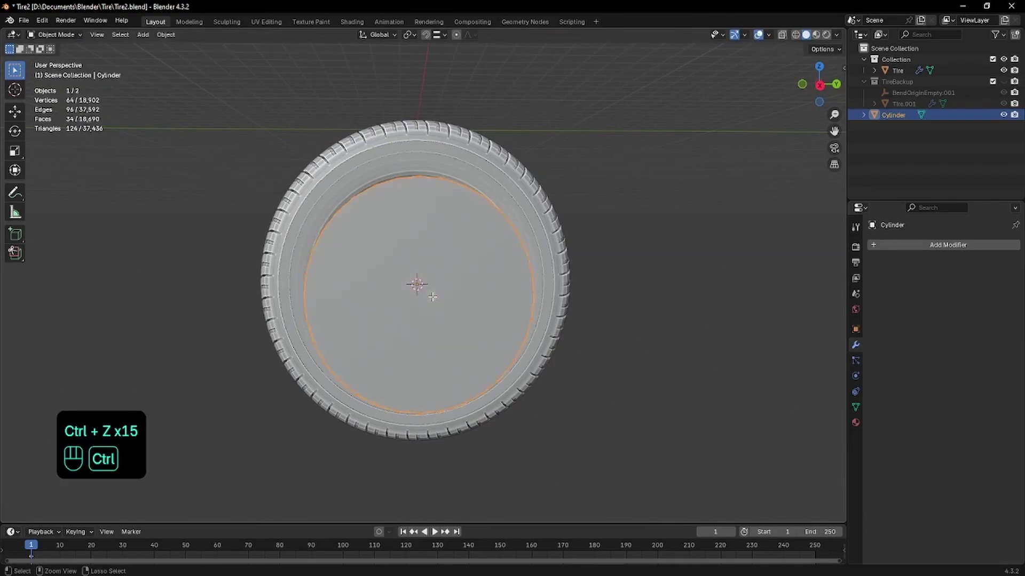
- Undo the cylinder's scaling, rotation and creation so only the tire remains
key(ctrl+z)
key(ctrl+z)
key(ctrl+z)
key(ctrl+z)
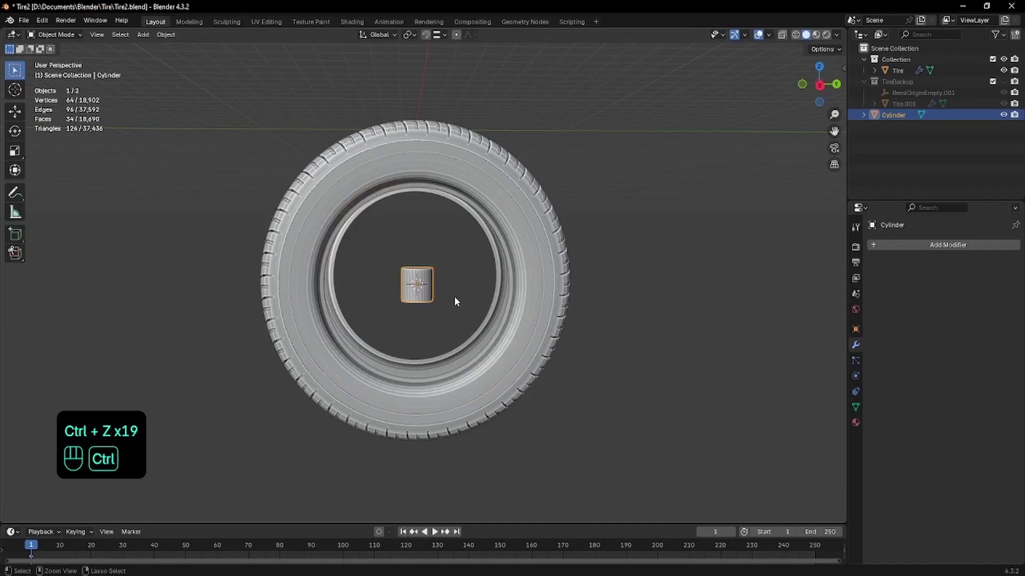
key(ctrl+z)
- Add a mesh cylinder with 1 m radius and 2 m depth at the 3D cursor in the tire's center
middle_drag(454, 301, 479, 354)
key(shift+a)
mouse_move(480, 354)
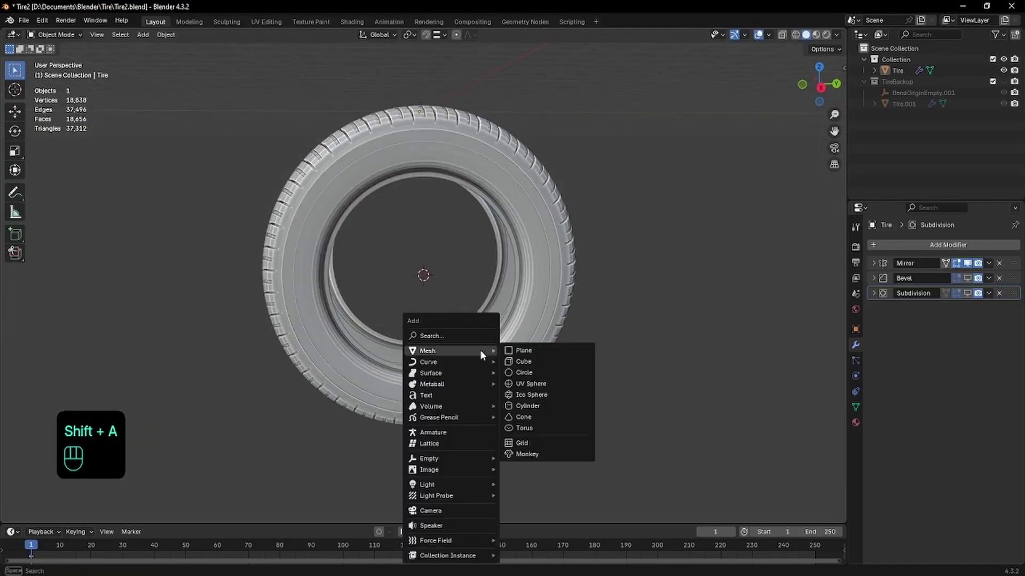
click(535, 406)
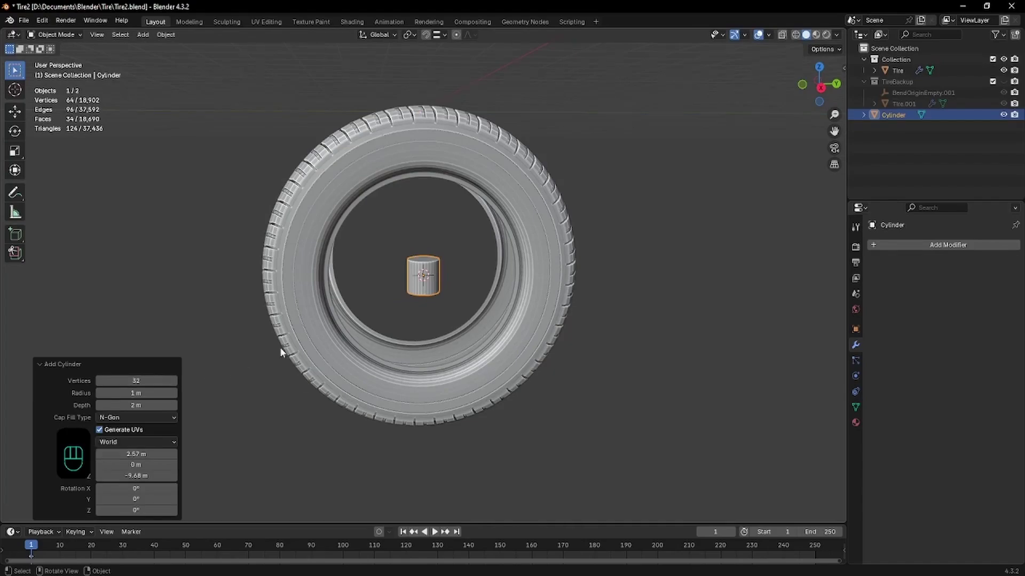
scroll(280, 347, up, 7)
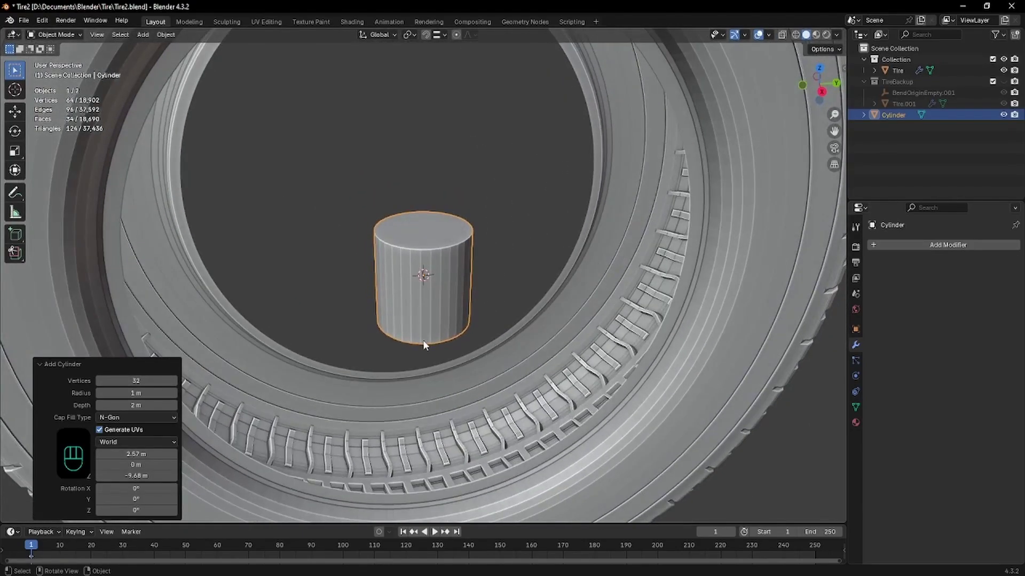
scroll(431, 234, up, 5)
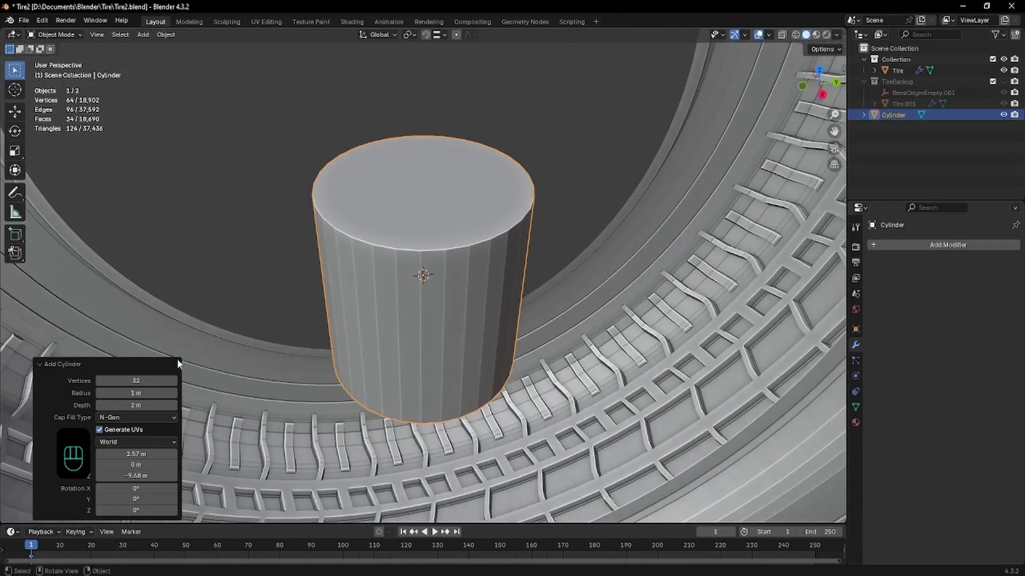
- Compare the new cylinder with 63 and 19 vertices, and set its vertex count to 16
drag(147, 379, 186, 379)
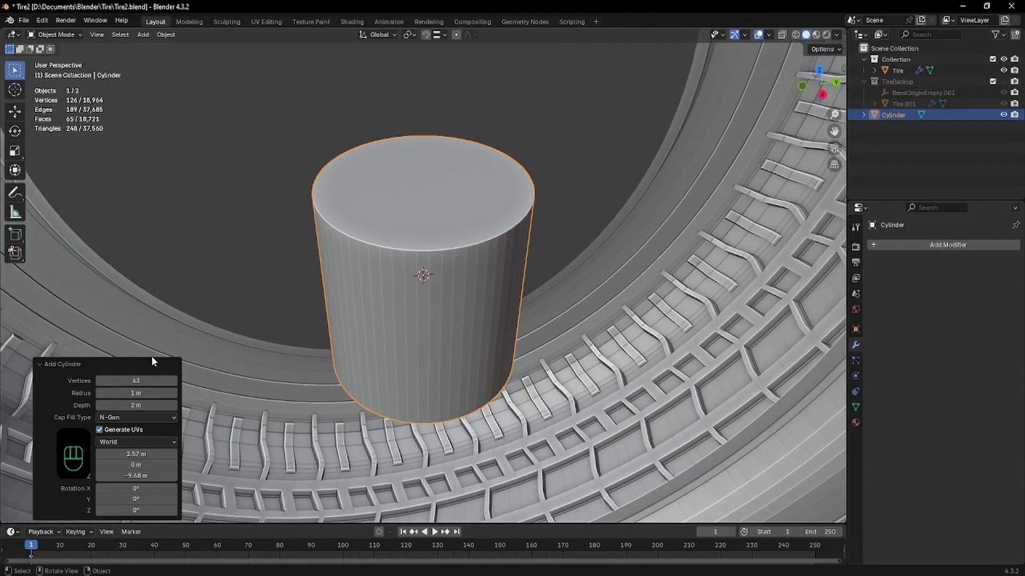
drag(145, 378, 115, 381)
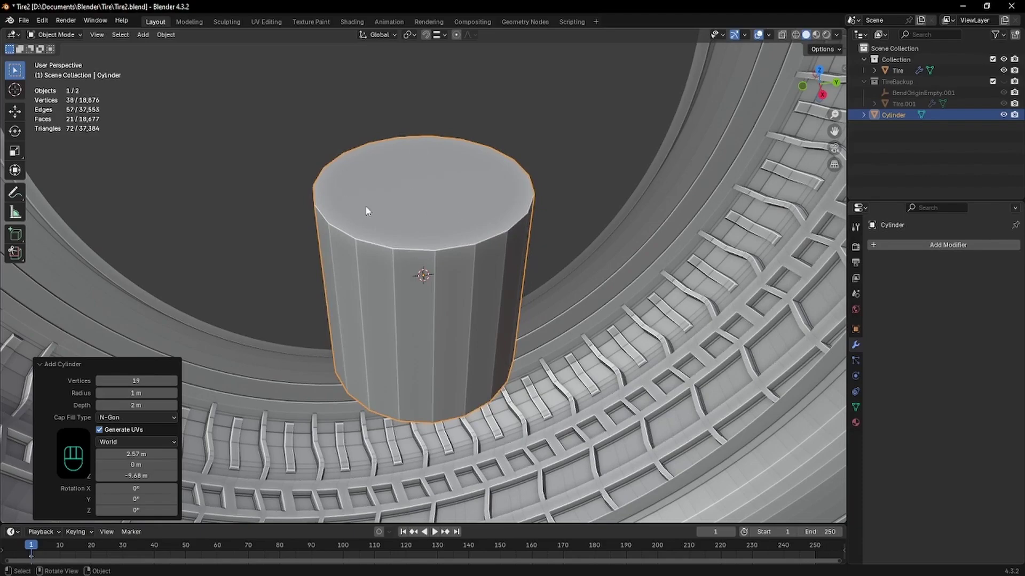
scroll(432, 220, down, 5)
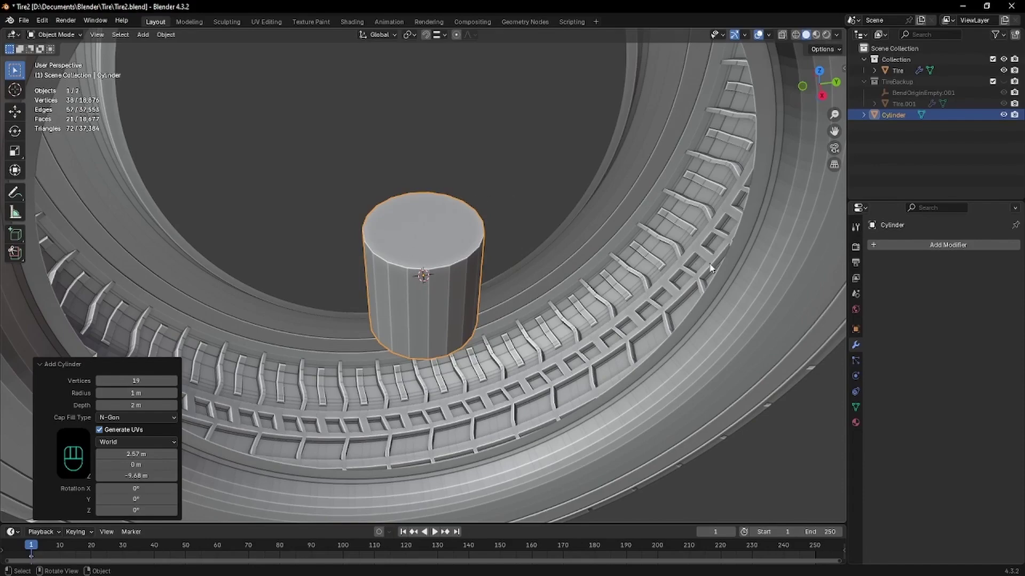
click(139, 381)
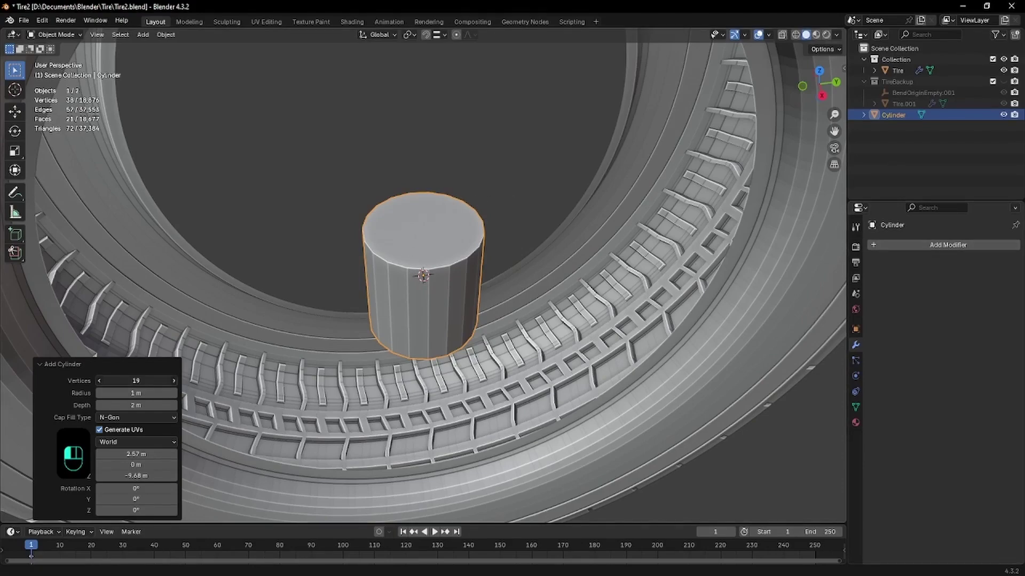
text(16)
key(Return)
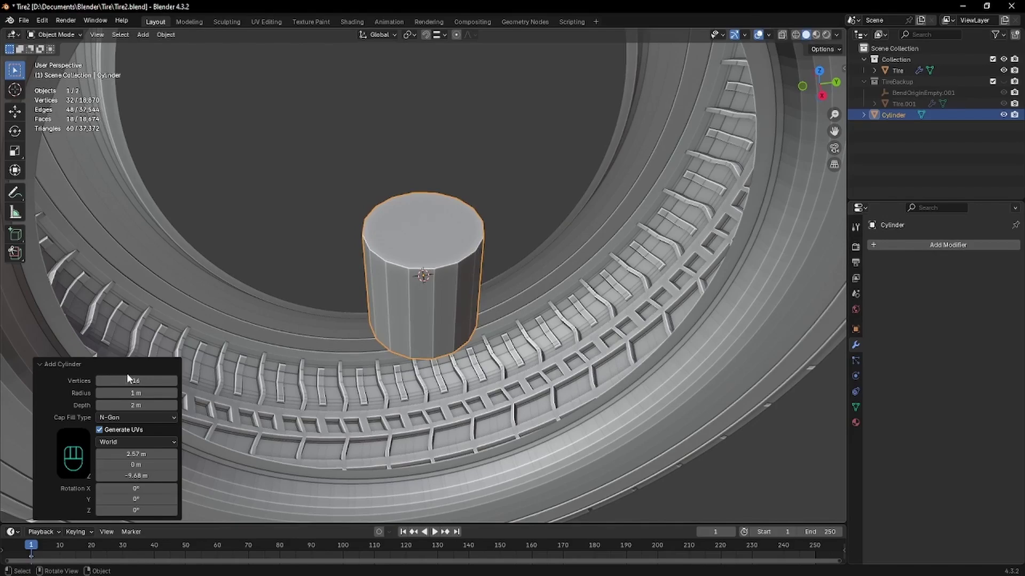
- Add Subdivision Surface and Bevel modifiers to the cylinder and place the Bevel before the Subdivision
click(908, 243)
text(sub)
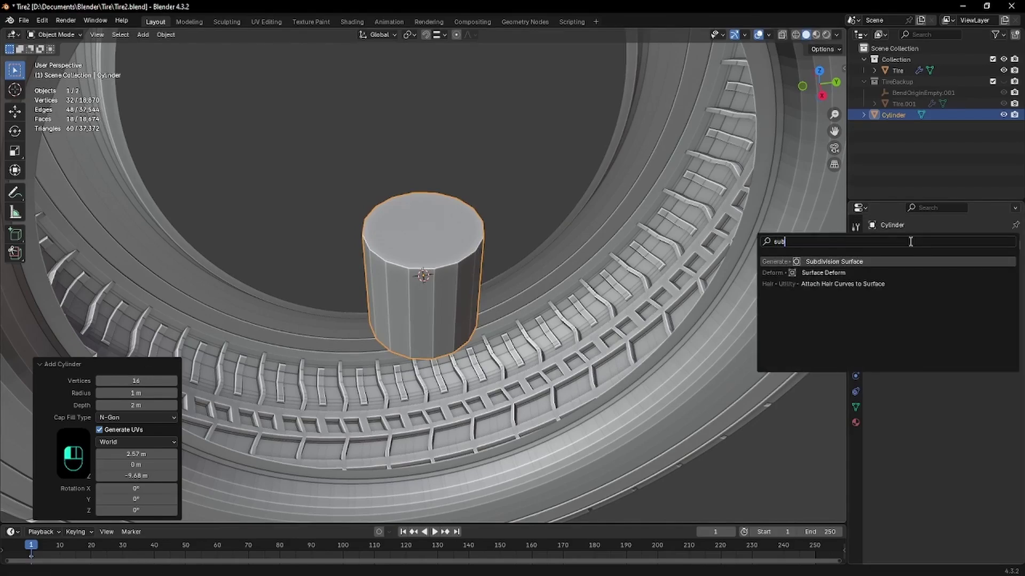
key(Return)
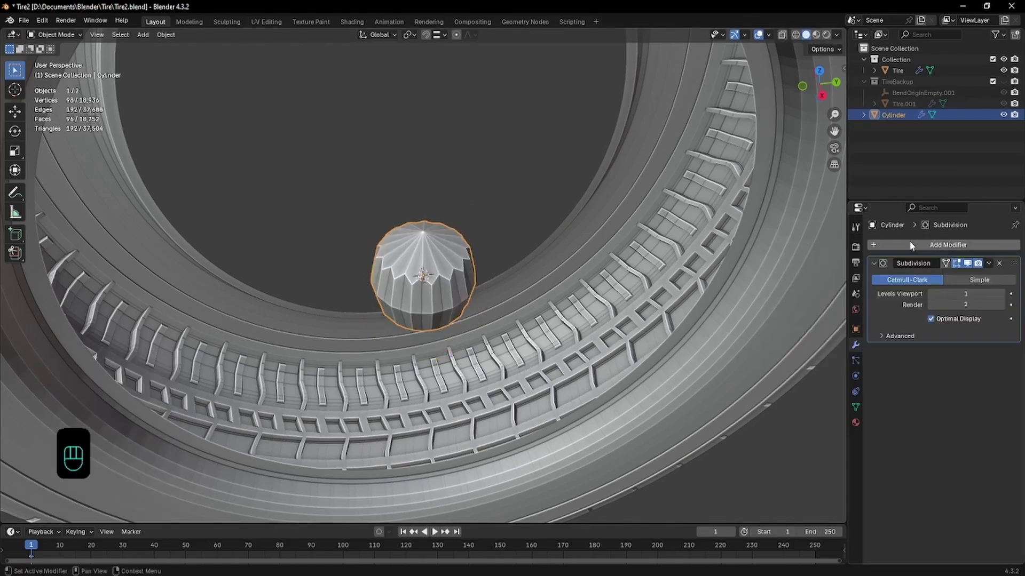
click(910, 244)
text(be)
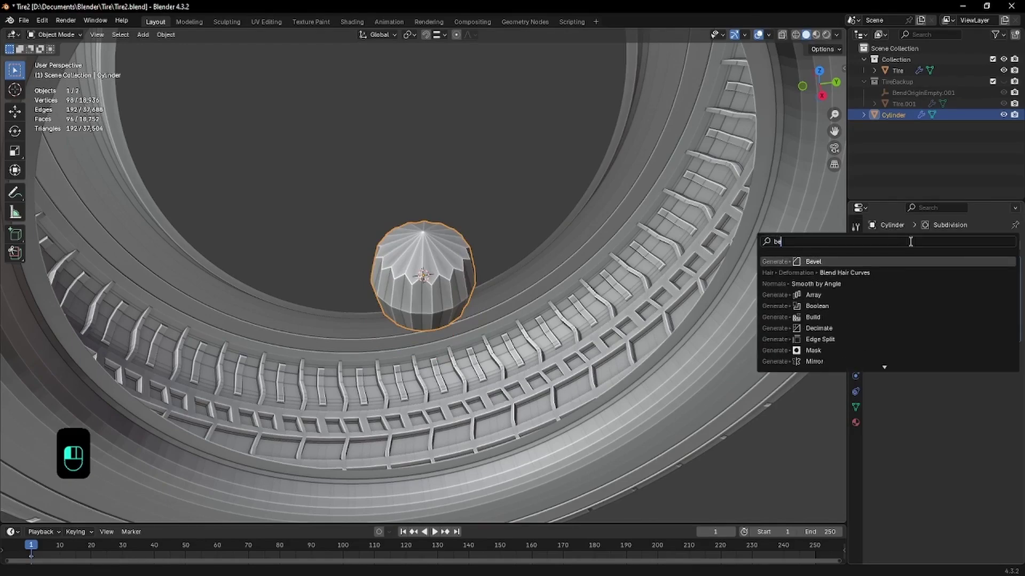
key(Return)
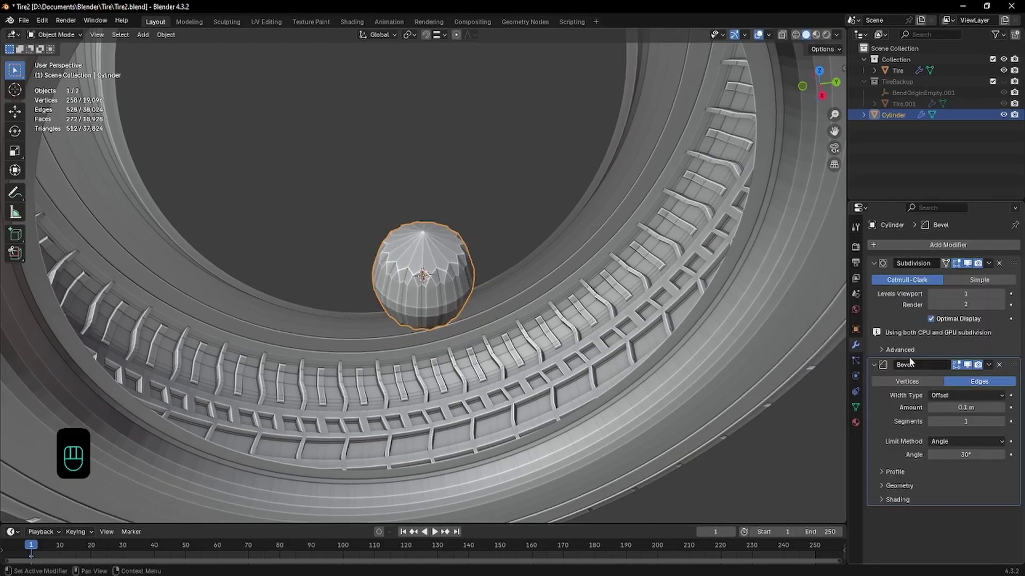
drag(1015, 367, 1014, 263)
- Apply Shade Auto Smooth to the cylinder and add a loop cut close to each of its two ends
right_click(479, 259)
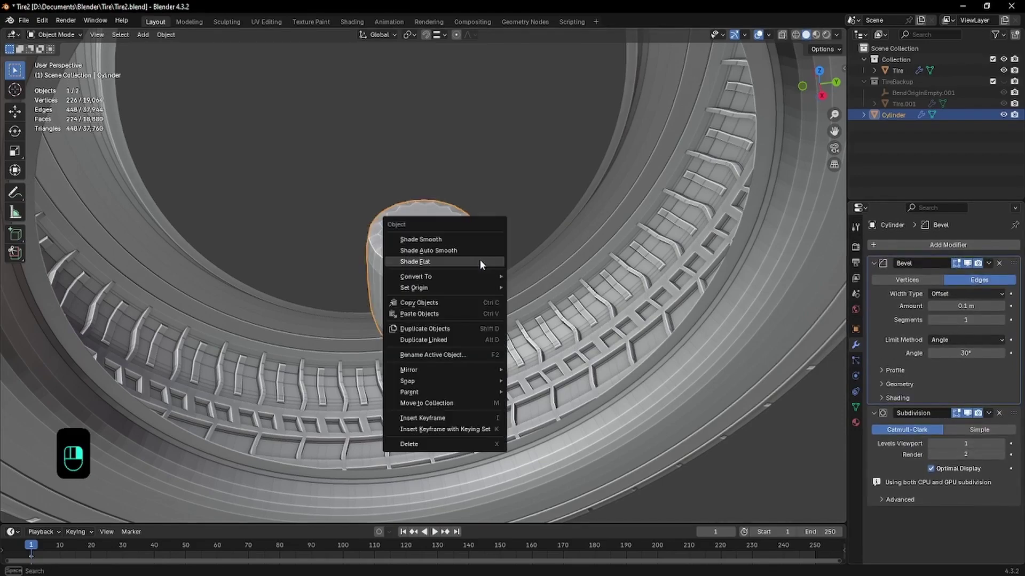
click(485, 251)
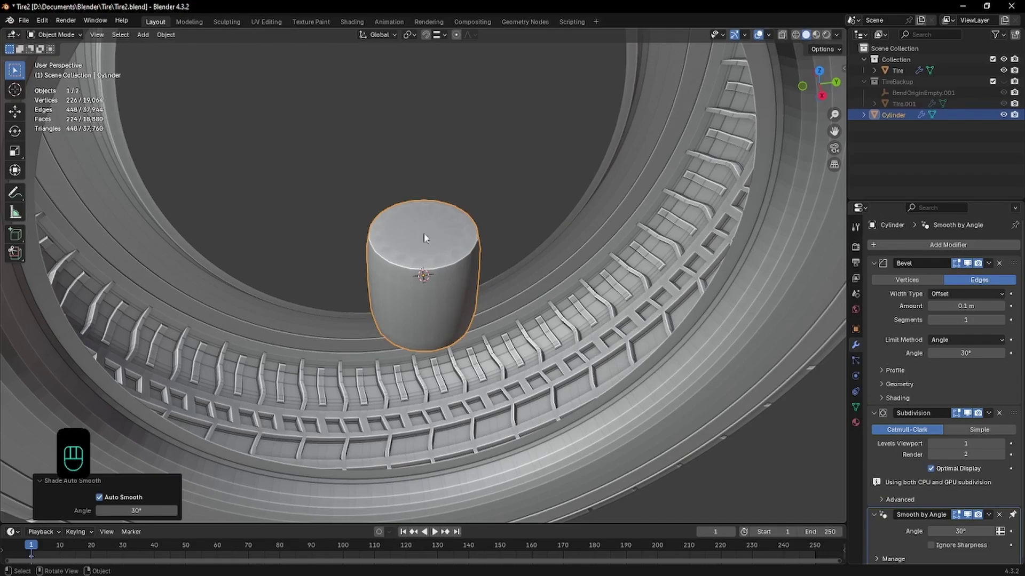
key(Tab)
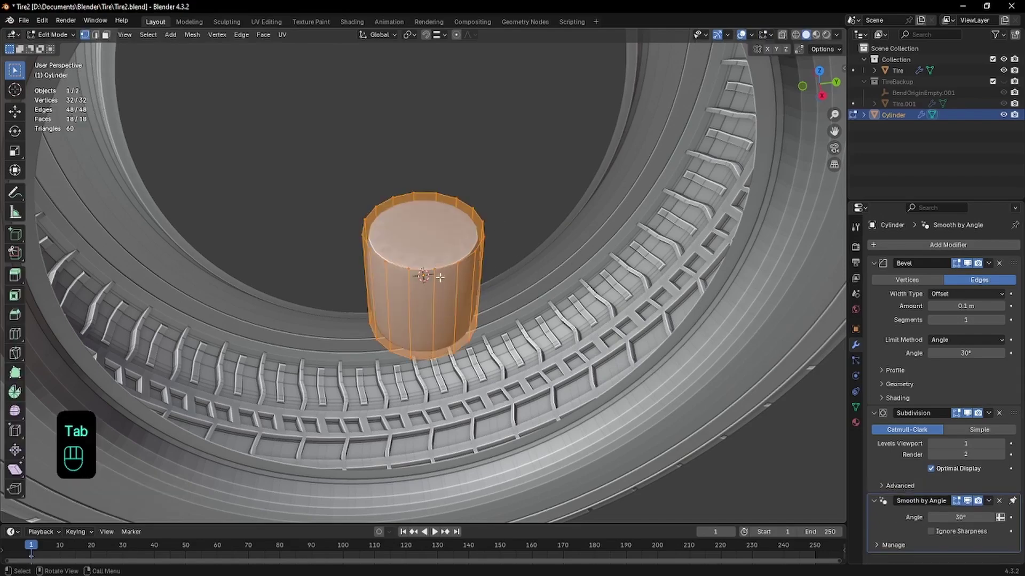
click(441, 278)
key(ctrl+r)
click(441, 279)
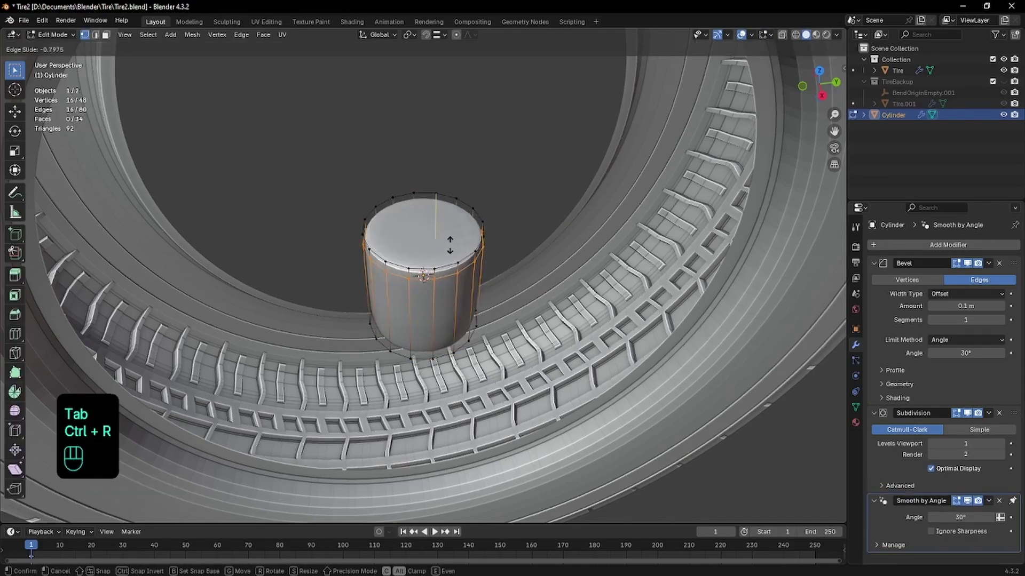
click(436, 302)
key(ctrl+r)
click(435, 305)
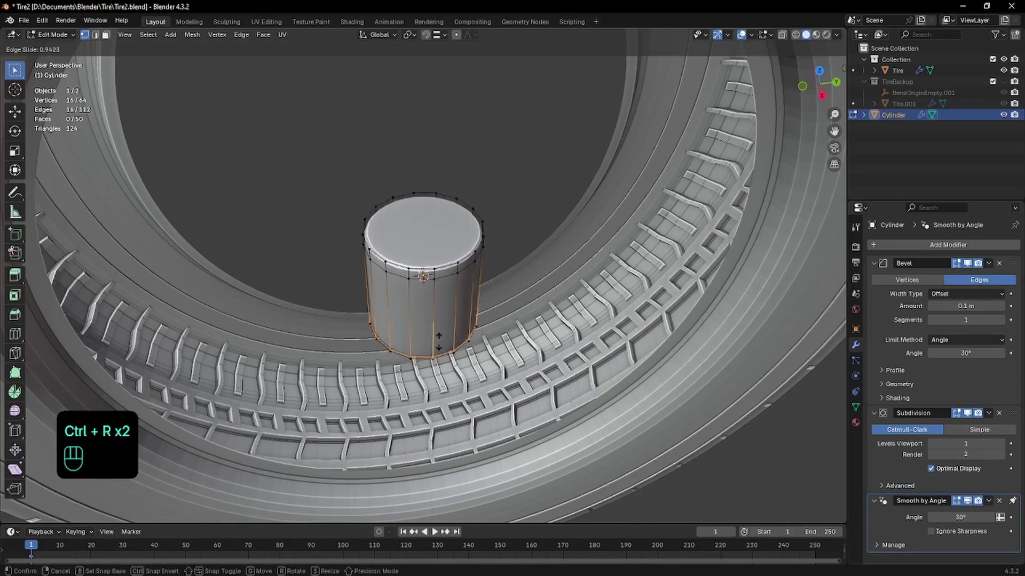
click(441, 343)
key(Tab)
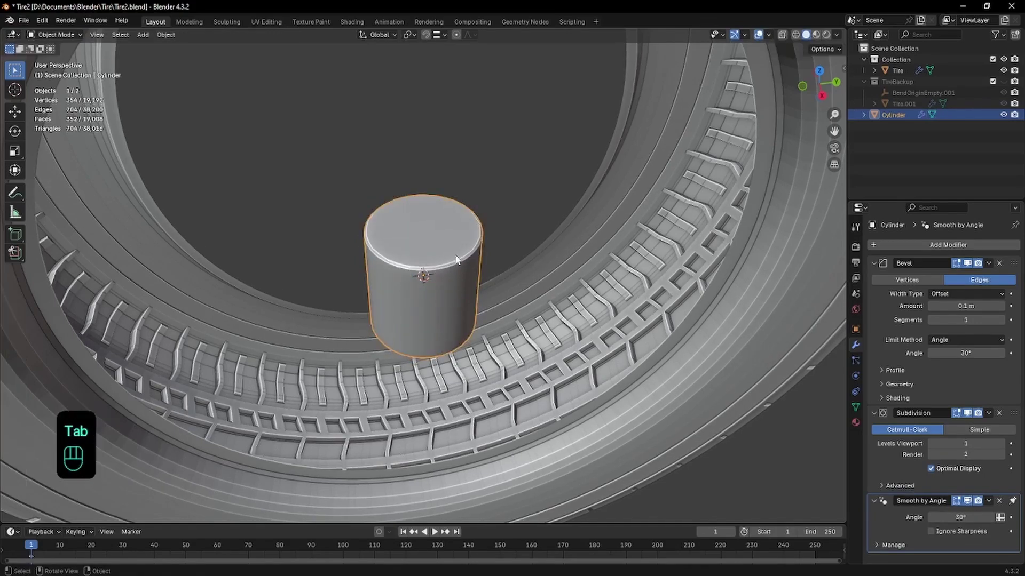
- Reapply Shade Auto Smooth to the cylinder and remove its Bevel and Subdivision modifiers
scroll(441, 232, up, 2)
right_click(440, 232)
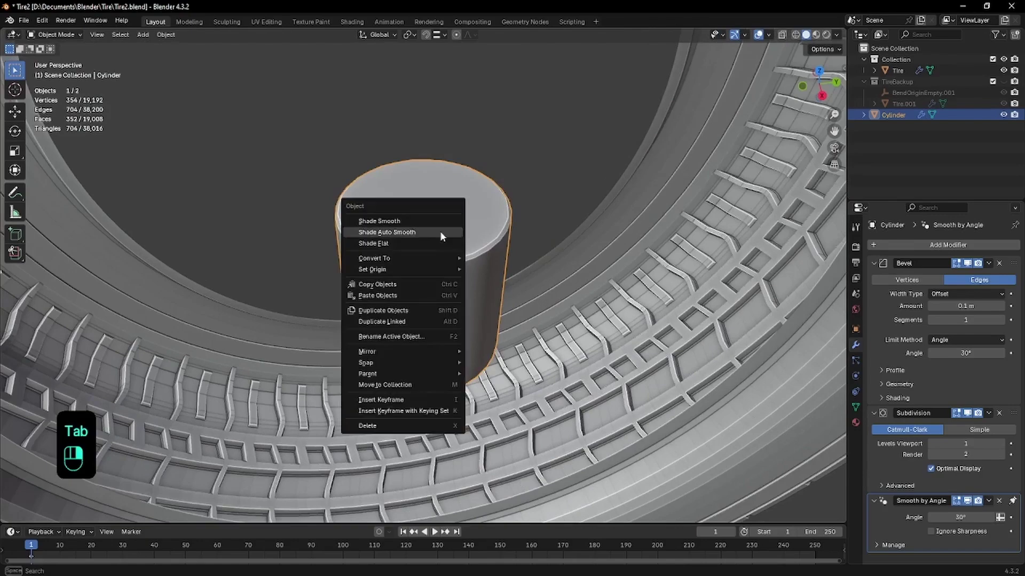
click(439, 231)
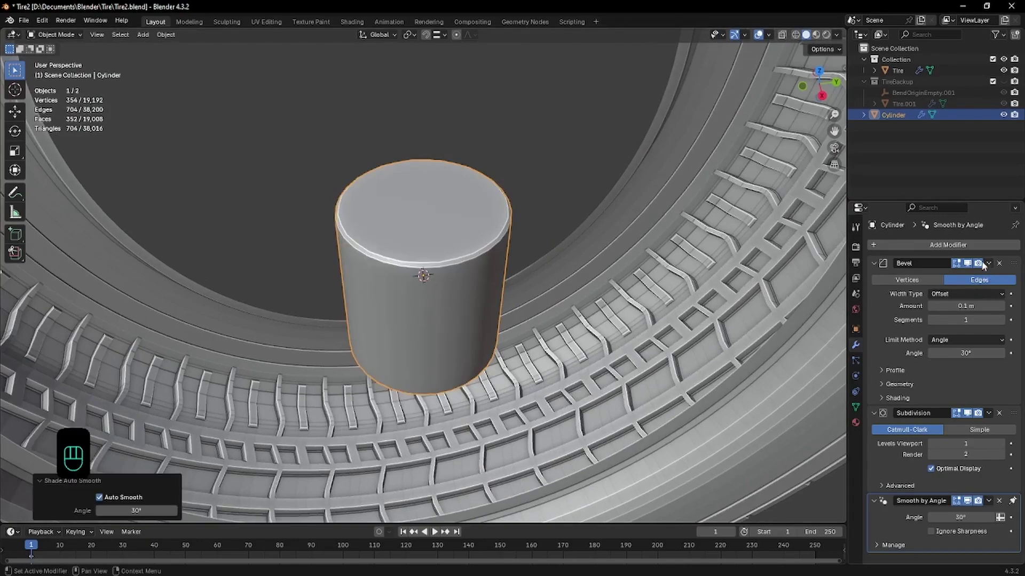
click(999, 263)
click(998, 263)
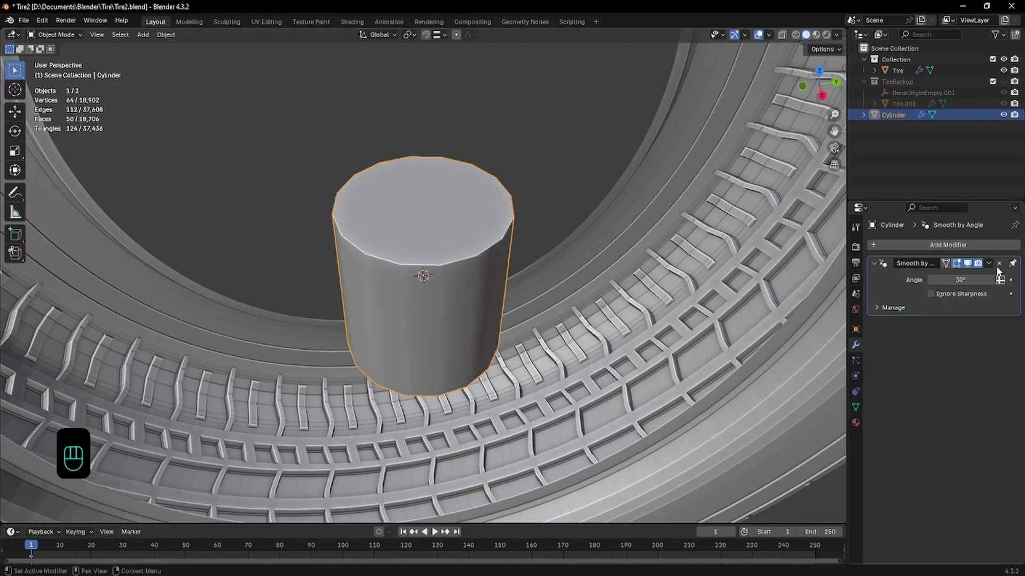
- Remove the cylinder's Smooth by Angle modifier and delete the cylinder
click(998, 263)
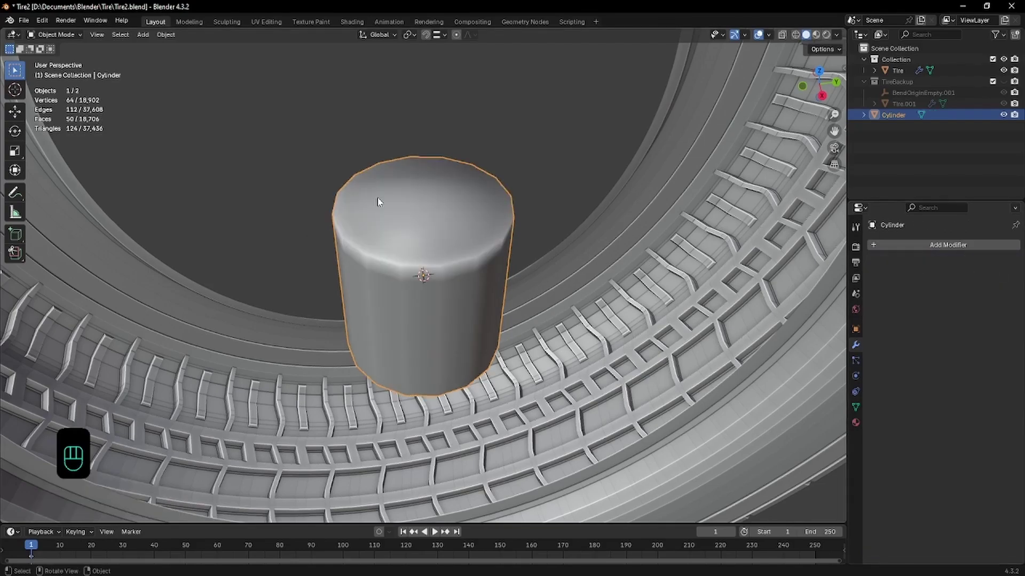
key(Delete)
scroll(378, 199, down, 5)
- Add a new mesh cylinder at the tire's center and set its vertex count to 64
key(shift+a)
mouse_move(391, 201)
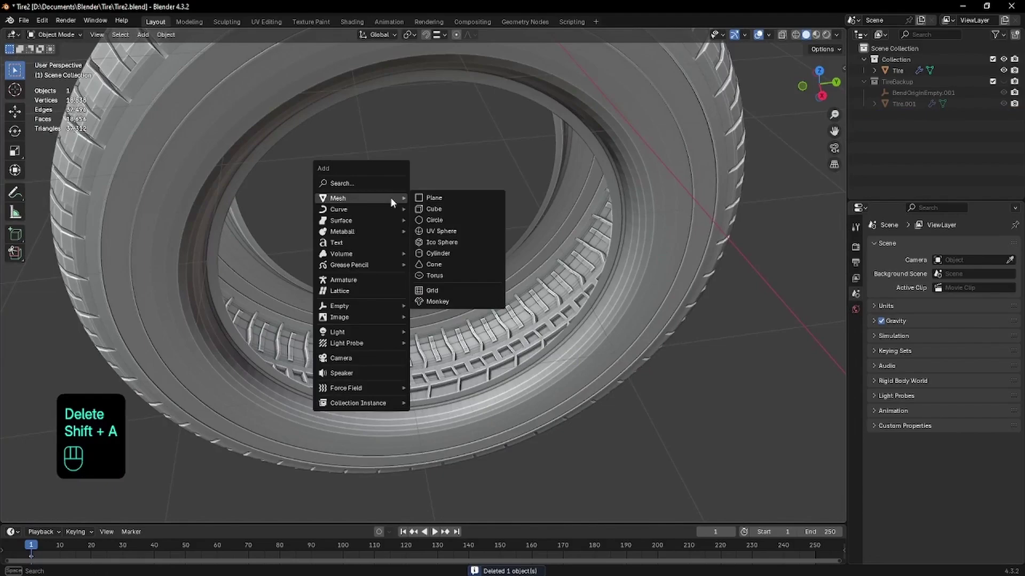
click(438, 253)
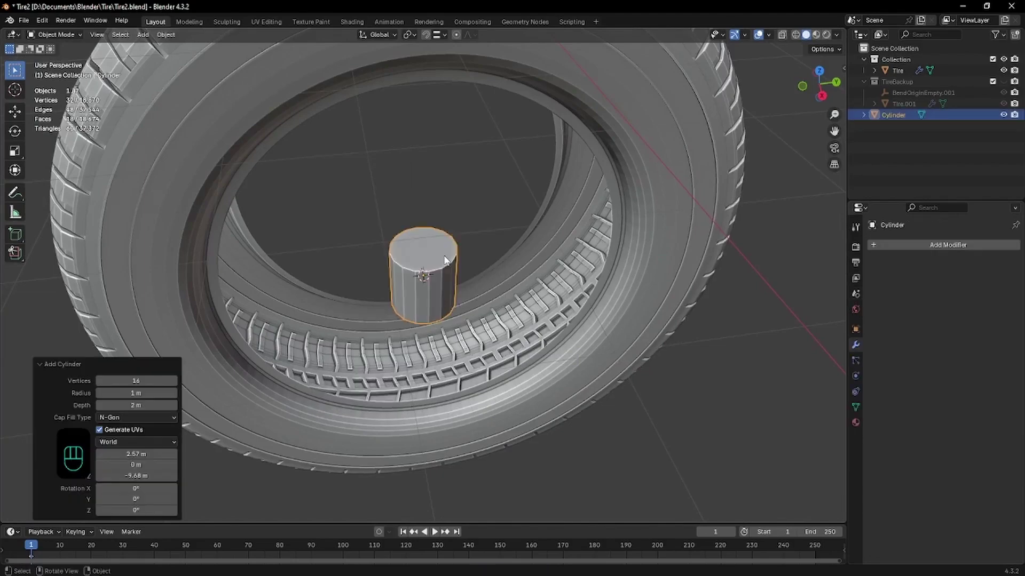
click(151, 381)
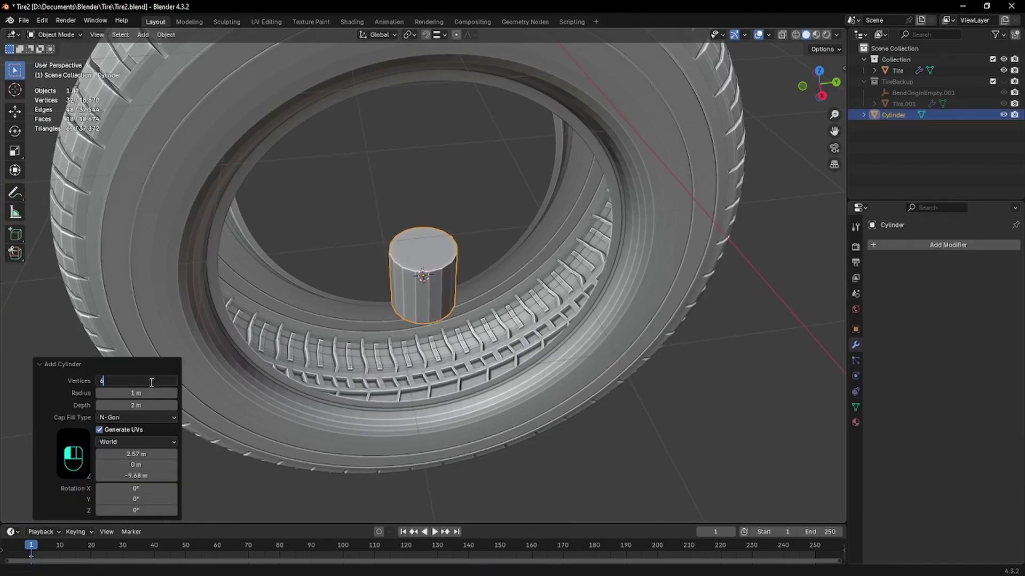
key(Return)
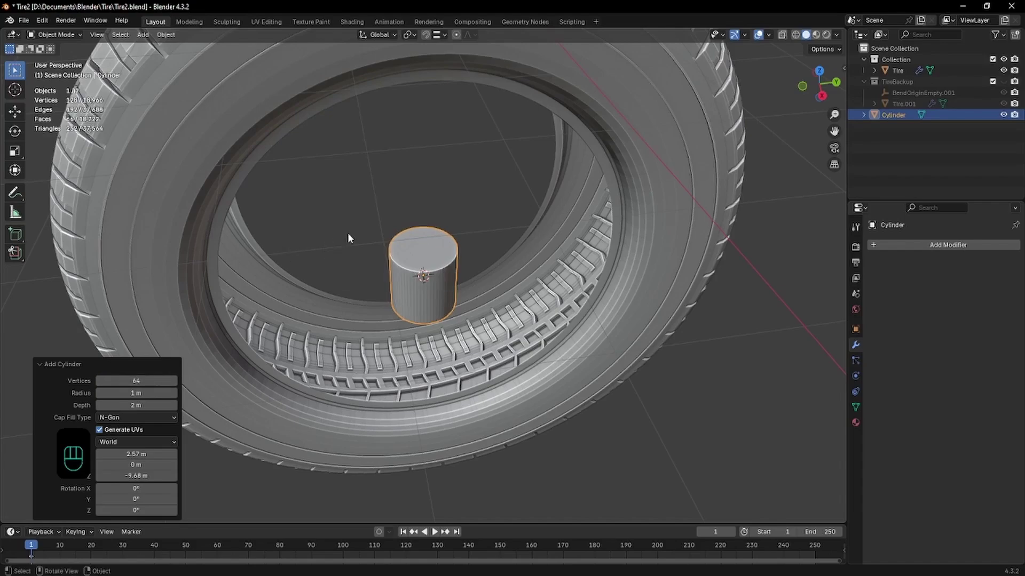
- Rotate the new cylinder 90° around the global Y axis
click(410, 244)
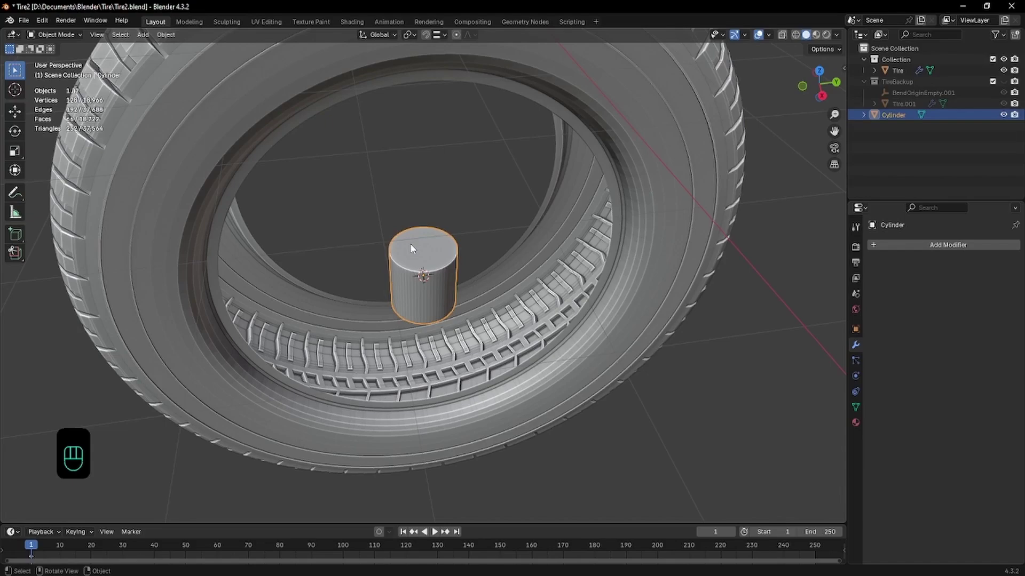
scroll(410, 243, down, 5)
text(ry)
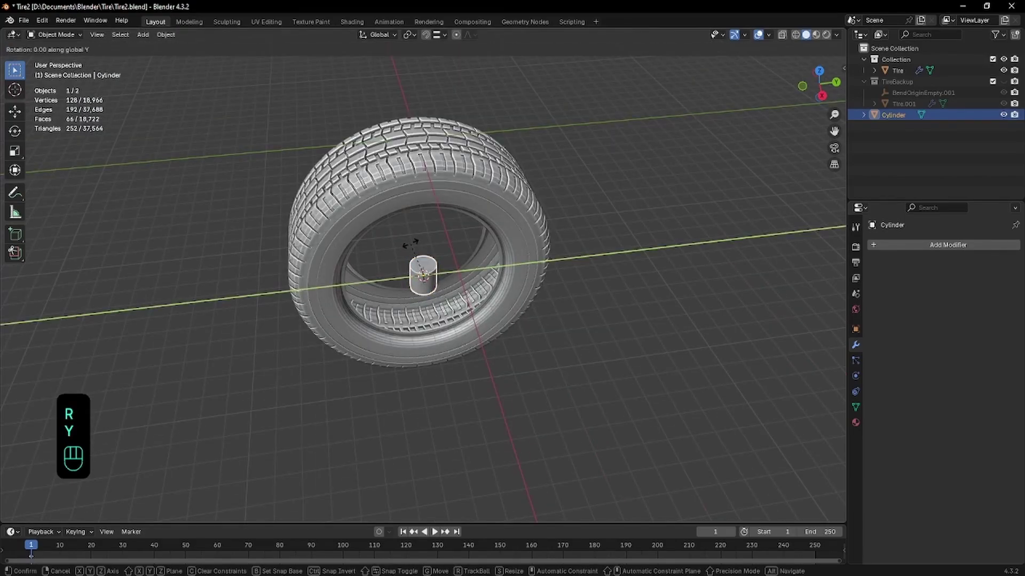
text(90)
key(Return)
- Scale the cylinder by a factor of about 6.08 in the right view so it fills the tire's inner opening
key(KP_3)
scroll(409, 243, up, 3)
key(s)
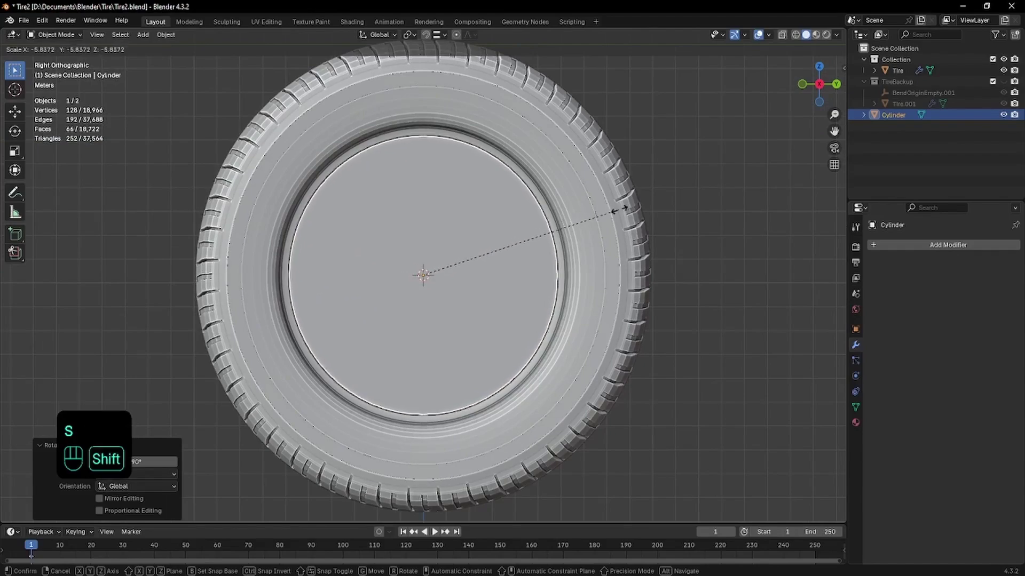
click(679, 193)
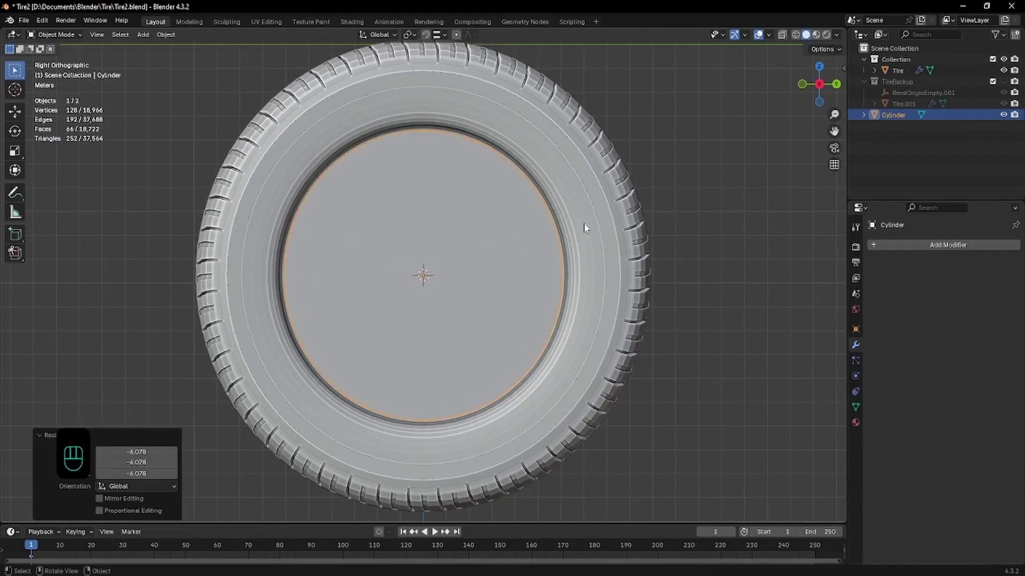
scroll(585, 226, down, 5)
middle_drag(585, 226, 549, 300)
key(ctrl+z)
key(ctrl+z)
key(ctrl+z)
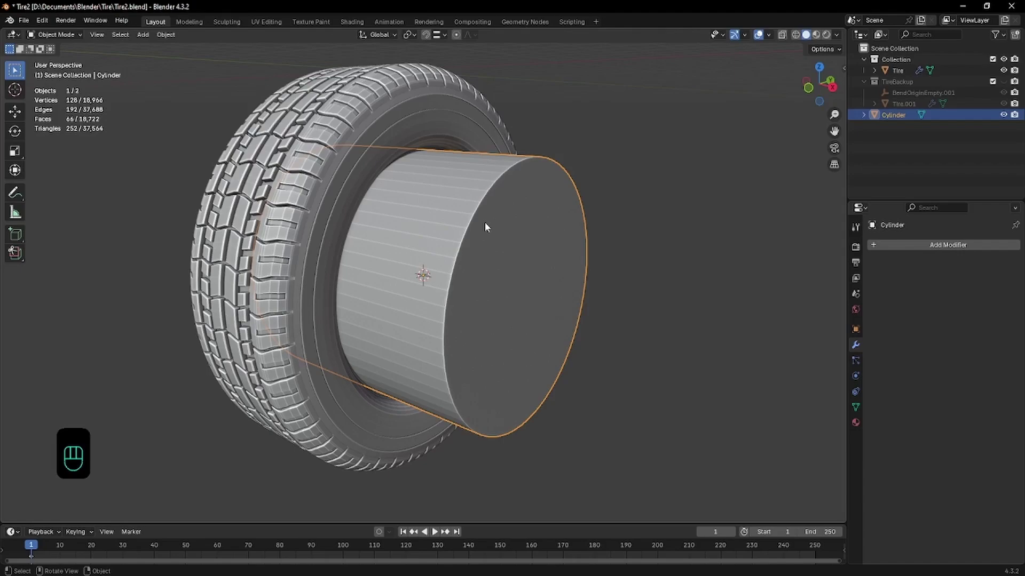
- Delete all faces of the cylinder except its outer end cap and return to Object Mode
key(Tab)
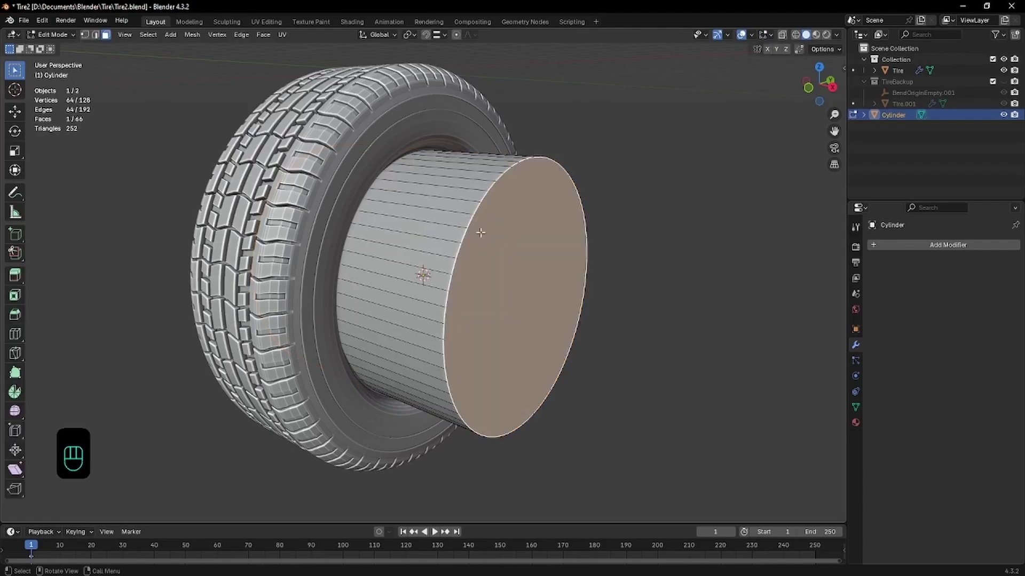
shift+click(517, 169)
click(567, 173)
key(a)
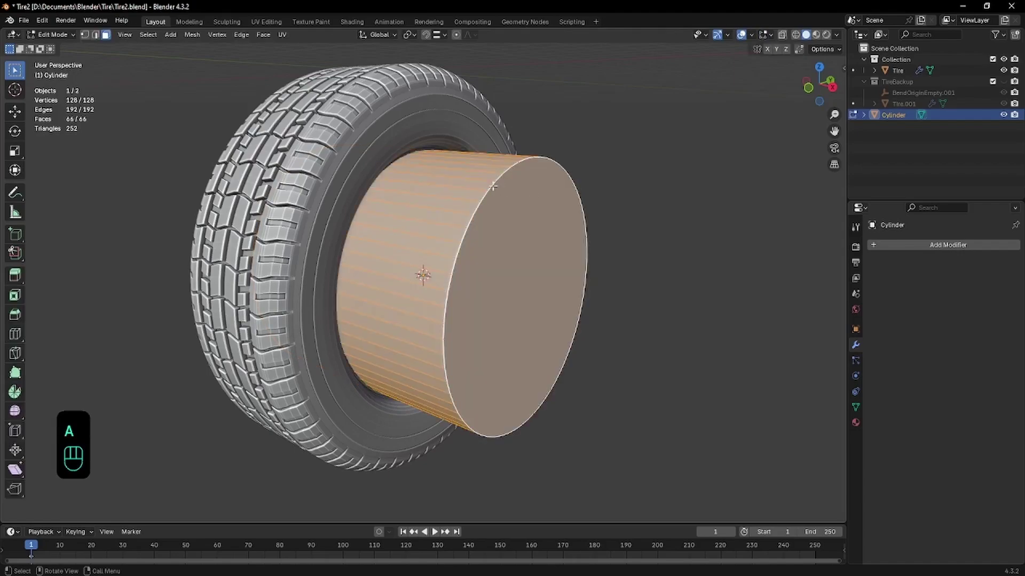
shift+click(510, 220)
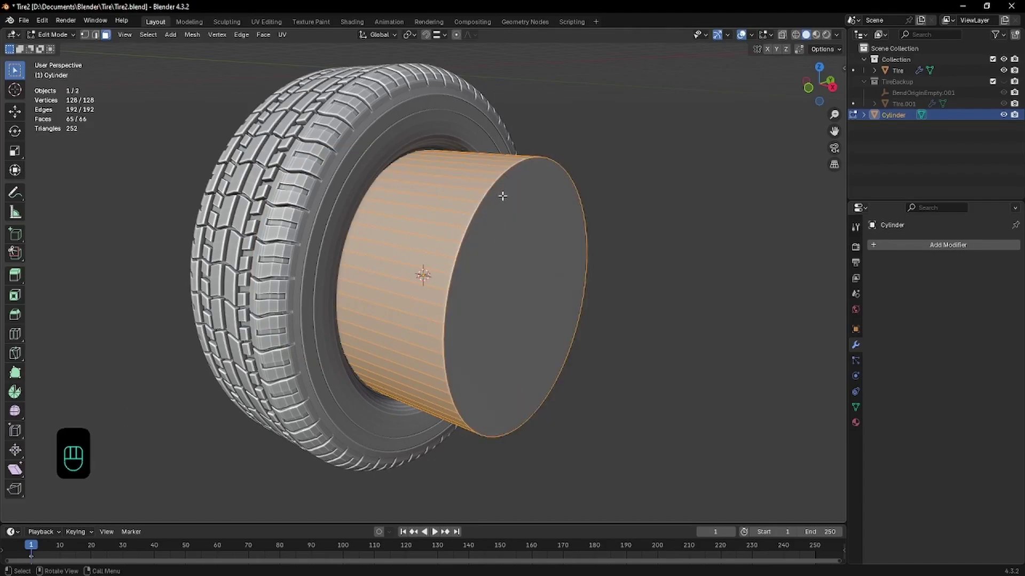
key(x)
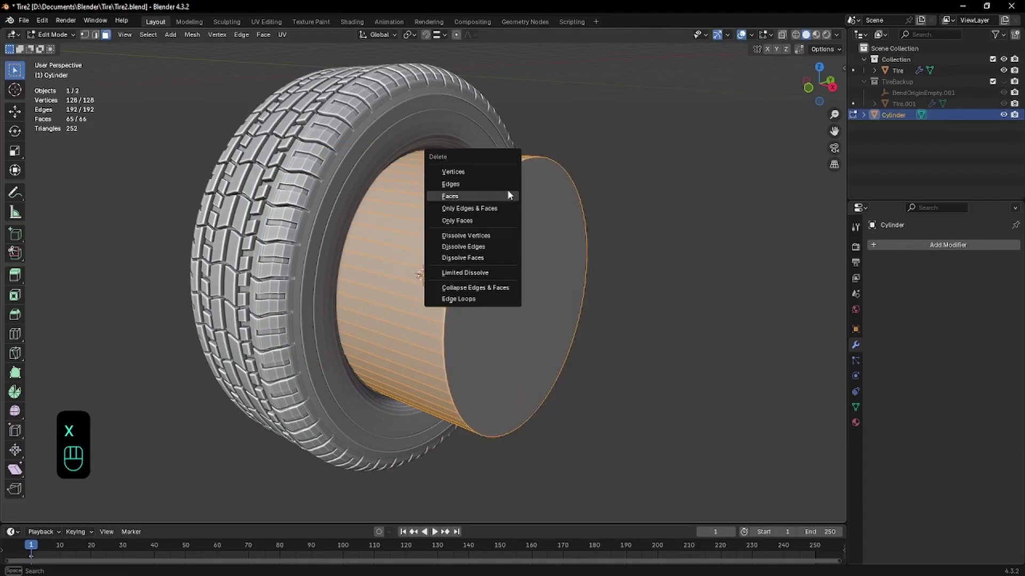
click(450, 196)
key(Tab)
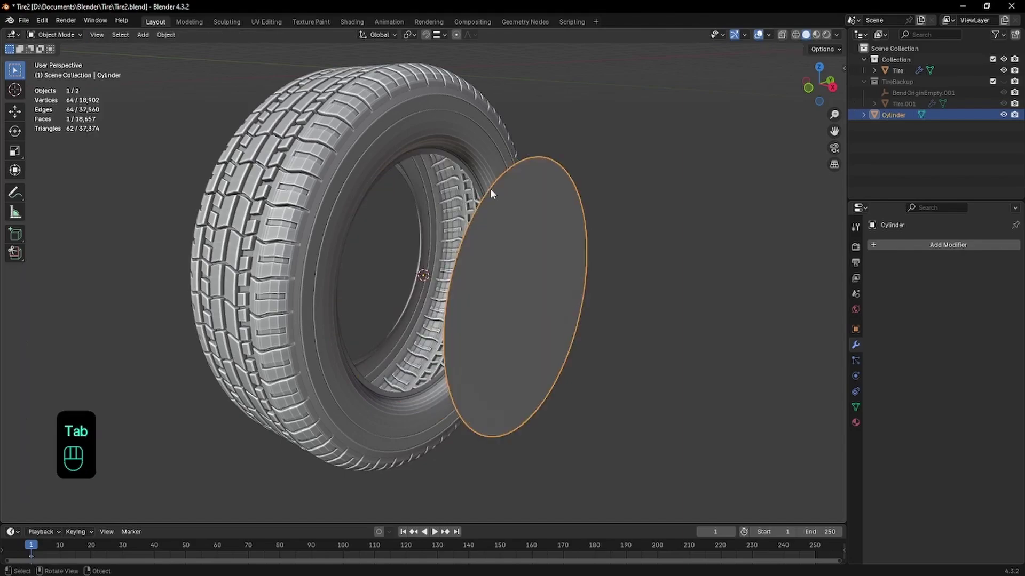
- Move the remaining disc about -5.57 m along the global X axis into the tire's opening
key(g)
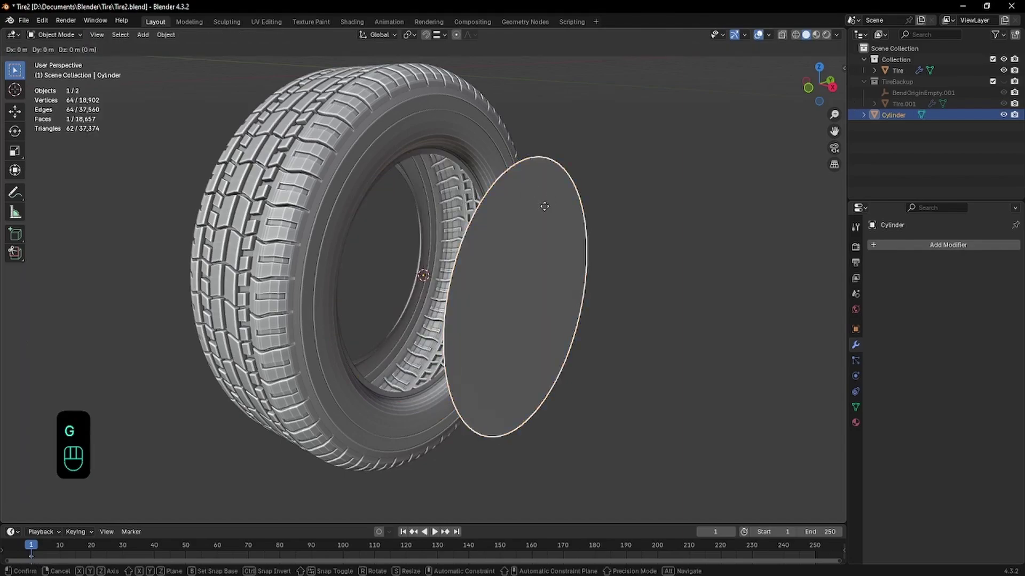
key(x)
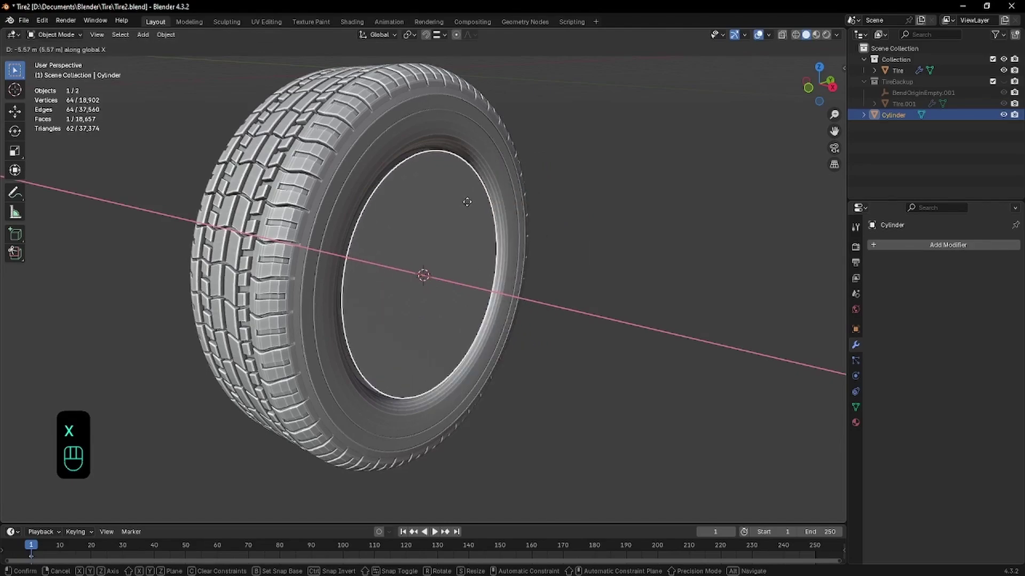
click(515, 212)
middle_drag(515, 212, 396, 234)
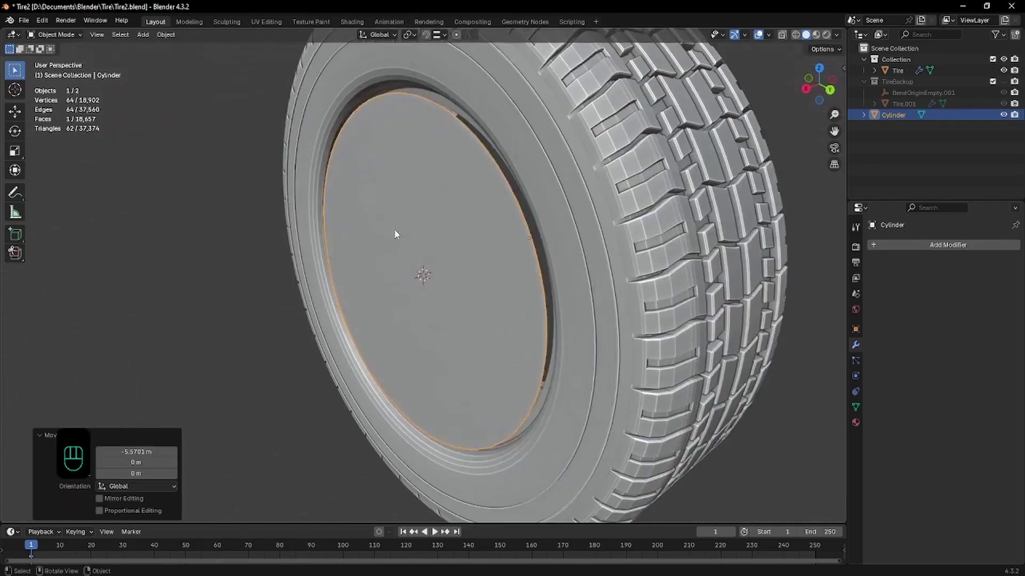
- Inset the disc's face to form a narrow outer rim and extrude the inner face about 0.72 m inward
key(Tab)
key(i)
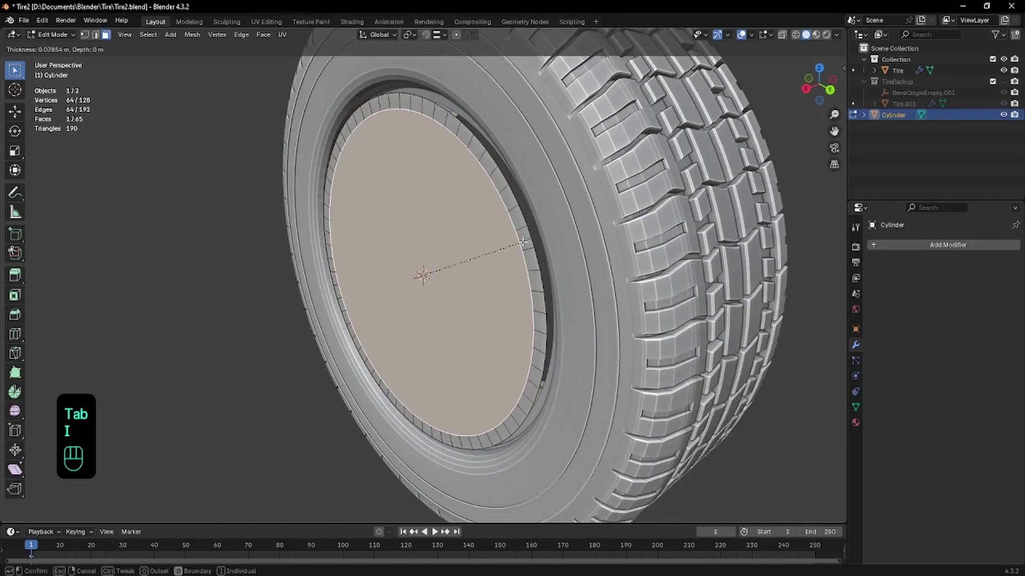
click(534, 238)
key(e)
click(539, 238)
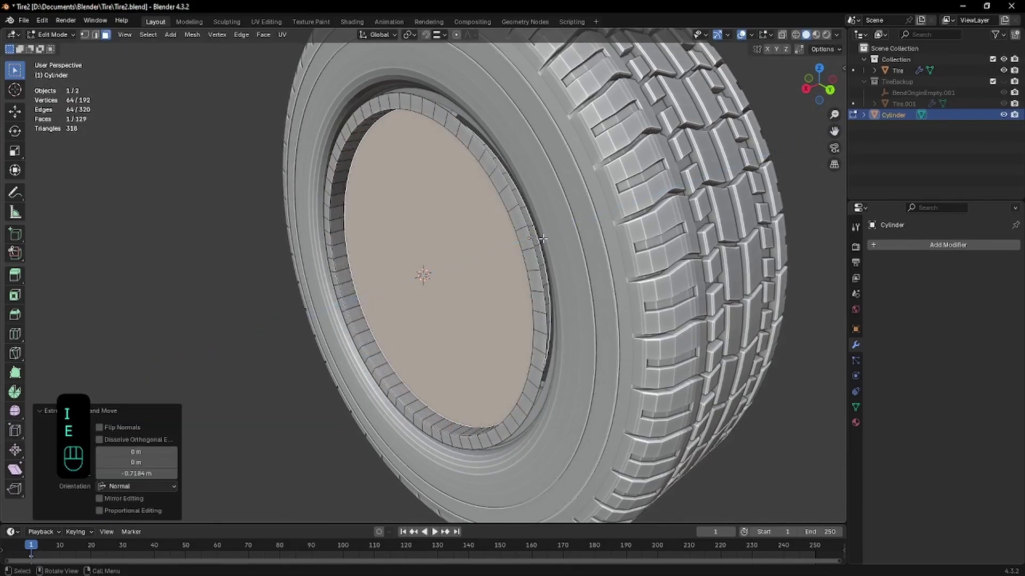
- Inset the recessed face by about 0.13 m and move the inner face about -0.34 m along the X axis
key(i)
click(520, 244)
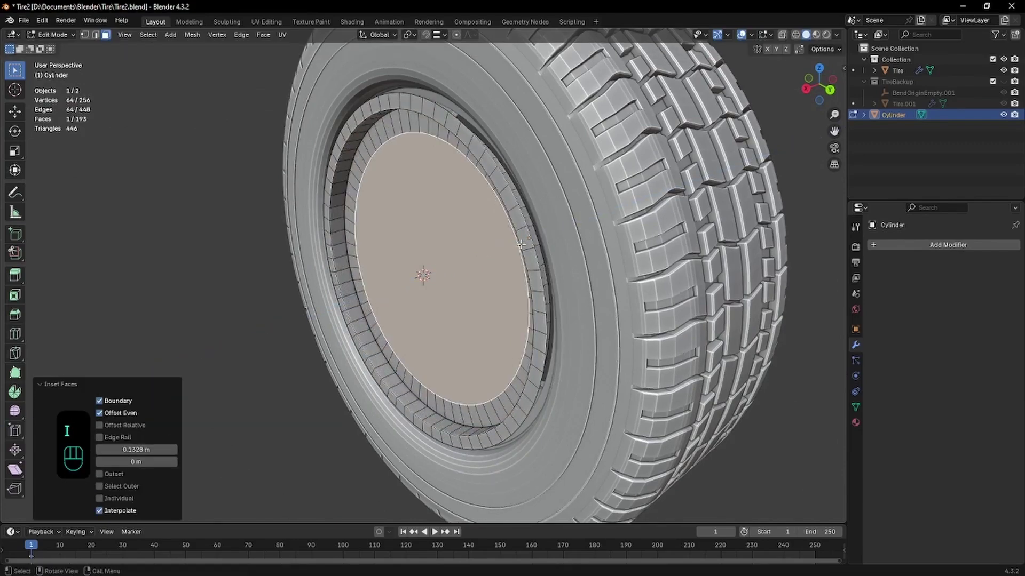
key(g)
key(x)
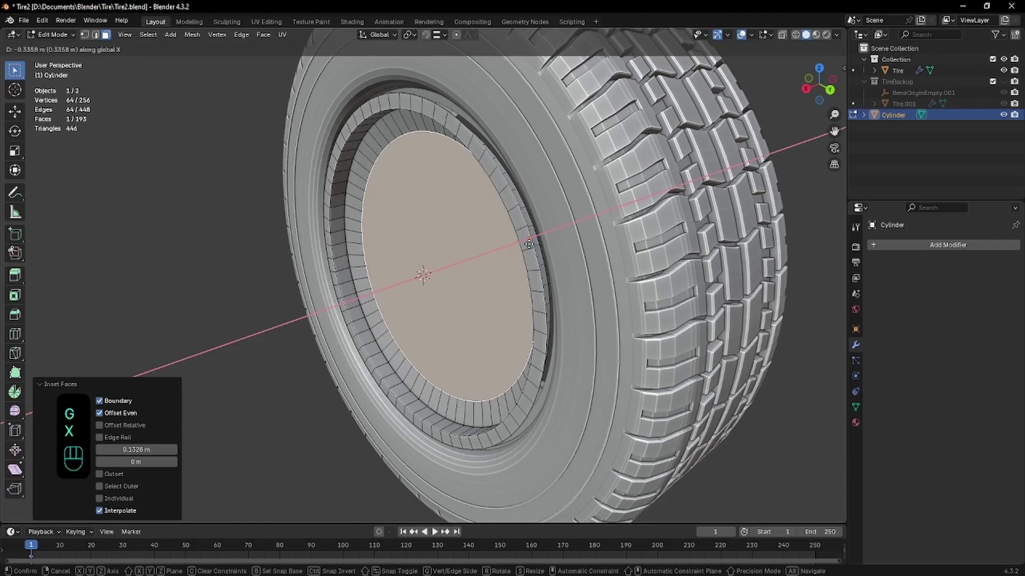
click(528, 244)
- Inset the inner face by about 0.25 m and extrude it about 0.97 m inward to form a central recess
key(i)
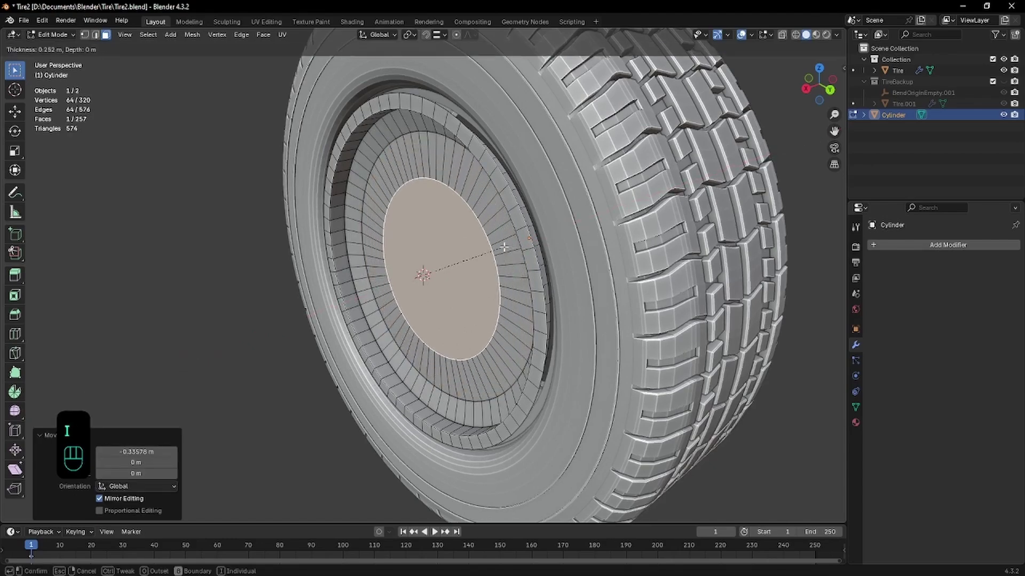
click(503, 247)
key(e)
click(525, 243)
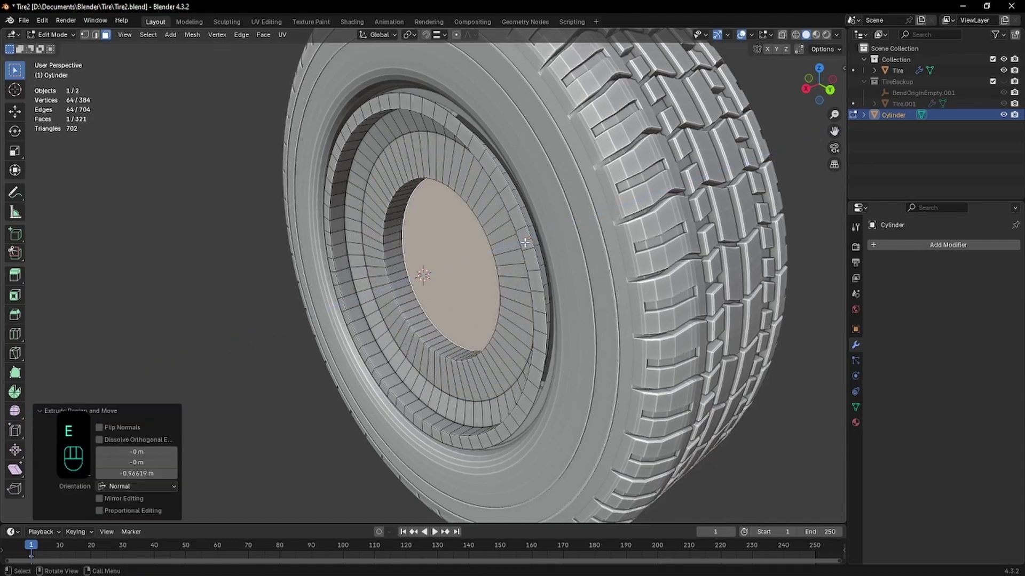
- Bevel the edge loop around the central recess's opening by about 0.06 m with one segment
key(2)
alt+click(418, 180)
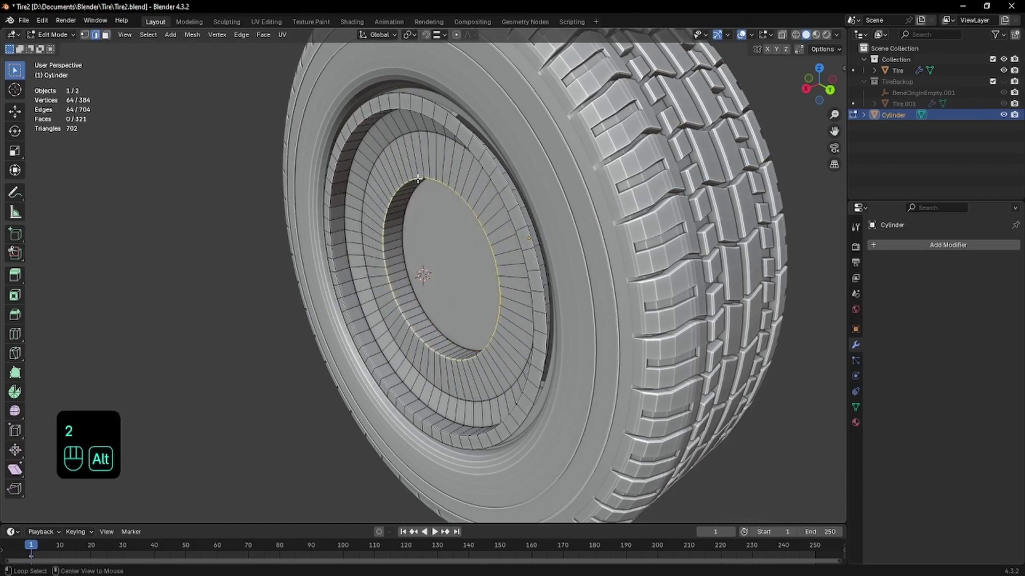
key(ctrl+b)
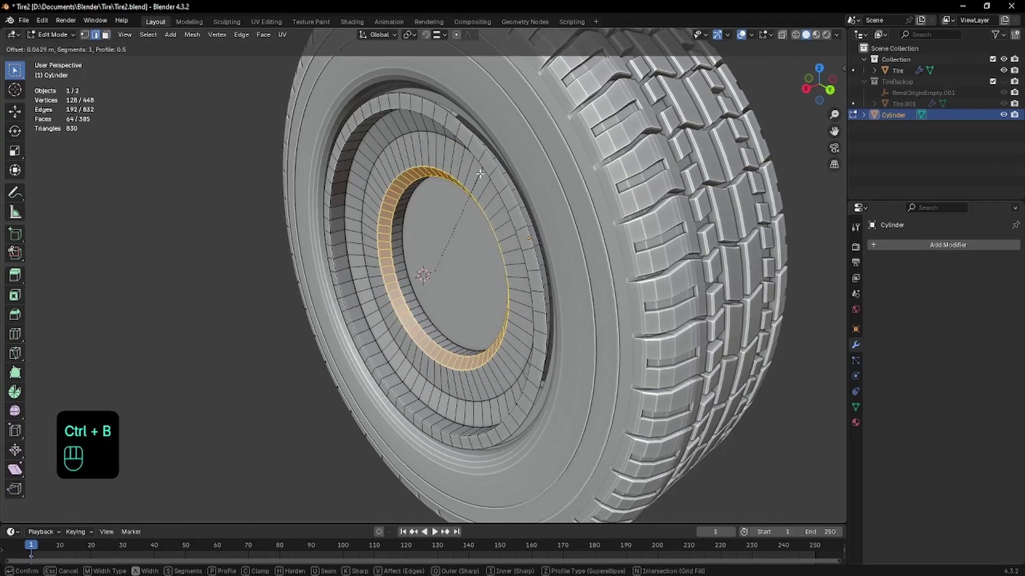
click(480, 173)
key(Tab)
key(Tab)
- Inset the face at the bottom of the central recess by about 0.3 m and extrude it about 0.83 m outward as a hub
key(3)
click(452, 227)
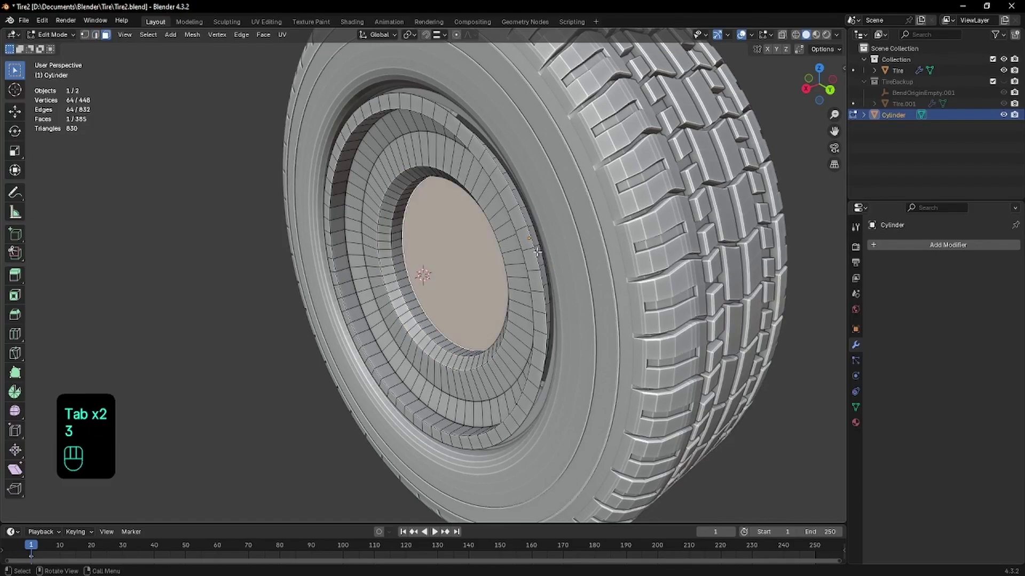
key(i)
click(483, 256)
key(e)
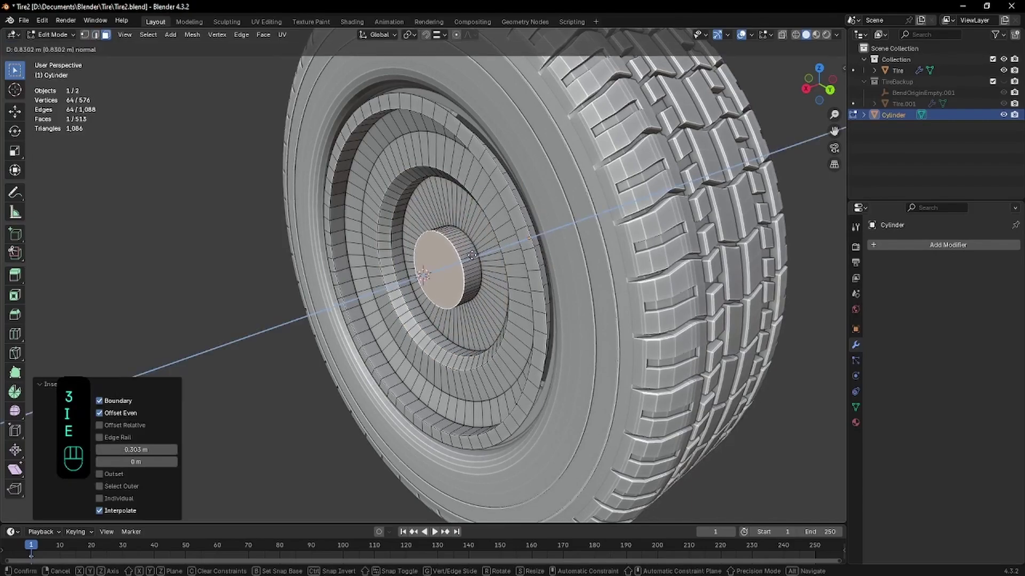
click(471, 256)
- Bevel the hub's front edge loop by about 0.05 m with one segment
key(2)
alt+click(469, 254)
key(ctrl+b)
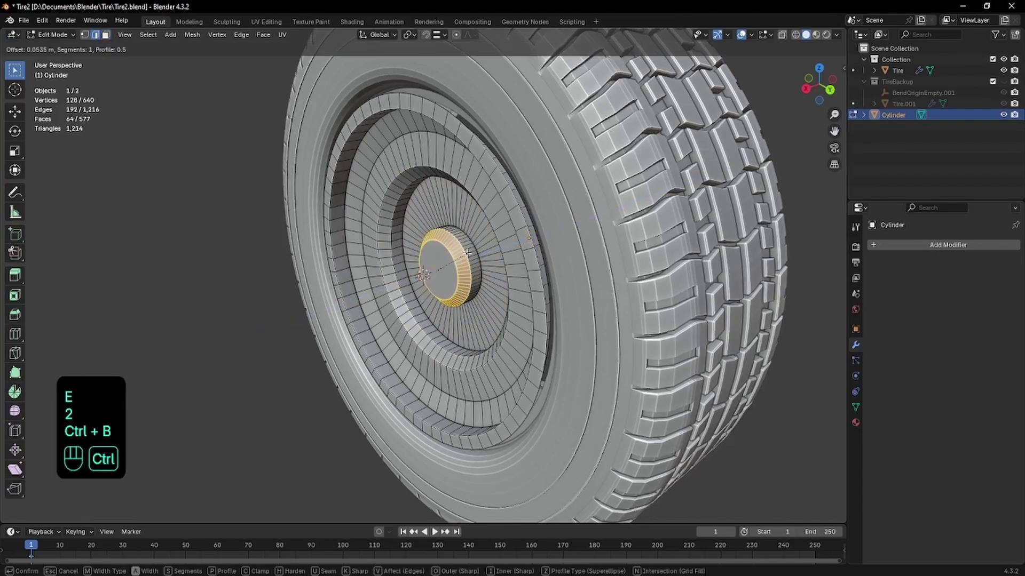
click(470, 255)
key(Tab)
key(Tab)
- Inset the hub's front face, extrude the inner face slightly inward, and return to Object Mode
key(3)
click(461, 272)
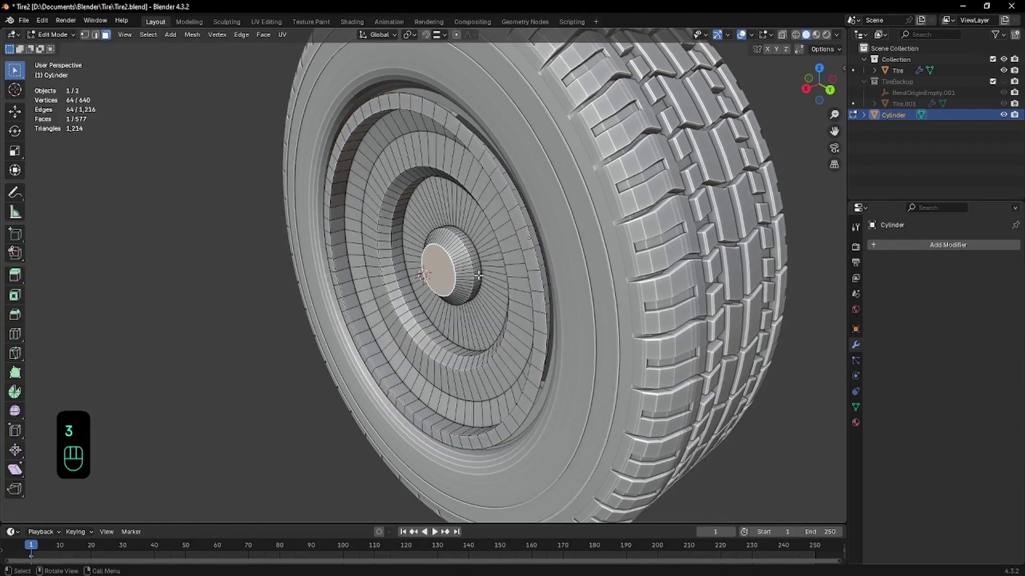
key(i)
click(471, 276)
key(e)
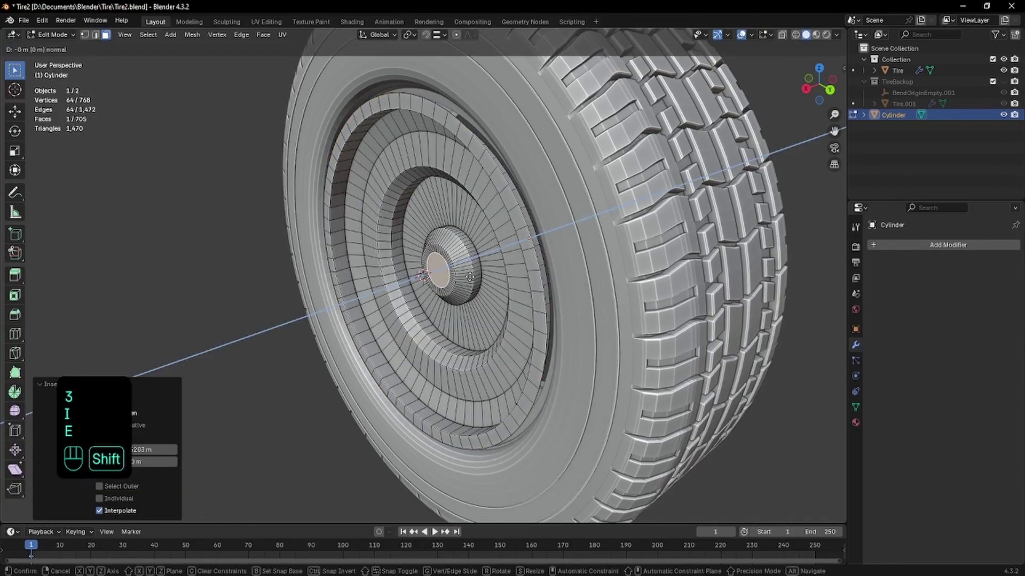
click(483, 275)
key(Tab)
- Select the flat face ring around the central recess and reduce it to every other face with Checker Deselect
scroll(484, 274, down, 4)
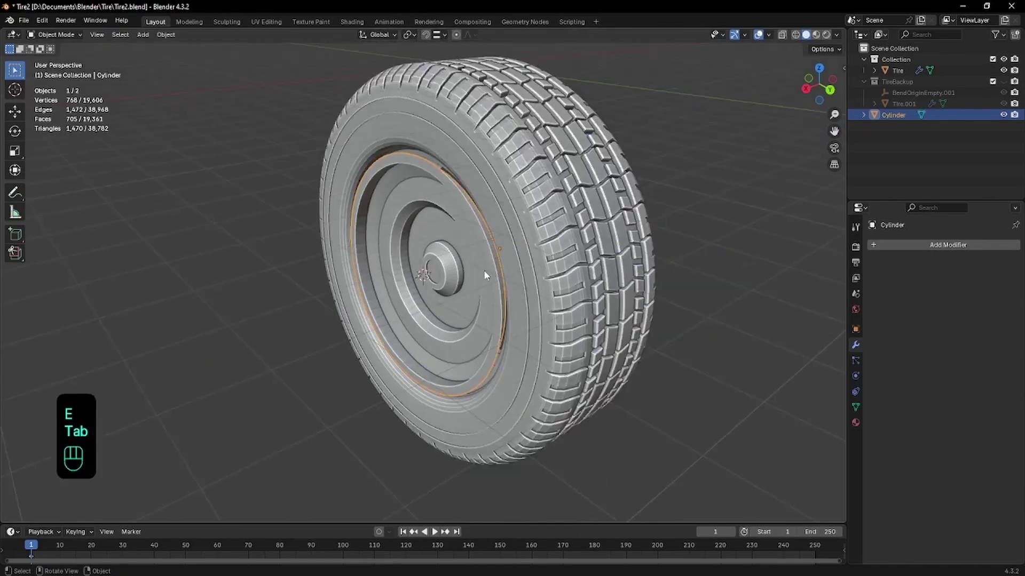
middle_drag(484, 271, 620, 238)
scroll(619, 238, down, 2)
middle_drag(483, 225, 512, 213)
scroll(512, 213, up, 5)
key(Tab)
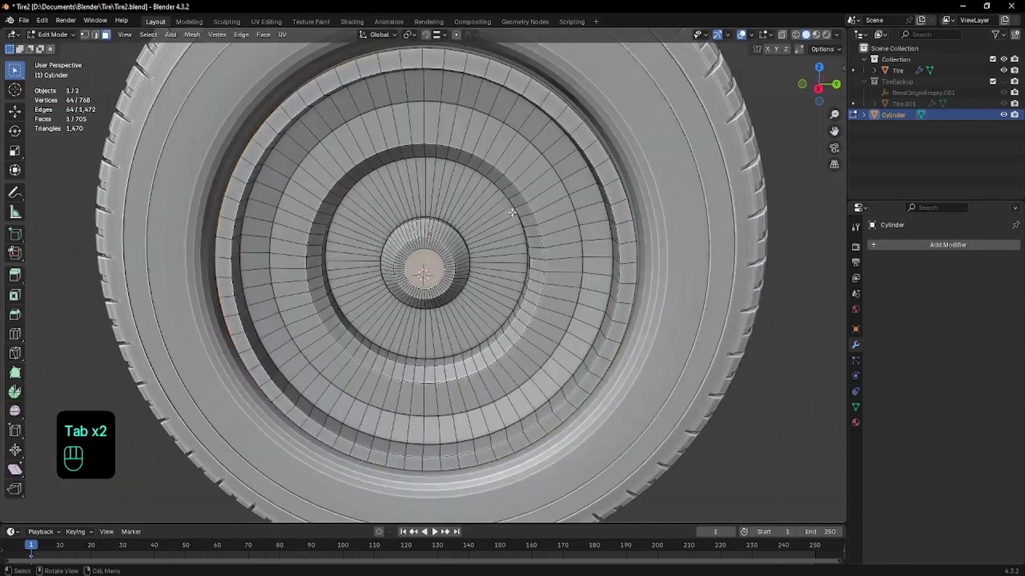
key(3)
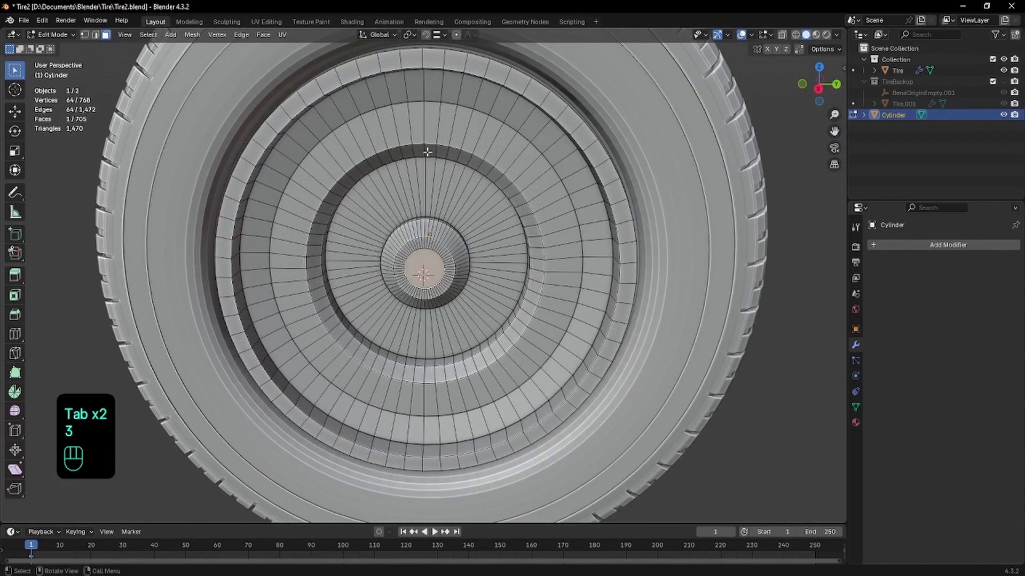
alt+click(407, 121)
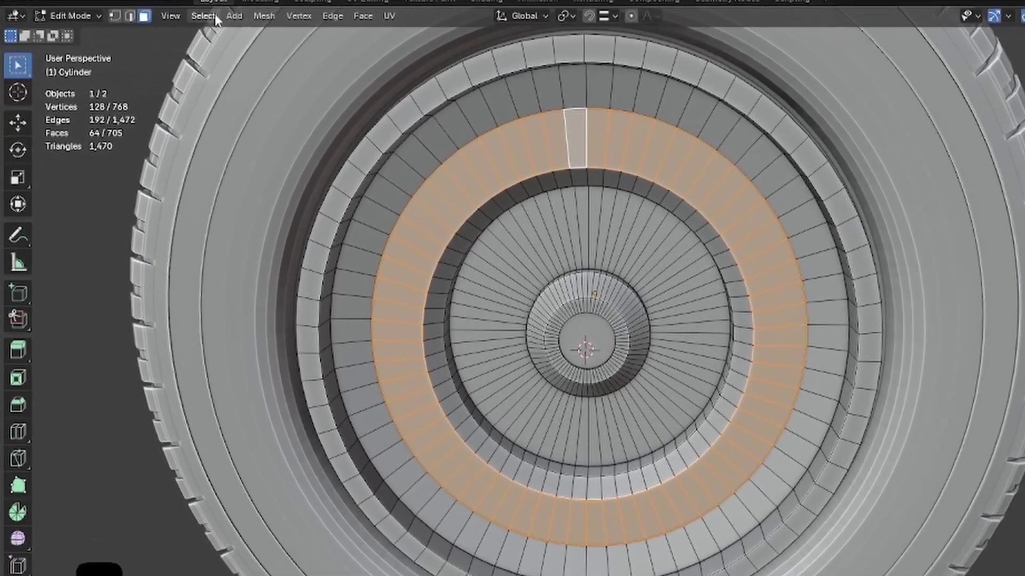
click(148, 35)
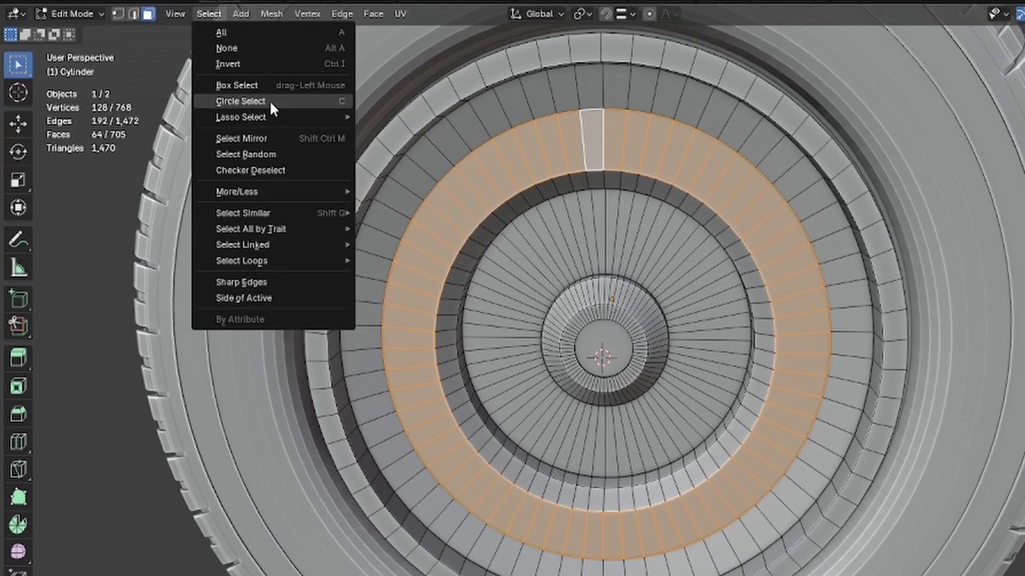
click(307, 171)
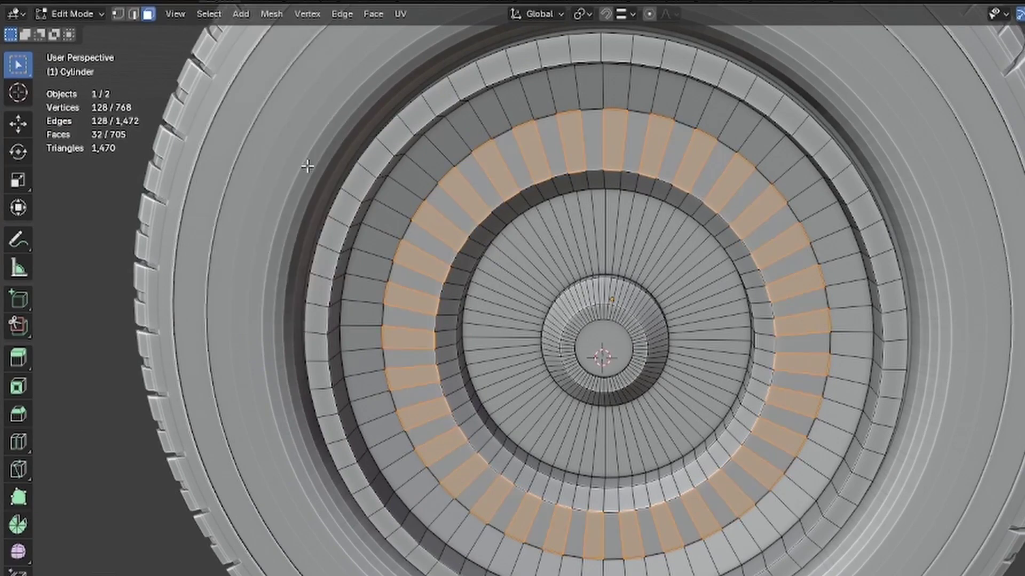
- Inset the alternating ring faces by about 0.008 m, extrude them slightly inward as slots, and return to Object Mode
middle_drag(686, 206, 668, 205)
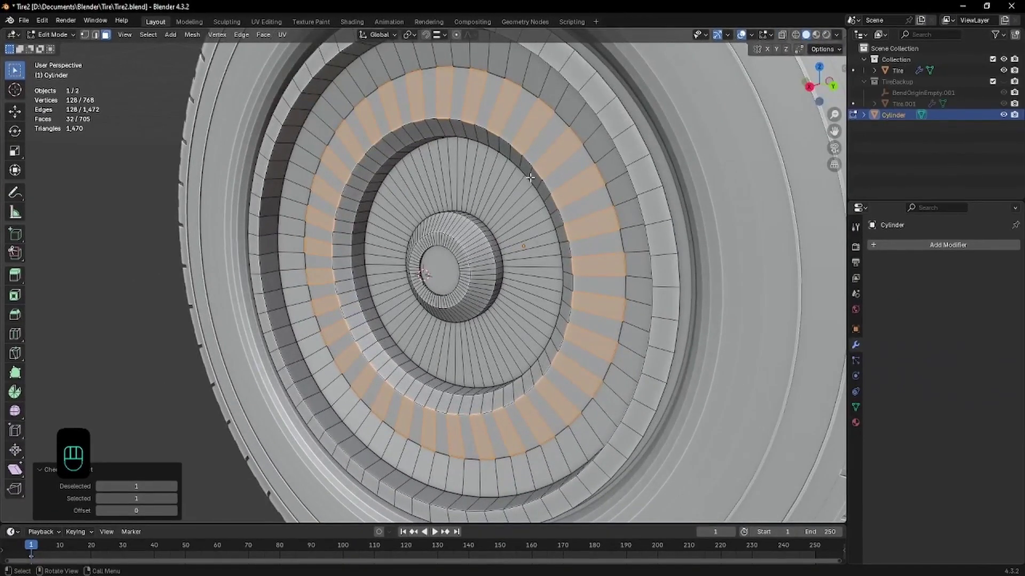
key(i)
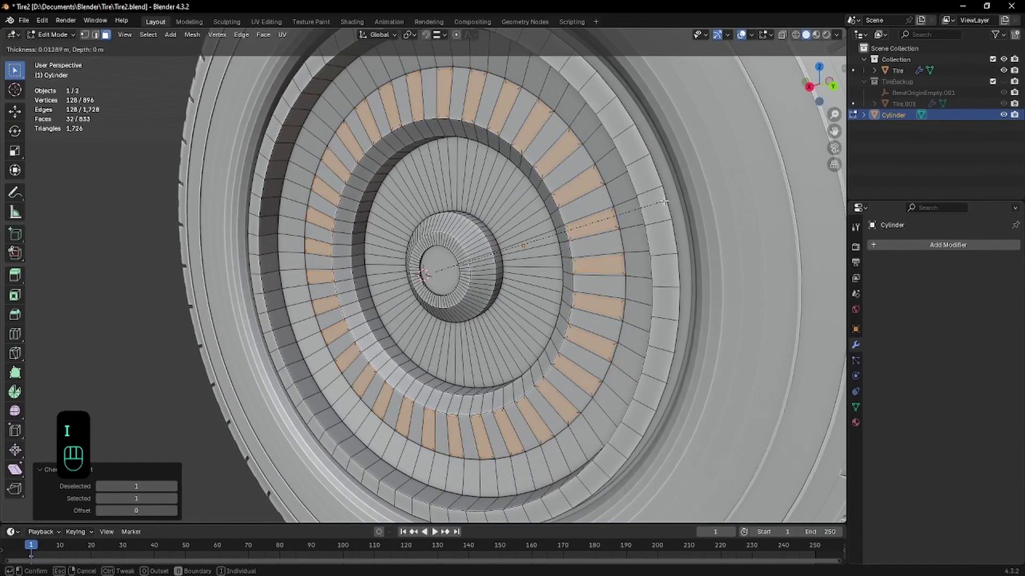
click(668, 201)
key(e)
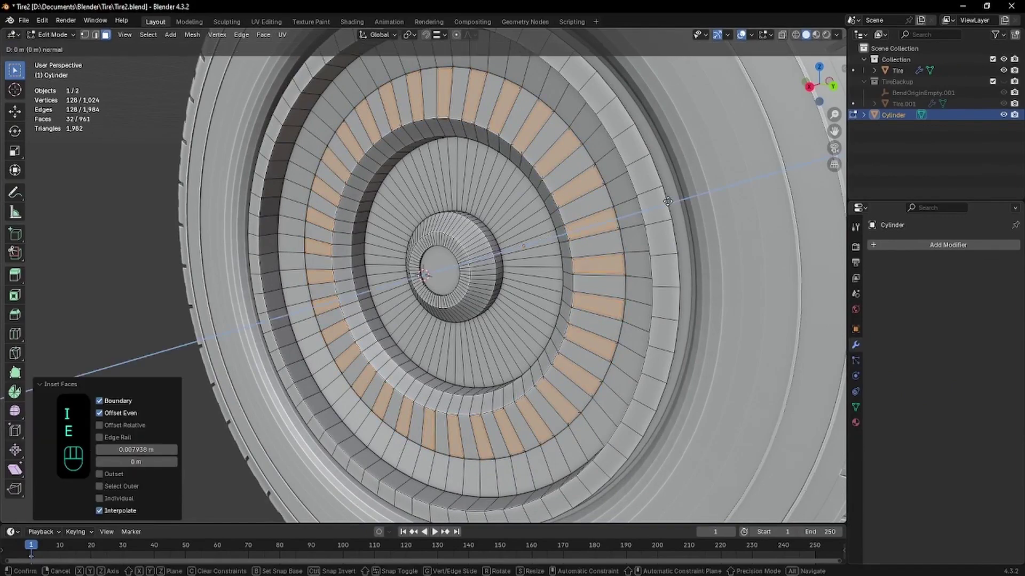
scroll(694, 198, down, 3)
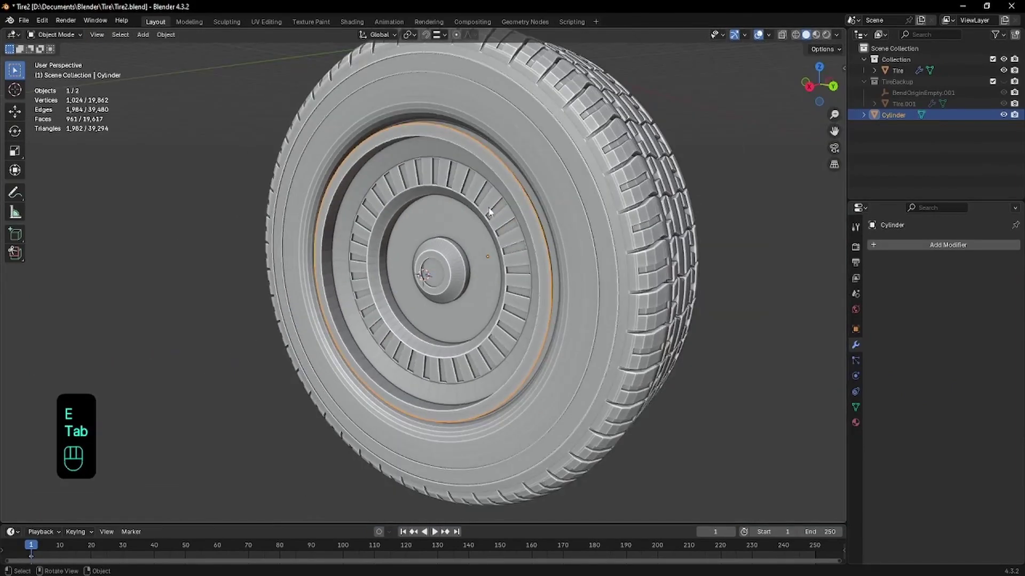
- Select the radial face ring around the hub in Edit Mode and reduce it to alternate faces with Checker Deselect
mouse_move(489, 206)
middle_down()
mouse_move(571, 204)
mouse_move(555, 190)
mouse_move(473, 195)
middle_up()
scroll(511, 187, down, 1)
key(Tab)
scroll(473, 194, up, 4)
click(441, 193)
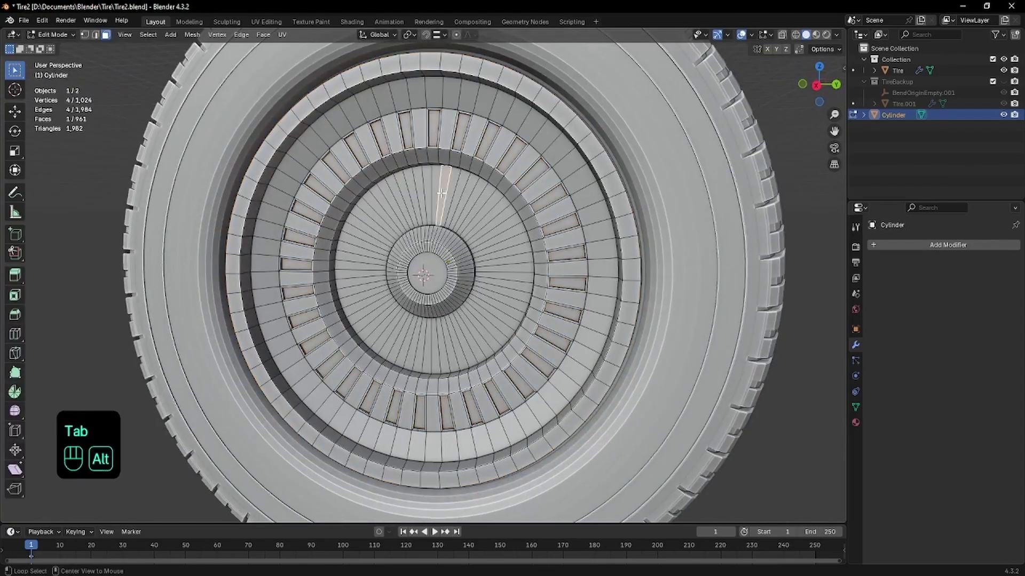
alt+click(442, 193)
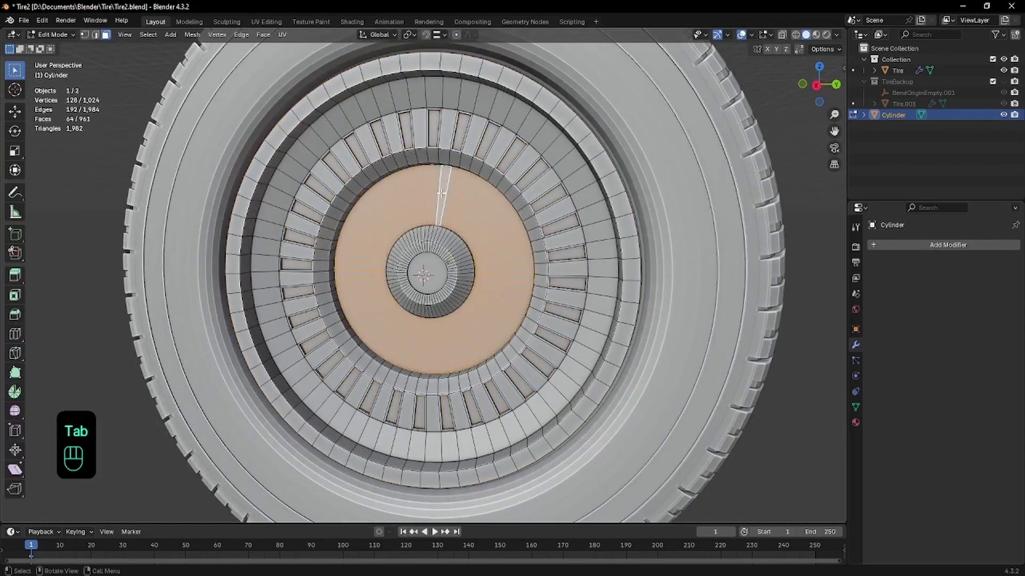
click(149, 35)
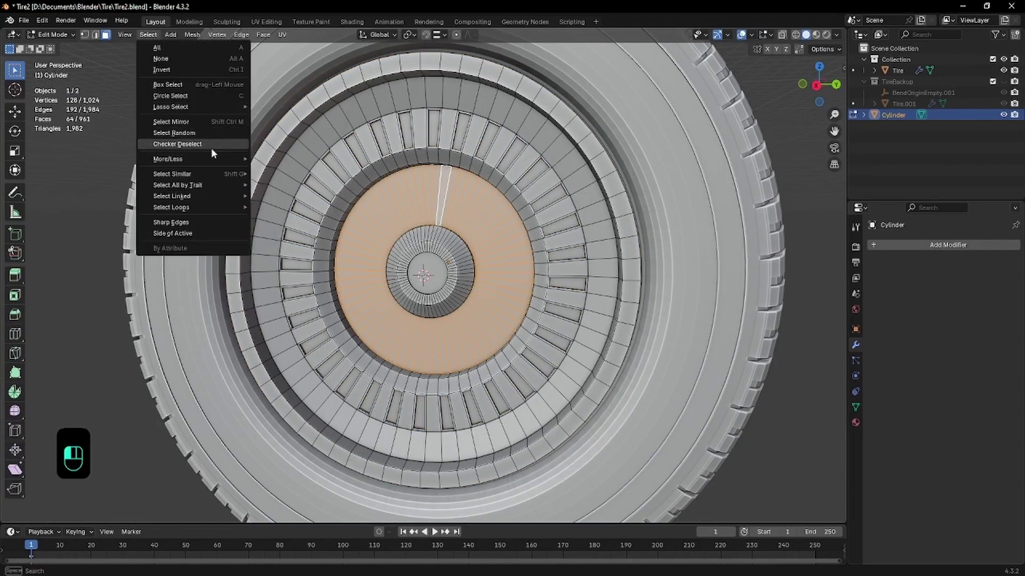
click(178, 144)
- Extrude the alternate faces around the hub about 0.33 m inward and return to Object Mode
scroll(542, 208, up, 1)
key(e)
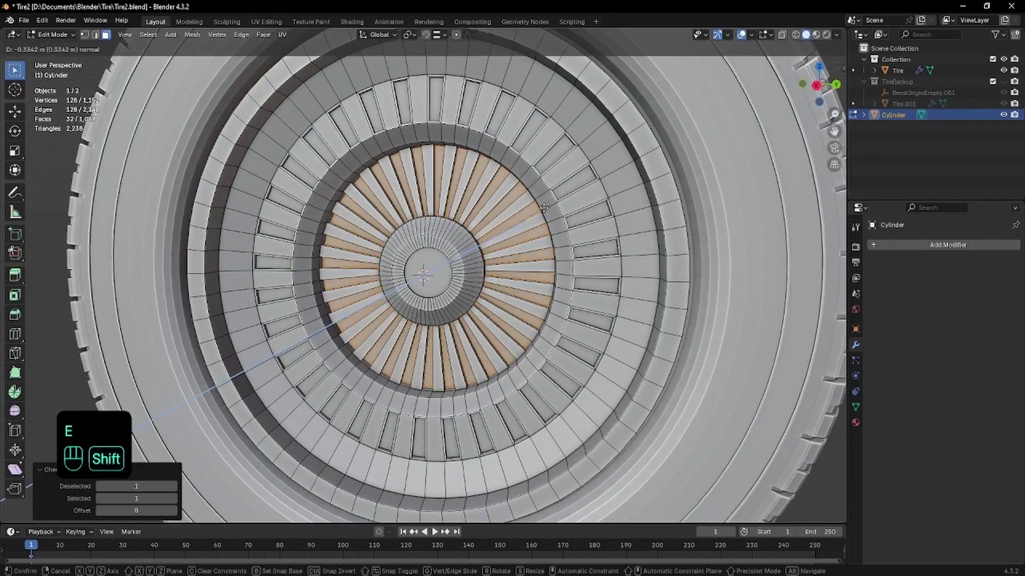
click(544, 208)
key(Tab)
- Examine the slotted wheel in isolation and inside the tire from several angles
scroll(542, 208, down, 6)
middle_drag(542, 208, 408, 182)
key(KP_Divide)
middle_drag(343, 174, 487, 253)
key(KP_Divide)
scroll(447, 193, up, 5)
scroll(532, 143, down, 2)
shift+middle_drag(532, 143, 489, 250)
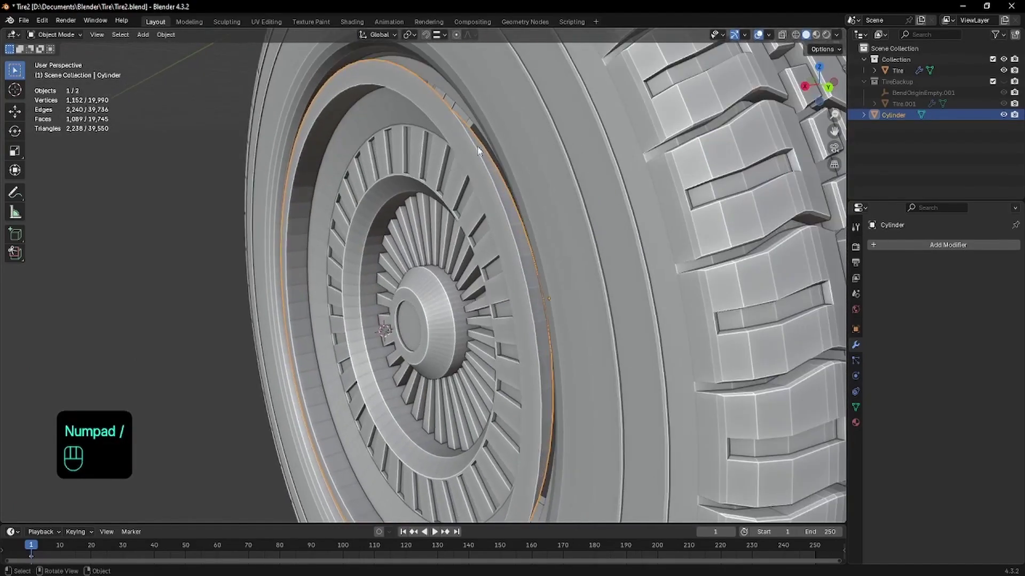
- Select the rim's outer boundary edge loop in Edit Mode and extrude it along the X axis into the tire
scroll(478, 132, up, 3)
key(Tab)
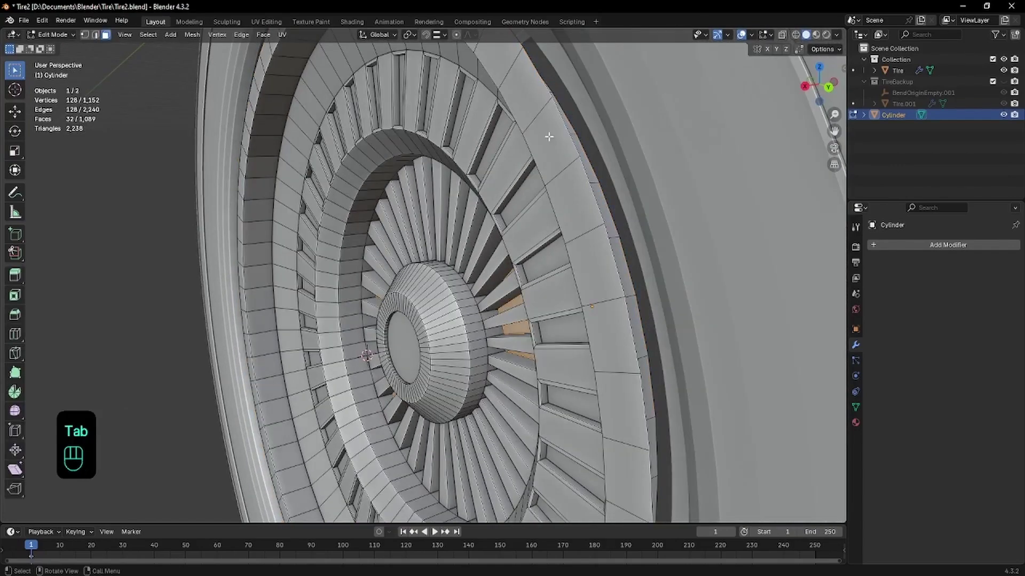
alt+click(555, 99)
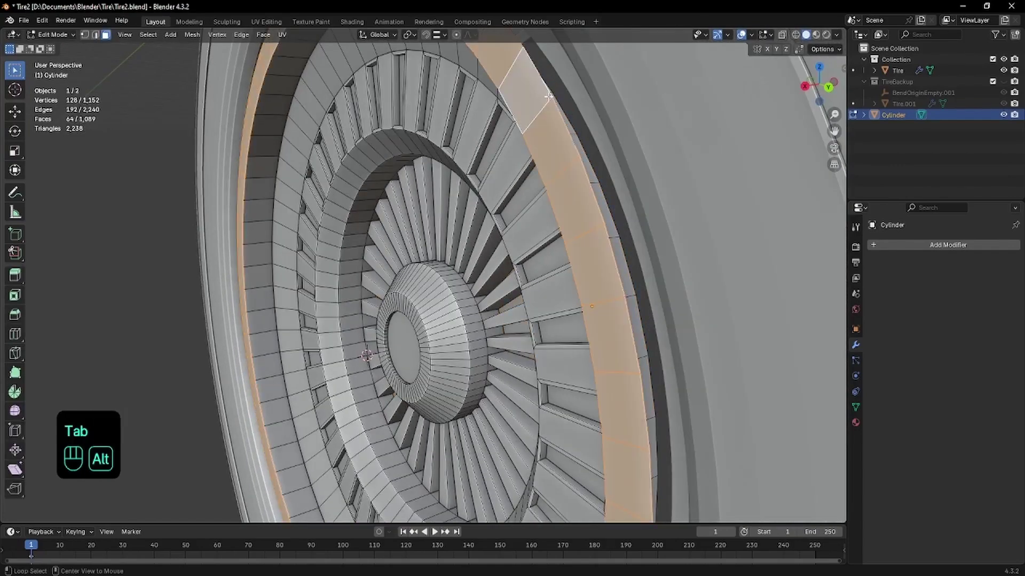
key(2)
alt+click(546, 80)
middle_drag(546, 80, 542, 78)
key(e)
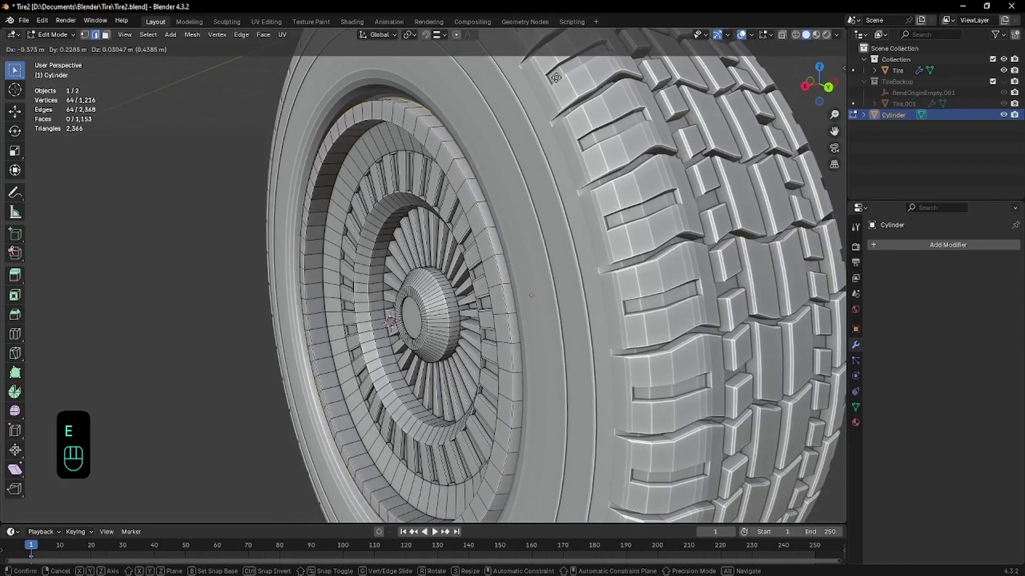
key(x)
click(581, 81)
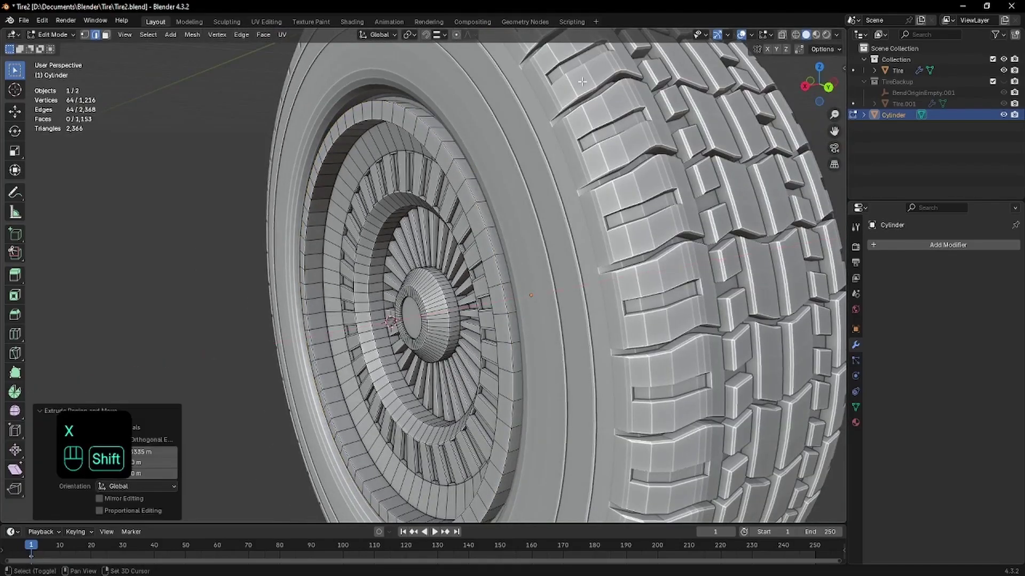
- Inspect the extruded rim wall on the isolated wheel in wireframe and solid shading
key(shift+z)
key(KP_Divide)
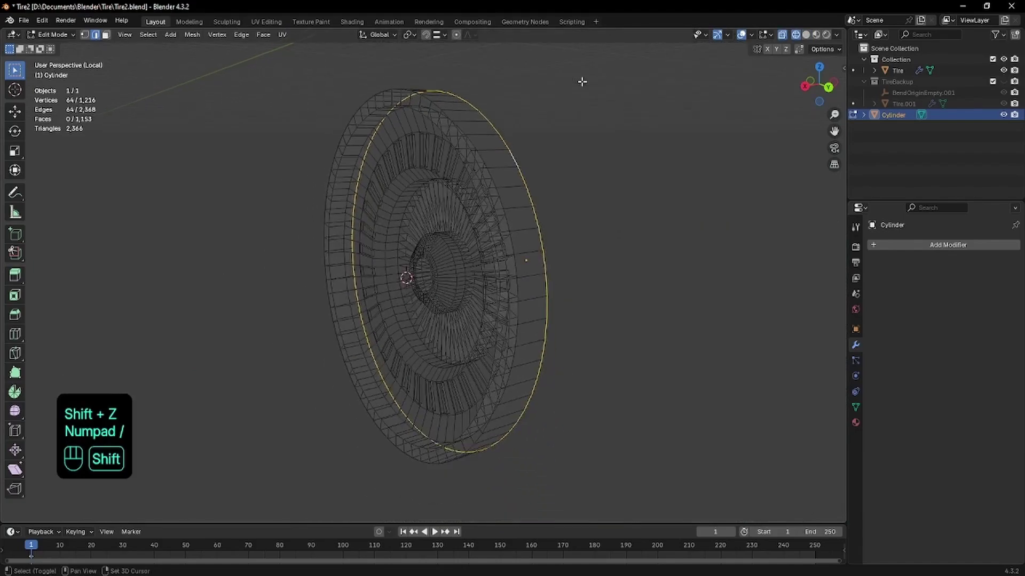
key(shift+z)
middle_drag(581, 105, 531, 111)
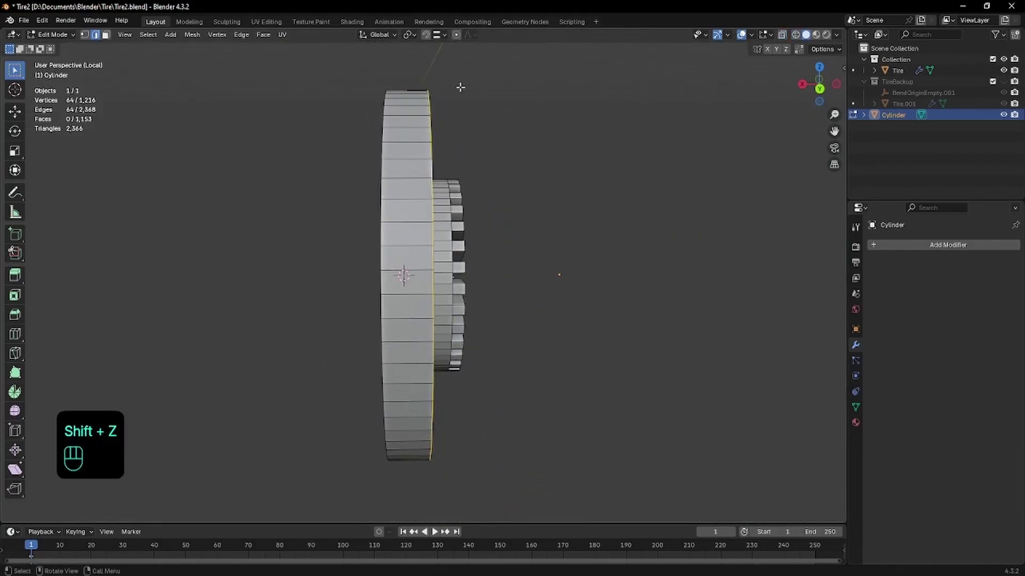
middle_drag(461, 87, 522, 191)
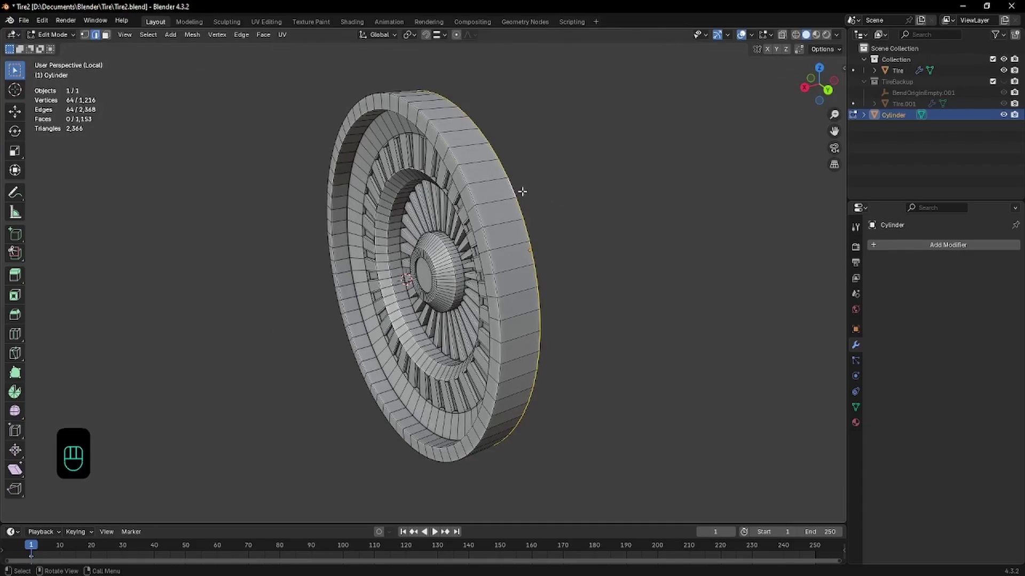
key(KP_Divide)
- Return to Object Mode and move the wheel along the X axis slightly deeper into the tire
key(Tab)
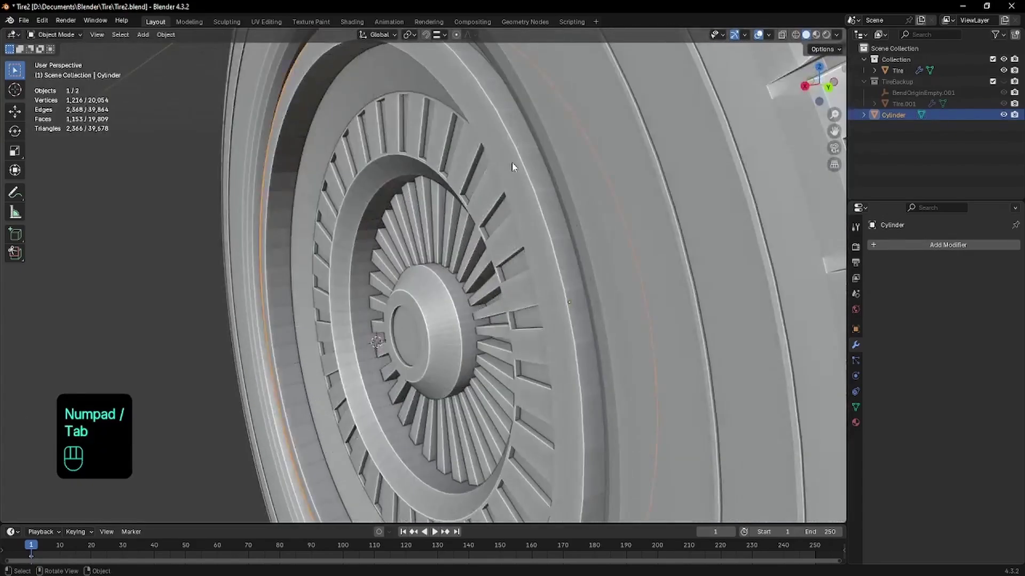
key(g)
key(y)
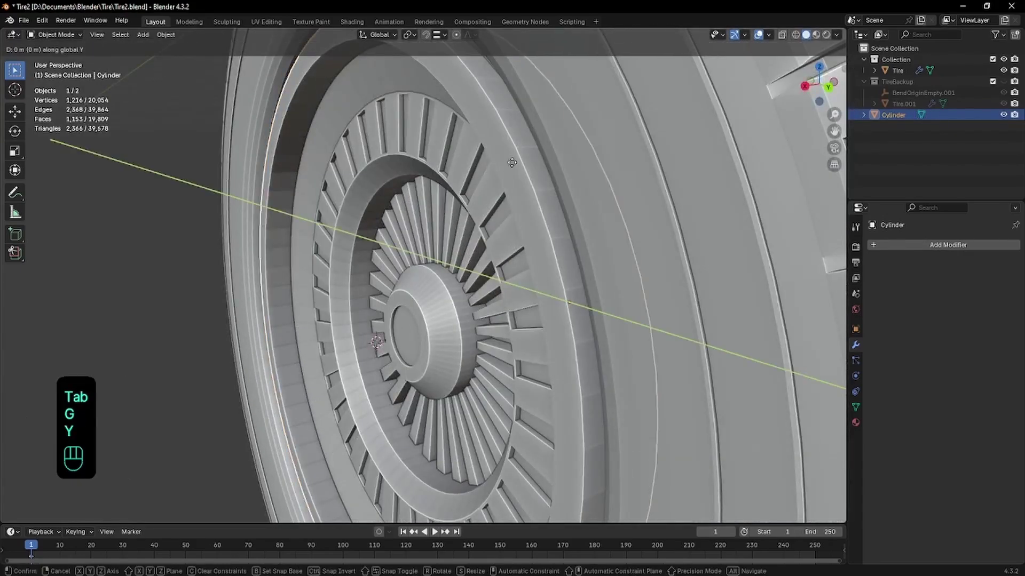
key(x)
click(563, 162)
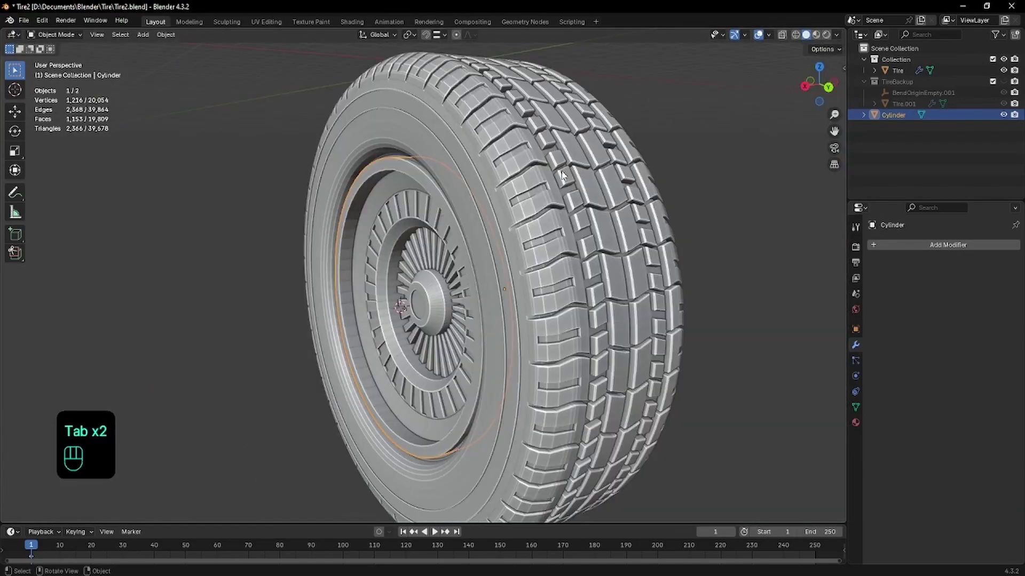
- Isolate the wheel and select the rim wall's open rear edge loop in Edit Mode
key(KP_Divide)
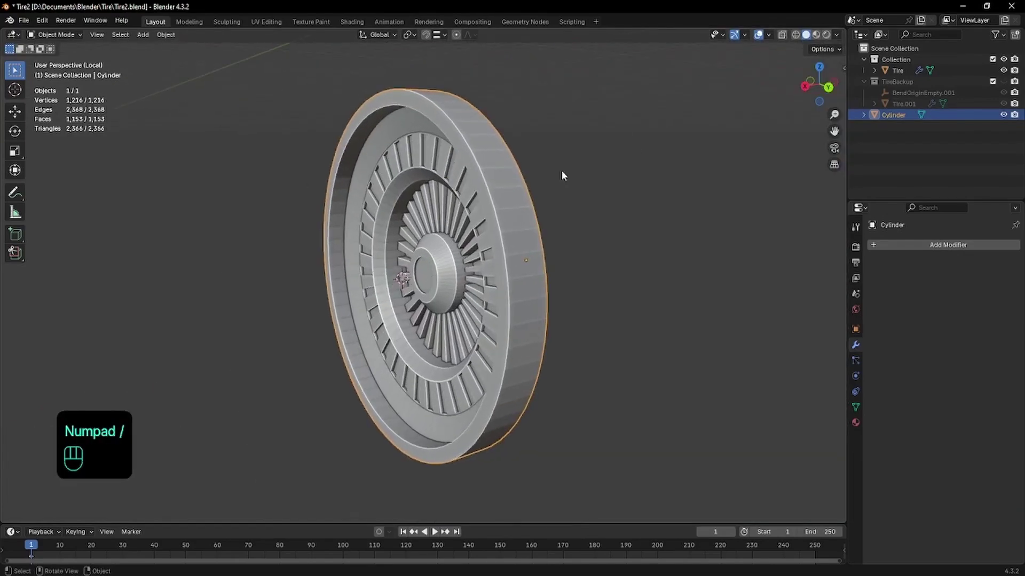
key(KP_2)
key(Tab)
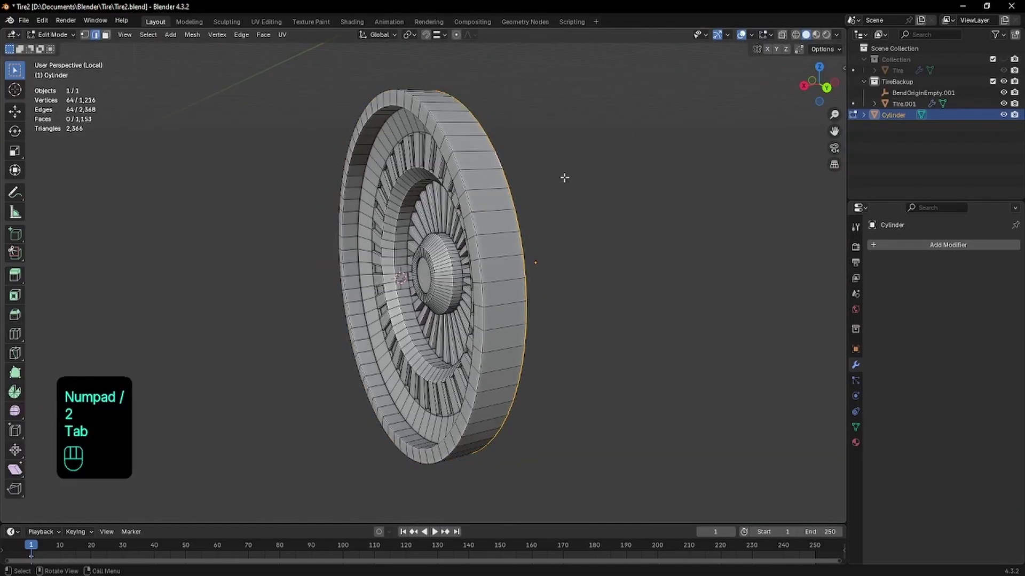
alt+click(508, 178)
middle_drag(508, 179, 418, 203)
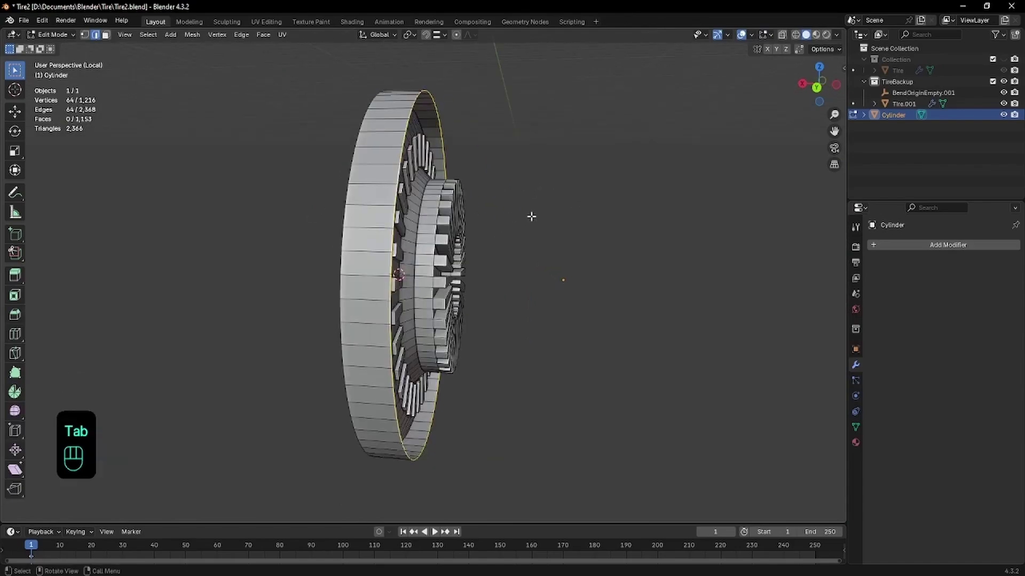
- Try capping the rear edge loop with a face, first in place and again after moving it about 3.36 m along negative X
key(f)
key(ctrl+z)
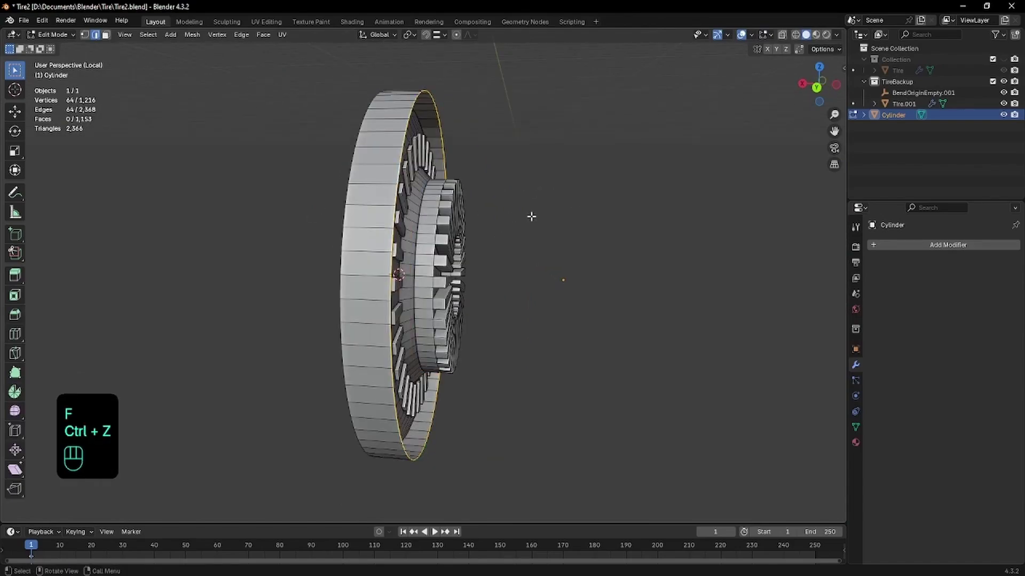
key(g)
key(x)
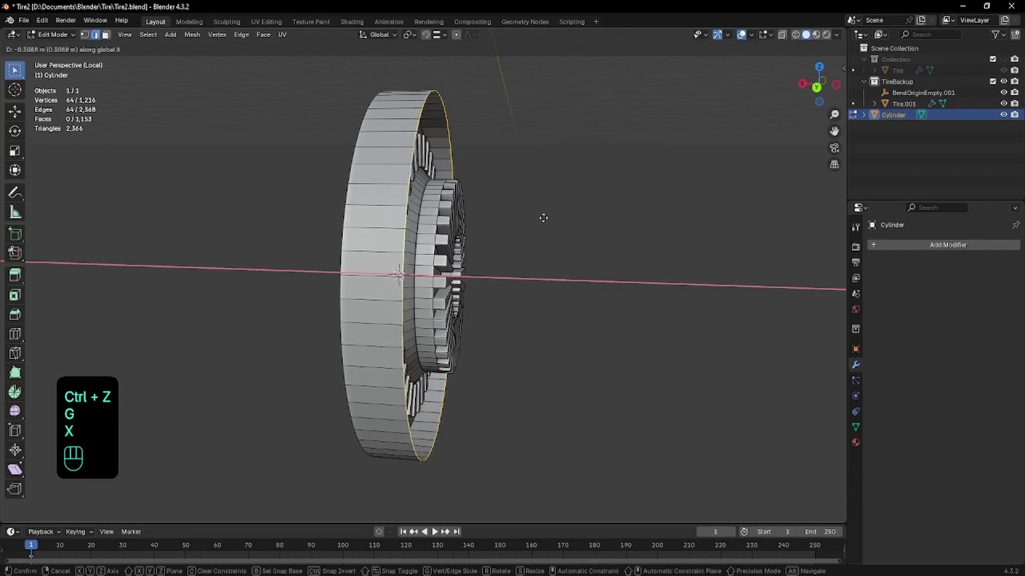
click(601, 231)
middle_drag(600, 231, 548, 237)
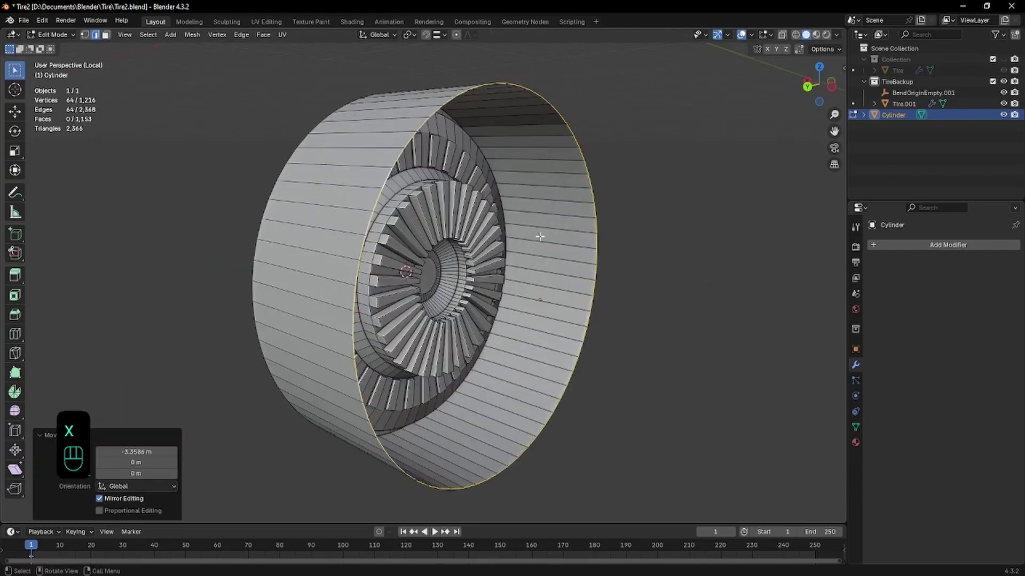
key(f)
middle_drag(333, 205, 487, 218)
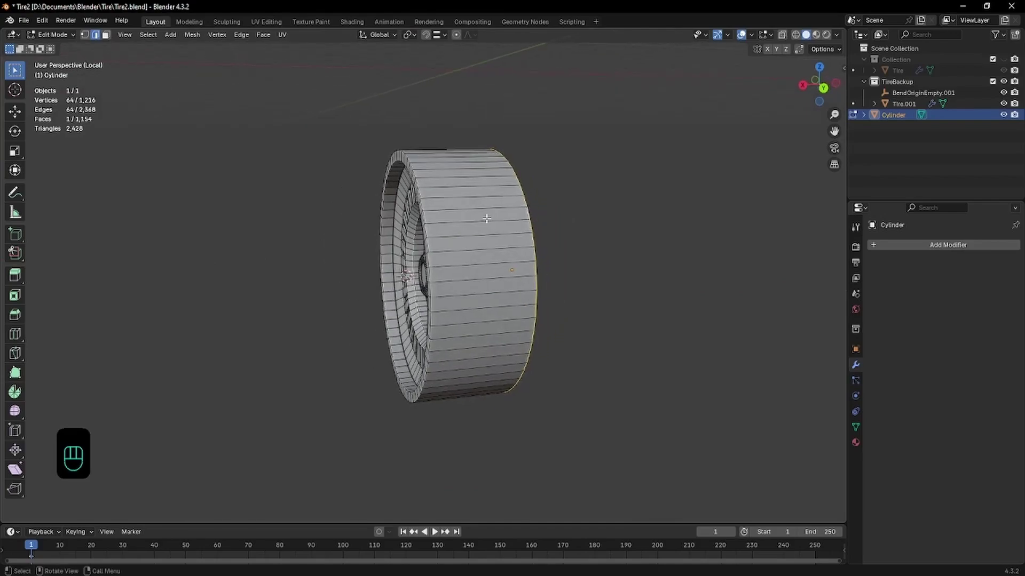
scroll(452, 212, up, 3)
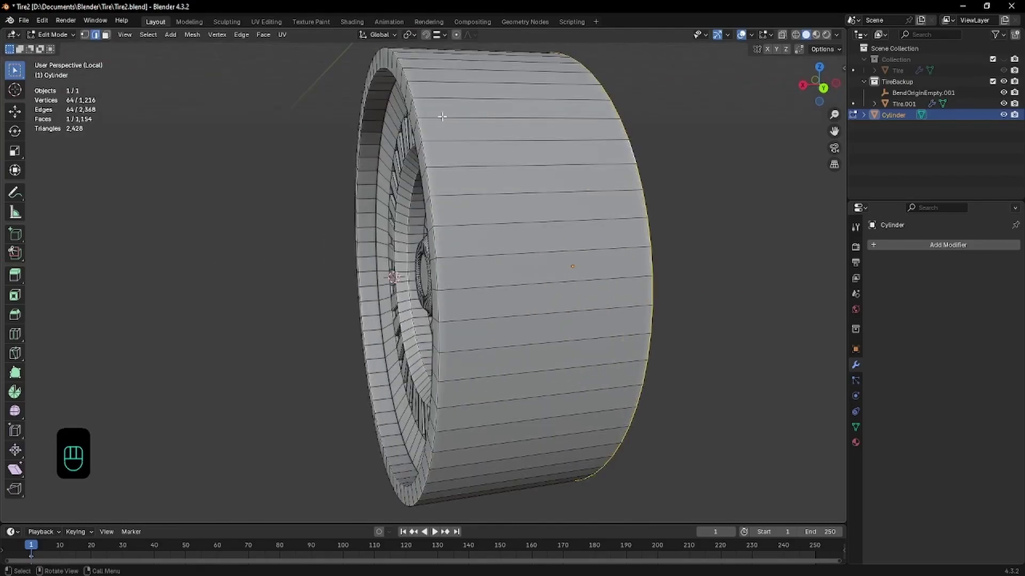
middle_drag(504, 134, 339, 140)
key(ctrl+z)
key(ctrl+z)
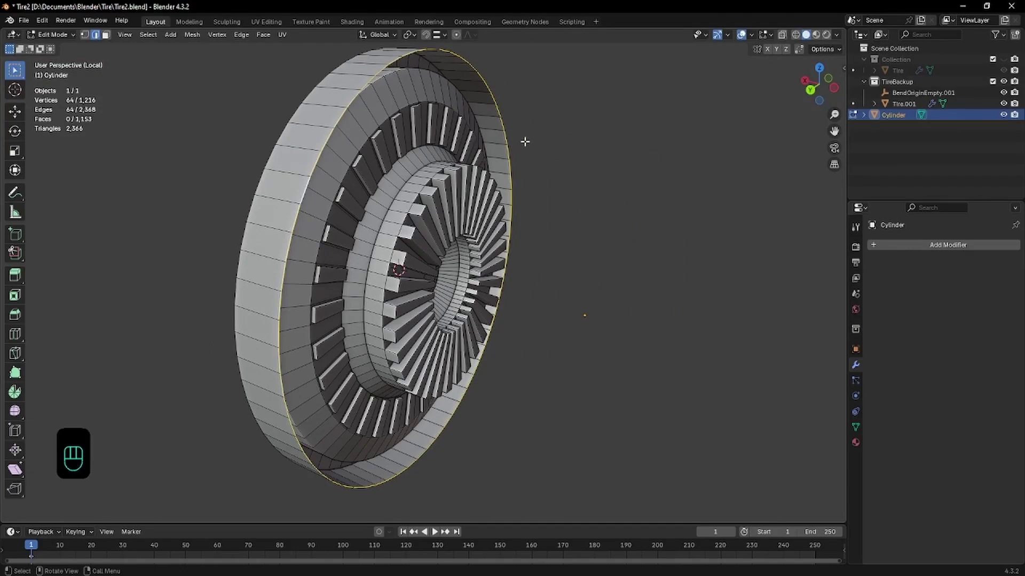
- Move the wheel's rear edge loop about 2.2 m along negative X and cap it with a face
key(g)
key(x)
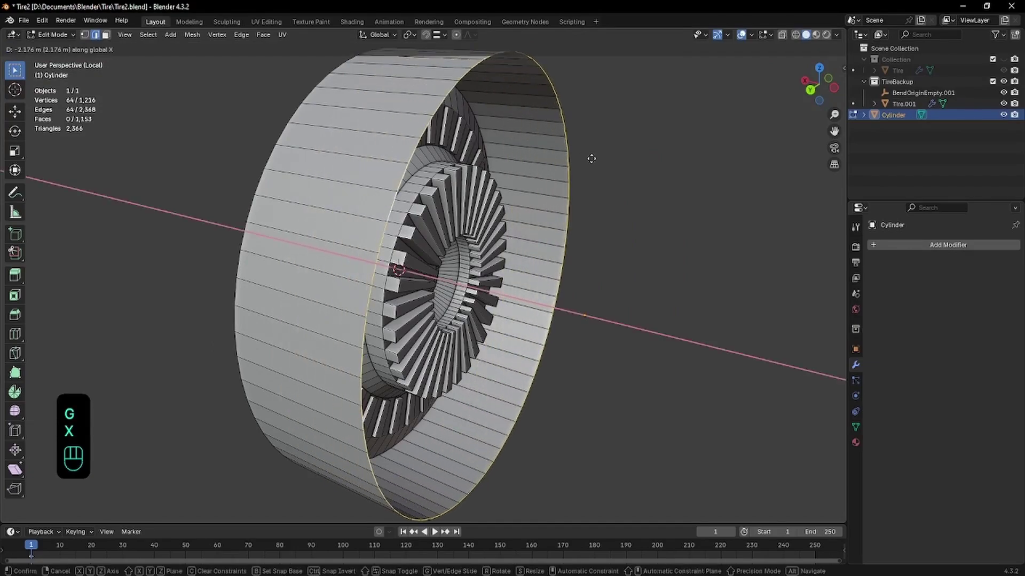
click(590, 156)
key(f)
middle_drag(498, 137, 488, 174)
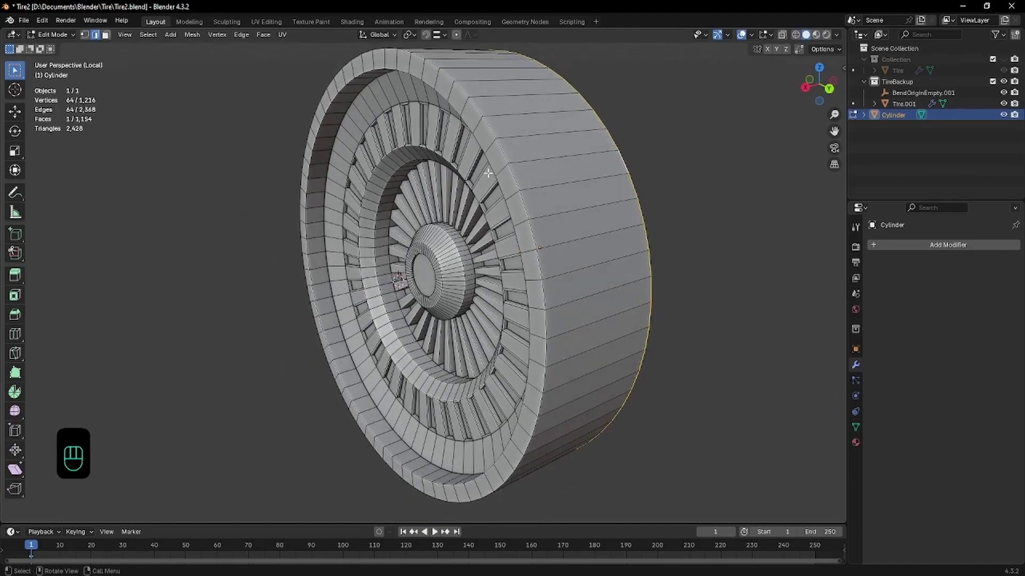
middle_drag(593, 177, 456, 209)
- Move the capped rear edge forward along X in wireframe, past the spokes, and check it in solid shading
key(shift+z)
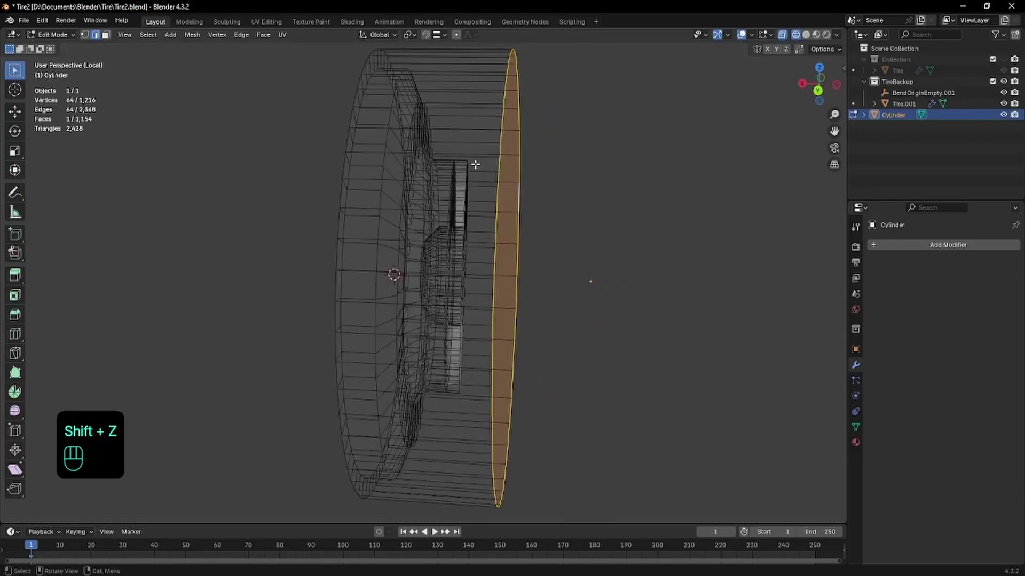
key(g)
key(x)
click(403, 163)
key(Tab)
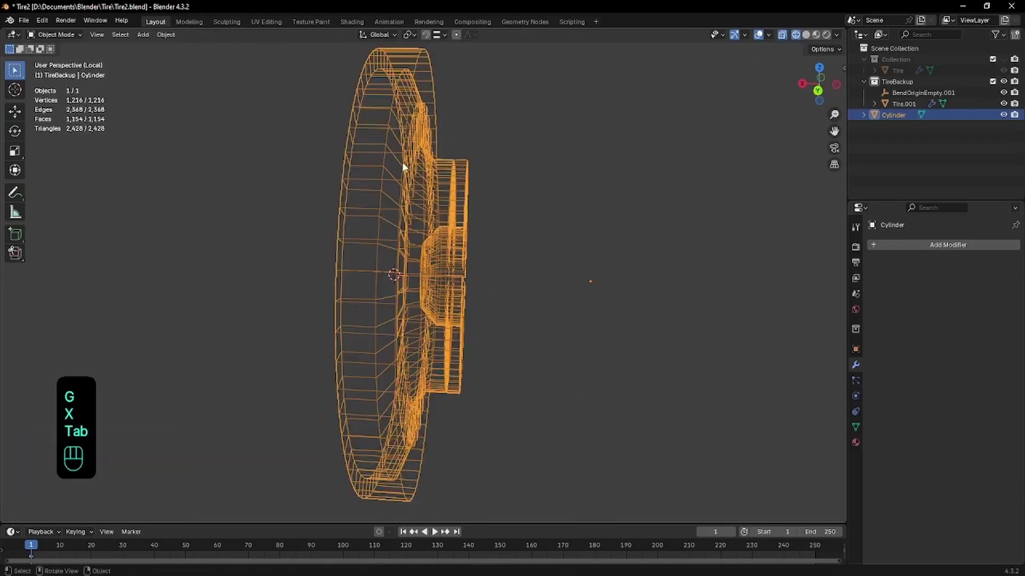
middle_drag(402, 163, 376, 155)
key(shift+z)
key(Tab)
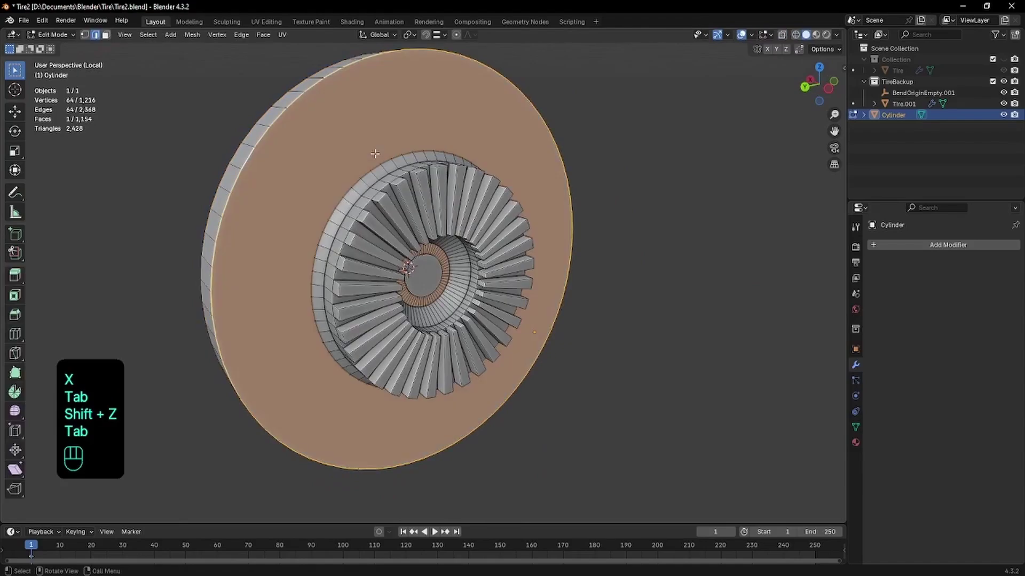
- Move the rear cap back along negative X behind the spokes and exit the isolated view in Object Mode
key(g)
key(x)
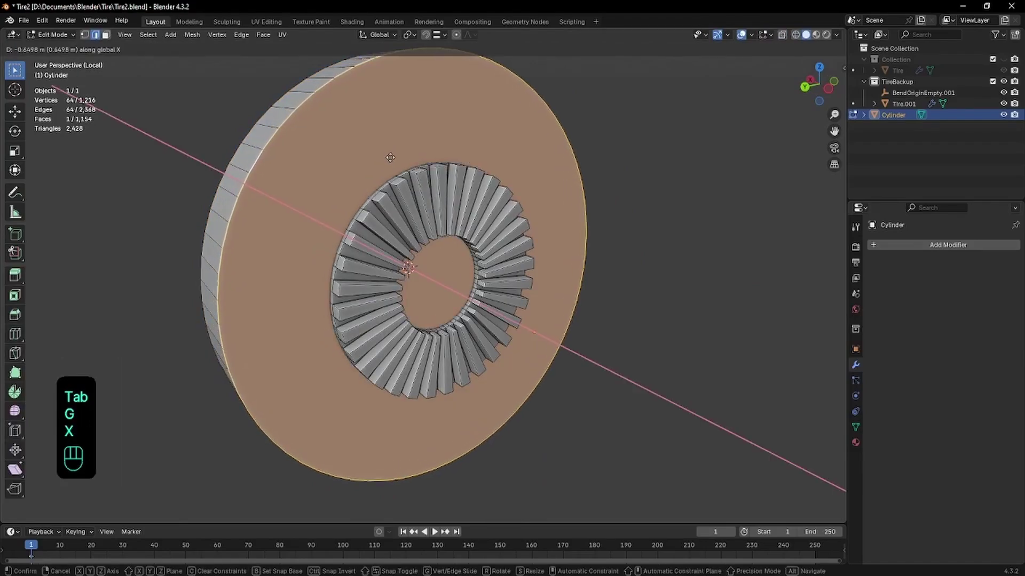
click(448, 180)
key(Tab)
middle_drag(448, 179, 451, 201)
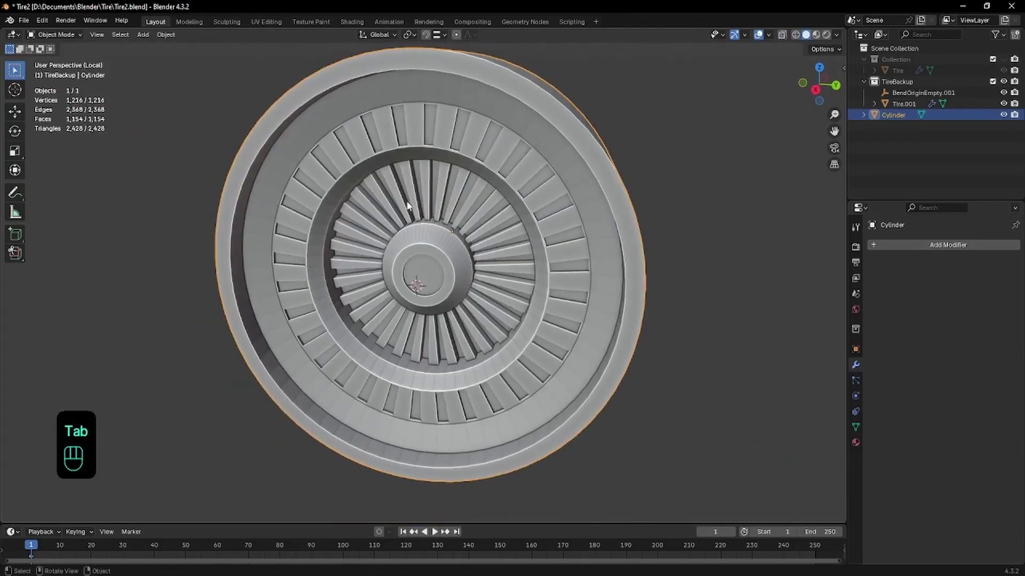
key(slash)
scroll(537, 188, up, 4)
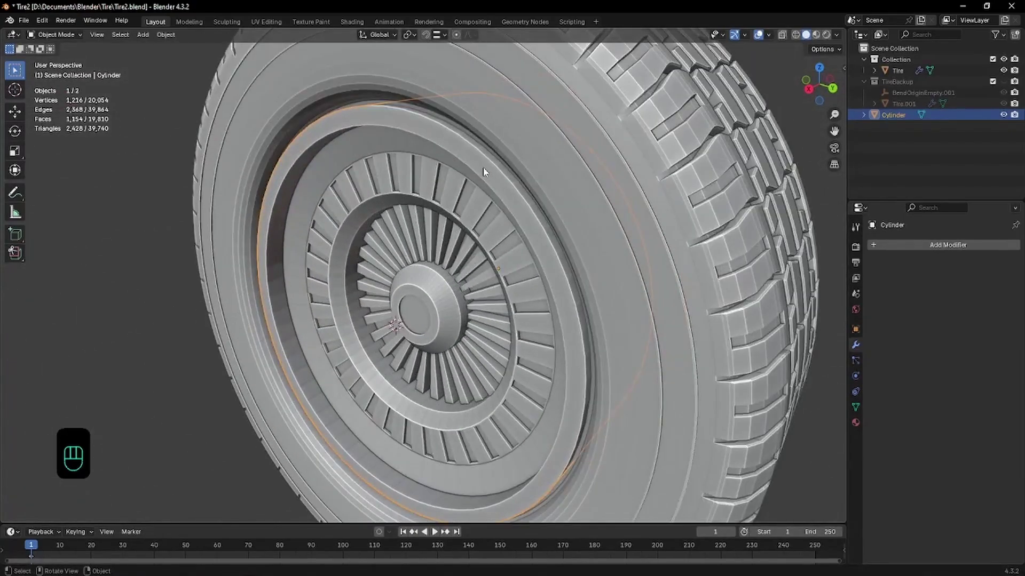
- Apply Shade Auto Smooth to the wheel and check its surface shading
right_click(485, 184)
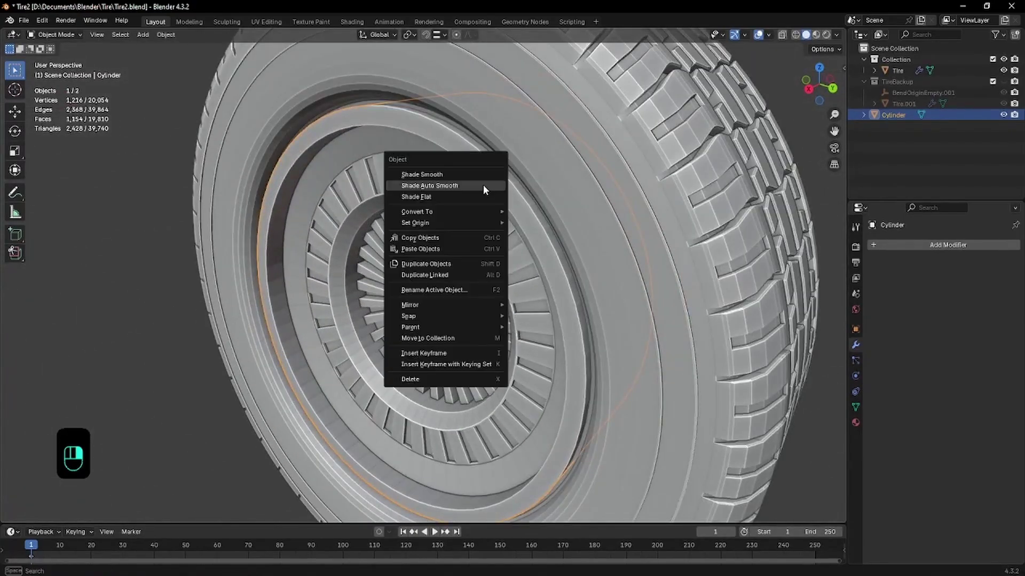
click(482, 185)
middle_drag(483, 184, 526, 181)
key(Tab)
scroll(460, 175, up, 3)
key(Tab)
scroll(494, 179, down, 2)
- Add a Bevel modifier and a Subdivision Surface modifier to the wheel
click(887, 241)
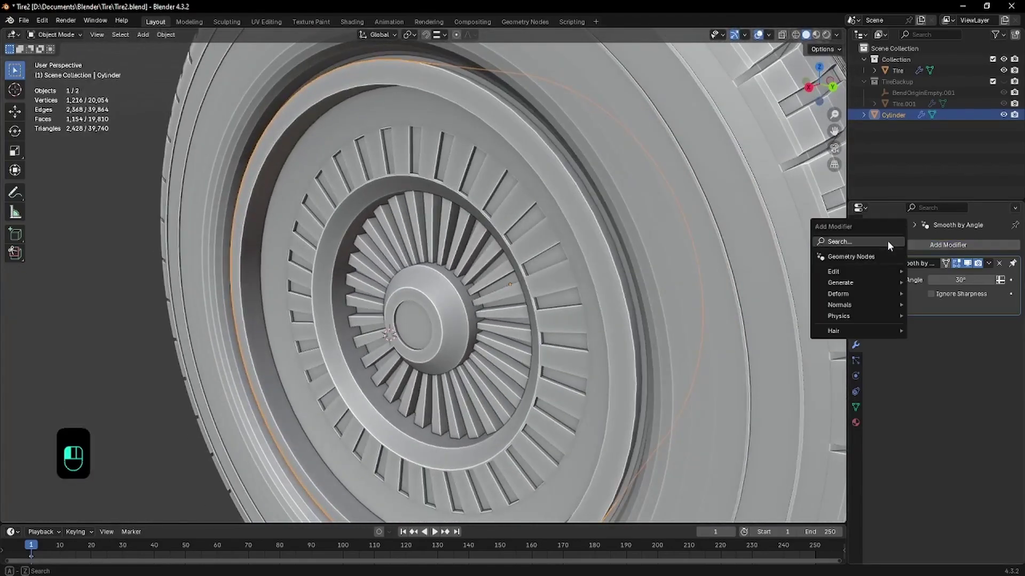
click(887, 241)
text(be)
key(Return)
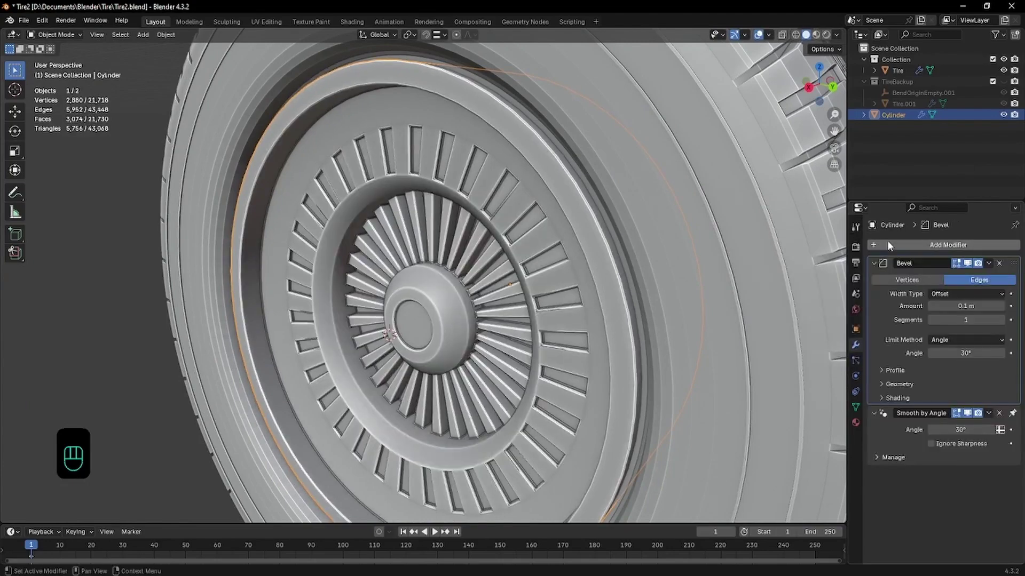
click(937, 245)
text(s)
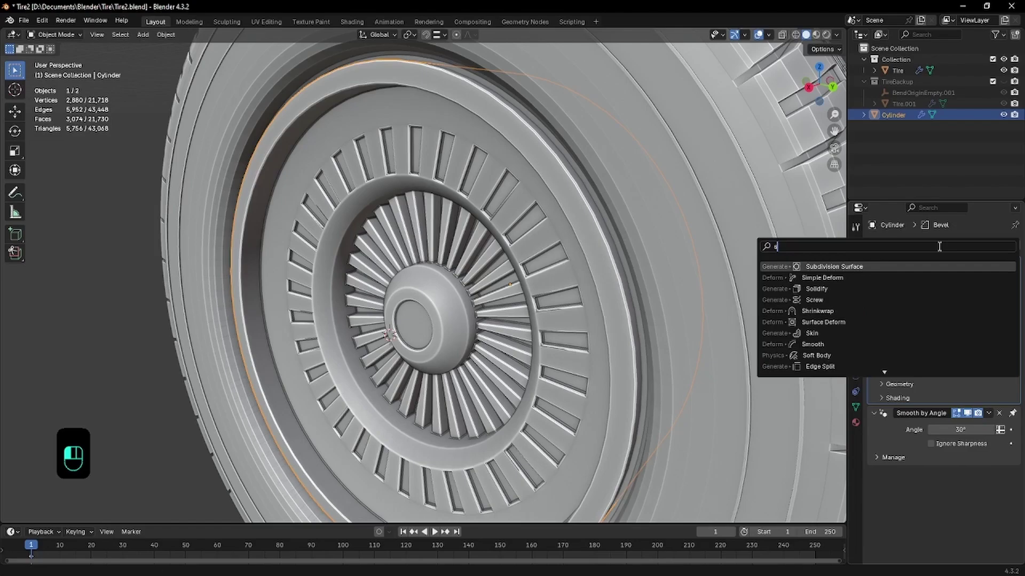
text(ub)
key(Return)
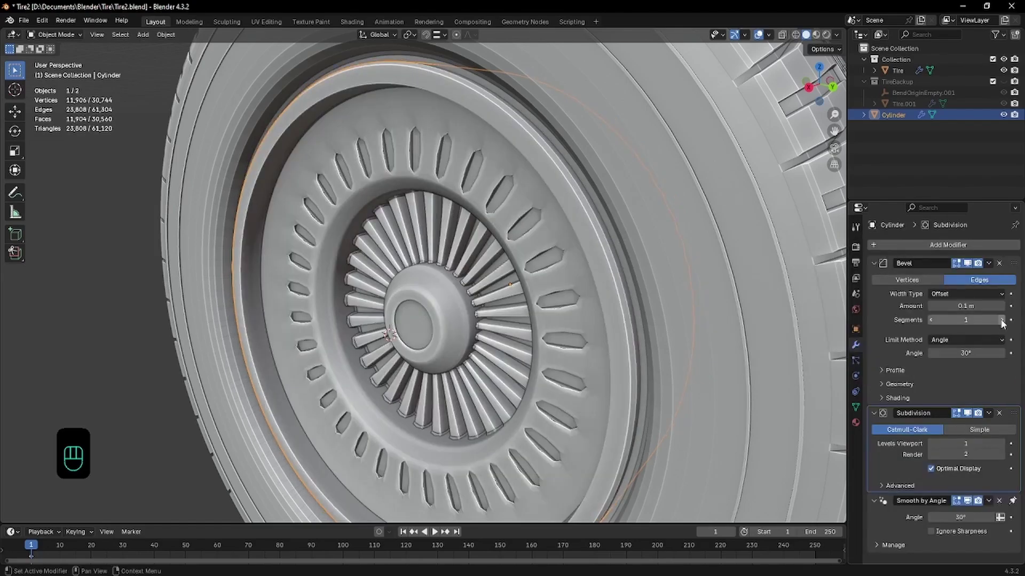
- Set the wheel's Bevel modifier to 2 segments and the Subdivision viewport level to 2
click(1001, 320)
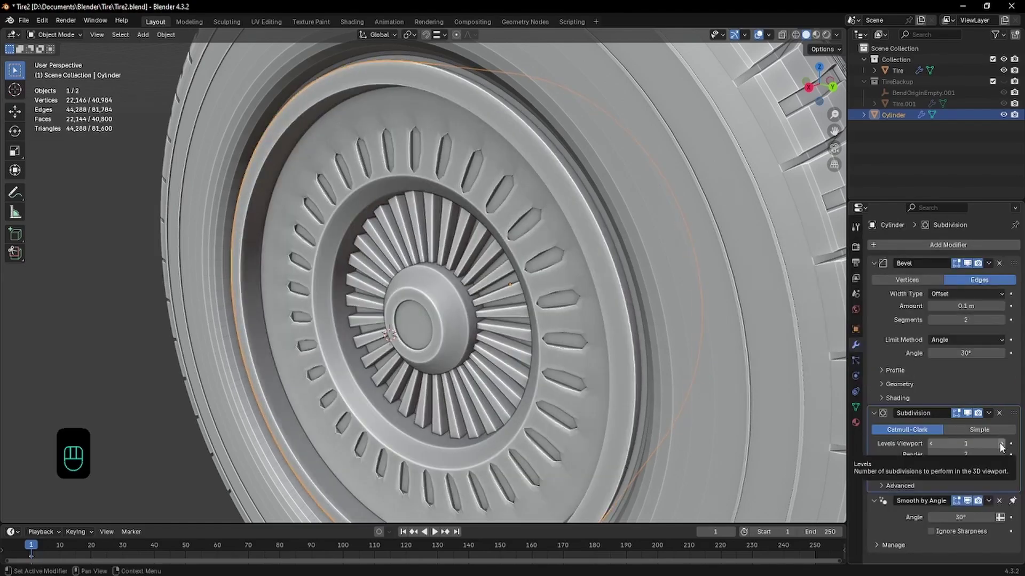
click(1001, 444)
scroll(574, 254, down, 3)
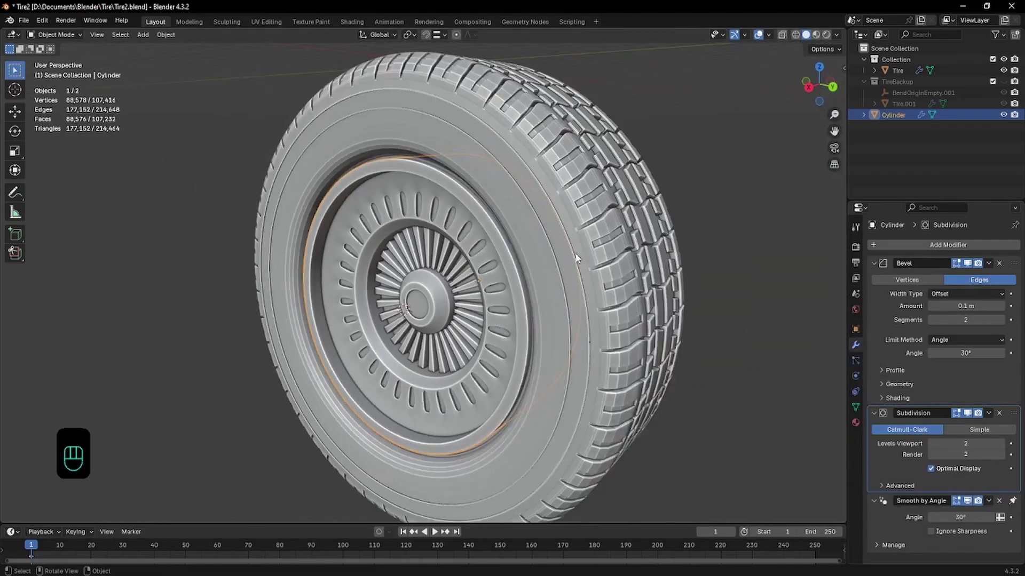
middle_drag(479, 240, 528, 238)
scroll(528, 238, up, 3)
- Add a centered loop cut through the outer ring of slots in Edit Mode
key(Tab)
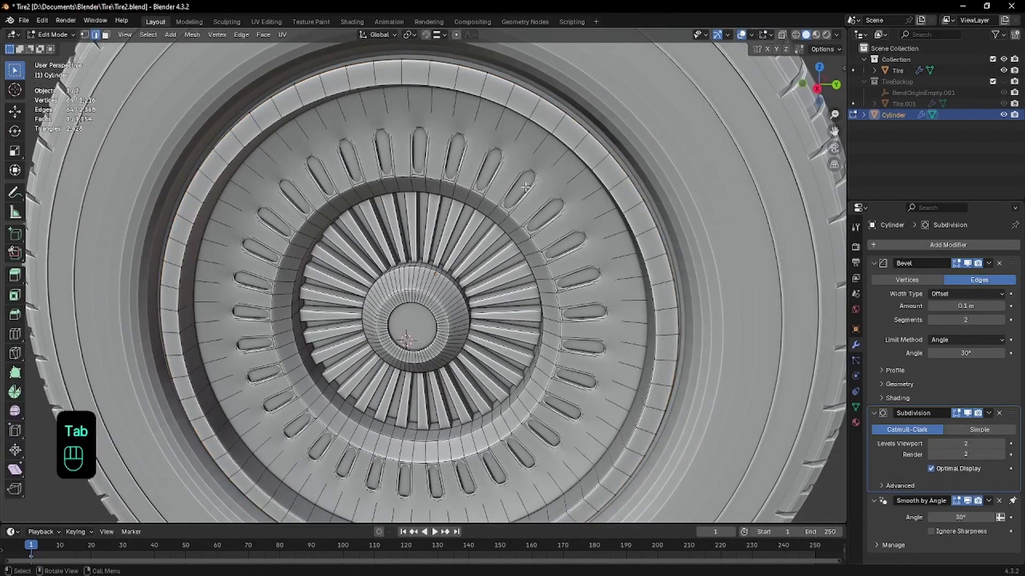
scroll(507, 168, up, 2)
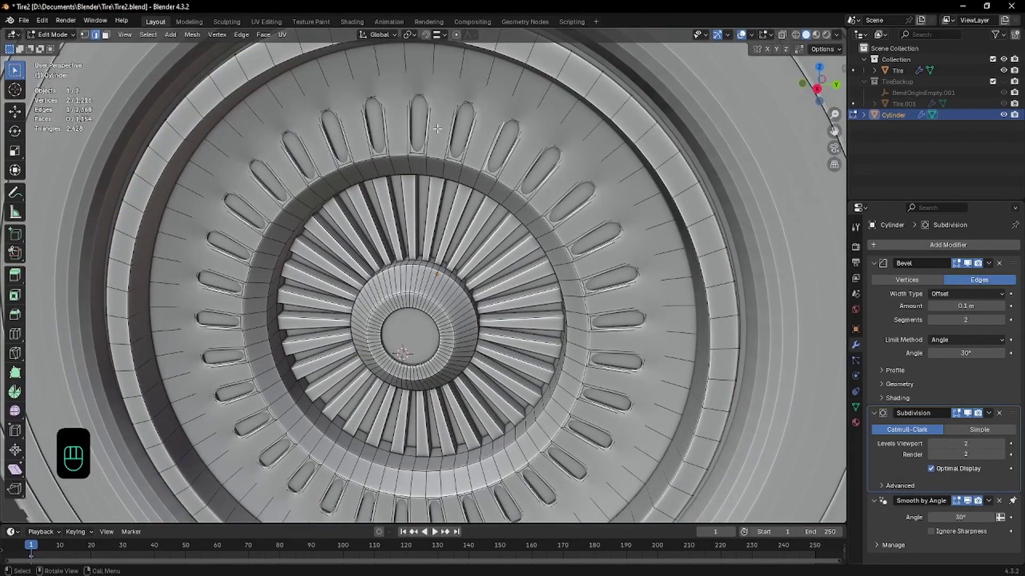
key(ctrl+r)
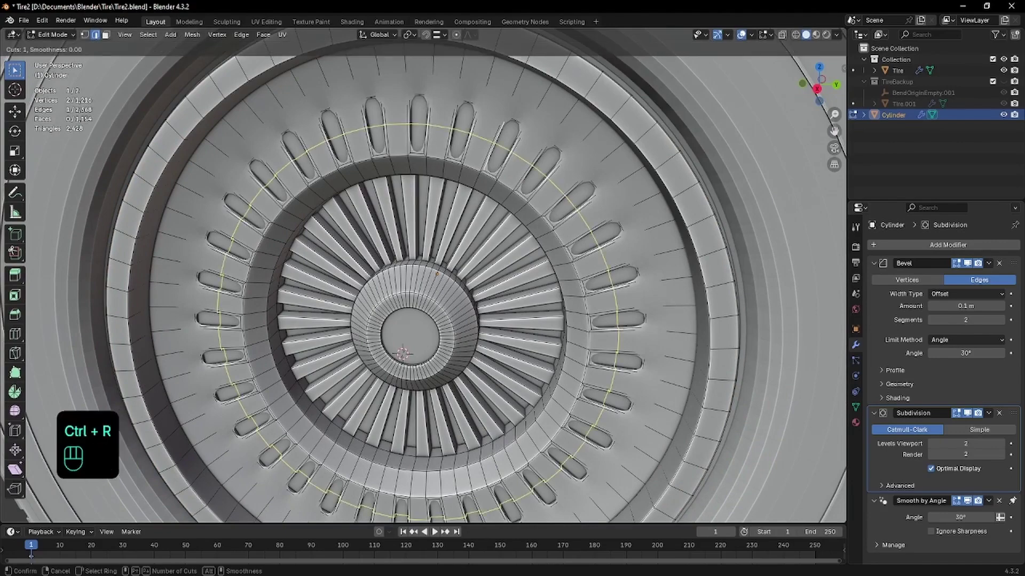
click(469, 144)
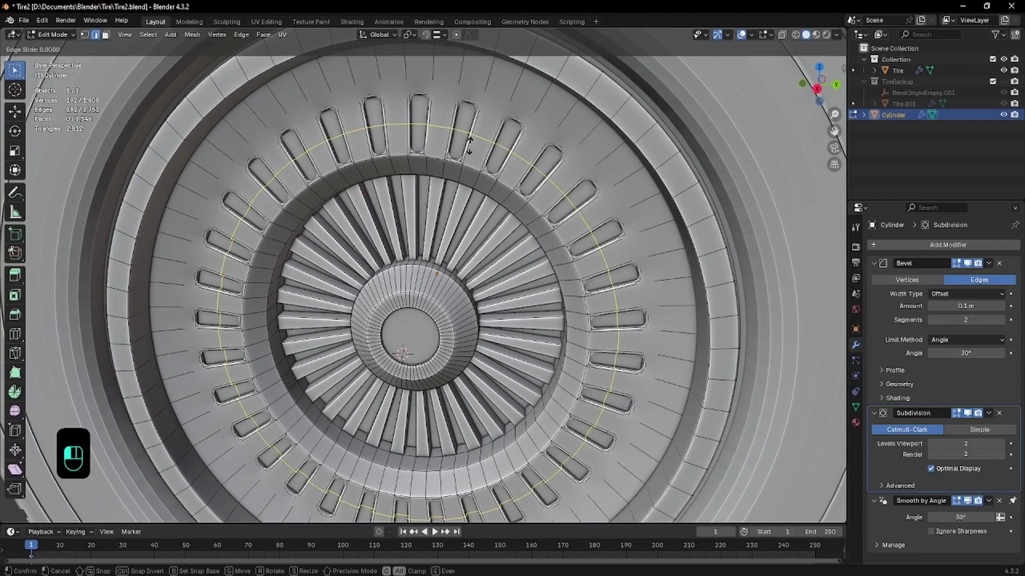
right_click(515, 180)
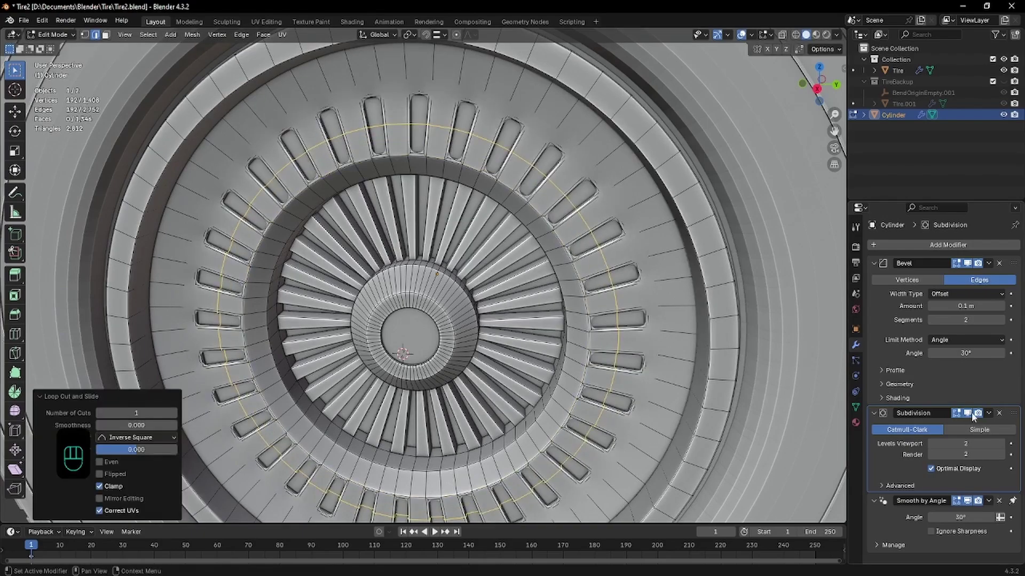
- Hide the Subdivision and Bevel modifiers in the viewport and scale the new loop by 0.892 toward the slots' inner ends
click(967, 413)
click(967, 263)
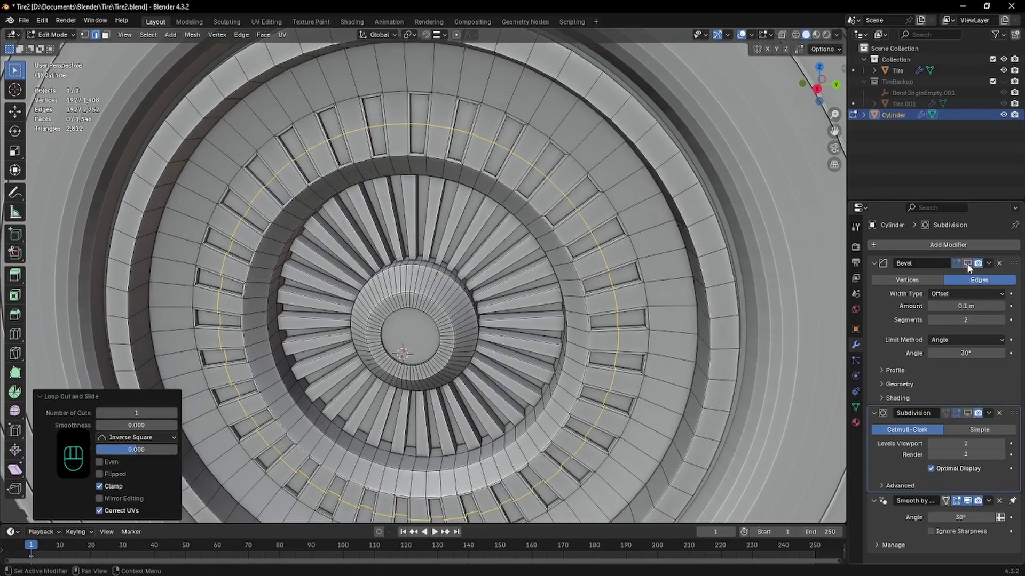
key(s)
click(623, 218)
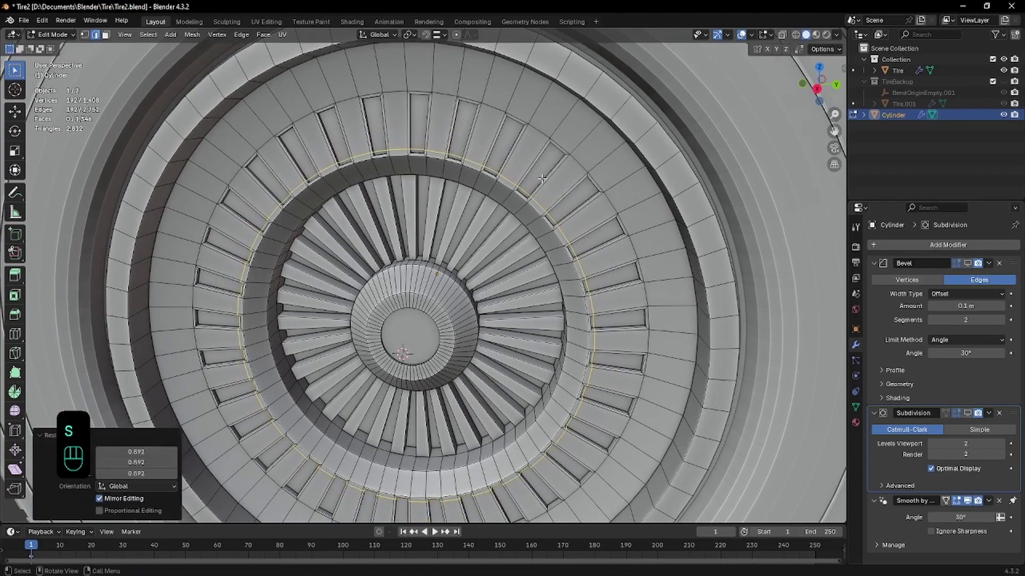
click(543, 179)
- Add a second loop cut near the slots' outer ends, then review the wheel in Object Mode with both modifiers shown
key(ctrl+r)
click(540, 162)
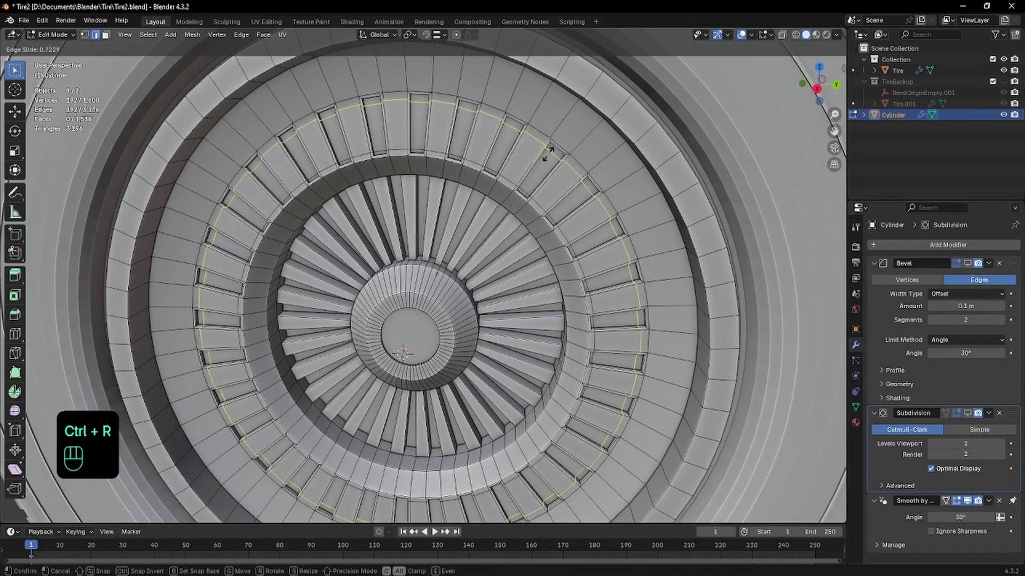
click(550, 151)
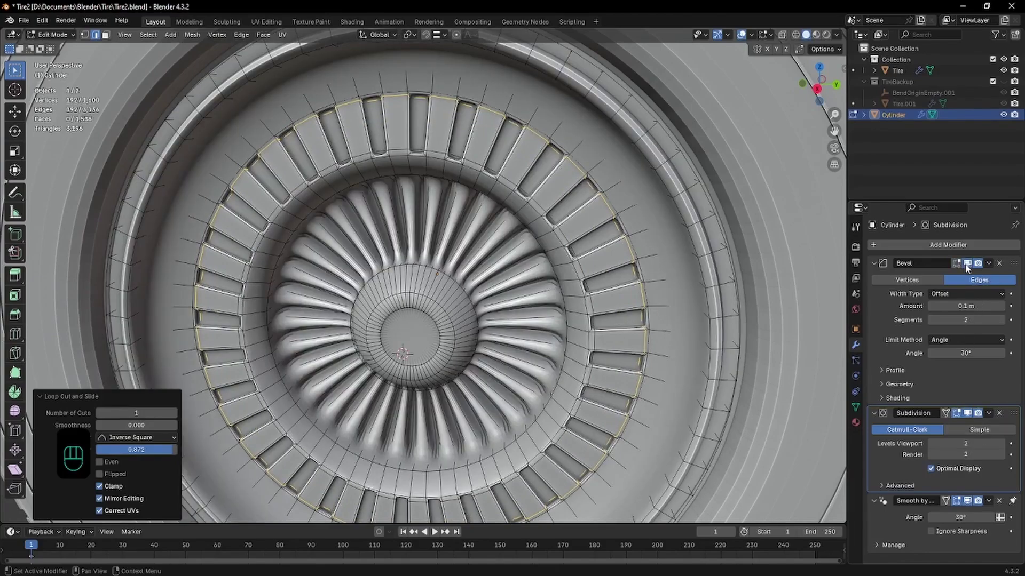
key(Tab)
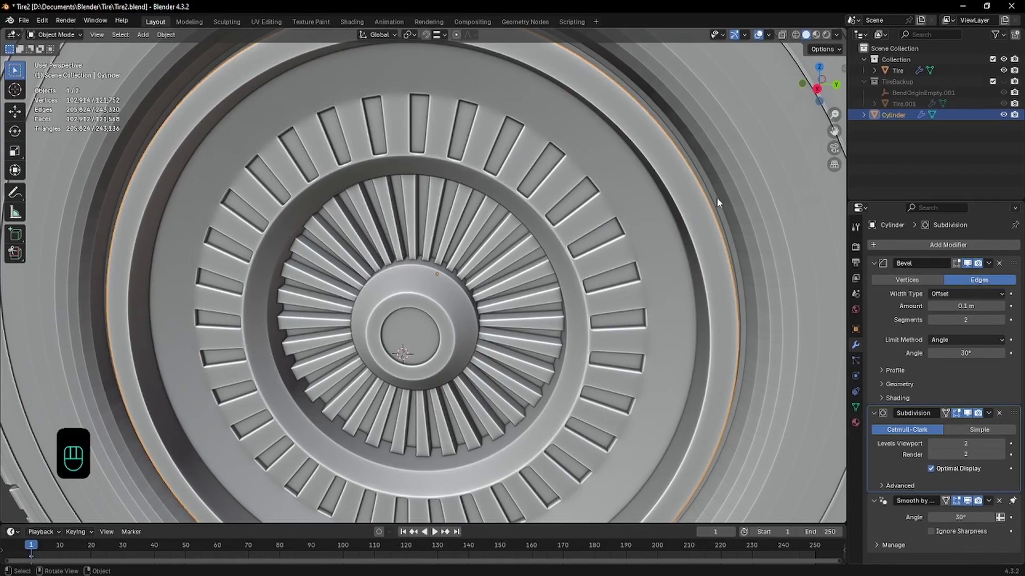
scroll(693, 216, down, 6)
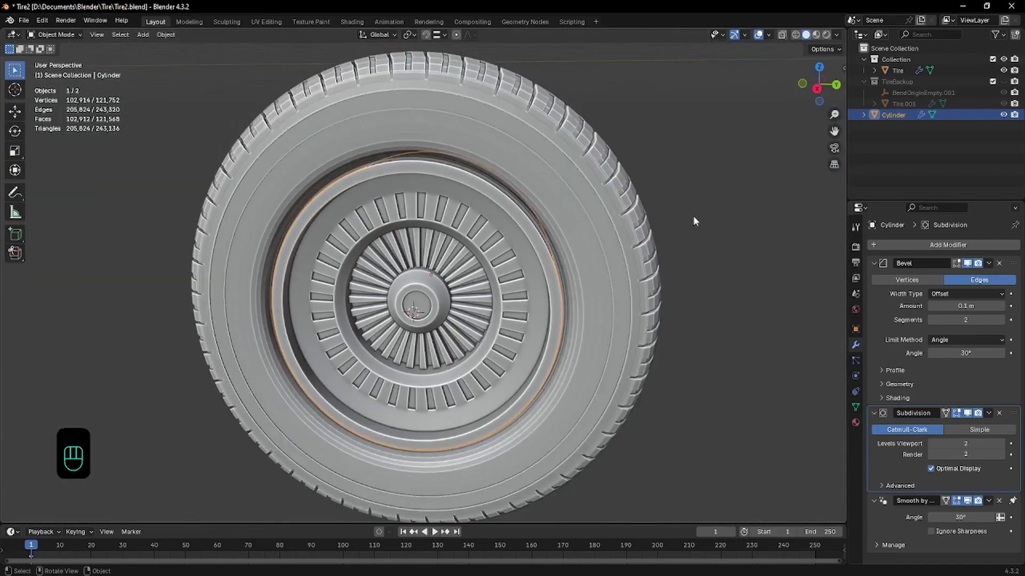
middle_drag(693, 216, 577, 137)
key(Tab)
key(Tab)
- Delete the wheel and try snapping the 3D cursor using the selected inner edge loop of the tire
scroll(514, 207, up, 4)
click(514, 207)
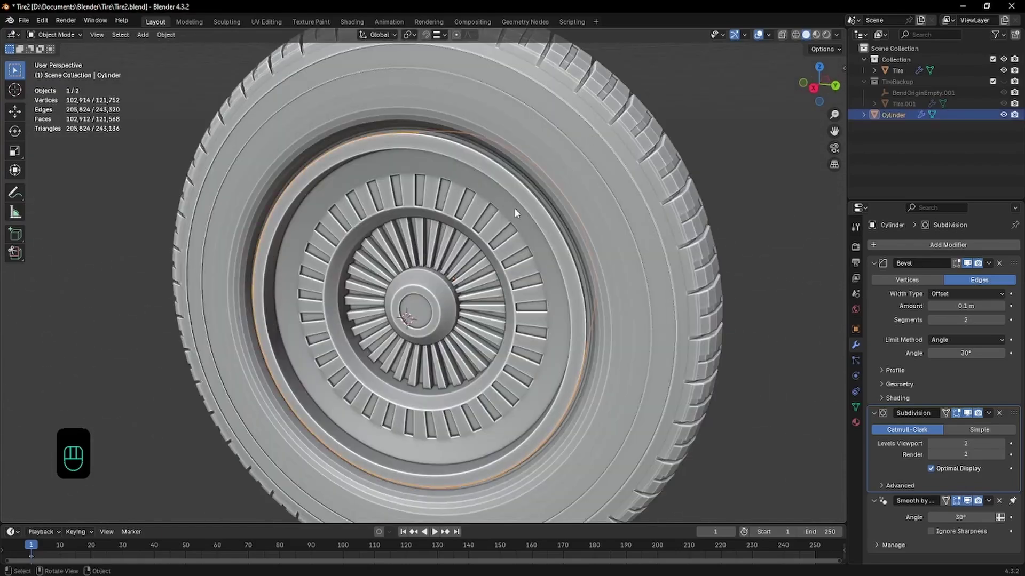
key(Delete)
scroll(412, 256, down, 2)
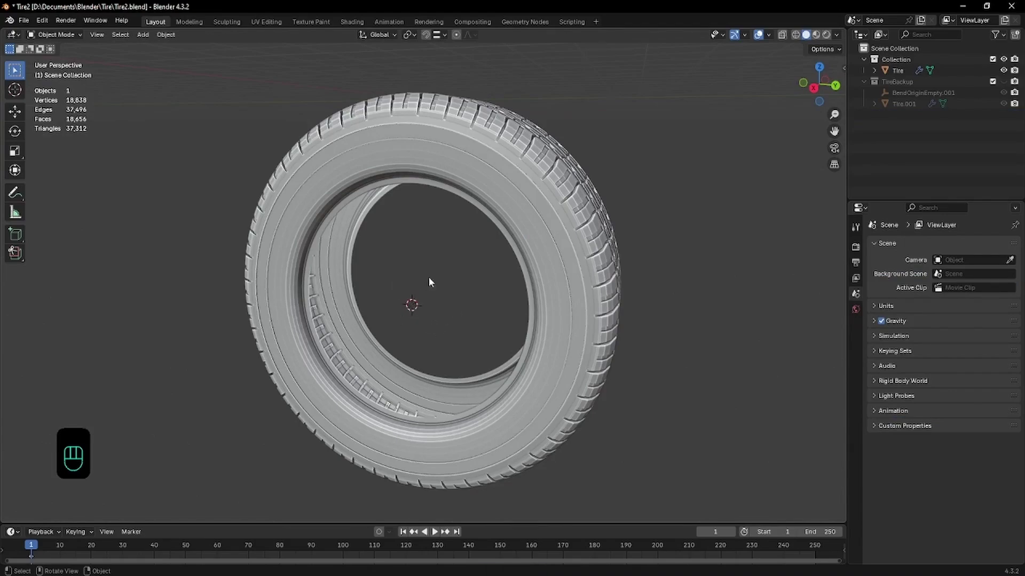
click(417, 173)
key(Tab)
key(shift+s)
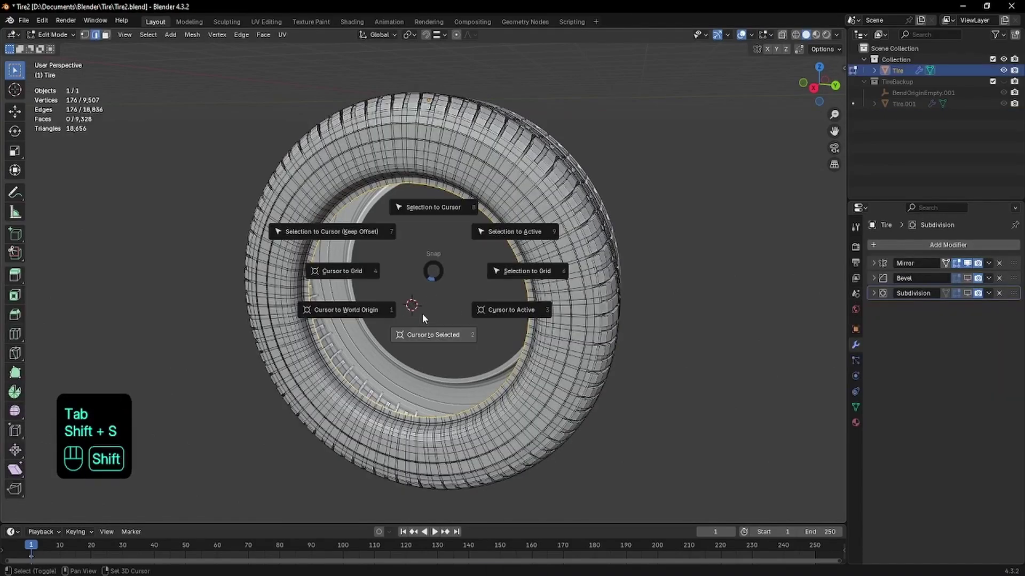
click(386, 316)
key(Tab)
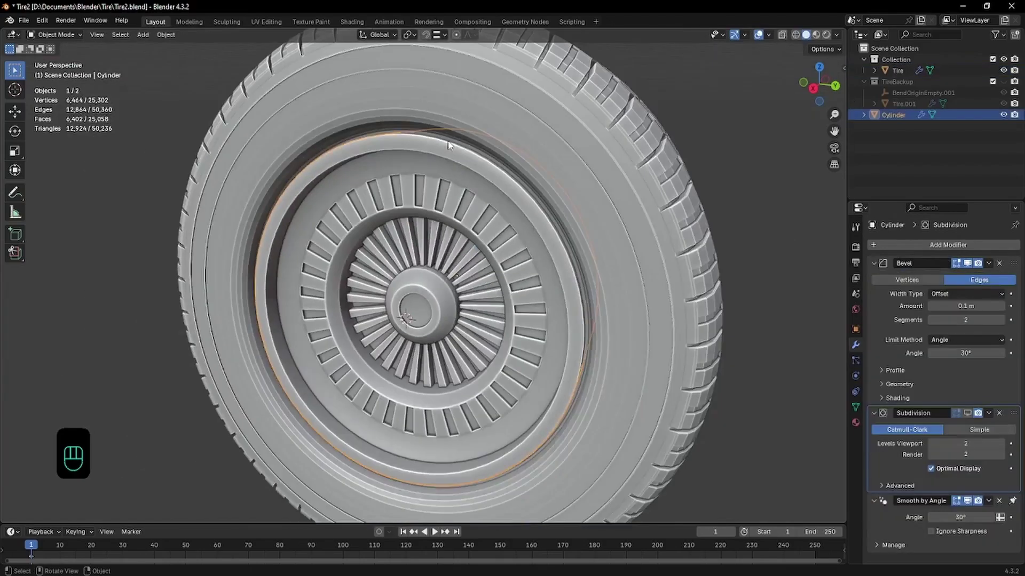
key(Tab)
key(Tab)
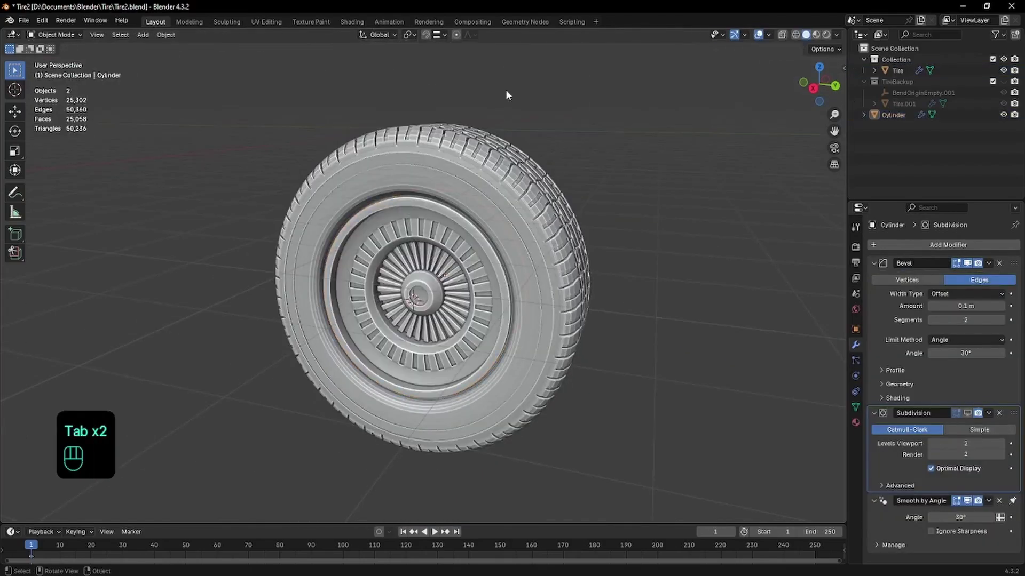
- Add a centered loop cut around the flat ring between the wheel's outer slots and its rim
scroll(438, 128, up, 4)
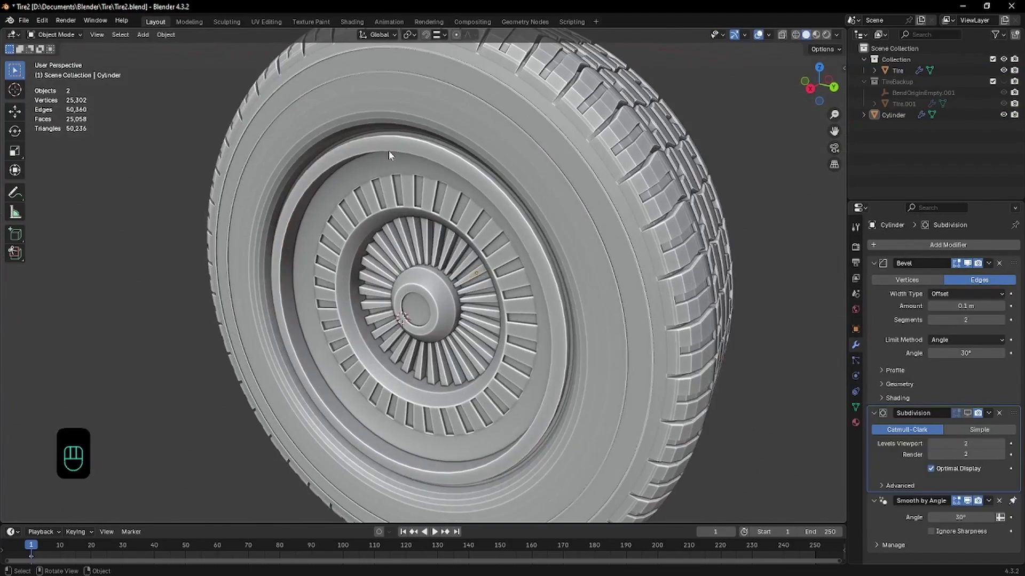
middle_drag(389, 155, 430, 156)
scroll(435, 153, up, 4)
key(Tab)
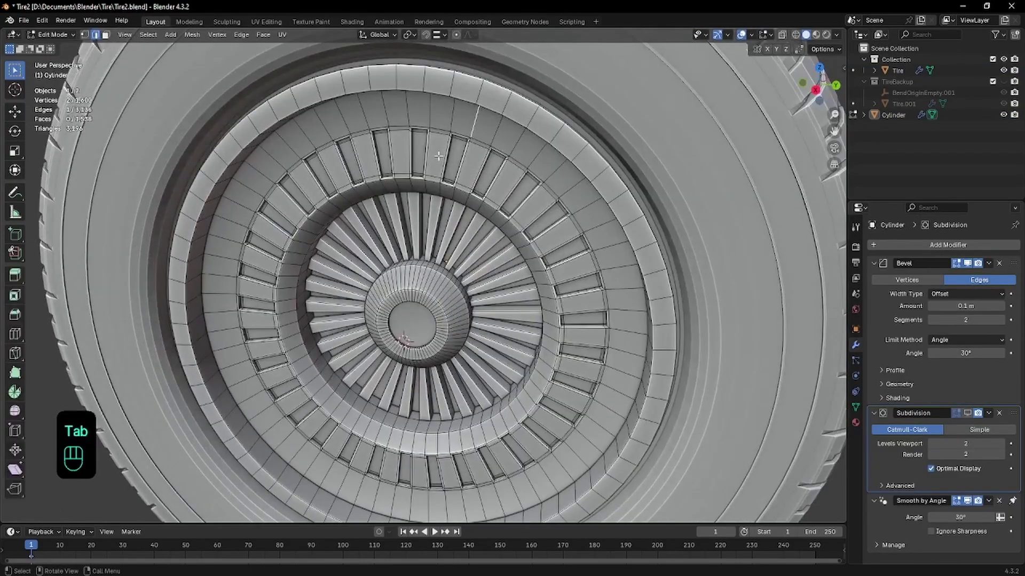
key(ctrl+r)
click(430, 111)
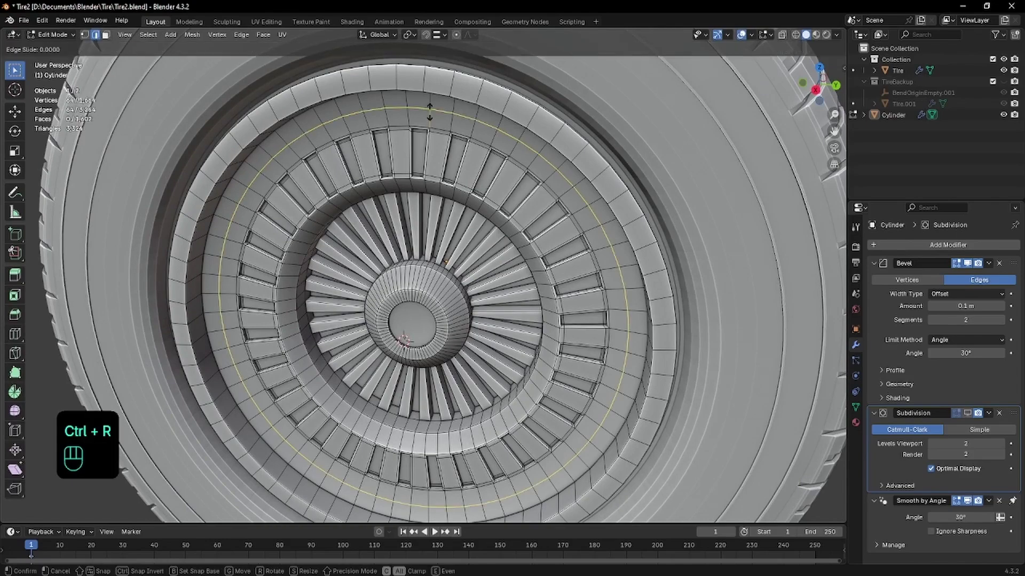
right_click(430, 111)
- Bevel the new loop about 0.0098 m wide and extrude the resulting strip inward about 0.05 m to form a groove
key(ctrl+b)
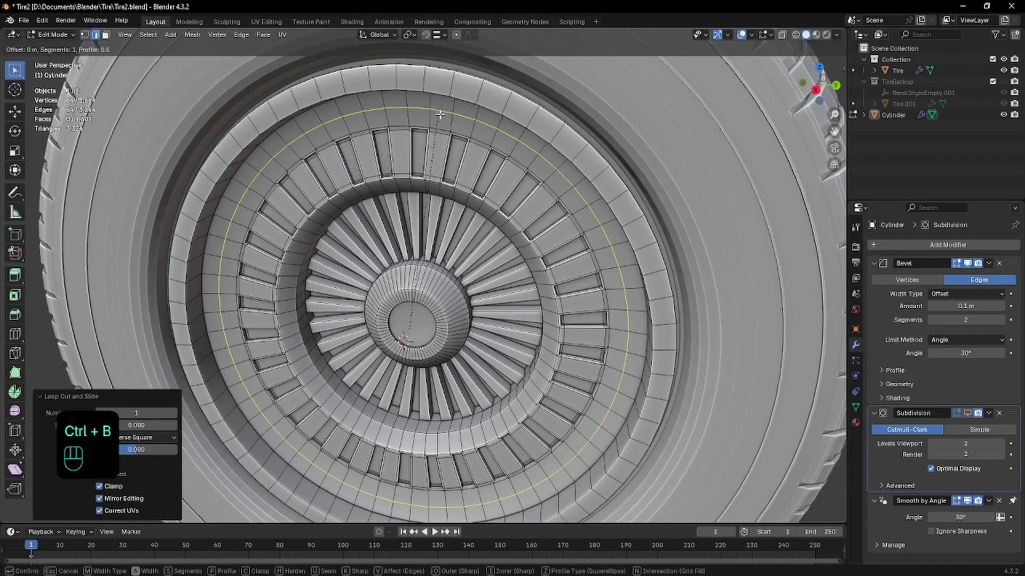
click(611, 250)
key(e)
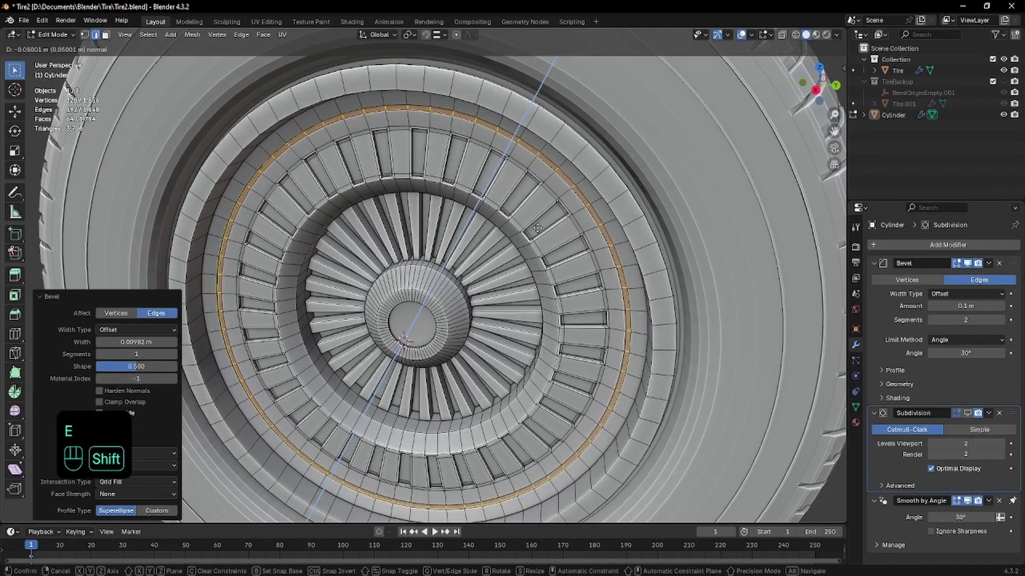
key(Tab)
- Isolate the wheel in local view and hide its Bevel modifier in the viewport
scroll(537, 232, down, 4)
middle_drag(534, 229, 351, 174)
click(505, 213)
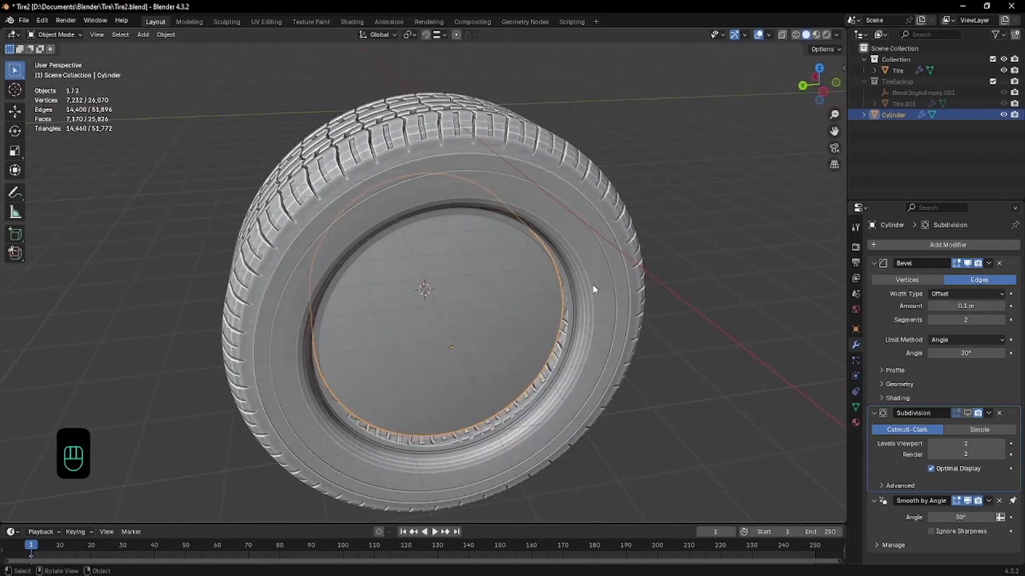
middle_drag(439, 301, 495, 302)
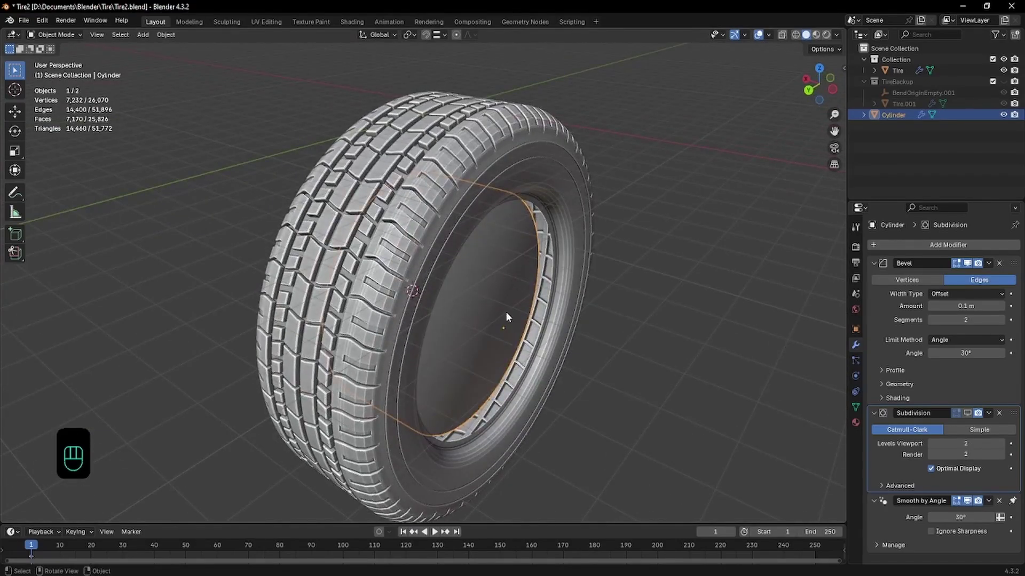
key(KP_Divide)
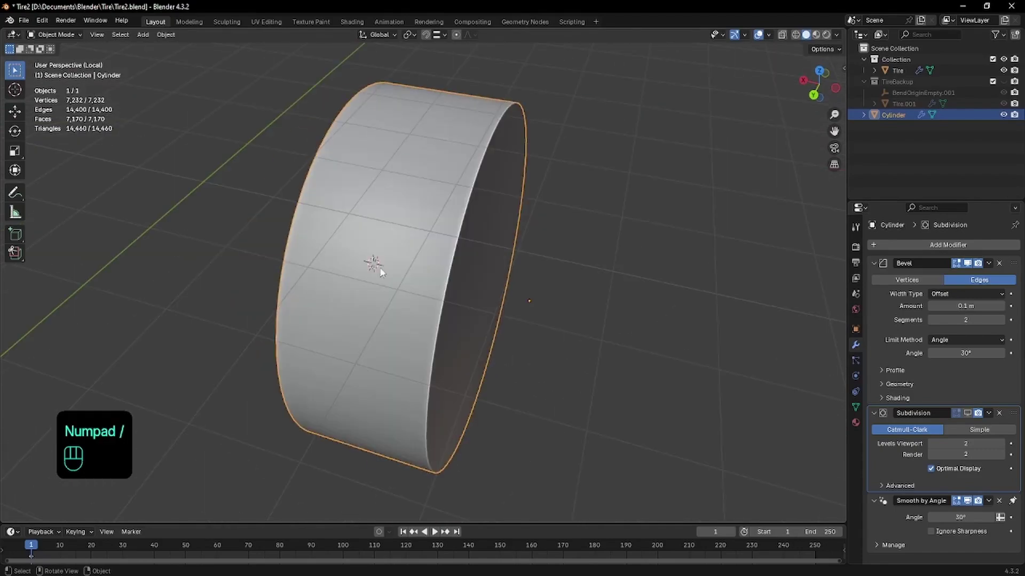
middle_drag(372, 267, 914, 382)
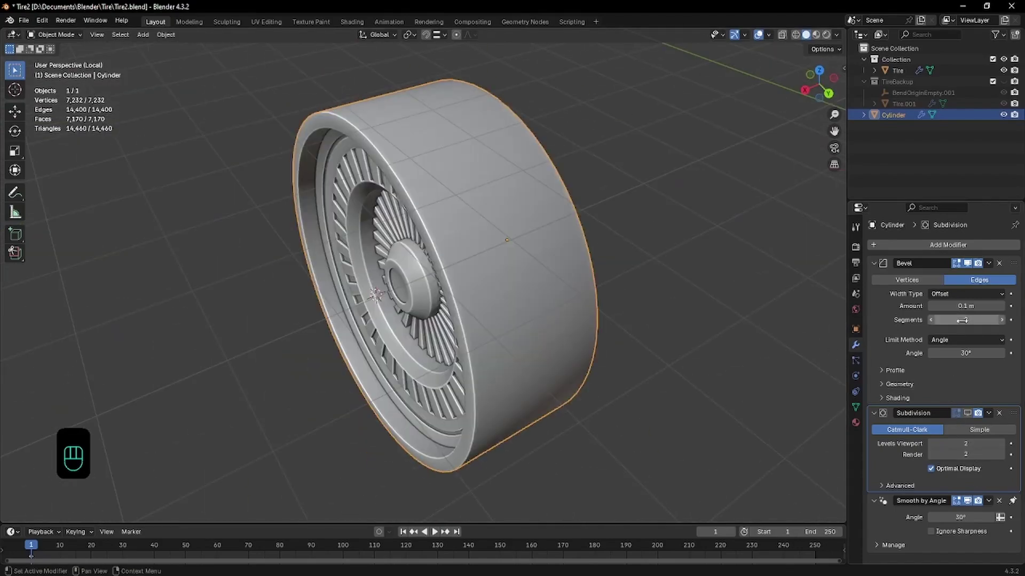
click(967, 263)
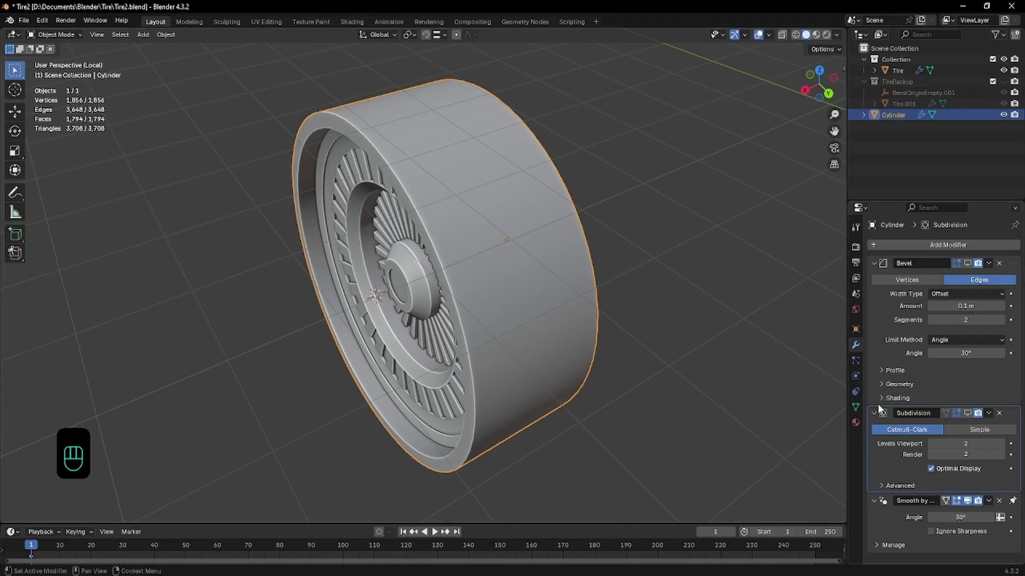
middle_drag(559, 292, 447, 283)
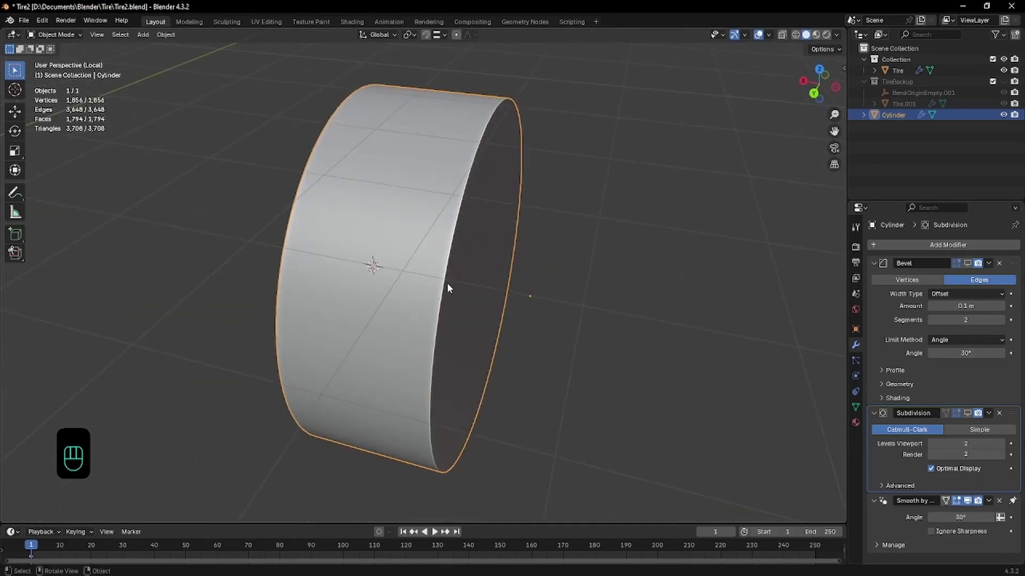
- Select the wheel's rear cap face in Edit Mode and snap the 3D cursor to it
key(KP_7)
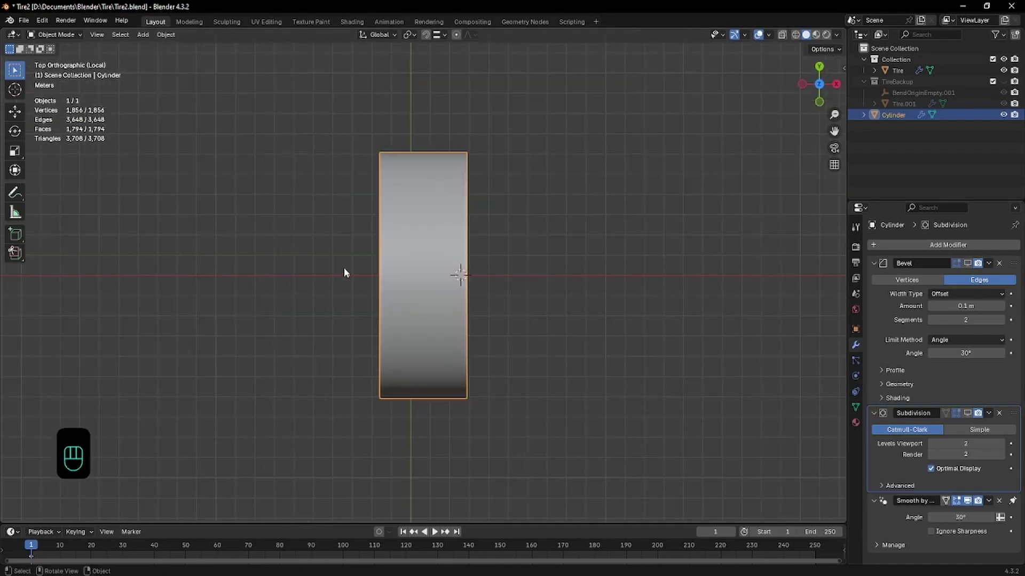
middle_drag(318, 277, 434, 203)
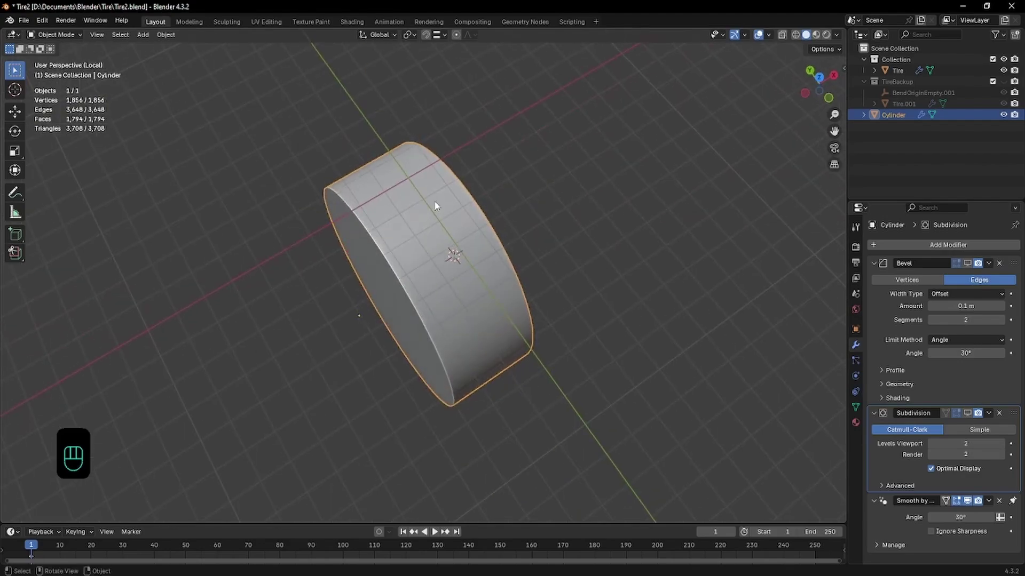
key(Tab)
key(3)
click(371, 264)
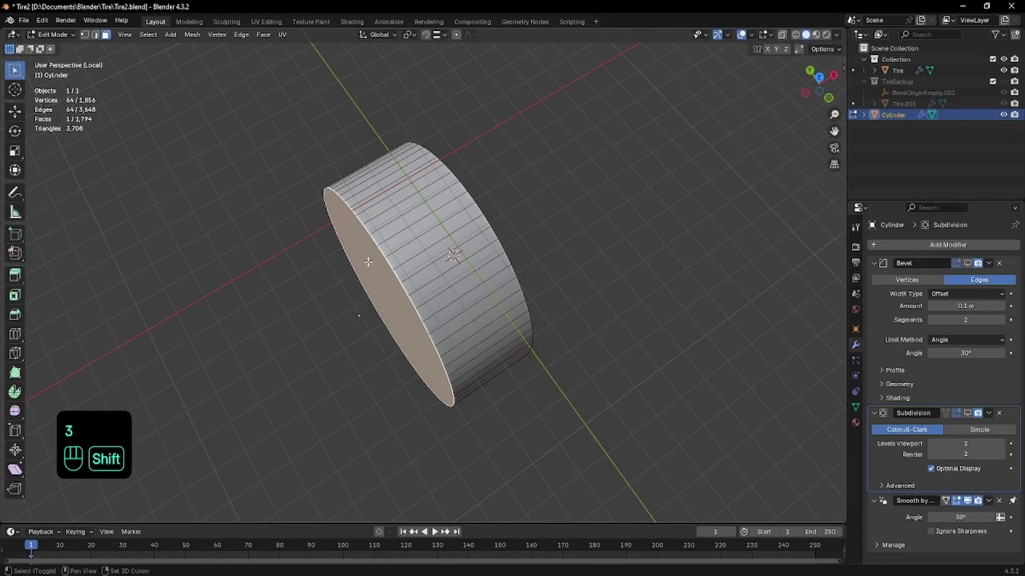
key(shift+s)
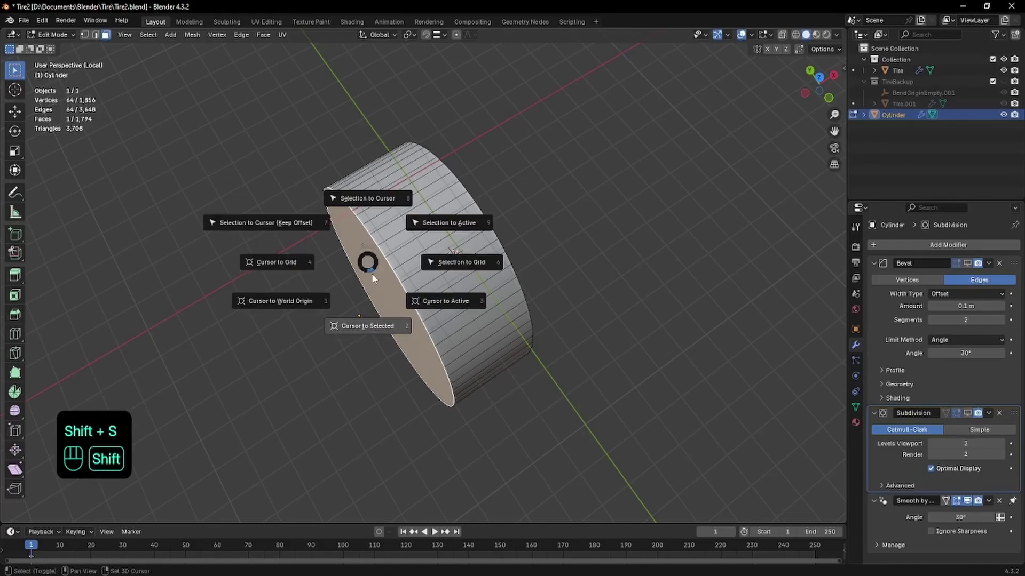
click(374, 316)
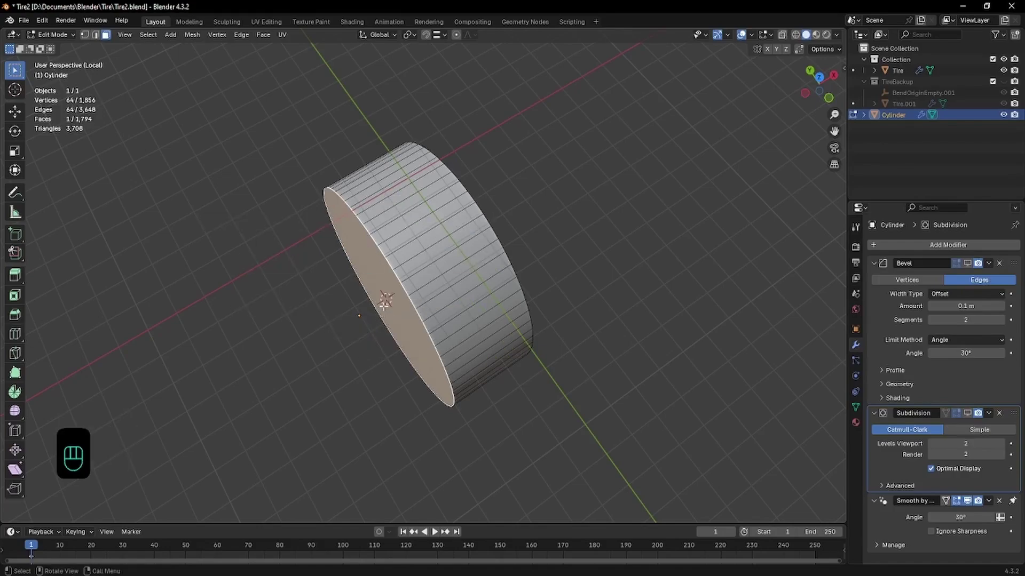
- Set the wheel's origin to the 3D cursor and clear its location so the rear face sits at the world origin
key(Tab)
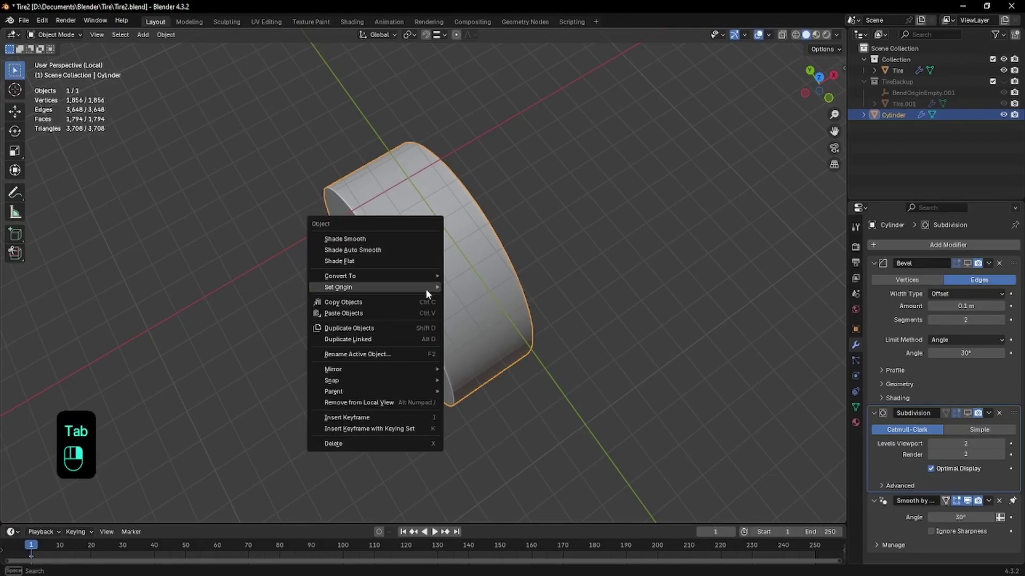
mouse_move(425, 289)
click(474, 311)
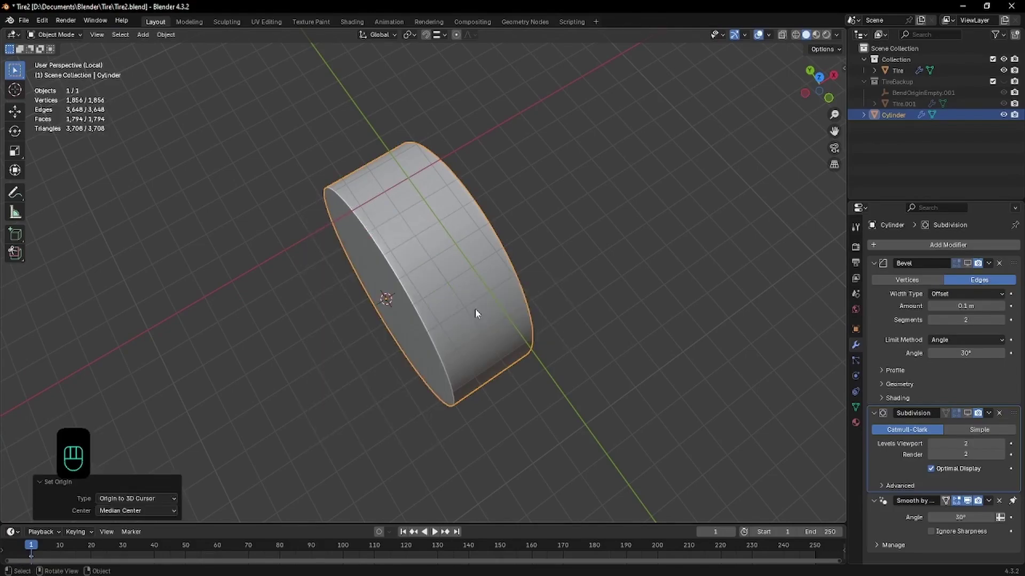
middle_drag(389, 327, 405, 267)
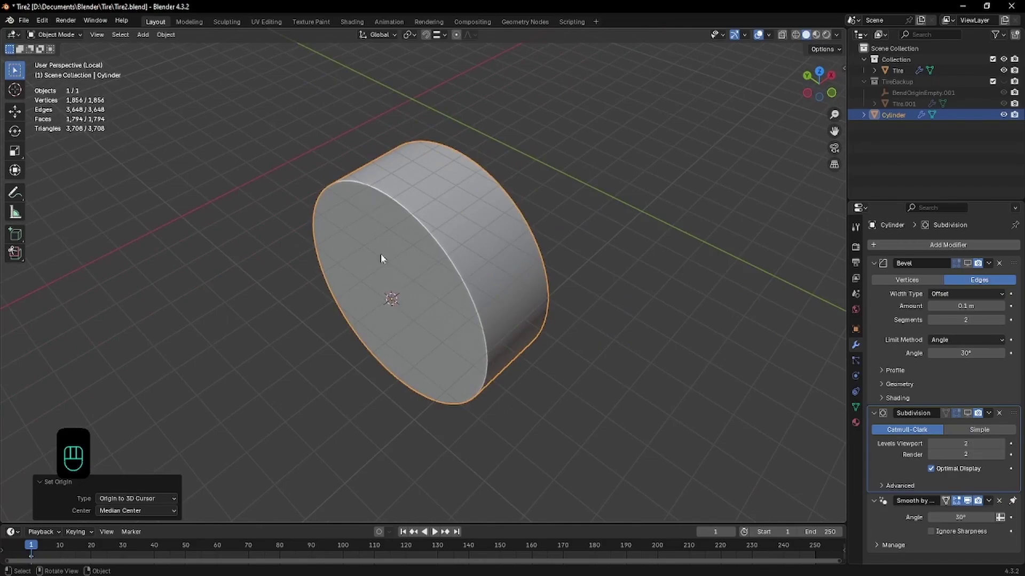
key(Tab)
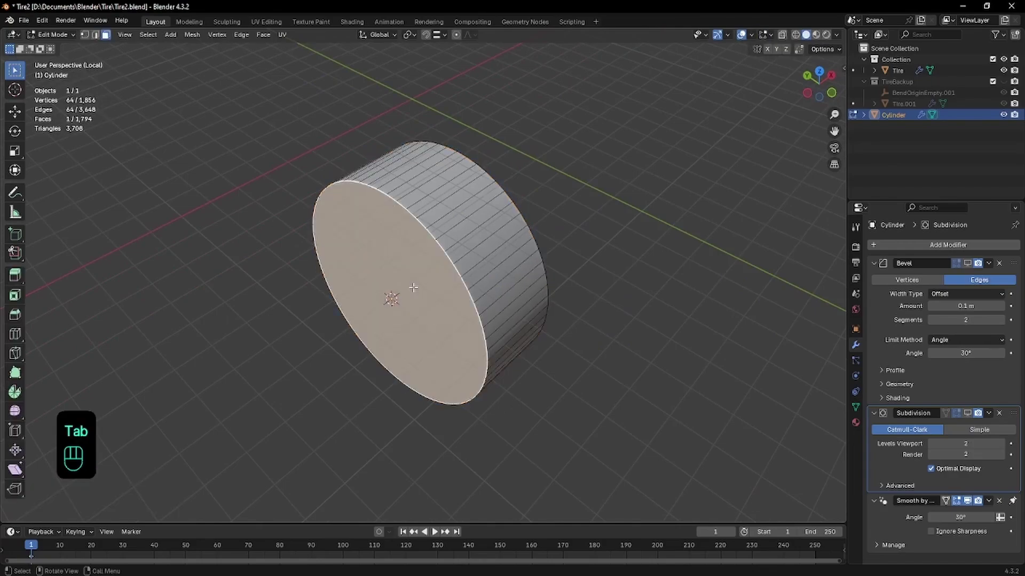
key(Tab)
key(KP_7)
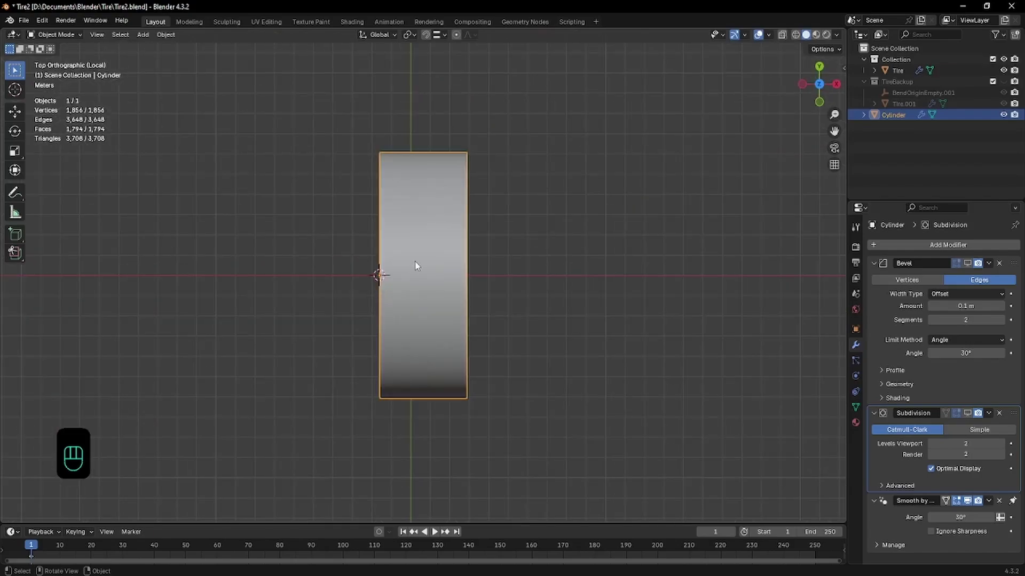
key(alt+g)
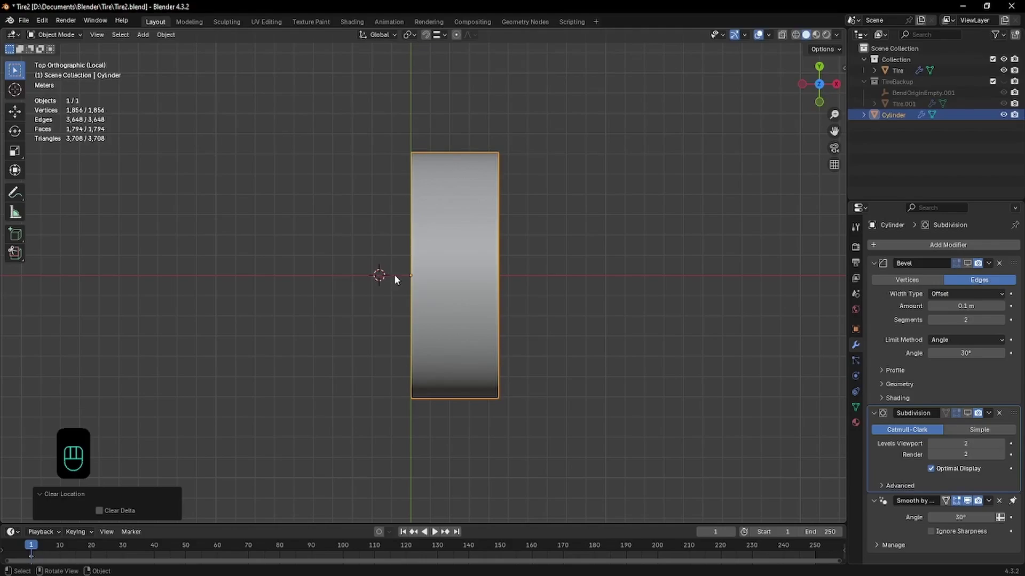
- Add a Mirror modifier to the wheel and move it to the first position in the modifier stack
click(920, 242)
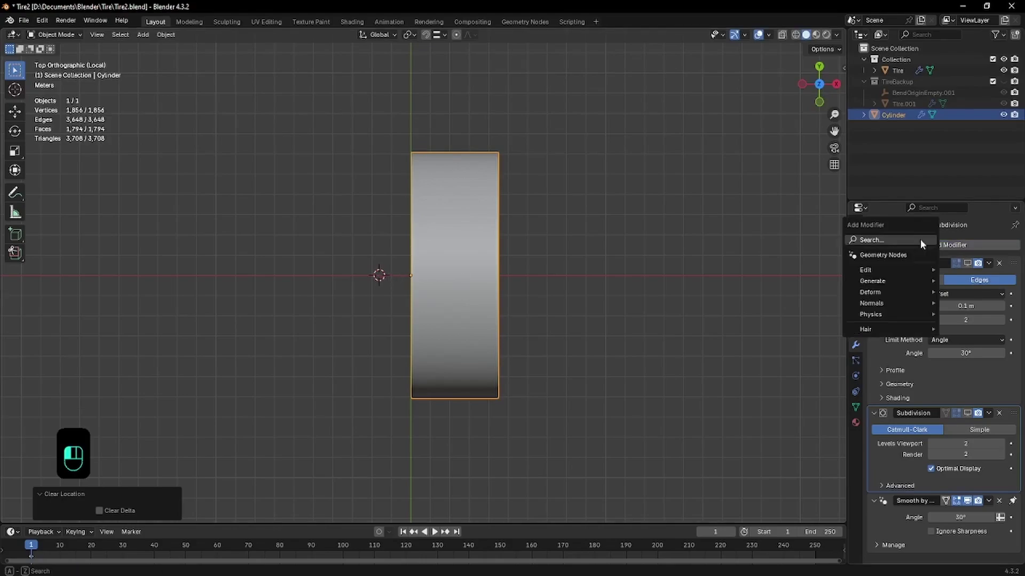
click(920, 240)
text(m)
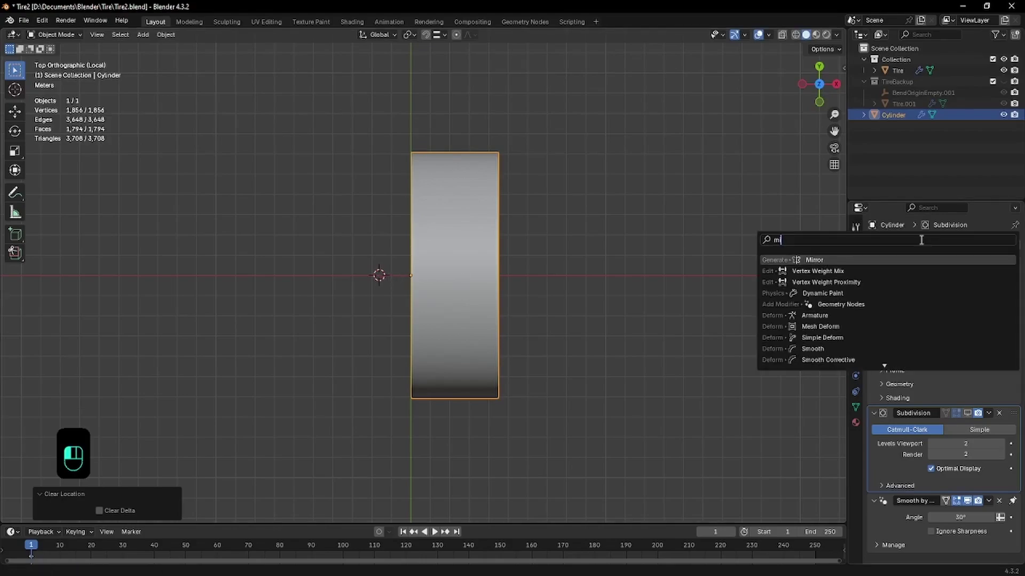
key(Return)
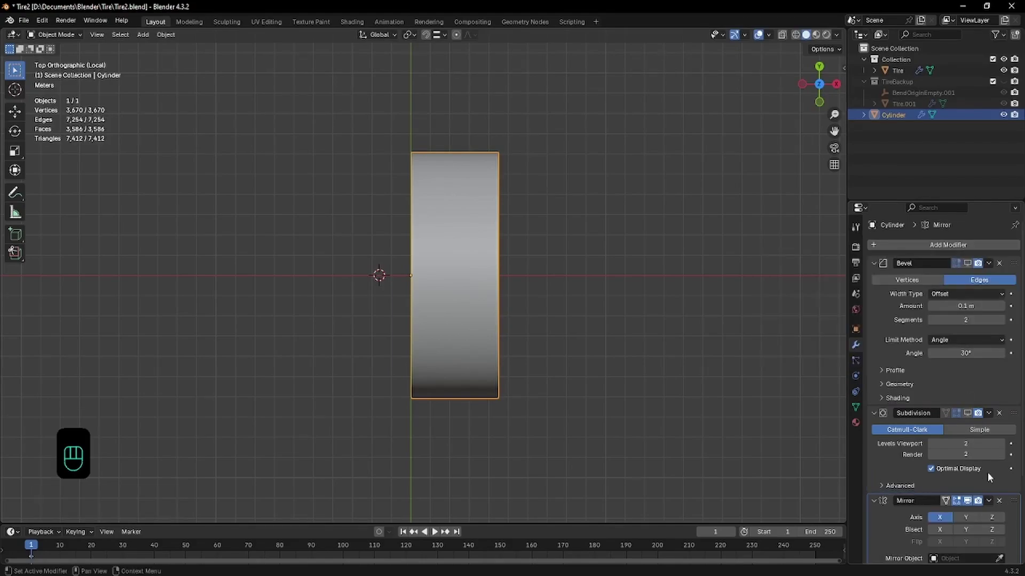
drag(1013, 500, 981, 257)
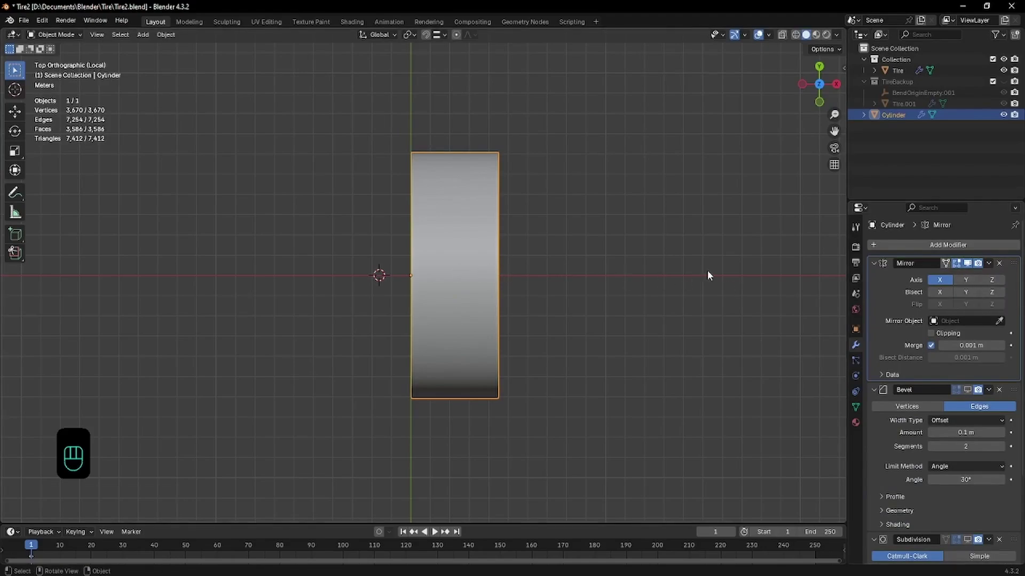
- Try mirroring the wheel along the Z axis as well and inspect the mirrored side
click(988, 281)
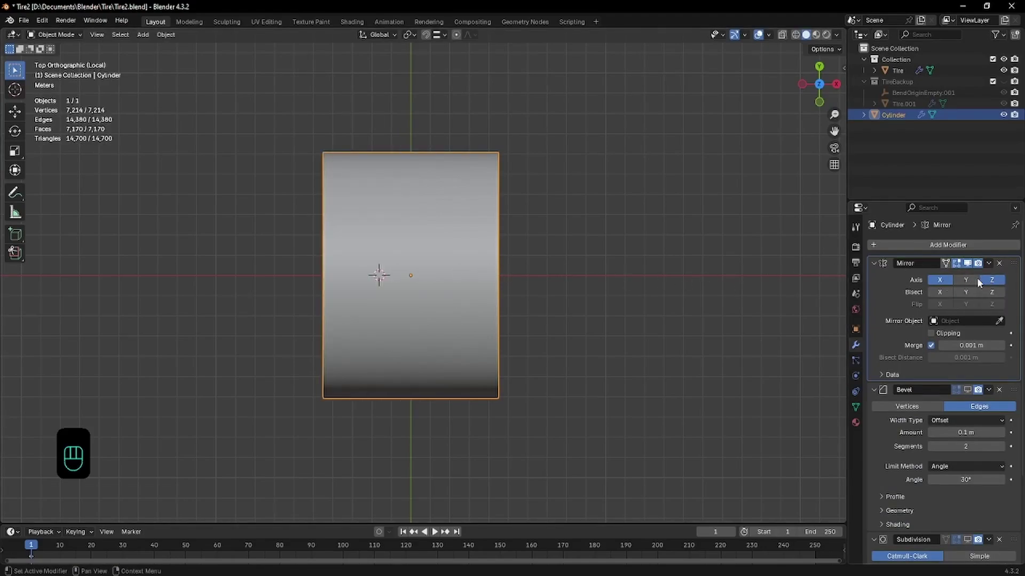
middle_drag(426, 232, 567, 215)
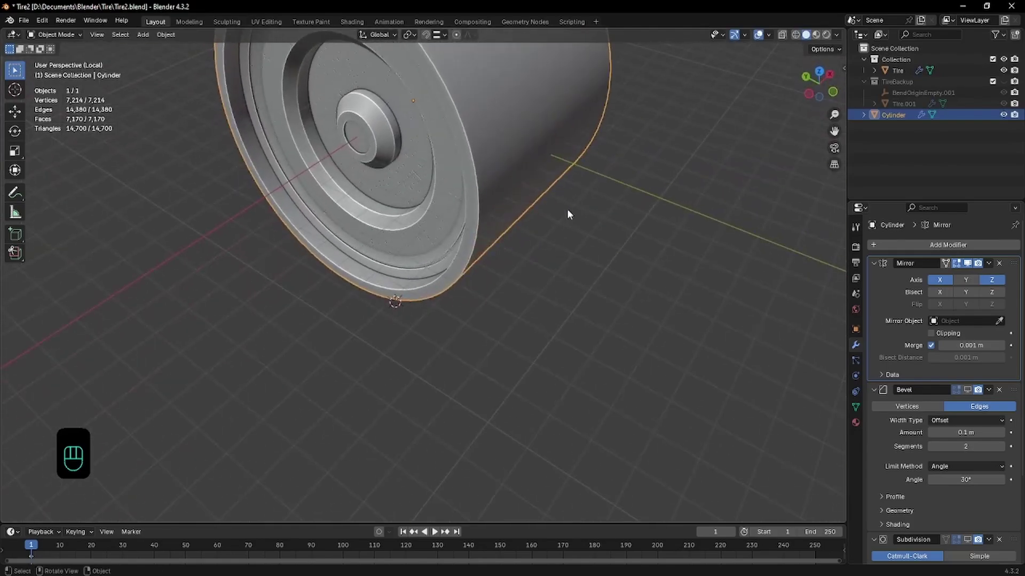
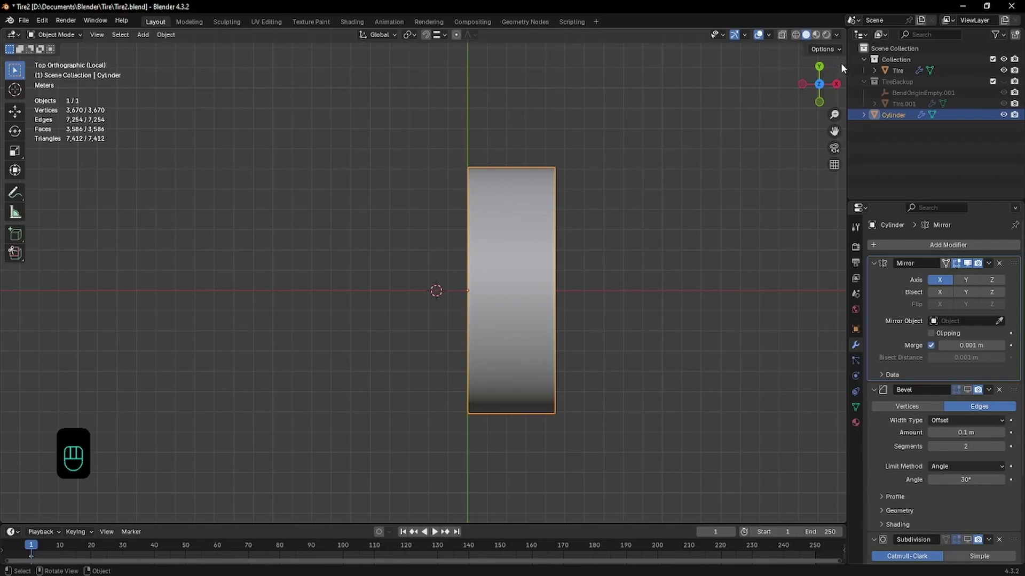
- Show the wheel's transform values and examine its rotation and scale
key(n)
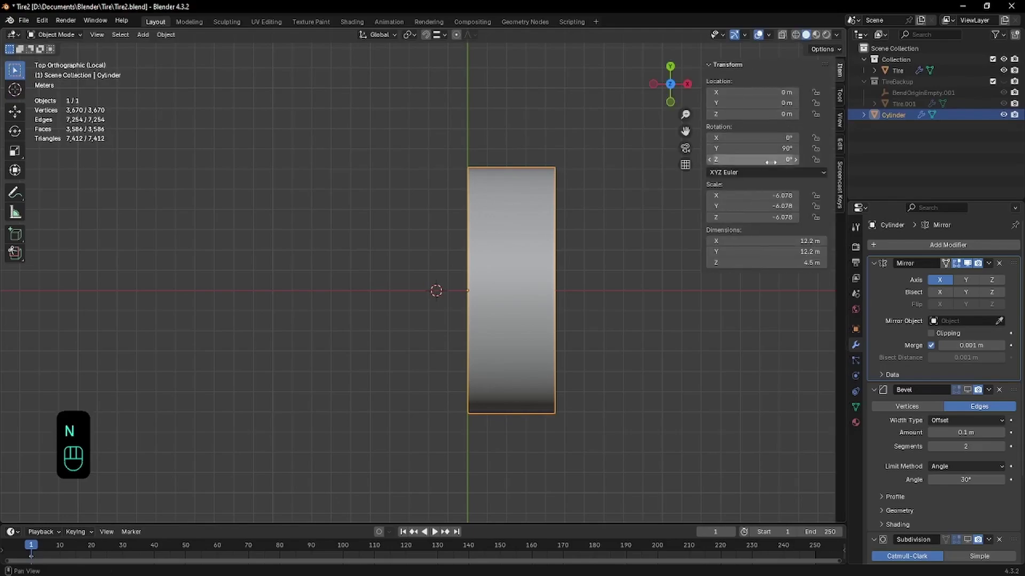
click(783, 151)
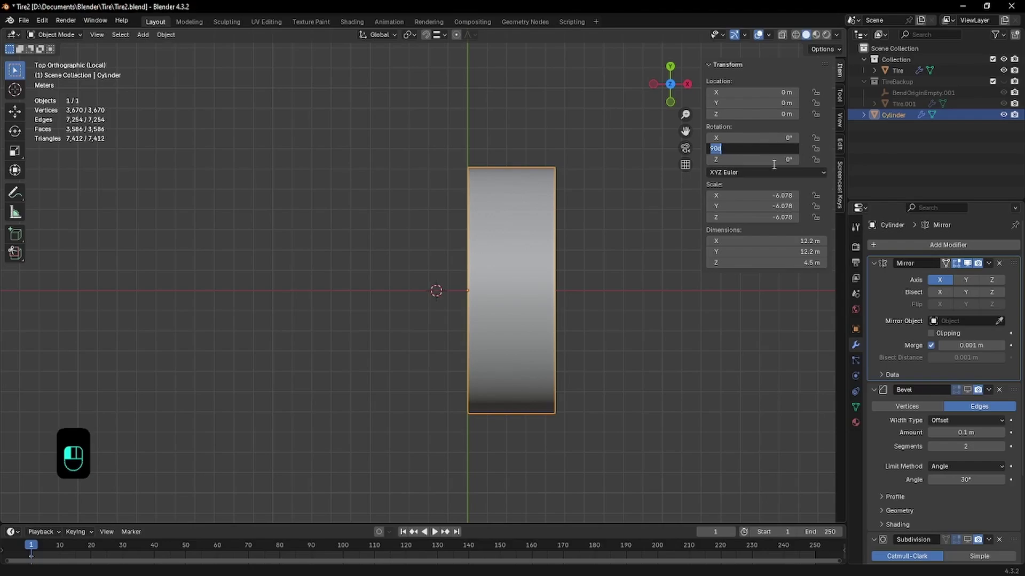
click(648, 234)
click(648, 234)
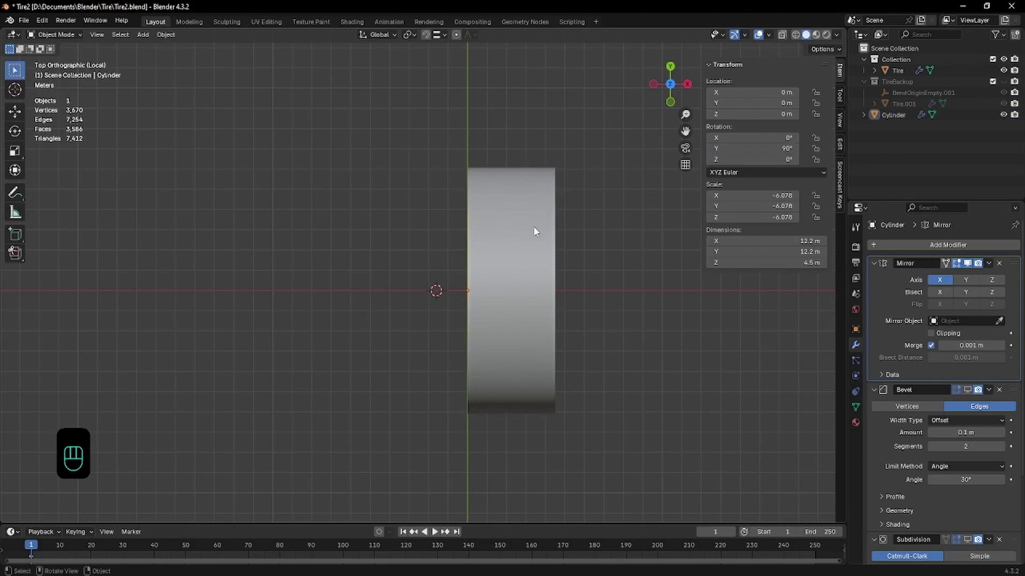
click(535, 214)
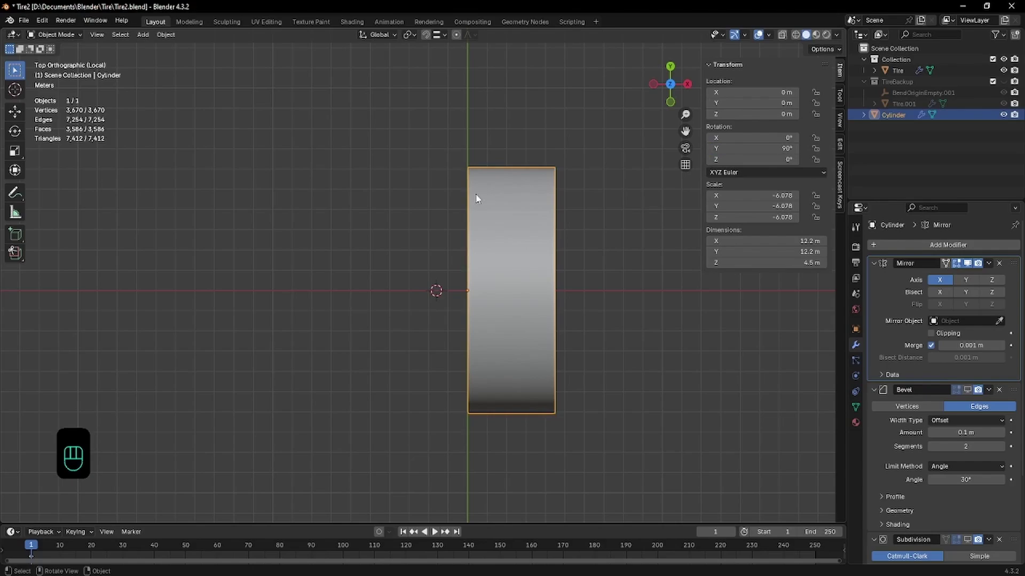
- Try applying the wheel's rotation, check the mirrored result, and undo the change
key(ctrl+a)
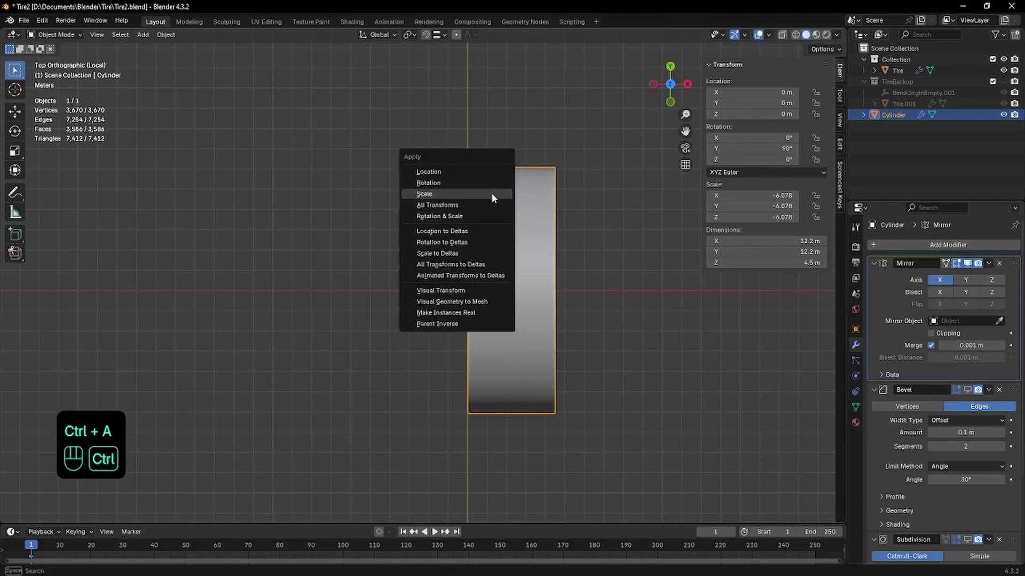
key(ctrl+a)
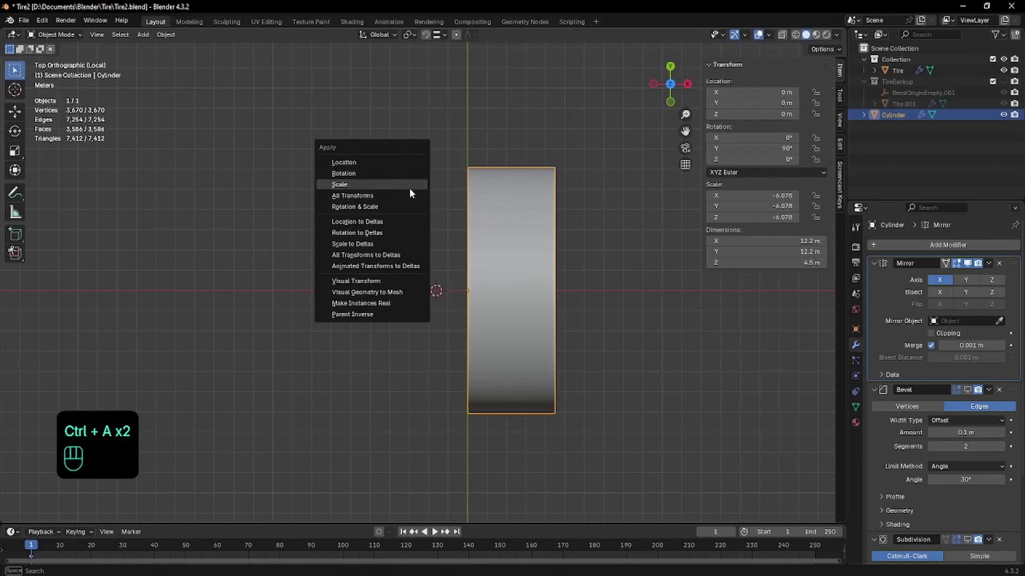
click(390, 175)
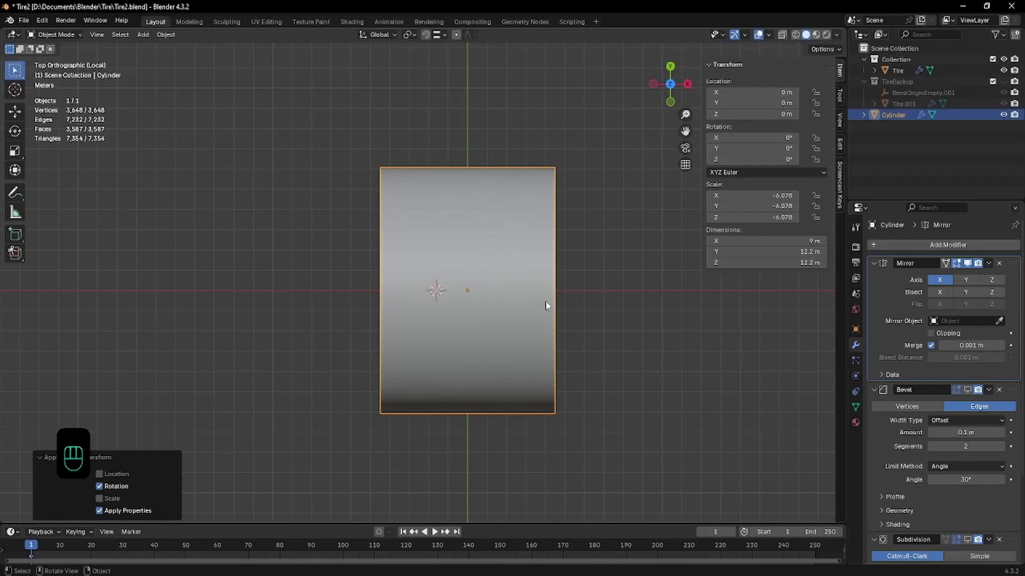
middle_drag(545, 306, 597, 232)
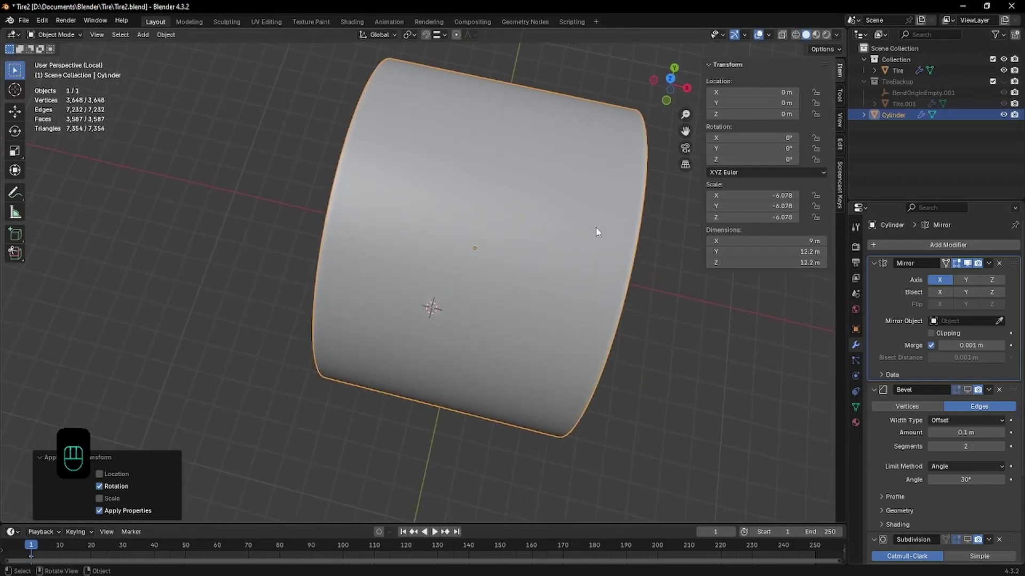
key(ctrl)
key(ctrl+z)
- Delete the wheel's flat rear face and enable clipping in its Mirror modifier
middle_drag(489, 245, 549, 199)
key(Tab)
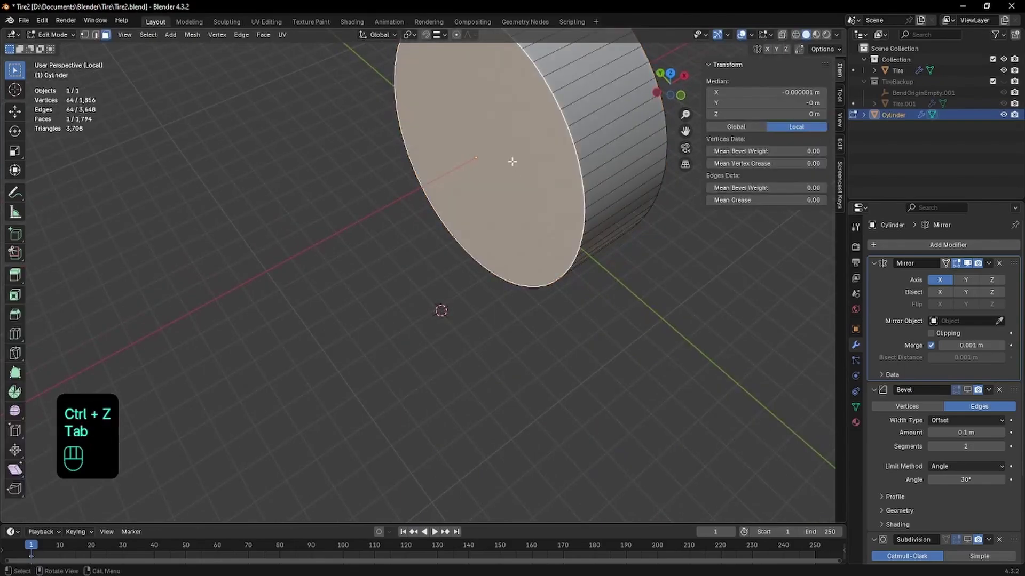
key(x)
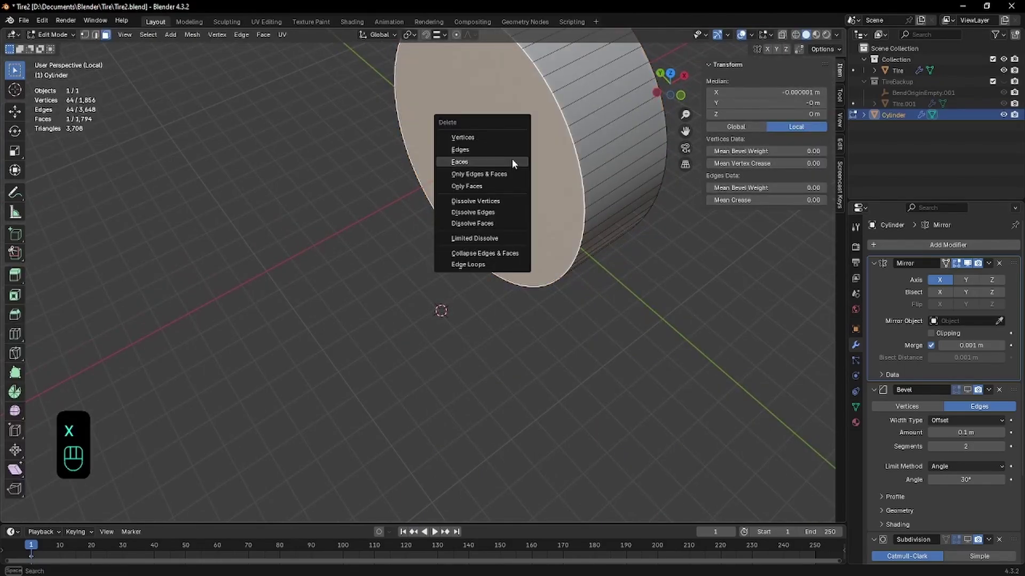
click(511, 159)
middle_drag(560, 144, 524, 163)
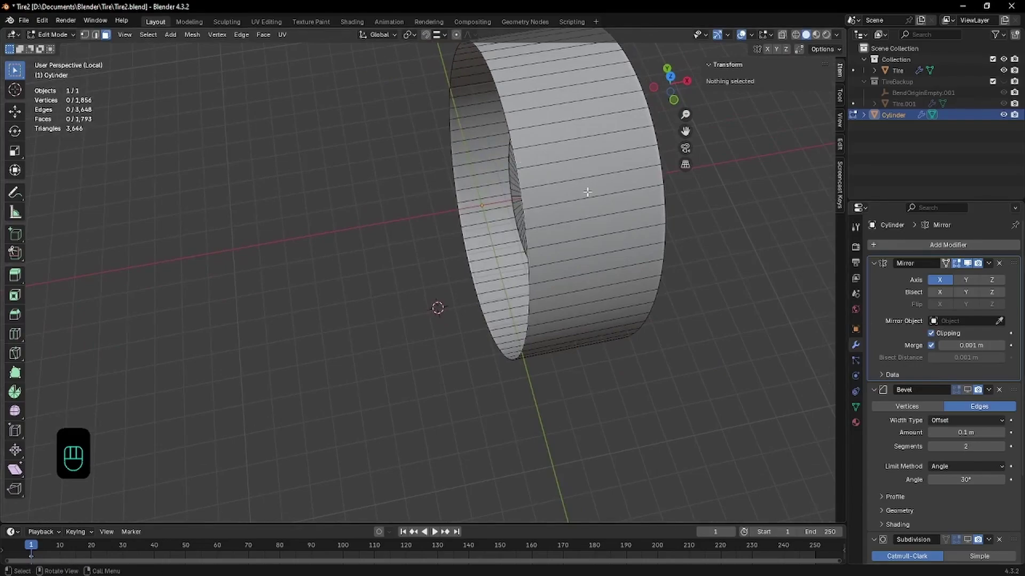
- Apply the wheel's rotation in Object Mode and exit local view to show the tire as well
key(Tab)
key(ctrl+a)
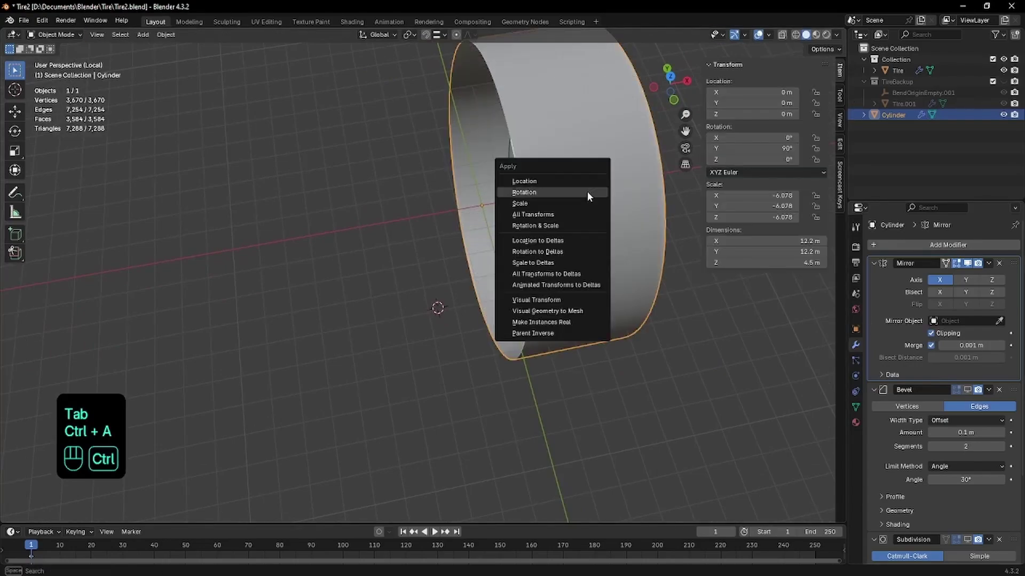
click(587, 191)
middle_drag(615, 206, 357, 148)
key(Tab)
key(Tab)
key(KP_Divide)
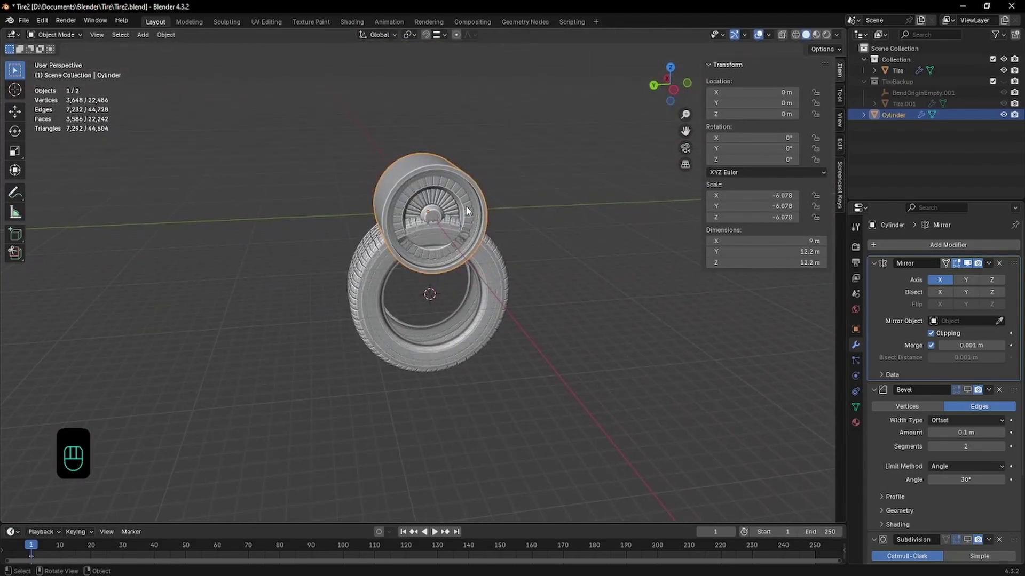
- Rename the wheel object as Rims and move it into the collection that holds the tire
scroll(468, 211, up, 3)
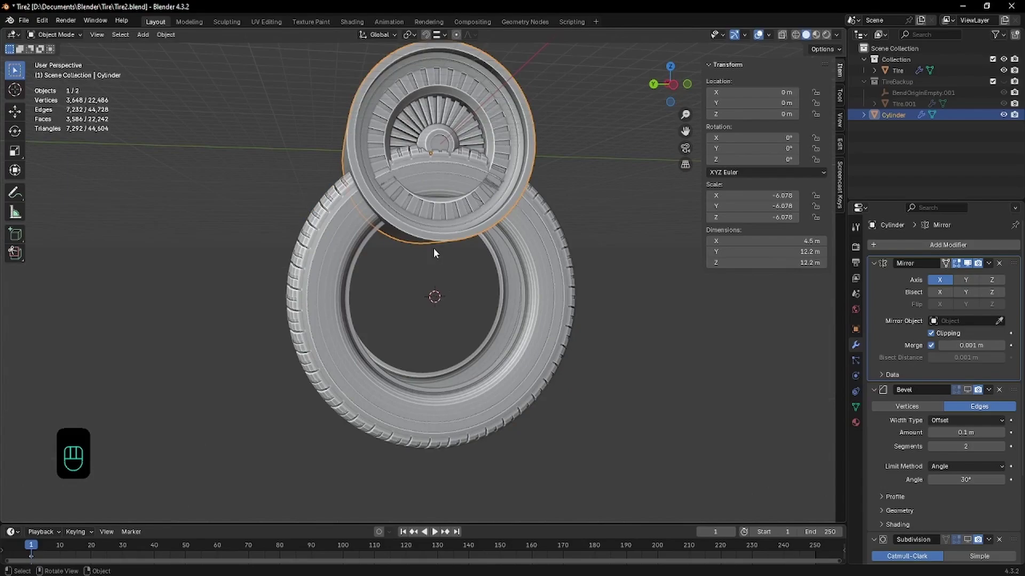
middle_drag(552, 194, 560, 241)
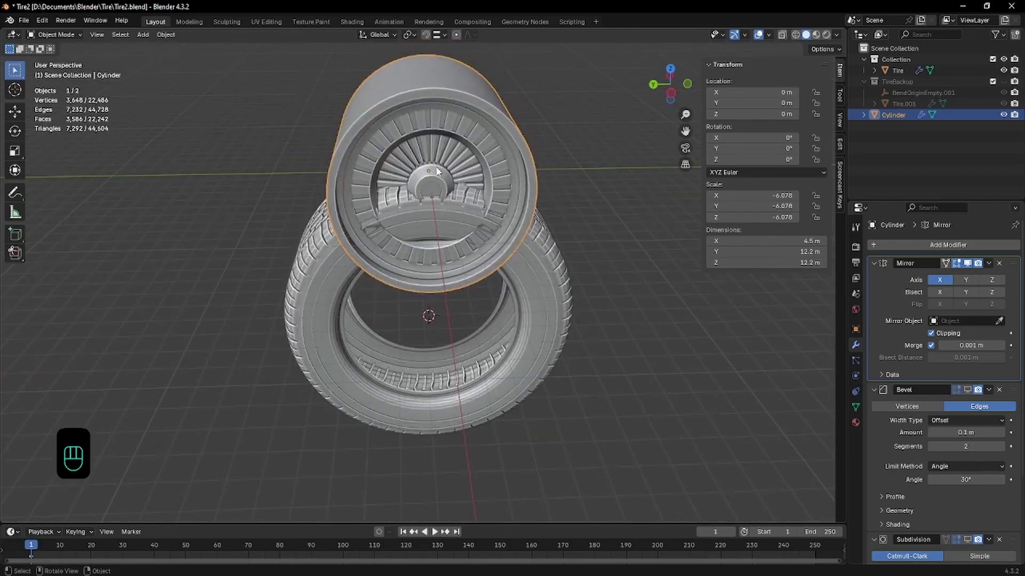
key(KP_7)
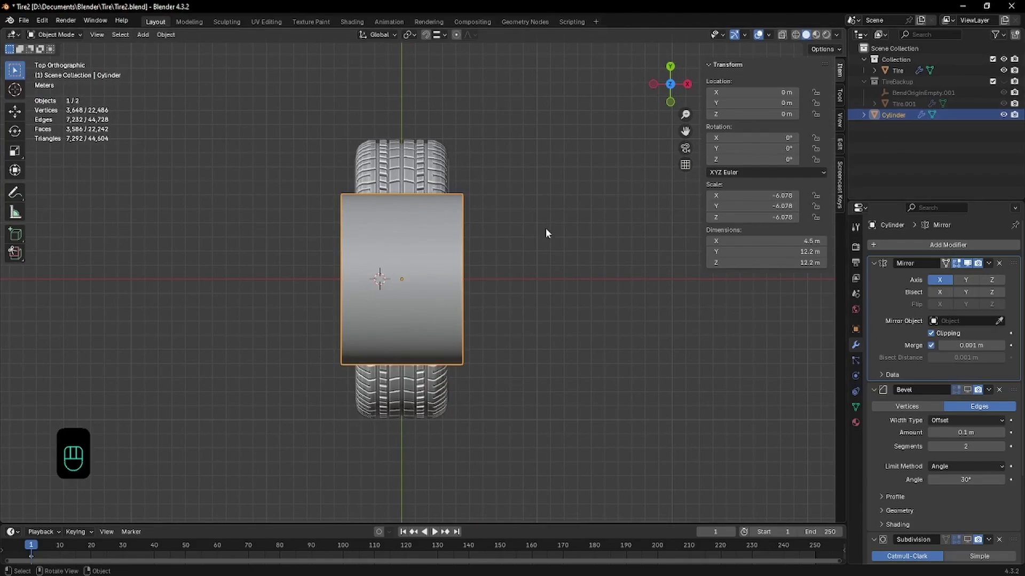
double_click(888, 115)
text(Rims)
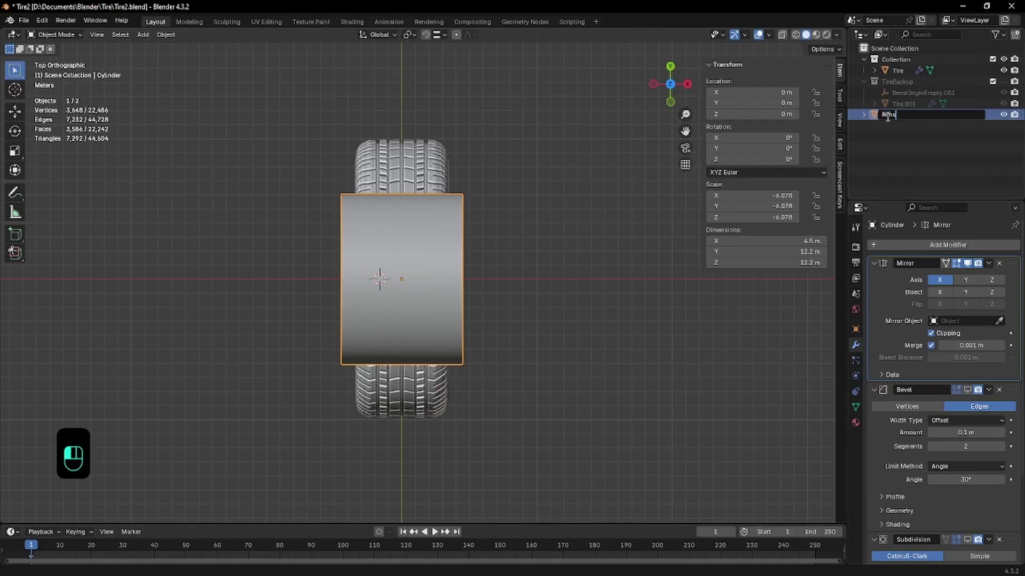
key(Return)
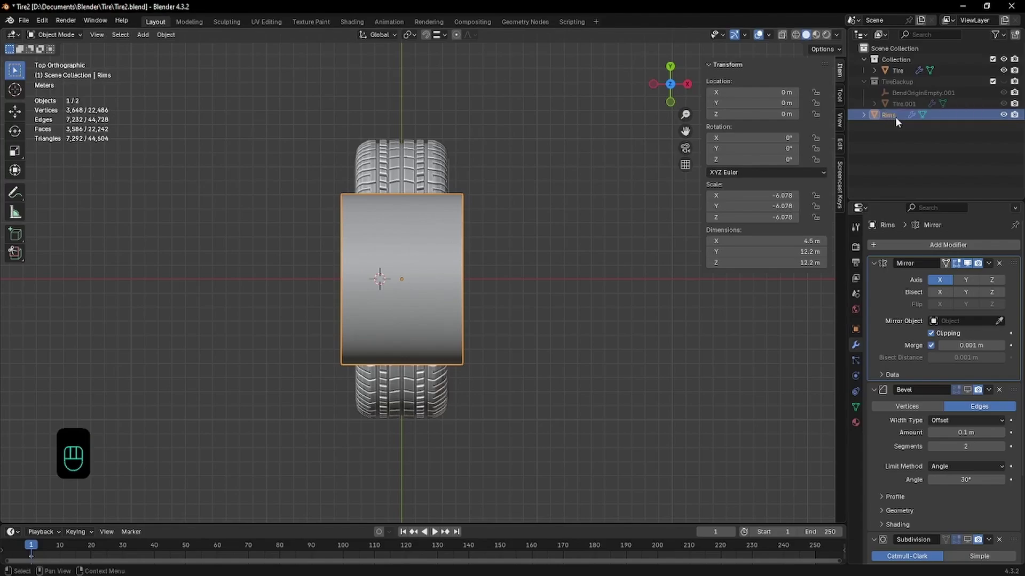
drag(895, 117, 911, 72)
key(ctrl+z)
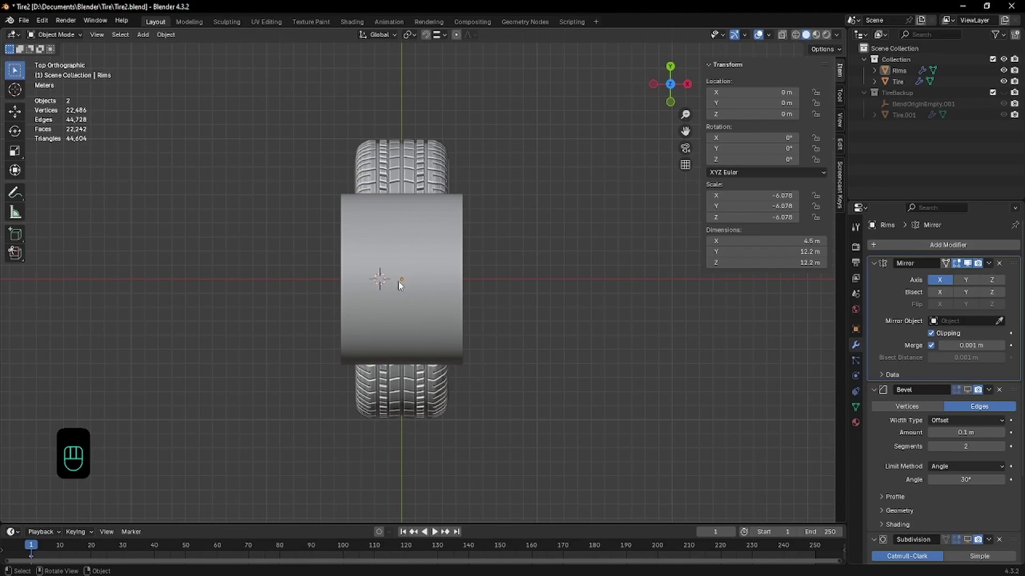
- Compare the transforms of the rims and tire, try moving the rims about 8.72 m down along Z, and undo the move
click(394, 264)
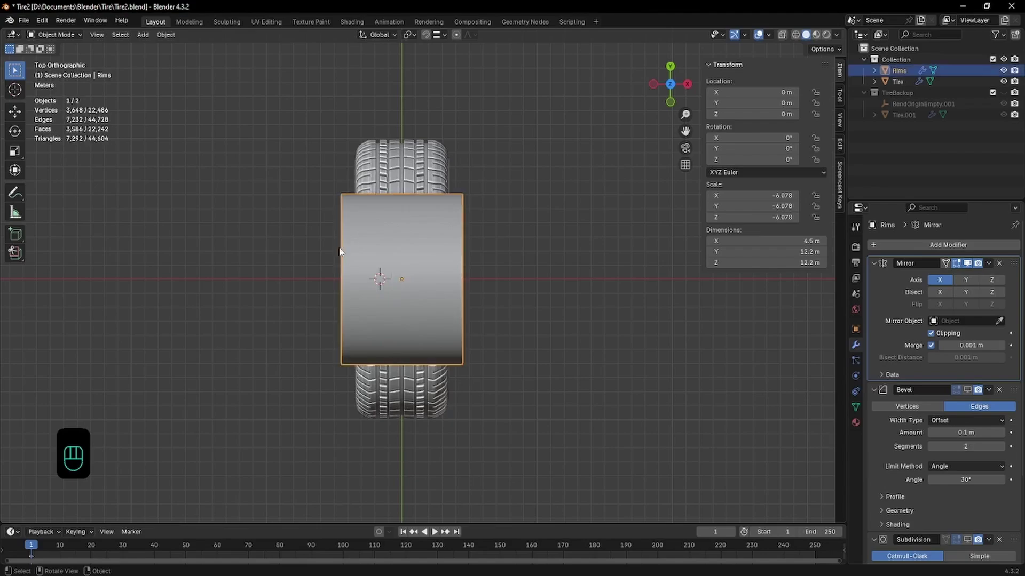
click(404, 178)
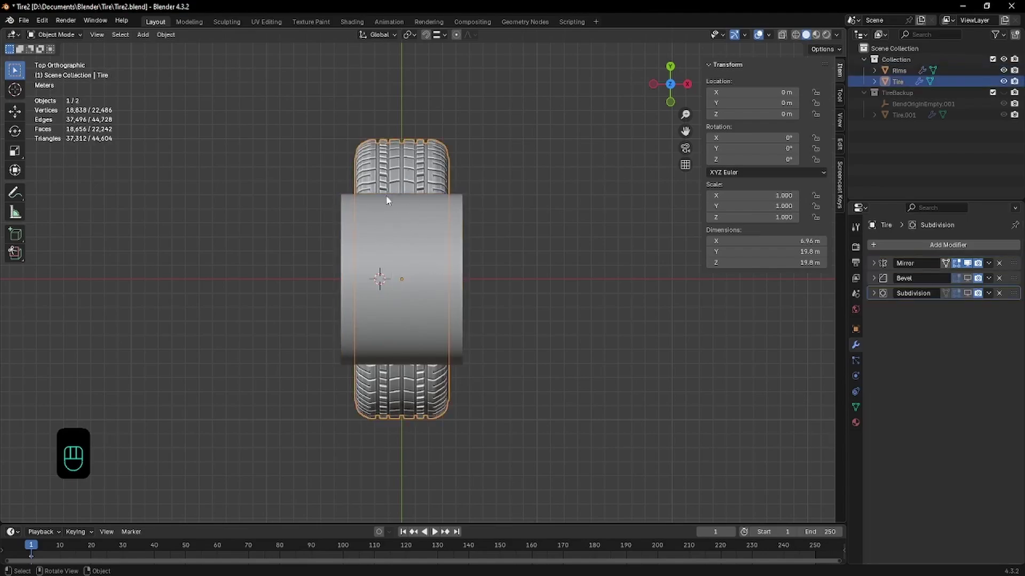
middle_drag(293, 296, 333, 204)
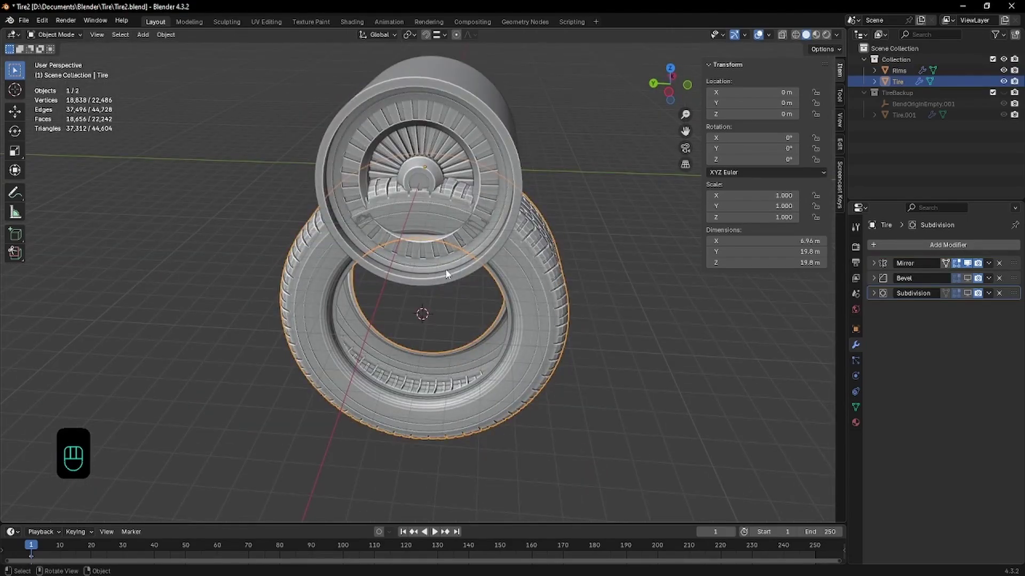
click(435, 118)
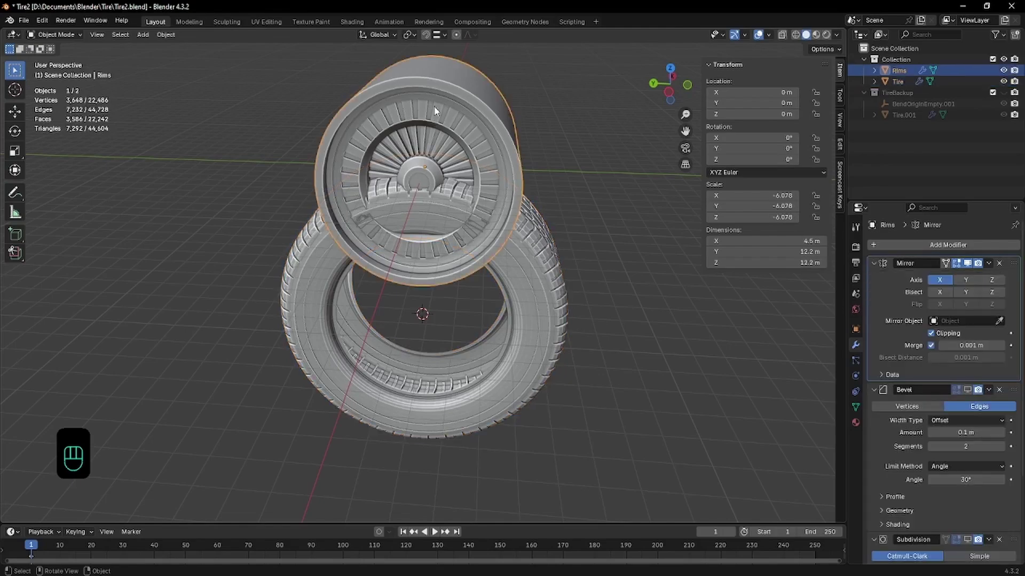
key(g)
key(z)
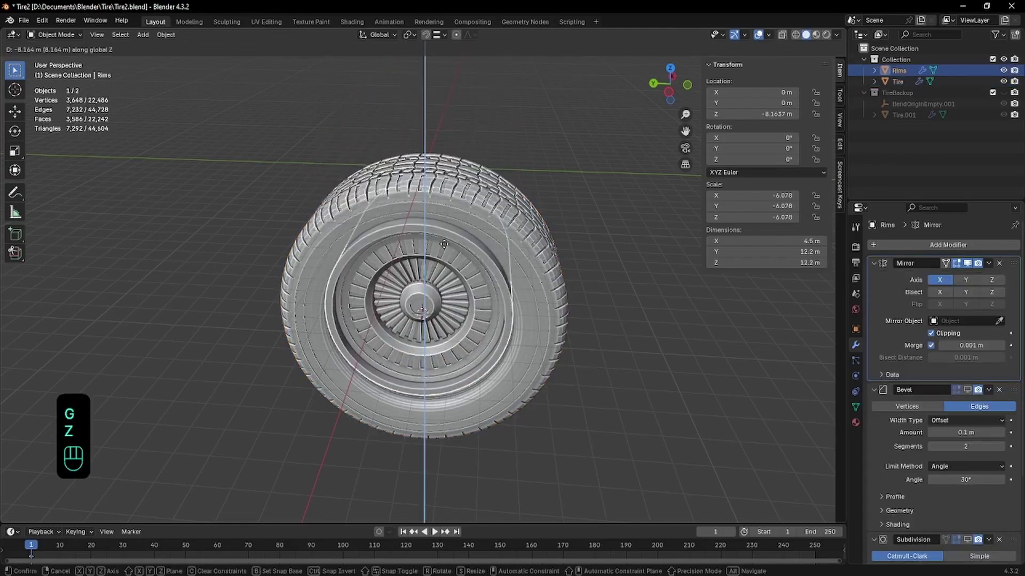
click(444, 250)
middle_drag(443, 250, 462, 216)
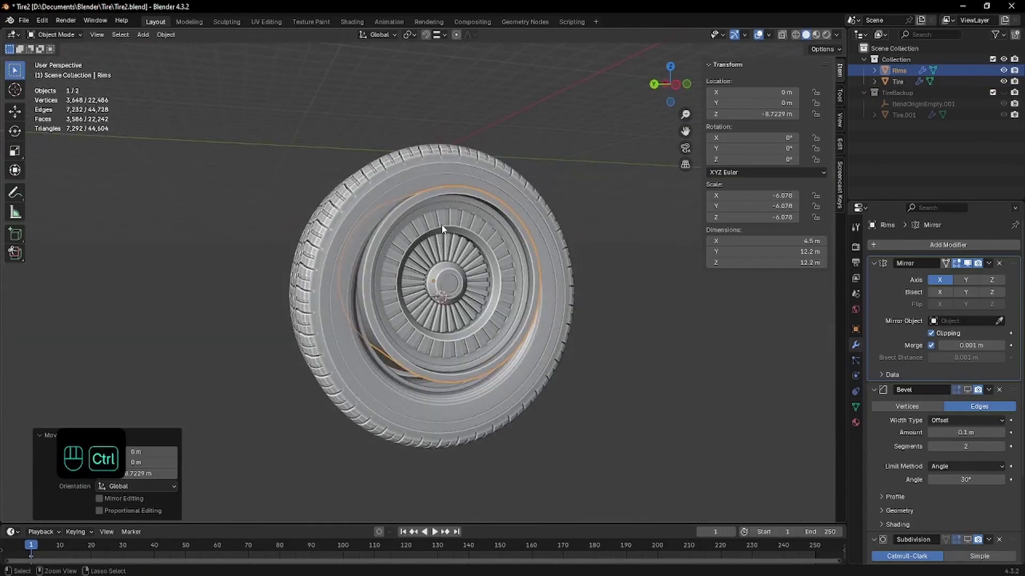
key(KP_3)
key(ctrl+z)
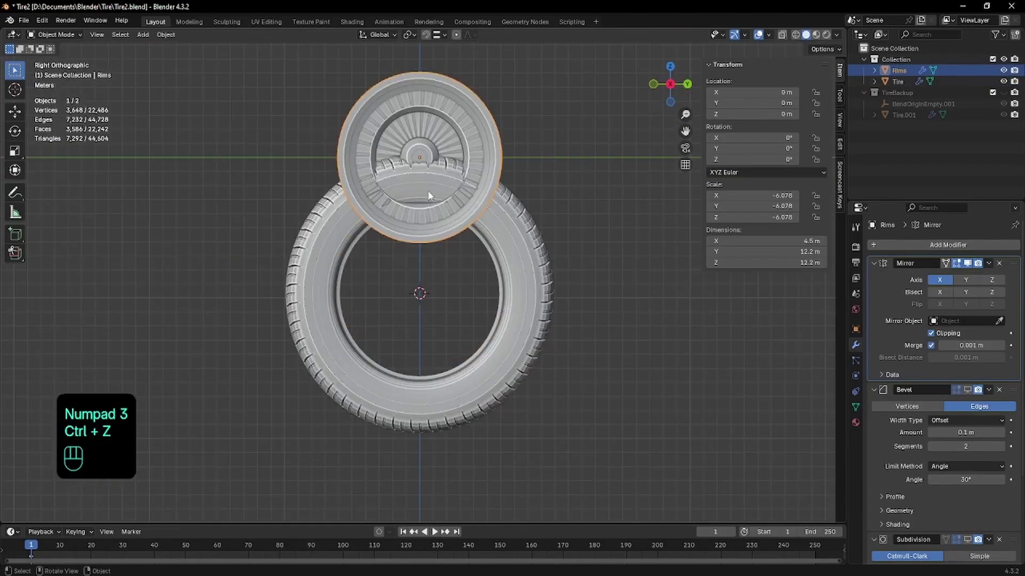
- Try snapping the rims to the 3D cursor with Keep Offset, check their fit in the tire, and undo the snap
key(shift+s)
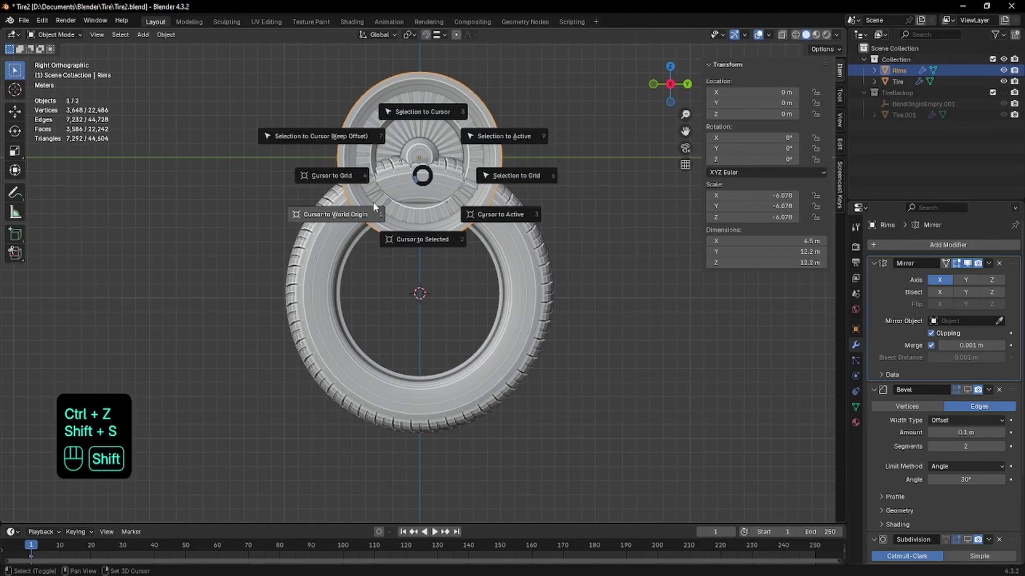
click(340, 145)
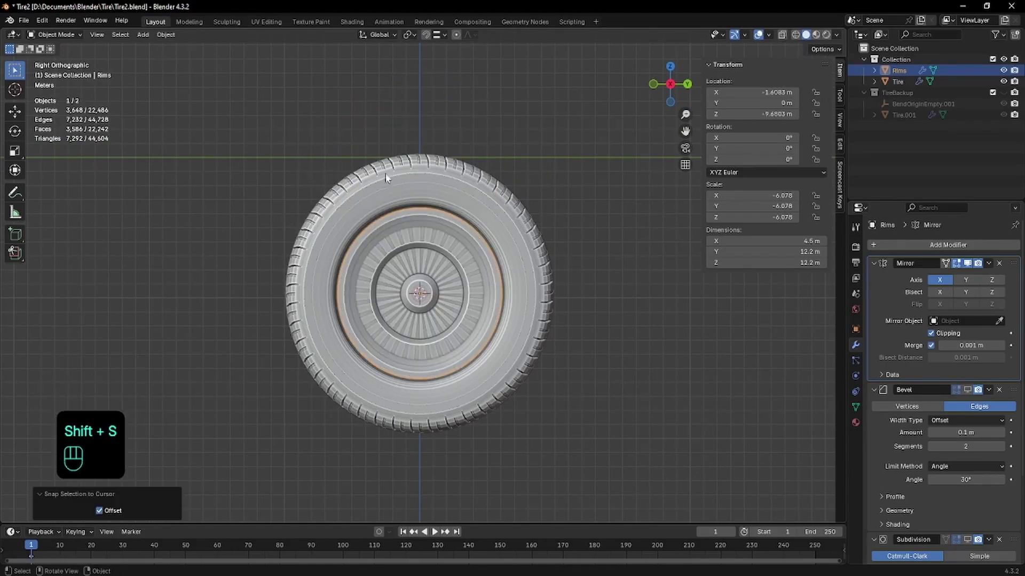
scroll(455, 217, up, 3)
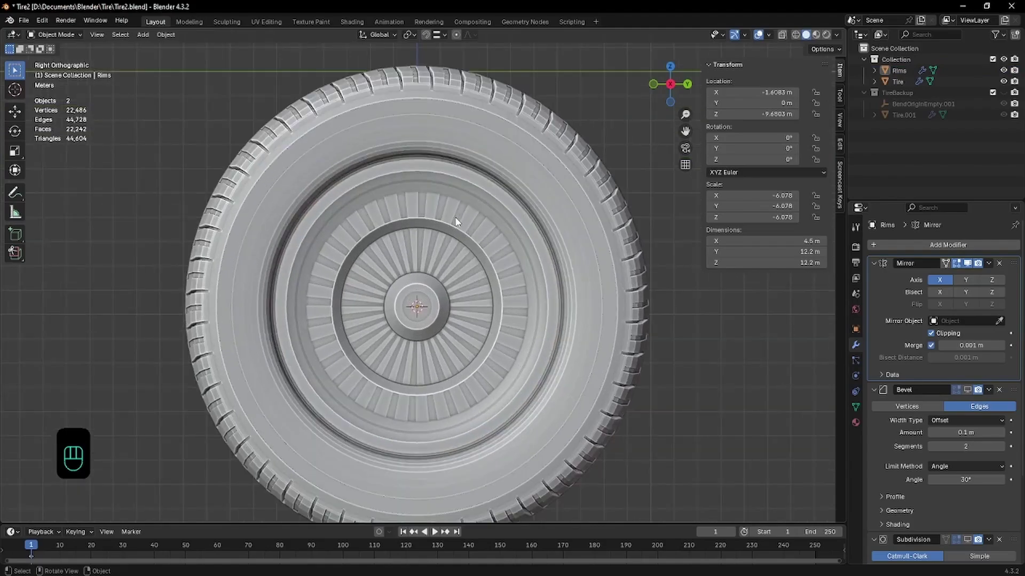
scroll(413, 299, down, 2)
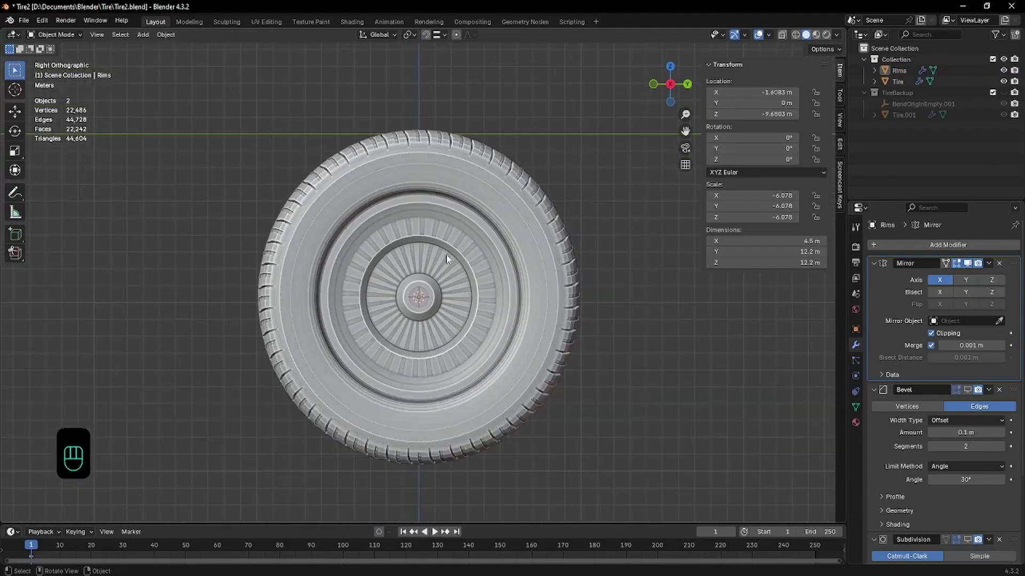
middle_drag(395, 293, 290, 275)
click(514, 282)
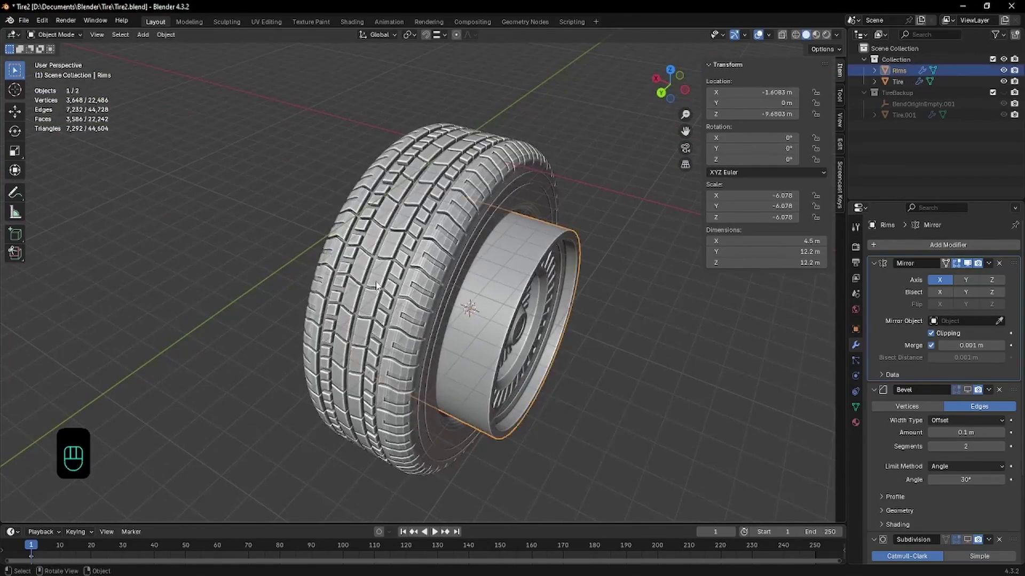
middle_drag(540, 299, 424, 313)
key(KP_7)
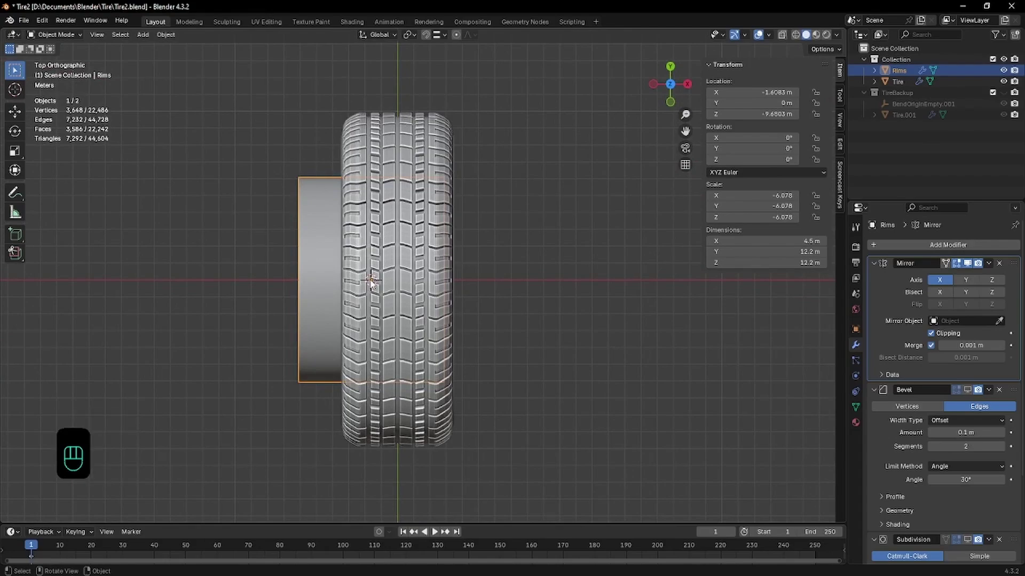
key(ctrl+z)
key(ctrl+z)
key(ctrl+z)
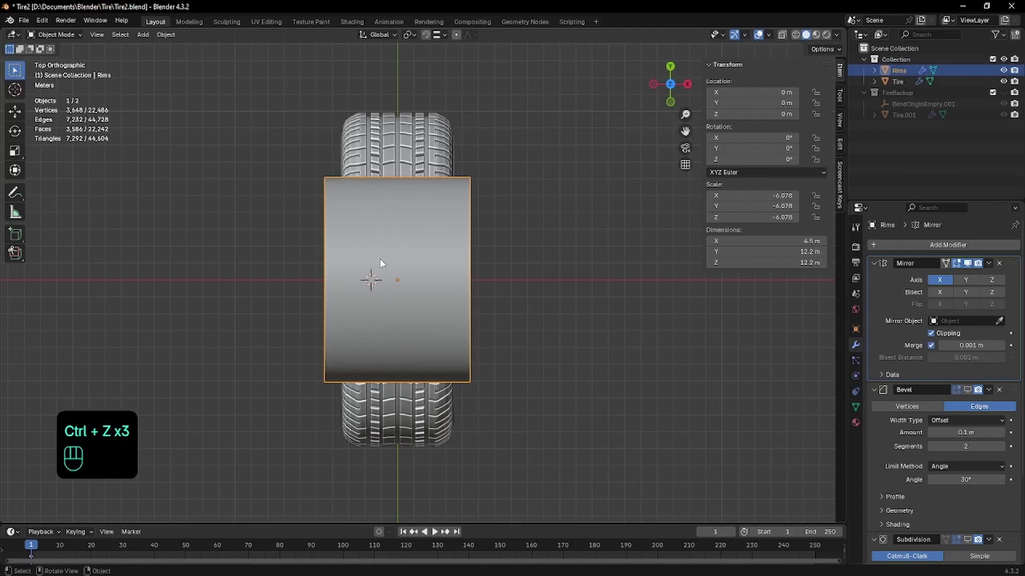
- Move the rims about 10.5 m along X and 4 m along Y off the tire, and snap the 3D cursor to the tire's origin
key(g)
click(552, 196)
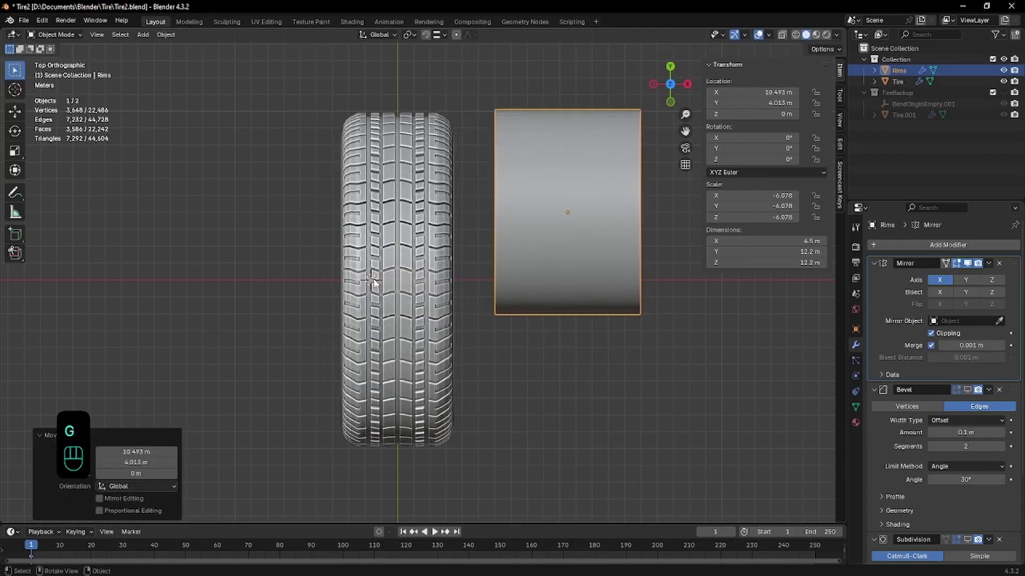
click(371, 285)
key(ctrl+z)
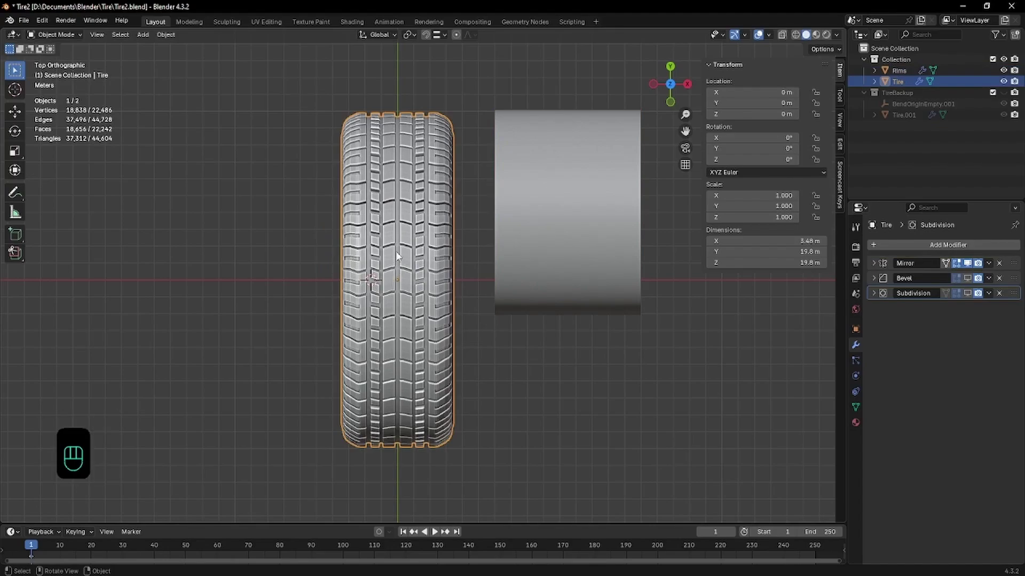
middle_drag(356, 297, 385, 252)
key(shift+s)
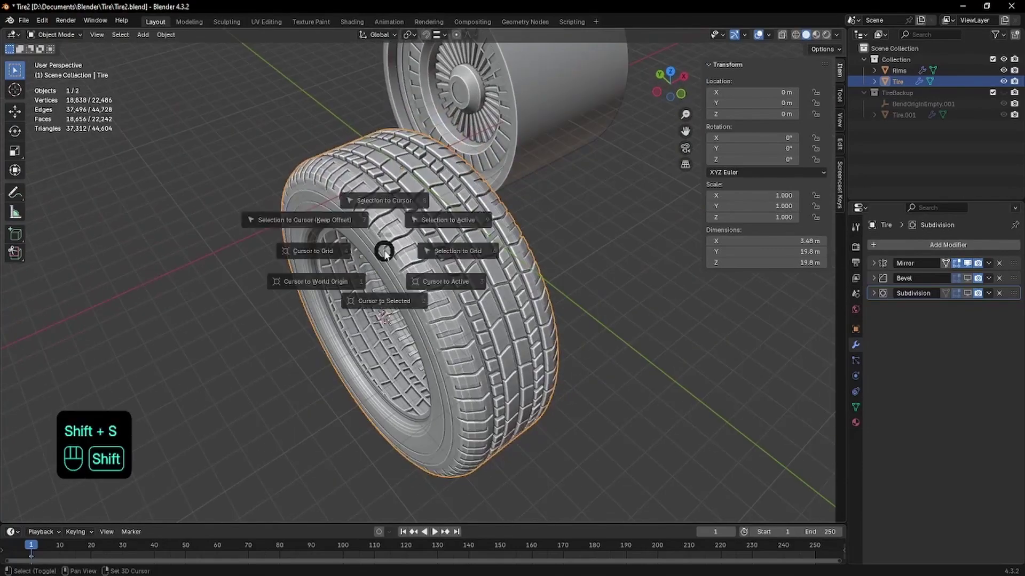
key(shift+s)
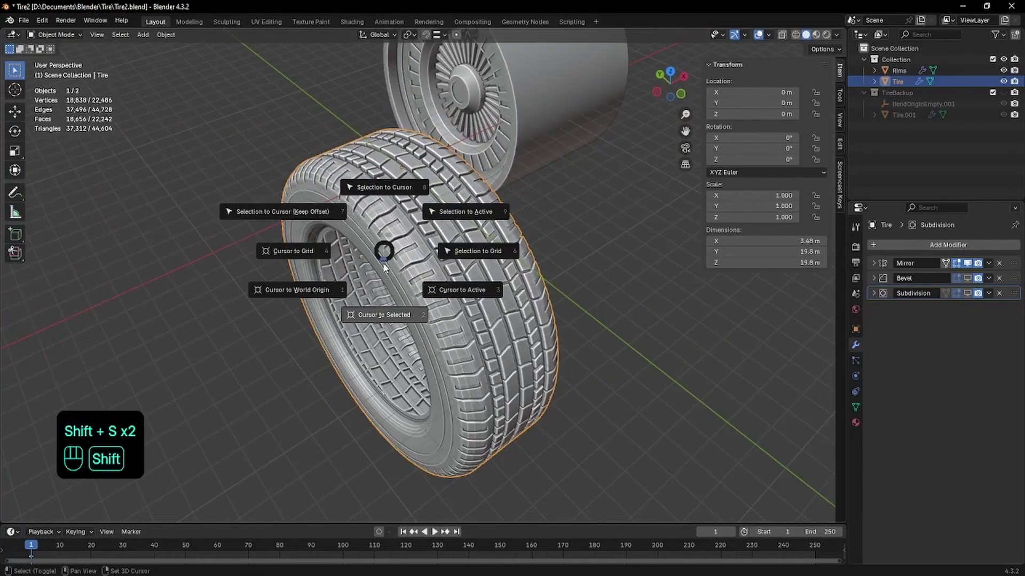
click(385, 291)
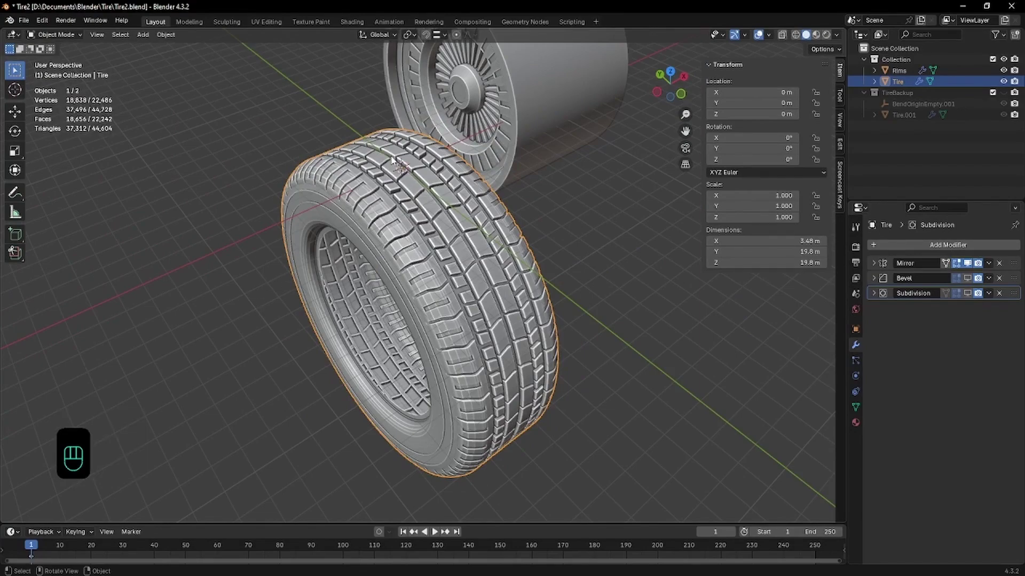
key(KP_7)
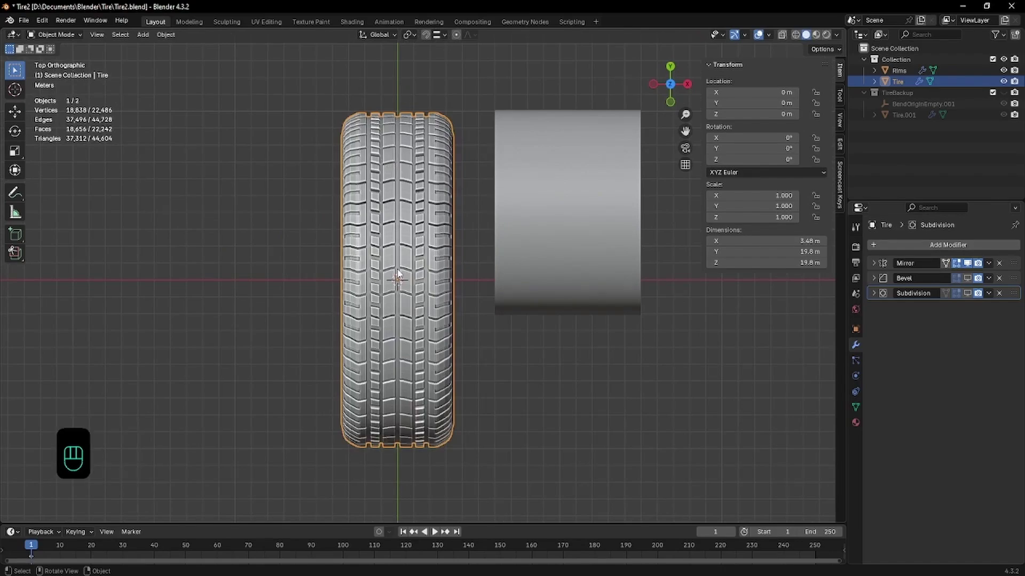
- Select the edge loop along the centre of the tire's tread and snap the 3D cursor to the middle of that selection
key(KP_3)
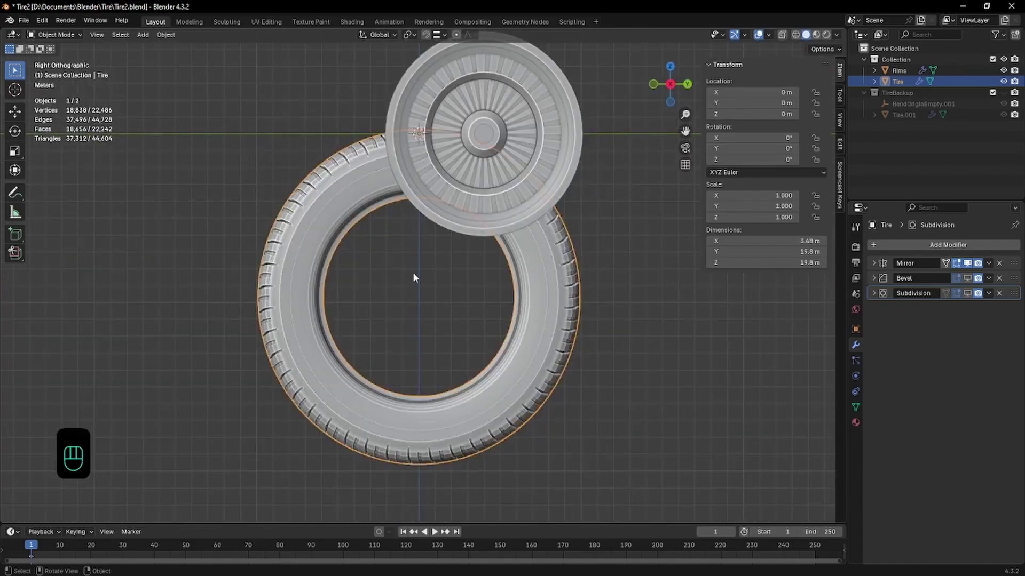
key(Tab)
middle_drag(421, 280, 458, 287)
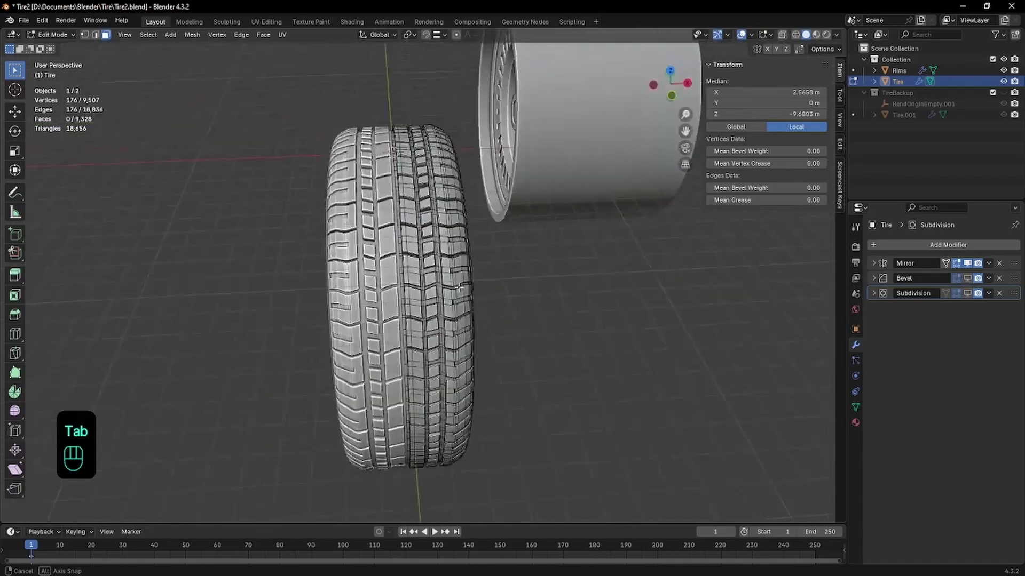
scroll(458, 288, up, 4)
key(2)
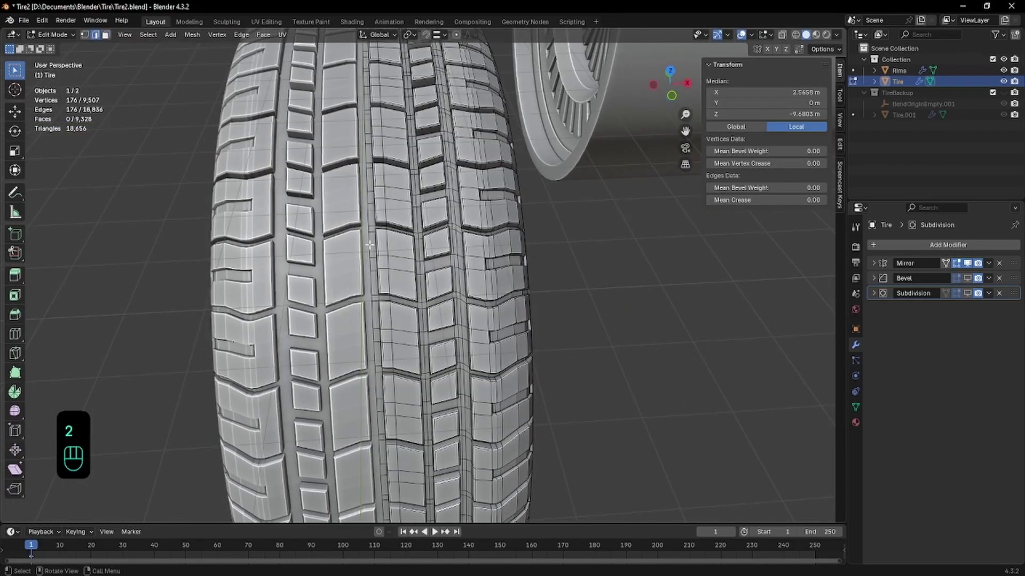
alt+click(368, 238)
scroll(363, 203, down, 6)
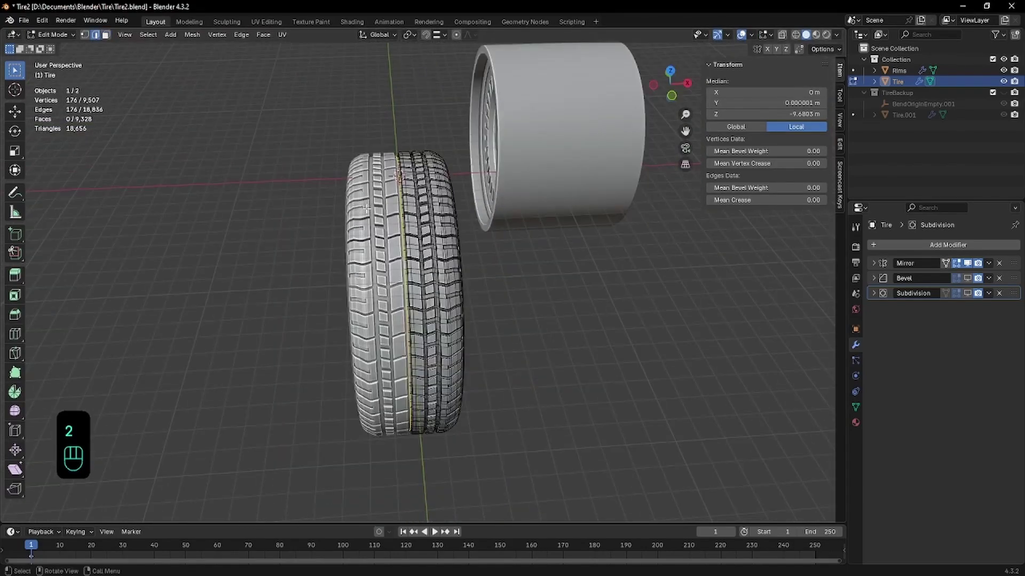
middle_drag(363, 204, 348, 160)
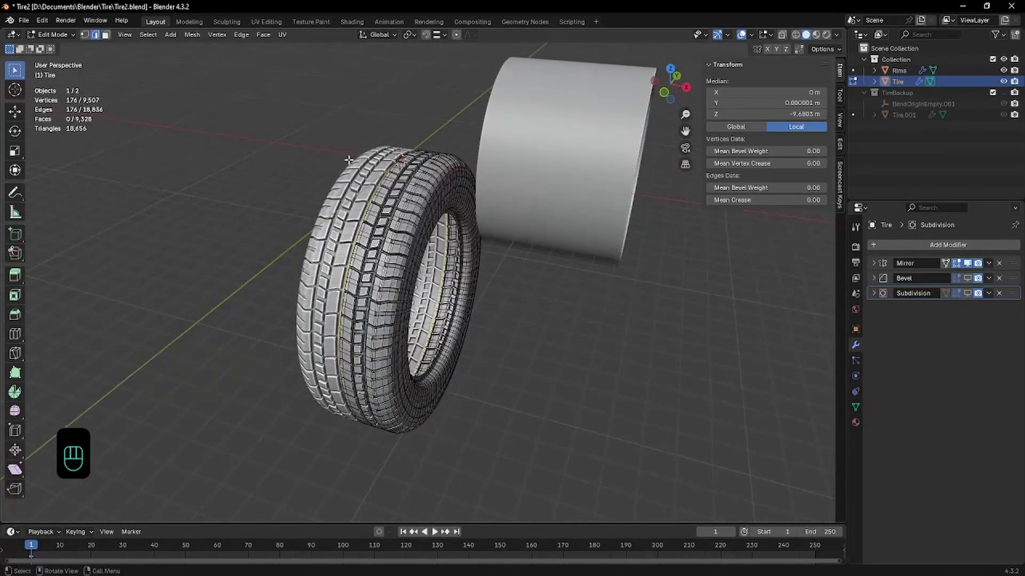
key(KP_7)
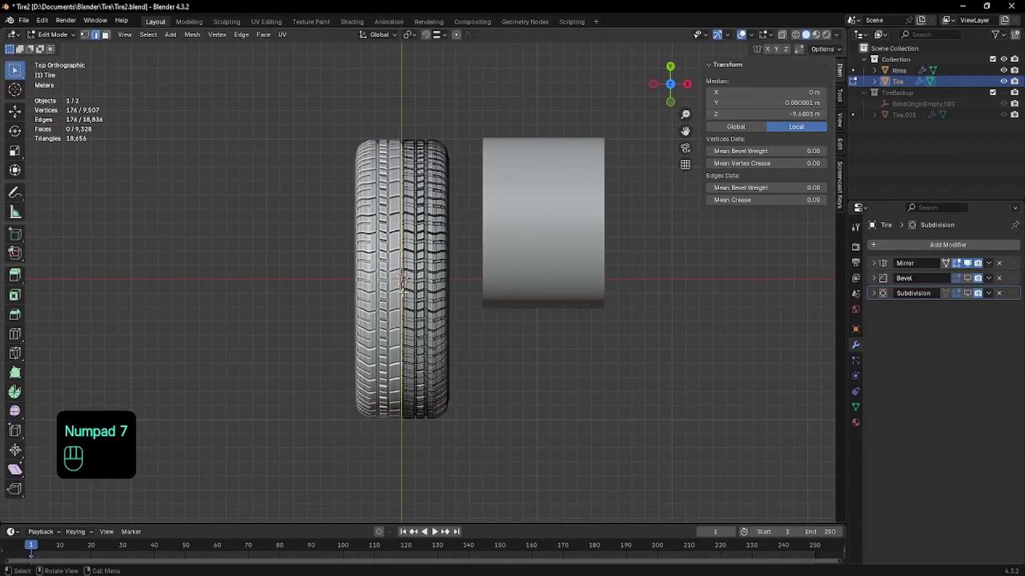
key(KP_3)
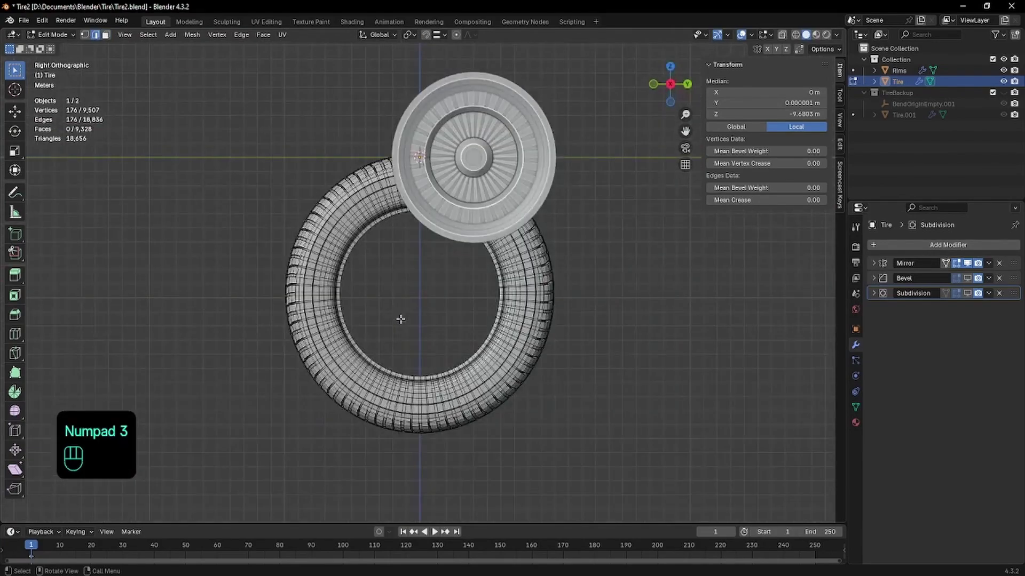
scroll(401, 319, up, 2)
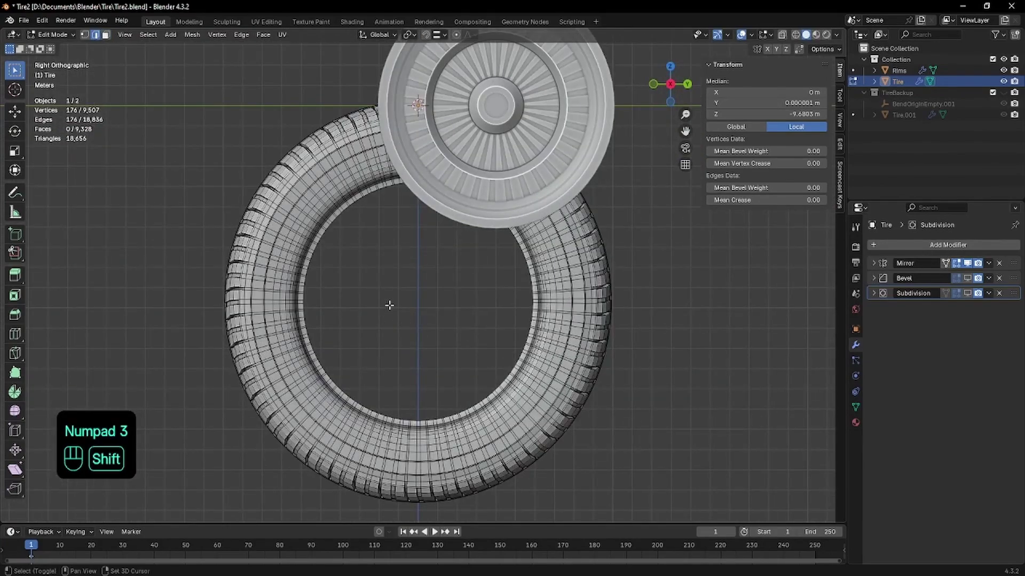
key(shift+s)
click(391, 358)
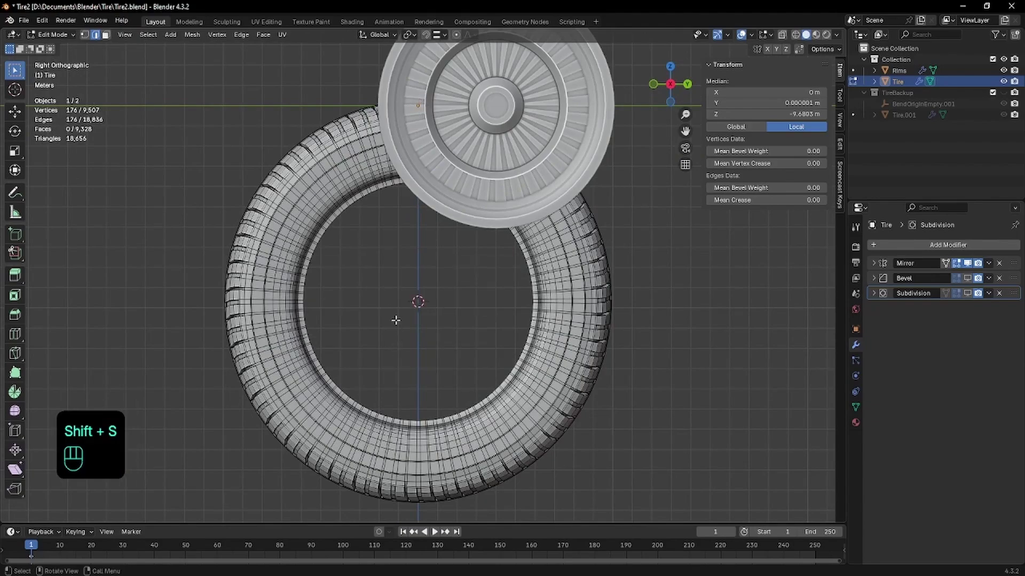
middle_drag(393, 320, 431, 298)
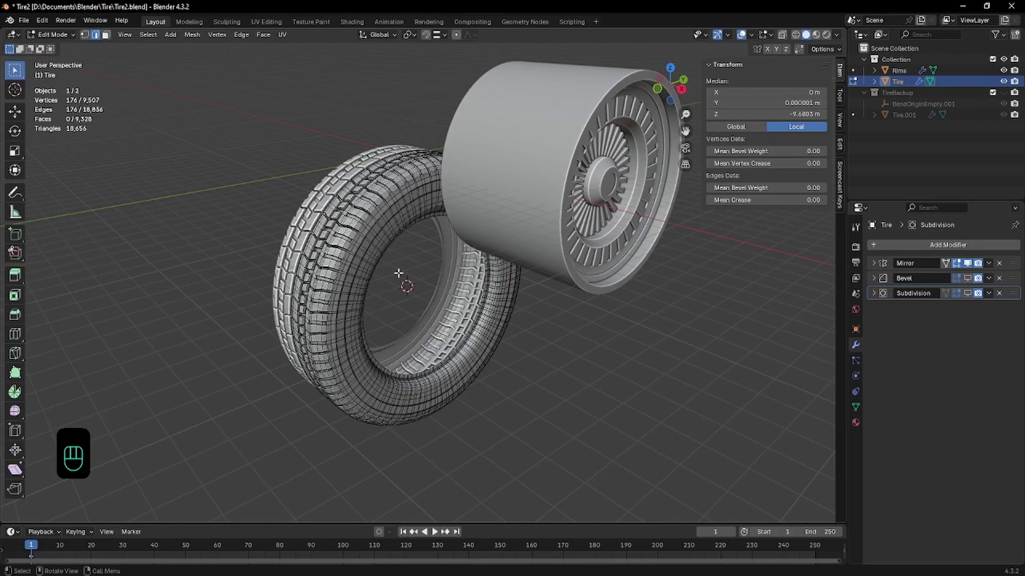
- Snap the rims to the 3D cursor at the tire's centre with Offset enabled, and check their alignment from above
key(Tab)
click(510, 192)
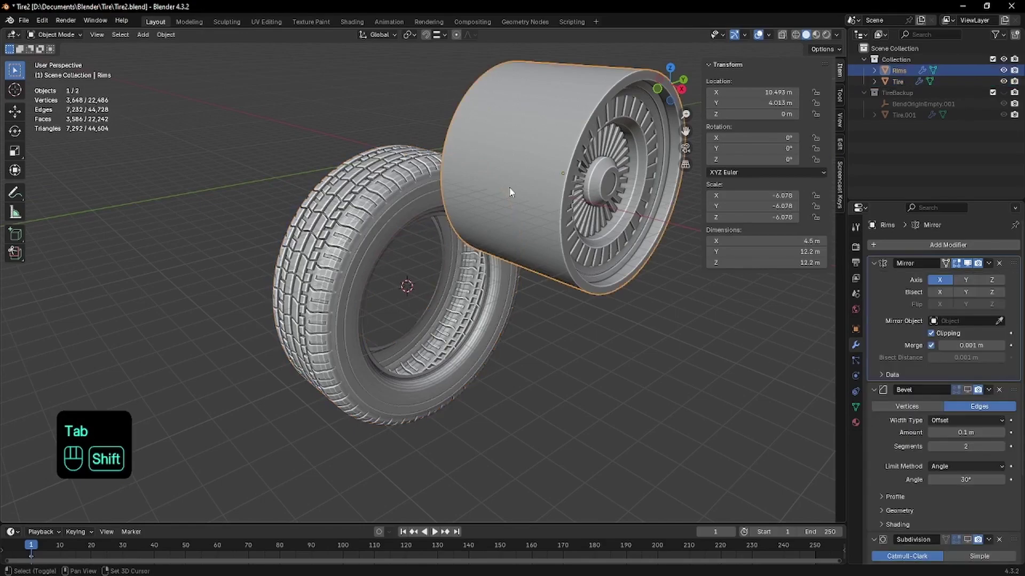
key(shift+s)
click(444, 151)
key(KP_7)
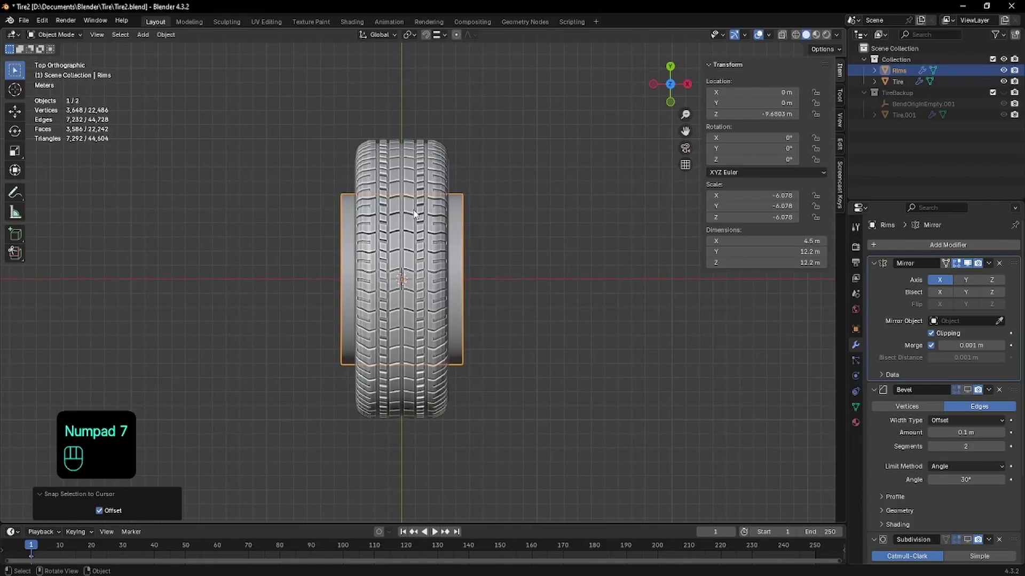
- Switch the view to wireframe and hide the tire to get clear access to the rims' mesh
key(Tab)
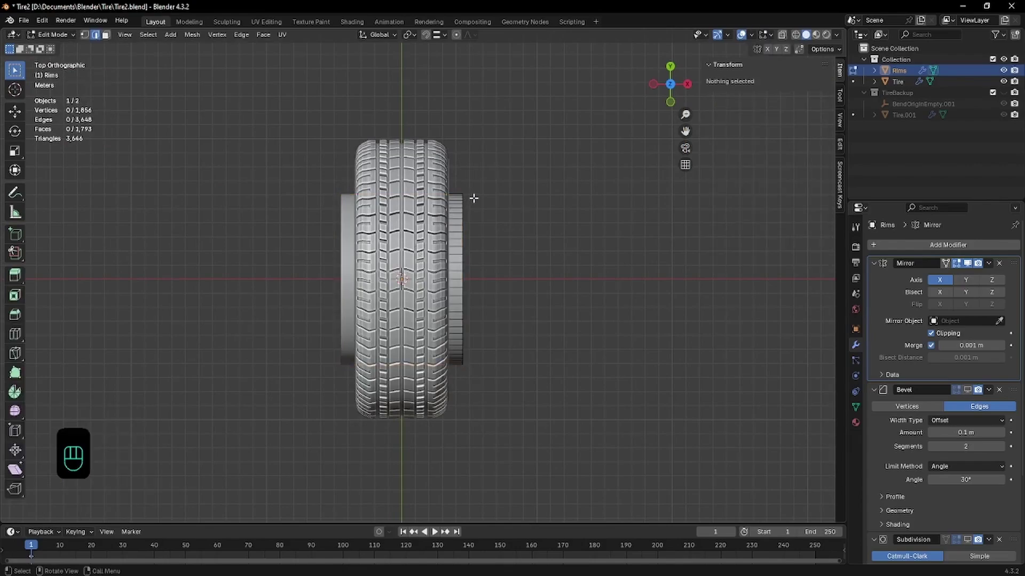
key(shift+z)
drag(505, 158, 419, 393)
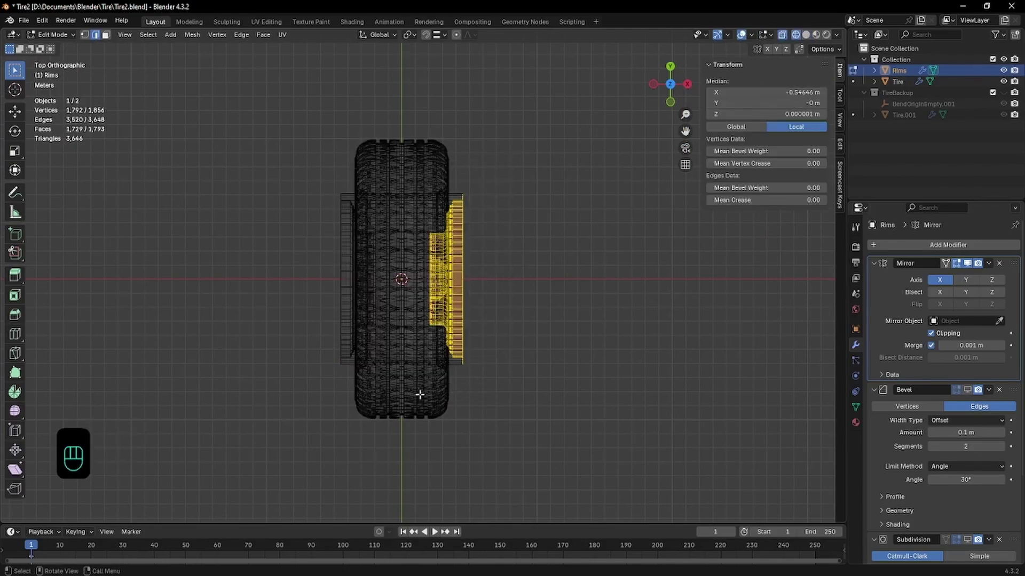
key(Tab)
click(414, 266)
key(h)
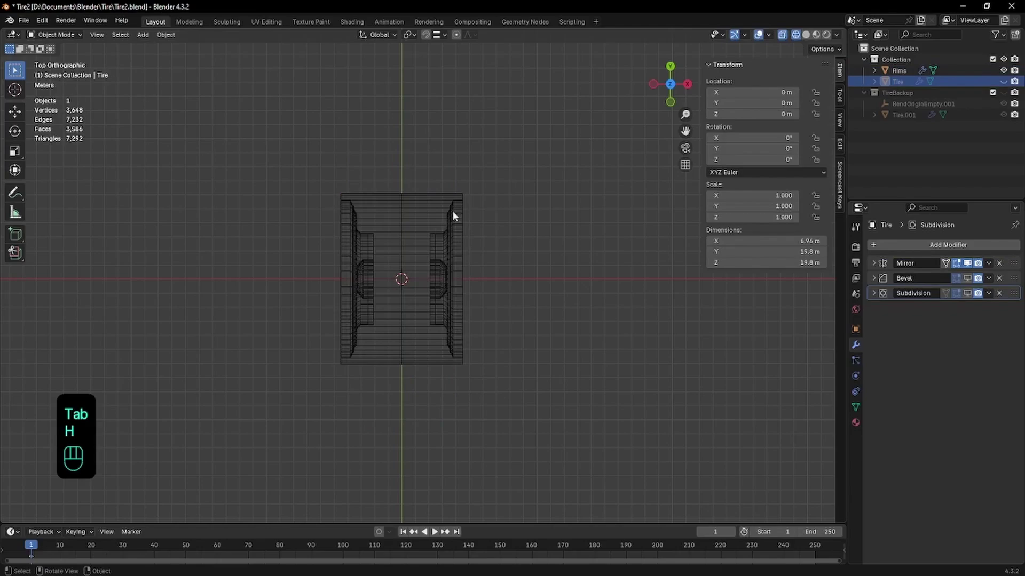
- Select all rim vertices on the unmirrored side except the centre loop, and show the tire again in solid shading
click(469, 246)
key(Tab)
key(1)
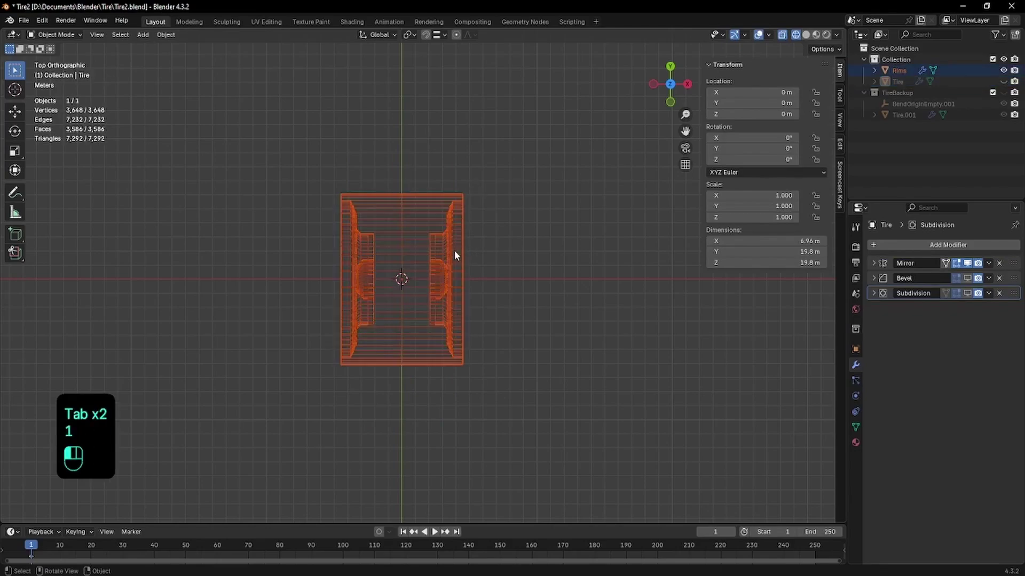
key(Tab)
key(1)
drag(502, 119, 422, 429)
key(1)
drag(487, 105, 421, 423)
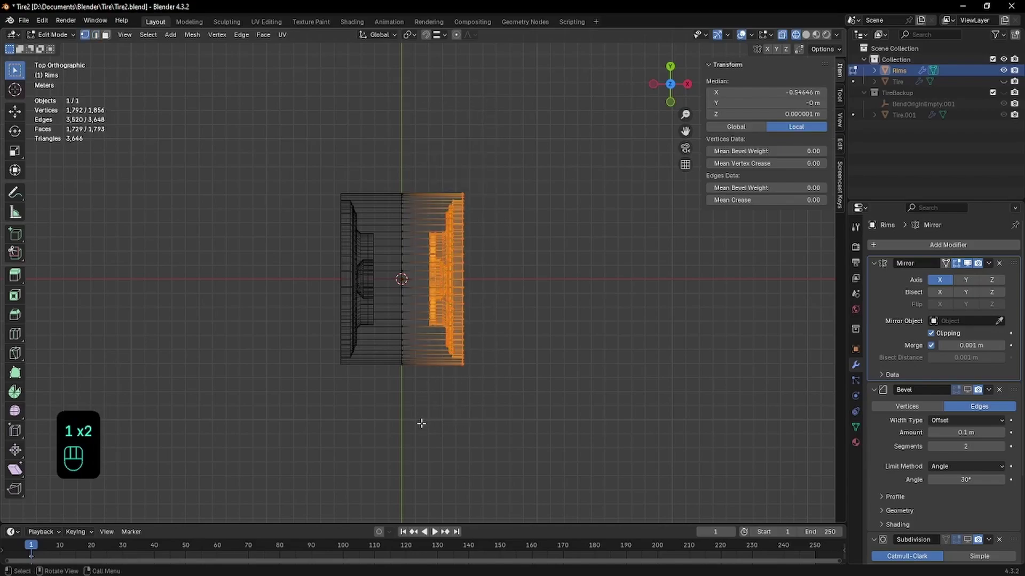
click(1004, 81)
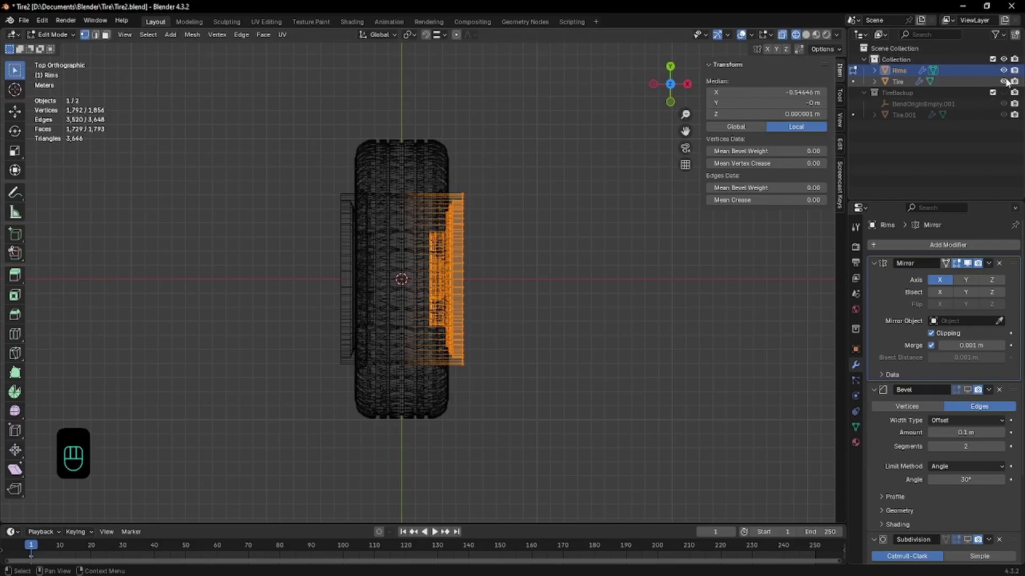
key(shift+z)
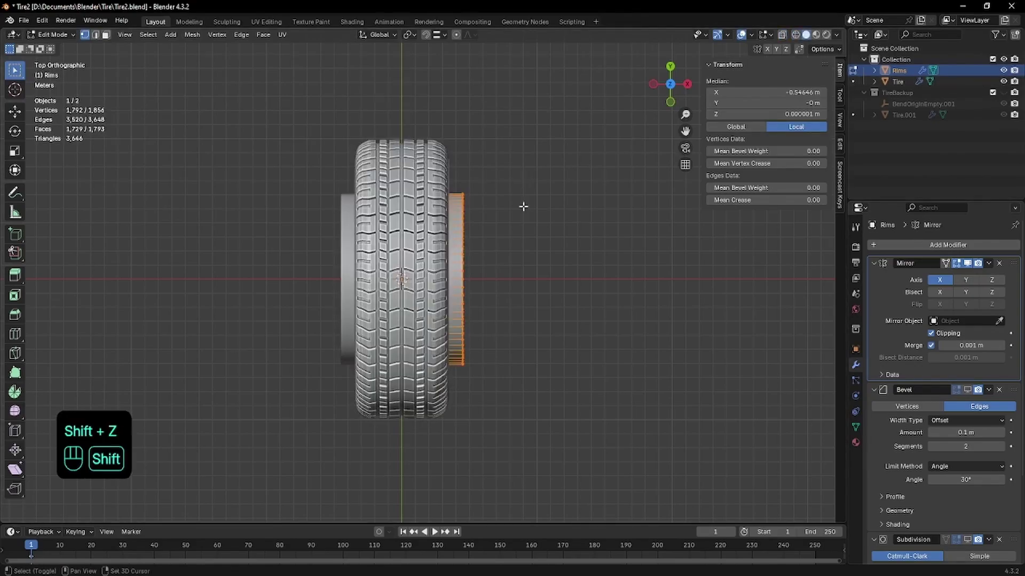
- Move the selected rim vertices about -1.65 m along X so the rim face sits inside the tire
mouse_move(524, 208)
middle_down()
mouse_move(553, 242)
mouse_move(585, 220)
mouse_move(559, 150)
middle_up()
scroll(492, 240, up, 1)
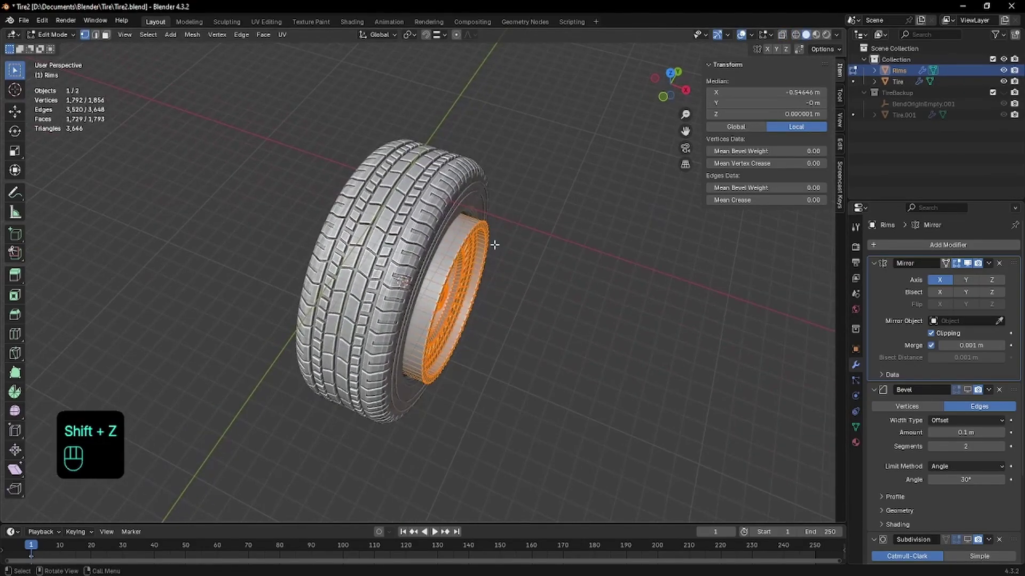
scroll(567, 293, up, 4)
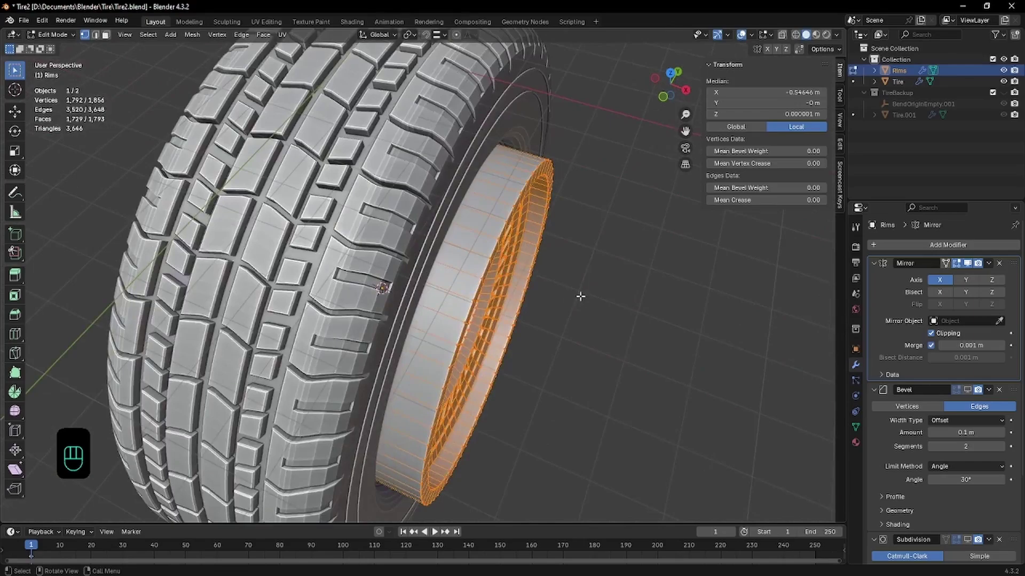
key(g)
key(x)
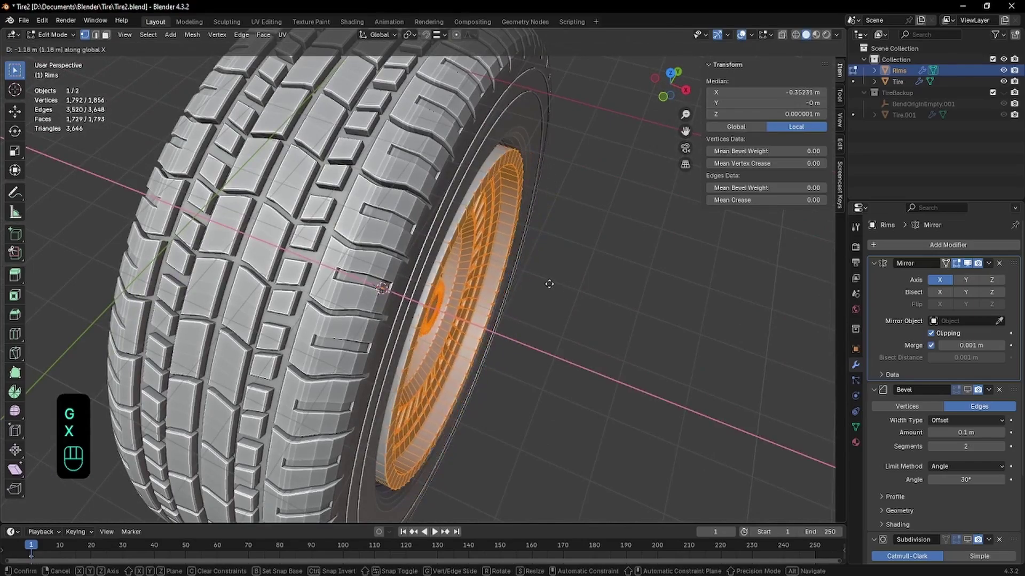
click(538, 281)
- Fine-tune the depth of the rim face in the tire with a small precise move along X, and return to Object Mode
middle_drag(532, 276, 377, 231)
middle_drag(377, 143, 426, 153)
scroll(394, 141, up, 2)
key(g)
key(x)
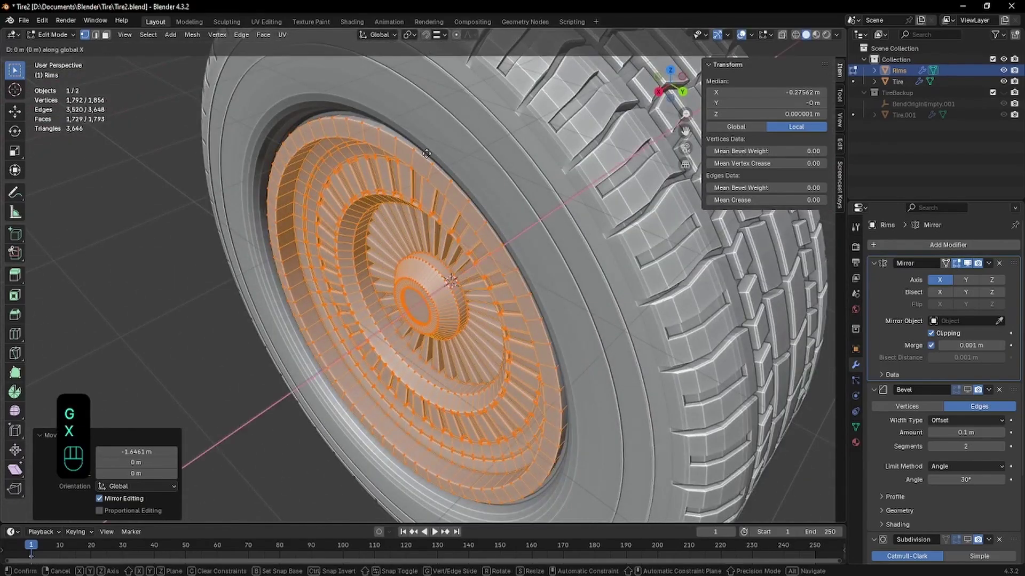
key(shift)
click(440, 148)
scroll(440, 148, down, 8)
key(Tab)
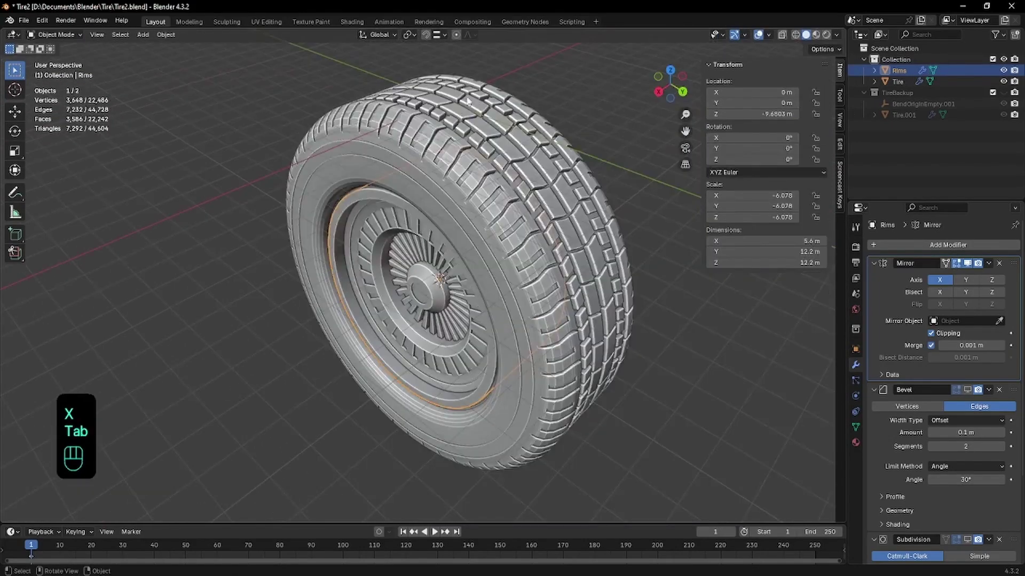
- Inspect the assembled wheel by toggling the visibility of the rims and the tire, and save the file
middle_drag(393, 167, 315, 163)
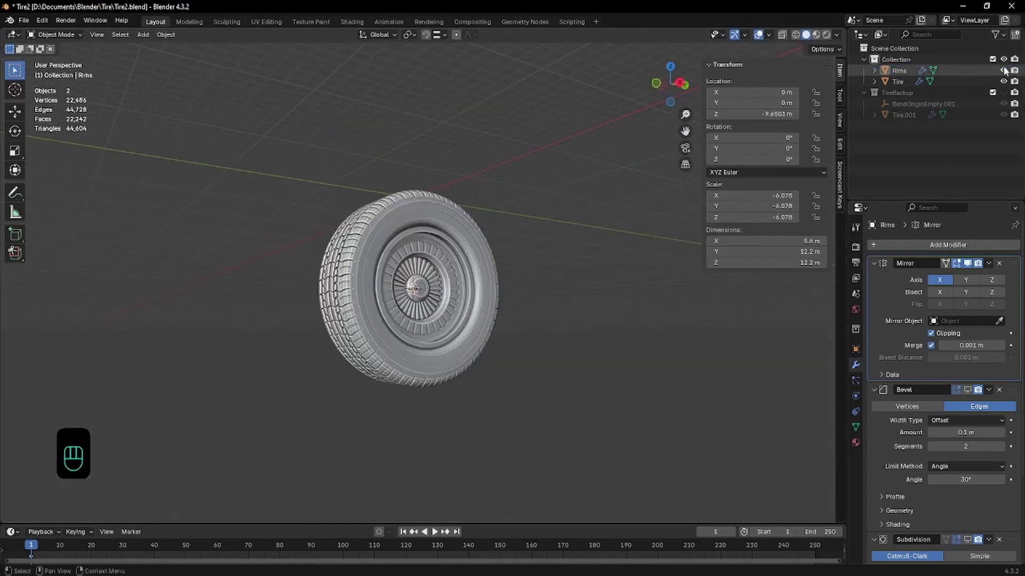
click(1003, 70)
click(1003, 70)
click(1004, 81)
click(1004, 81)
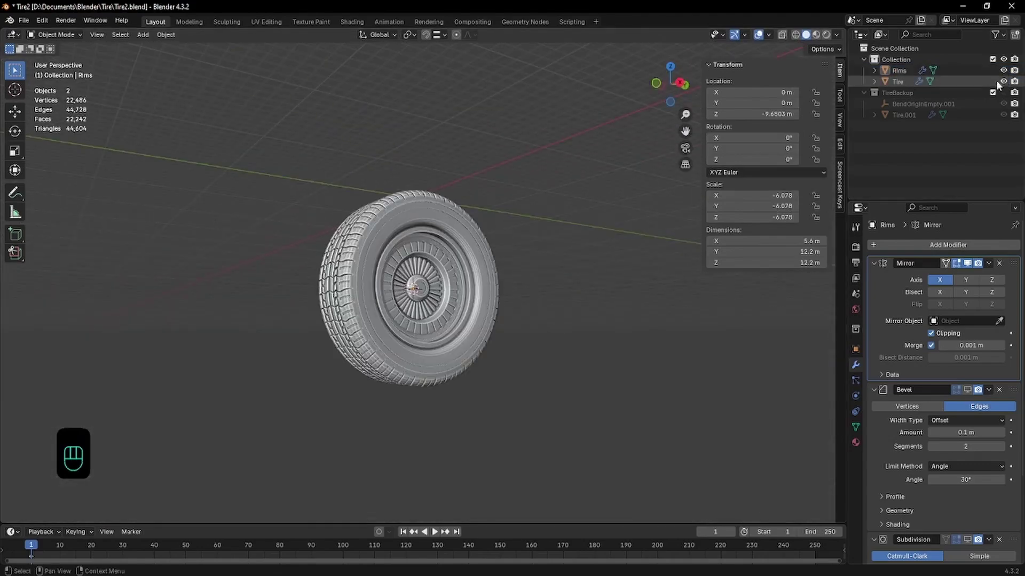
middle_drag(408, 168, 306, 235)
scroll(306, 235, up, 3)
key(n)
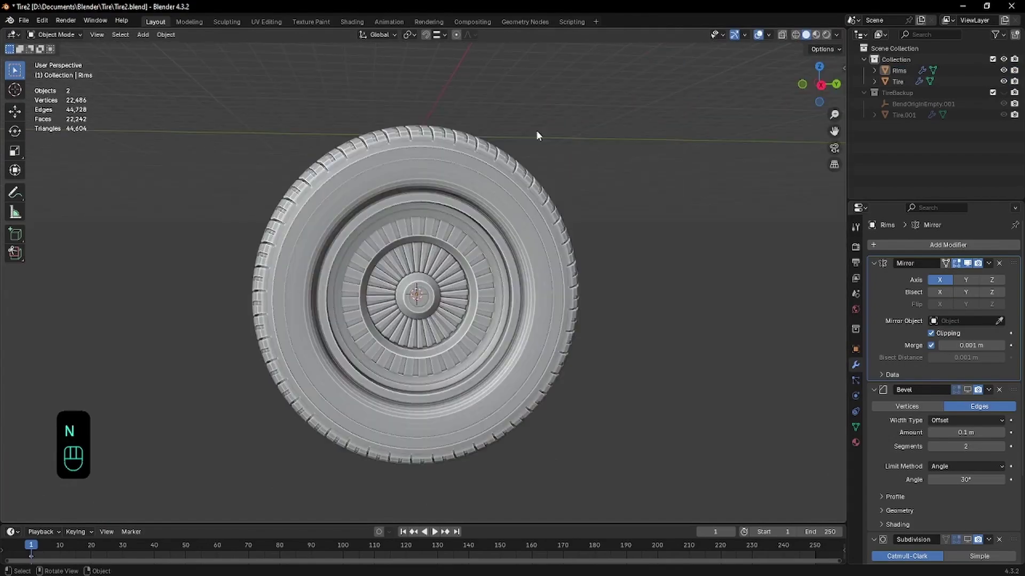
key(ctrl+s)
- Apply Shade Auto Smooth at 30° to the rims and enable their Bevel and Subdivision modifiers in the viewport
click(520, 260)
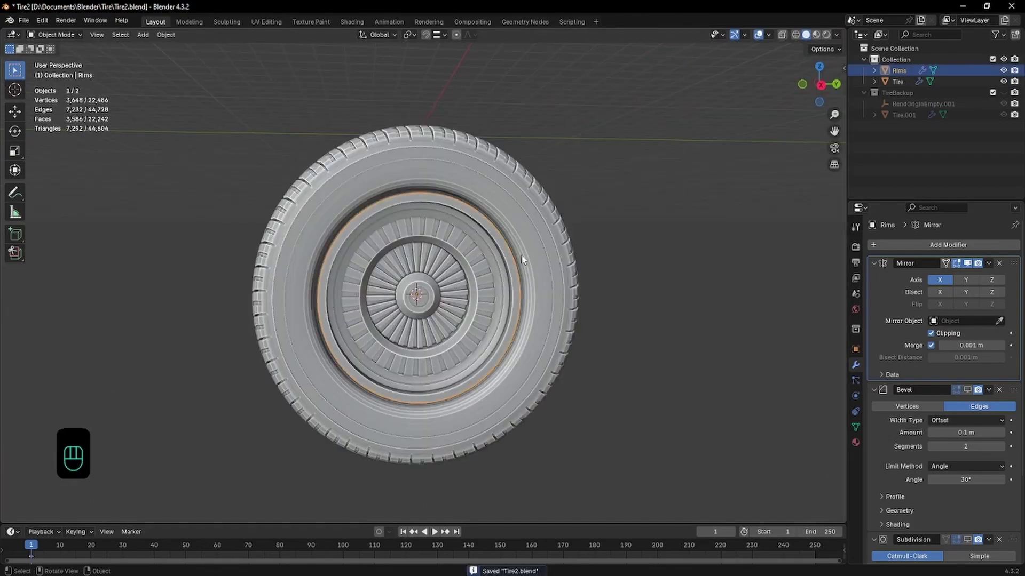
right_click(471, 259)
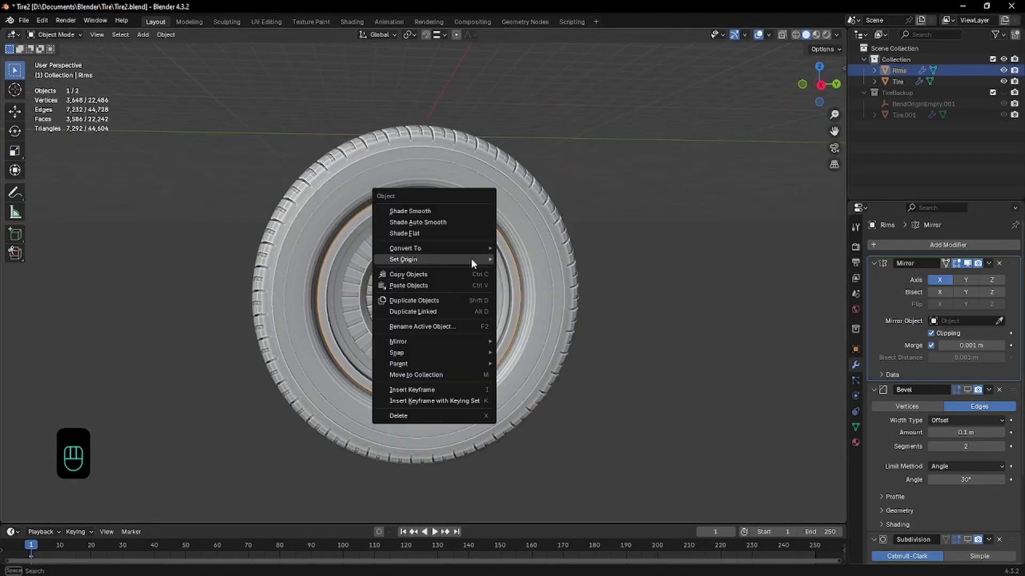
click(477, 223)
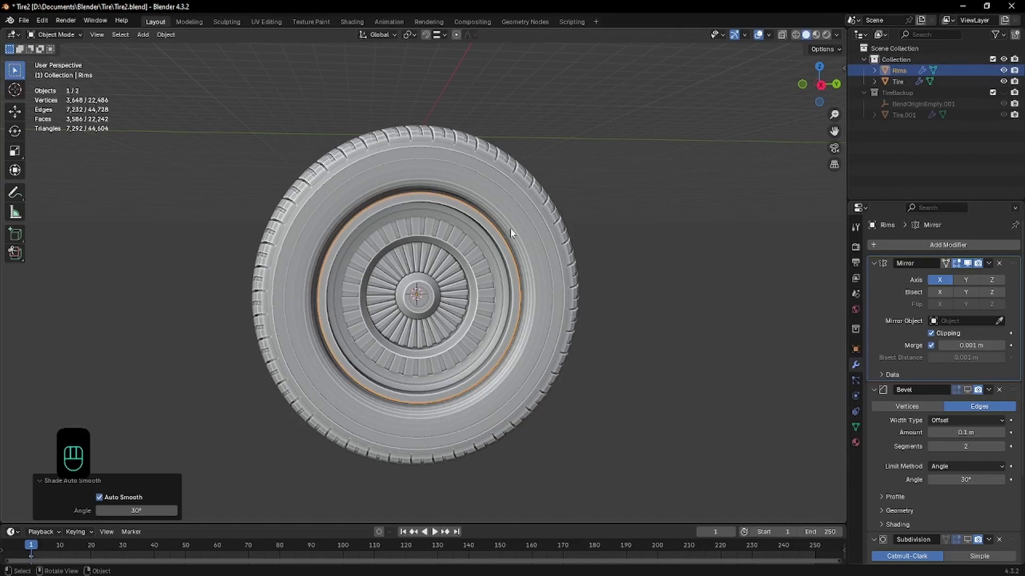
click(967, 389)
scroll(969, 439, down, 1)
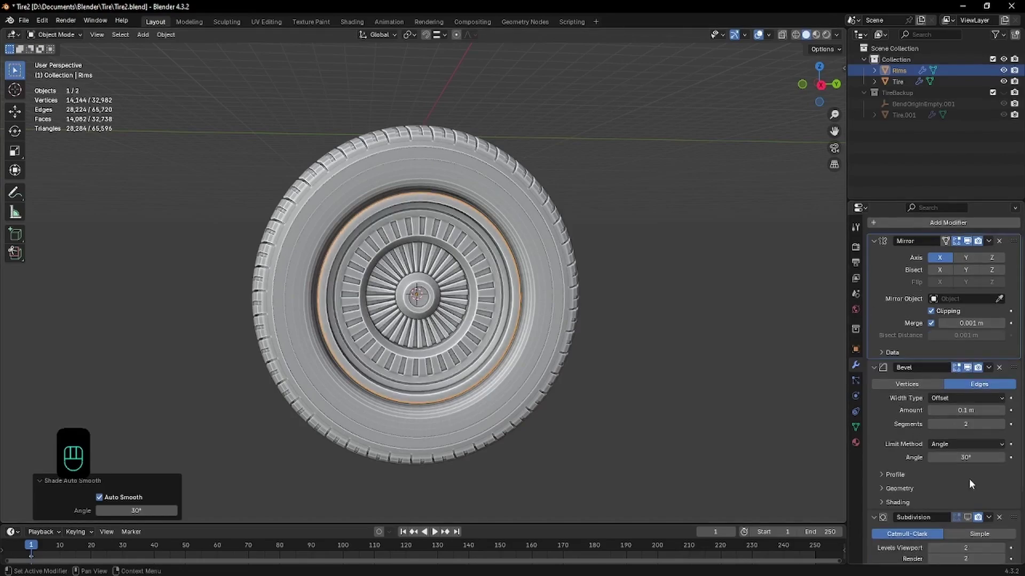
click(968, 517)
click(655, 241)
- Apply Shade Auto Smooth at 30° to the tire and enable its Bevel and Subdivision modifiers in the viewport
click(556, 233)
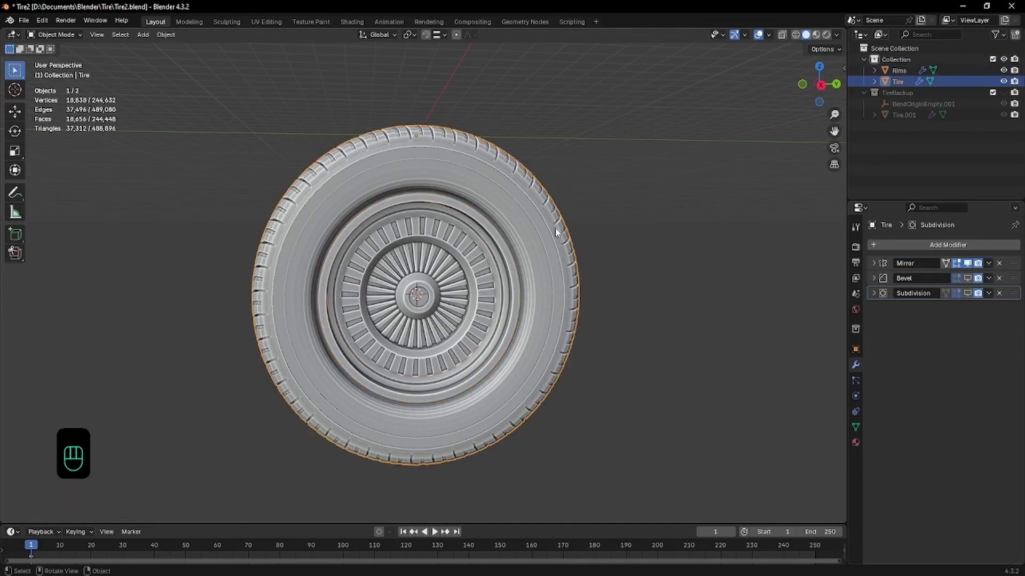
right_click(549, 219)
click(549, 220)
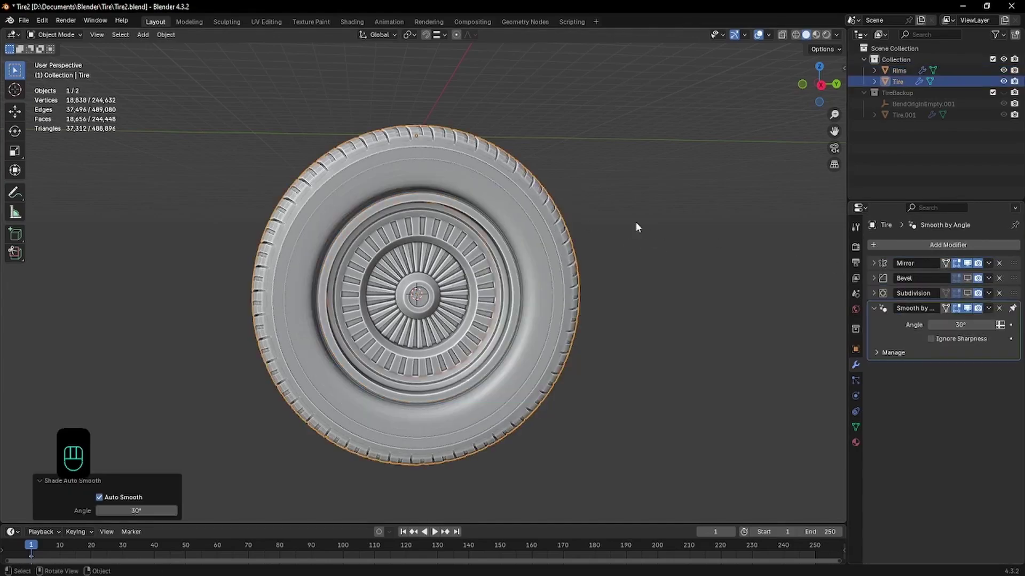
click(968, 279)
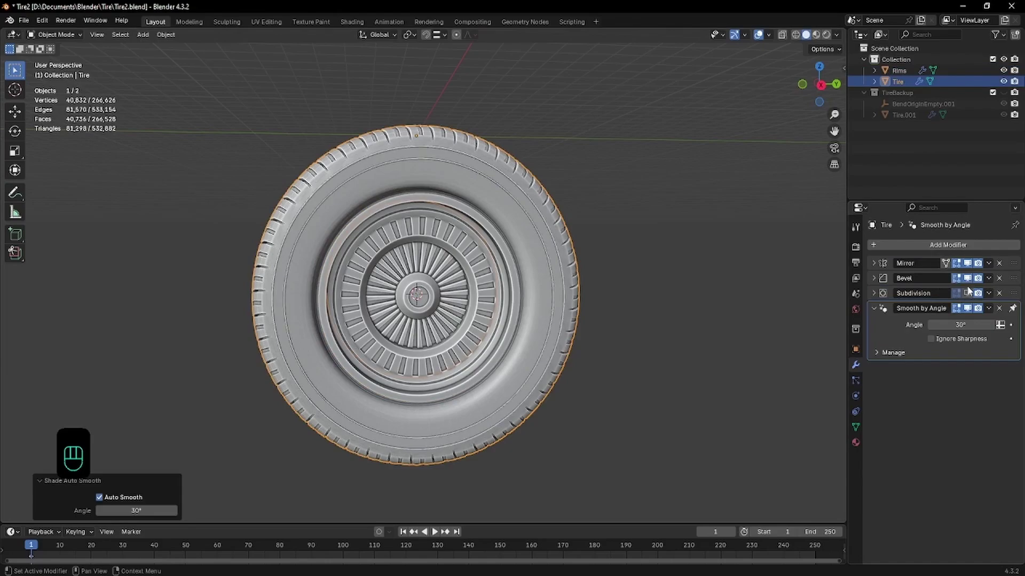
click(968, 293)
middle_drag(480, 251, 487, 223)
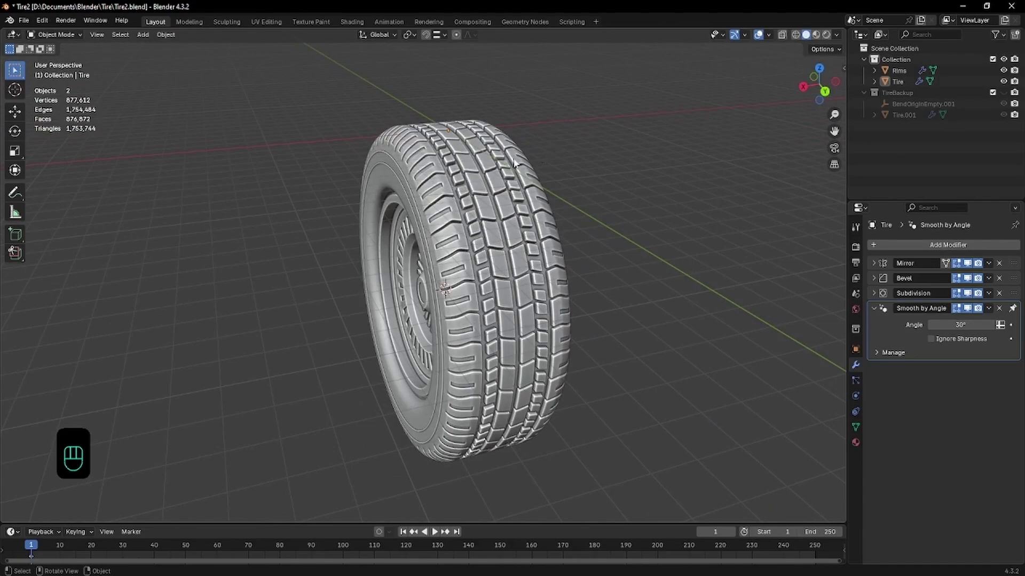
- Examine the smoothed and subdivided wheel from the tread side and the rim side, including the rim details up close
middle_drag(438, 181, 421, 200)
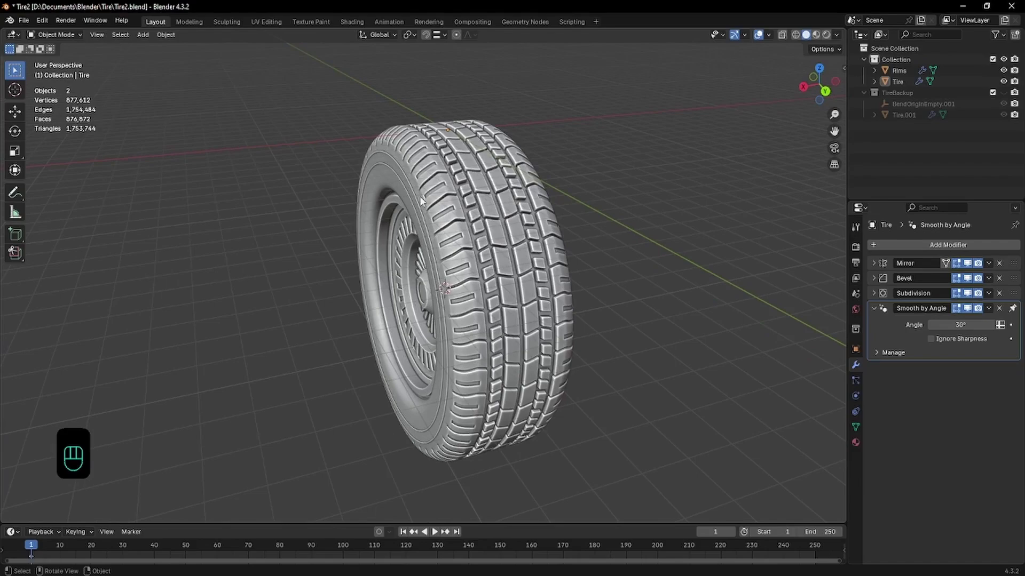
middle_drag(506, 172, 554, 152)
middle_drag(424, 204, 507, 210)
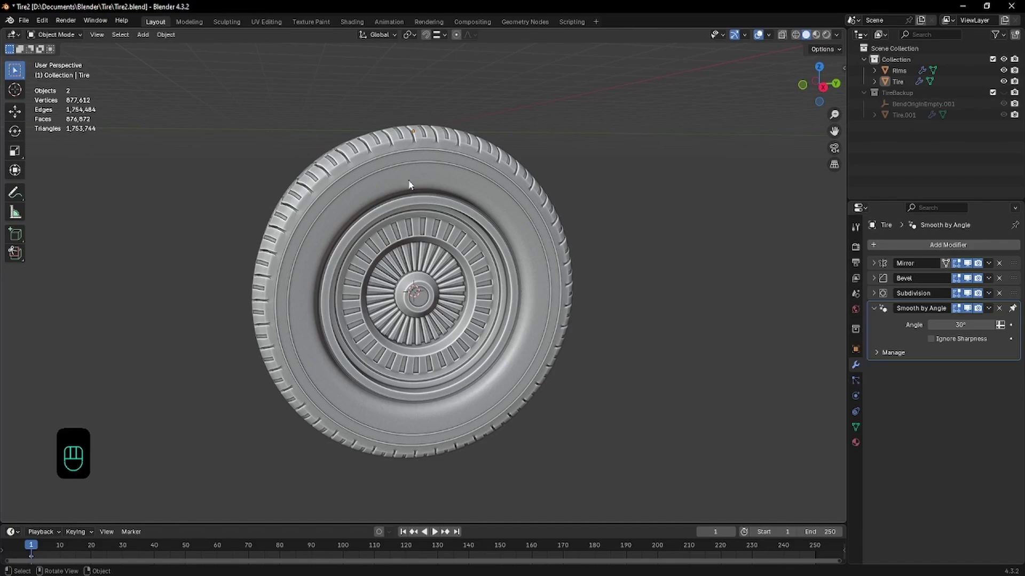
middle_drag(388, 119, 416, 134)
scroll(429, 142, up, 2)
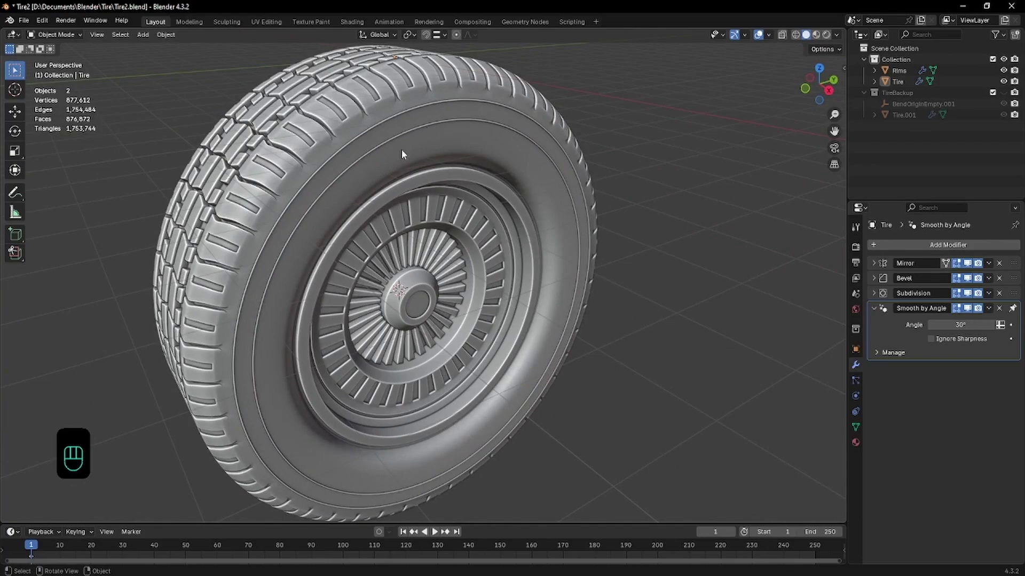
middle_drag(404, 140, 299, 192)
scroll(291, 187, up, 5)
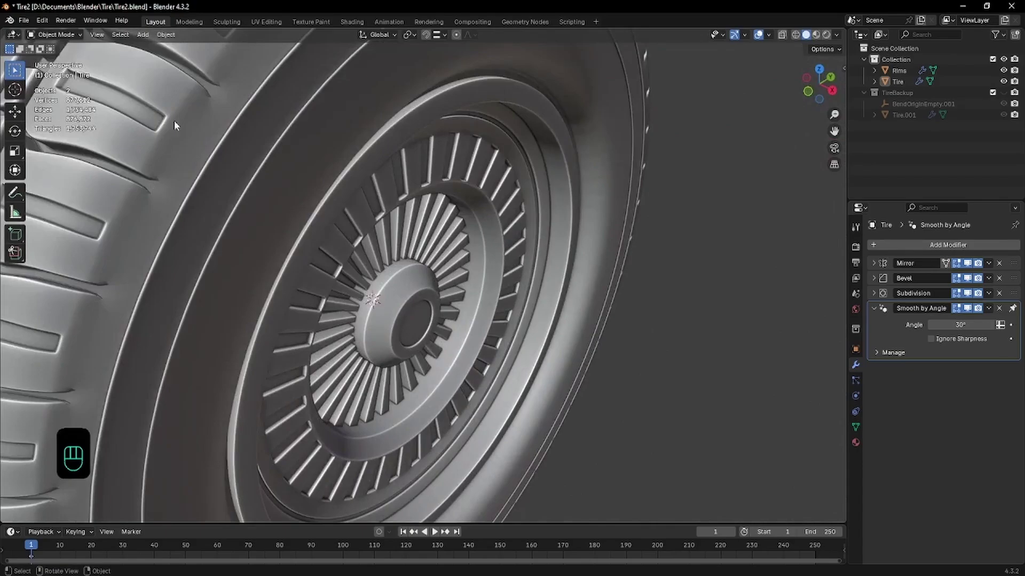
scroll(174, 122, down, 5)
middle_drag(235, 126, 391, 114)
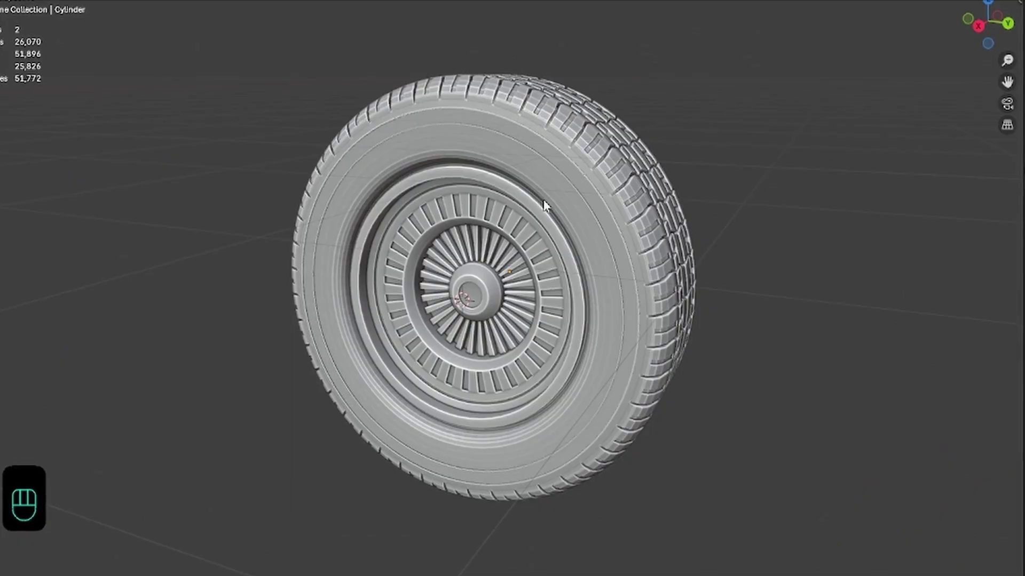
- Inspect how the rims fit into the tire by selecting the two objects in turn and viewing the wheel at an angle
middle_drag(545, 206, 529, 204)
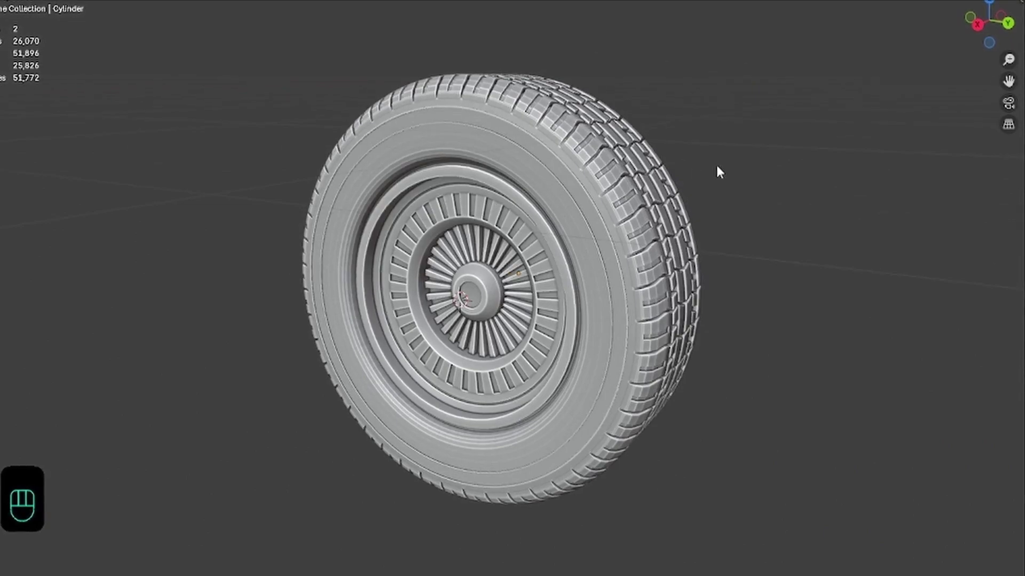
click(522, 219)
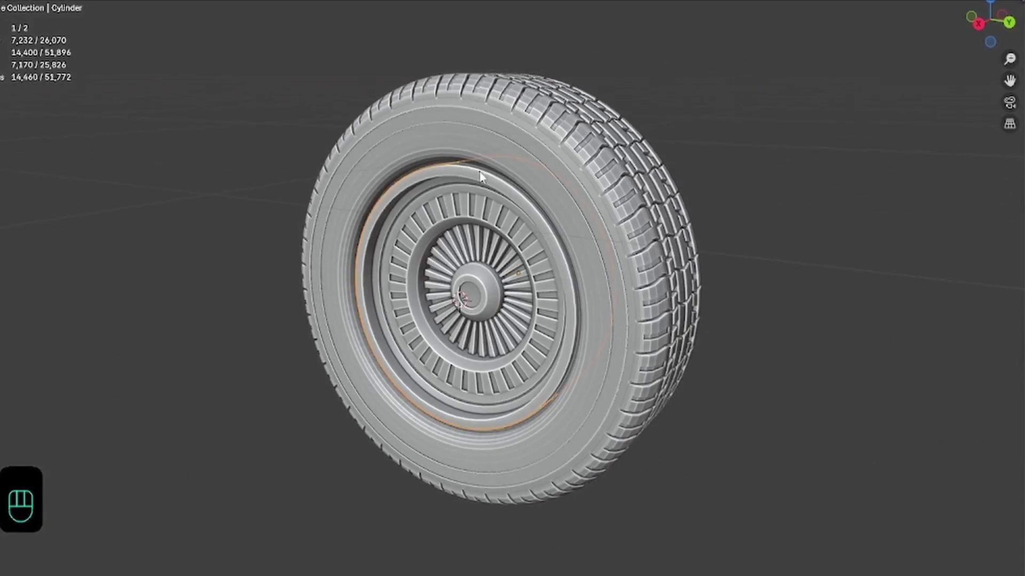
click(479, 141)
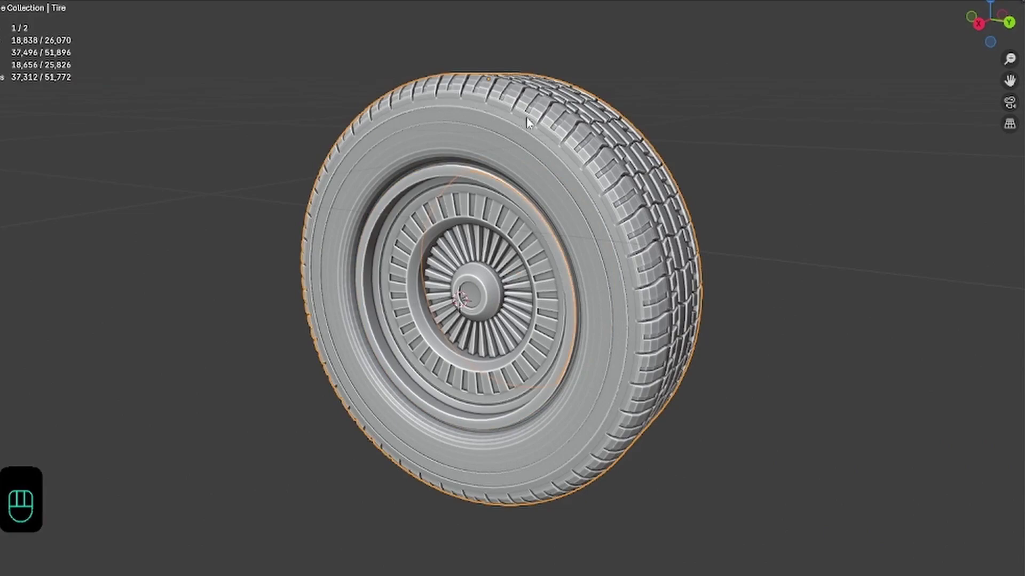
click(405, 208)
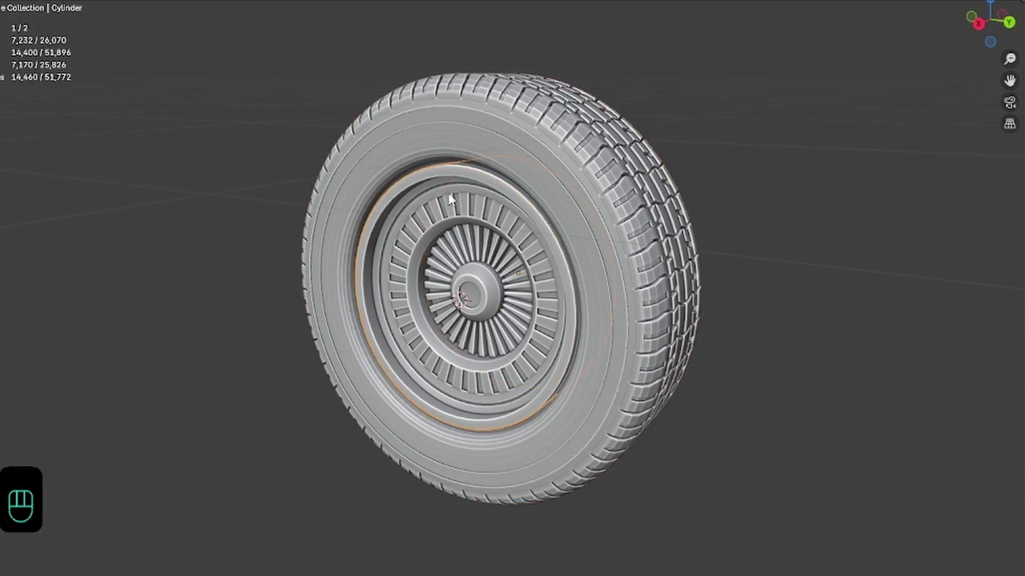
middle_drag(482, 209, 433, 156)
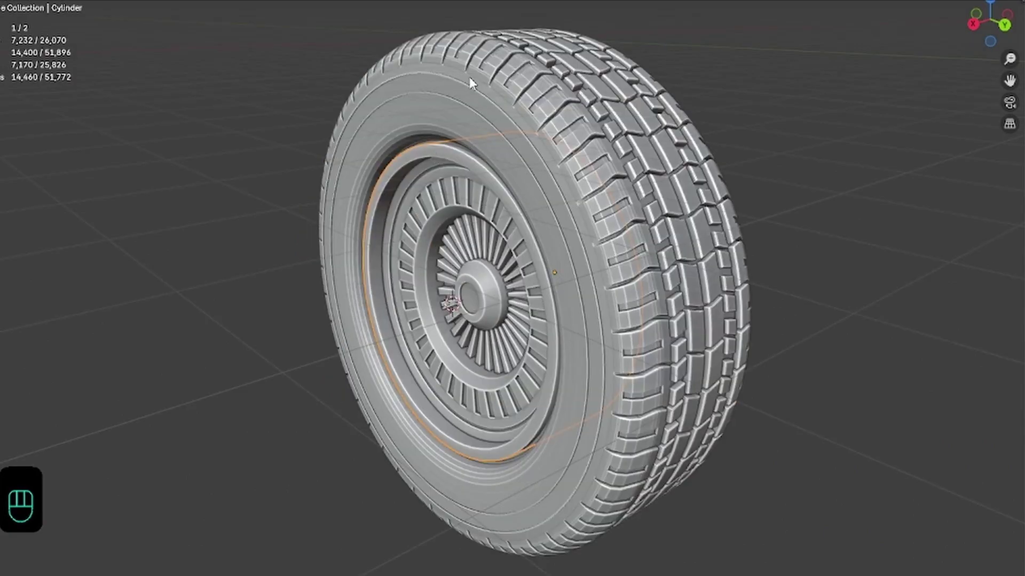
click(448, 73)
click(472, 164)
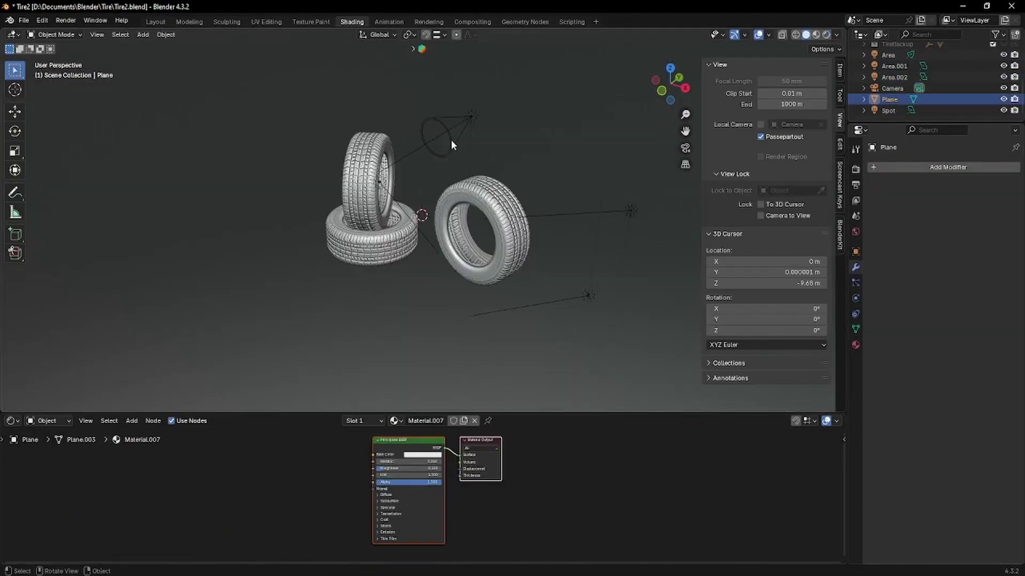
- Review the lighting setup around the tires in top view by selecting the area lights and the spot light in turn
click(455, 137)
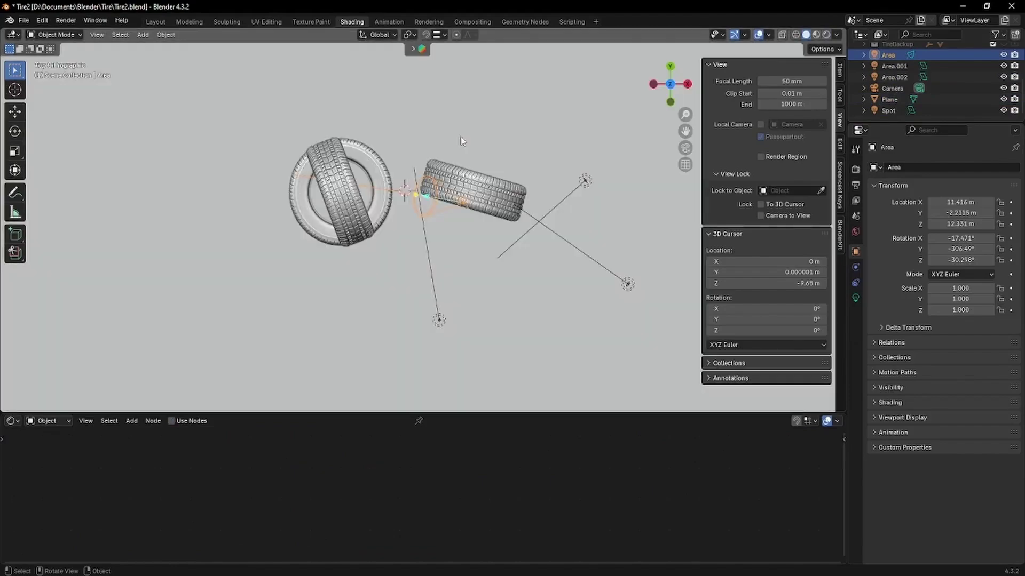
click(438, 323)
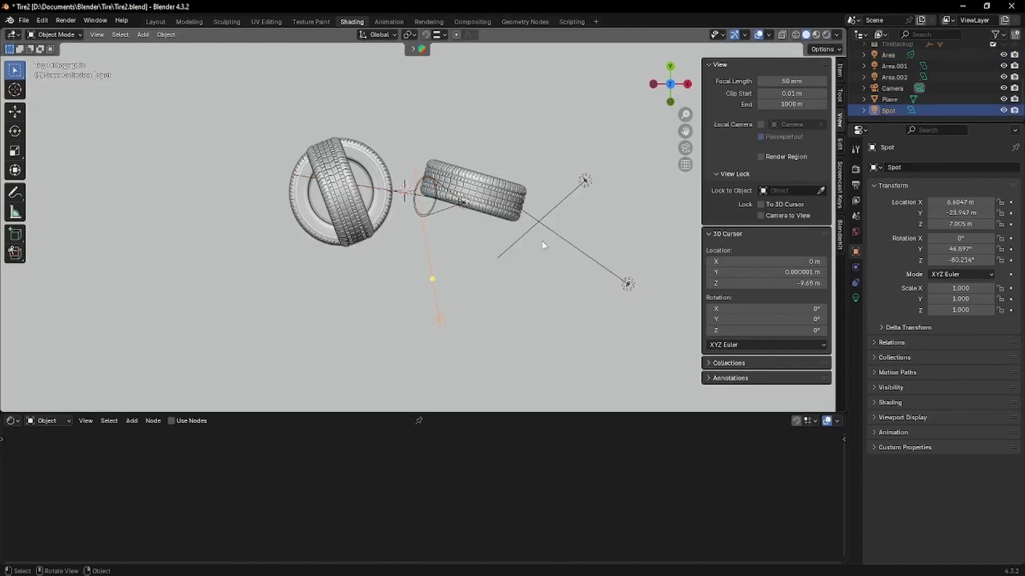
click(578, 187)
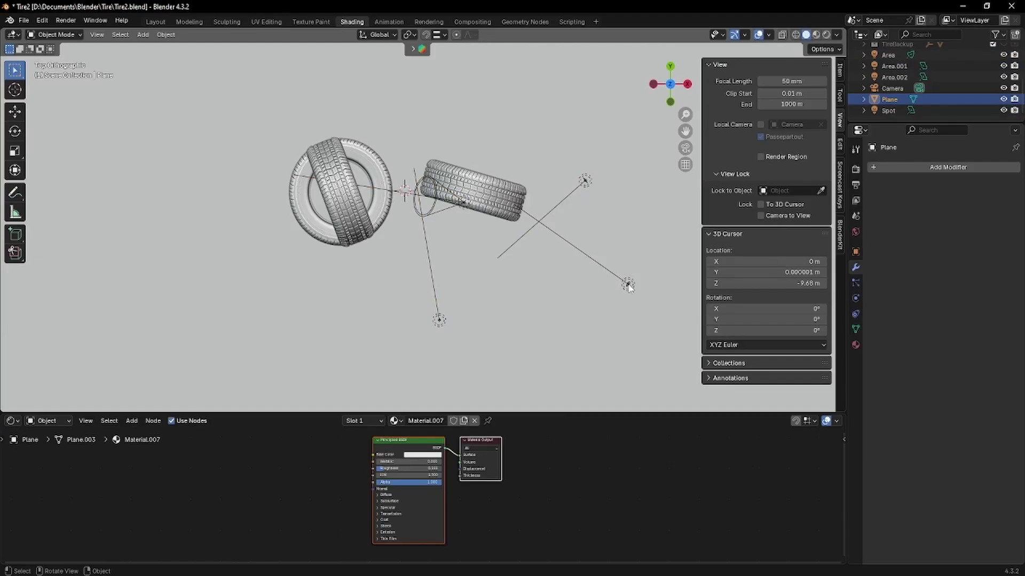
click(627, 285)
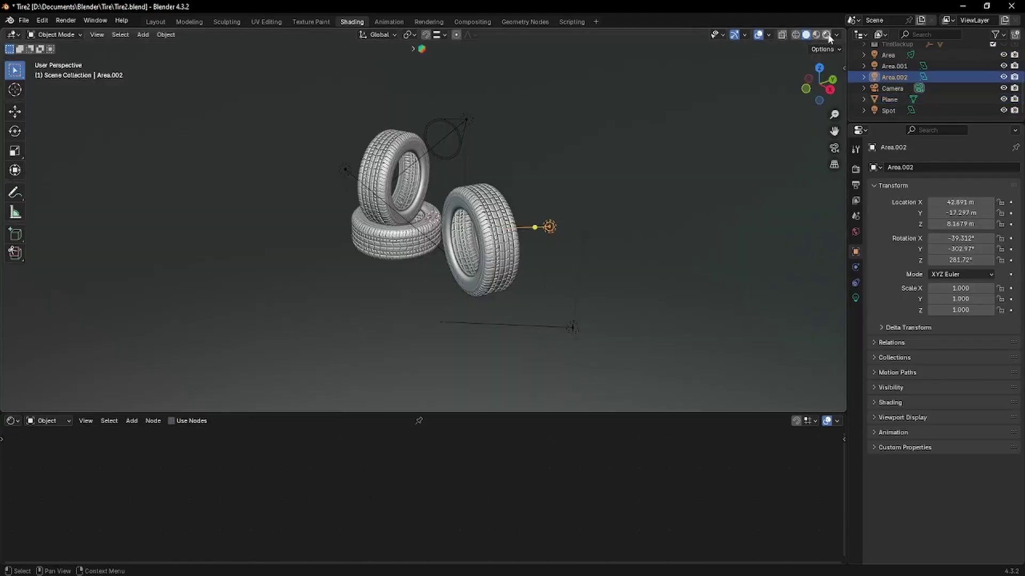
- Switch the viewport to rendered shading and unhide the rims in the upright tire of the stack
click(826, 35)
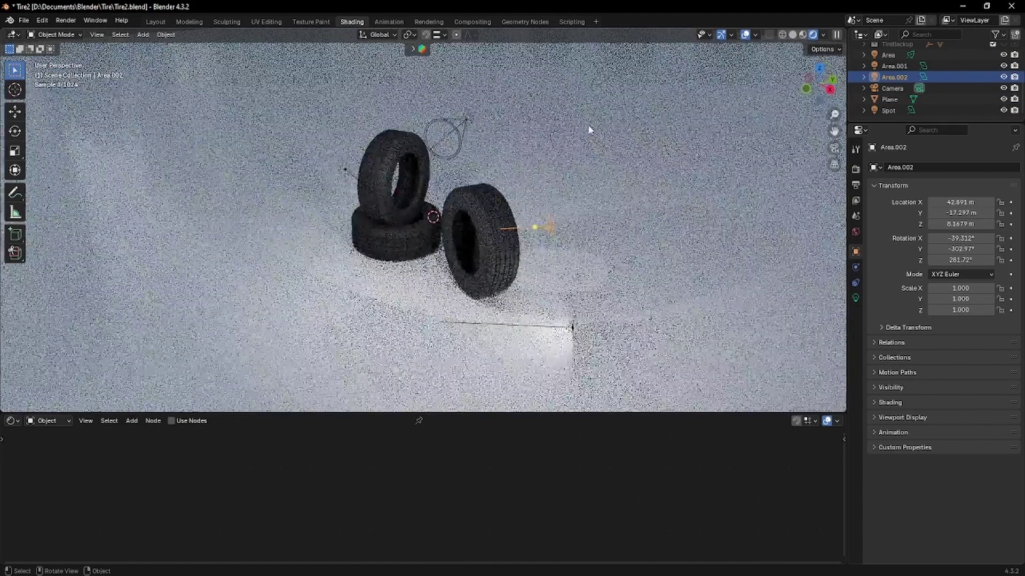
scroll(1005, 69, up, 3)
click(1003, 66)
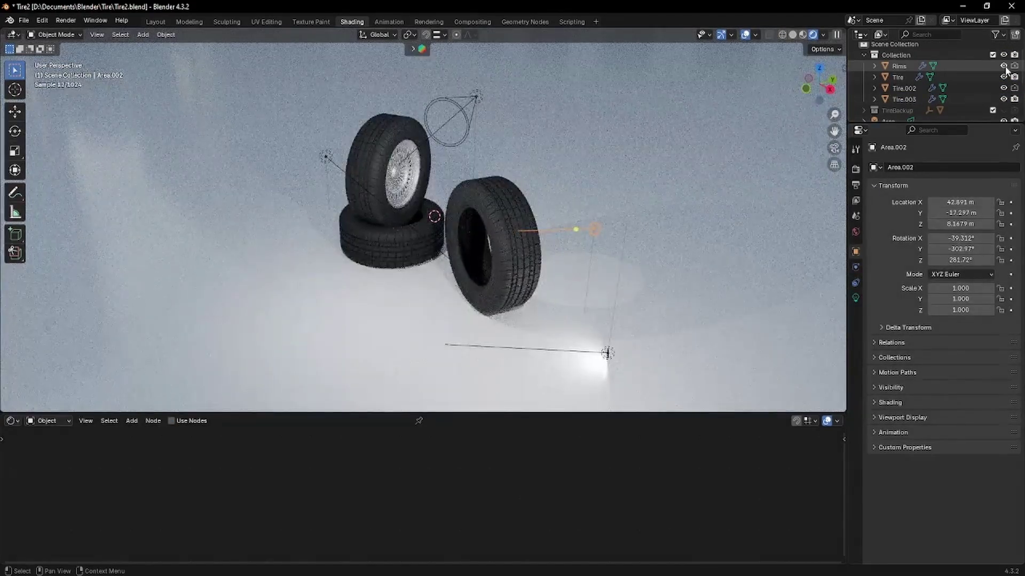
click(1004, 66)
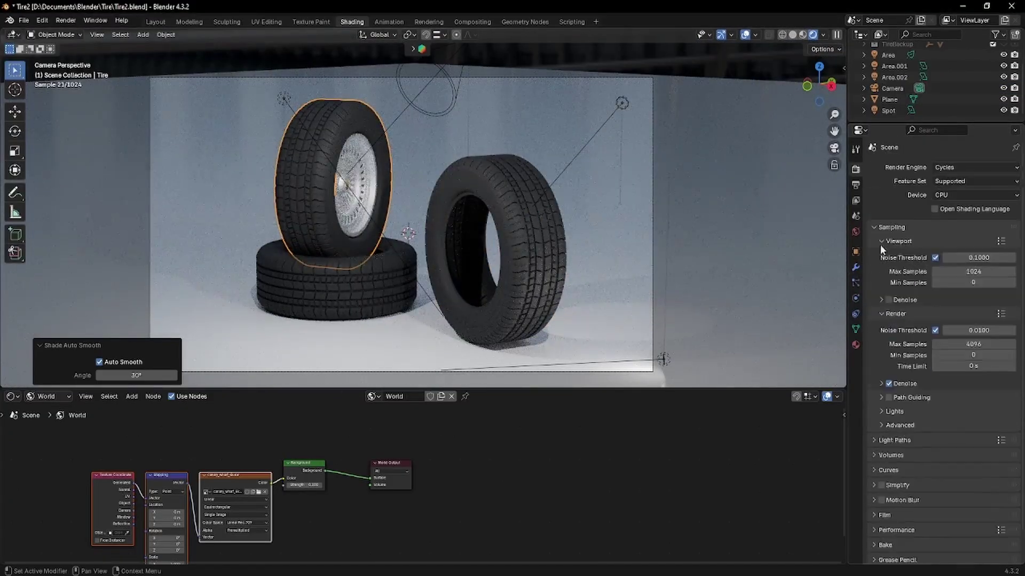
- Enable viewport denoising in the Cycles sampling settings and render the scene from the camera
click(888, 467)
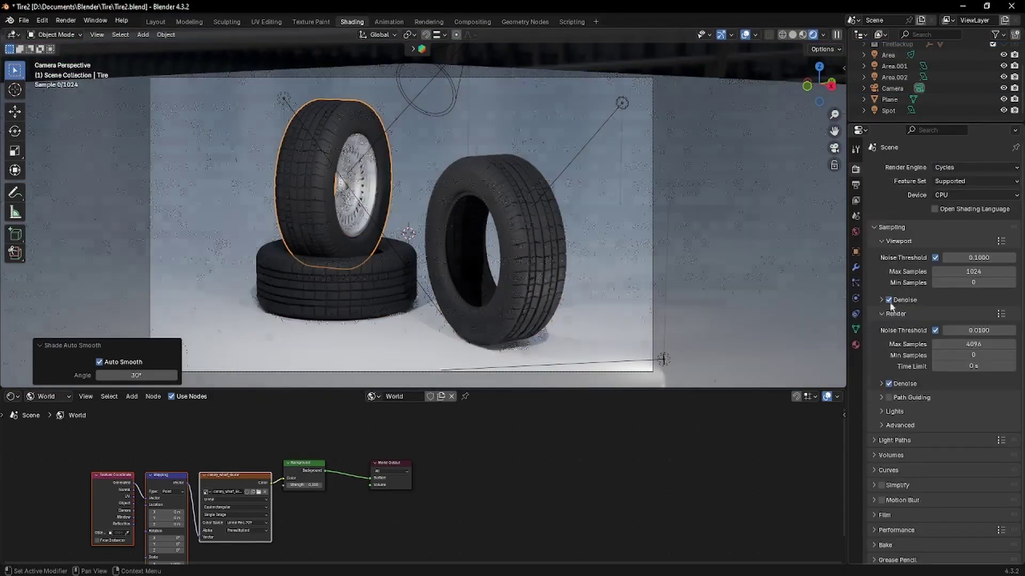
click(881, 292)
click(878, 417)
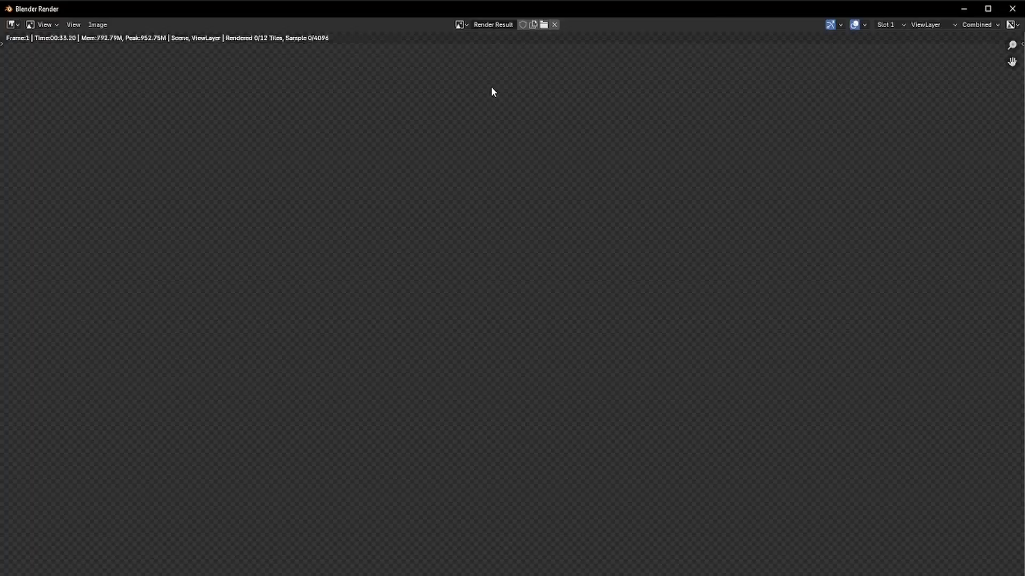